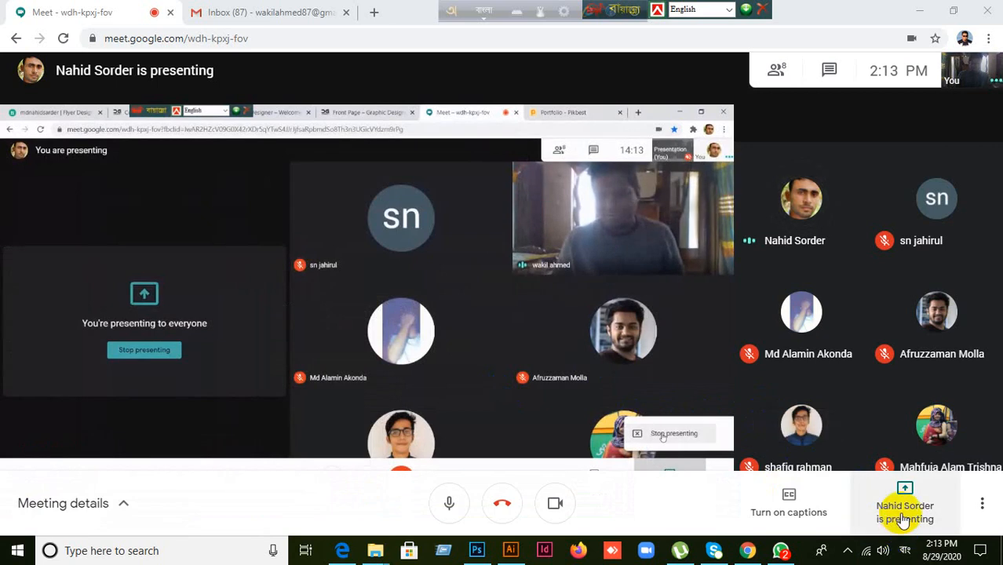
left_click(901, 515)
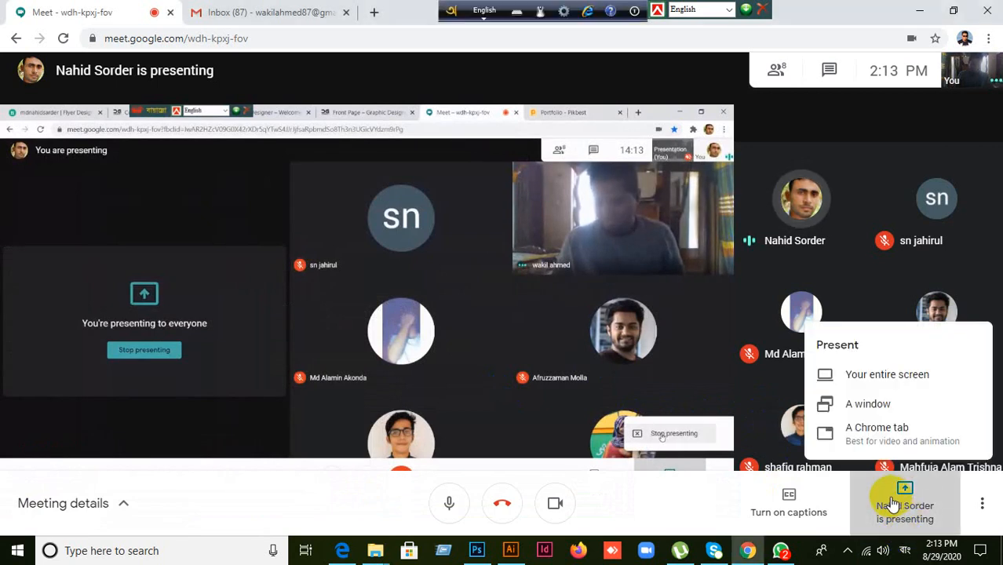
left_click(875, 374)
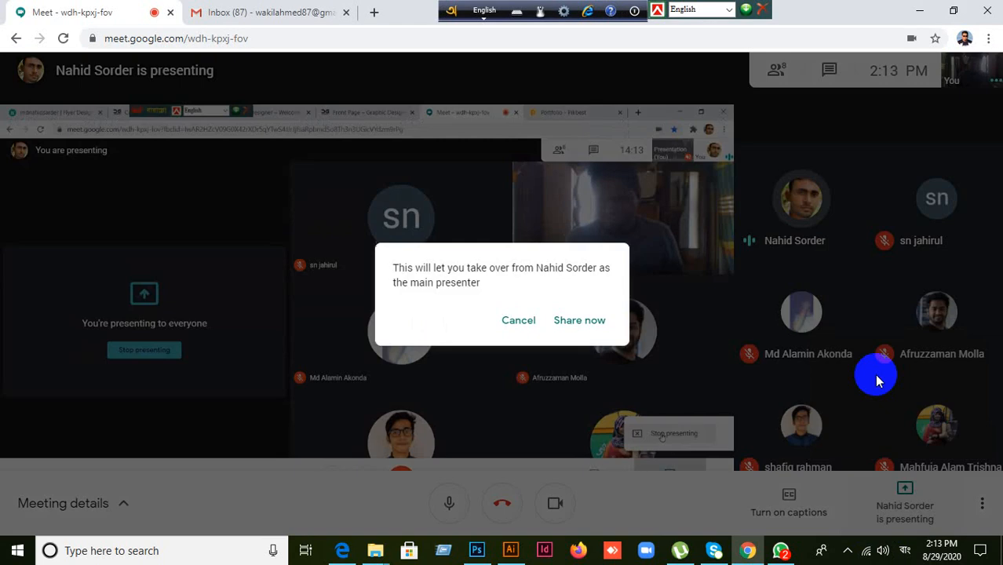
left_click(577, 321)
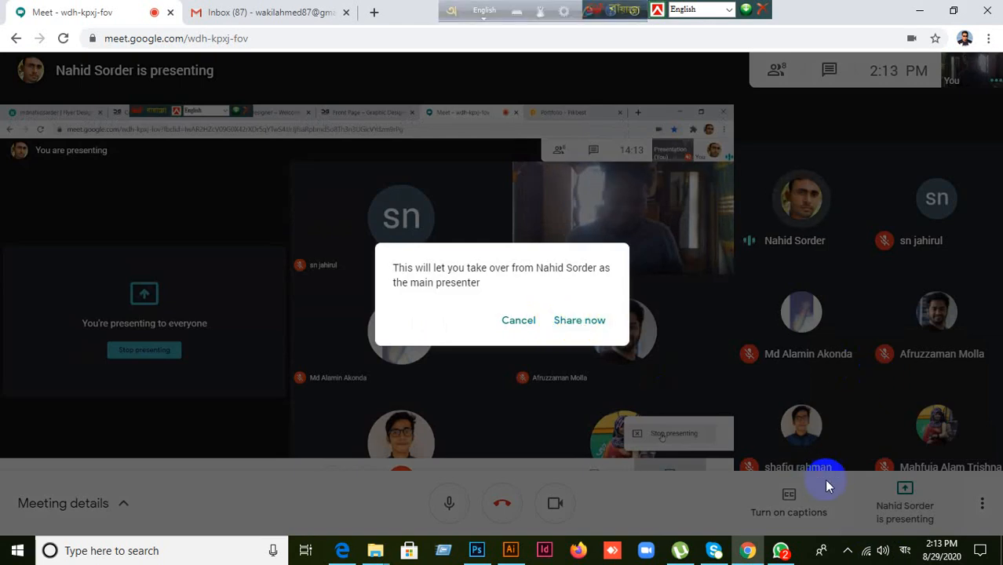
left_click(518, 320)
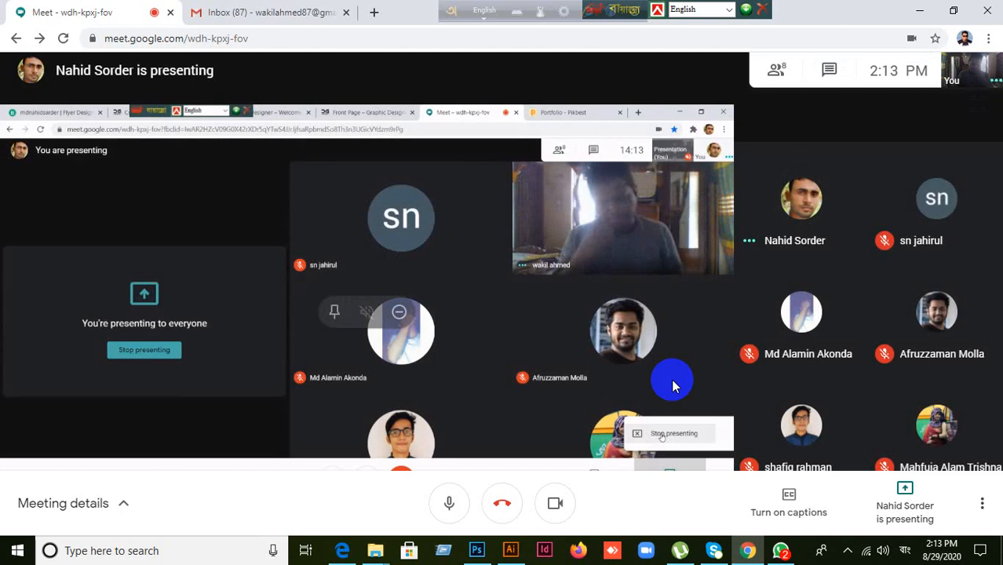
- Present the entire screen to everyone in the meeting and hide the screen-sharing notice
left_click(913, 485)
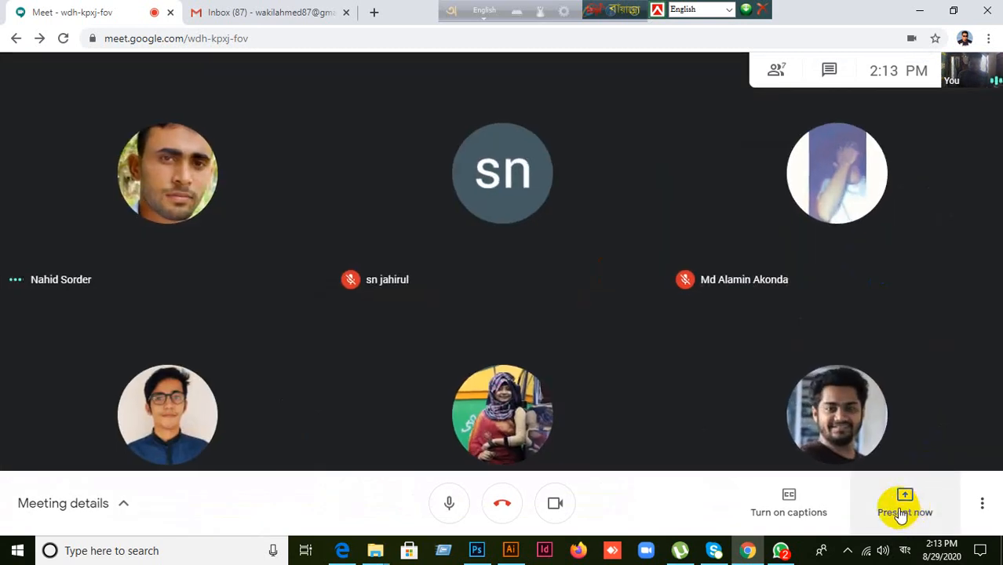
left_click(902, 501)
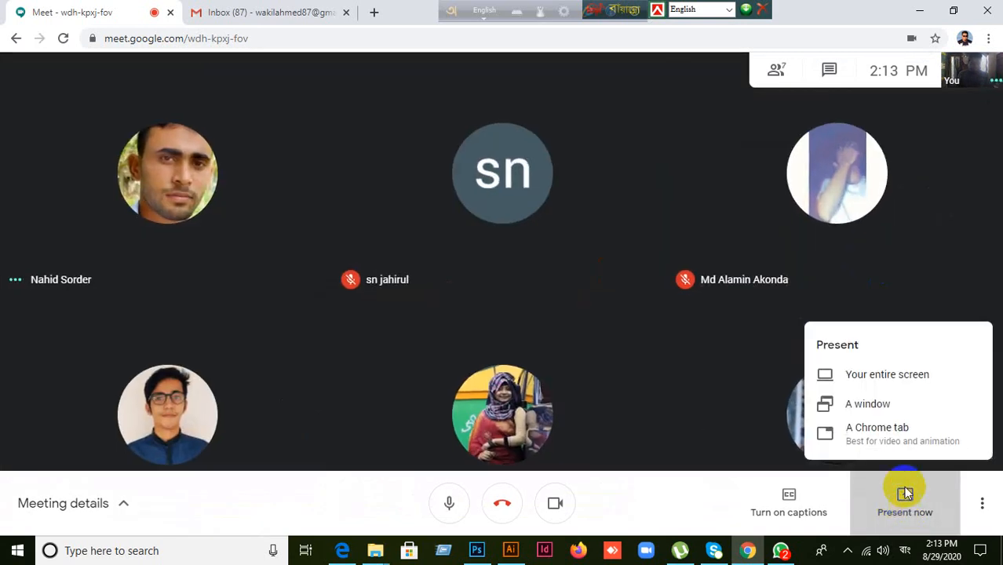
left_click(885, 376)
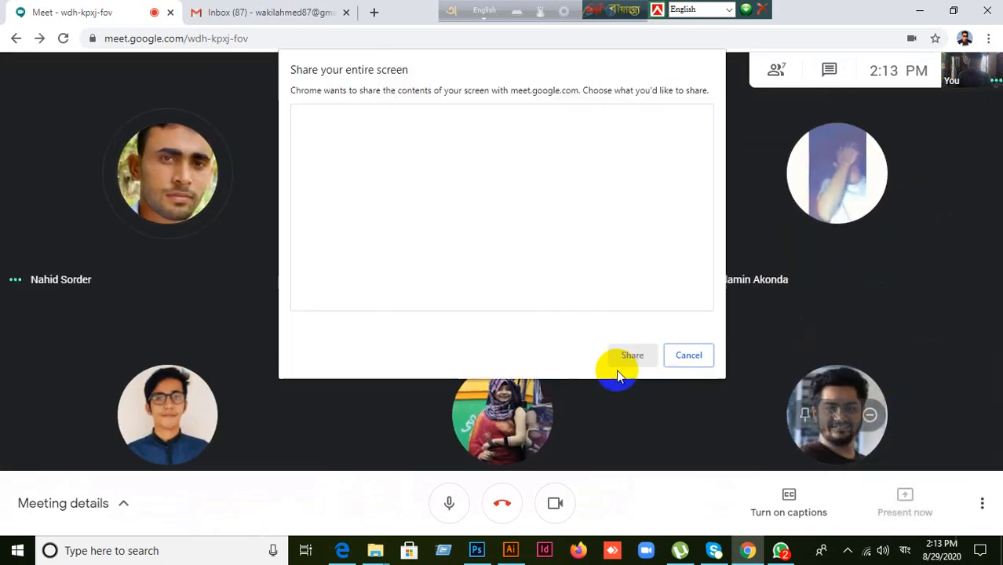
left_click(368, 188)
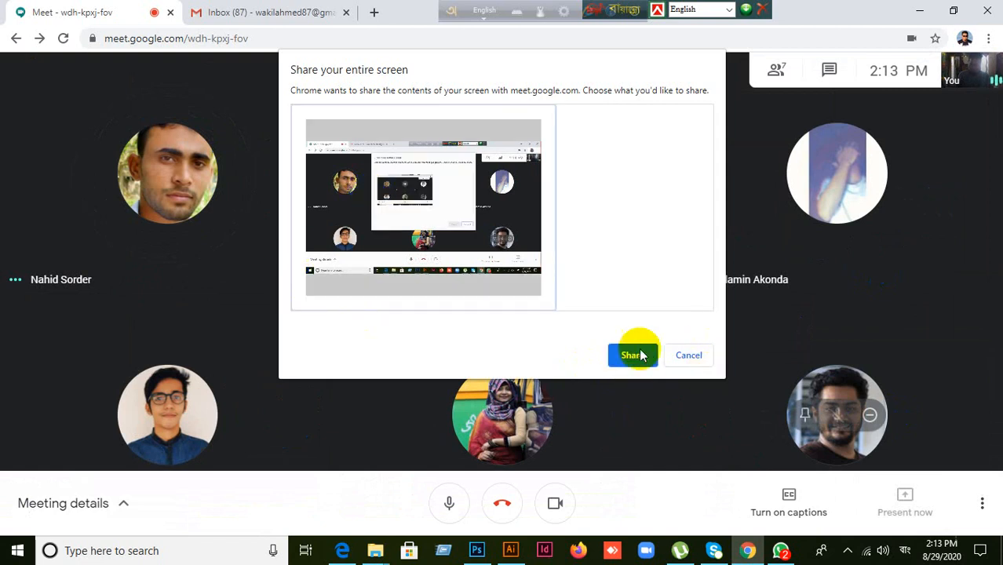
left_click(637, 355)
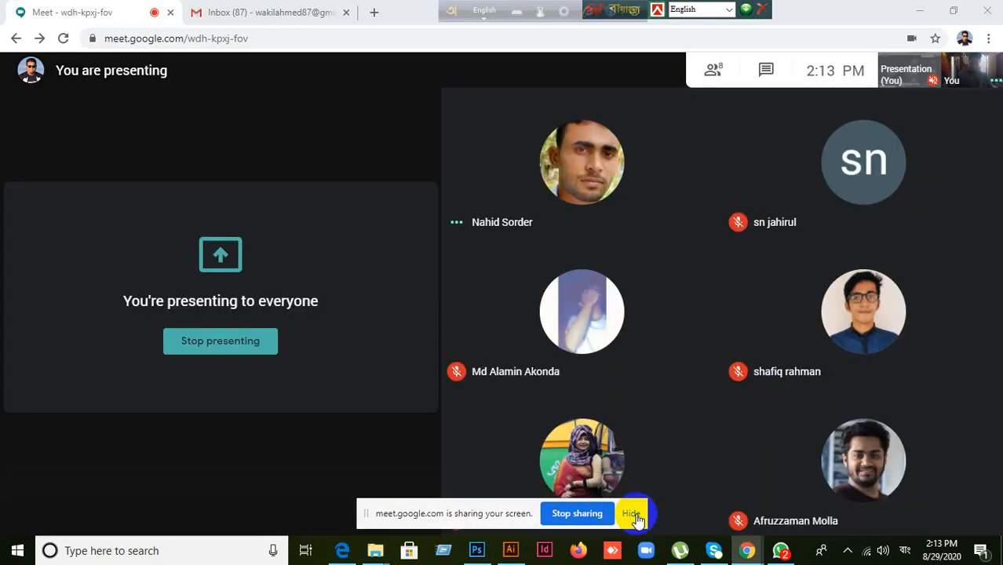
left_click(633, 514)
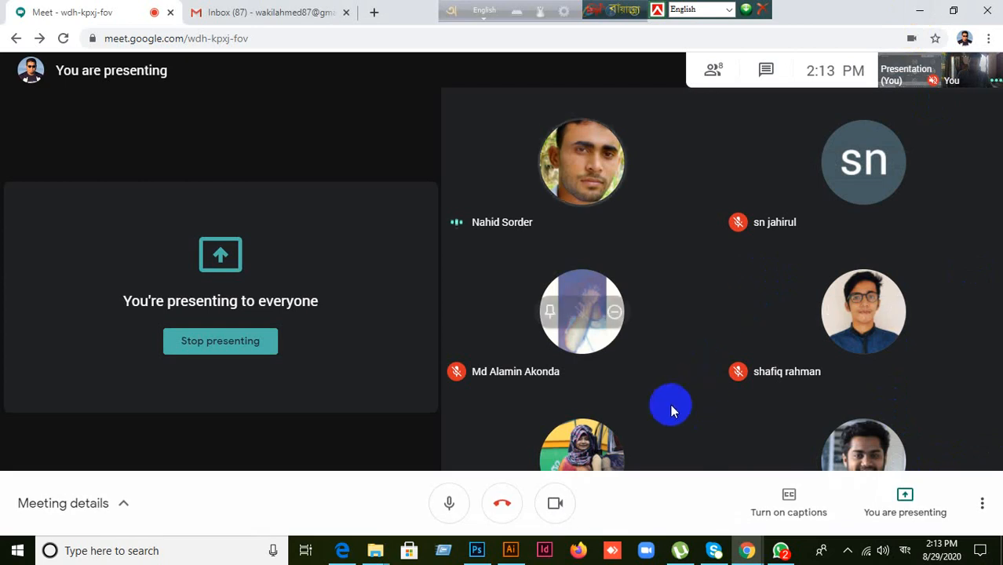
- Turn off the meeting camera and open the Project For Student folder on the desktop
left_click(554, 508)
left_click(919, 13)
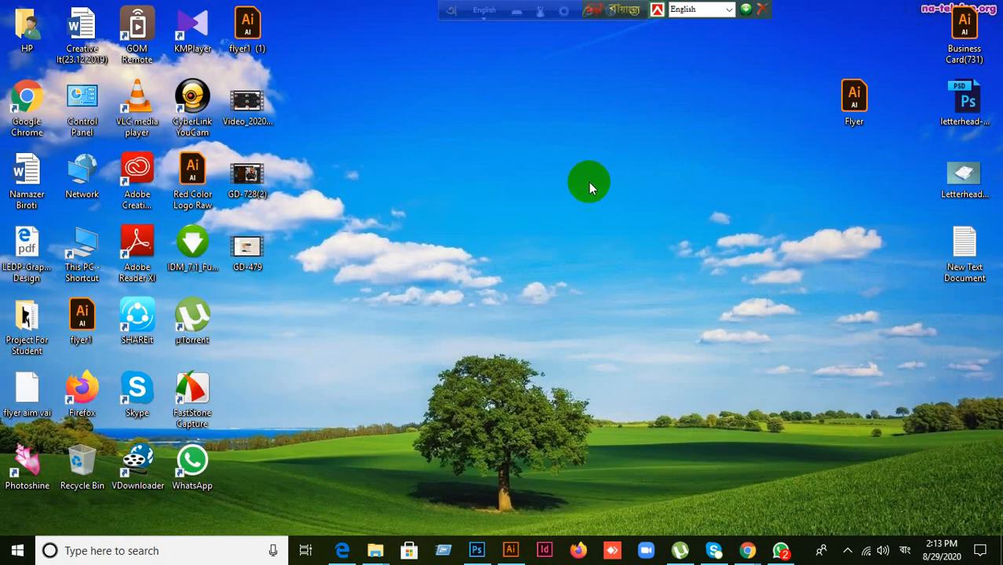
double_click(31, 330)
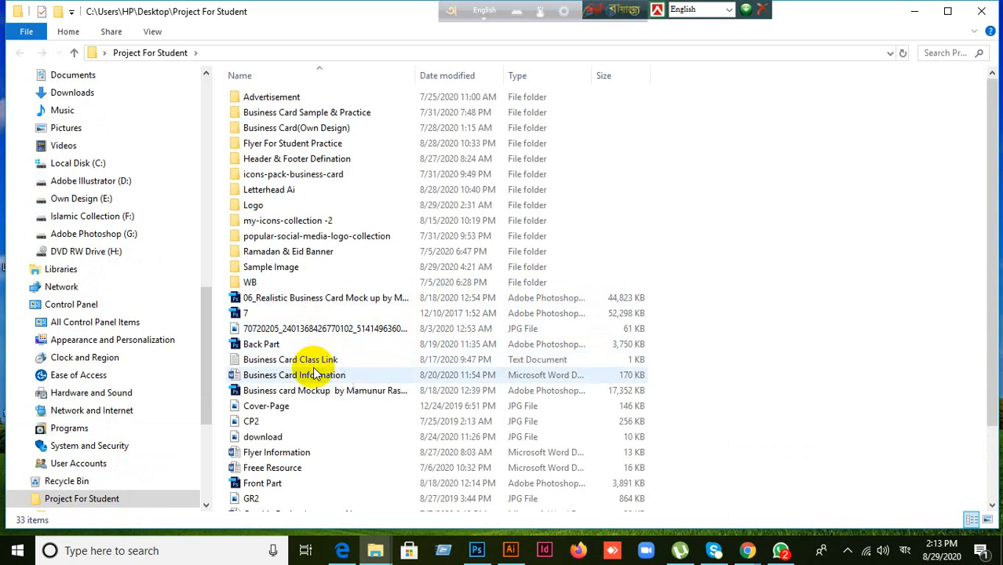
- Look at the images in the WB folder and go back to the Project For Student folder
scroll(314, 376, "down", 2)
scroll(306, 412, "up", 2)
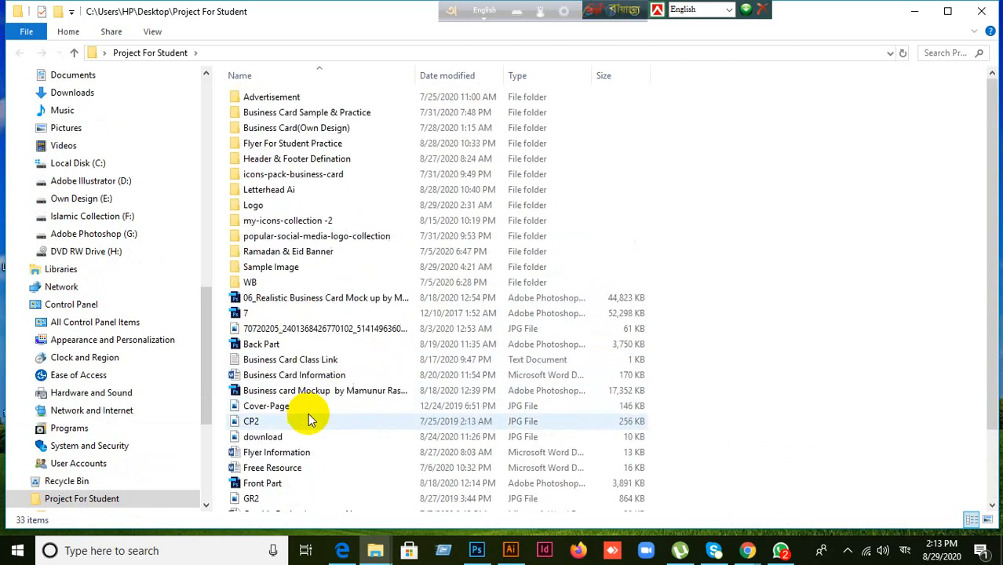
double_click(263, 284)
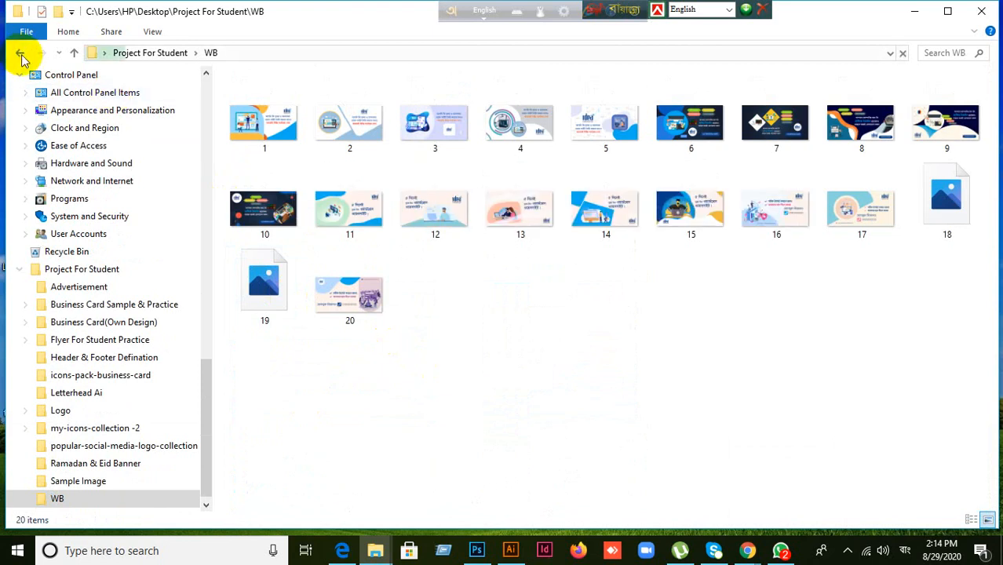
key("BackSpace")
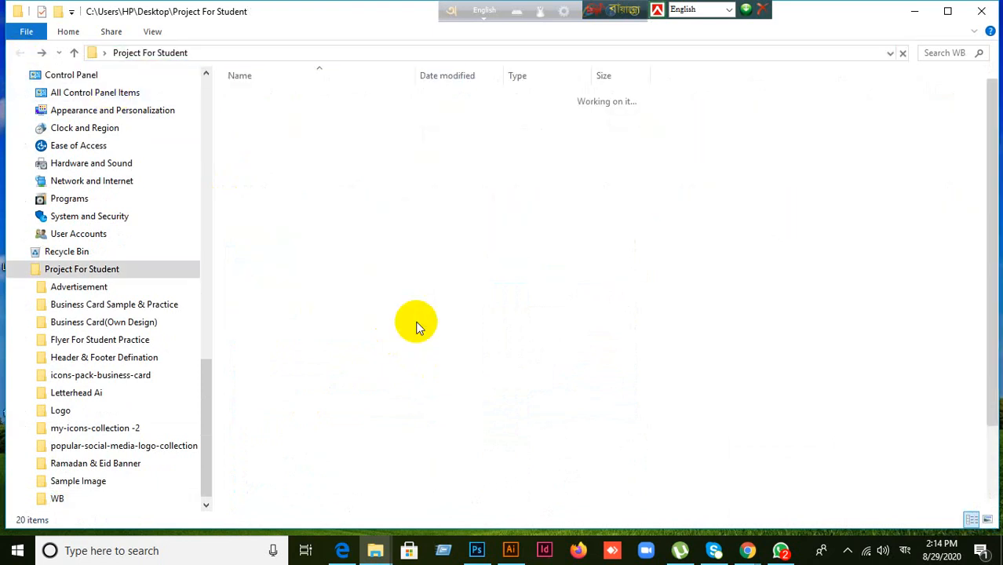
- Open image 1 from the Ramadan & Eid Banner folder in the photo viewer
left_click(295, 98)
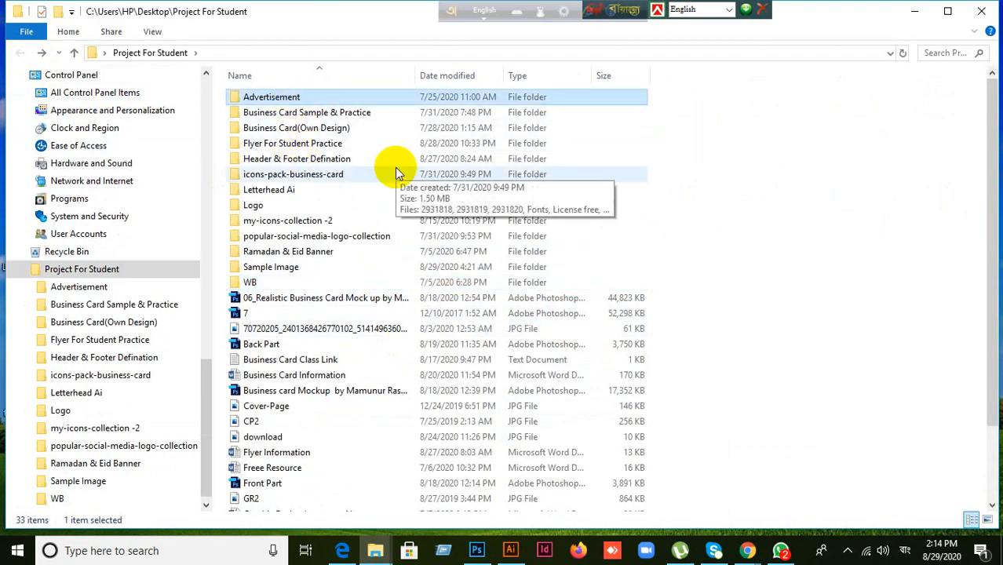
key("Down")
key("Down")
key("Down")
key("Down")
key("Down")
key("Down")
key("Down")
key("Down")
key("Down")
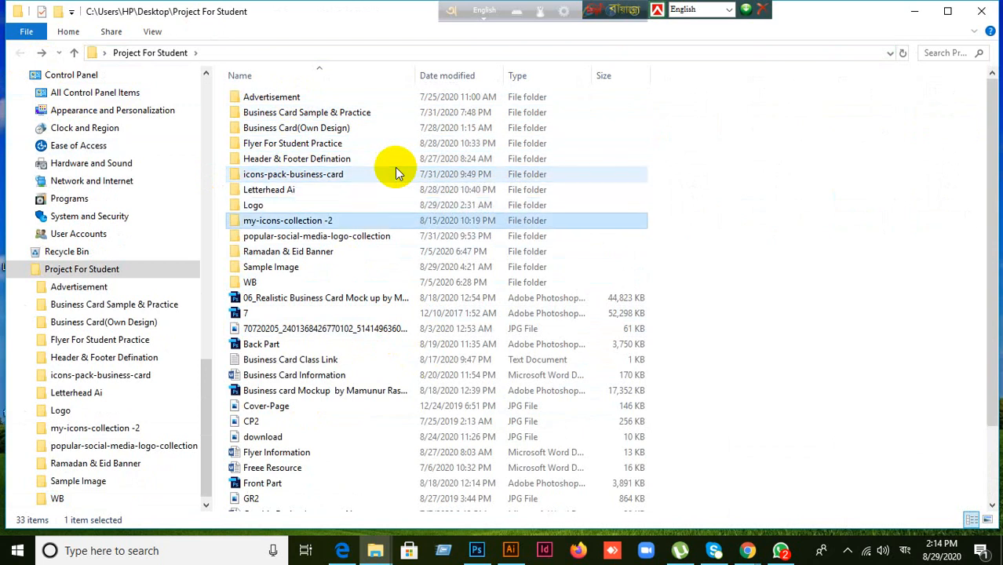
key("Down")
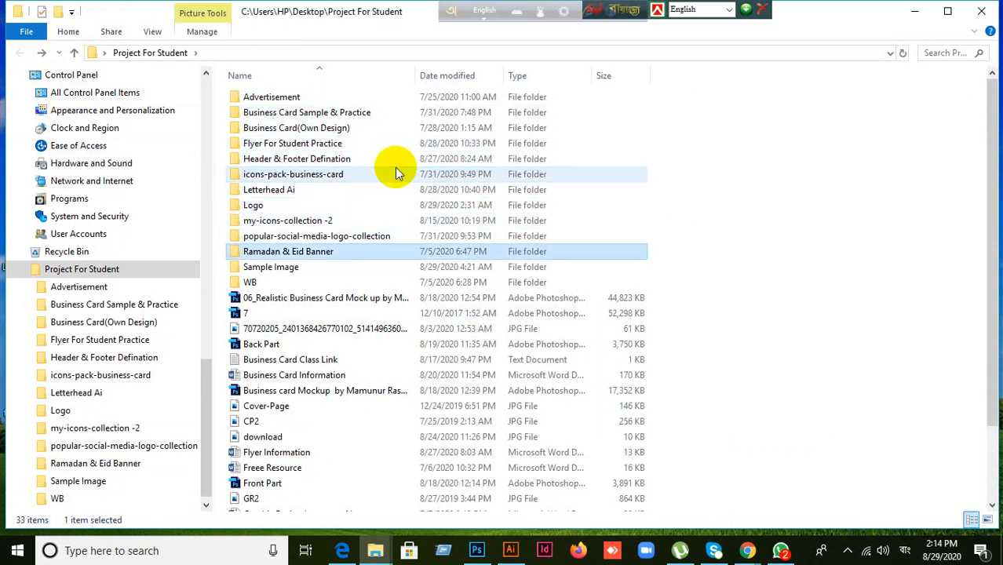
double_click(315, 262)
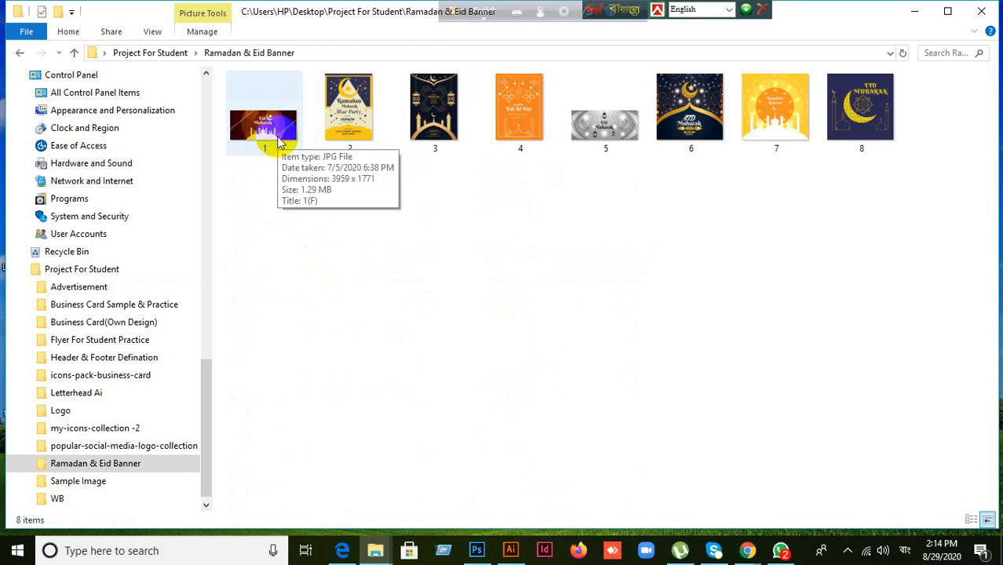
left_click(279, 142)
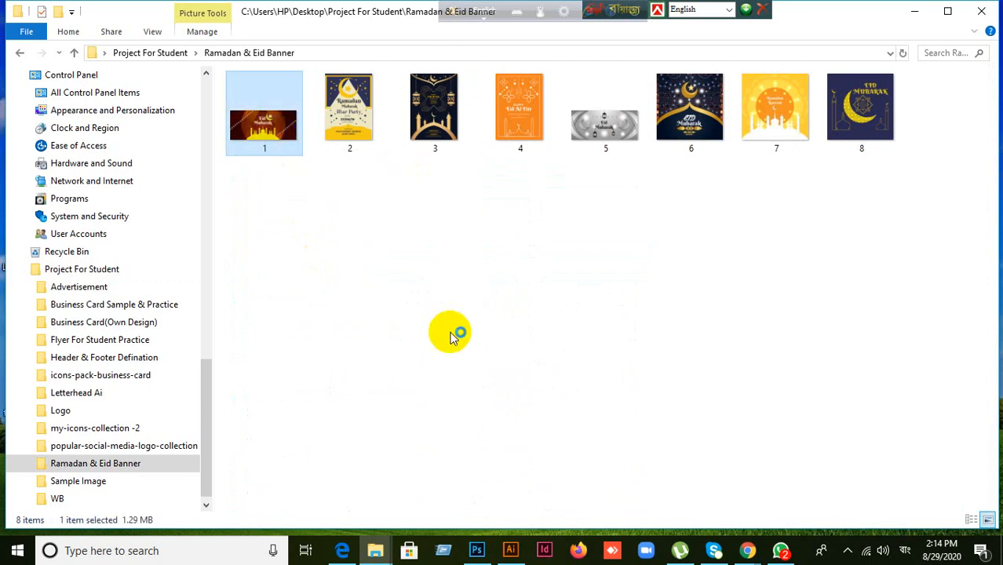
key("Return")
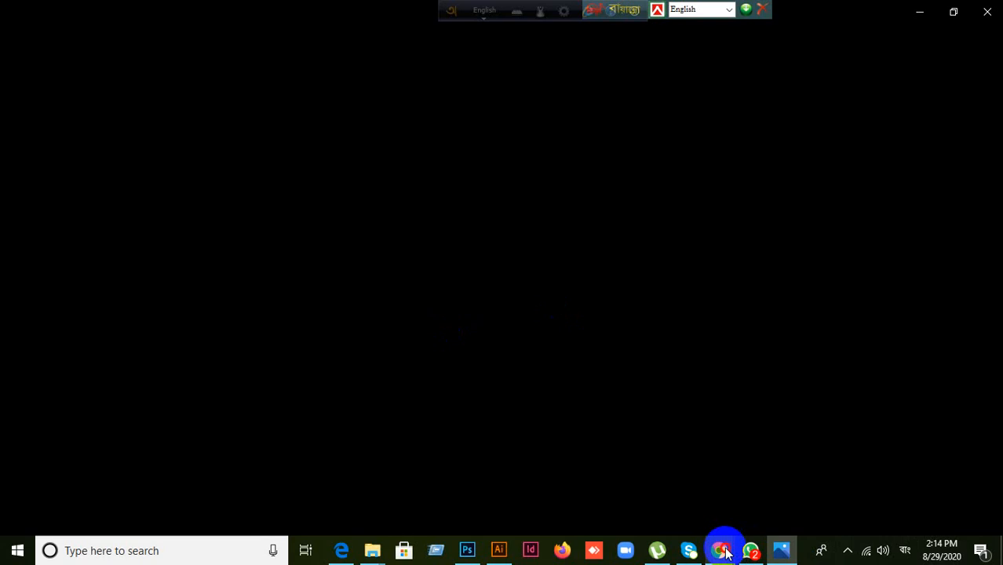
- Switch to the Google Meet window, admit the waiting participant and return to the opened banner image
mouse_move(725, 552)
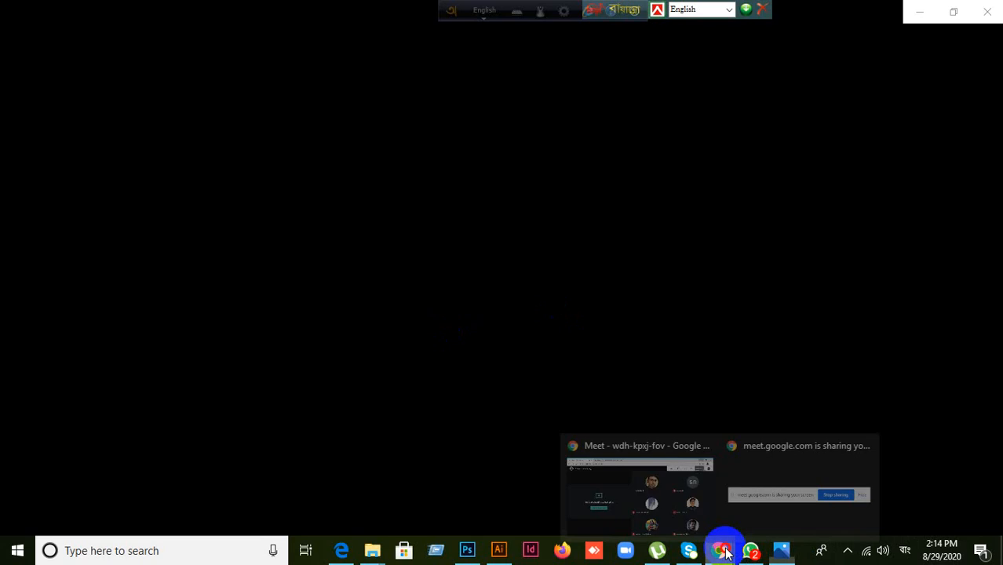
left_click(667, 517)
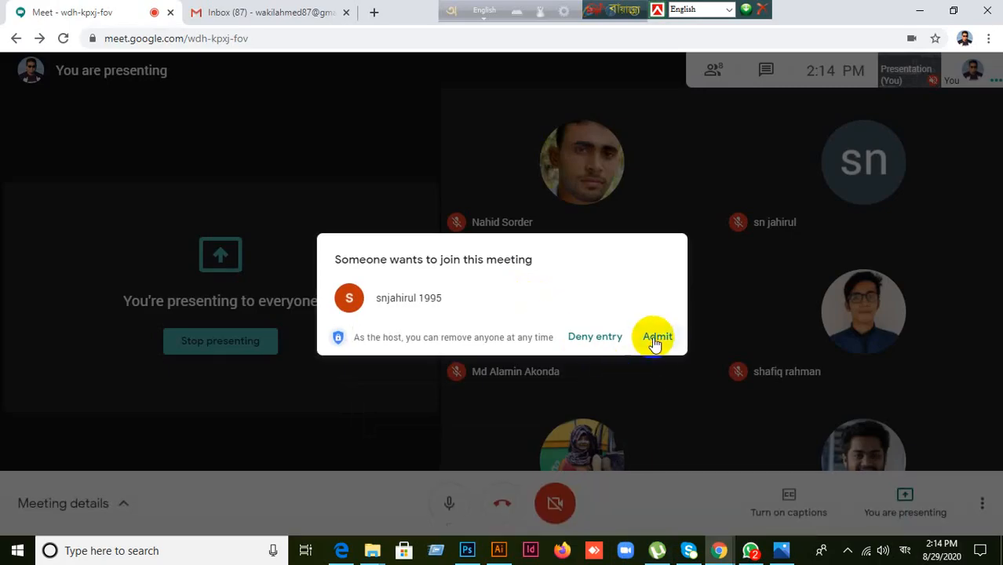
left_click(655, 337)
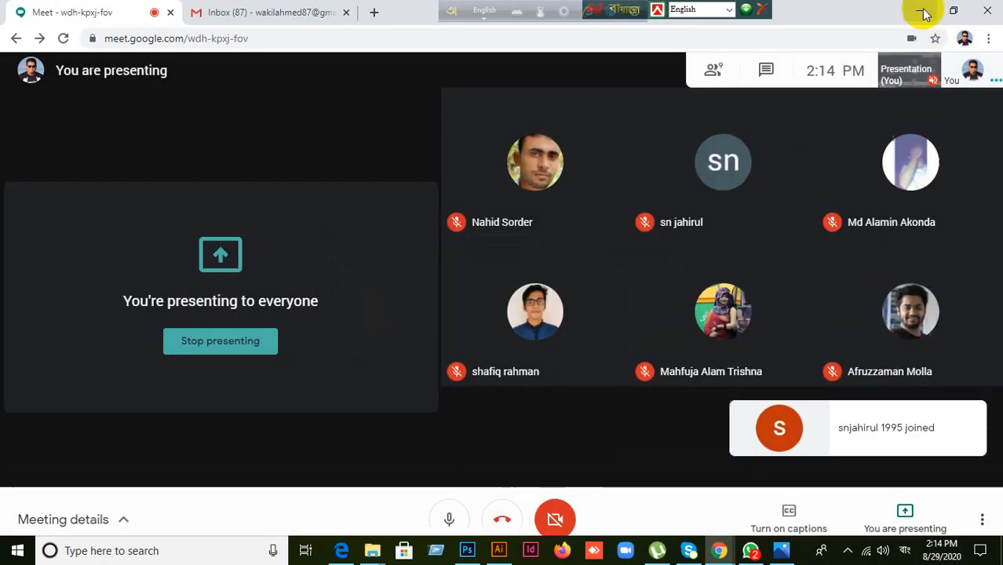
left_click(920, 11)
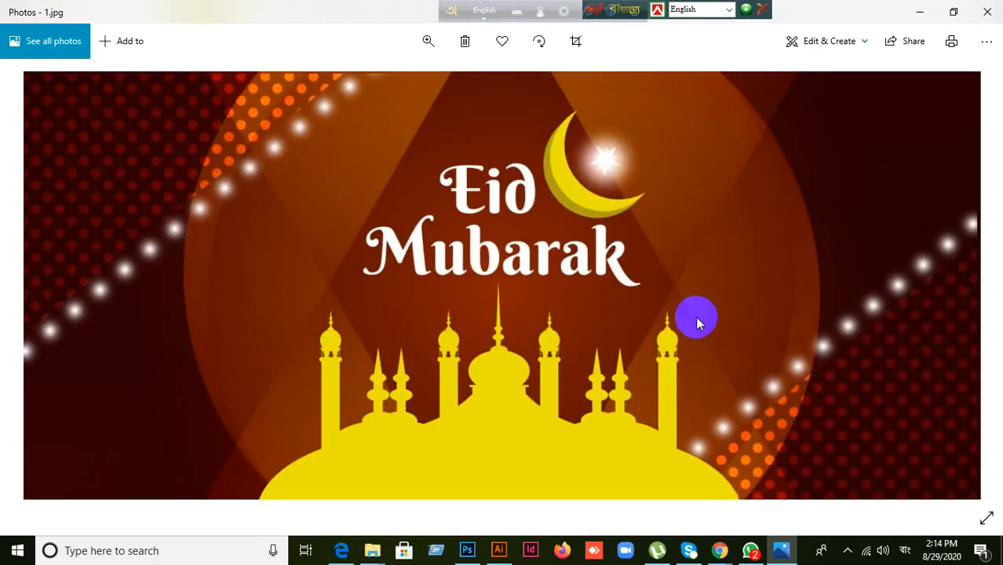
- Examine the Ramadan and Eid banner designs up to 8.jpg and go back to 4.jpg
scroll(698, 322, "down", 1)
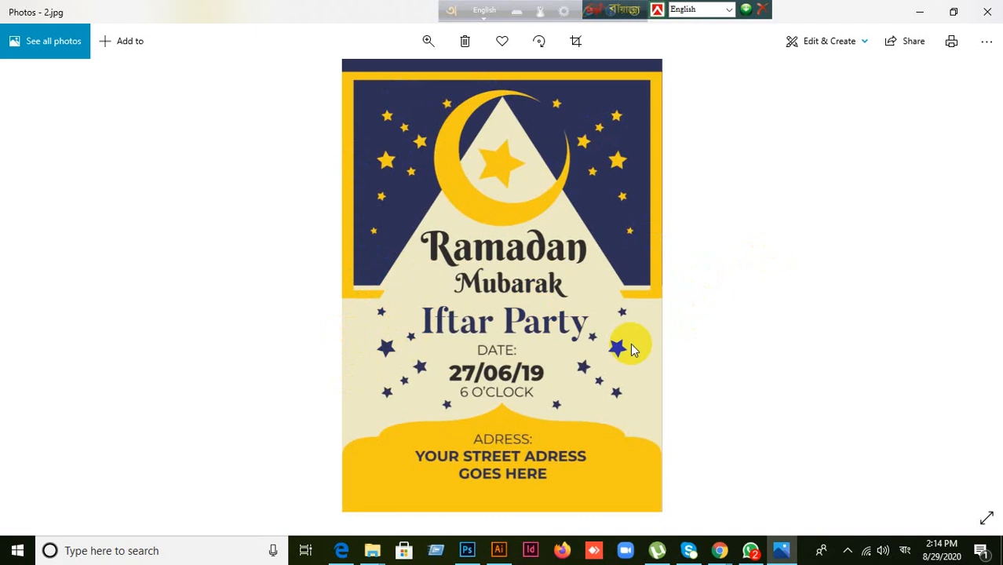
key("Right")
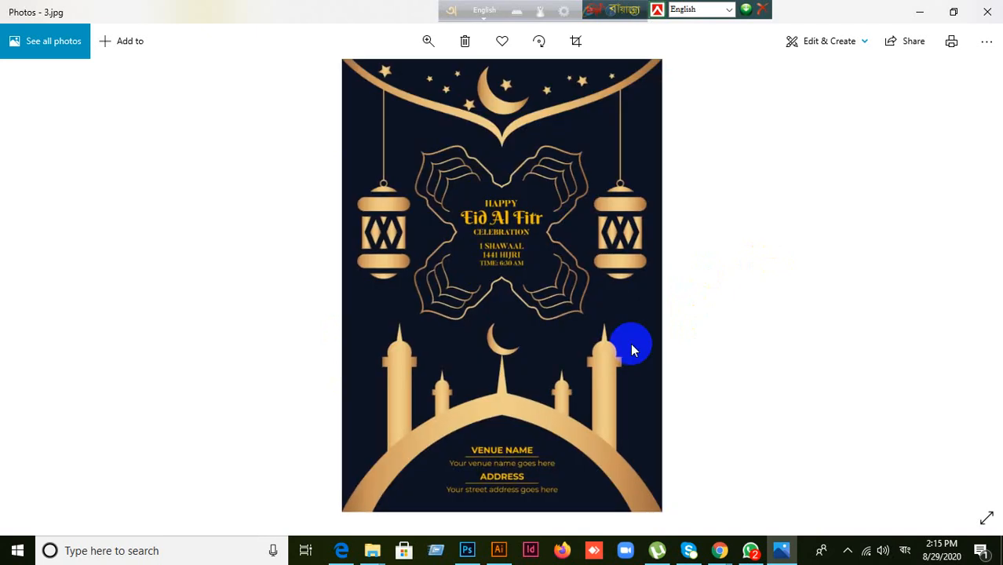
scroll(632, 350, "up", 1)
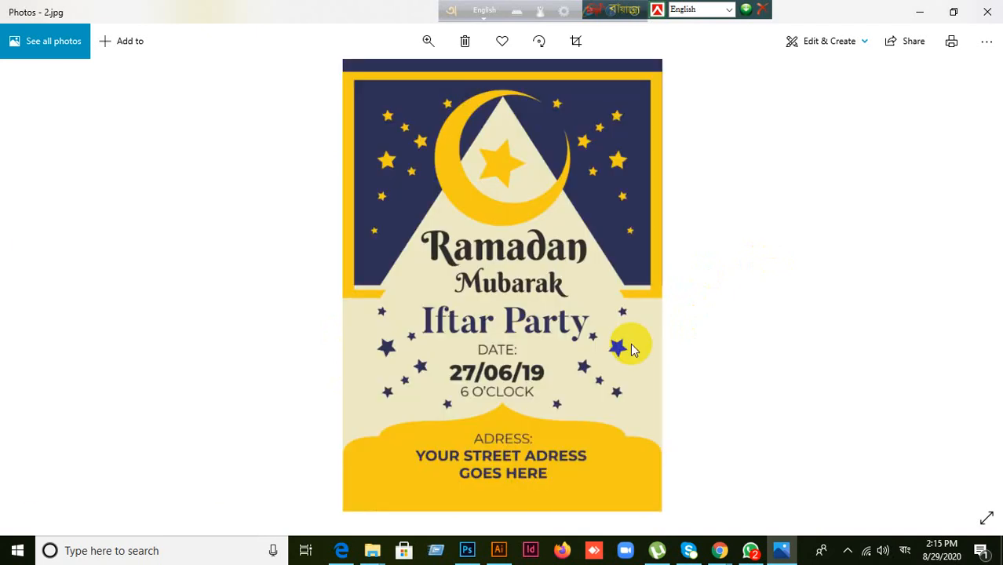
scroll(632, 350, "up", 1)
scroll(632, 350, "down", 1)
scroll(632, 349, "down", 1)
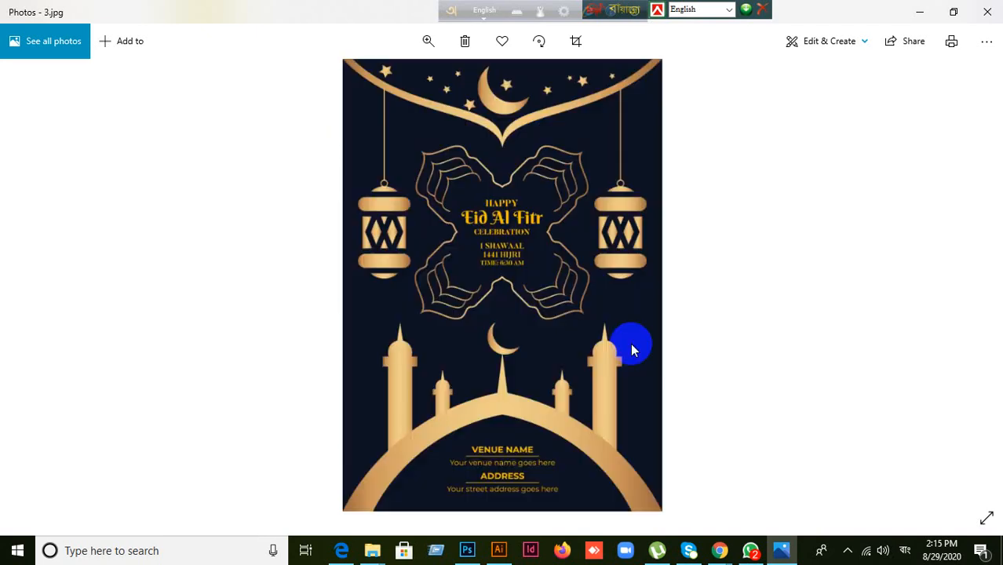
scroll(632, 349, "down", 1)
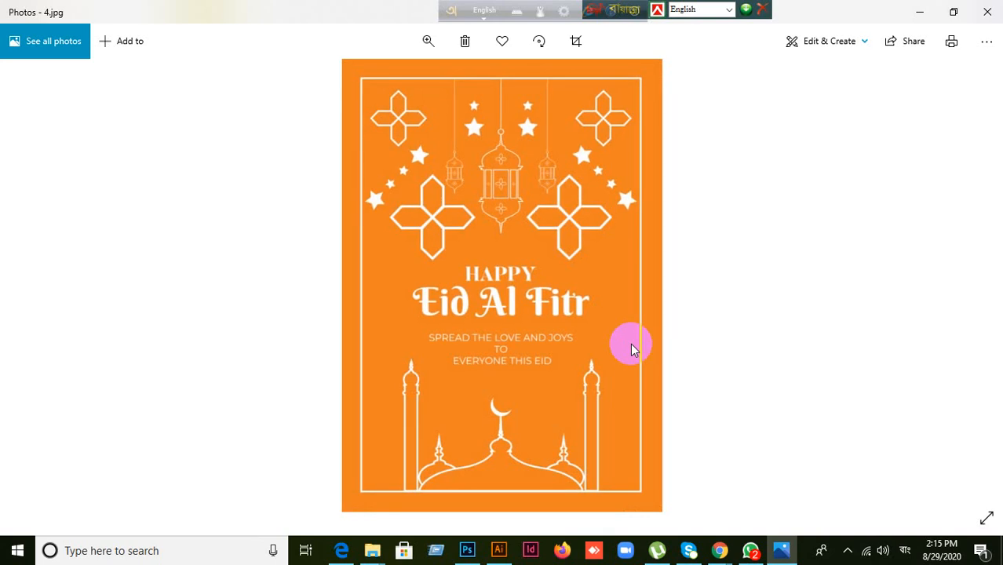
scroll(633, 349, "down", 1)
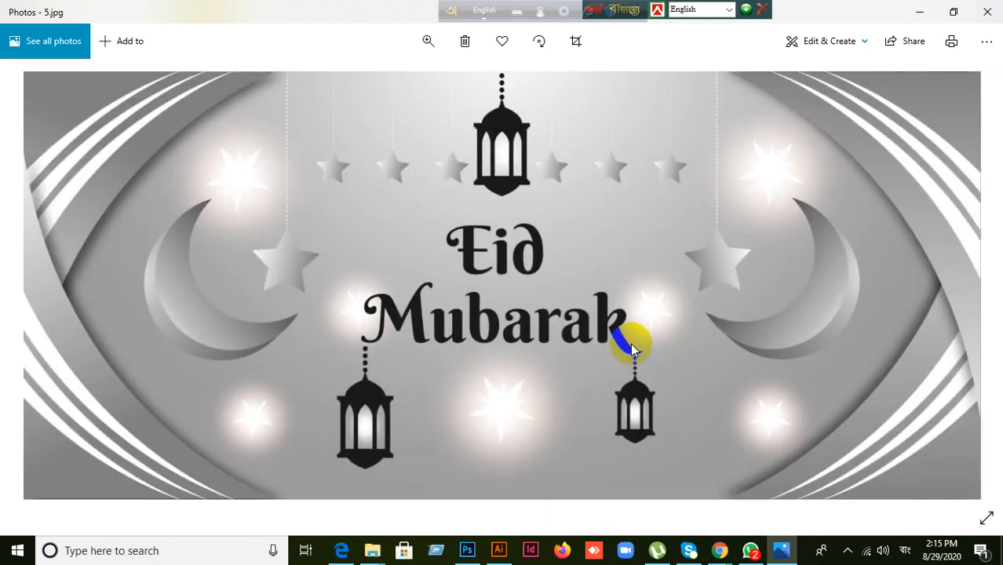
scroll(632, 349, "down", 1)
scroll(632, 349, "down", 1)
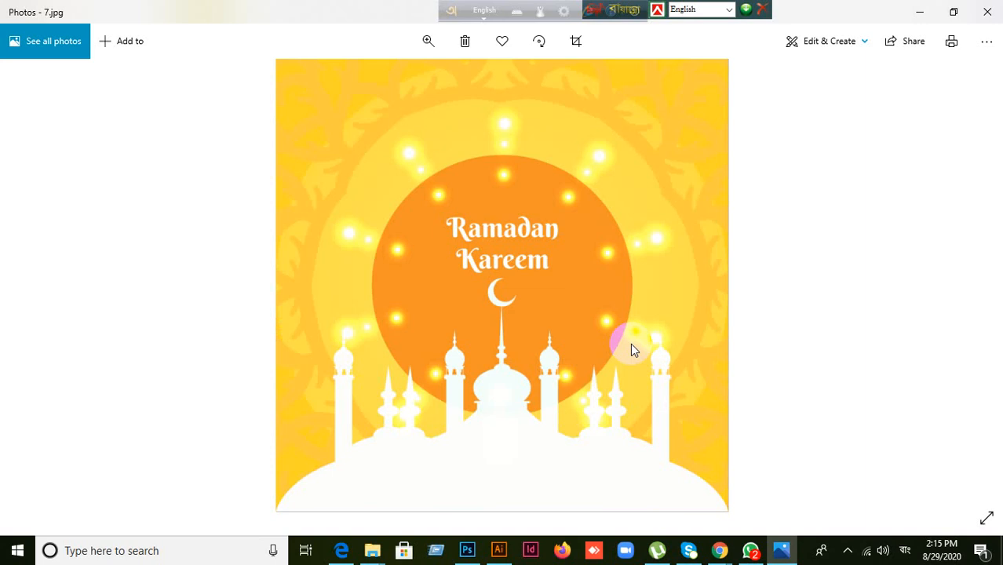
scroll(632, 349, "down", 1)
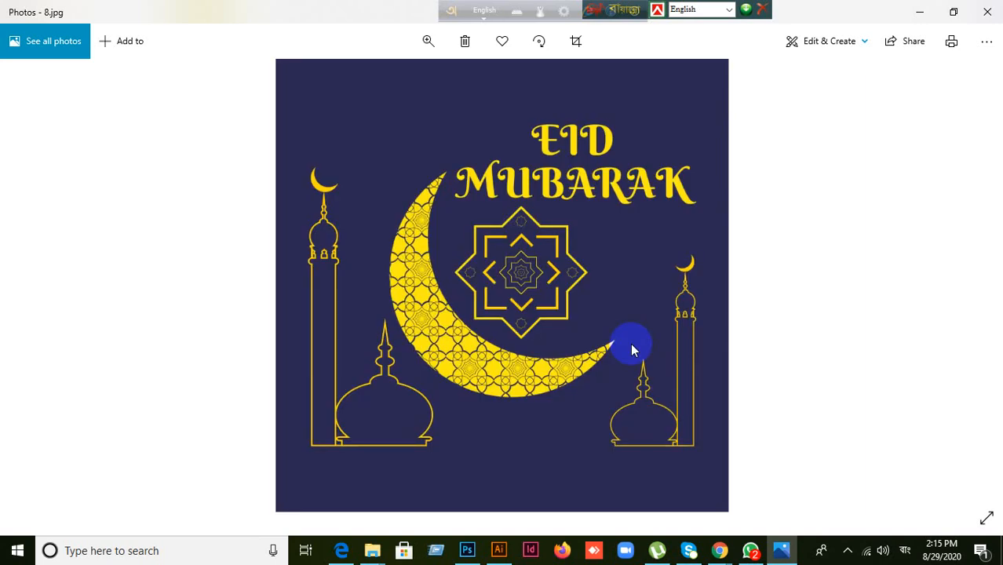
scroll(633, 350, "up", 3)
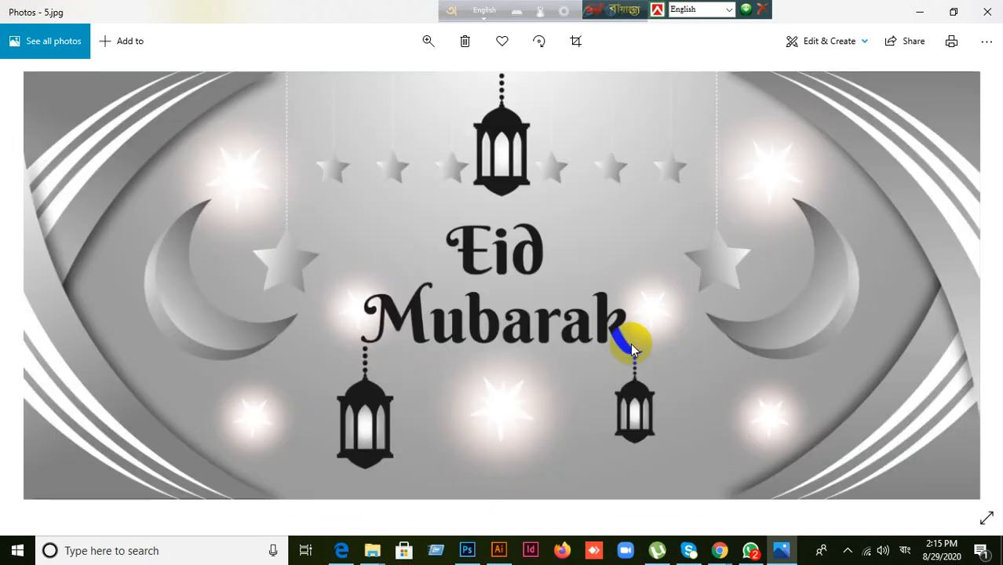
scroll(632, 346, "up", 1)
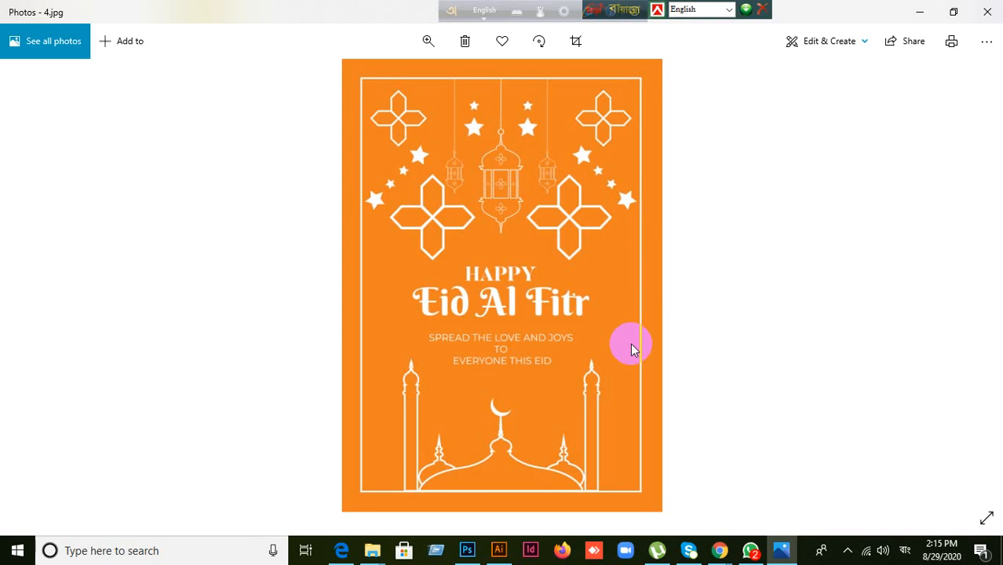
- Go back through the banner designs to 1.jpg and close the photo viewer and the Ramadan & Eid Banner folder
scroll(707, 235, "up", 2)
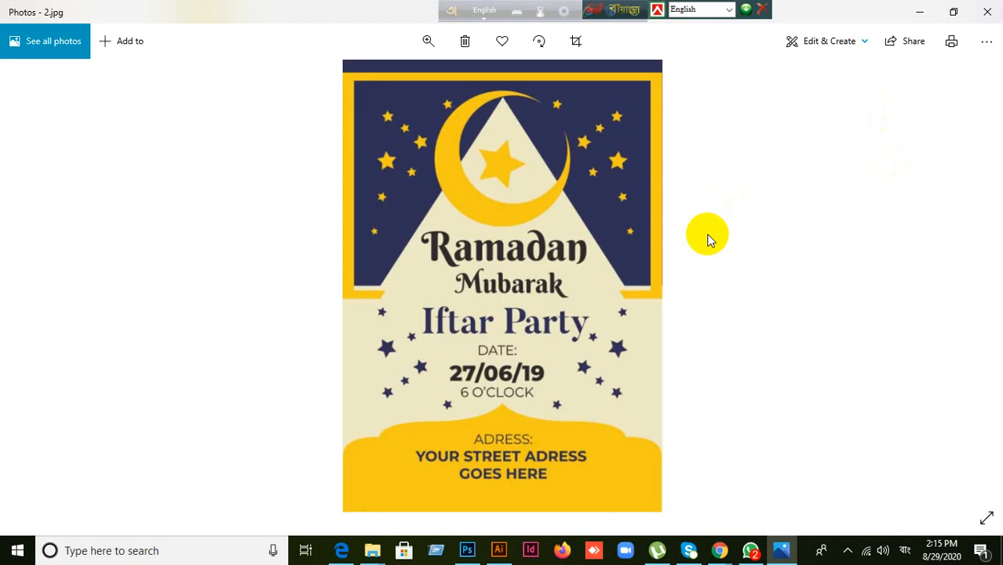
scroll(707, 235, "up", 1)
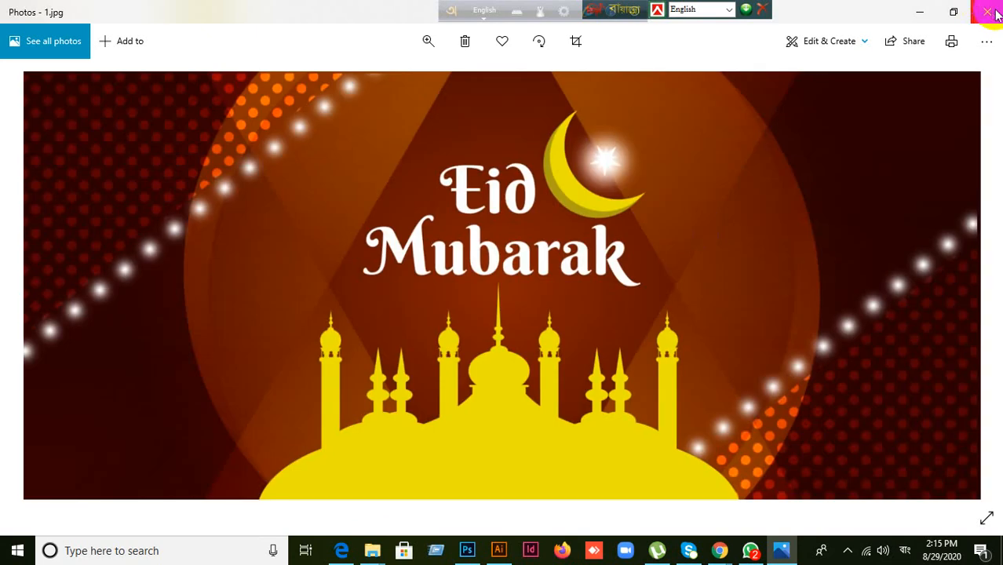
left_click(991, 13)
left_click(985, 12)
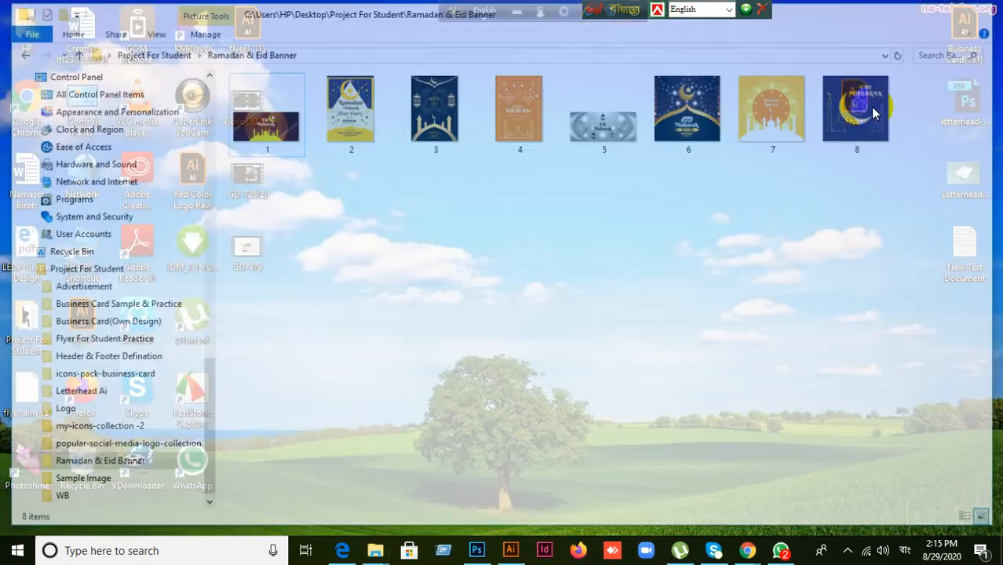
- Check the participants in the Google Meet window, minimize it and refresh the desktop
mouse_move(744, 546)
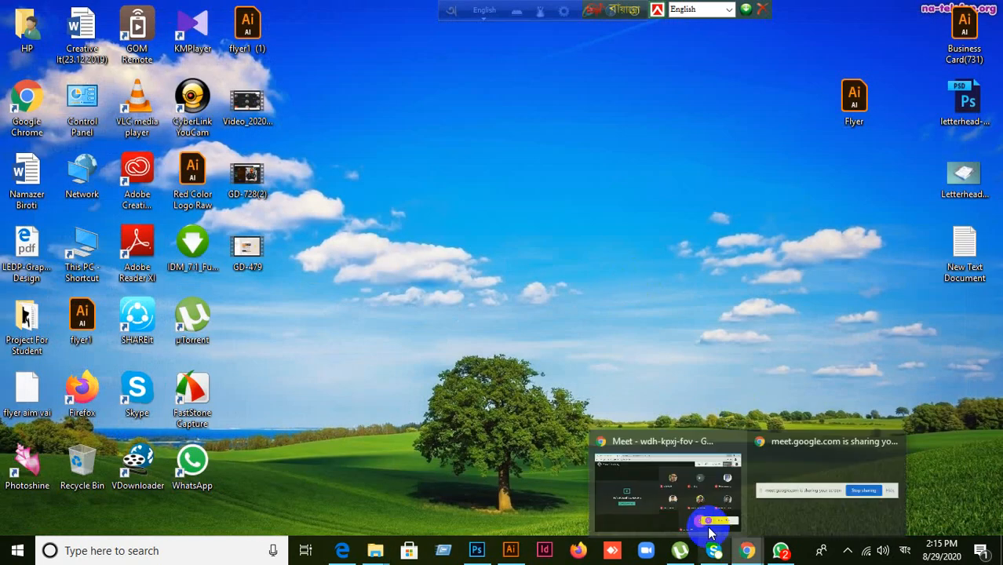
left_click(647, 492)
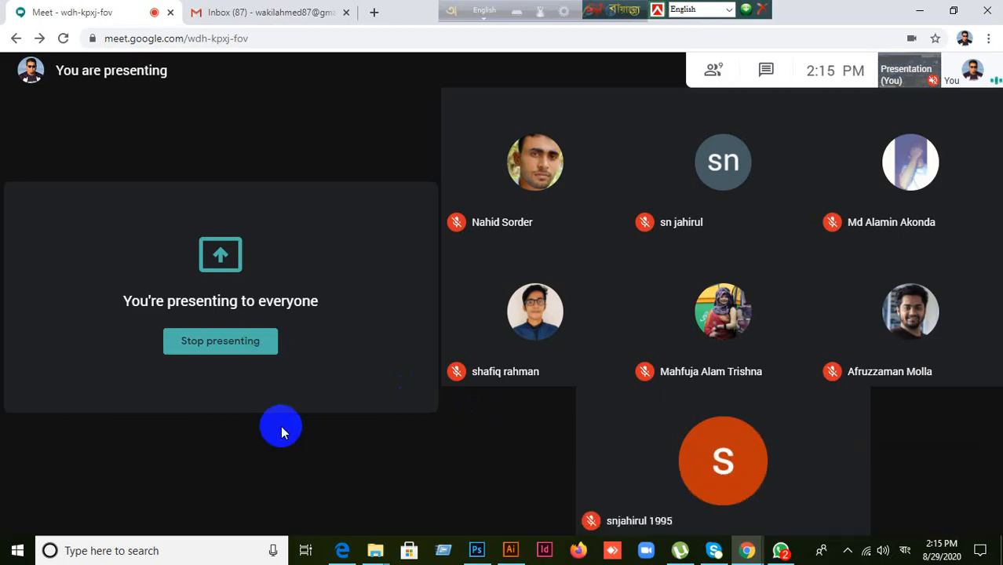
left_click(919, 13)
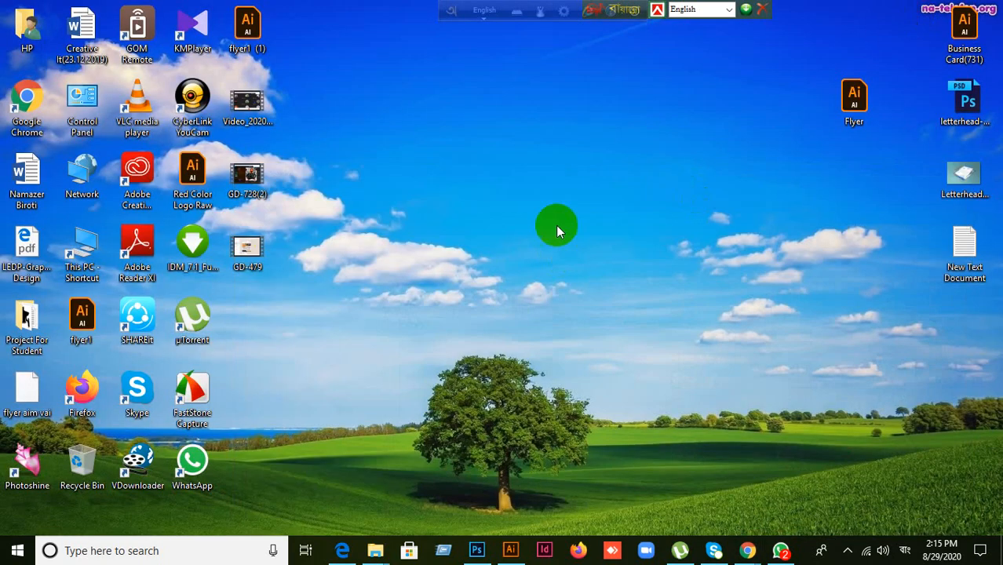
right_click(430, 177)
left_click(453, 222)
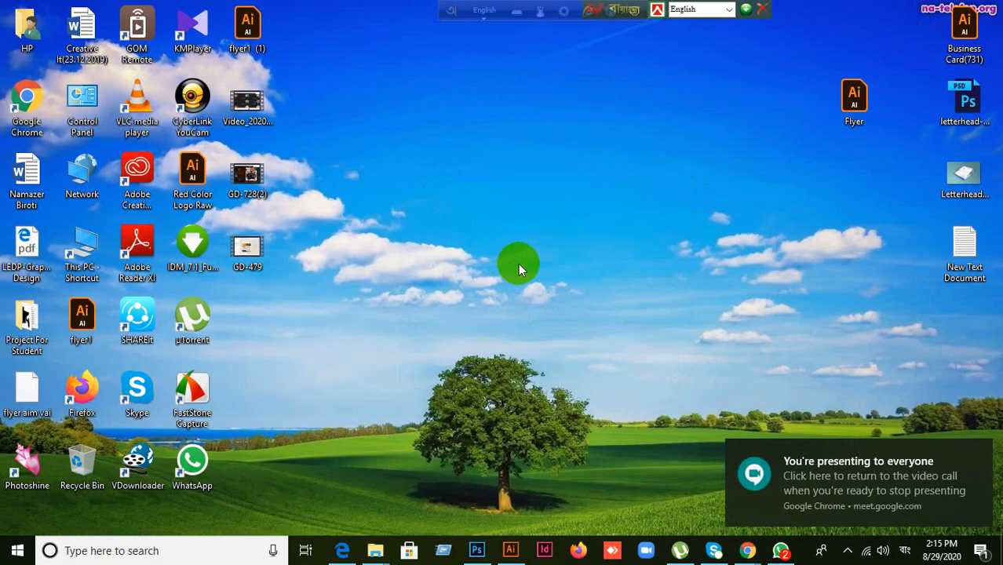
- Switch to WhatsApp, examine the student's orange Creative Solutions flyer up close in the Shariatpur GD-480 group, and minimize the window
left_click(780, 549)
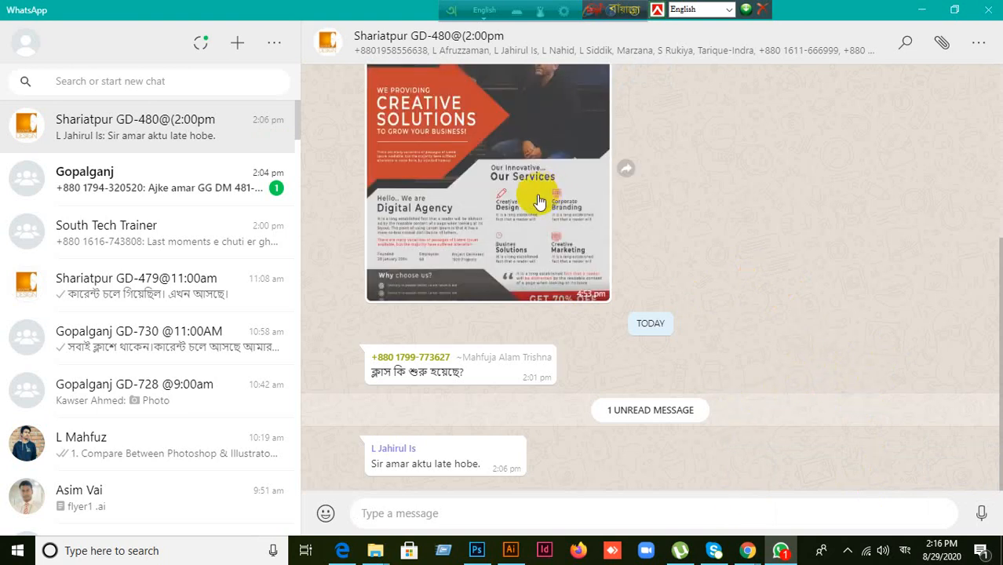
scroll(607, 341, "up", 2)
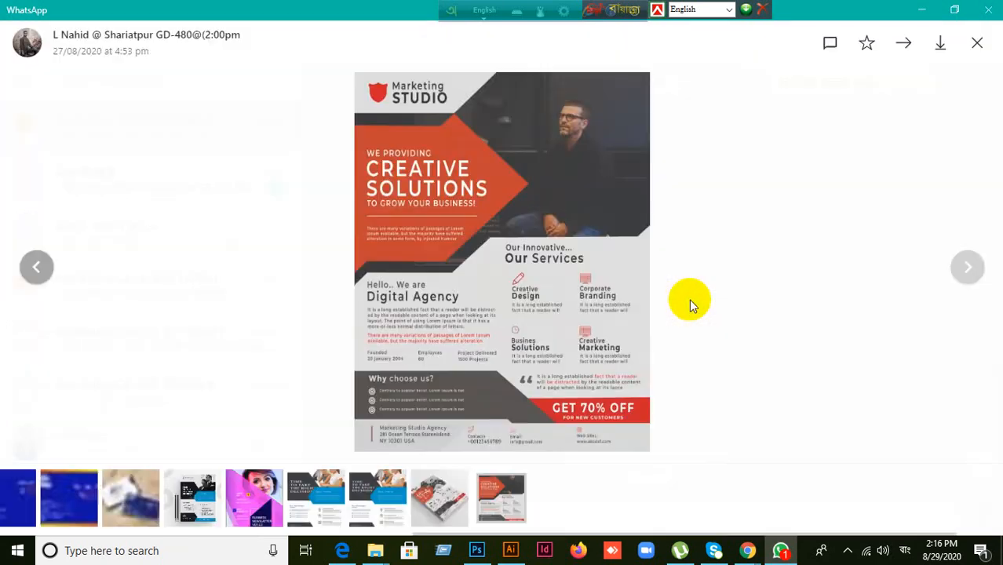
left_click(555, 214)
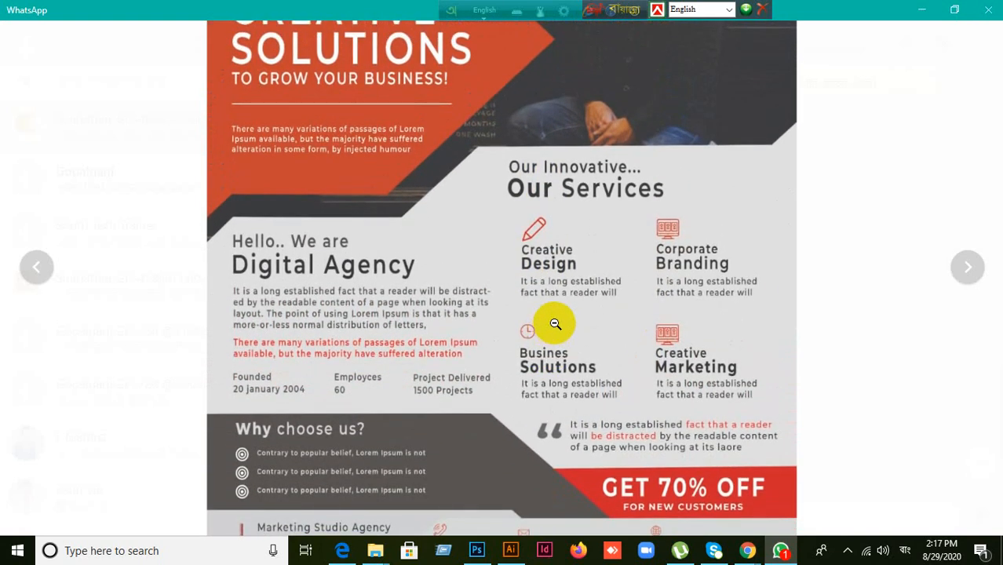
left_click(555, 323)
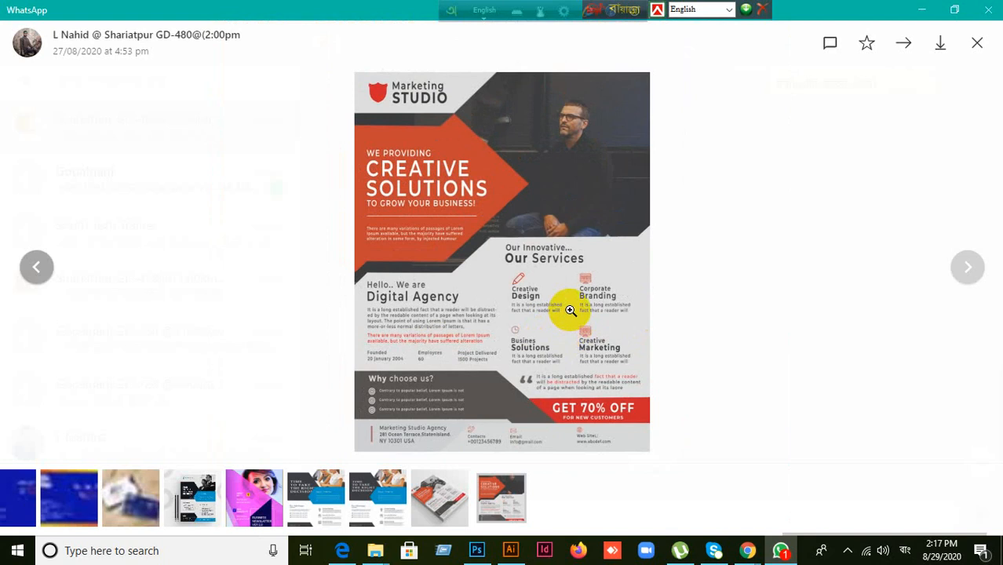
left_click(580, 300)
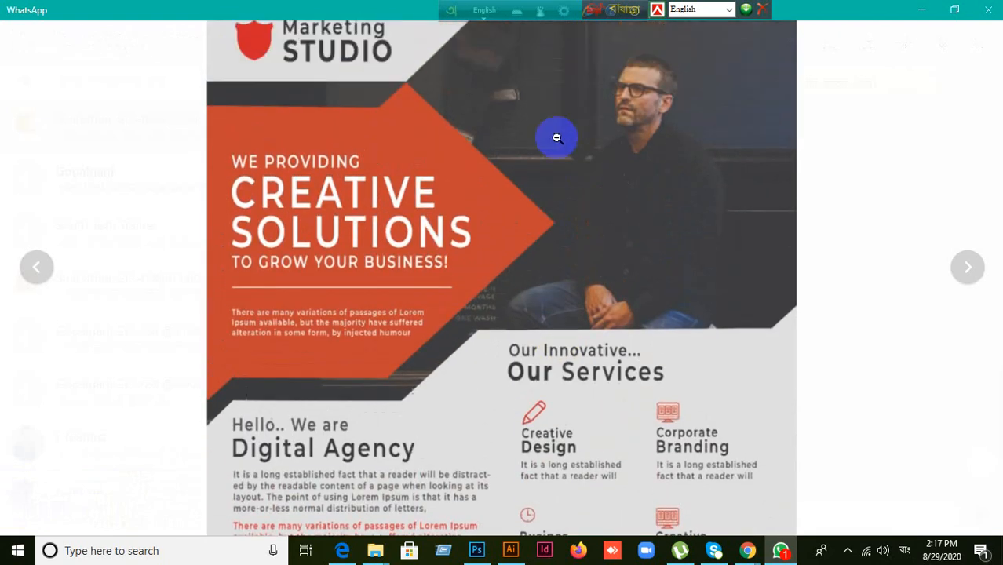
left_click(550, 185)
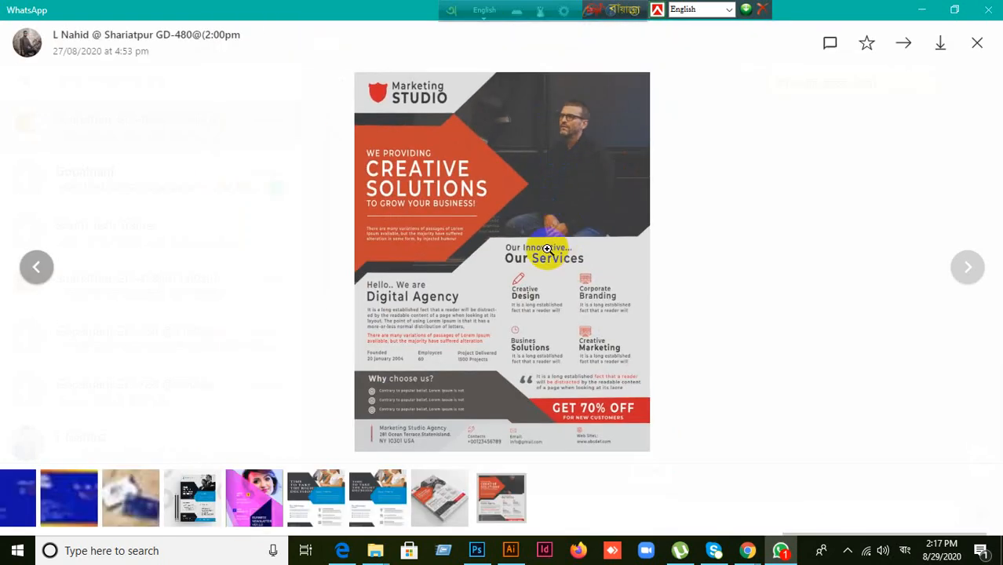
left_click(505, 291)
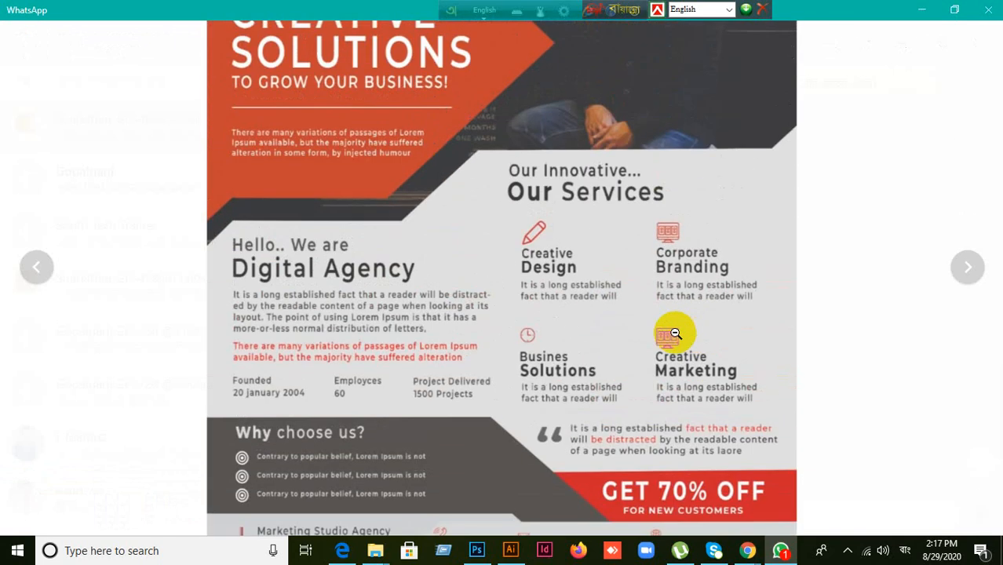
left_click(585, 489)
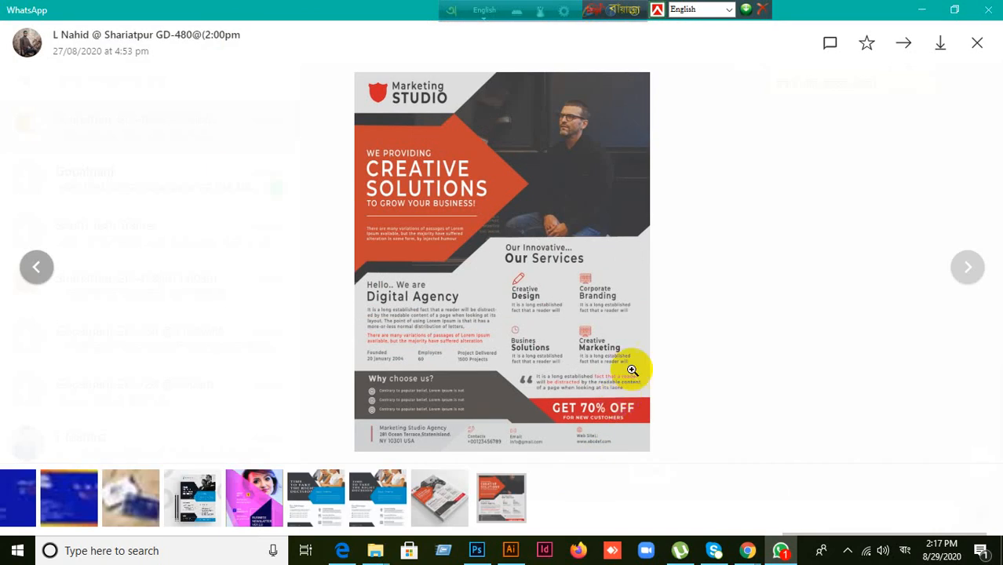
left_click(917, 9)
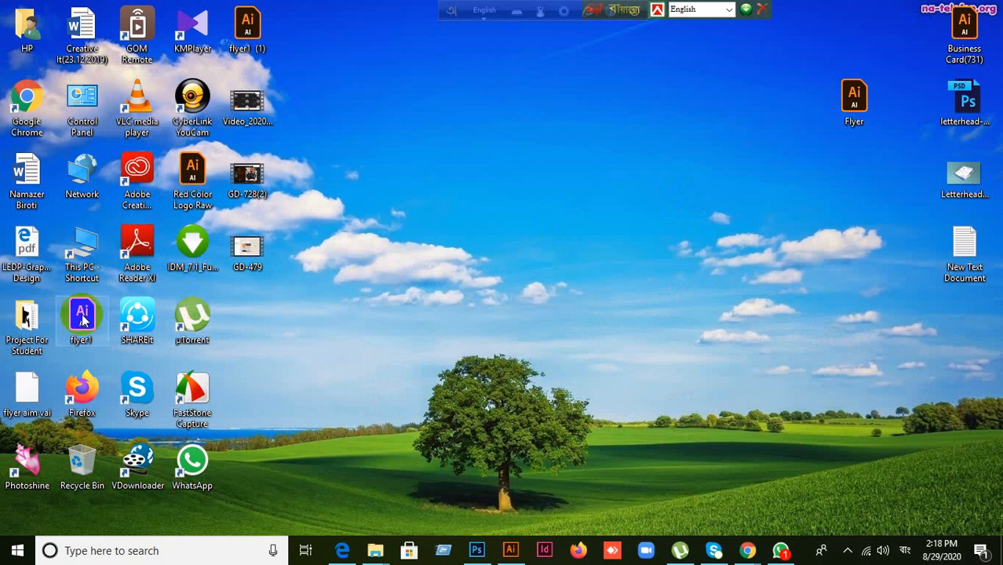
- Open preview5 from the Flyer For Student Practice folder inside Project For Student
left_click(29, 333)
double_click(29, 334)
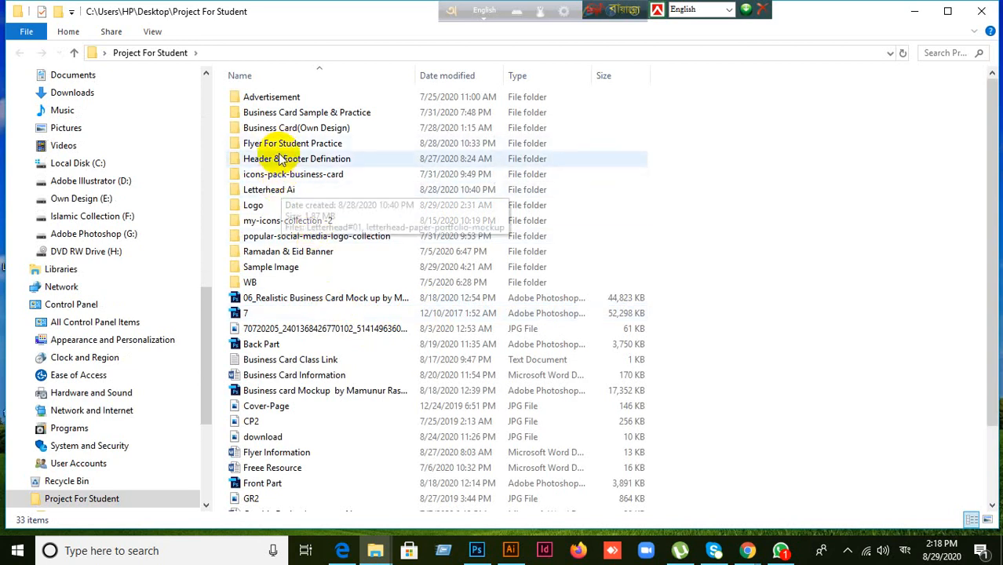
left_click(259, 143)
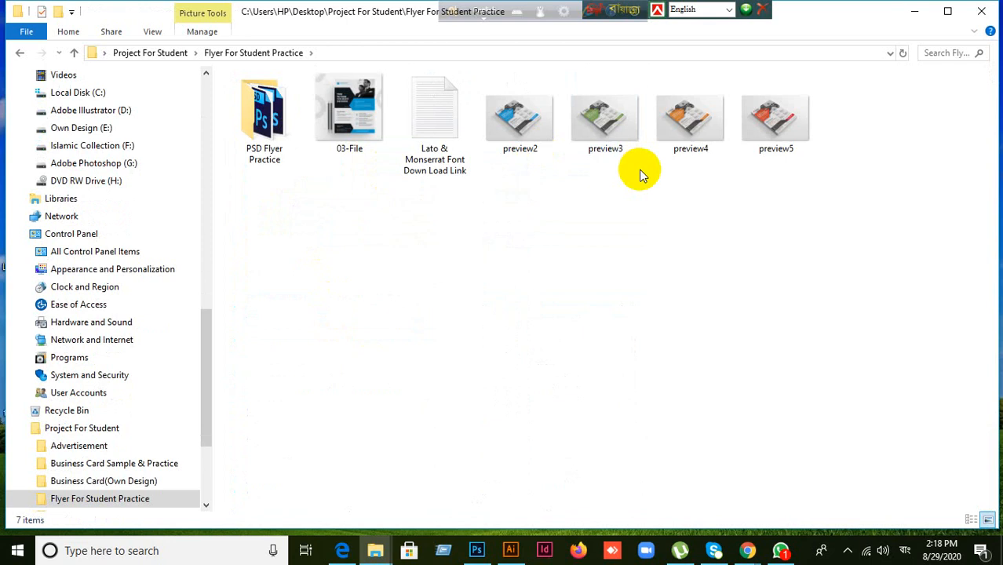
double_click(769, 129)
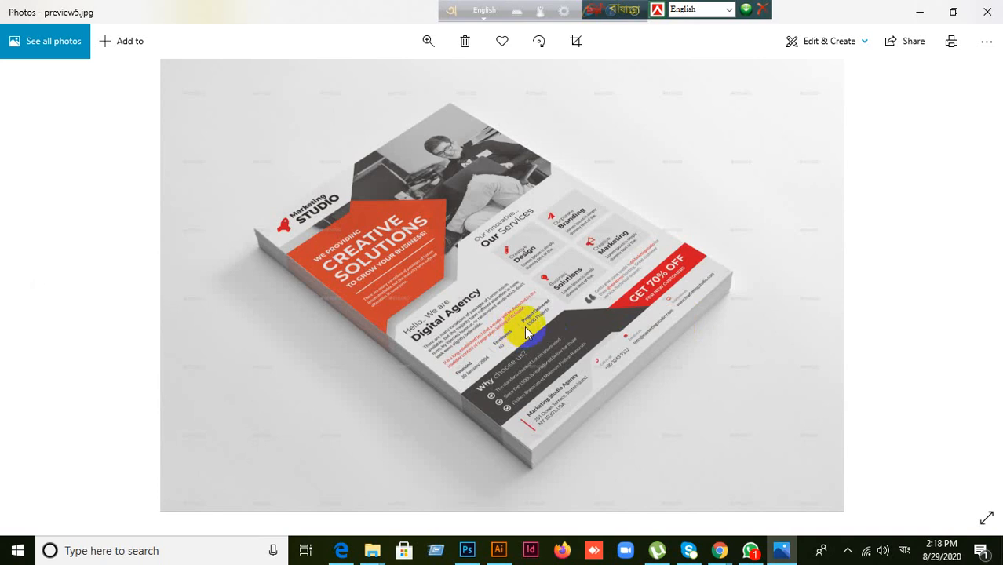
- Compare the sample flyers from preview5 back to 03-File and return to preview5
key("Left")
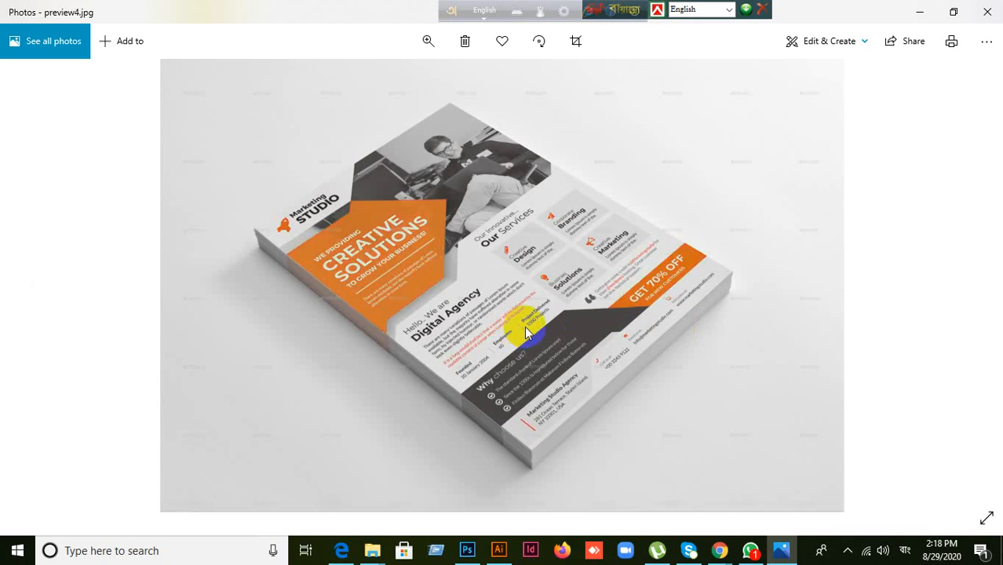
key("Right")
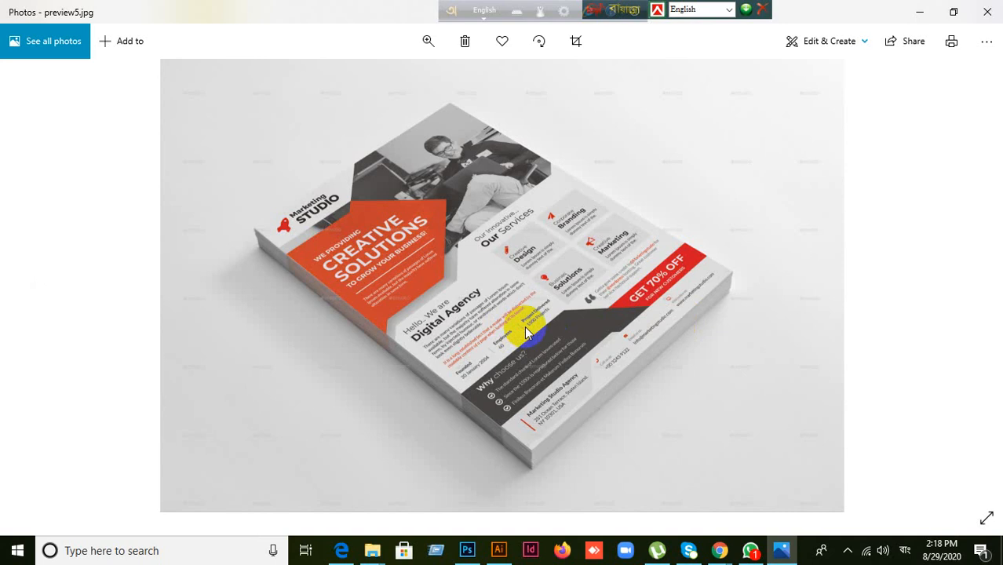
key("Left")
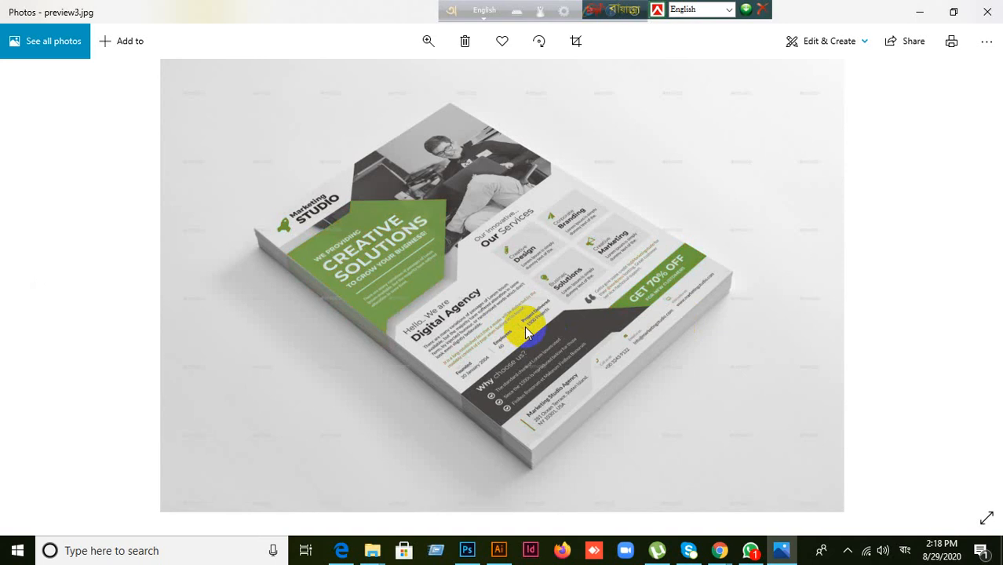
key("Left")
key("Left")
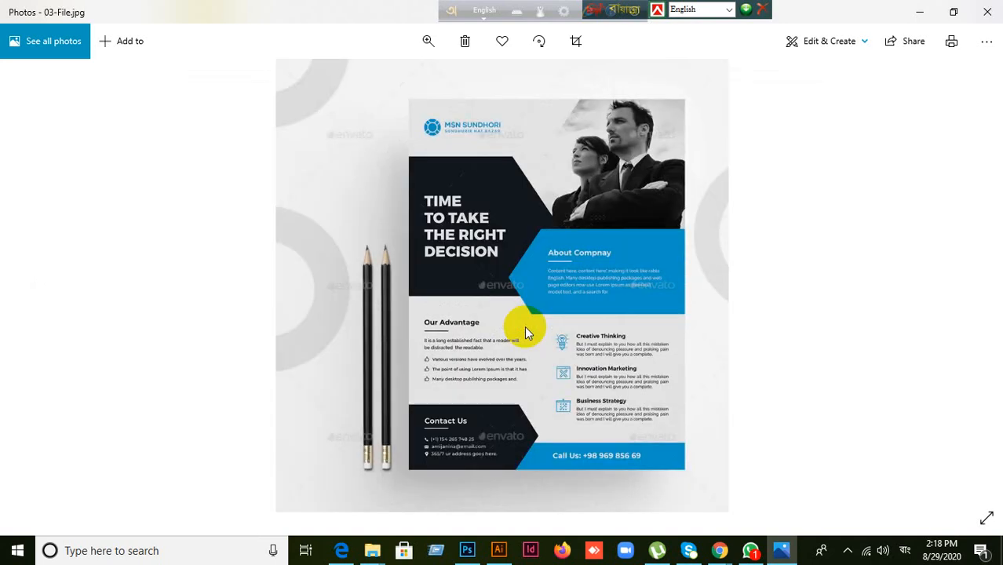
key("Right")
key("Right")
key("Right")
key("Right")
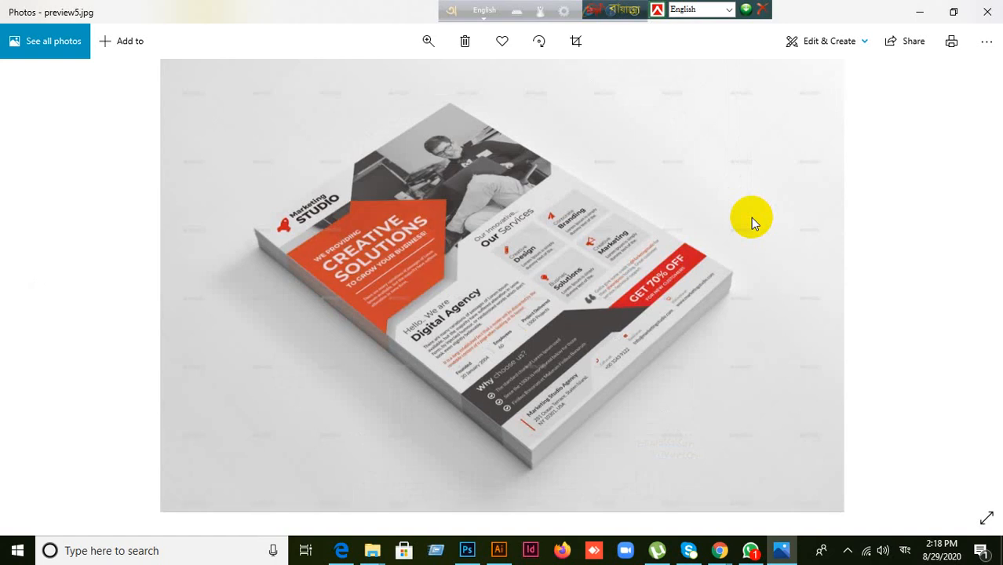
- Close the photo viewer and the Flyer For Student Practice folder, and move the floating Bangla keyboard toolbar further right
left_click(986, 12)
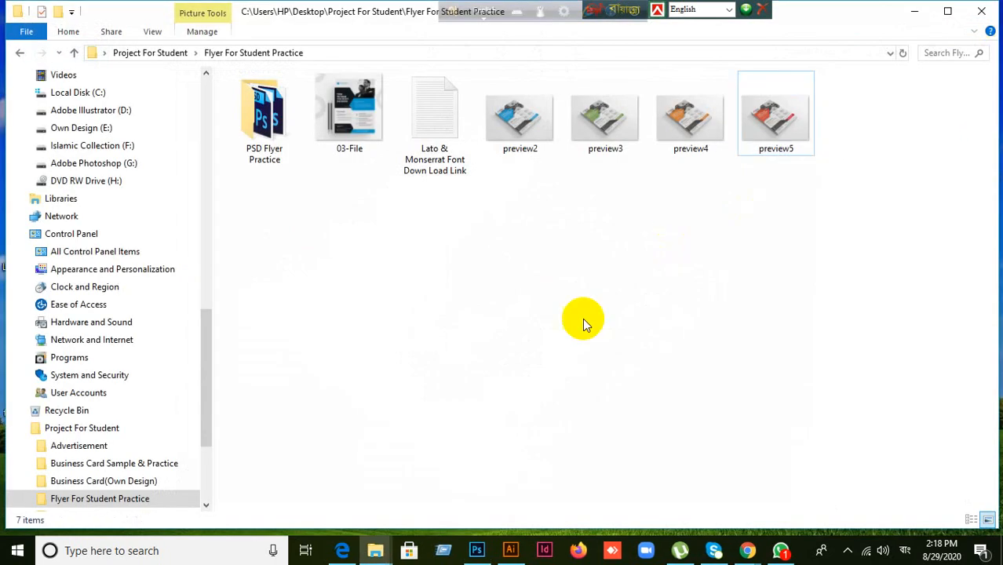
left_click(983, 11)
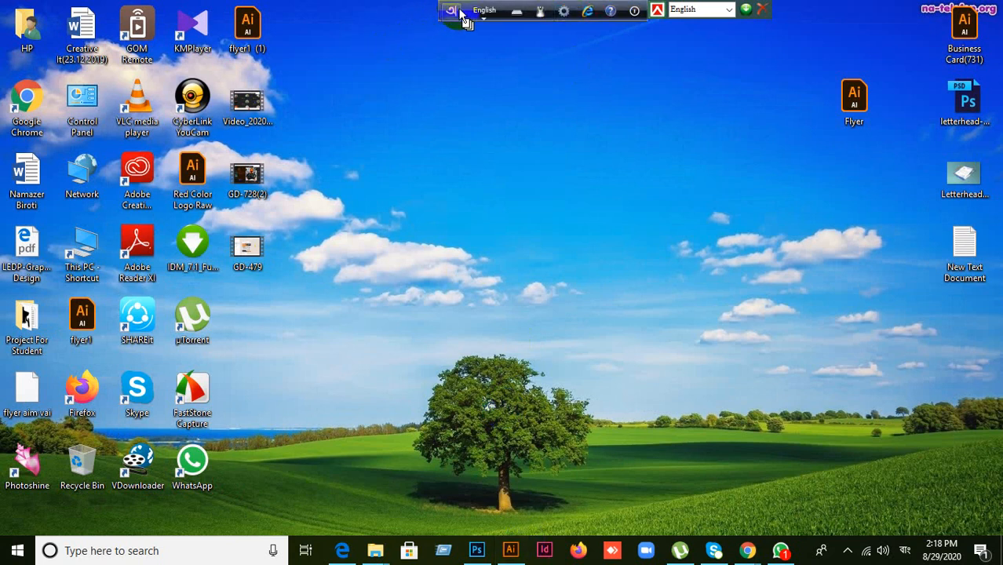
left_click_drag(462, 10, 703, 8)
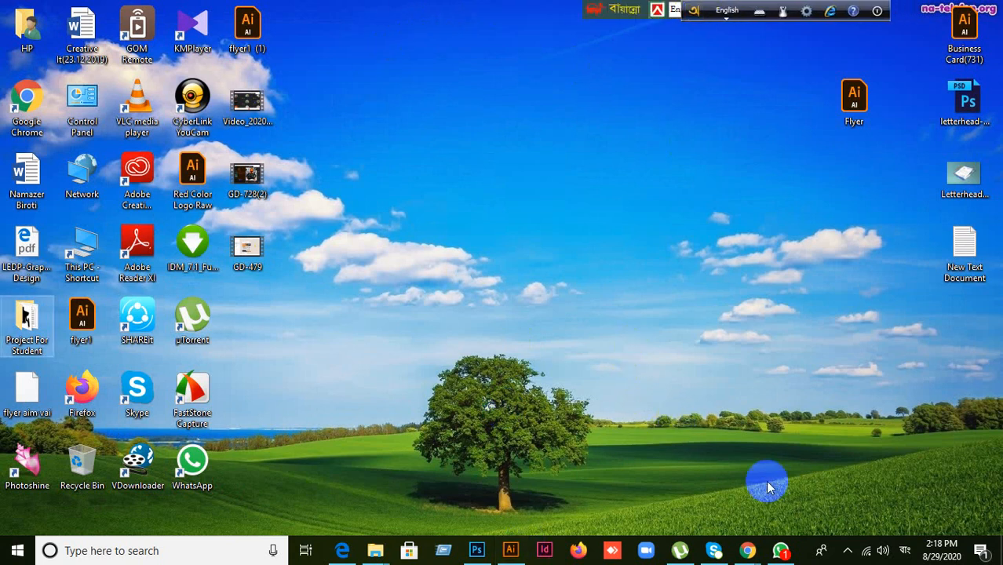
- Switch to WhatsApp, close the enlarged flyer image and check the Gopalganj and South Tech Trainer group chats
left_click(781, 549)
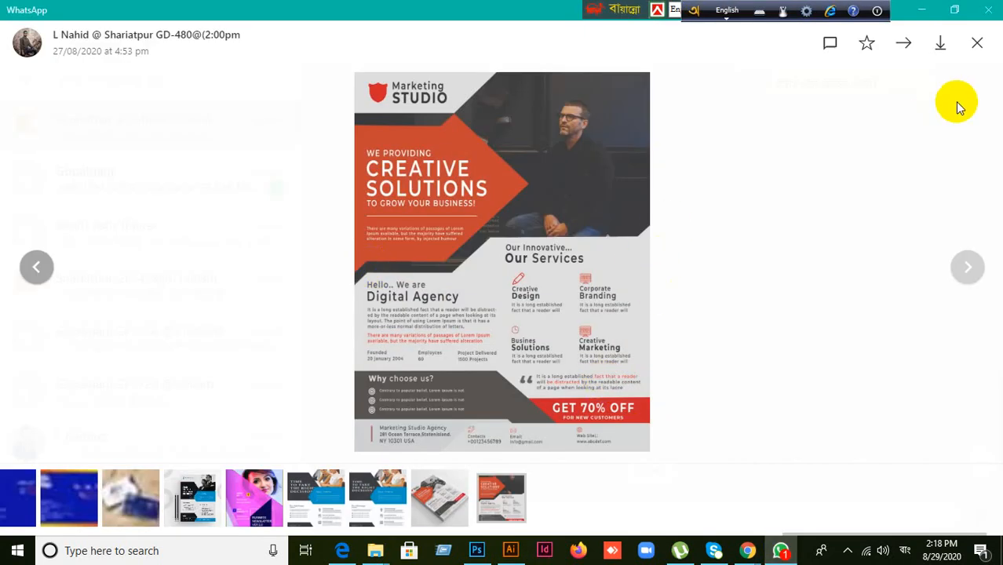
left_click(977, 43)
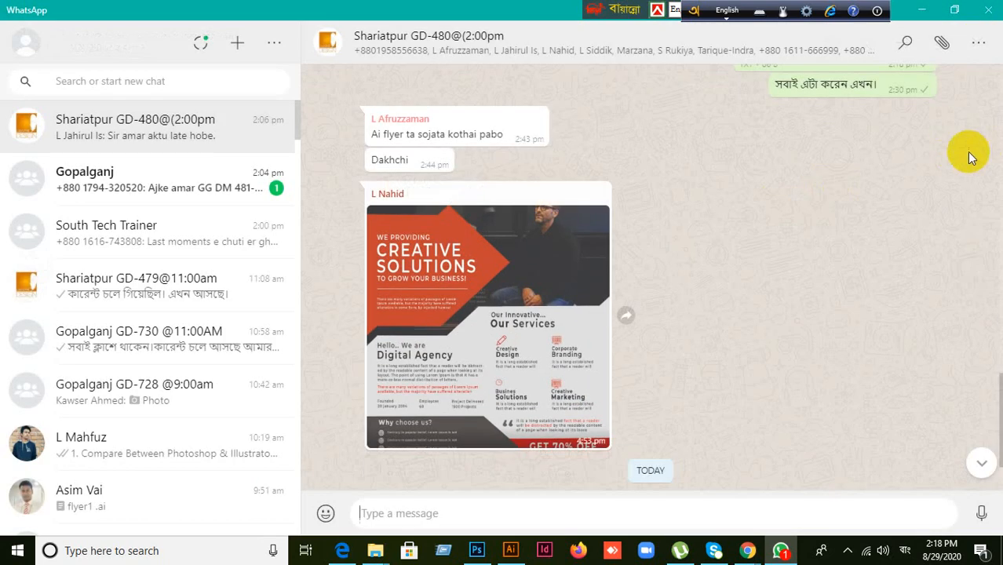
left_click(232, 195)
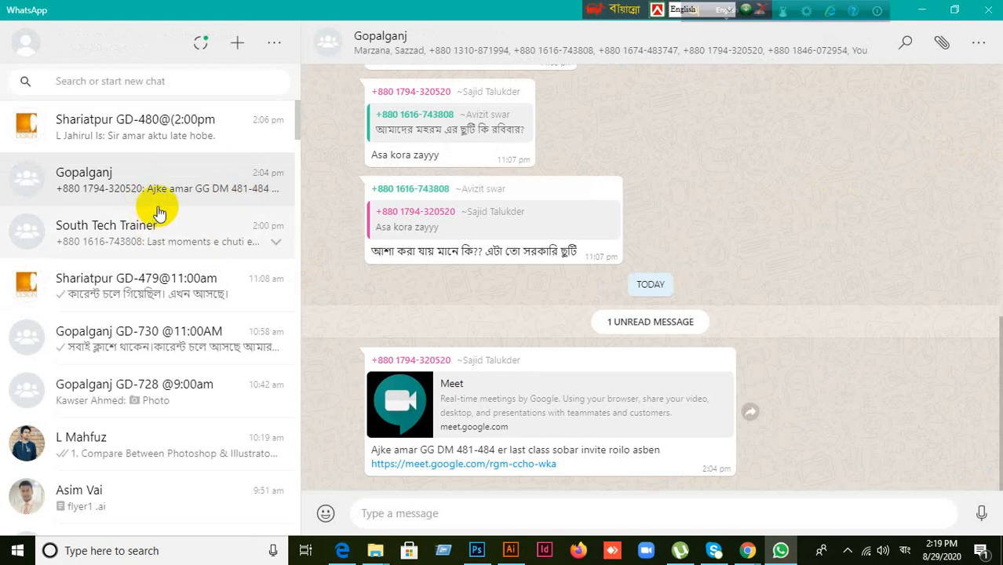
left_click(187, 229)
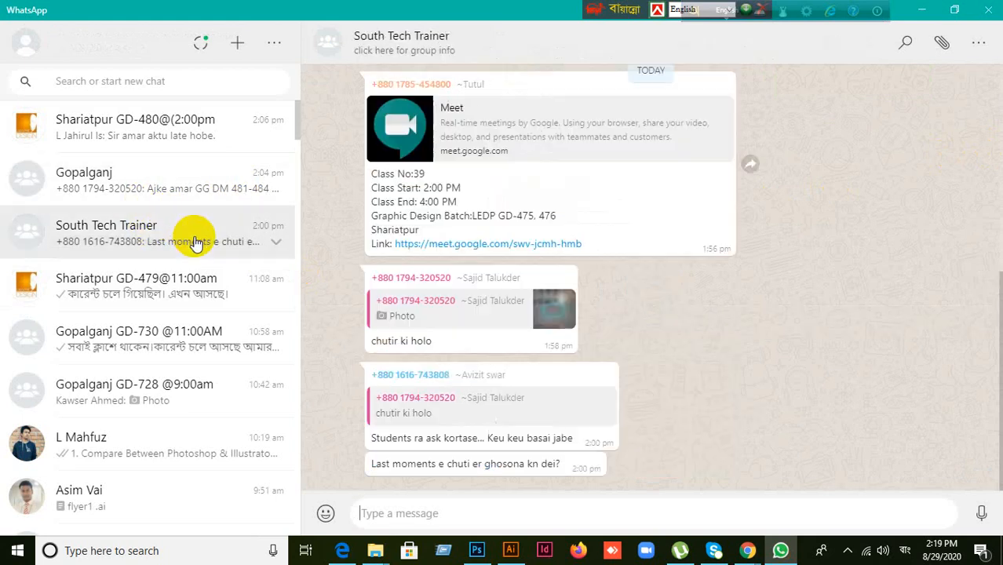
- Examine the green and red flyer photo in the Shariatpur GD-480@(2:00pm) chat up close, and close it
left_click(218, 139)
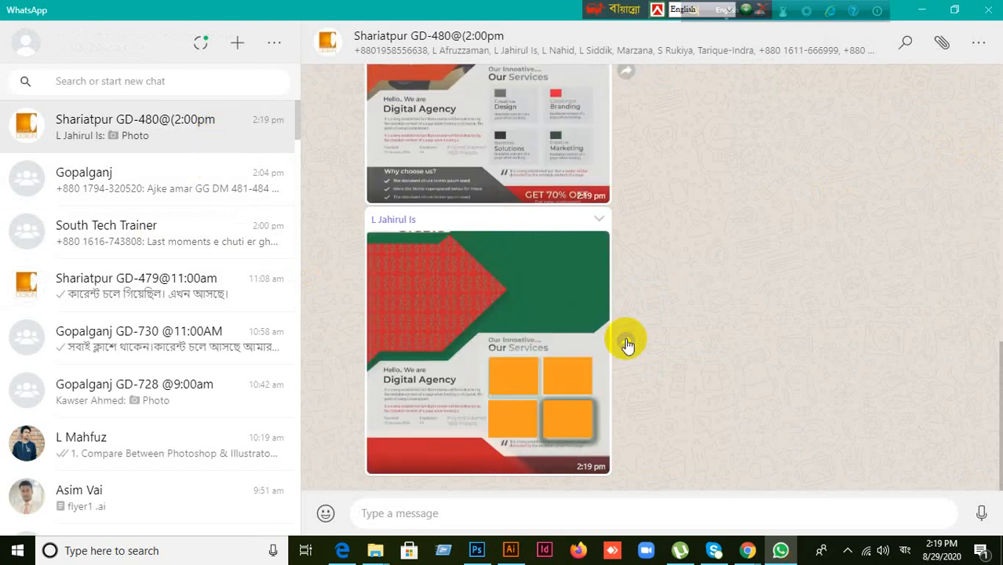
left_click(466, 292)
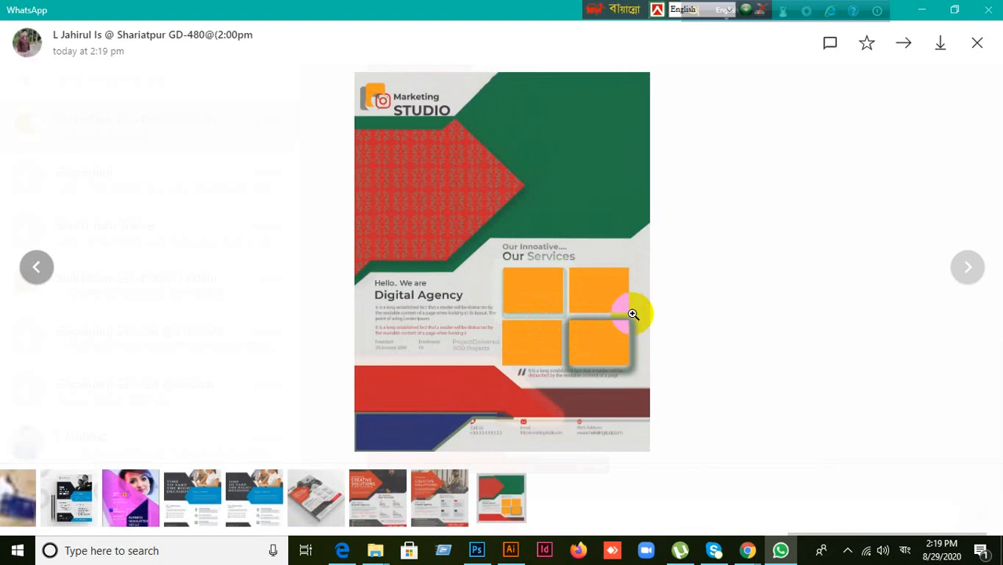
left_click(578, 299)
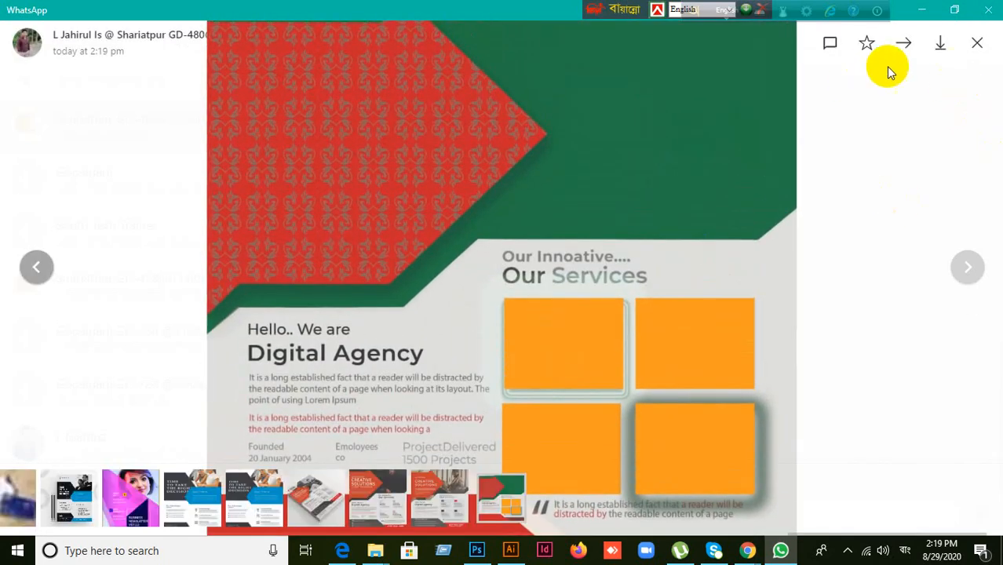
left_click(974, 48)
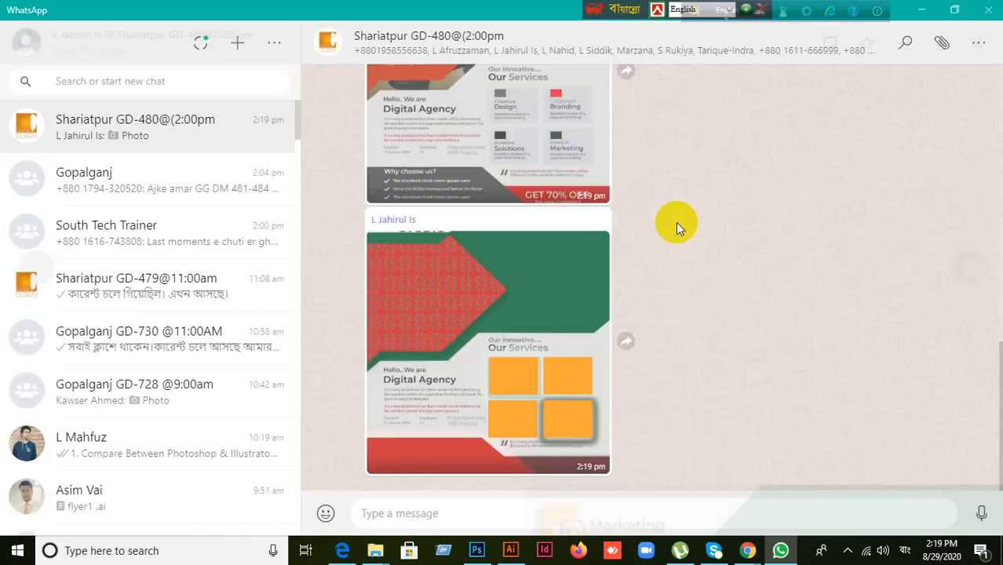
- Examine the orange Creative Solutions flyer photo in the Shariatpur GD-480@(2:00pm) chat up close, and close it
scroll(512, 312, "up", 2)
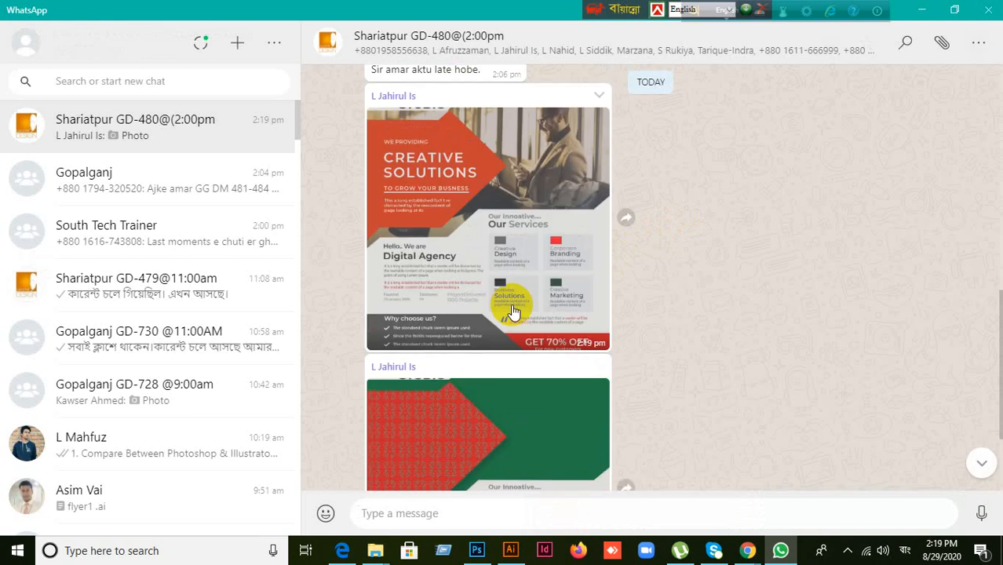
left_click(510, 226)
left_click(511, 253)
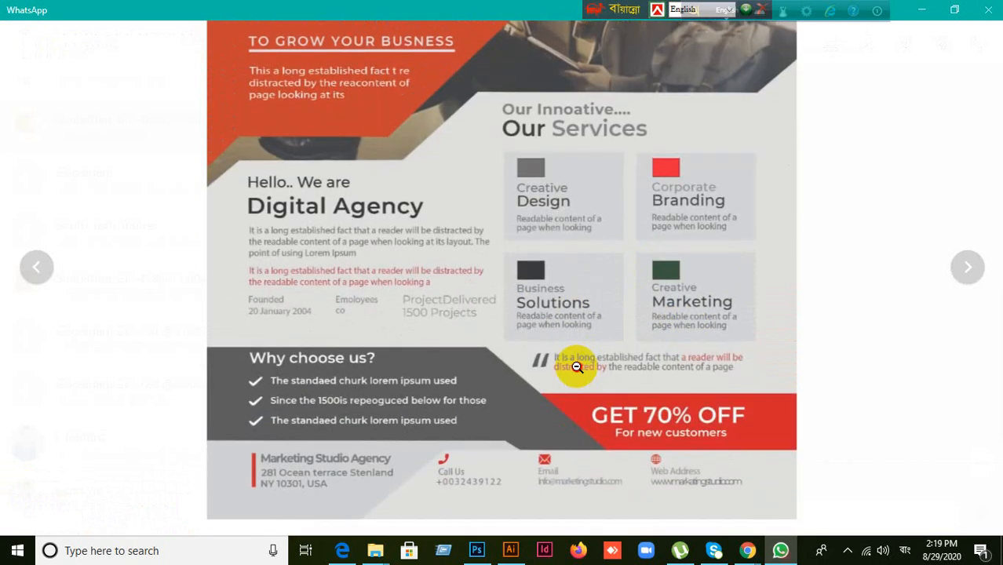
left_click(577, 366)
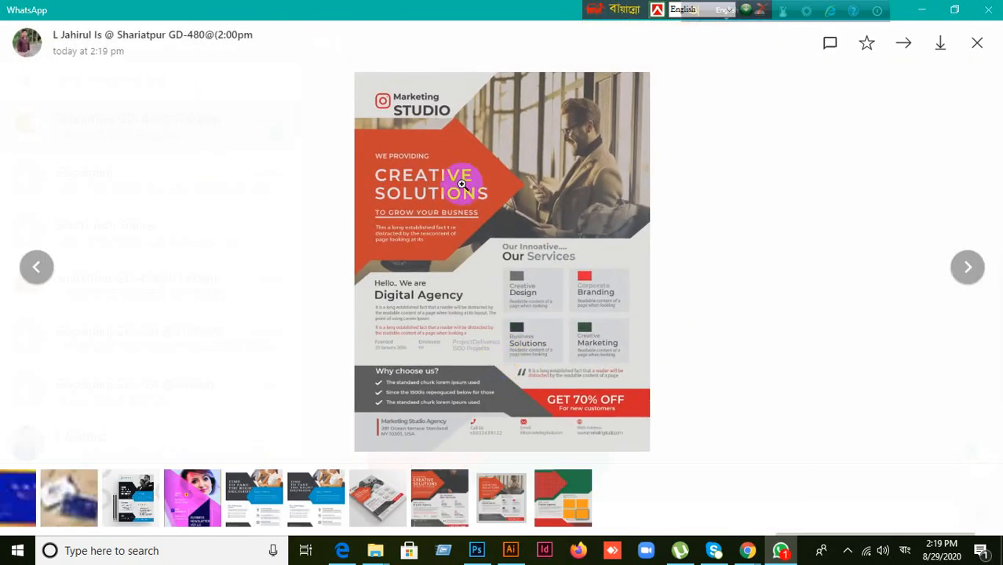
left_click(976, 46)
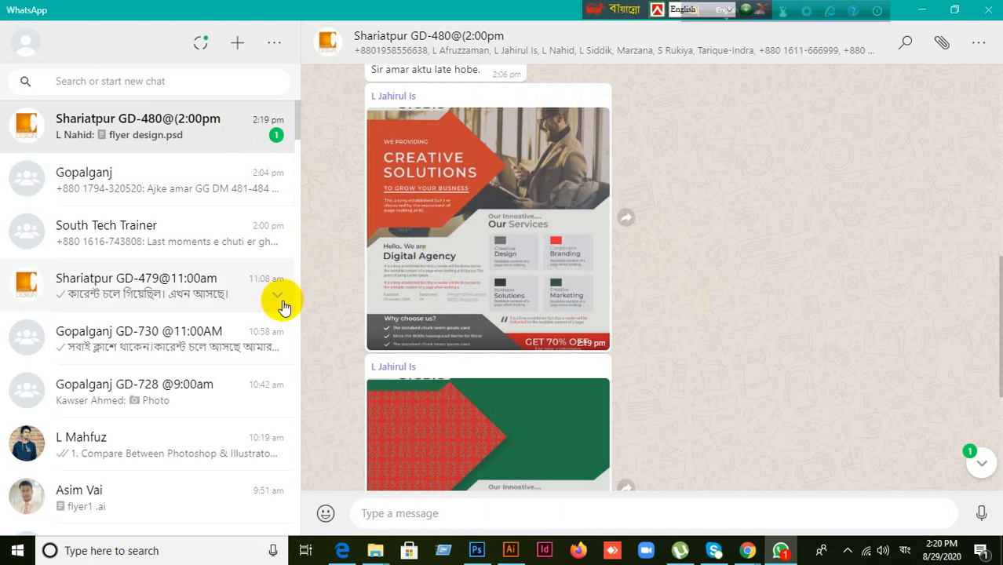
- Download flyer design.psd from the unread message in the Shariatpur GD-480@(2:00pm) chat to the Desktop
left_click(269, 135)
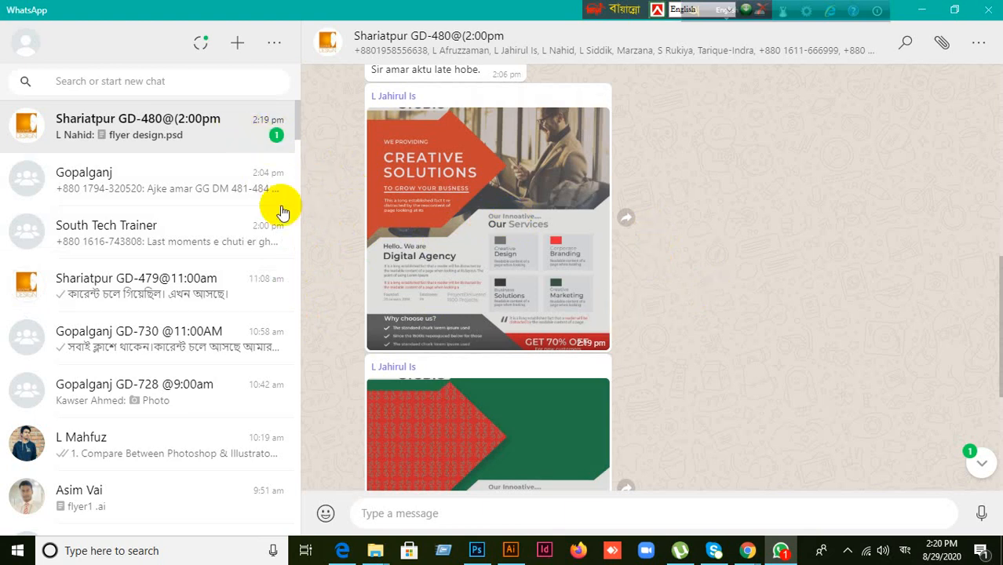
scroll(478, 314, "down", 4)
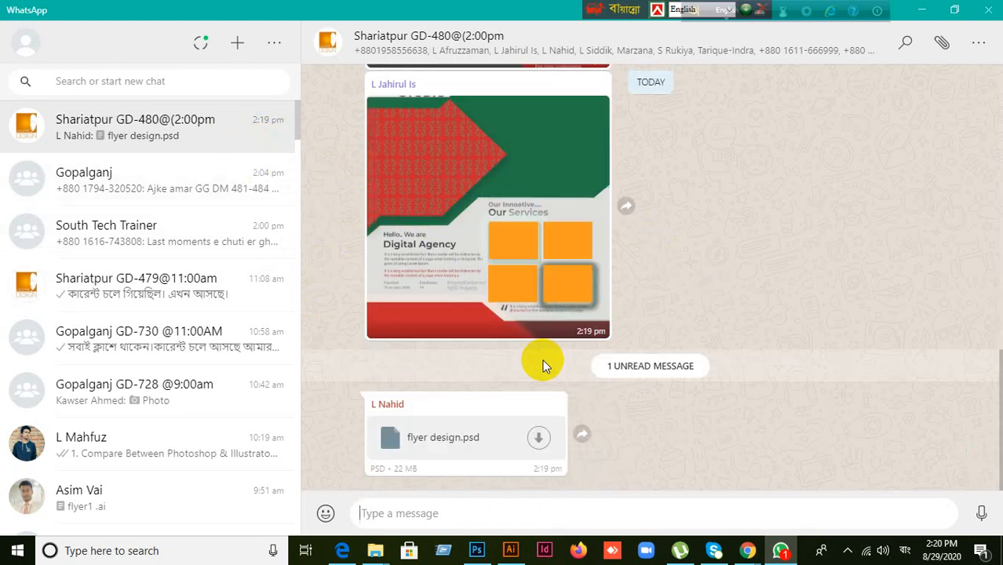
left_click(539, 437)
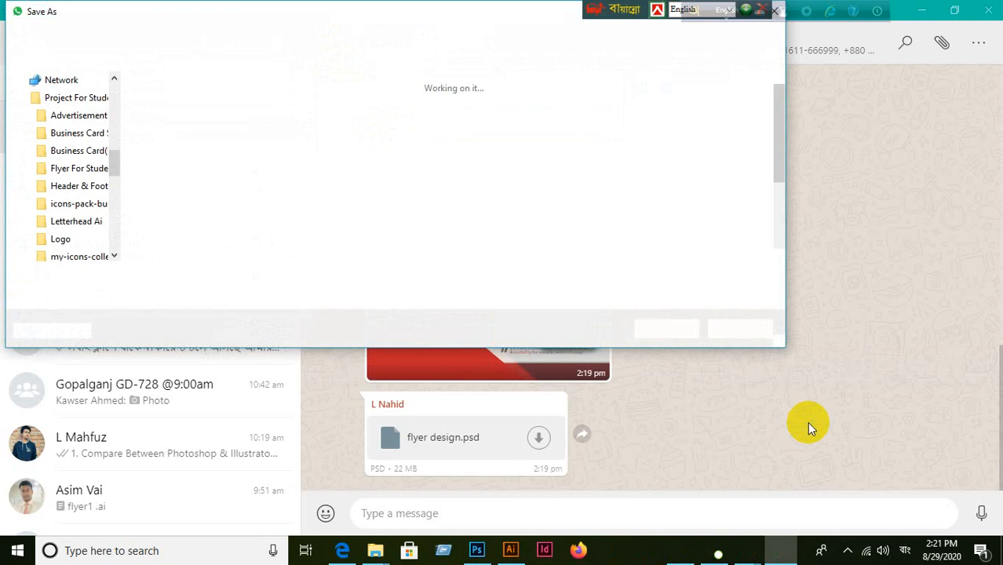
scroll(81, 126, "up", 7)
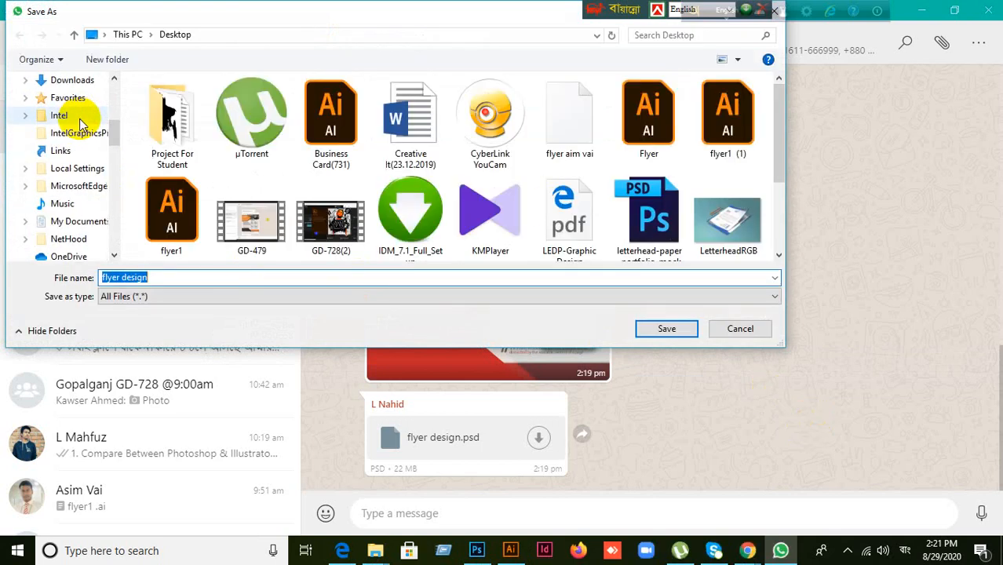
left_click(61, 109)
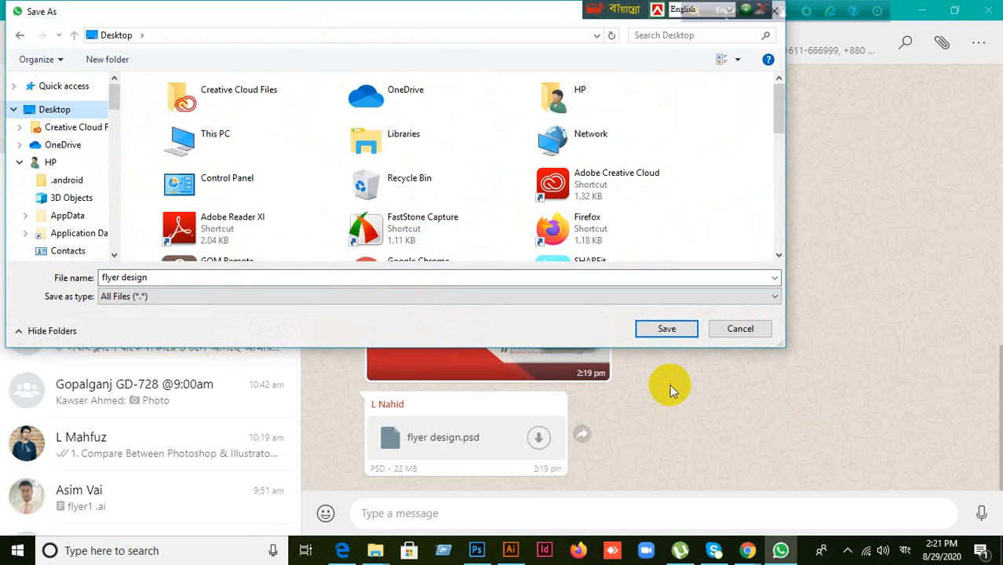
left_click(666, 329)
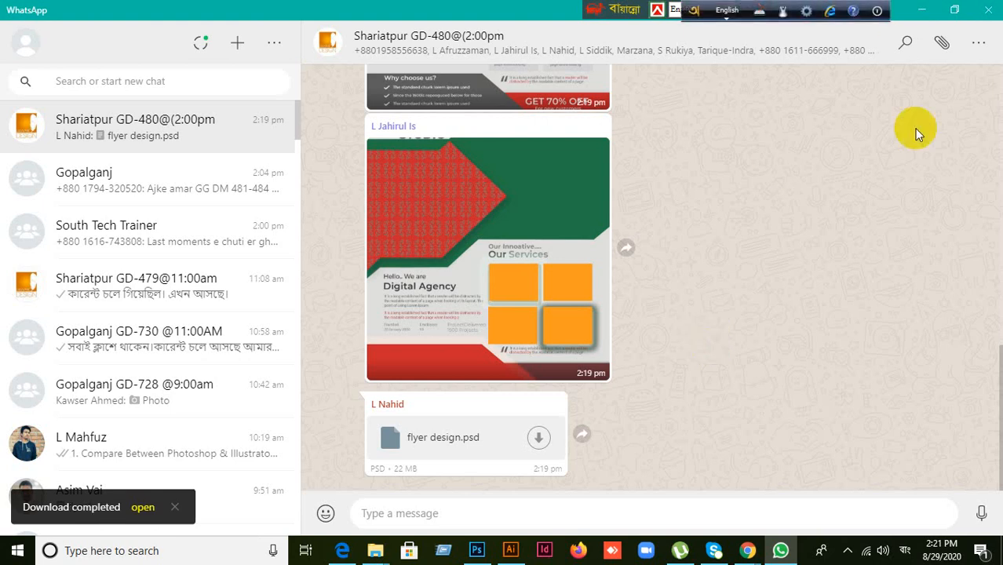
- Move the floating Bangla keyboard toolbar further left and minimize WhatsApp to reveal the desktop
left_click_drag(617, 12, 439, 11)
left_click_drag(696, 8, 567, 11)
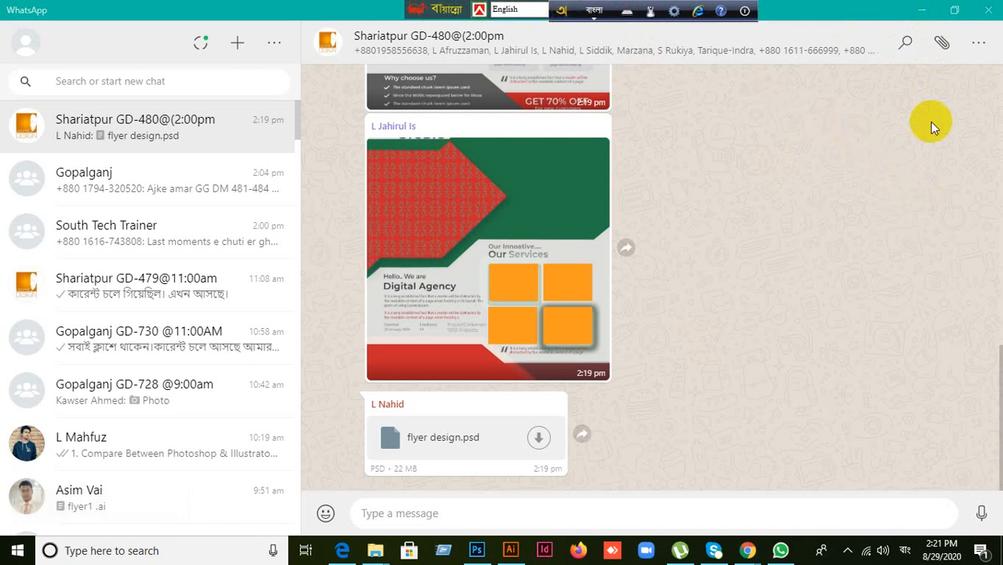
left_click(924, 17)
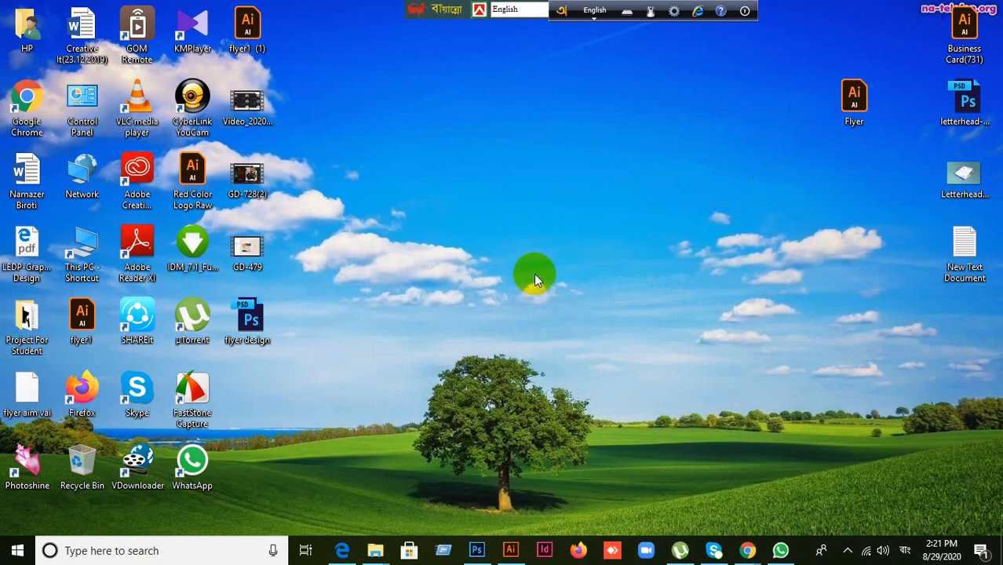
- Open the desktop's flyer design file in Photoshop and bring its Bleed group to the top of the layer stack
left_click_drag(245, 322, 406, 123)
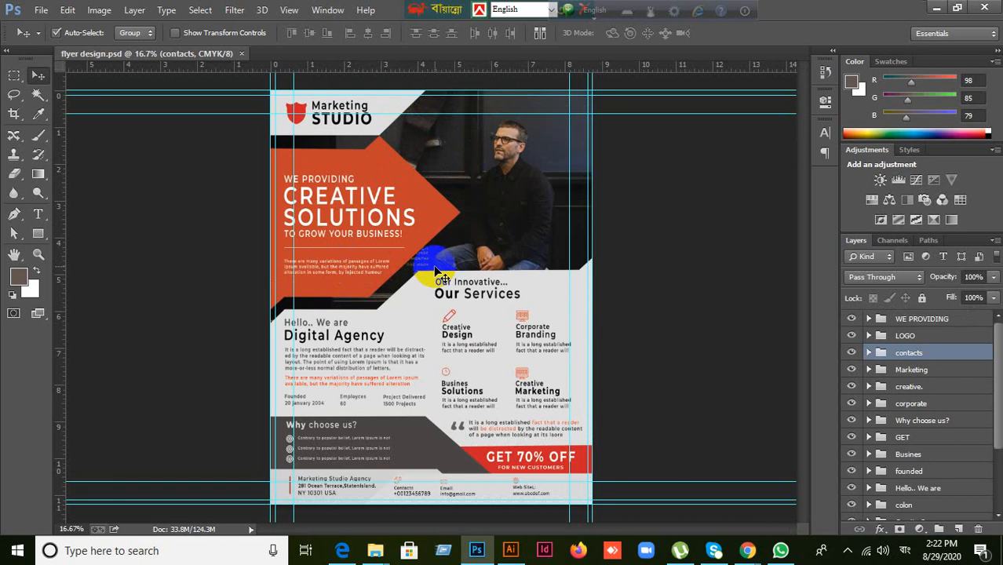
scroll(968, 438, "down", 3)
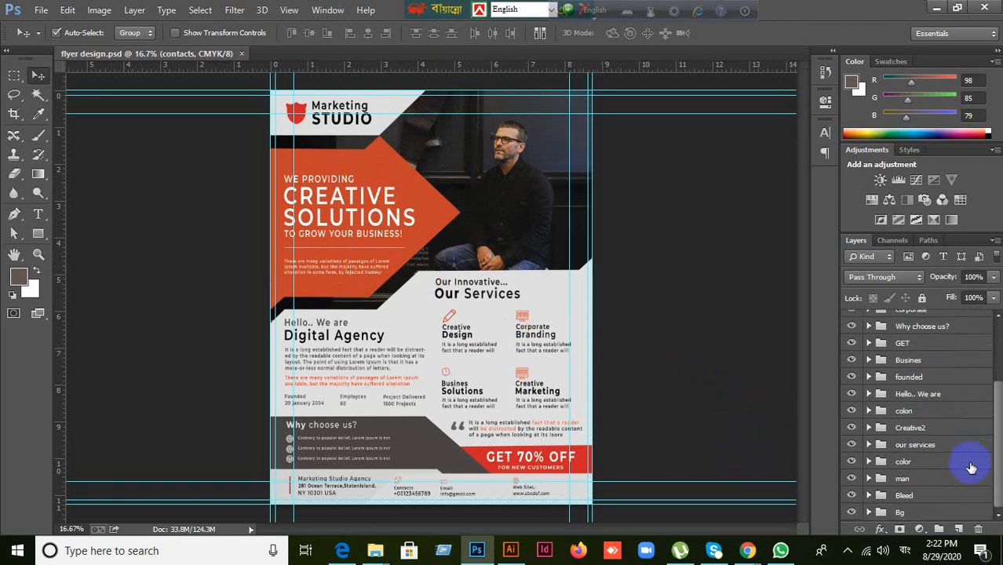
left_click(951, 497)
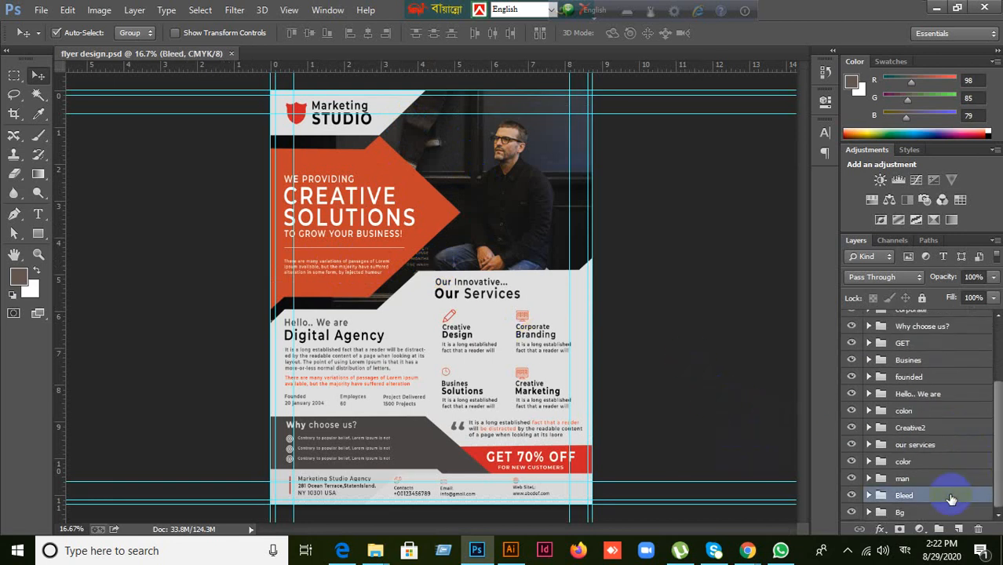
key("ctrl+shift+bracketright")
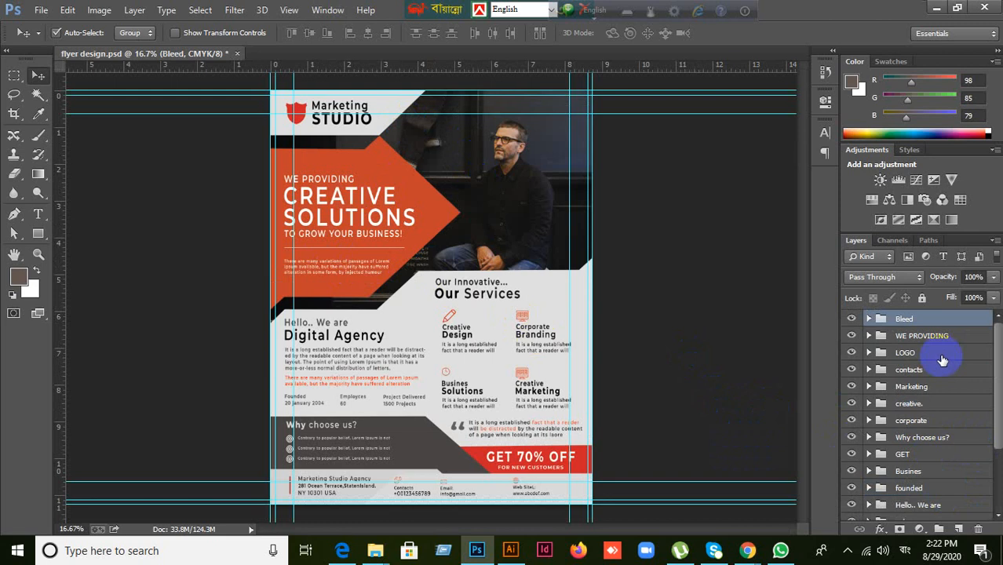
- Give the creative. layer group a yellow colour label and reset it to No Color
scroll(850, 321, "down", 3)
right_click(850, 319)
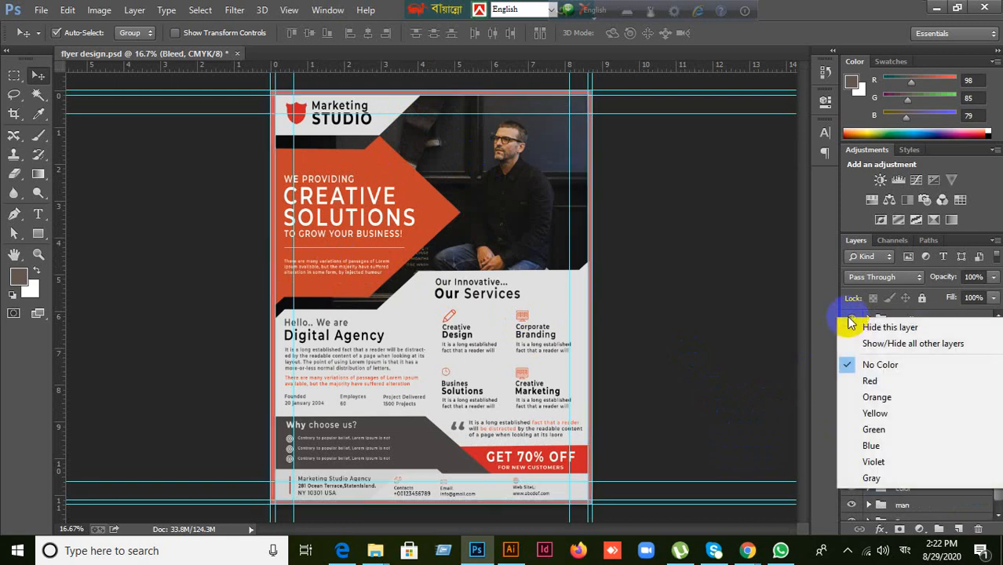
left_click(874, 414)
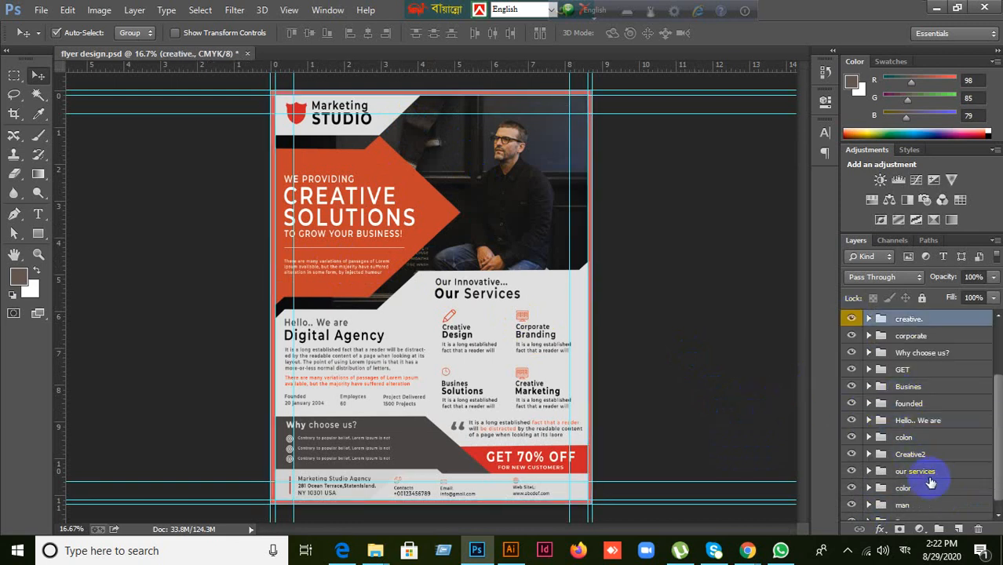
scroll(921, 424, "down", 1)
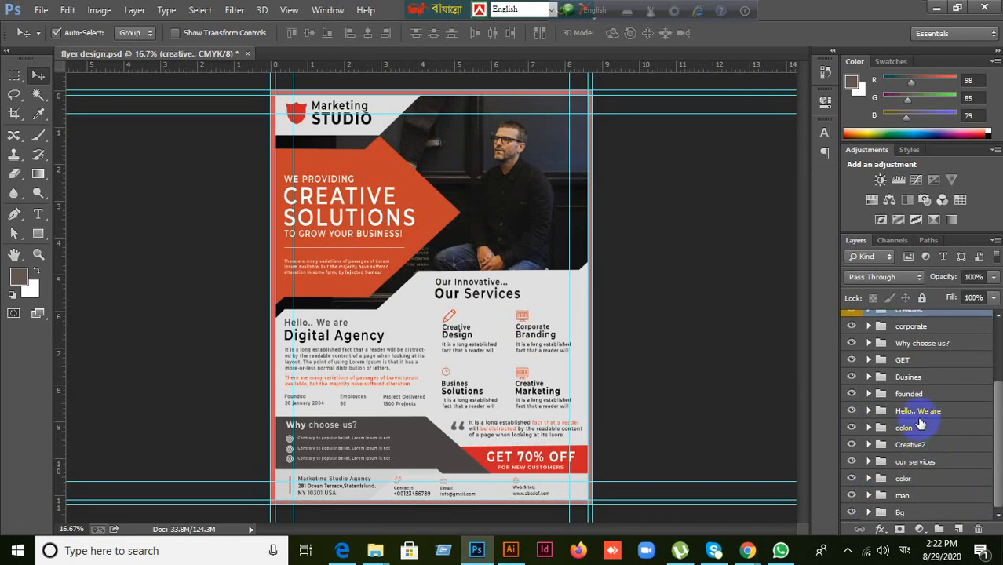
scroll(850, 340, "up", 2)
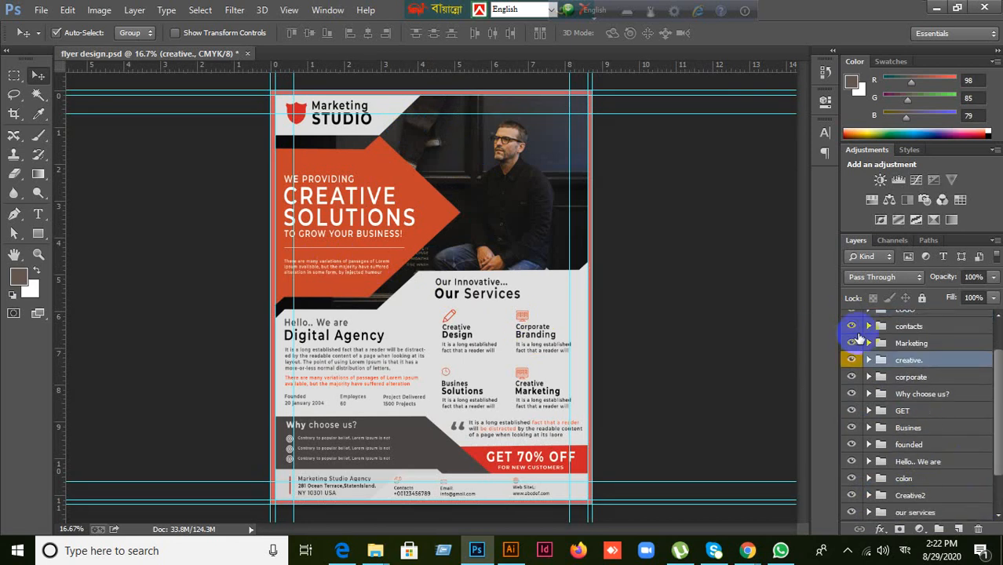
scroll(851, 360, "up", 1)
right_click(850, 403)
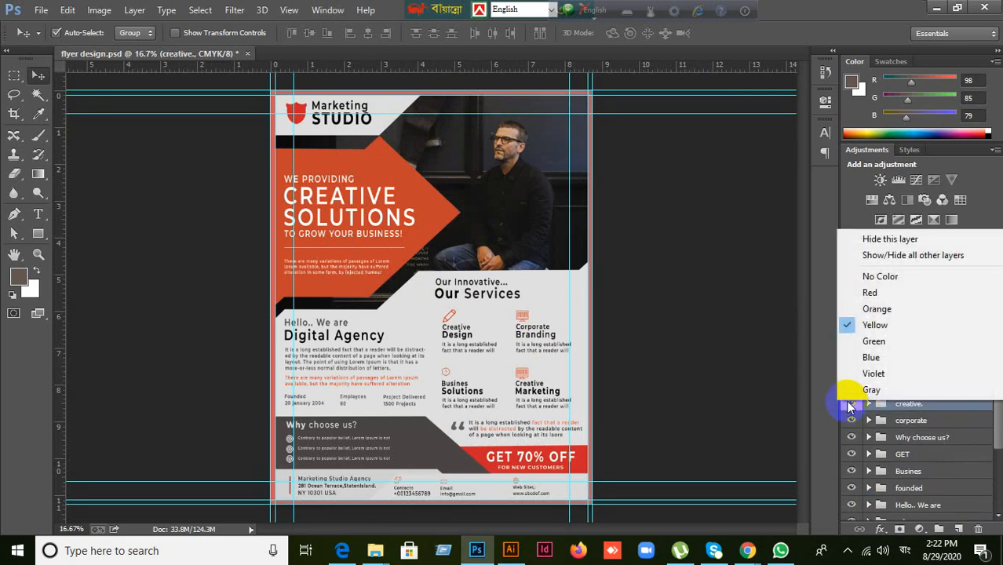
left_click(871, 282)
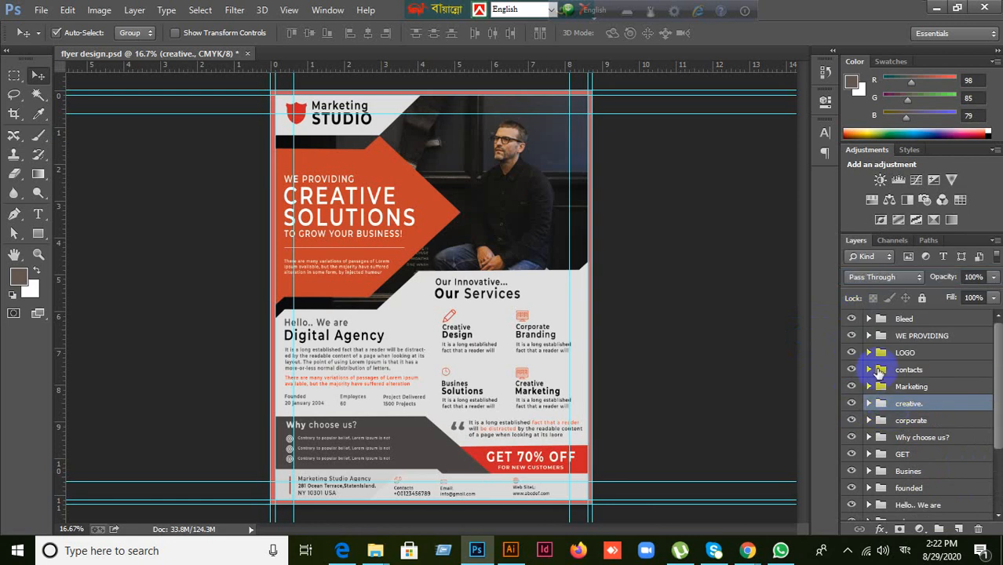
- Select the Bleed group, check the layer groups and the flyer's middle area, and hide the Bleed group
left_click(896, 321)
scroll(884, 376, "down", 3)
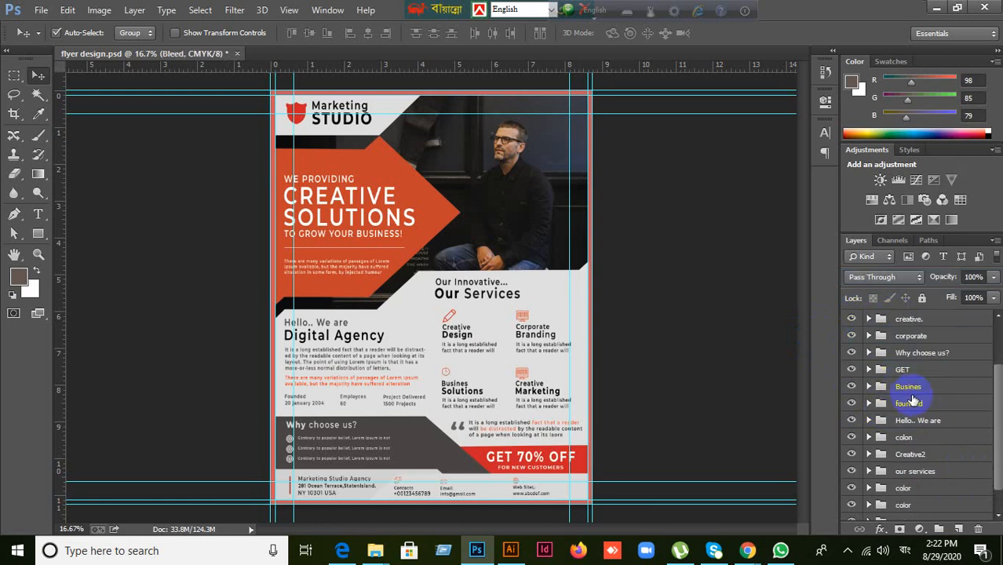
scroll(454, 362, "up", 3)
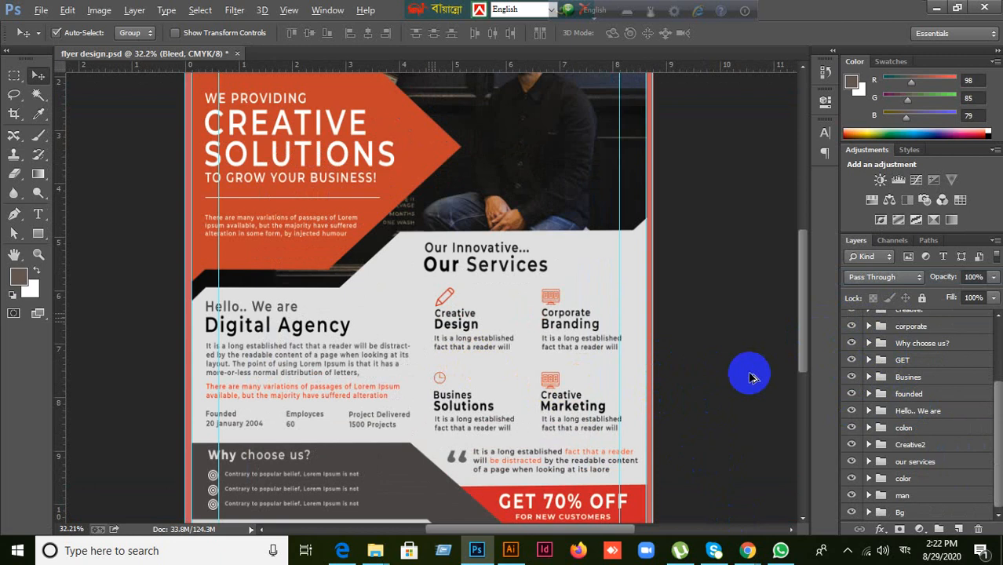
key("ctrl+minus")
scroll(930, 376, "up", 1)
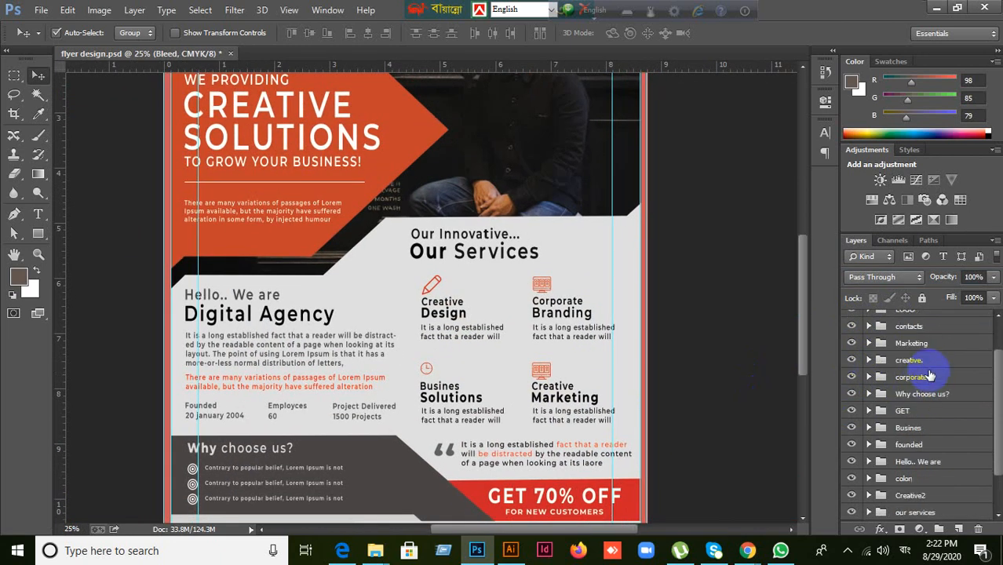
scroll(930, 377, "up", 2)
left_click(852, 319)
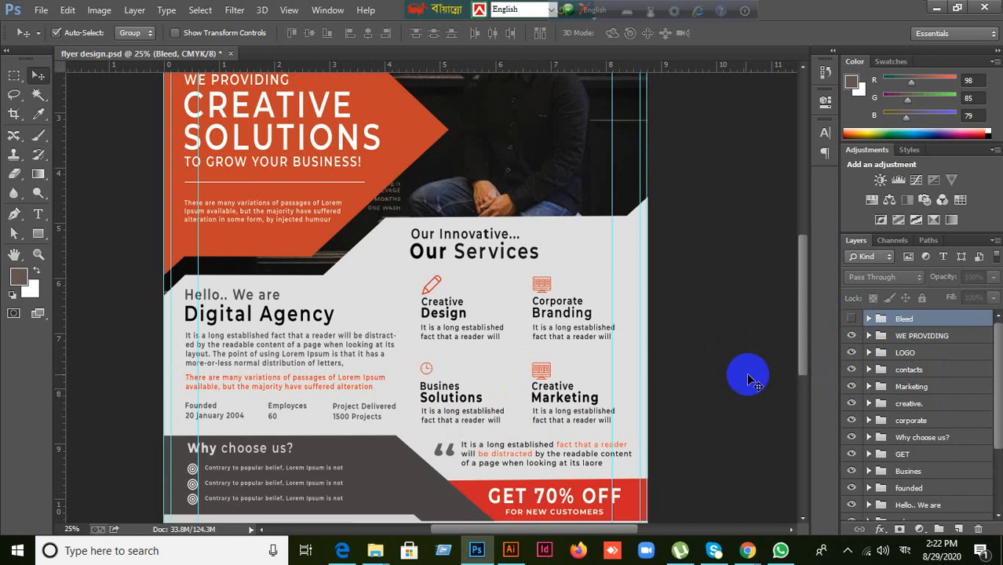
- Remove the guides lying on the flyer's outer top and left edges
scroll(710, 306, "up", 1)
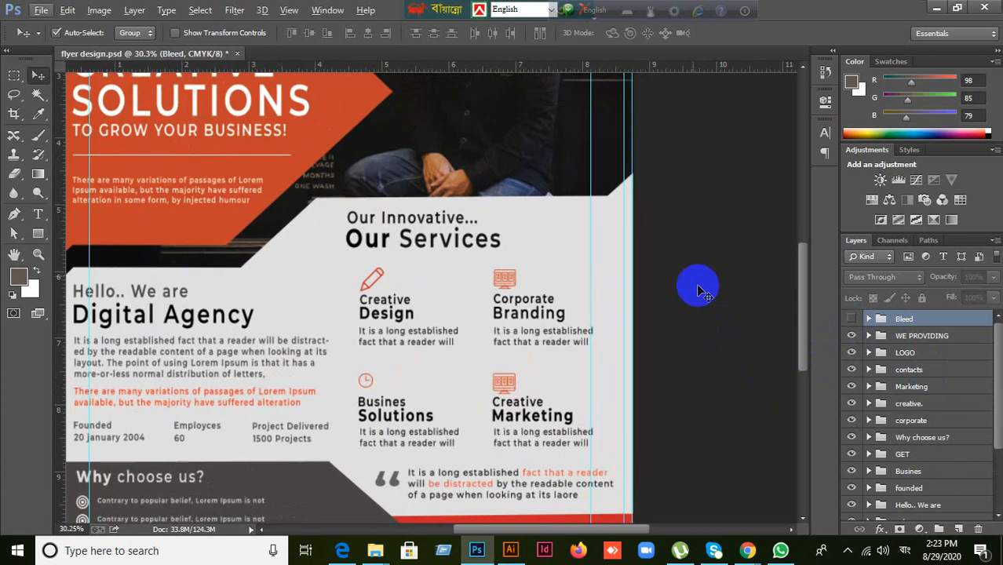
scroll(680, 236, "down", 1)
left_click_drag(685, 234, 701, 382)
left_click(290, 10)
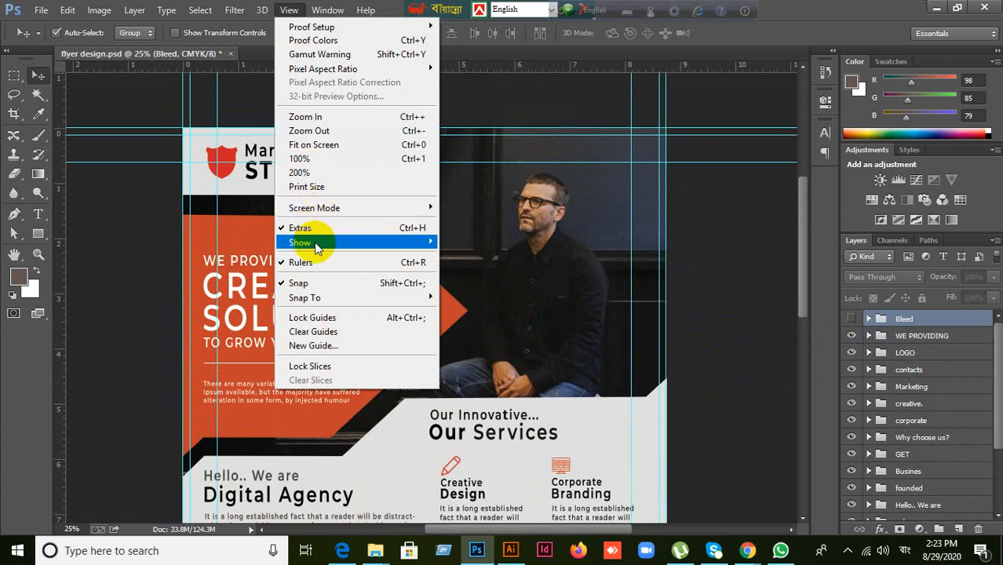
left_click(577, 224)
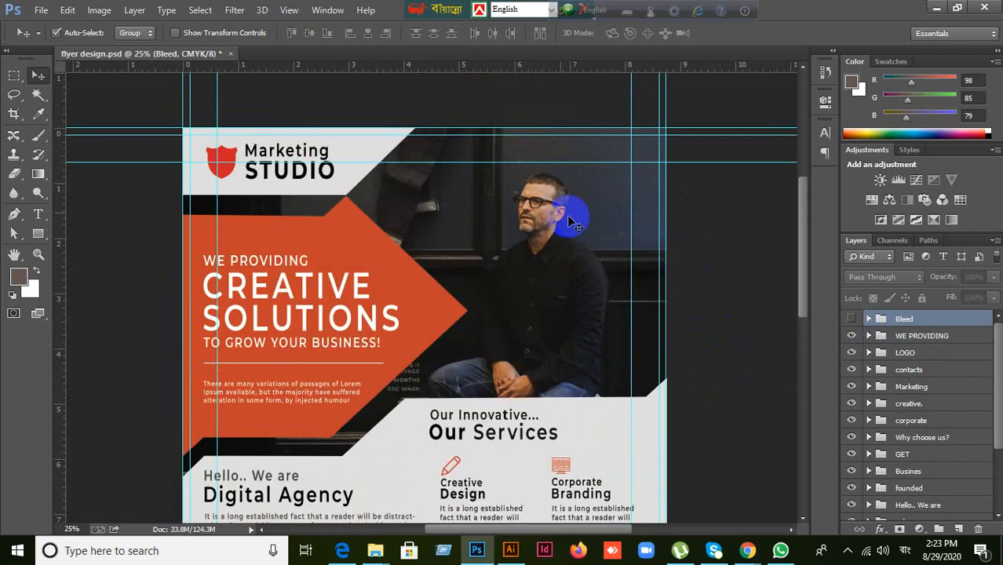
left_click_drag(433, 127, 428, 59)
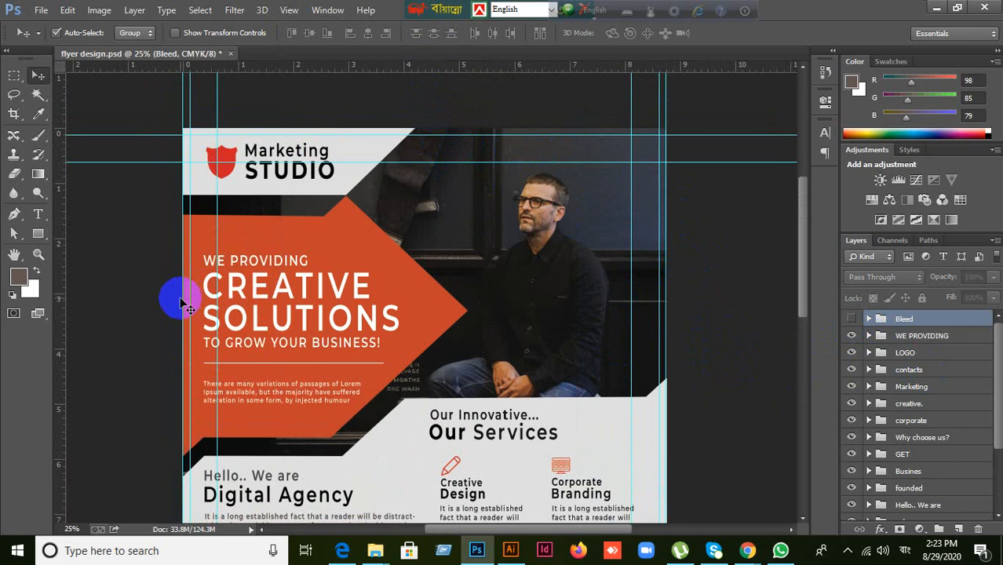
left_click_drag(181, 304, 58, 301)
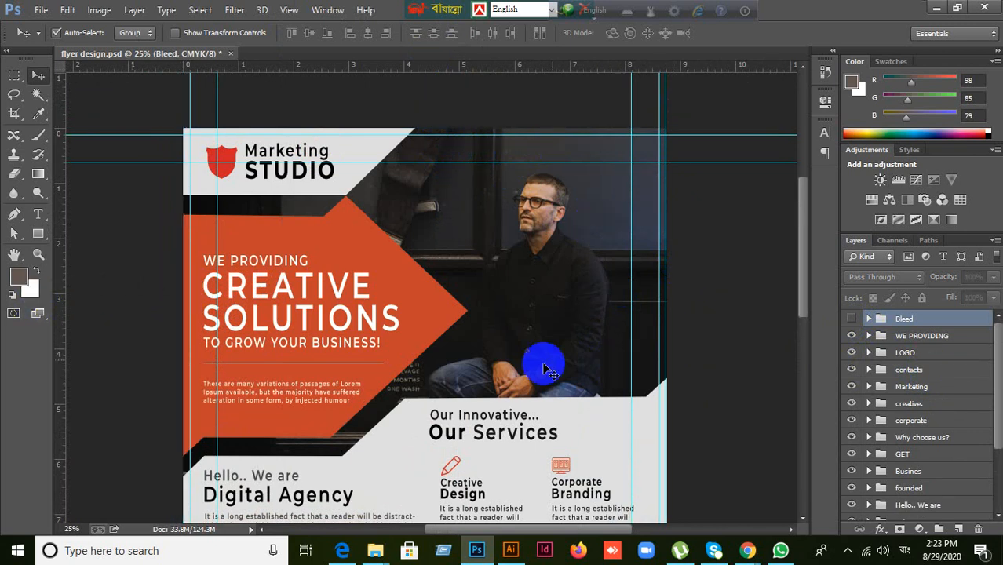
- Remove the guides lying on the flyer's outer bottom and right edges
scroll(599, 337, "down", 5)
scroll(604, 343, "down", 4)
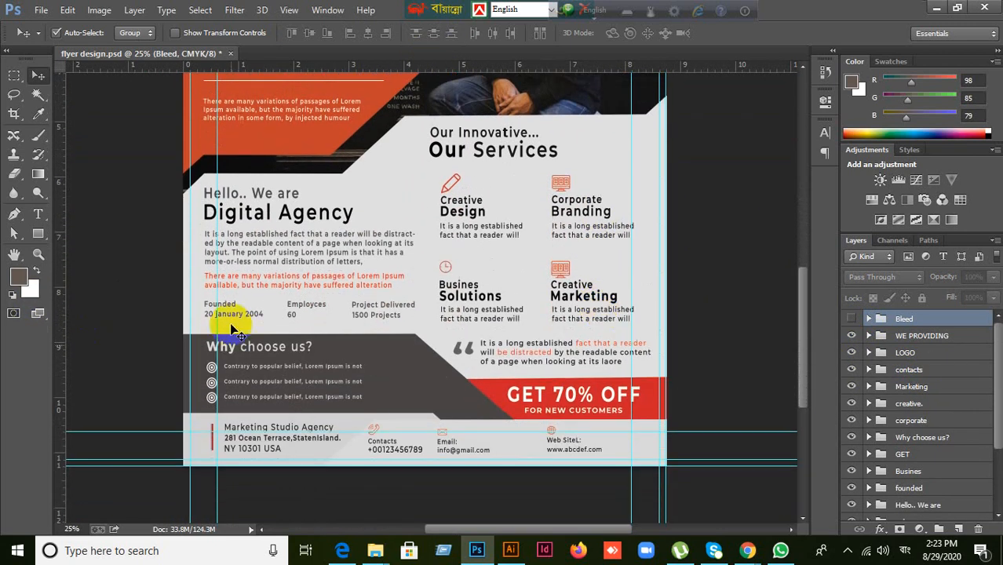
left_click_drag(336, 467, 365, 47)
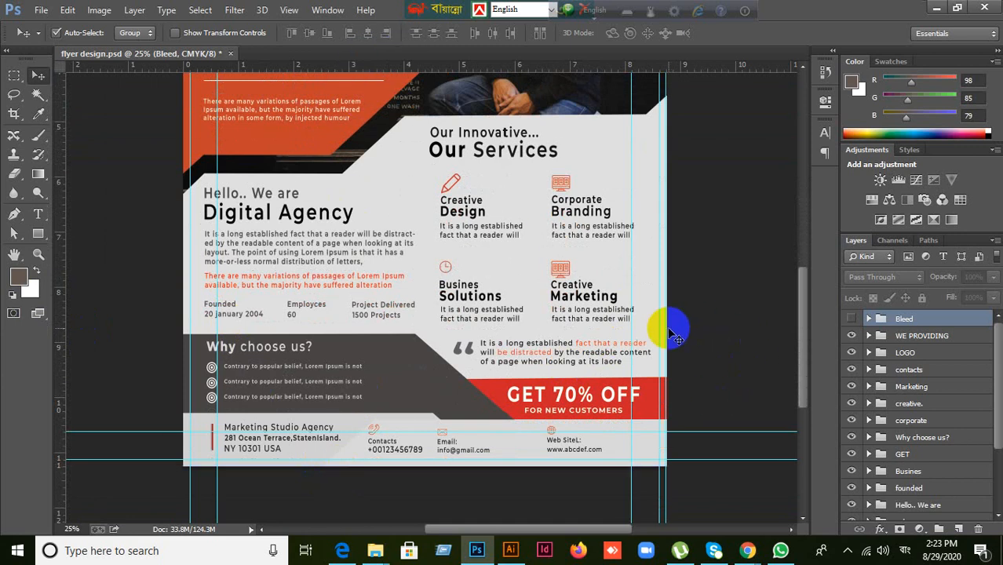
left_click_drag(665, 329, 43, 283)
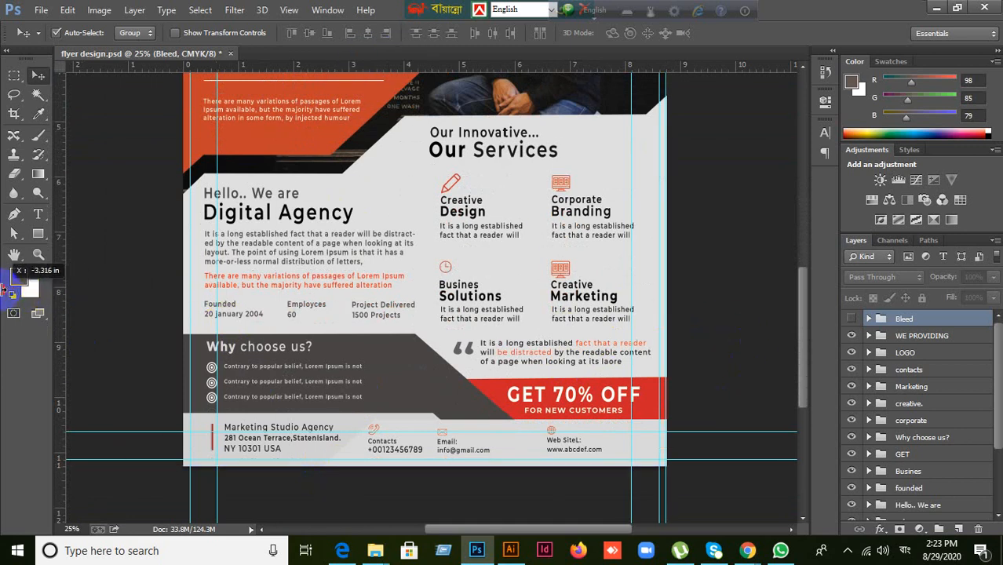
scroll(707, 341, "up", 3)
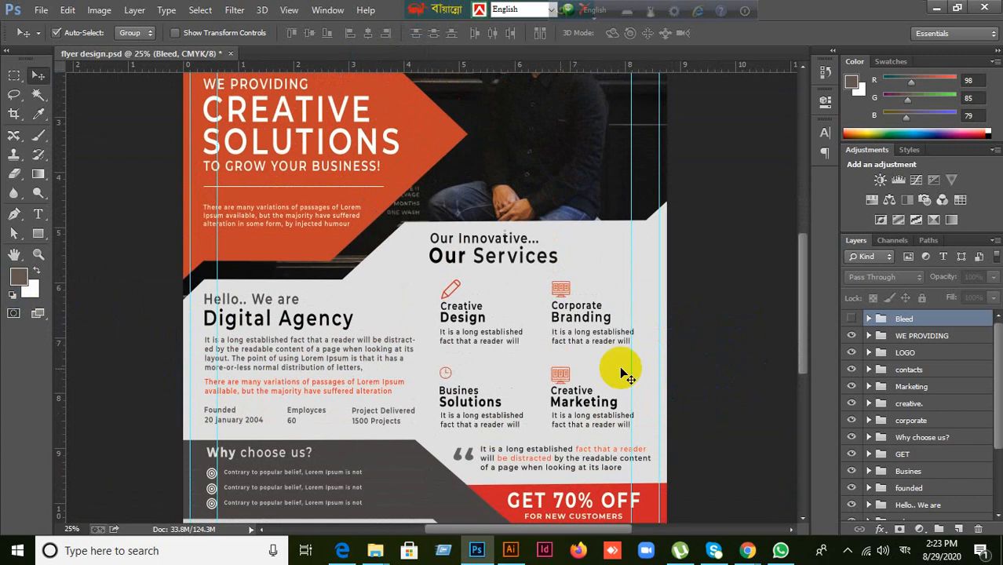
- Select the layer group of the Our Services heading and look at the Auto-Select options
left_click(493, 264)
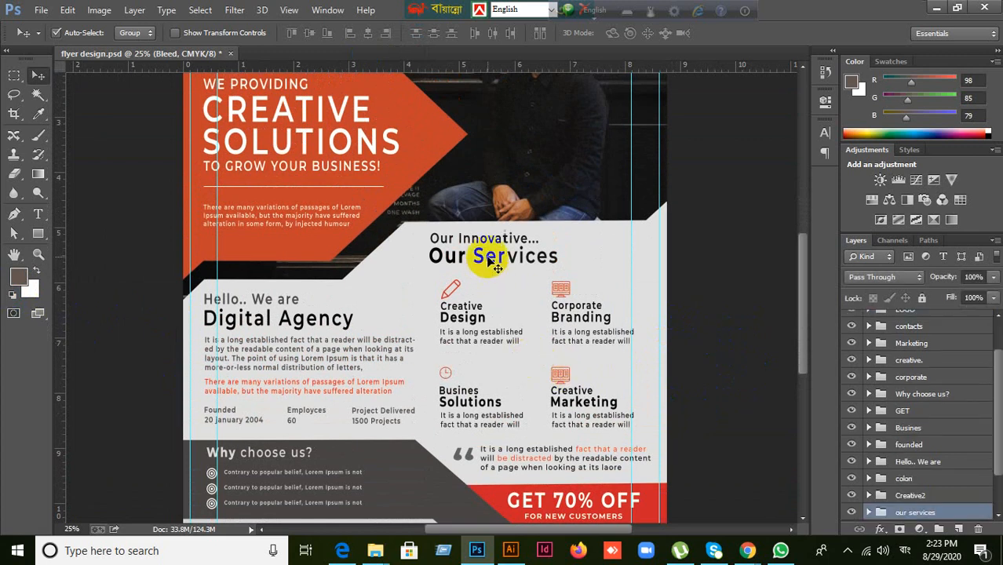
left_click(131, 32)
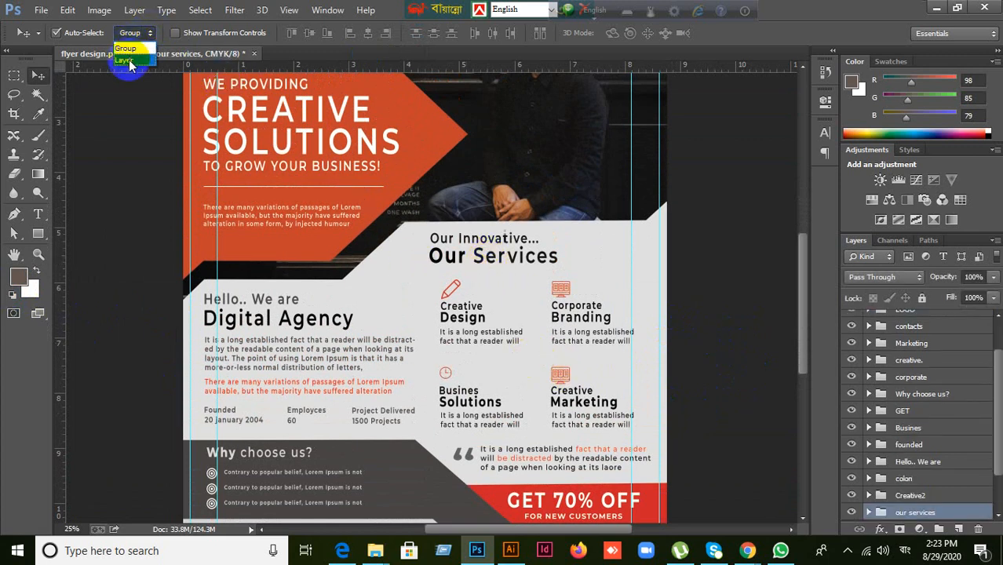
left_click(161, 218)
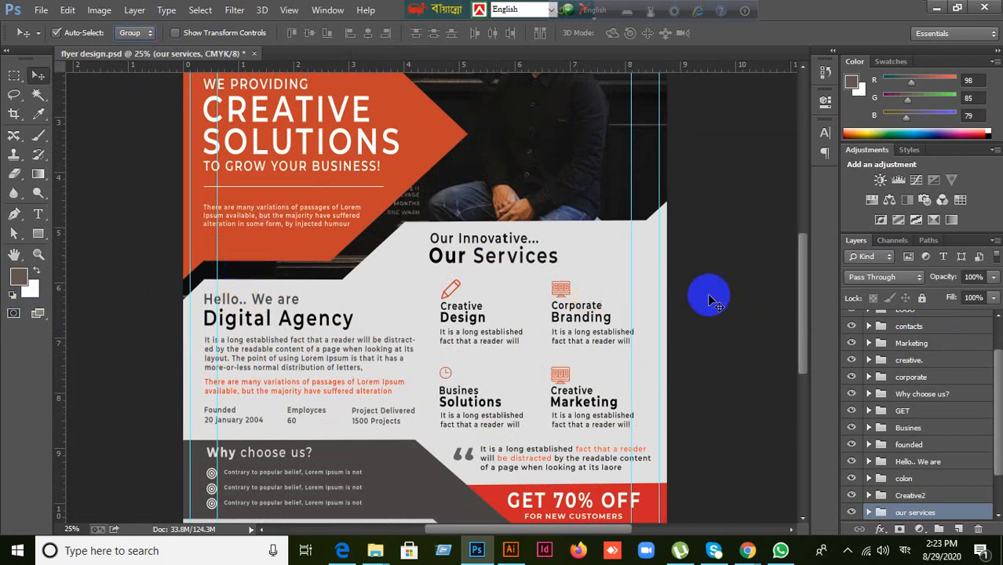
left_click_drag(801, 339, 806, 292)
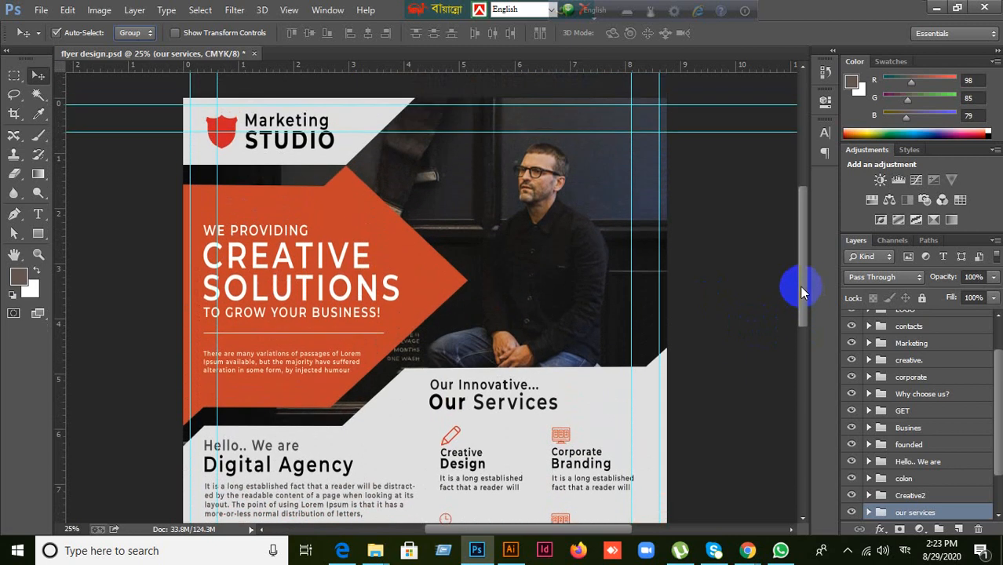
- Switch to WhatsApp, look through the flyer images and files posted in the GD-480 class group, and return to Photoshop
left_click(779, 550)
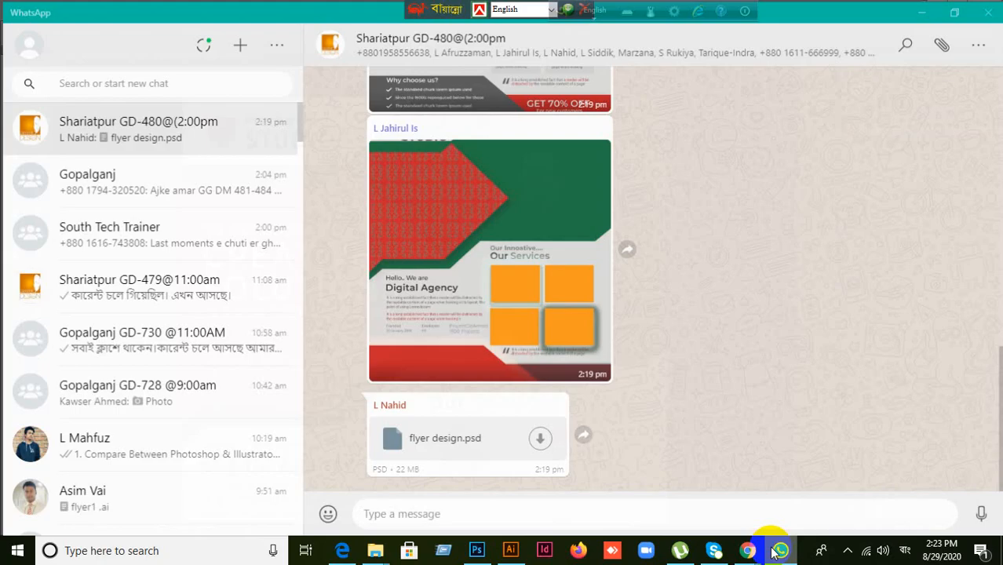
left_click(214, 129)
scroll(507, 294, "up", 1)
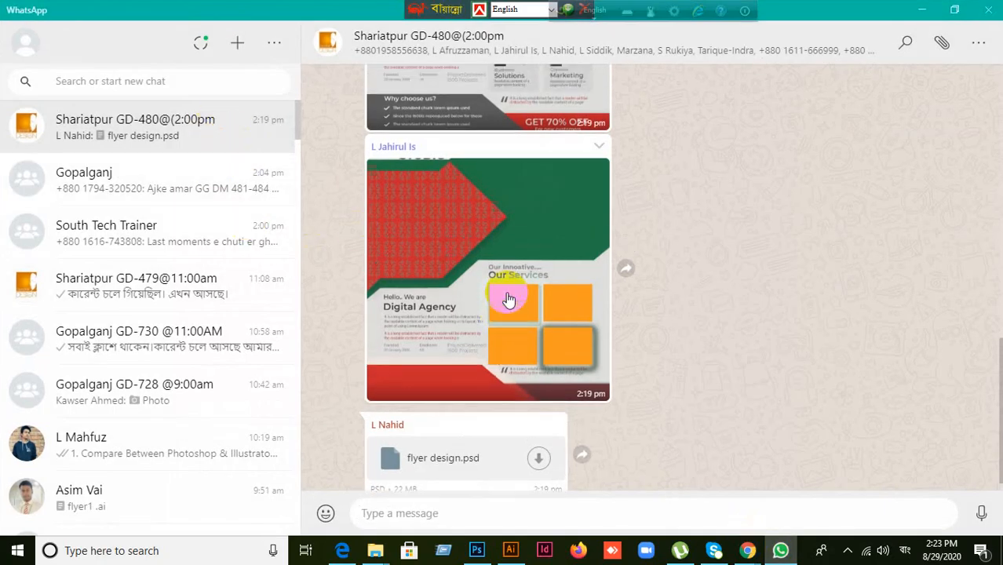
scroll(509, 299, "up", 5)
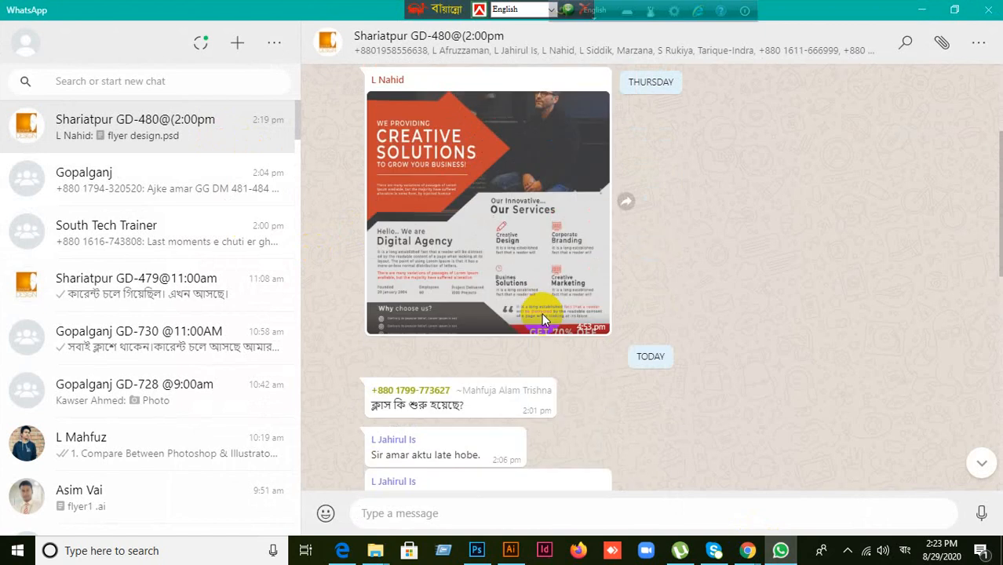
scroll(542, 313, "up", 5)
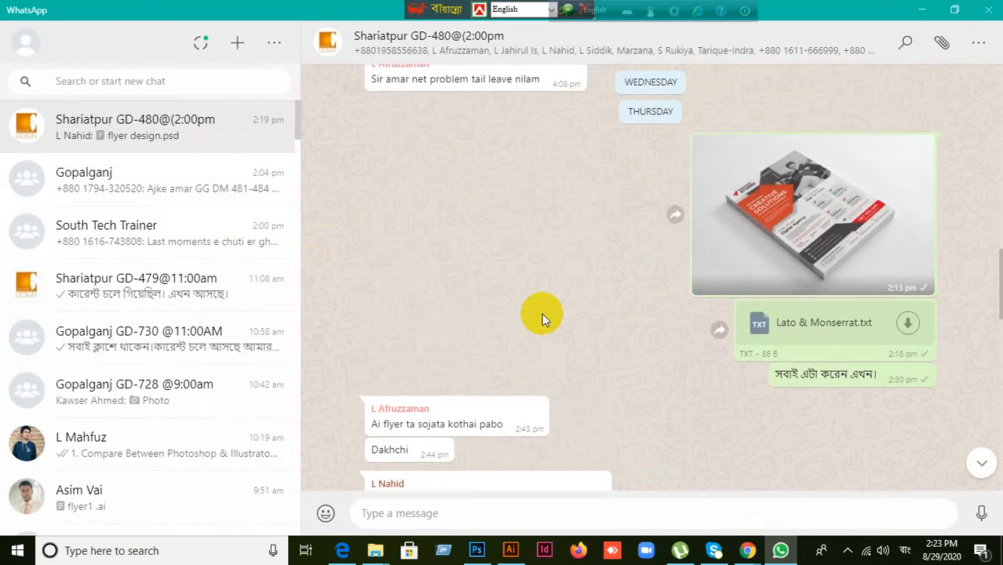
scroll(541, 313, "up", 4)
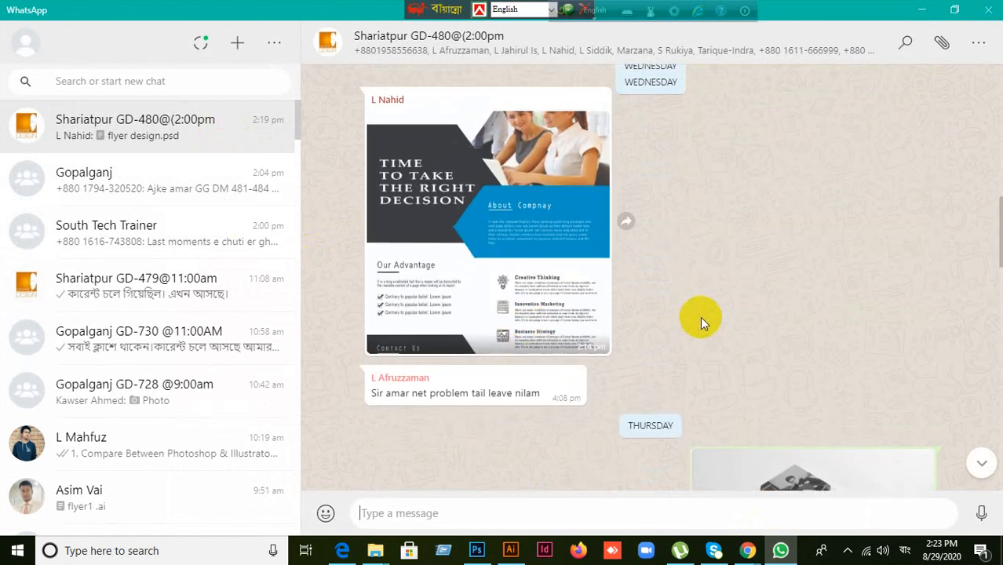
scroll(700, 317, "up", 2)
scroll(702, 313, "down", 15)
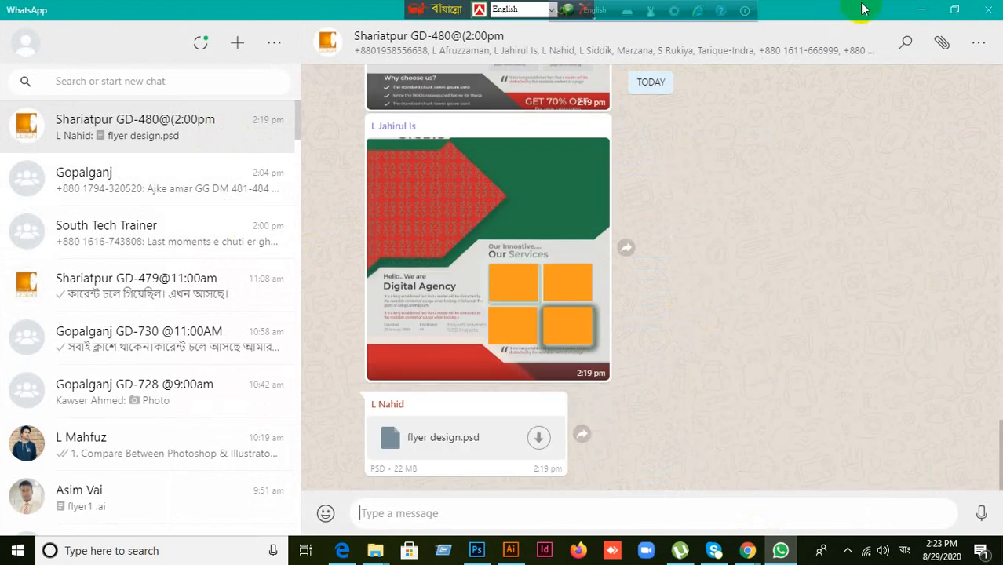
left_click(923, 16)
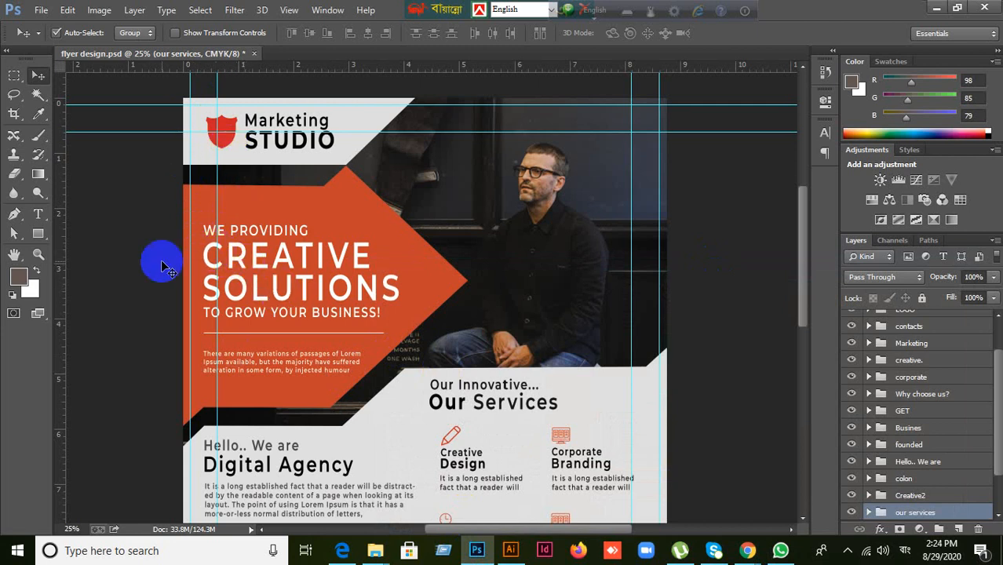
- Set Auto-Select to Layer and move the WE PROVIDING line right to the inner left margin guide
scroll(139, 271, "down", 2)
scroll(137, 268, "down", 1)
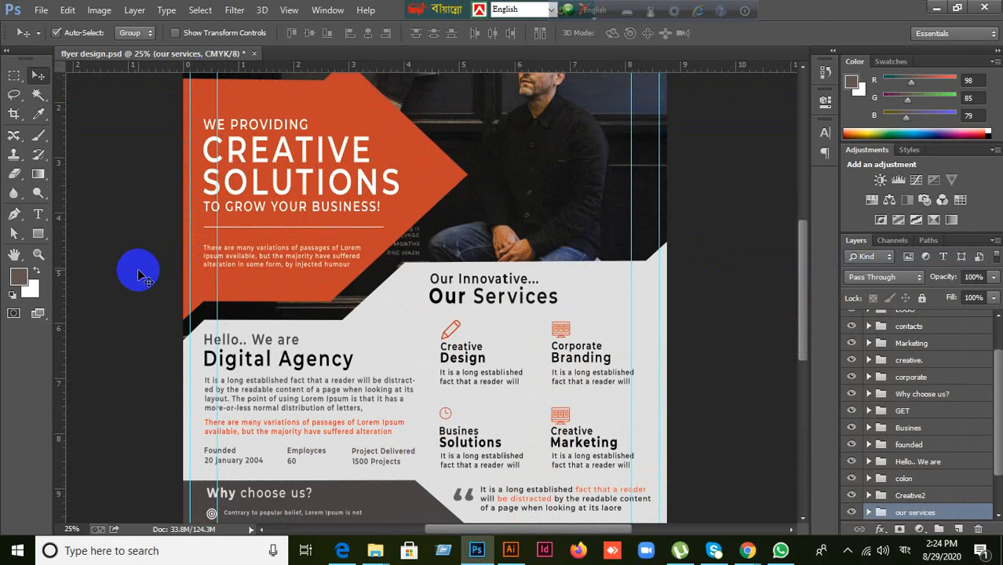
left_click(235, 259)
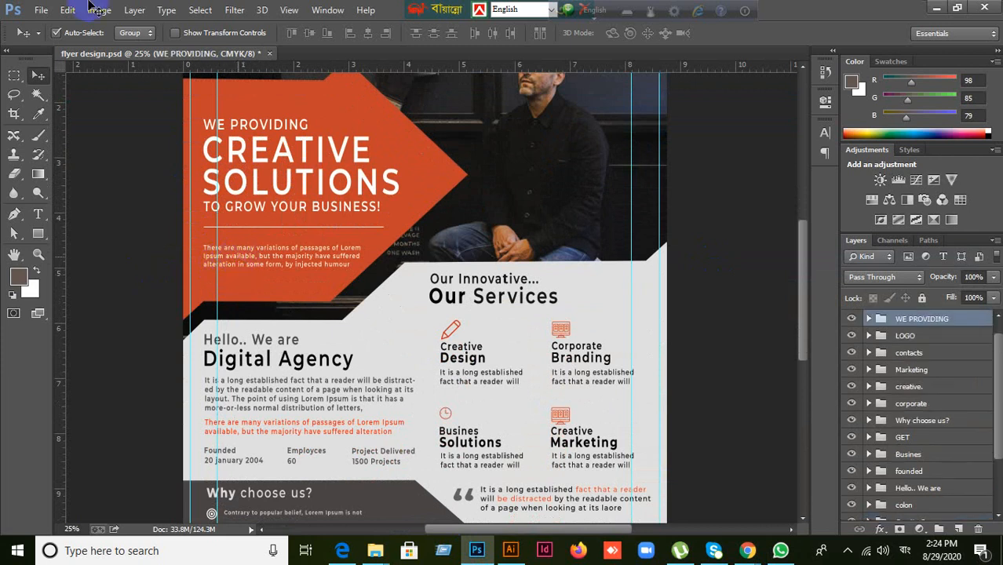
left_click(145, 33)
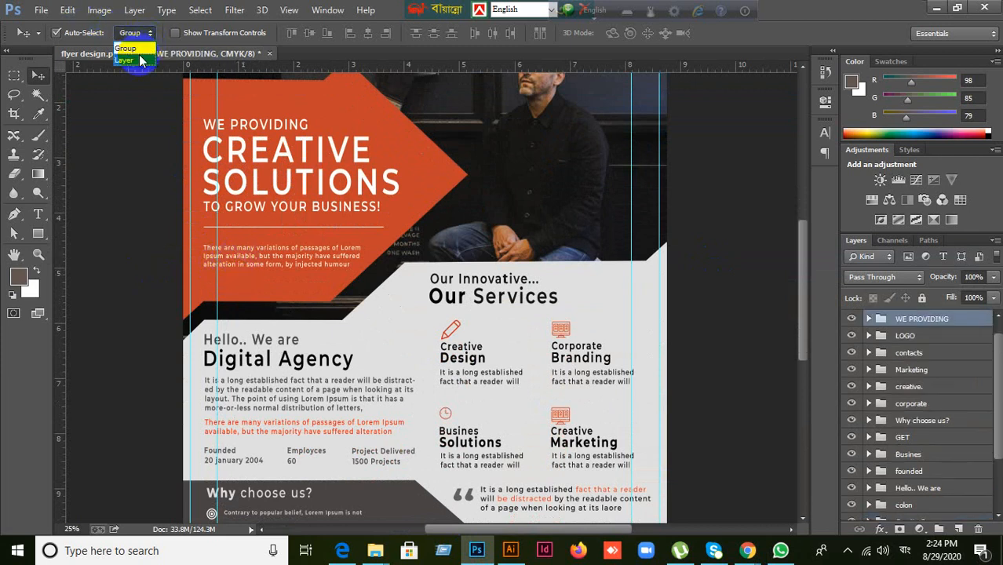
left_click(126, 60)
left_click(239, 130)
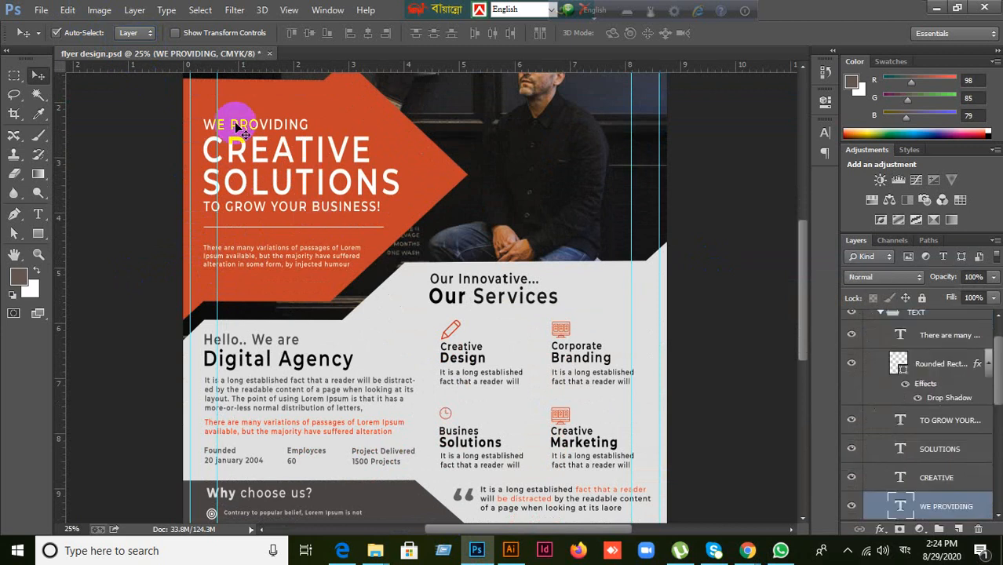
left_click_drag(239, 127, 252, 127)
- Move the CREATIVE headline line right to the inner left margin guide and nudge it down to clear the WE PROVIDING line
mouse_move(245, 161)
left_mouse_down()
mouse_move(257, 153)
mouse_move(248, 165)
left_mouse_up()
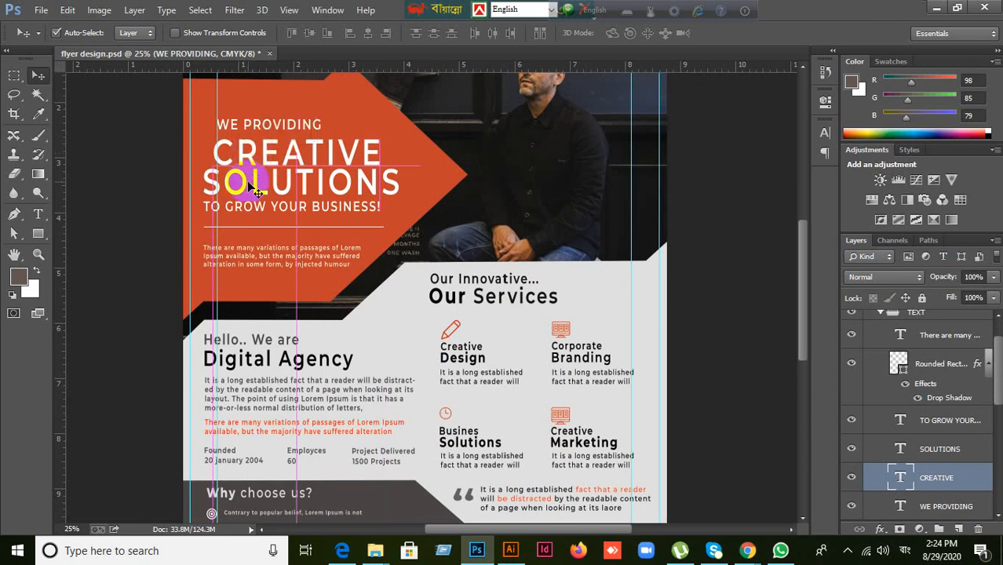
key("ctrl+z")
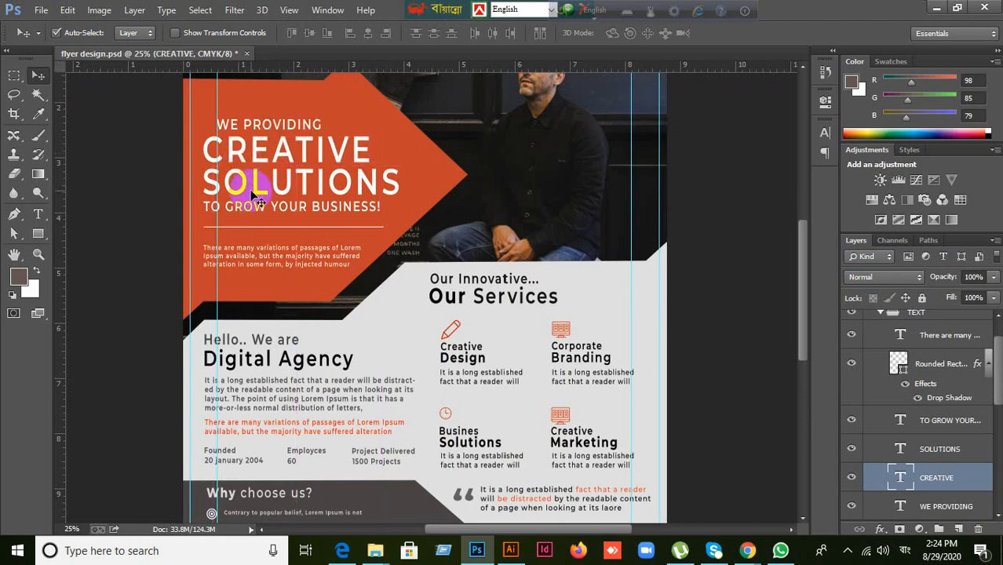
left_click_drag(244, 160, 253, 158)
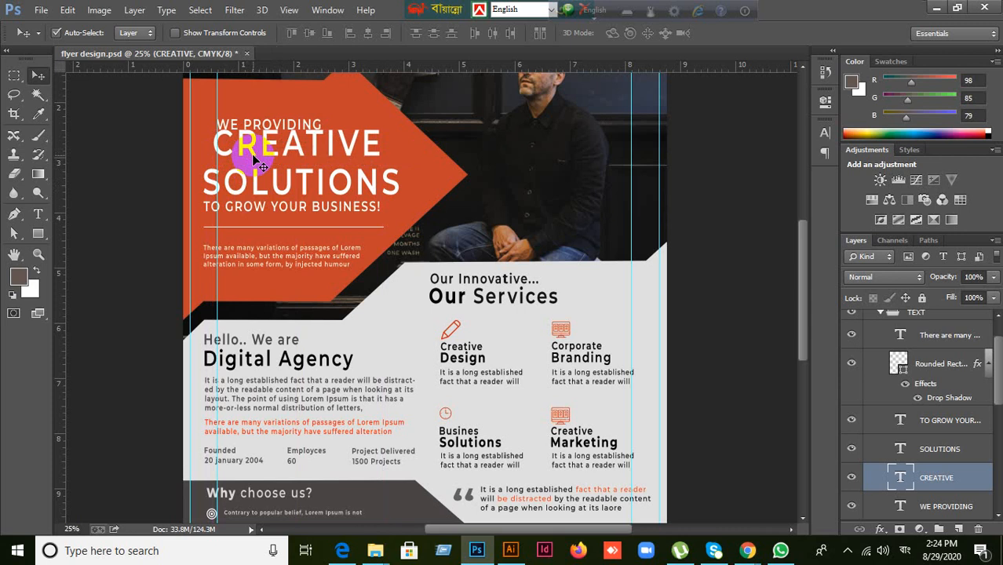
key("Down")
key("Down")
key("Down")
key("Down")
key("Down")
key("Down")
key("Down")
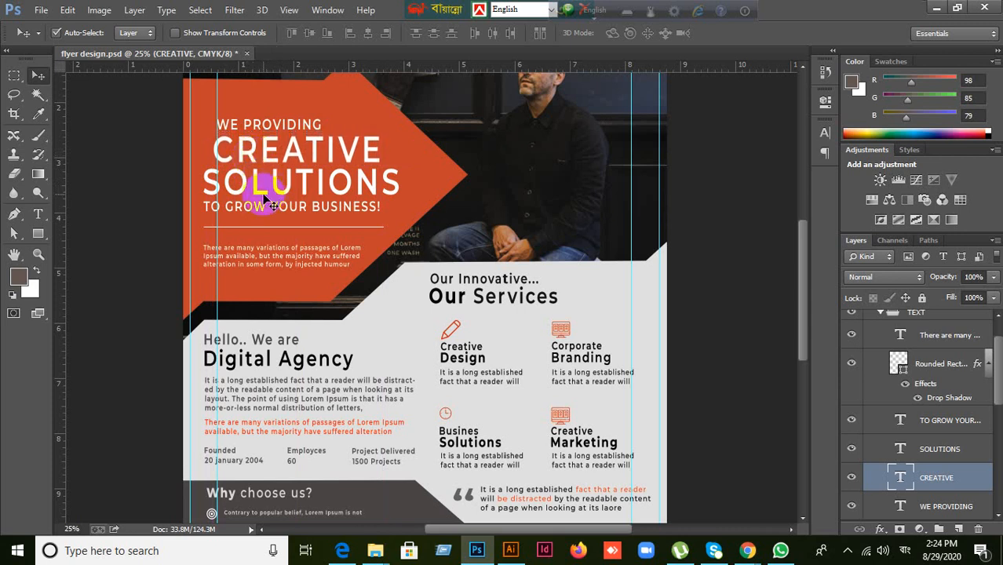
- Try to move the SOLUTIONS and CREATIVE lines together and undo the move
left_click(266, 190)
left_click(269, 168, "shift")
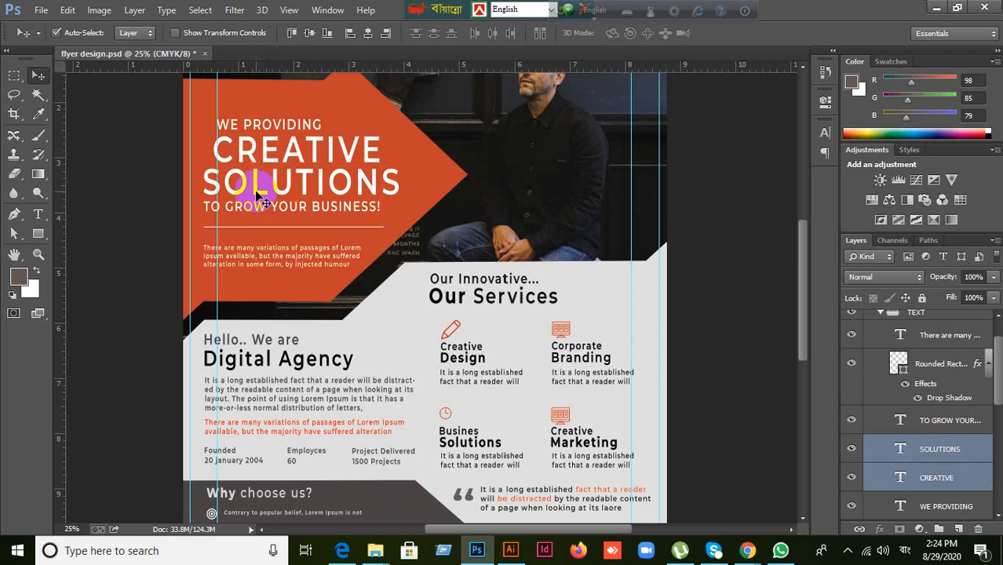
left_click_drag(254, 190, 267, 197)
key("ctrl+z")
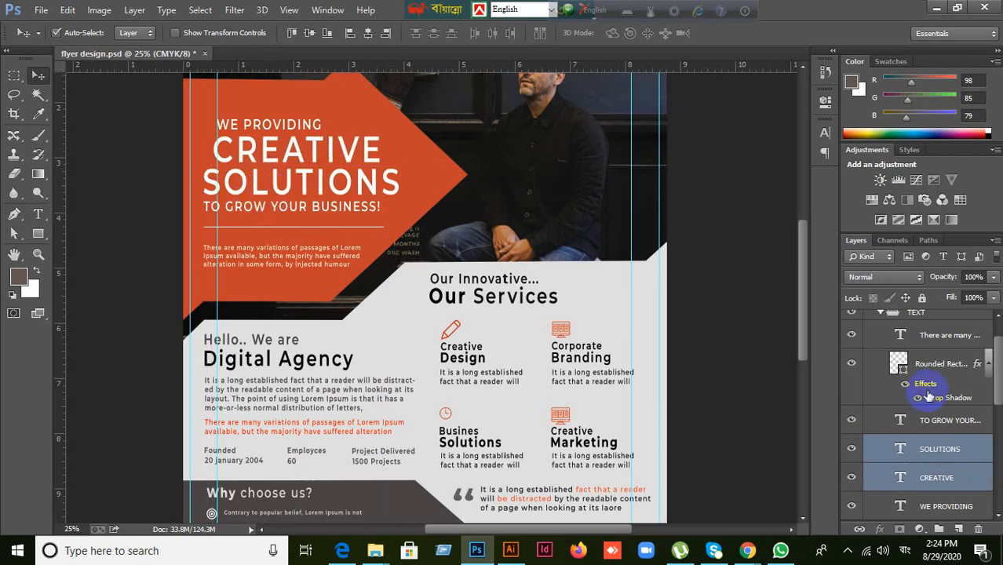
- With the SOLUTIONS layer selected, try moving the headline text by dragging on the CREATIVE line and undo it
left_click(933, 449)
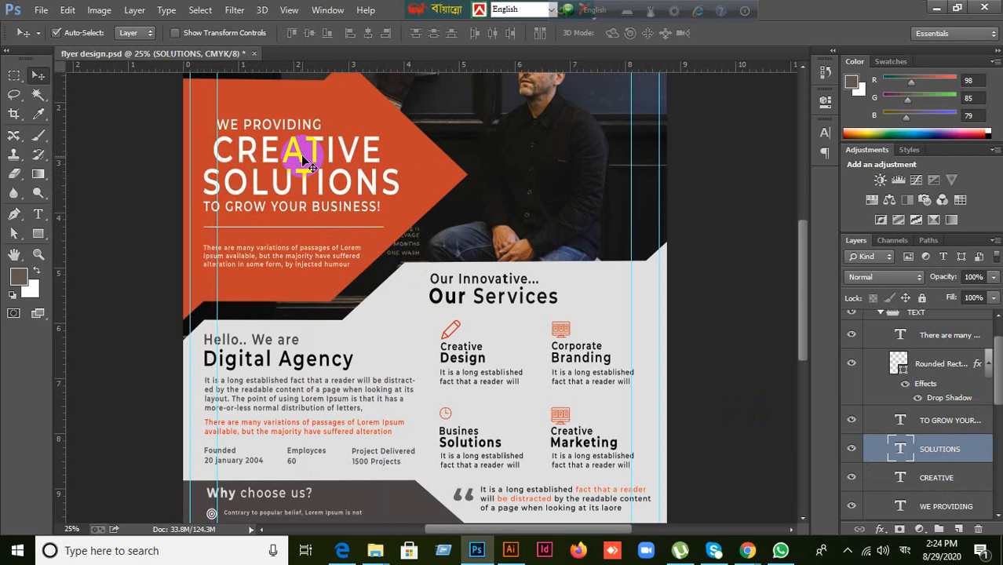
left_click_drag(302, 155, 384, 201)
key("ctrl+z")
key("ctrl+z")
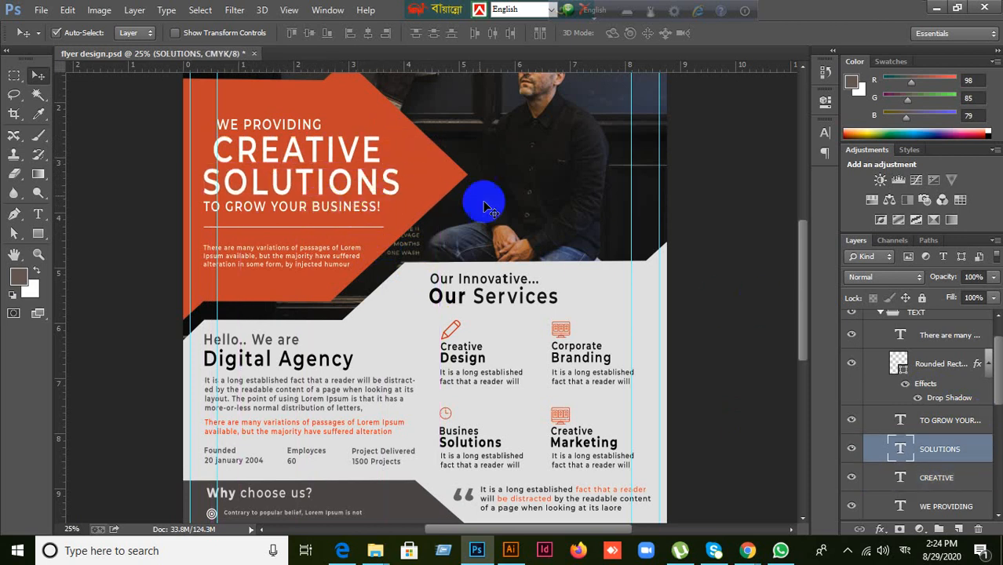
- Try moving the CREATIVE and SOLUTIONS lines separately to the right, undoing each move
left_click_drag(308, 161, 358, 161)
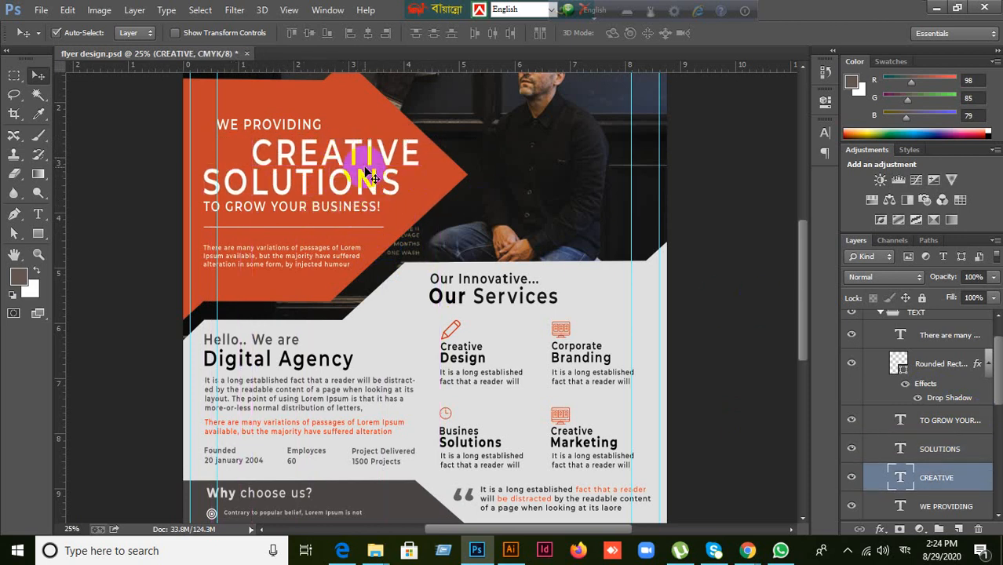
key("ctrl+z")
left_click_drag(292, 187, 333, 181)
key("ctrl+z")
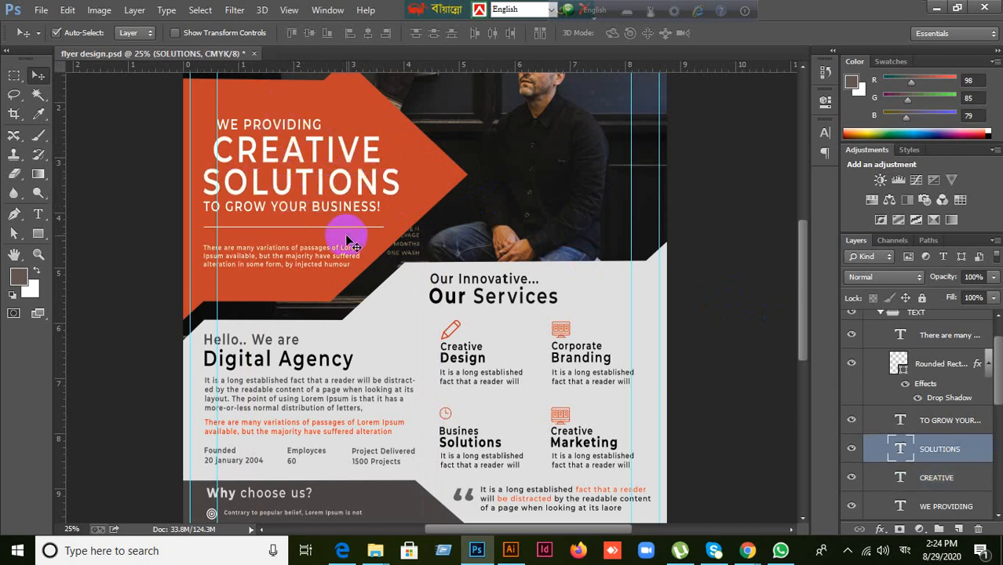
scroll(342, 235, "up", 2)
left_click(40, 216)
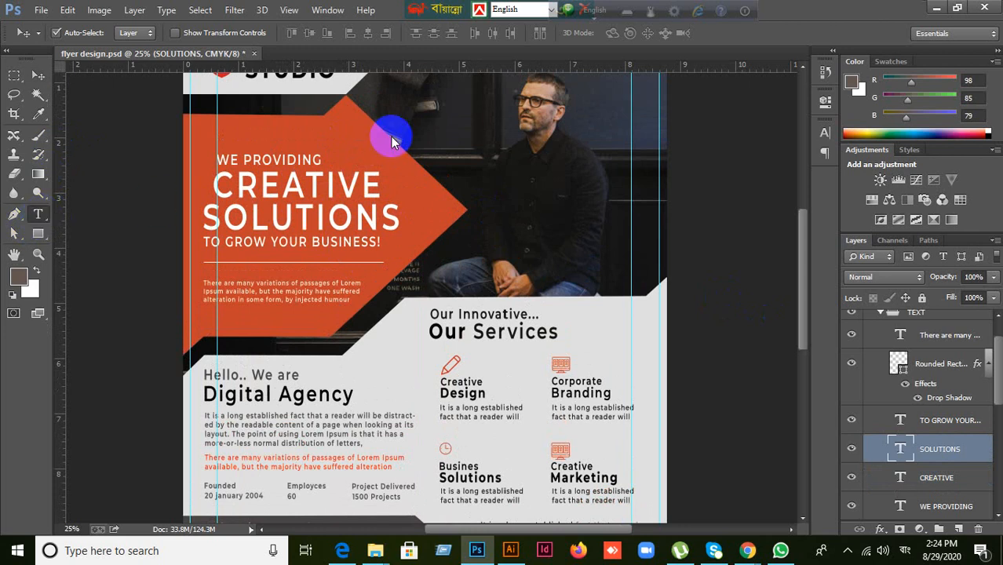
left_click(346, 178)
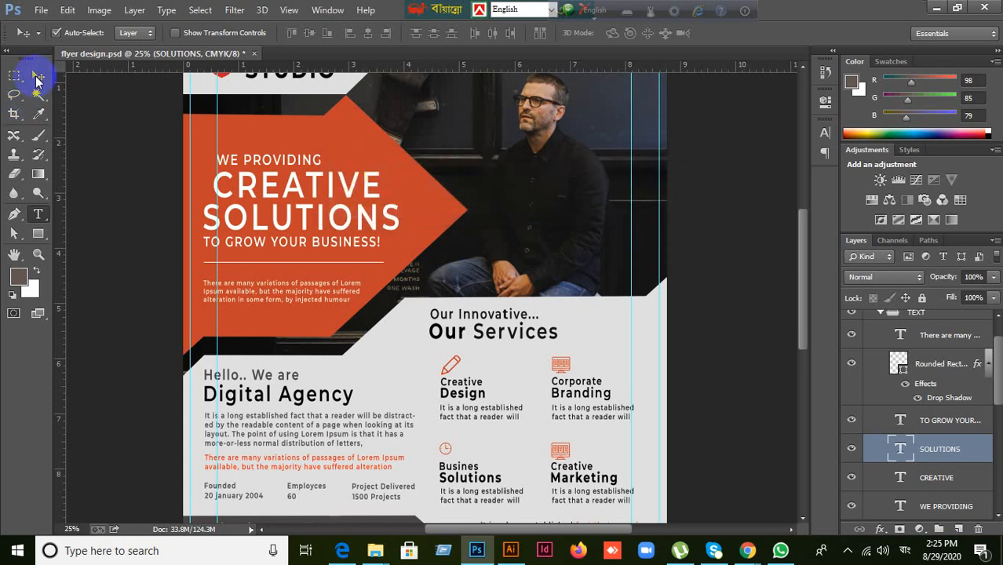
left_click(37, 78)
- Move the SOLUTIONS line, the TO GROW YOUR BUSINESS! line and the paragraph below them right to the inner left margin guide
scroll(325, 269, "up", 2)
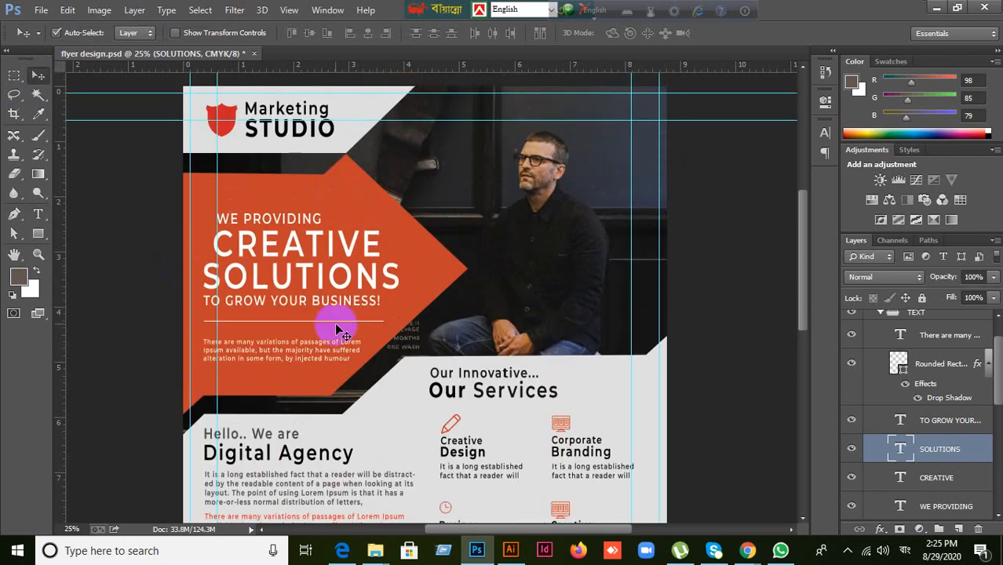
scroll(334, 326, "down", 1)
left_click_drag(284, 266, 308, 300)
scroll(291, 251, "down", 1)
scroll(399, 355, "down", 1)
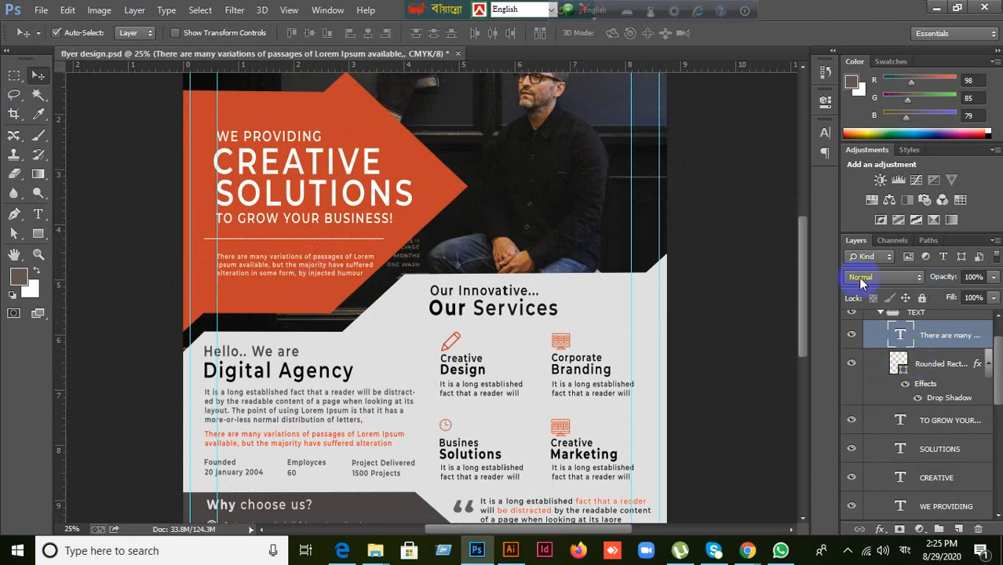
- Set the font size of the paragraph below the headline to 10 pt and check the flyer's lower half
left_click(824, 135)
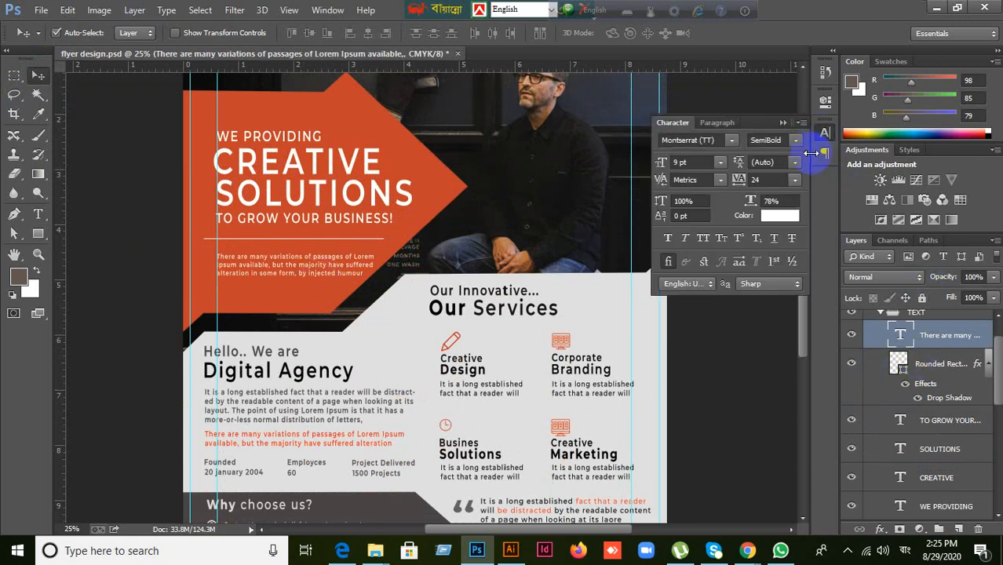
left_click(693, 161)
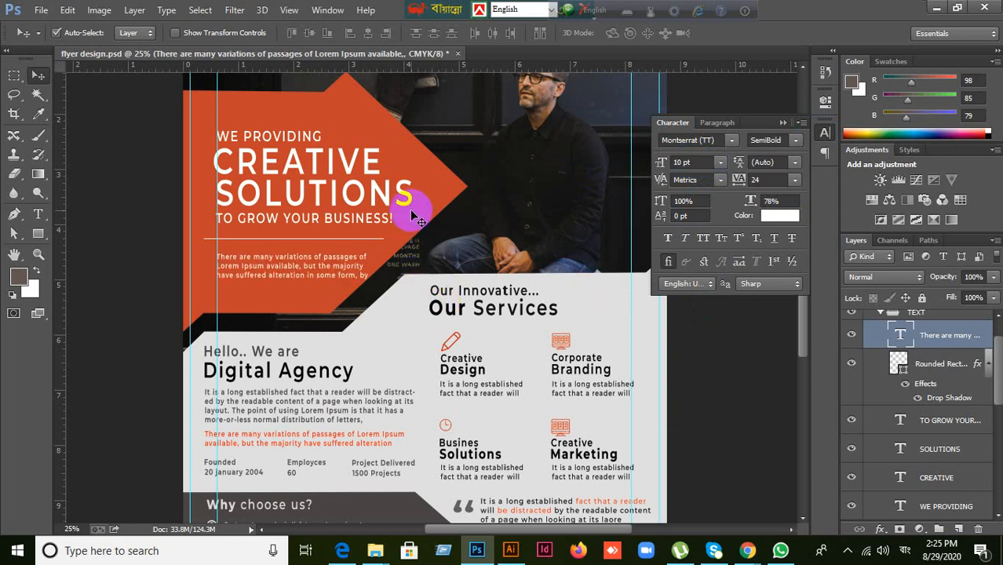
scroll(436, 323, "down", 2)
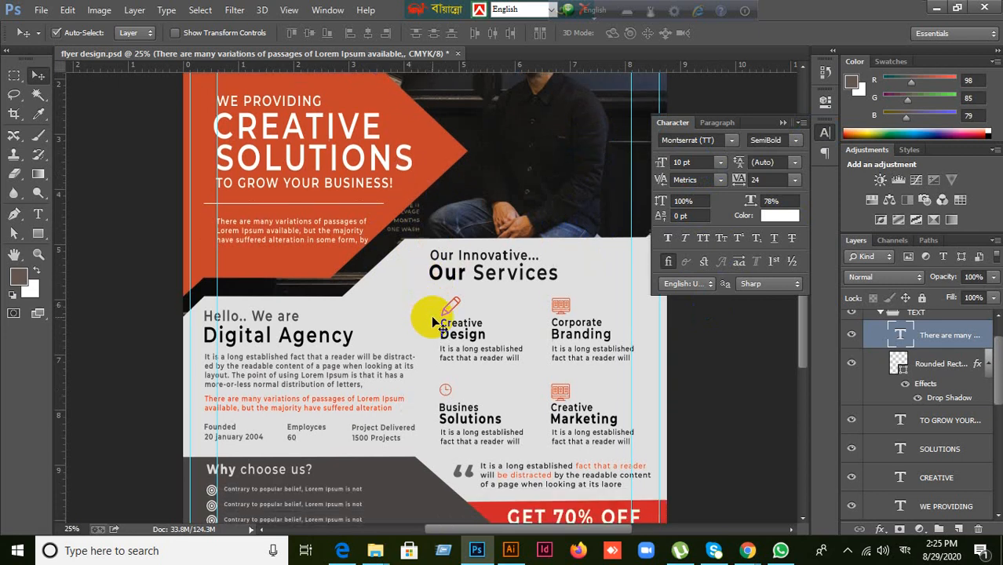
scroll(394, 331, "down", 1)
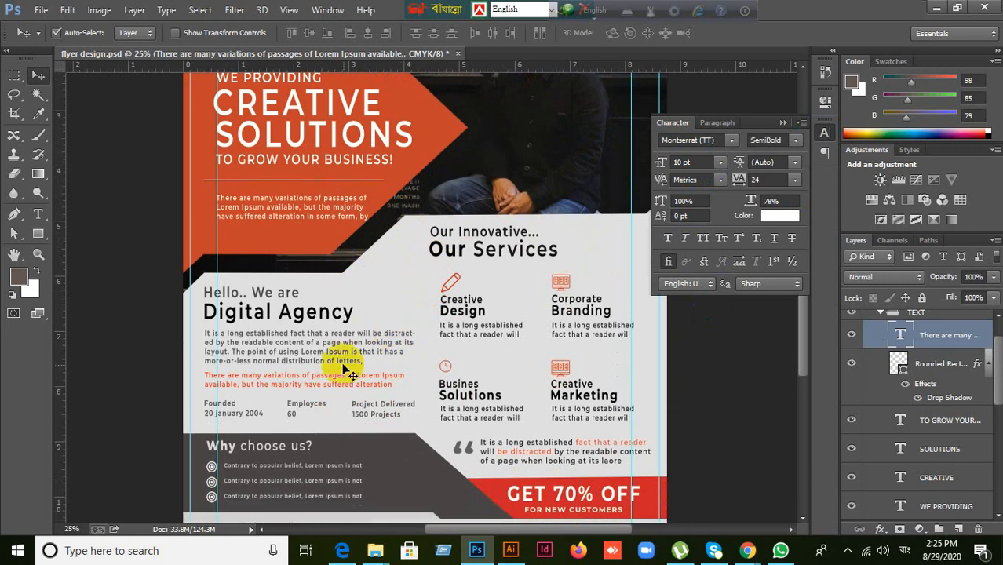
scroll(351, 366, "down", 2)
scroll(345, 392, "down", 4)
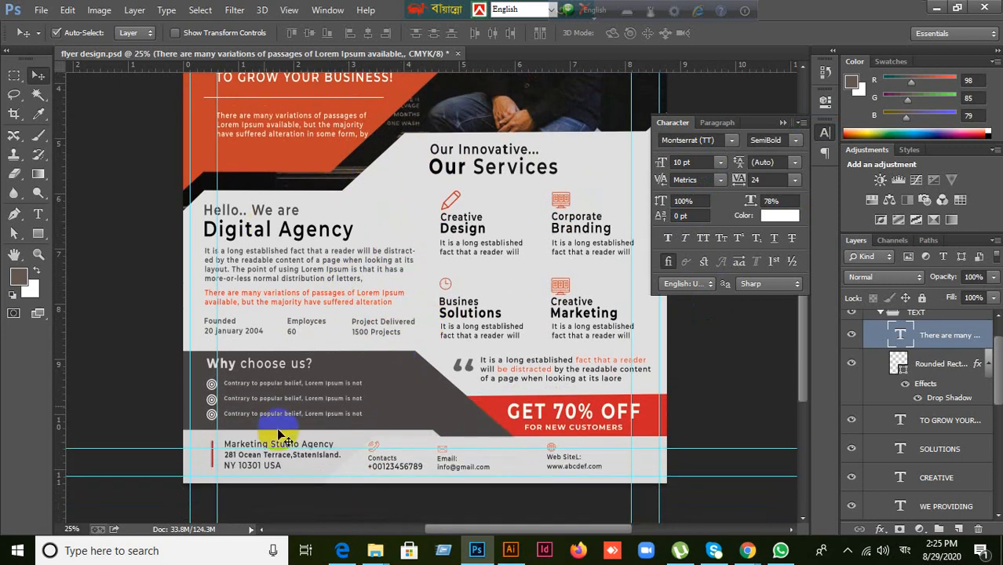
scroll(310, 467, "down", 1)
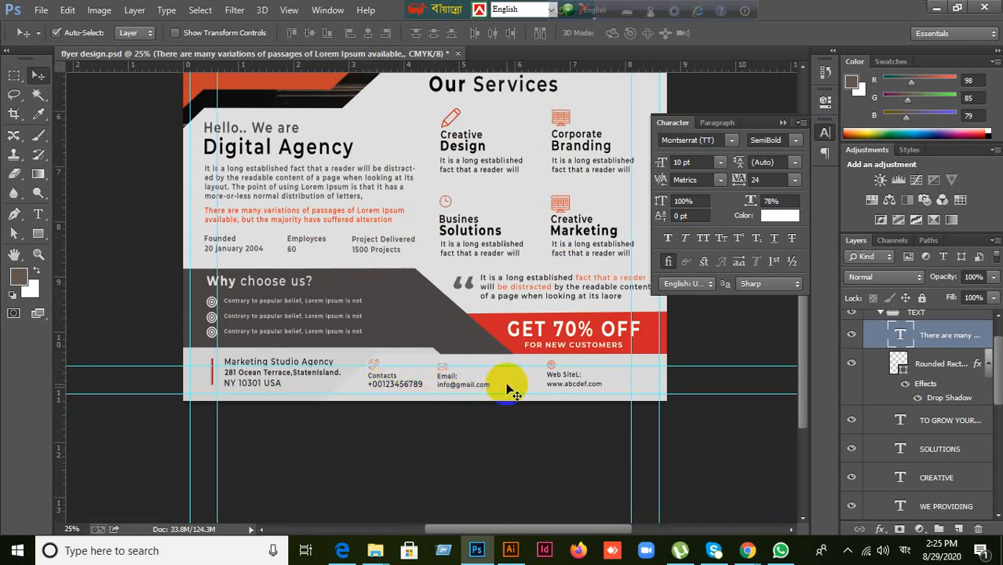
- Move the shield logo and the Marketing STUDIO name right and down to the inner left and top margin guides
scroll(534, 371, "up", 6)
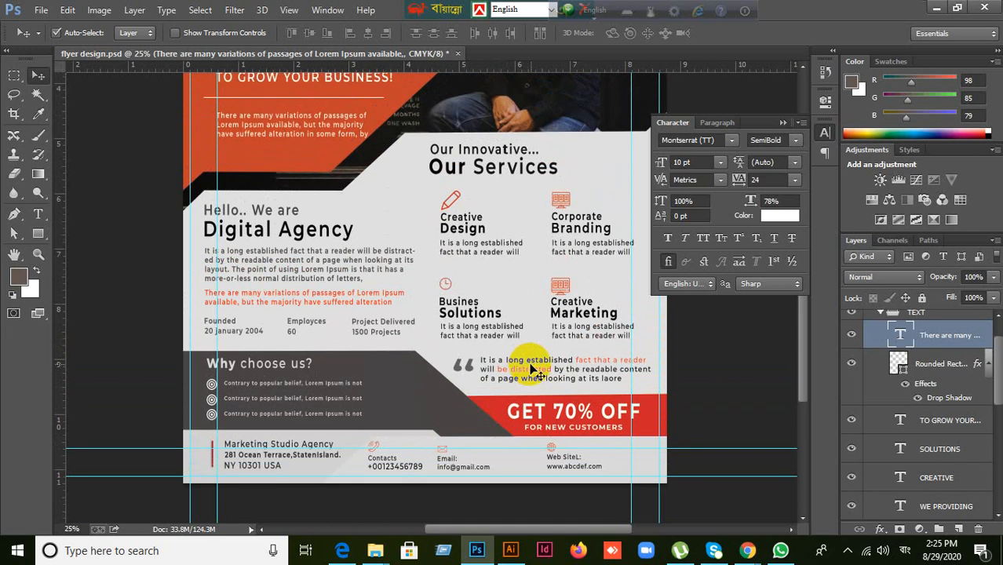
scroll(503, 315, "up", 5)
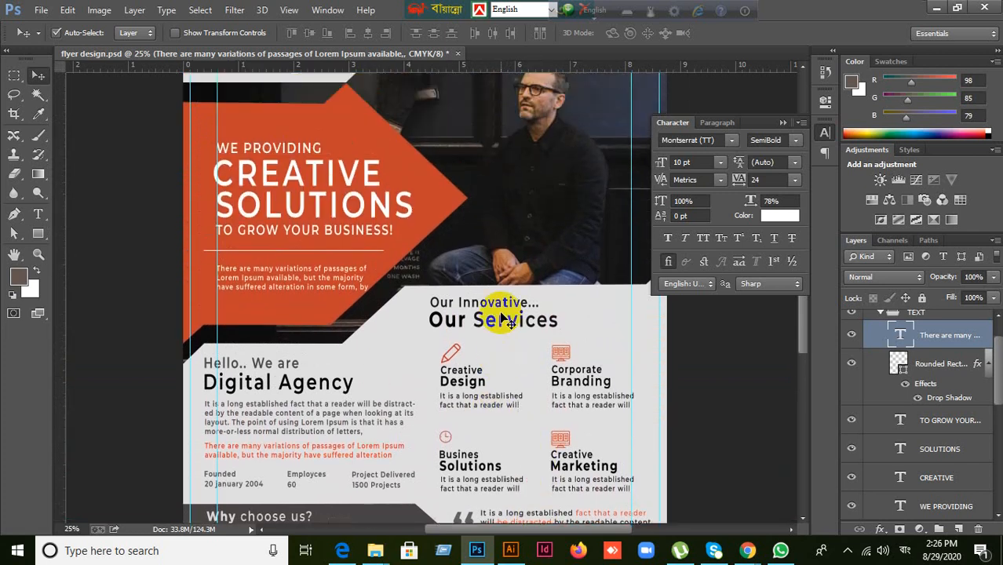
scroll(502, 315, "up", 2)
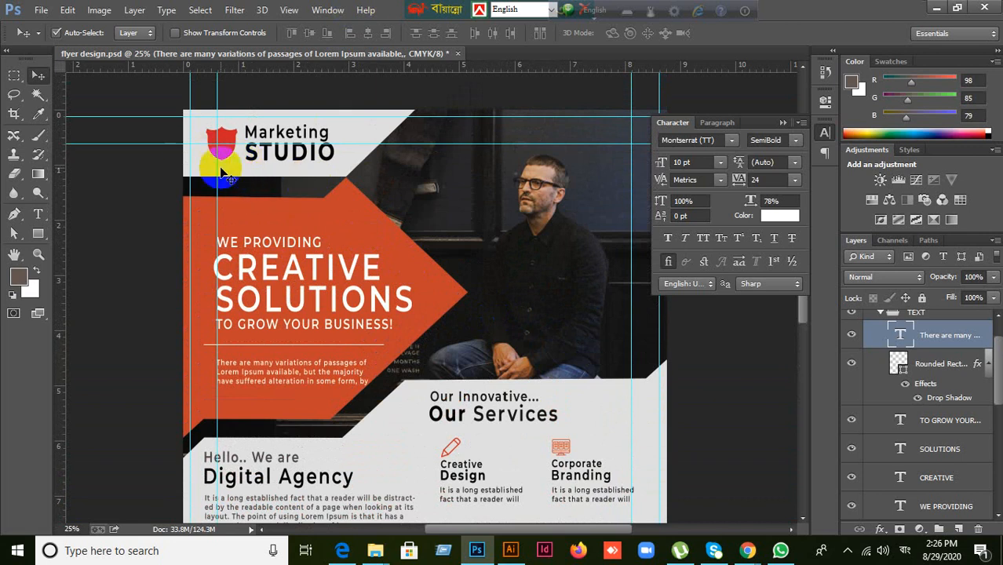
left_click(236, 163)
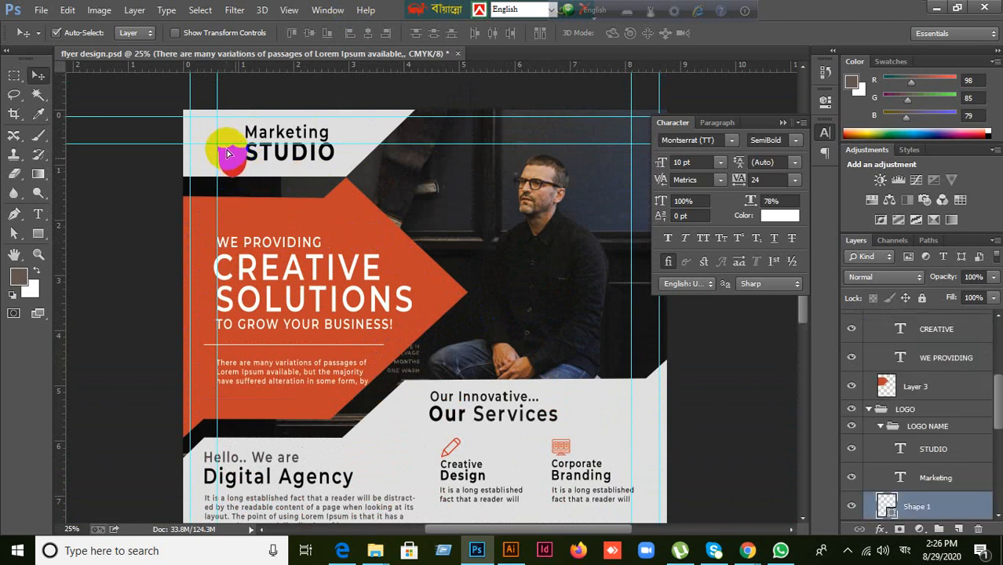
left_click_drag(227, 149, 295, 178)
left_click(291, 133)
left_click_drag(291, 133, 306, 154)
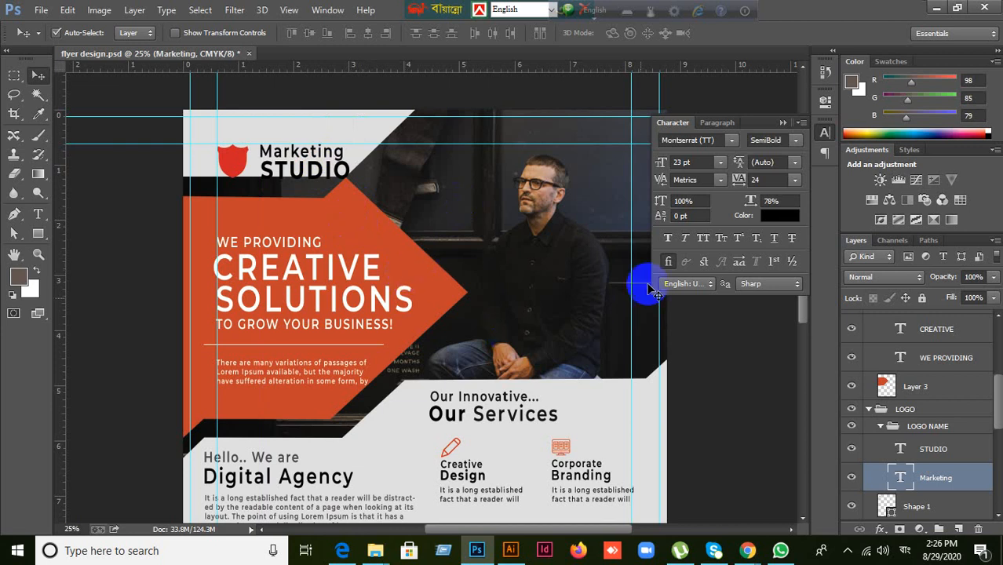
- Select the Marketing heading in the flyer's services section and check its text layer by hiding and showing it
scroll(577, 337, "down", 3)
scroll(579, 337, "down", 6)
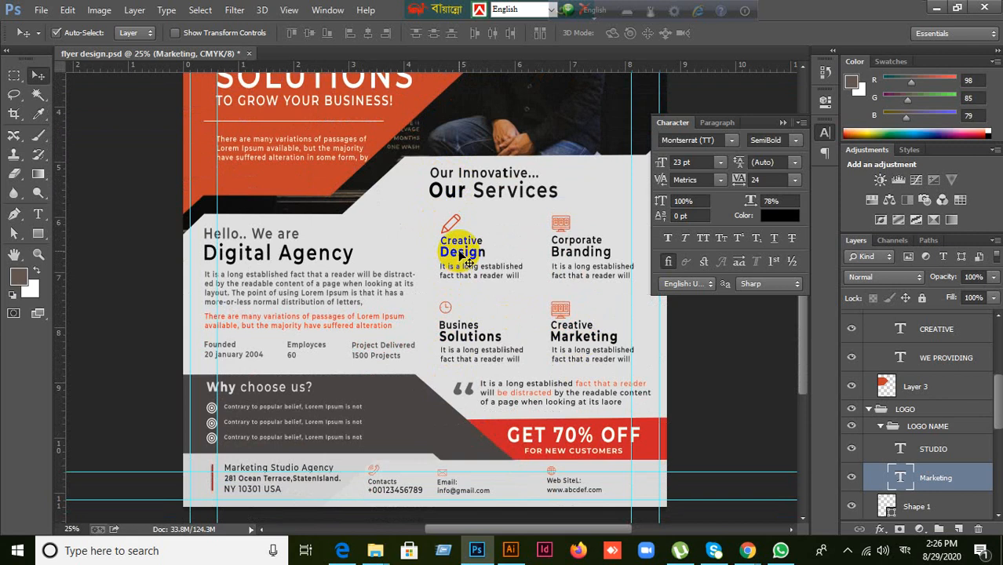
scroll(463, 250, "down", 2)
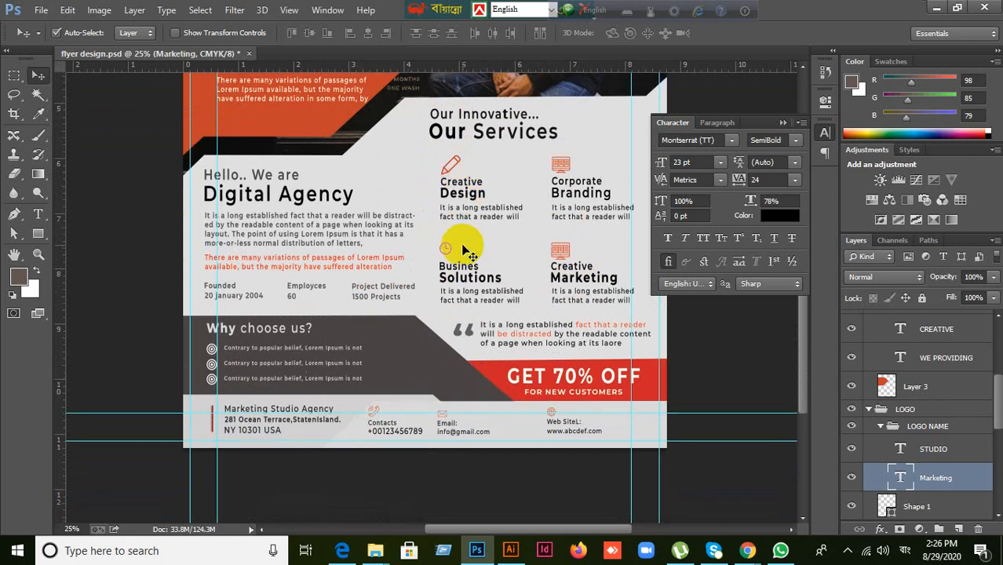
scroll(486, 205, "up", 1)
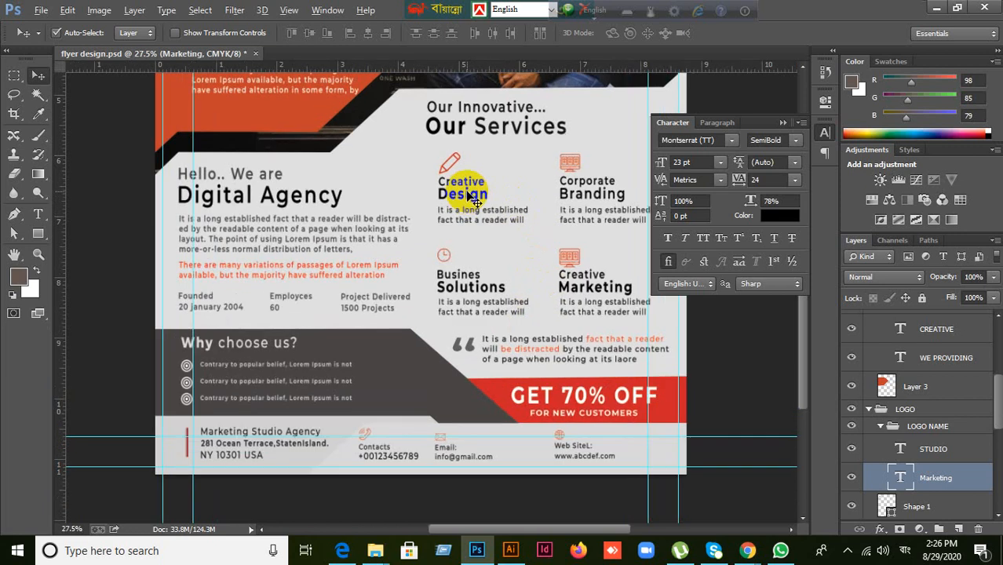
left_click(597, 294)
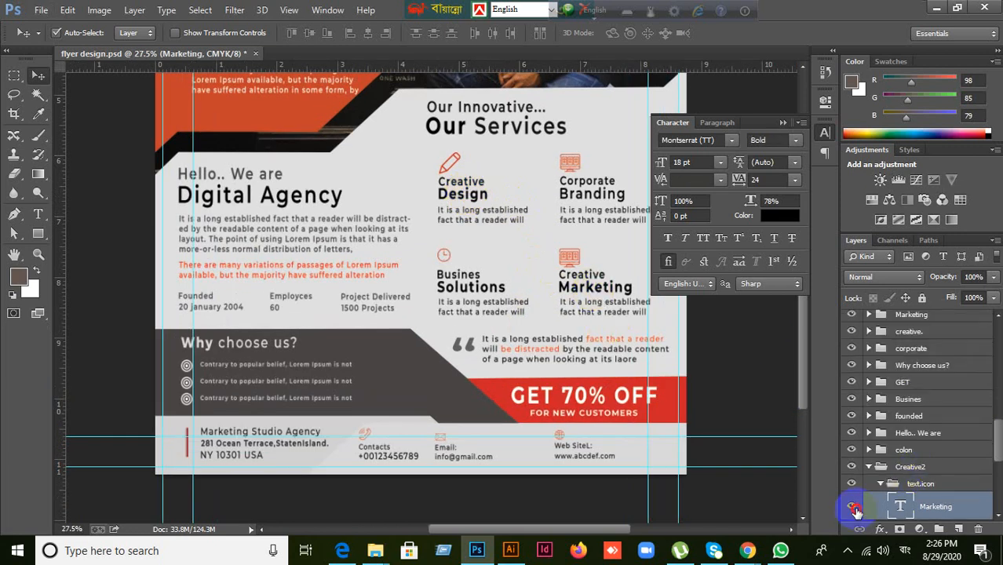
left_click(853, 508)
left_click(853, 507)
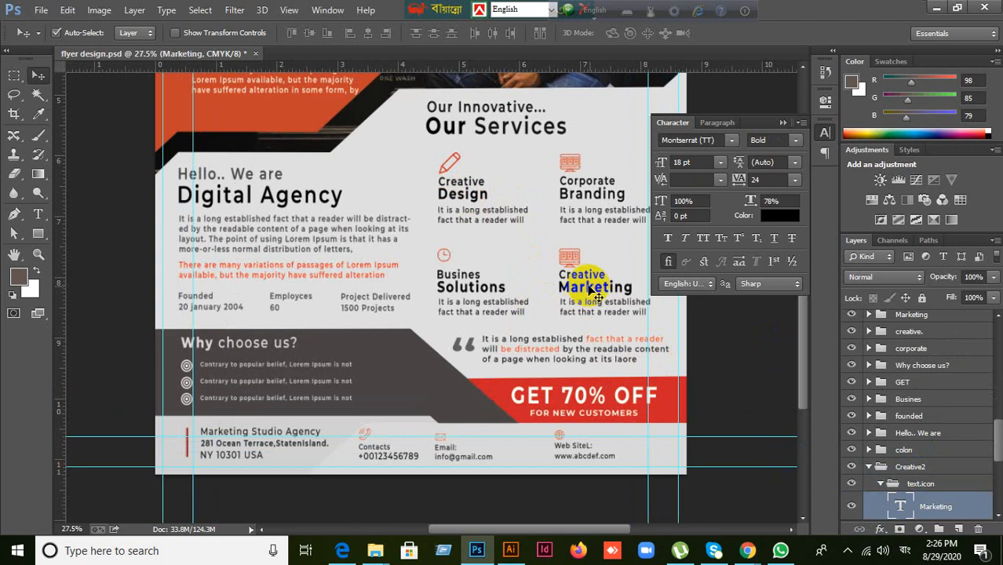
left_click(852, 508)
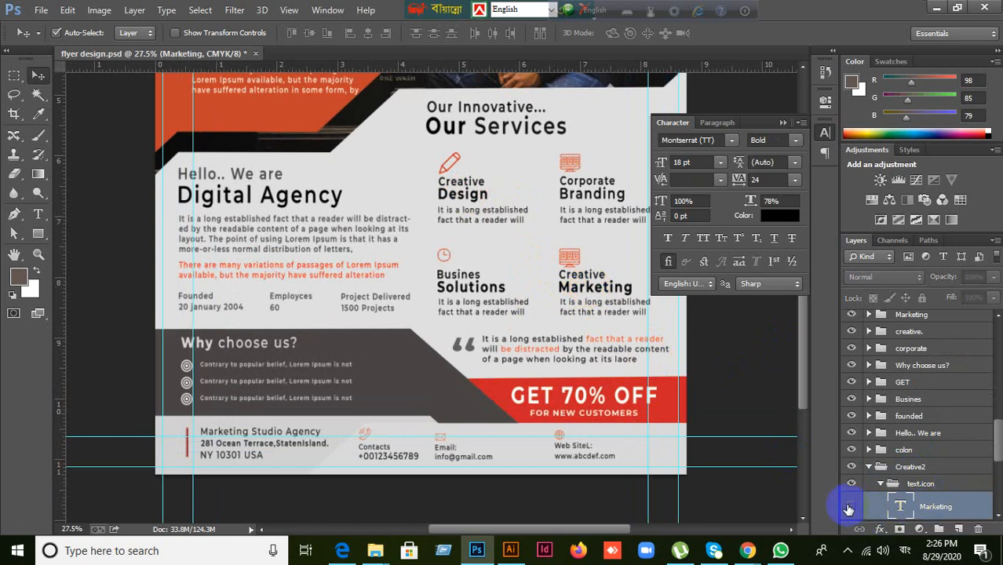
- Select the Solutions heading under Busines and check its text layer by hiding and showing it
scroll(639, 290, "up", 1)
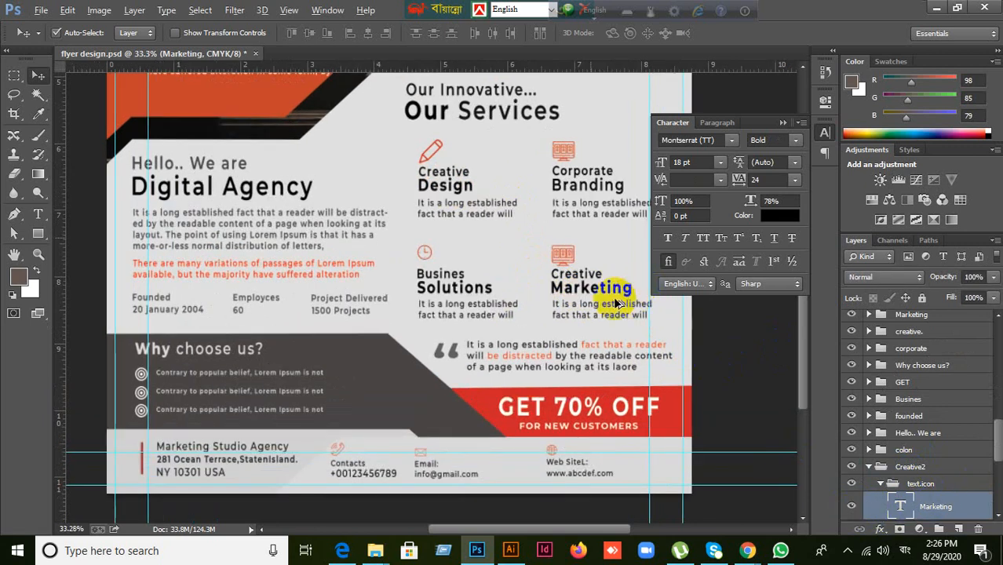
scroll(617, 305, "up", 1)
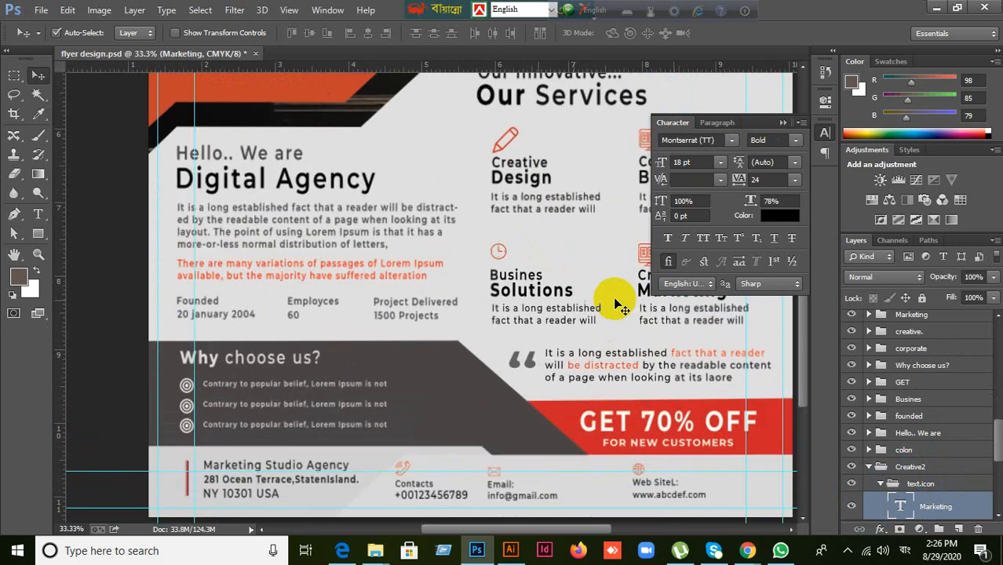
left_click(517, 295)
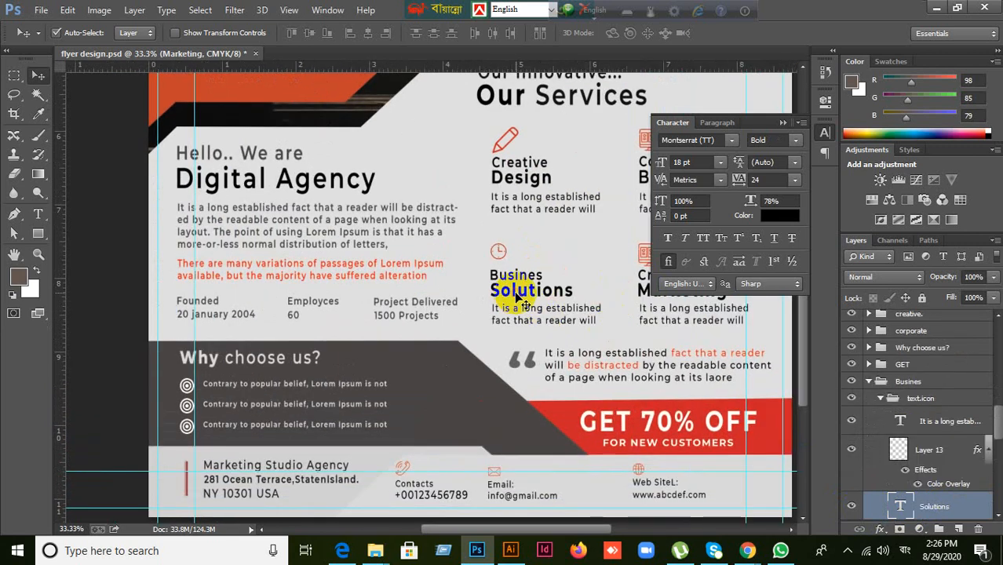
left_click(851, 509)
left_click(851, 509)
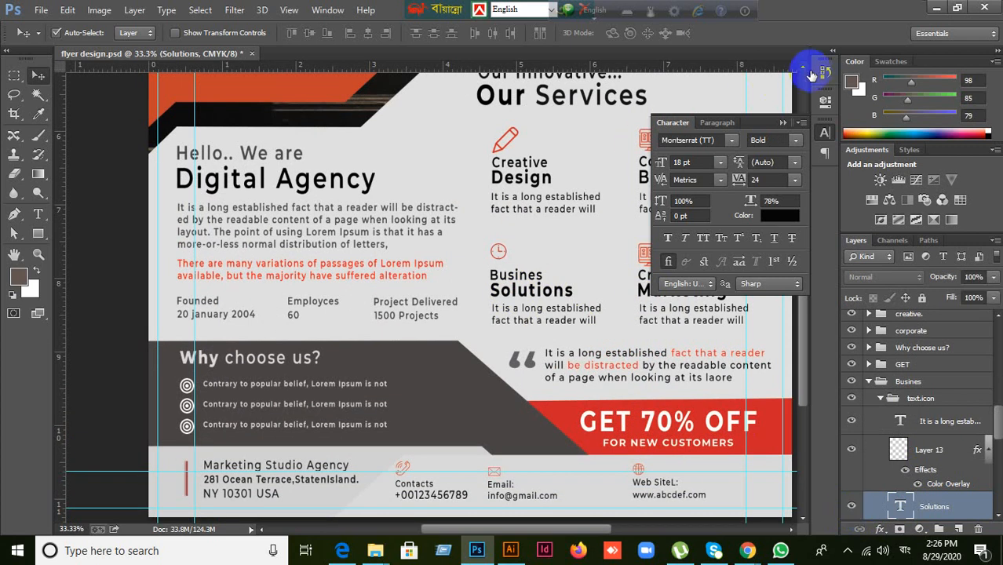
- Collapse the Character settings covering the flyer, reselect the Marketing heading and repeatedly hide and show its layer in the Creative2 group
left_click(782, 123)
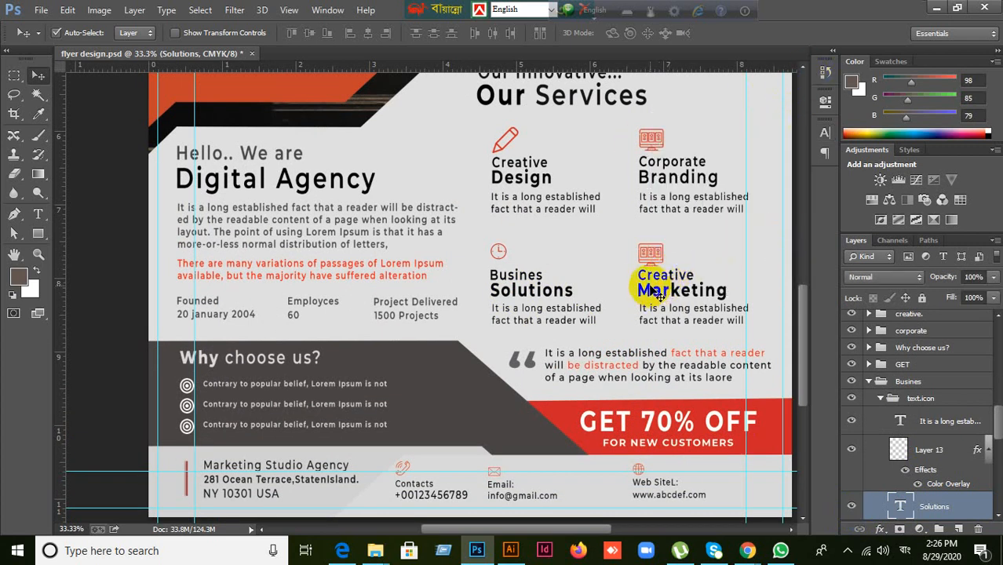
left_click(654, 292)
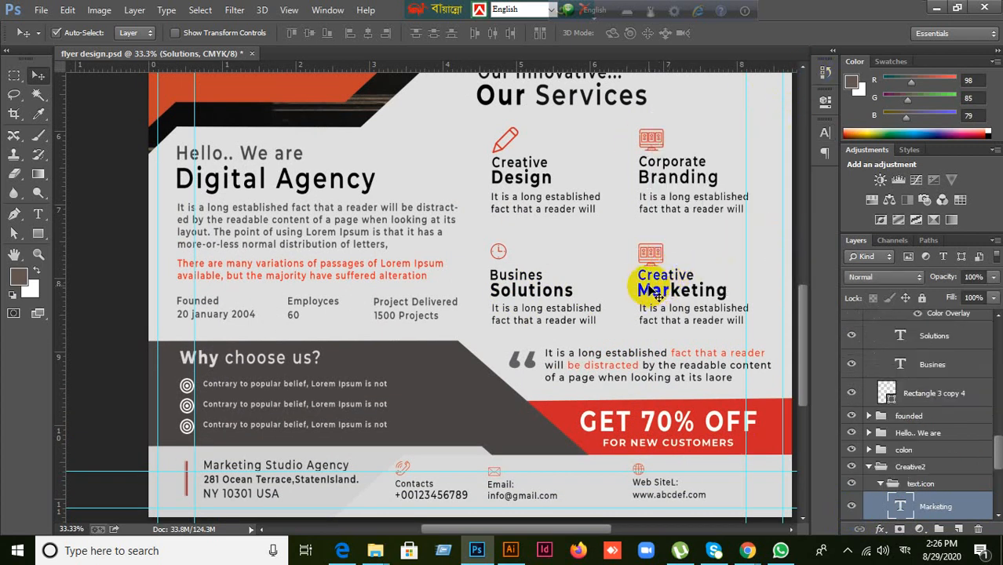
left_click(852, 508)
left_click(852, 509)
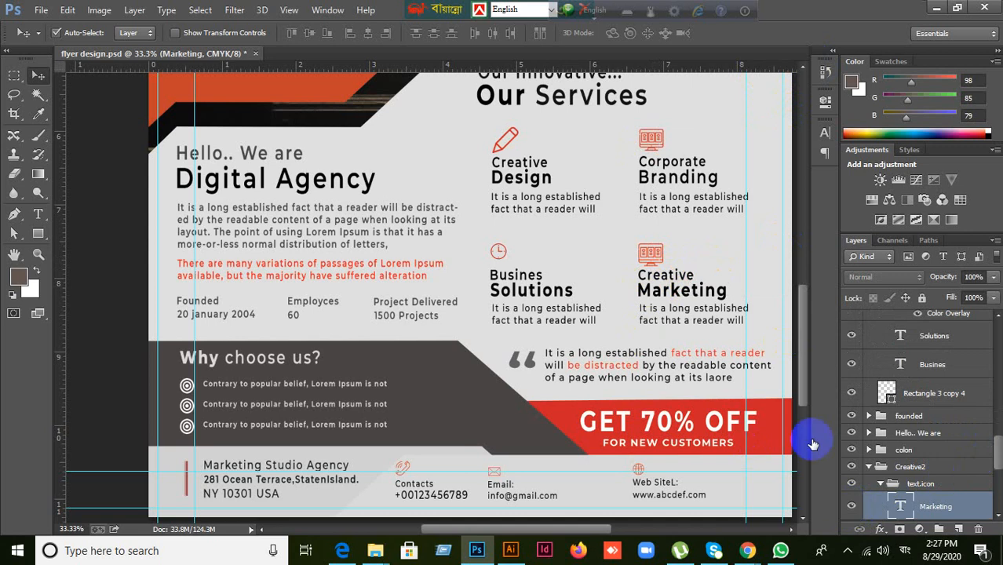
scroll(911, 502, "down", 2)
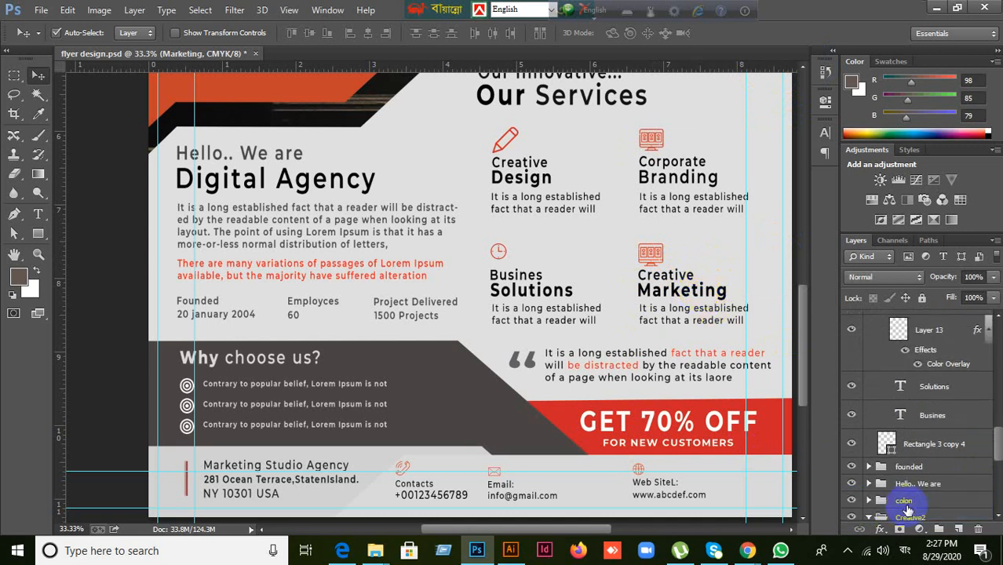
scroll(917, 504, "down", 2)
left_click(852, 424)
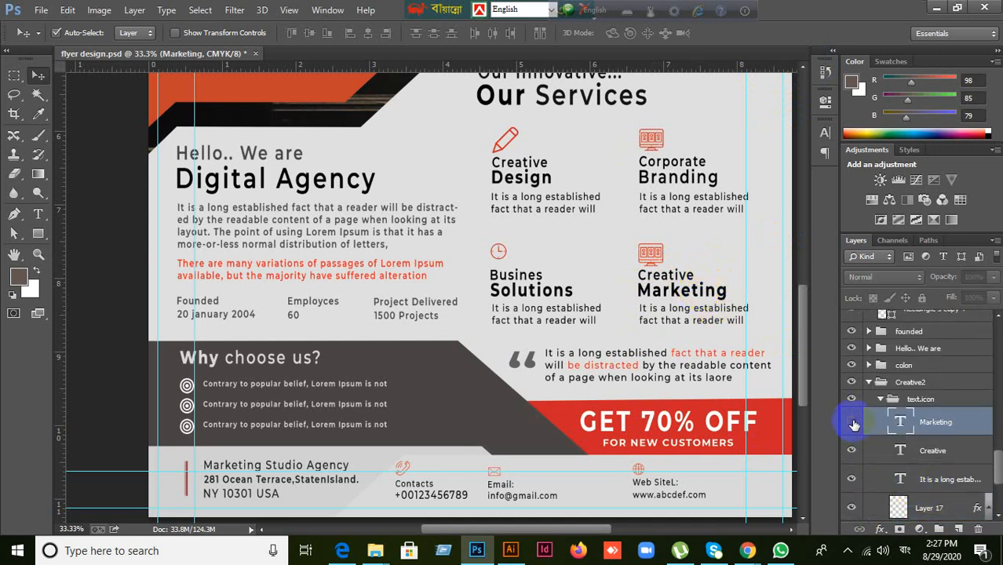
left_click(853, 424)
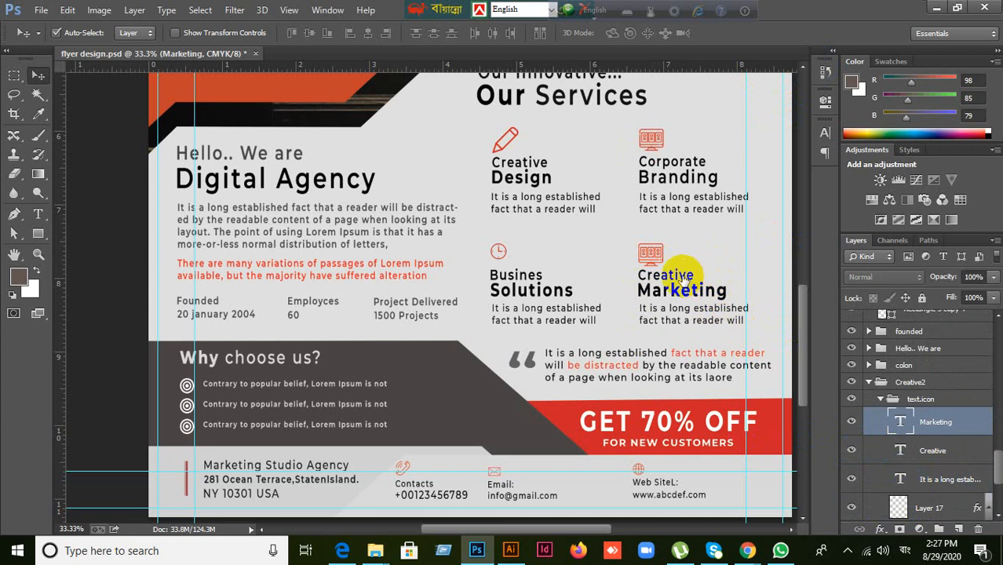
left_click(852, 425)
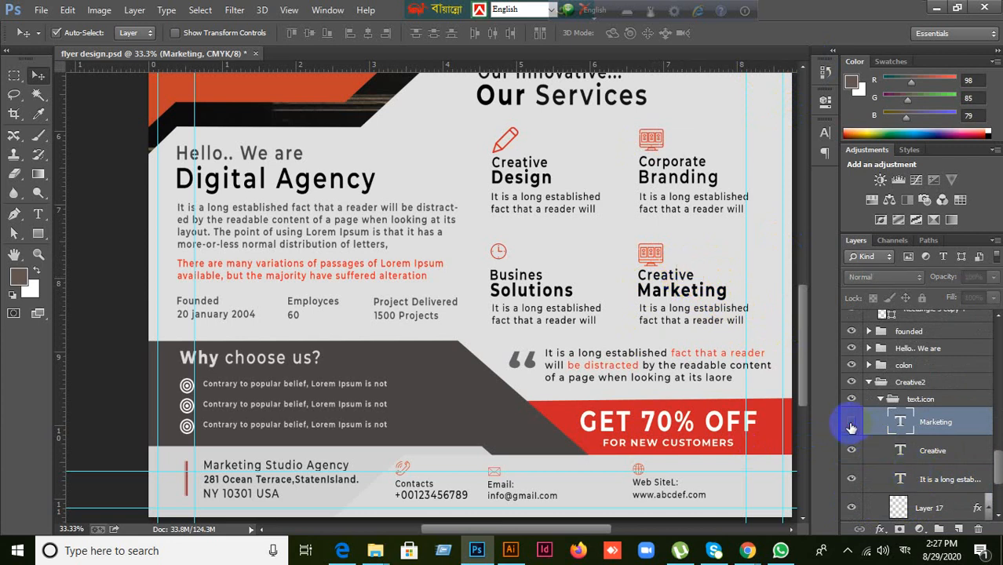
left_click(852, 425)
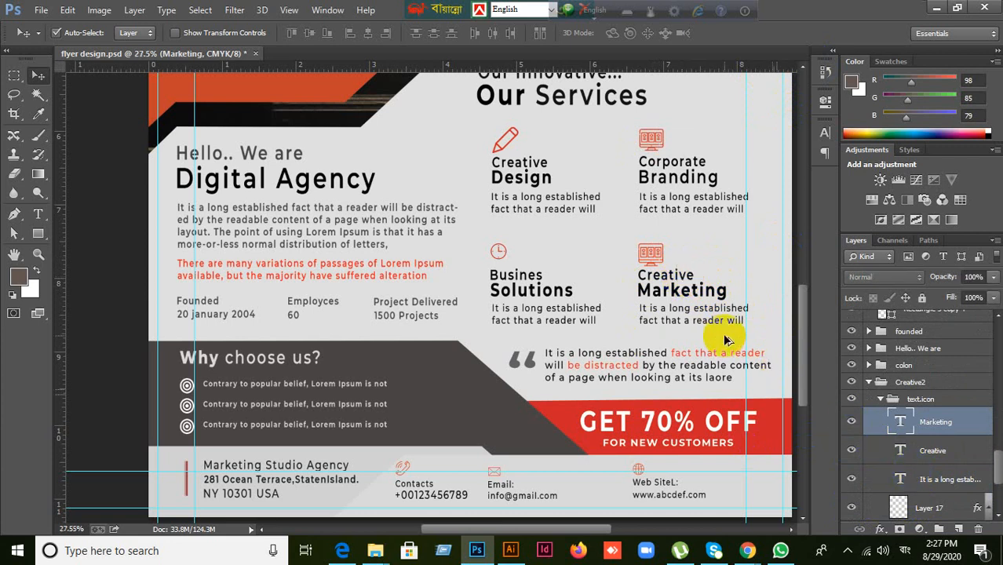
- Examine the Creative2 group's layers and the service headings and their descriptions on the flyer up close
scroll(726, 339, "down", 2)
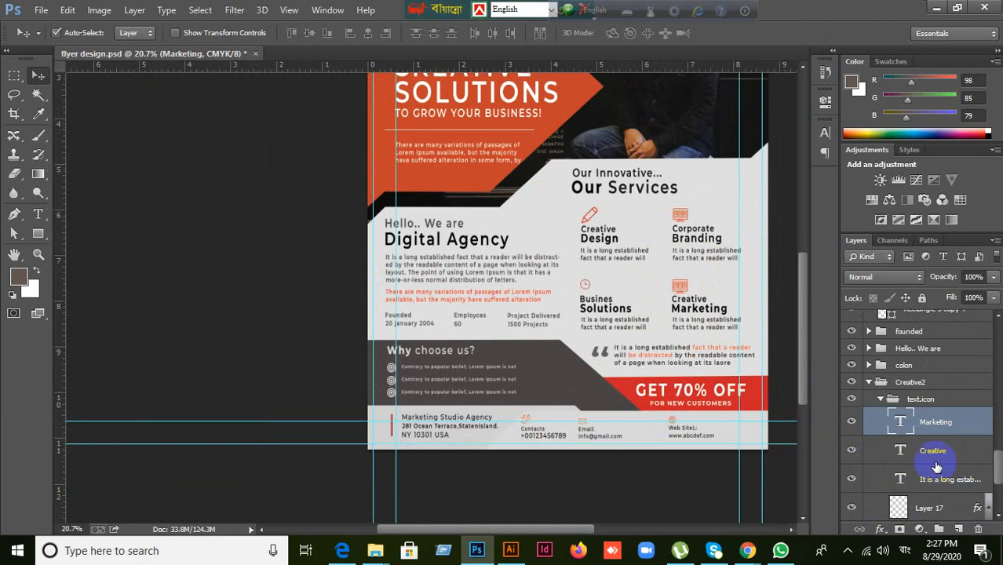
scroll(938, 465, "down", 4)
scroll(959, 454, "up", 3)
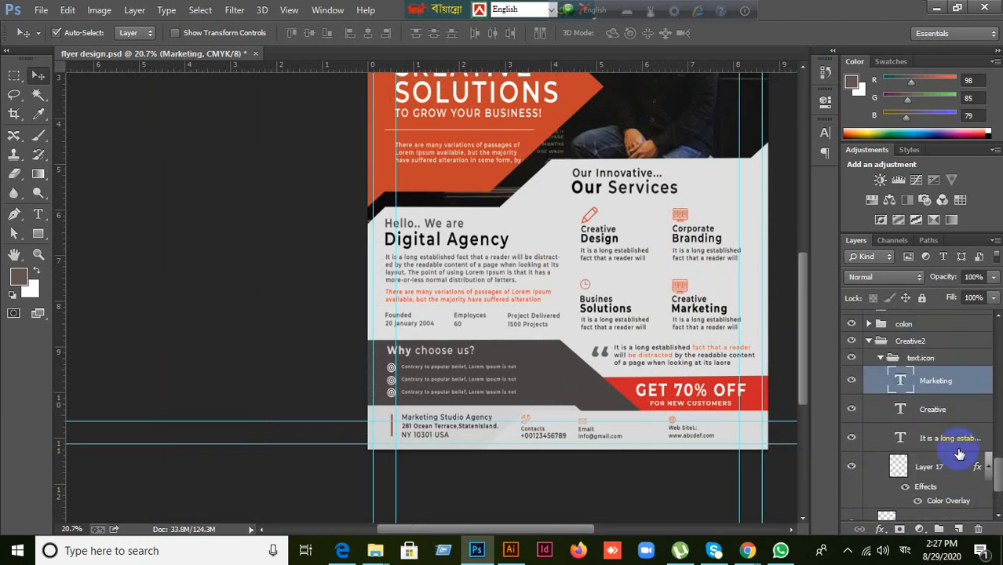
scroll(694, 331, "up", 1)
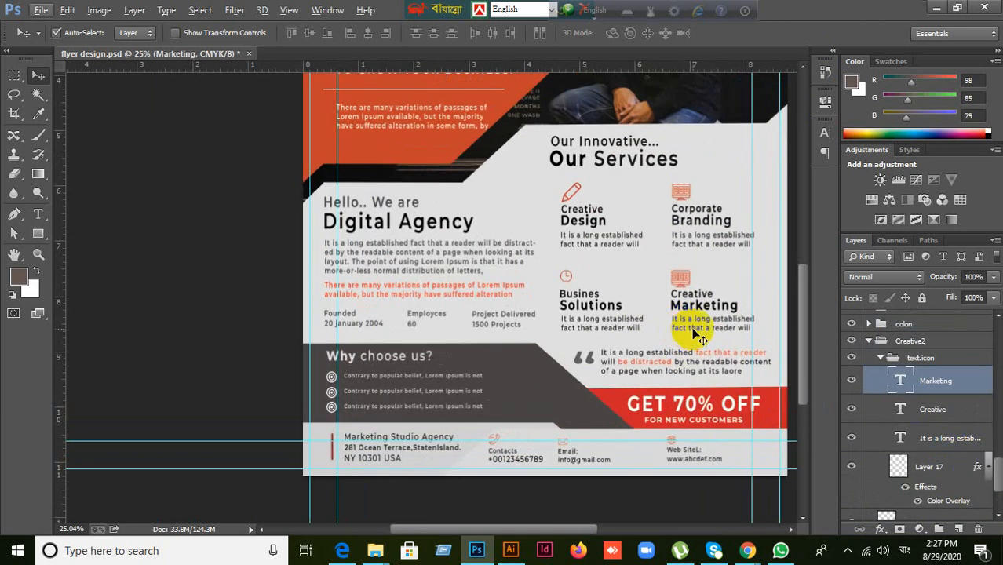
scroll(701, 337, "up", 1)
scroll(701, 323, "up", 3)
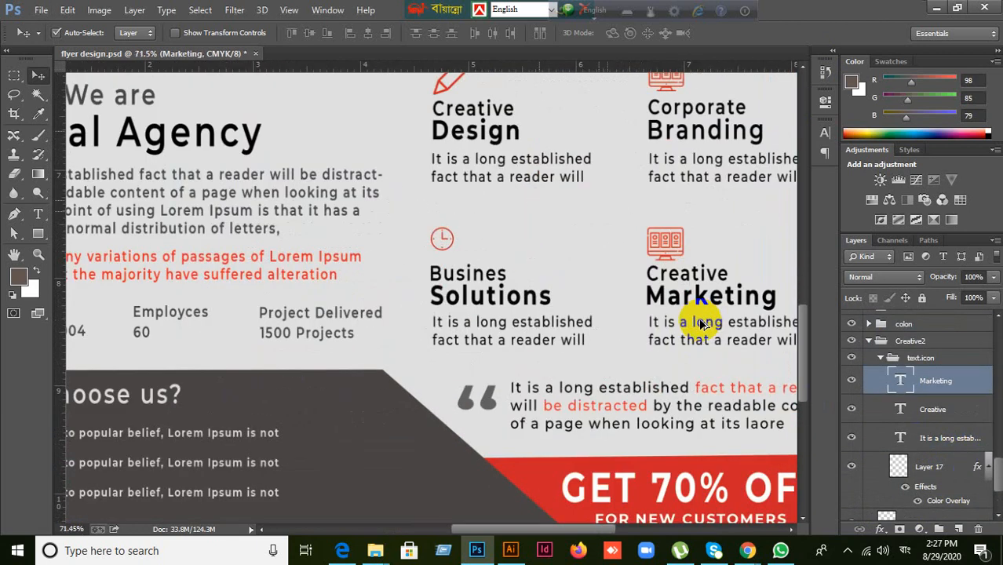
scroll(701, 323, "up", 2)
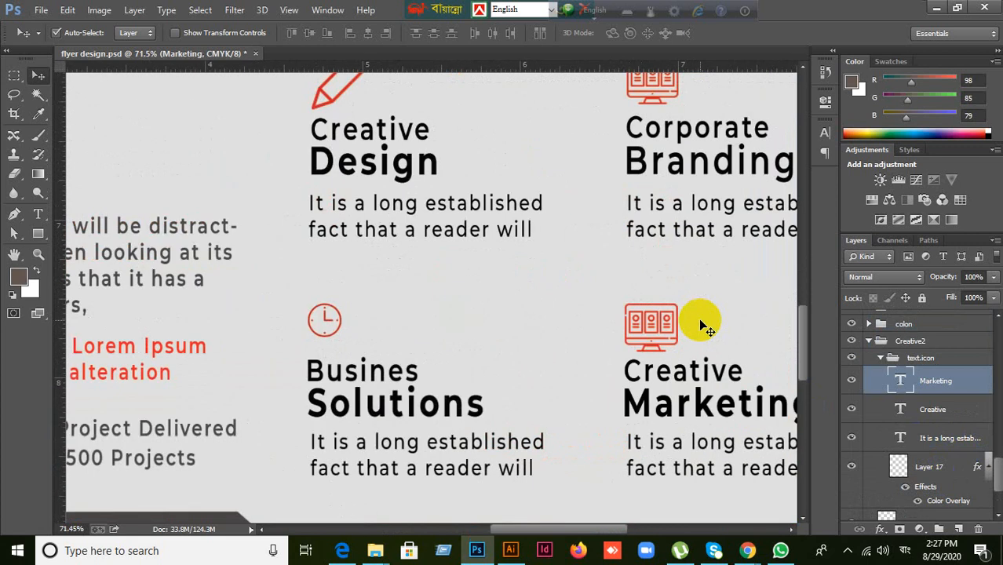
scroll(700, 324, "up", 2)
scroll(701, 320, "down", 2)
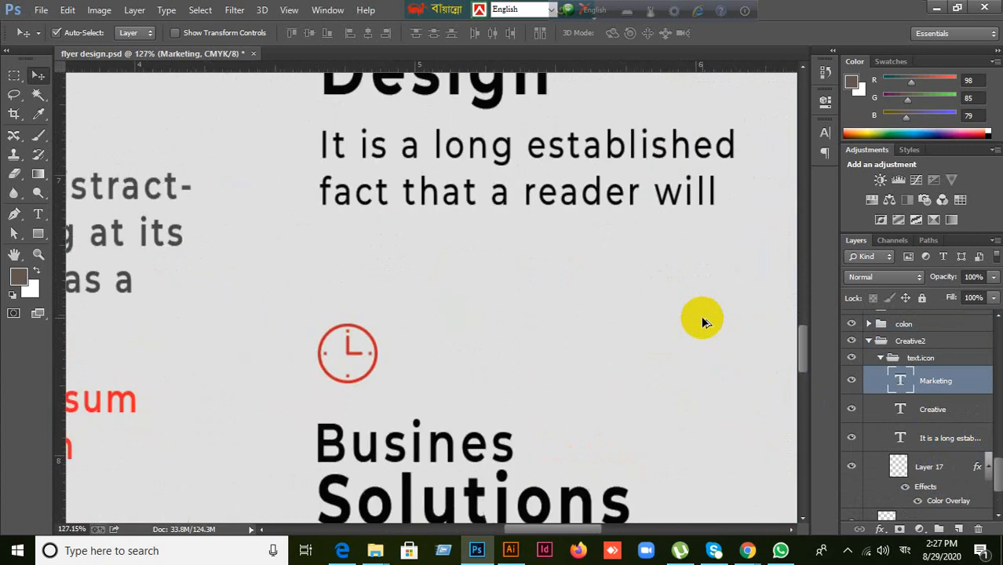
- Try moving the Design heading down over its description text, and undo the move
left_click(489, 110)
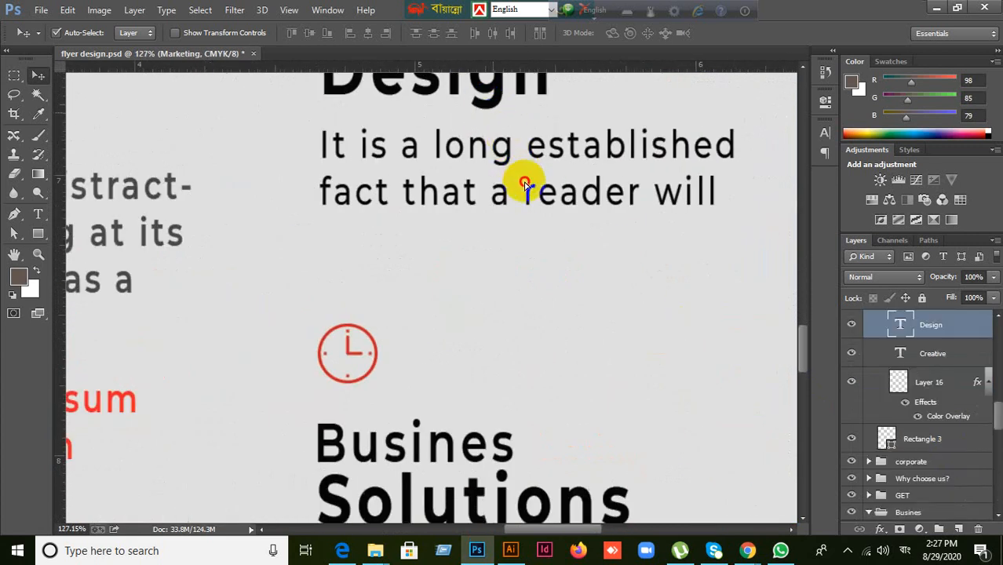
left_click_drag(492, 111, 534, 195)
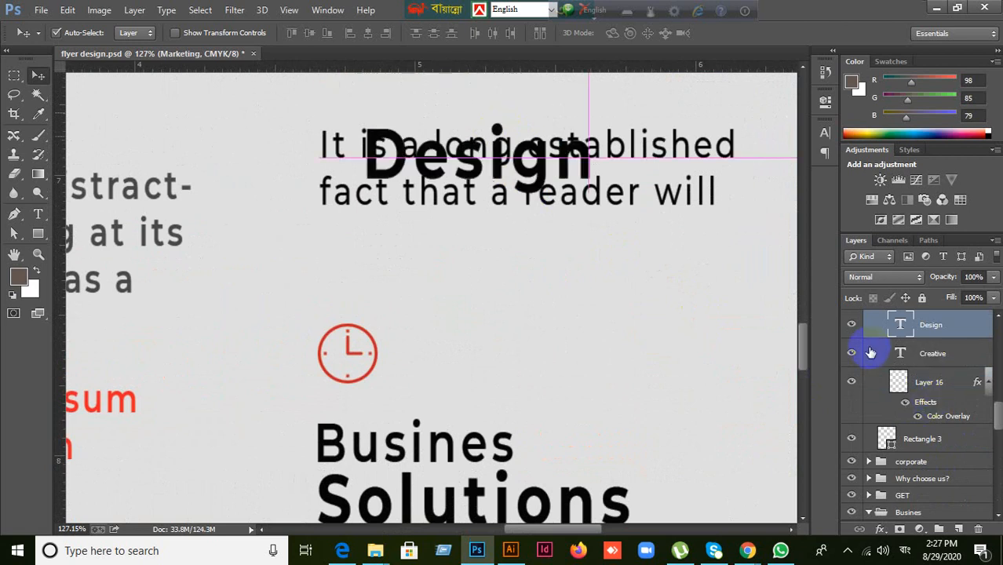
scroll(739, 314, "up", 1)
key("ctrl+z")
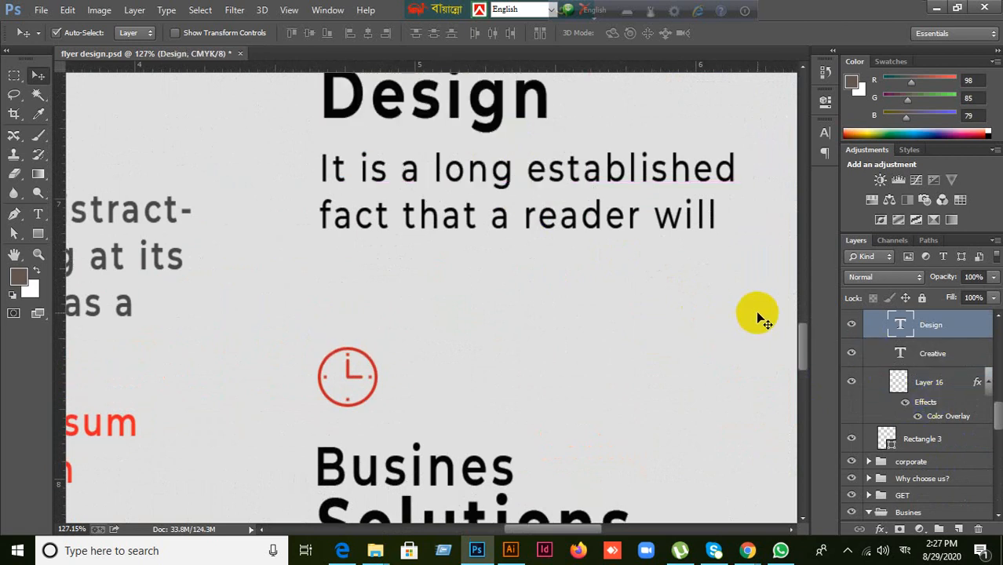
- Check the Design heading's layer by toggling its visibility, and choose the Move tool
scroll(754, 314, "up", 2)
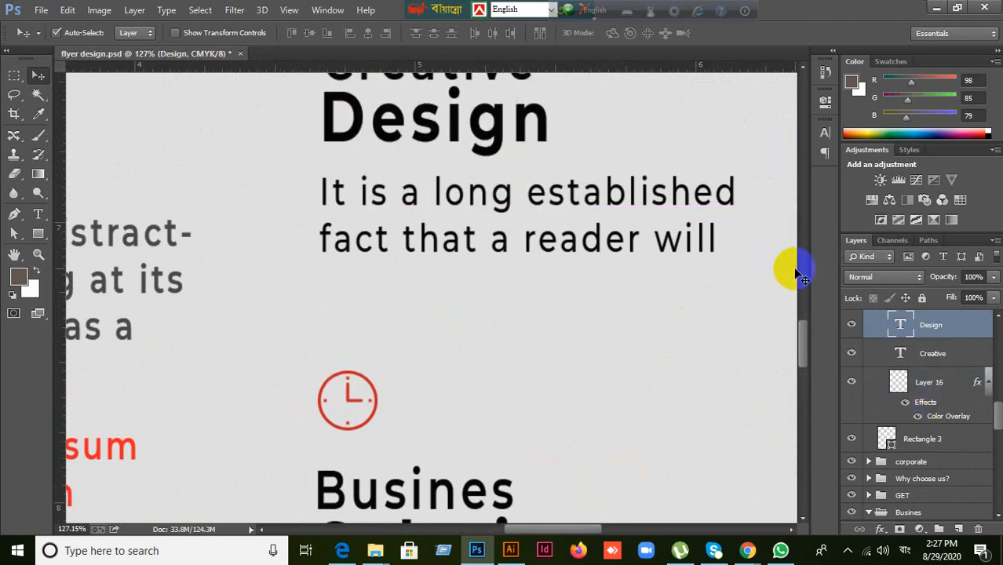
left_click(852, 326)
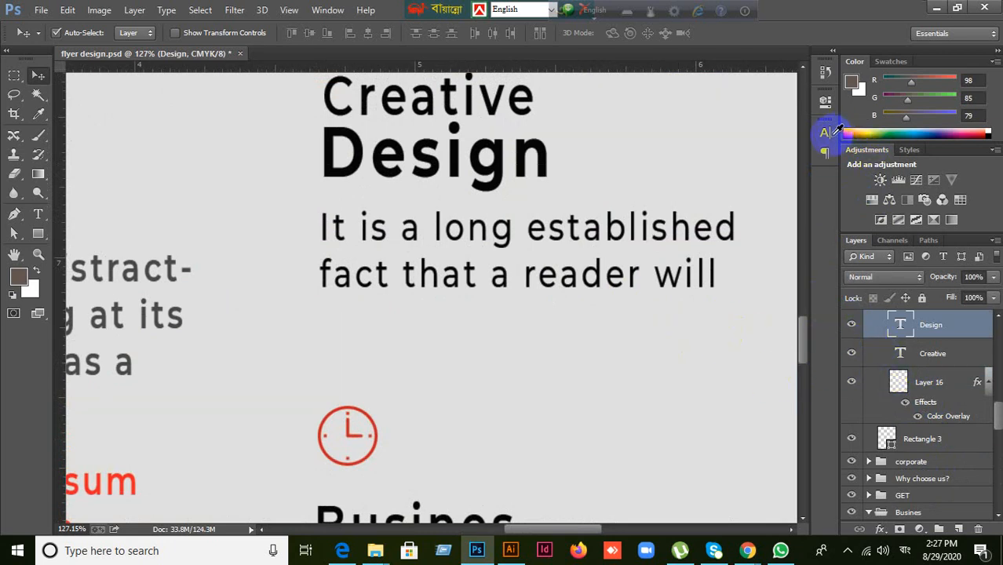
left_click(43, 76)
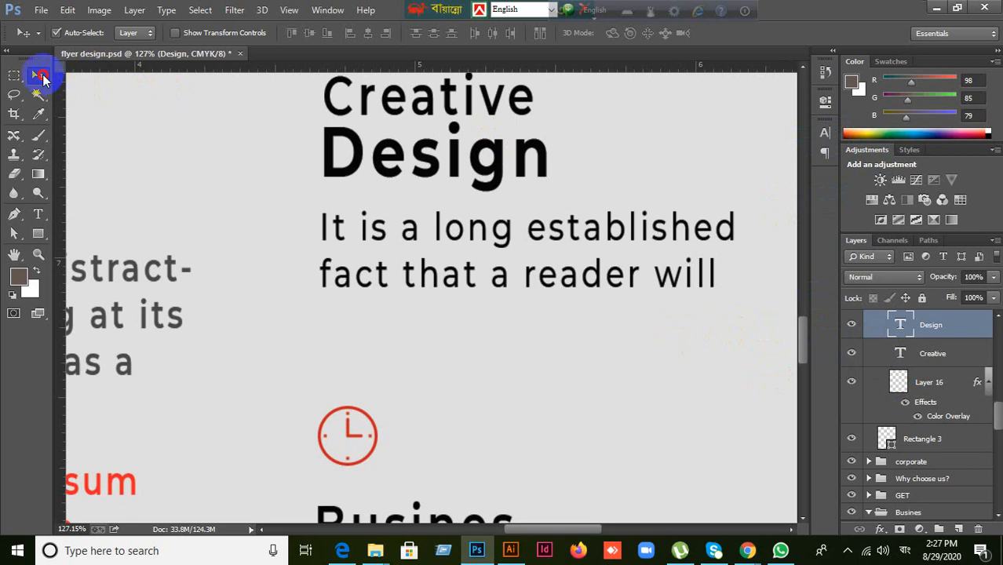
- Check the Design heading's character settings and repeatedly hide and show its layer, leaving it visible beside the Creative heading
left_click(827, 135)
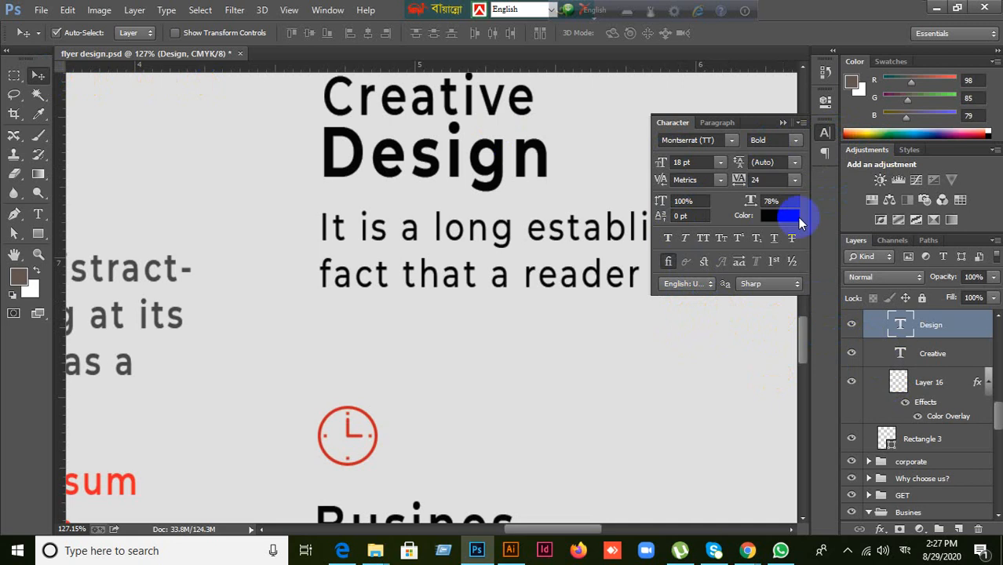
left_click(782, 124)
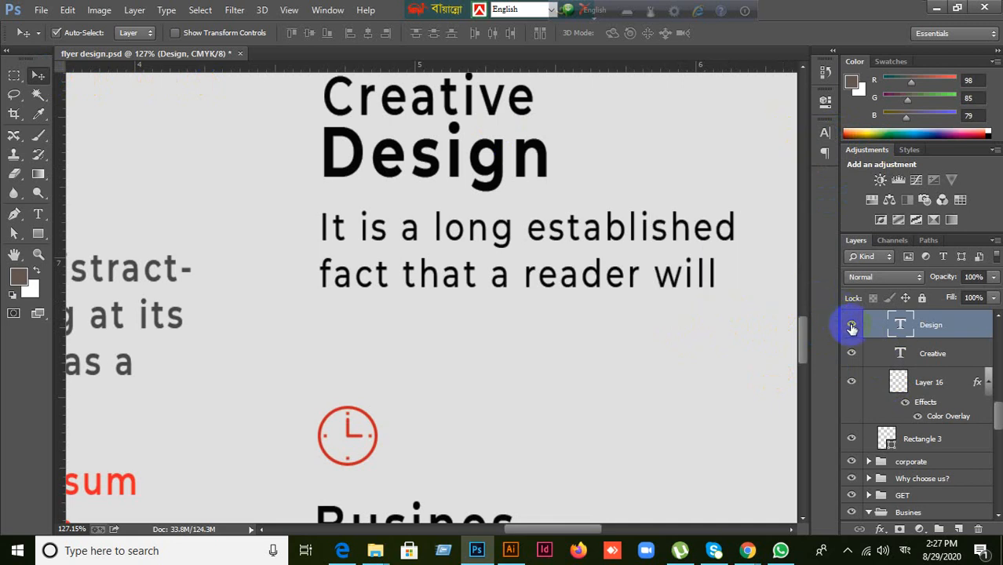
scroll(663, 278, "up", 1)
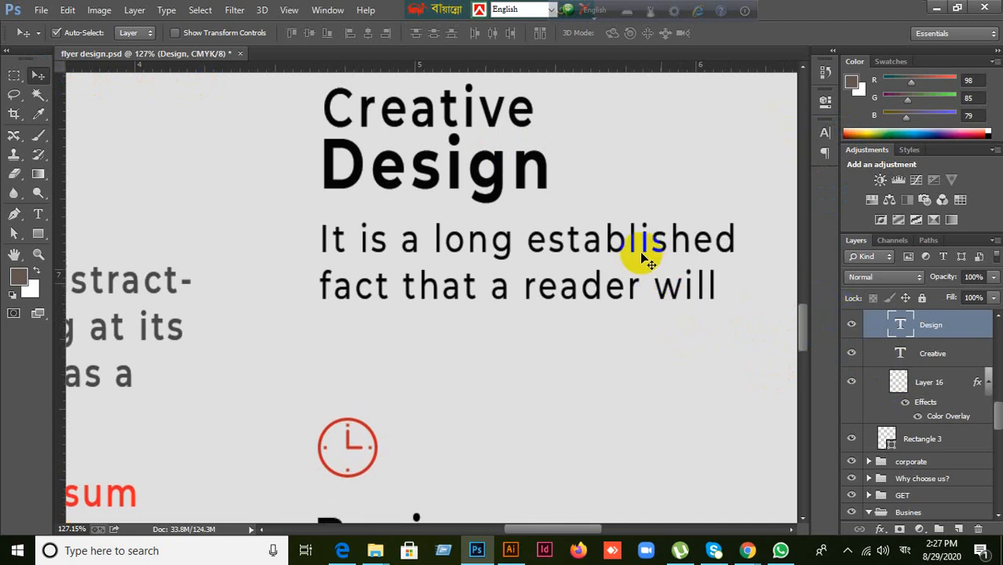
scroll(642, 250, "up", 3)
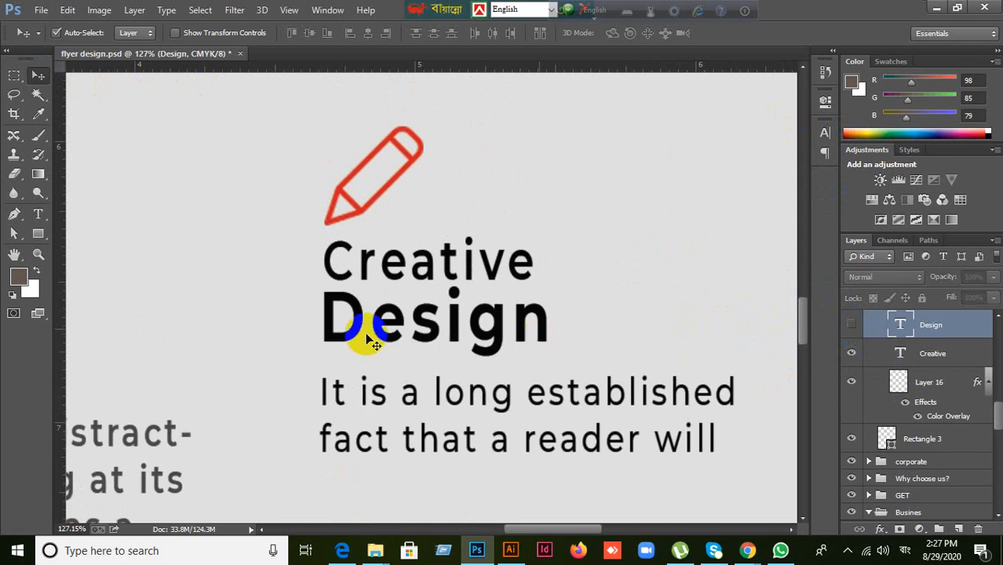
left_click(851, 325)
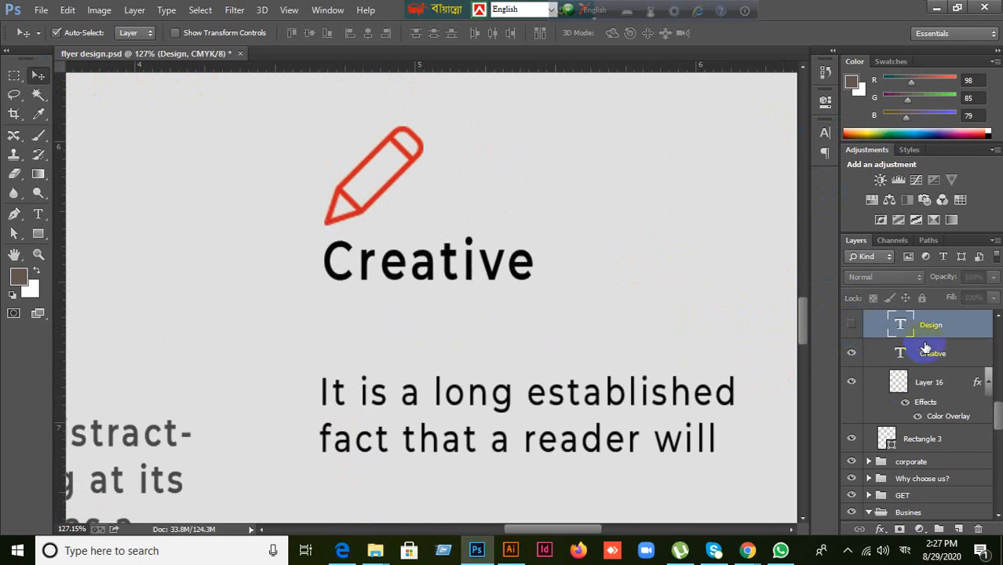
left_click(853, 328)
left_click(853, 329)
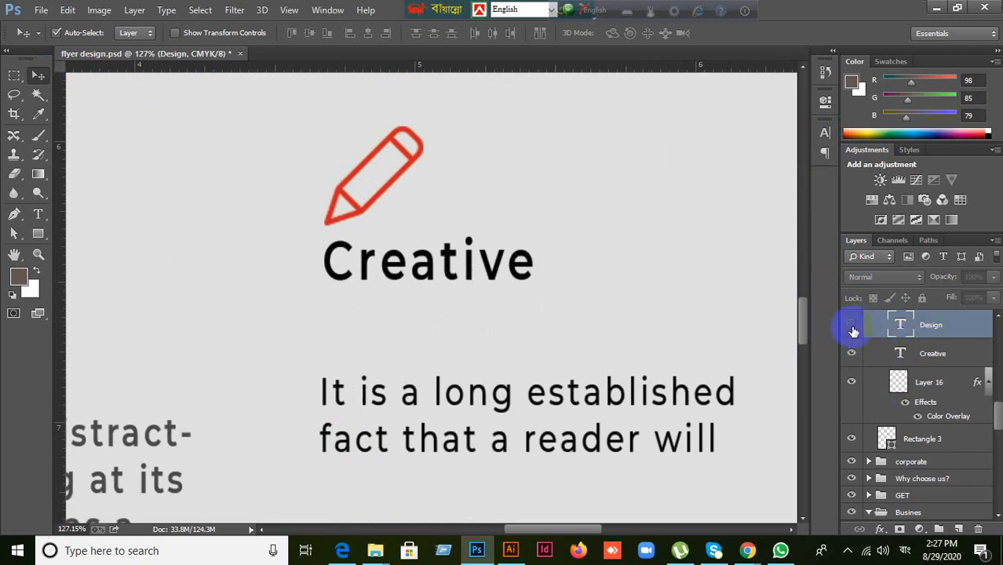
left_click(853, 329)
left_click(853, 329)
left_click(853, 330)
- Open the text color picker for the Design heading and move it clear of the heading on the flyer
left_click(828, 131)
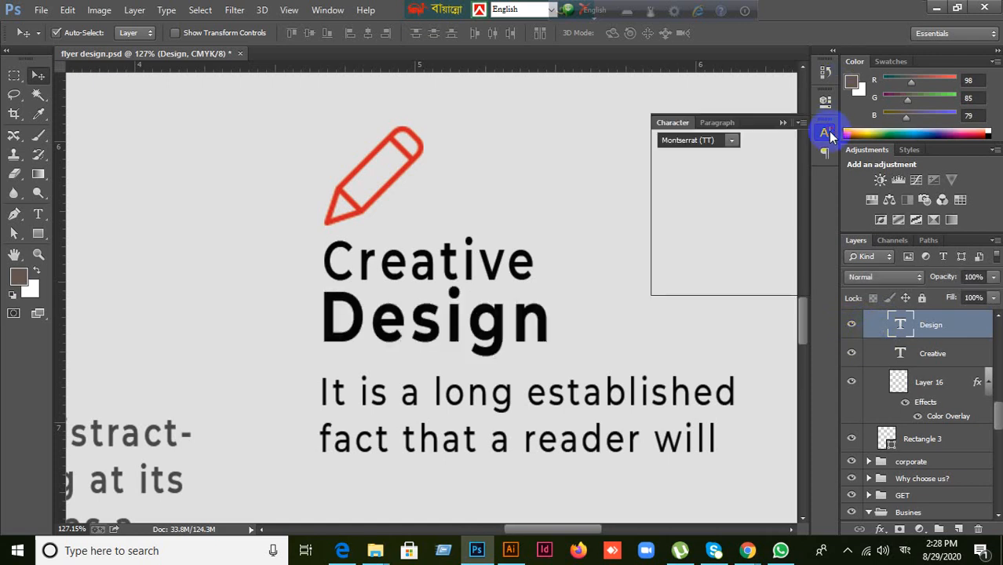
left_click(782, 225)
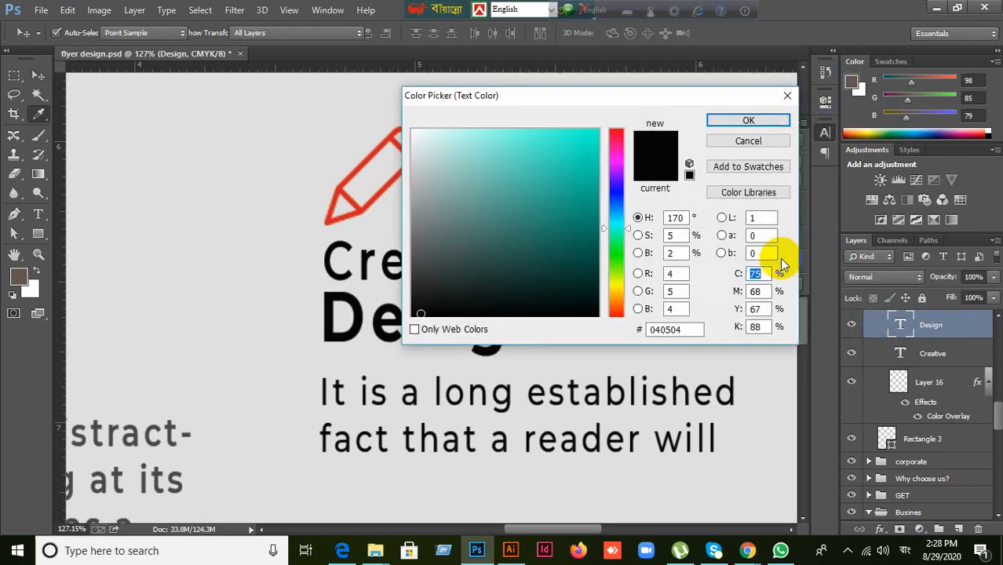
left_click_drag(634, 98, 799, 83)
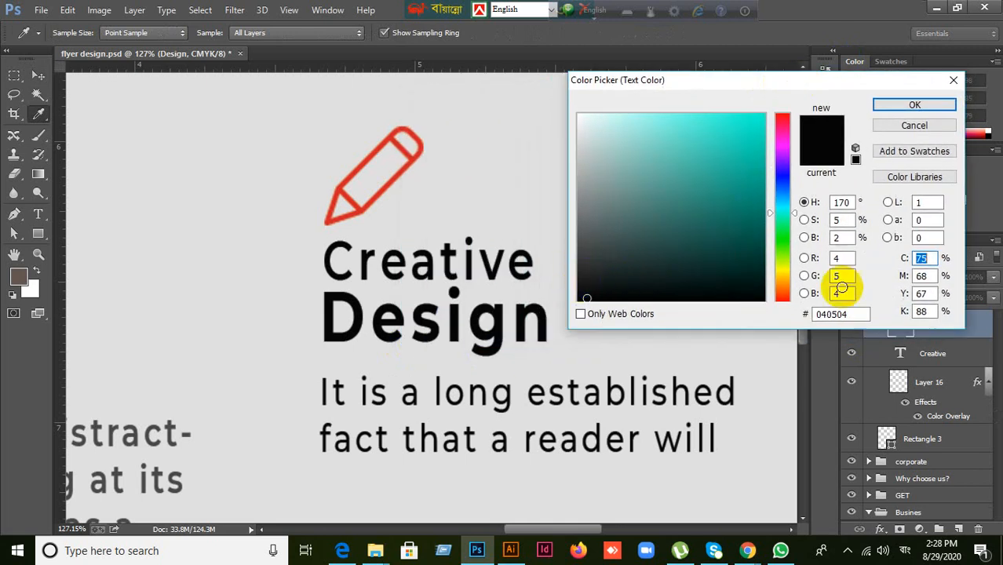
left_click_drag(860, 314, 720, 314)
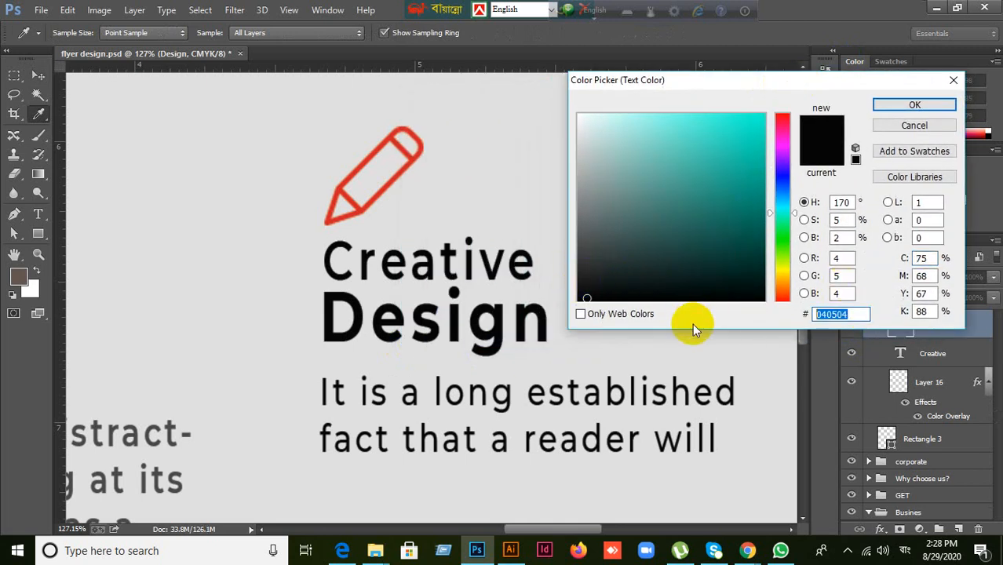
type("33")
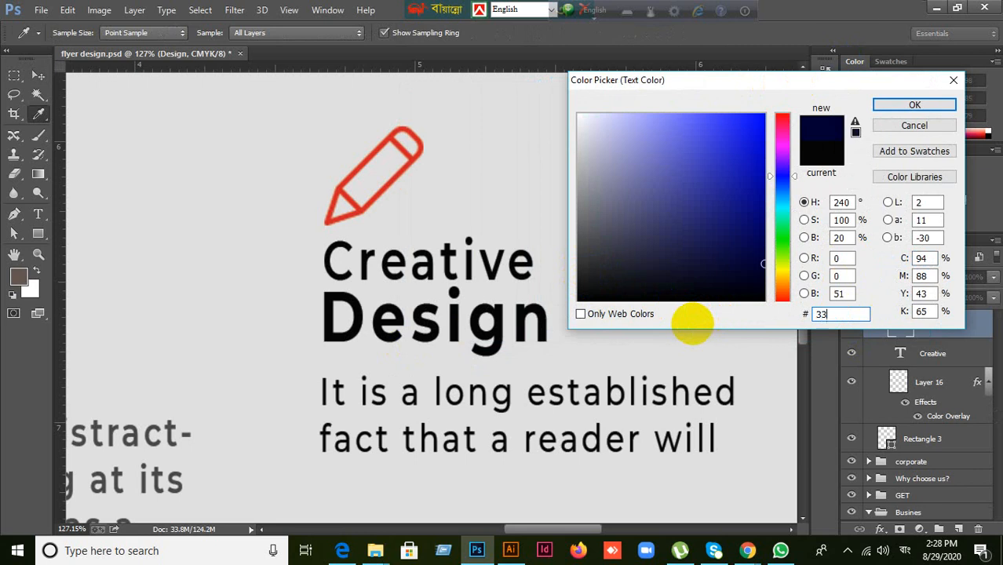
key("BackSpace")
key("BackSpace")
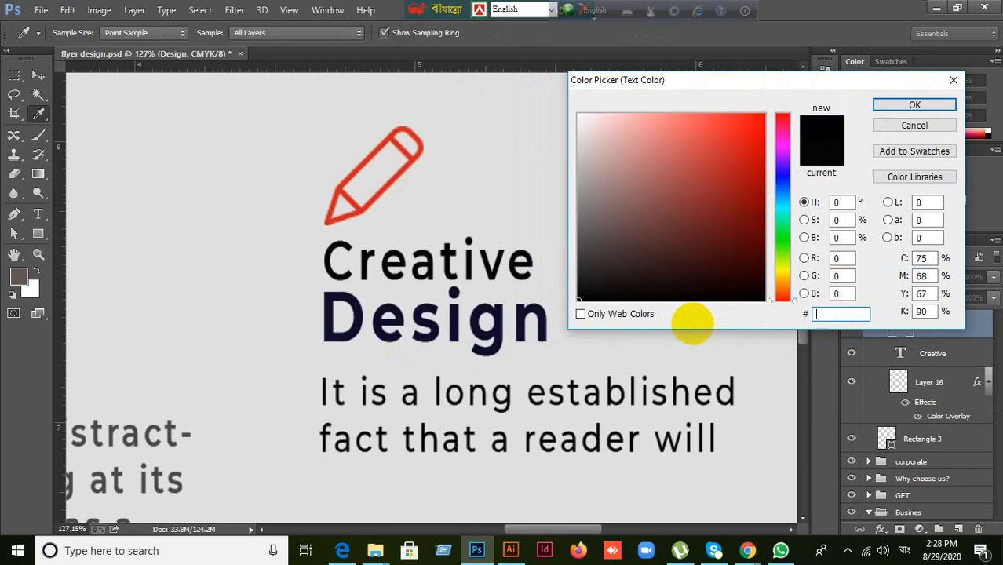
type("33")
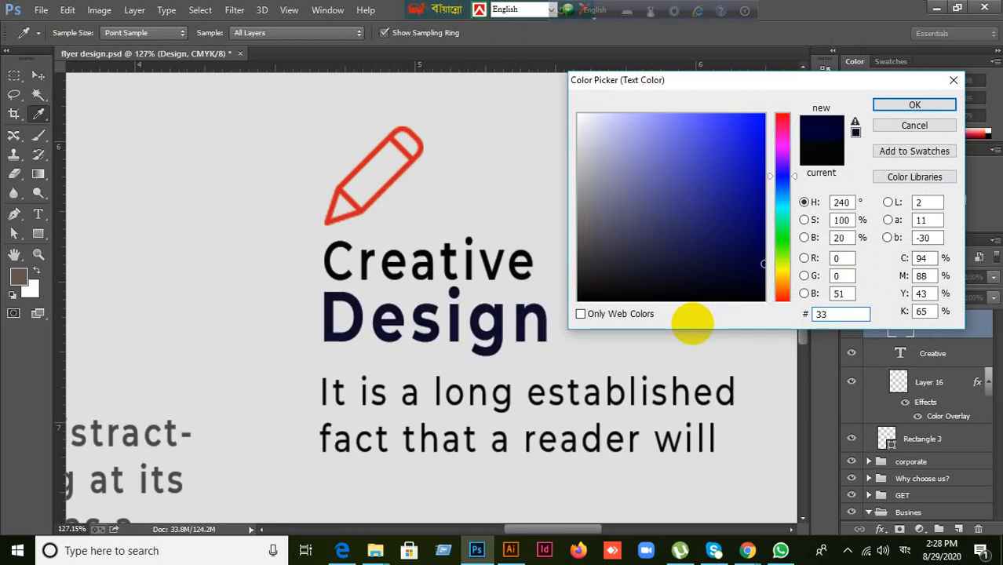
key("BackSpace")
key("BackSpace")
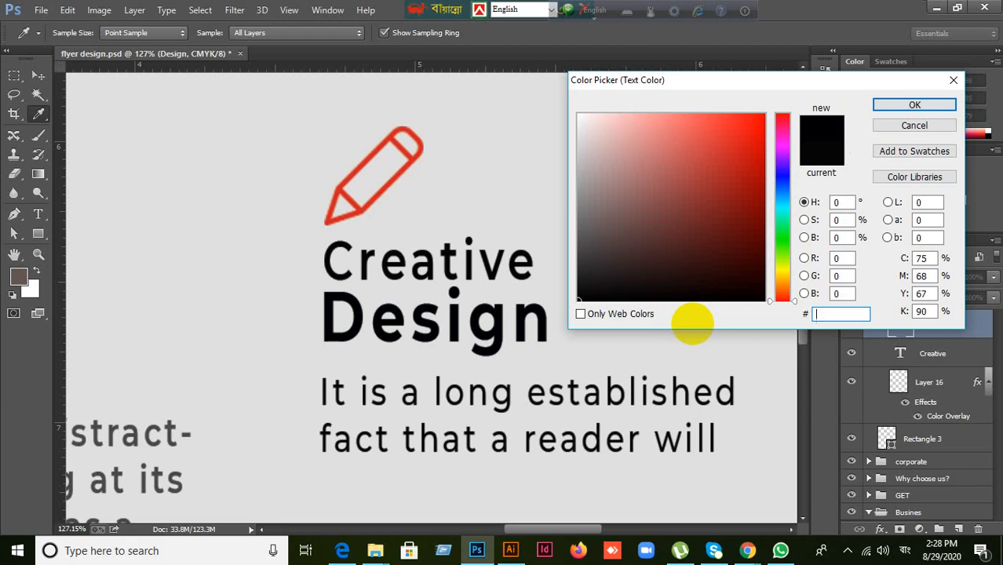
type("33")
key("BackSpace")
key("BackSpace")
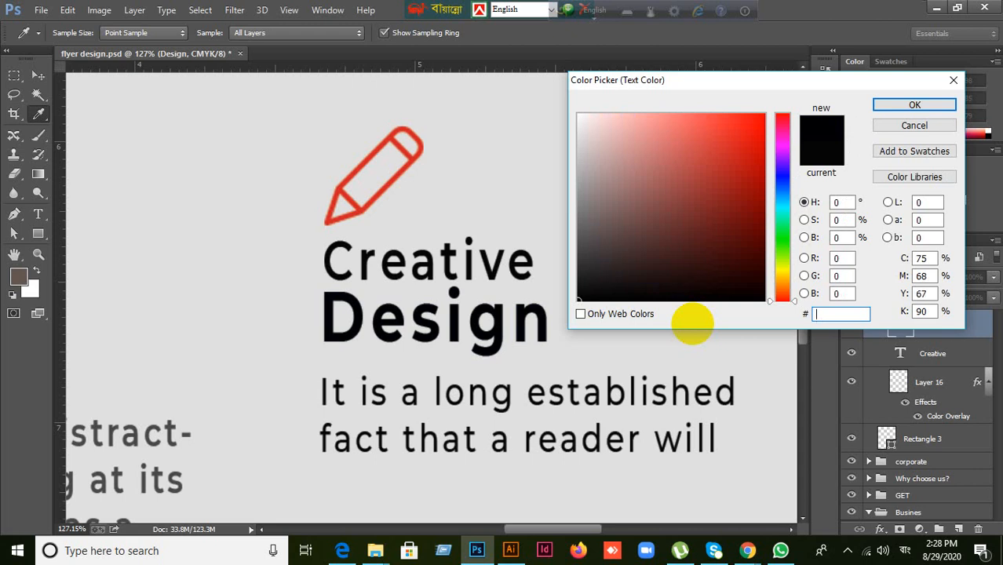
- Switch the typing language to English and set the Design heading's text color to dark gray 1e1e1e
left_click(595, 15)
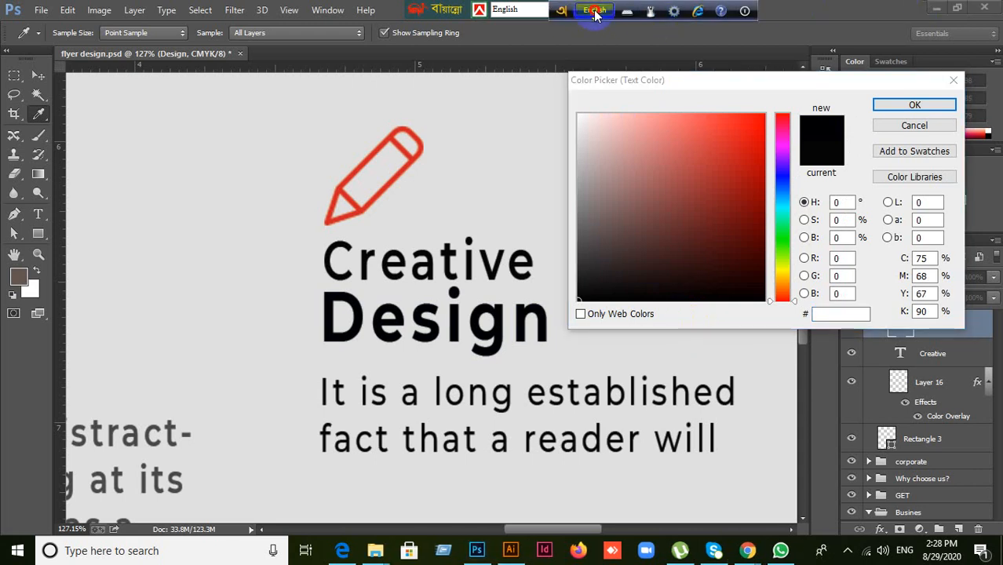
left_click(579, 299)
left_click_drag(579, 292, 579, 271)
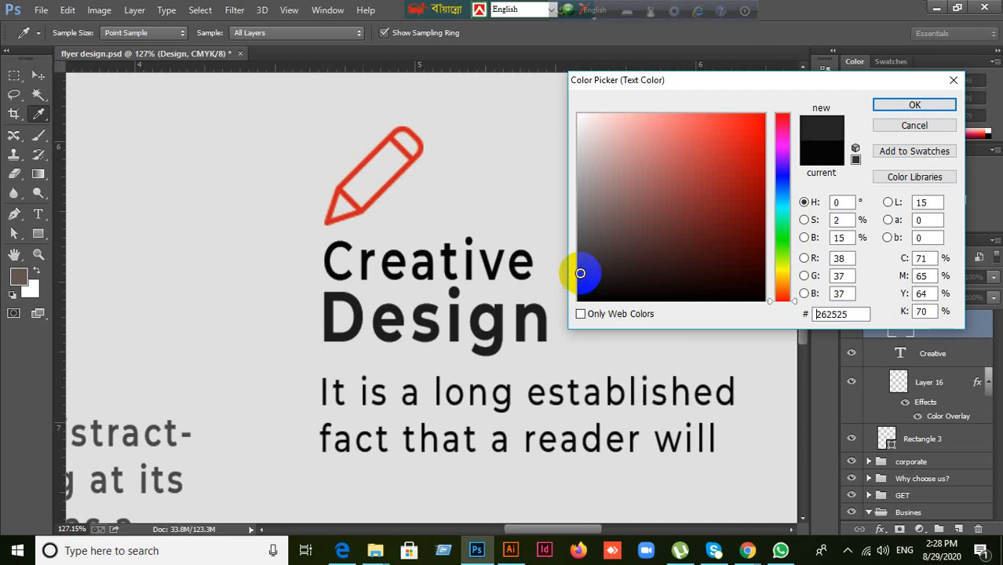
left_click(583, 278)
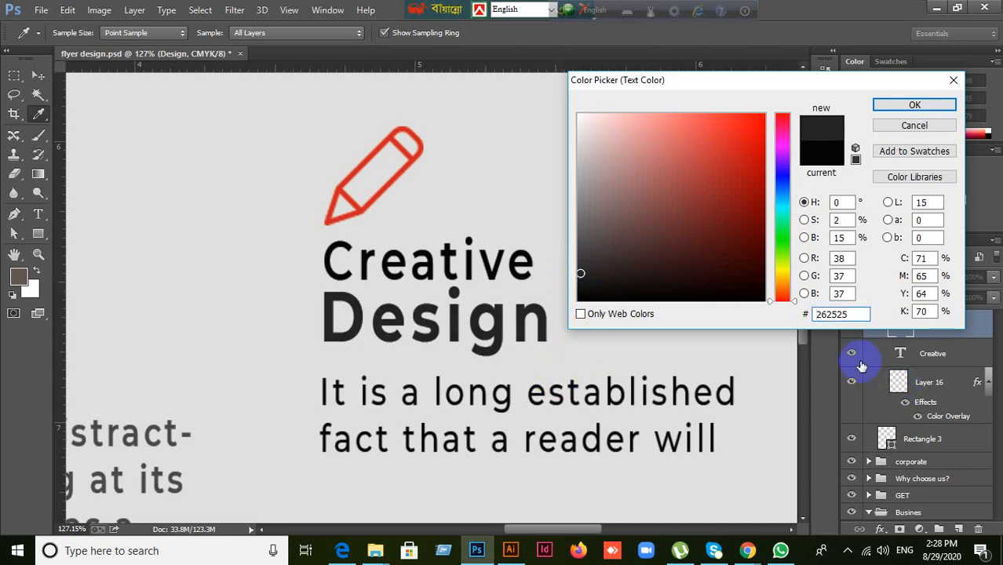
left_click(582, 276)
mouse_move(582, 276)
left_mouse_down()
mouse_move(569, 264)
mouse_move(578, 268)
left_mouse_up()
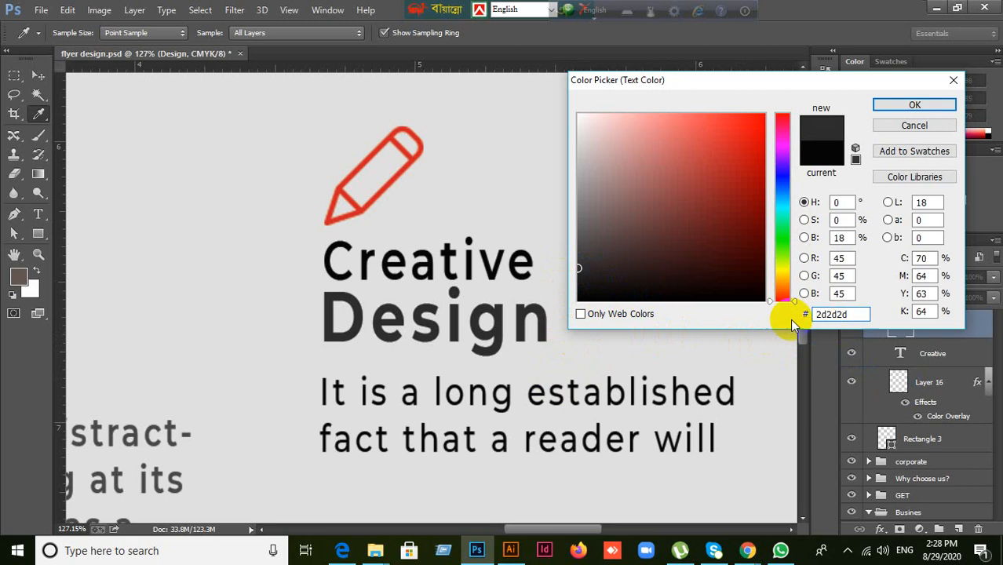
left_click(579, 269)
mouse_move(578, 268)
left_mouse_down()
mouse_move(600, 308)
mouse_move(583, 266)
mouse_move(556, 314)
mouse_move(589, 319)
mouse_move(576, 260)
mouse_move(564, 275)
left_mouse_up()
left_click(580, 268)
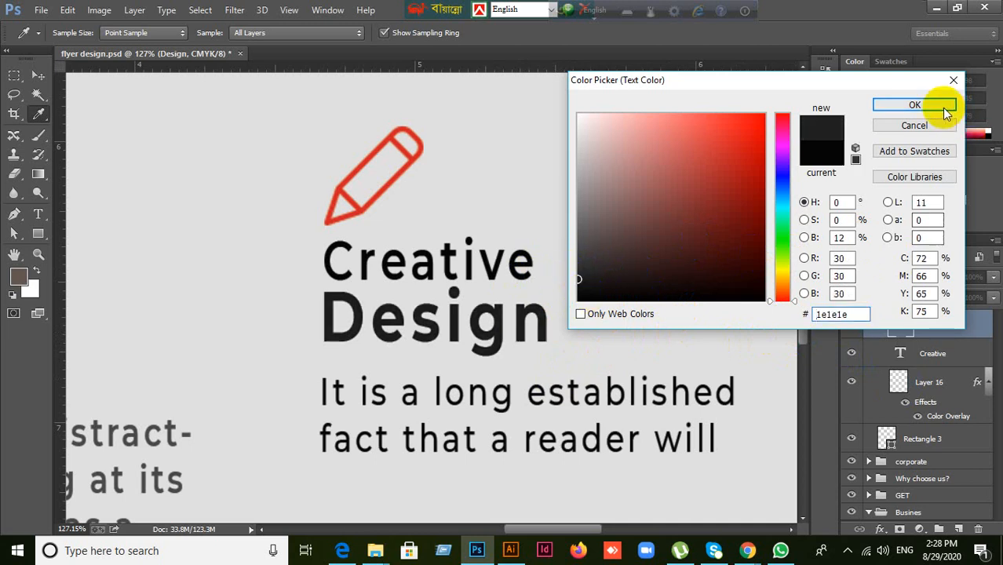
left_click(914, 106)
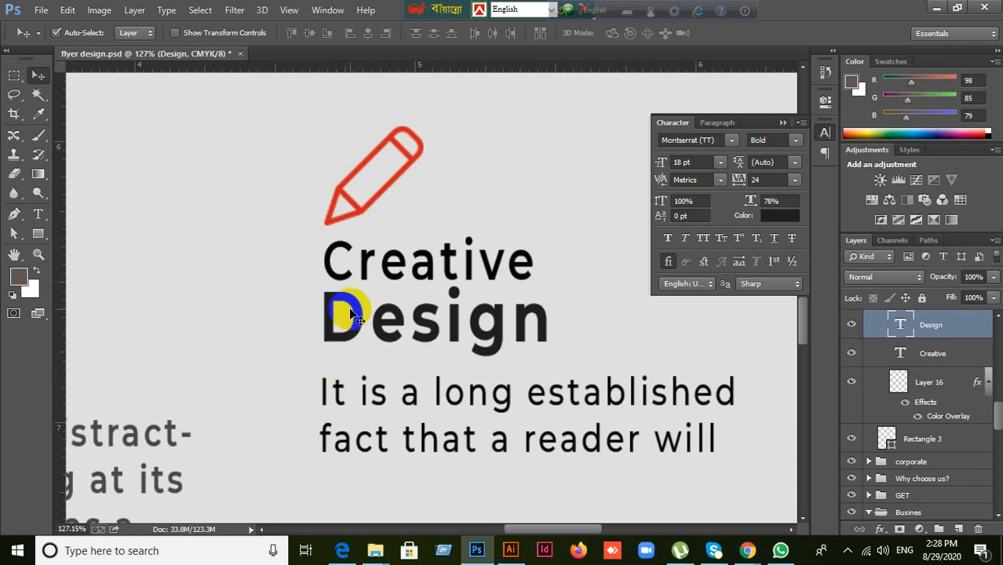
- Compare the Design heading's color with the surrounding service text, collapse the Character settings and examine the Our Services section and the whole flyer
scroll(351, 314, "down", 1)
scroll(409, 251, "down", 1)
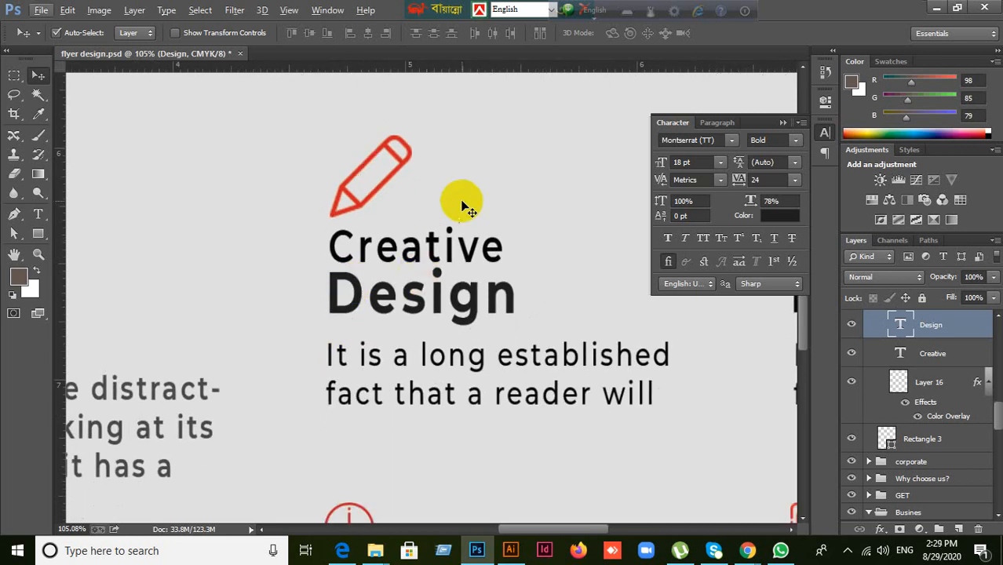
scroll(463, 157, "up", 2)
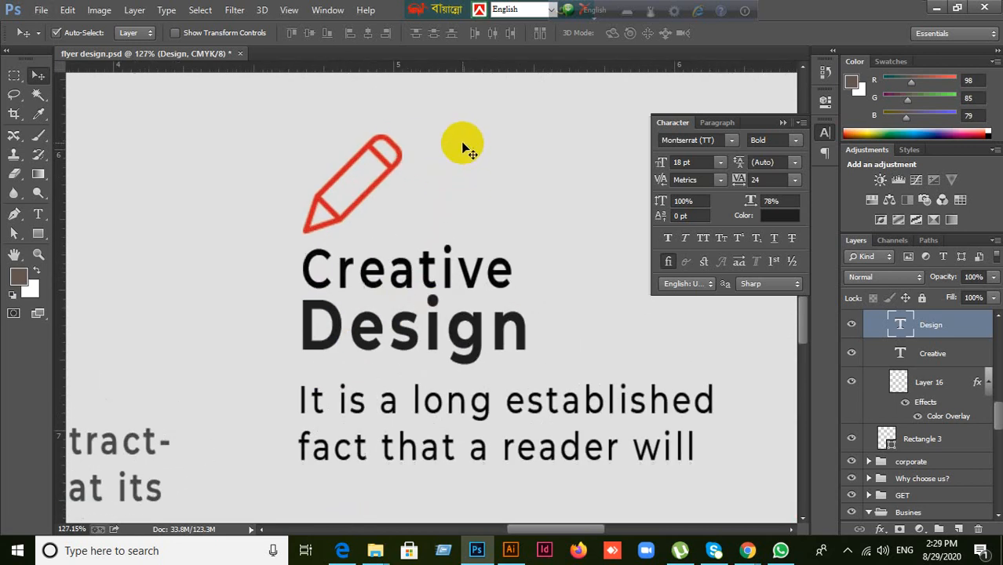
left_click_drag(540, 168, 562, 315)
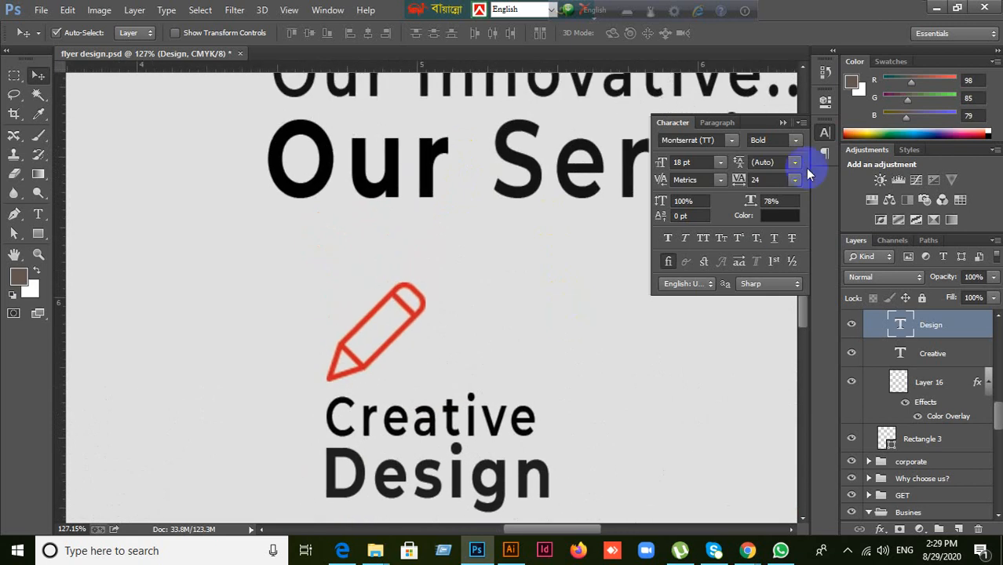
left_click(783, 122)
scroll(492, 255, "down", 3)
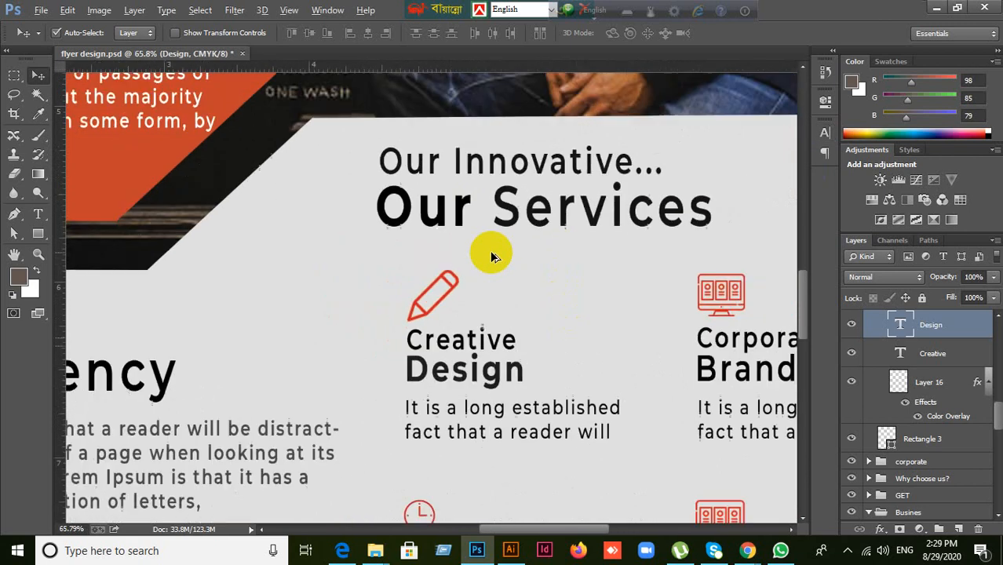
left_click_drag(497, 273, 559, 358)
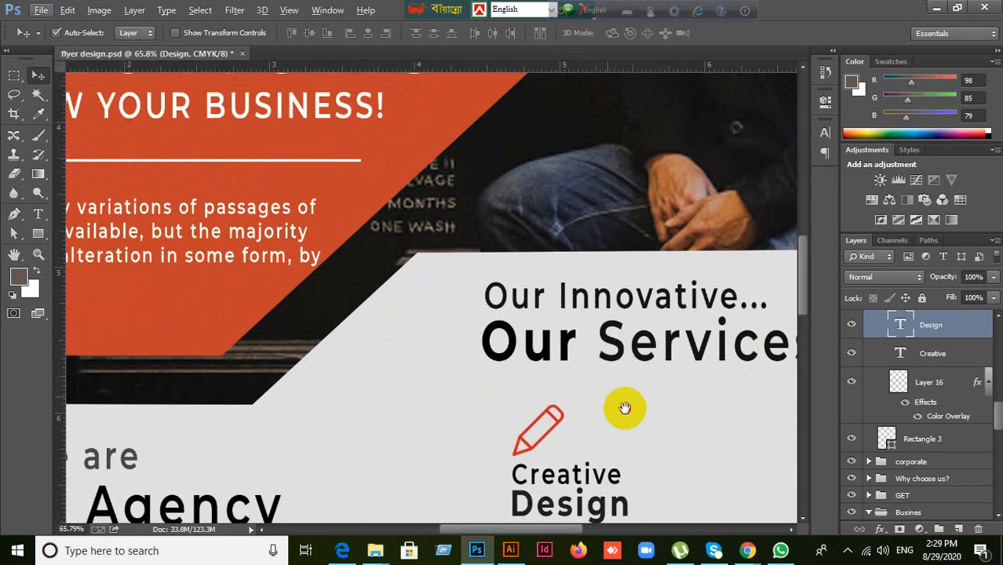
scroll(625, 408, "up", 2)
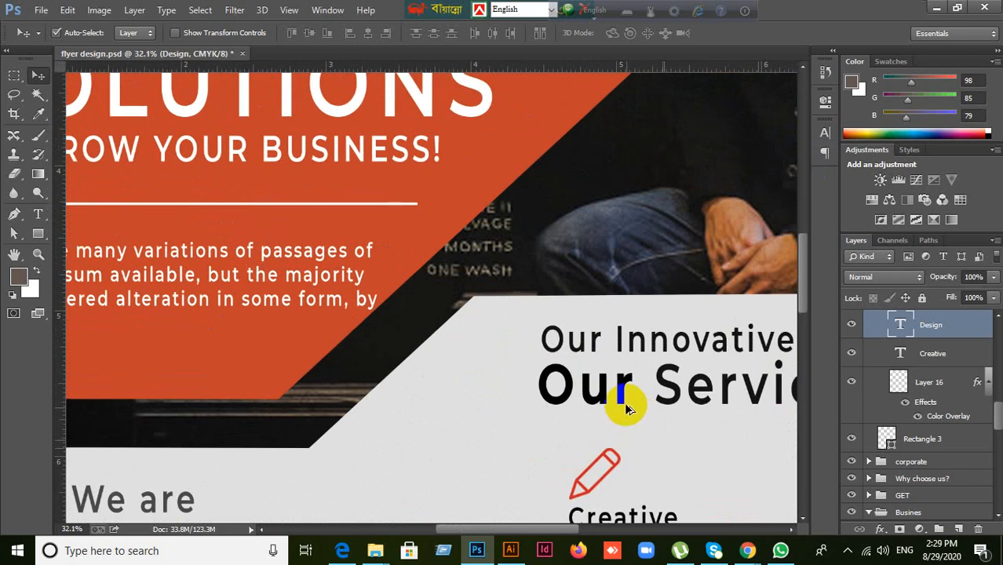
- Collapse the creative., LOGO and WE PROVIDING layer groups
scroll(961, 385, "up", 1)
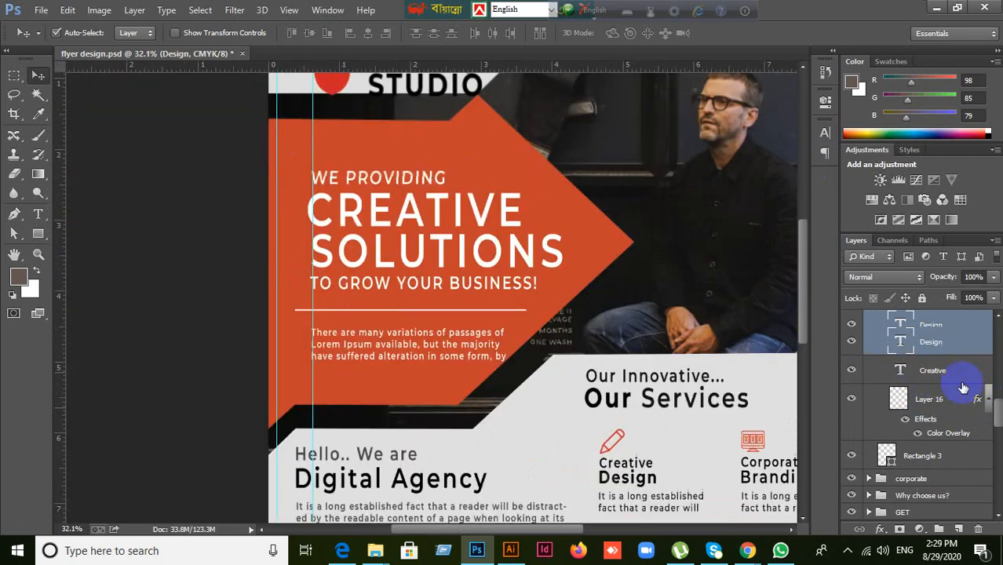
scroll(961, 386, "up", 3)
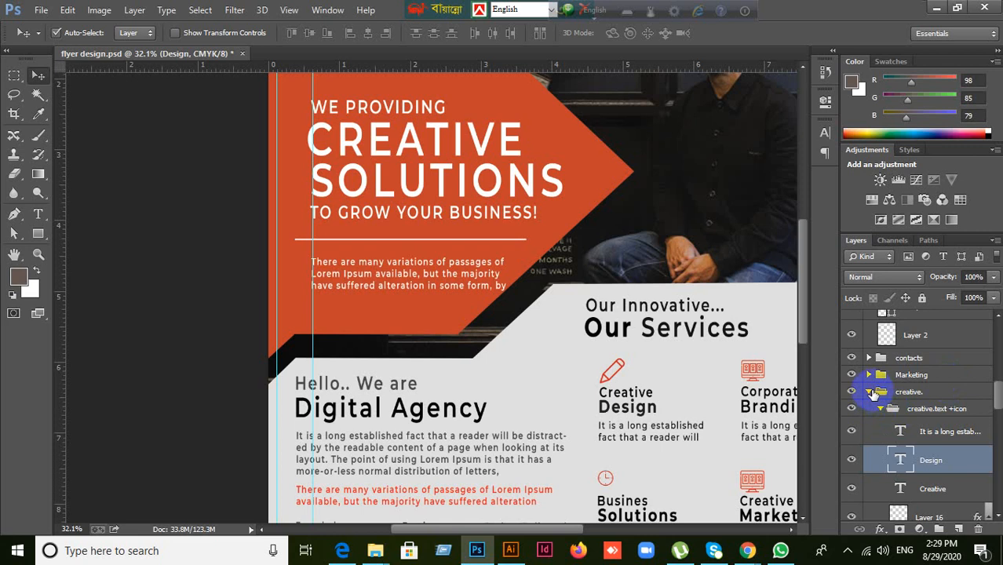
left_click(874, 395)
scroll(880, 349, "up", 5)
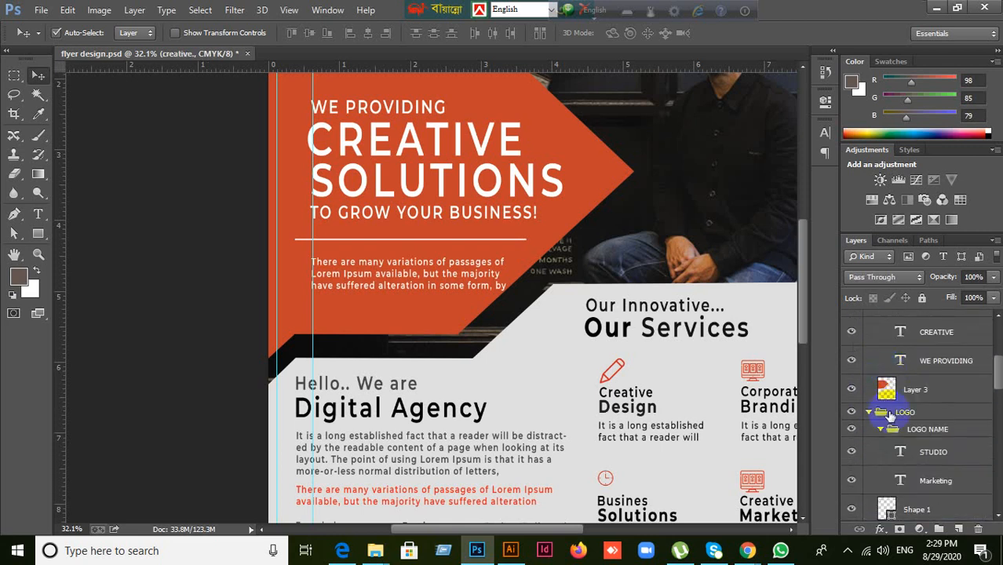
scroll(895, 404, "up", 5)
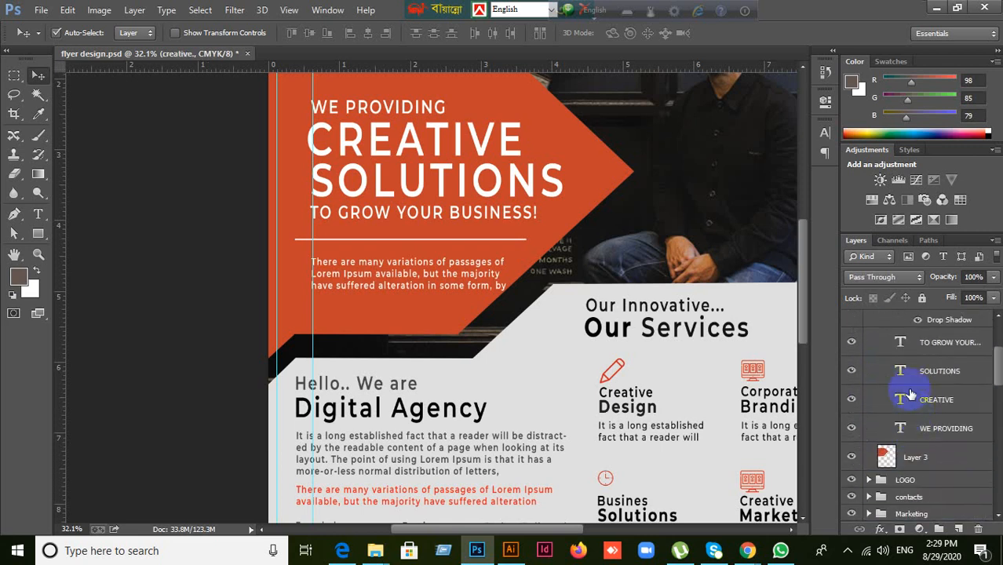
left_click(869, 336)
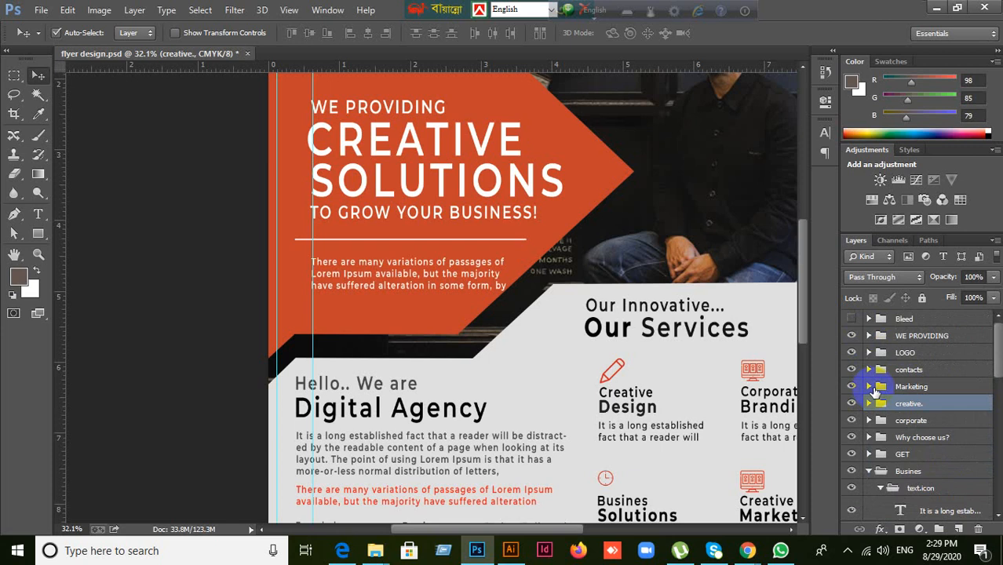
- Collapse the Busines and Creative2 layer groups further down the layer stack
scroll(878, 369, "down", 1)
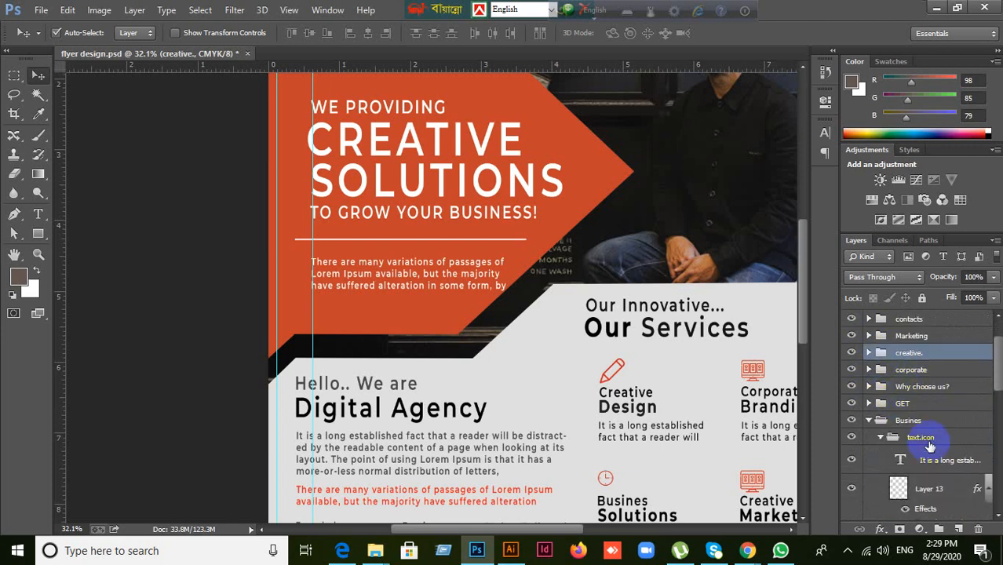
left_click(869, 420)
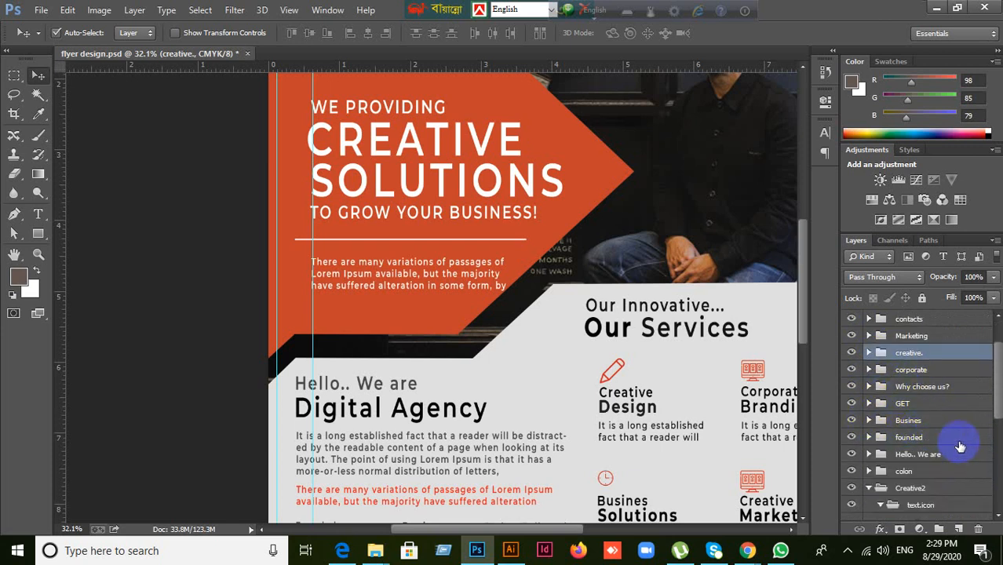
scroll(923, 434, "down", 2)
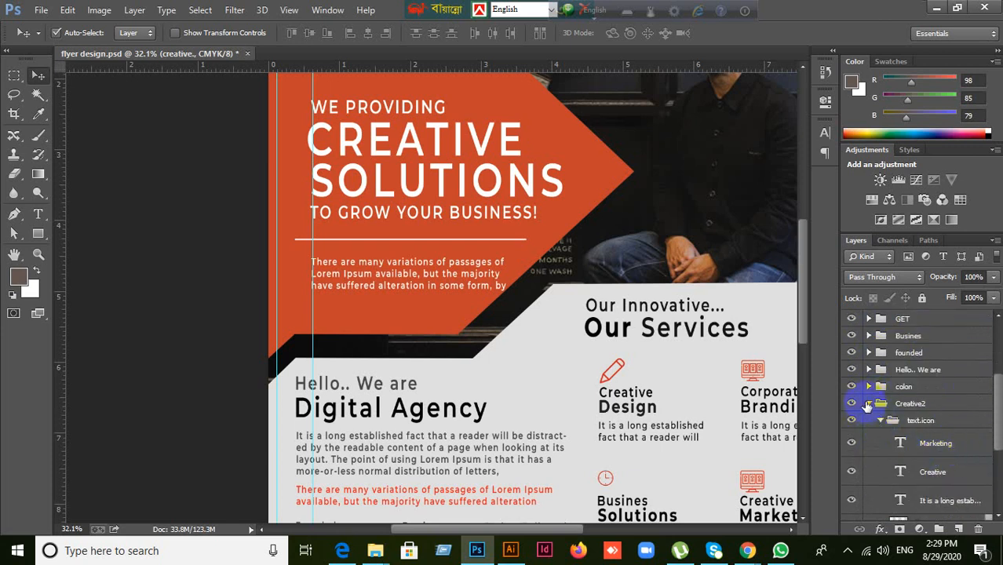
left_click(867, 405)
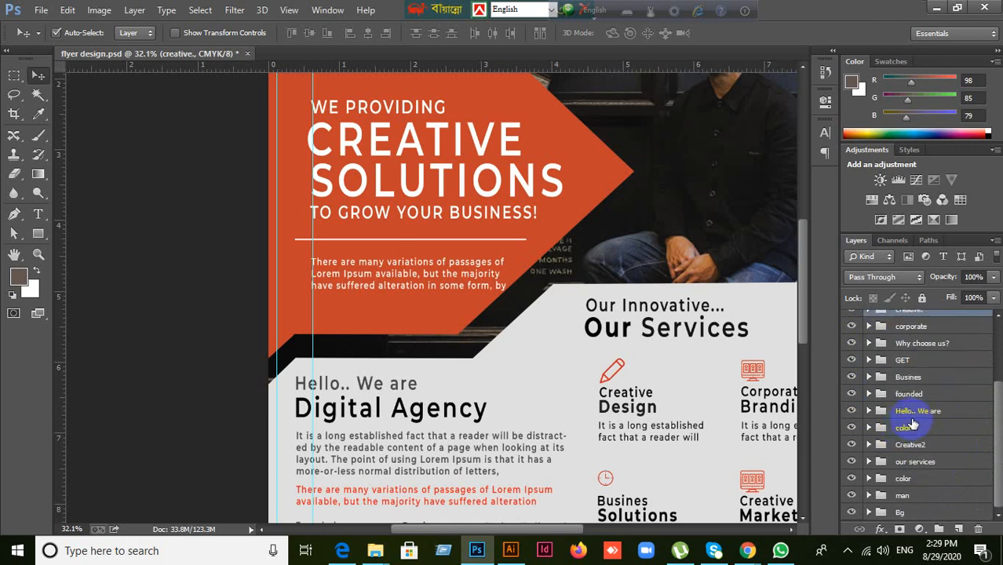
- Expand the WE PROVIDING group briefly, collapse it again and look through the list of layer groups from Bleed to Bg
scroll(911, 424, "up", 2)
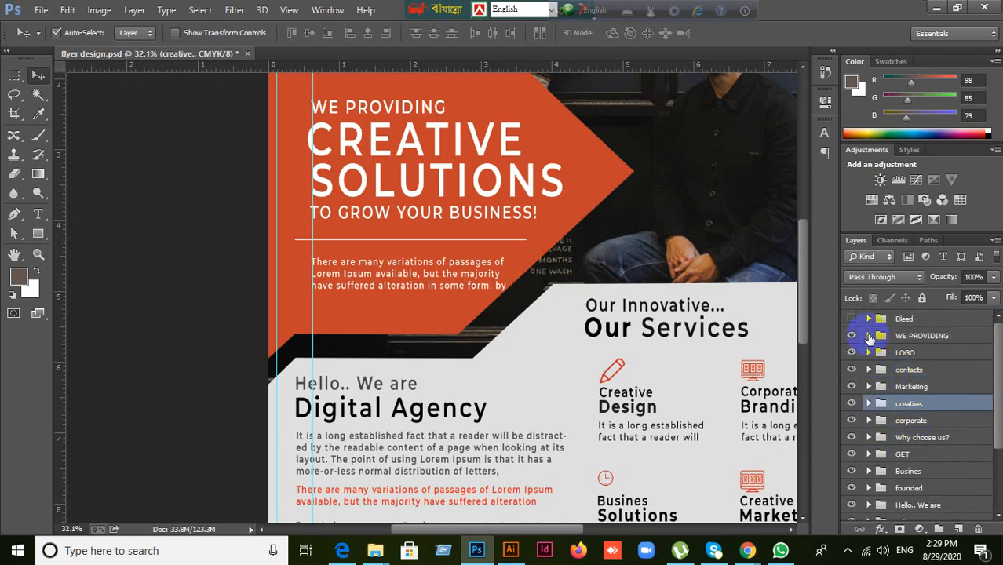
left_click(869, 336)
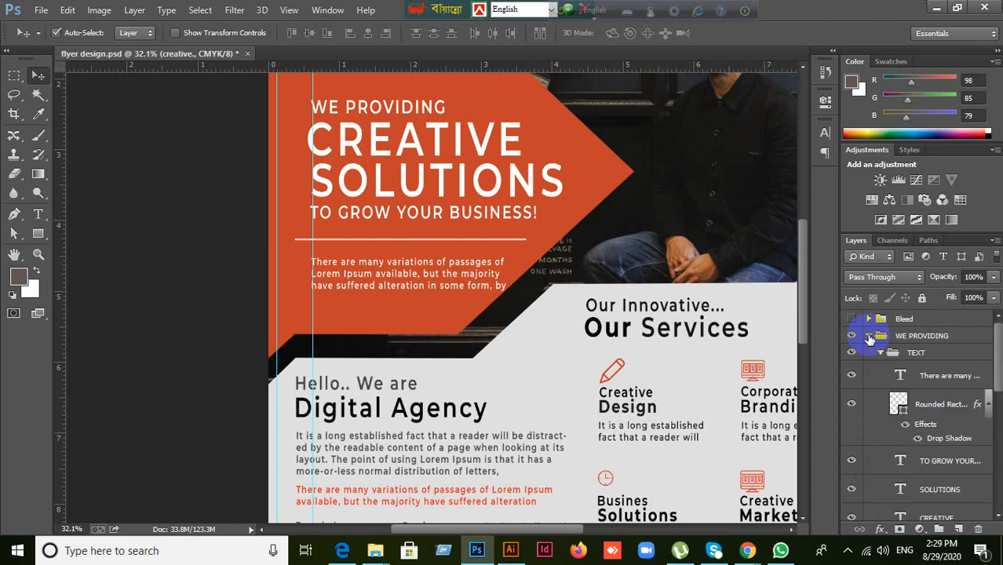
left_click(869, 336)
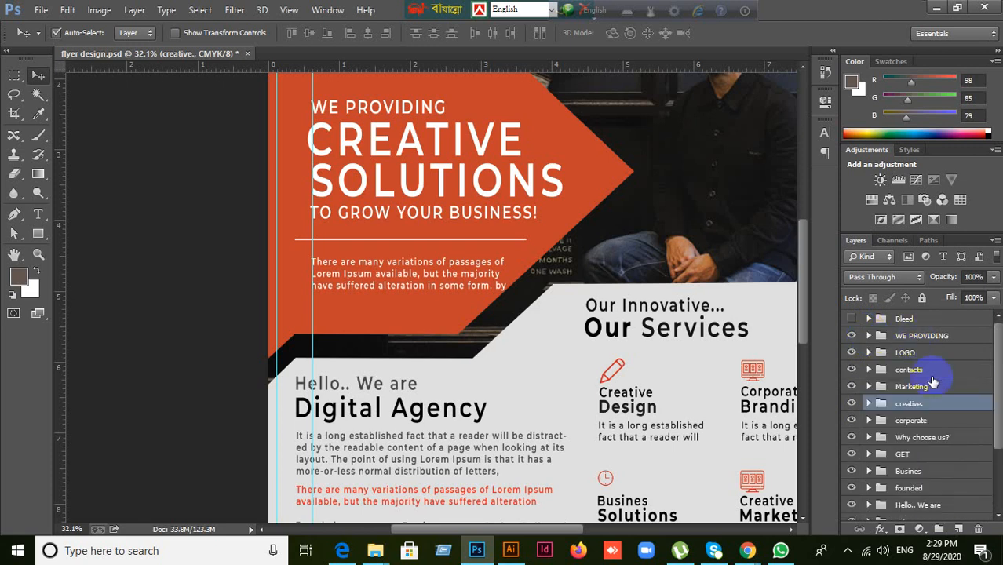
scroll(958, 481, "down", 3)
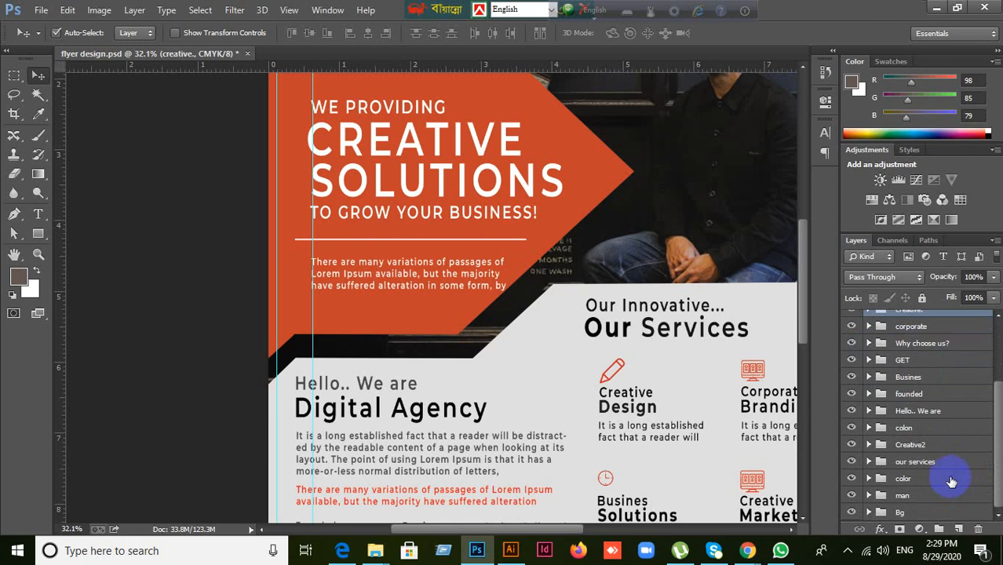
scroll(924, 431, "up", 1)
scroll(924, 430, "up", 1)
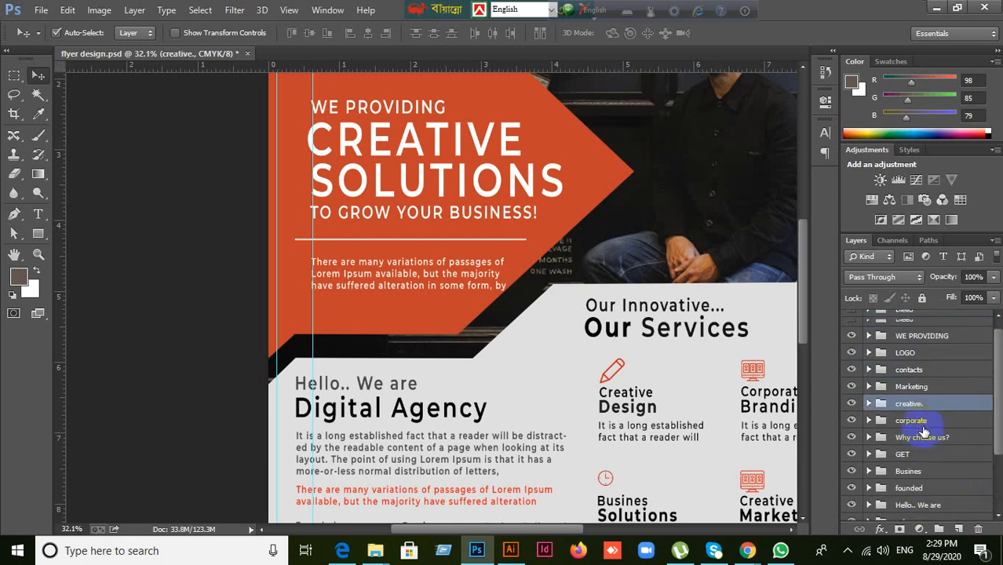
- Expand the WE PROVIDING group and examine the layers in its TEXT subgroup against the flyer's headline and services sections
left_click(869, 336)
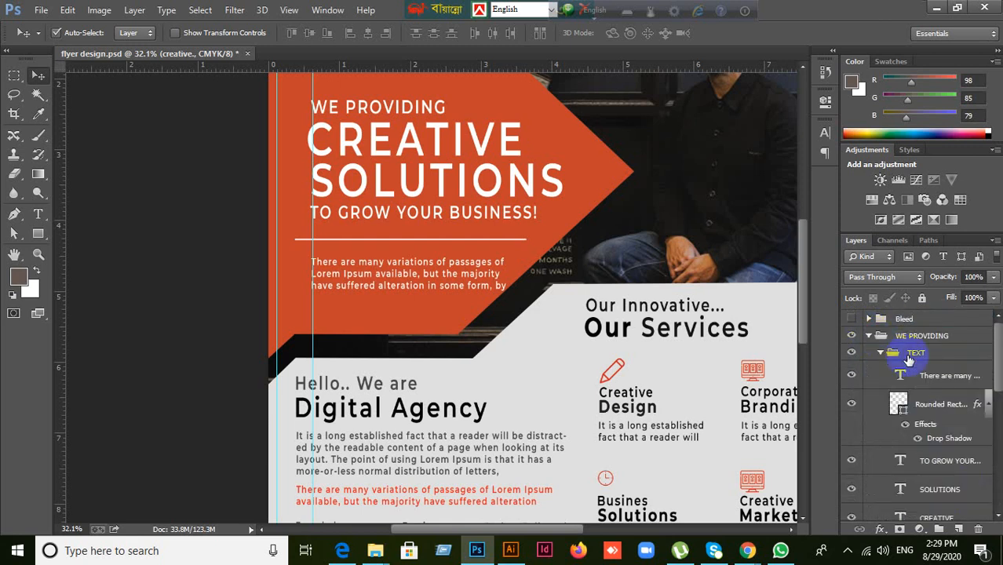
scroll(942, 443, "down", 2)
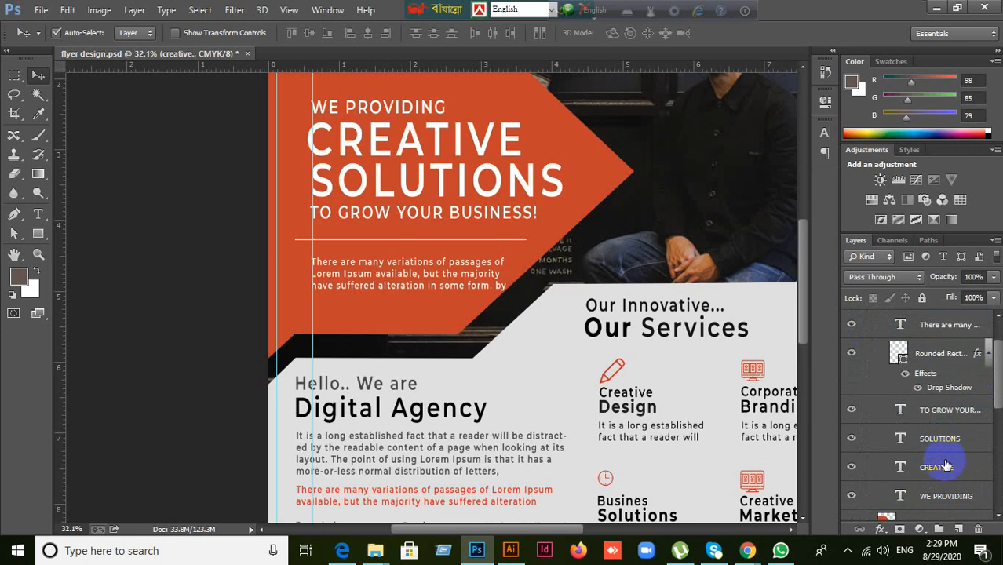
scroll(949, 471, "down", 1)
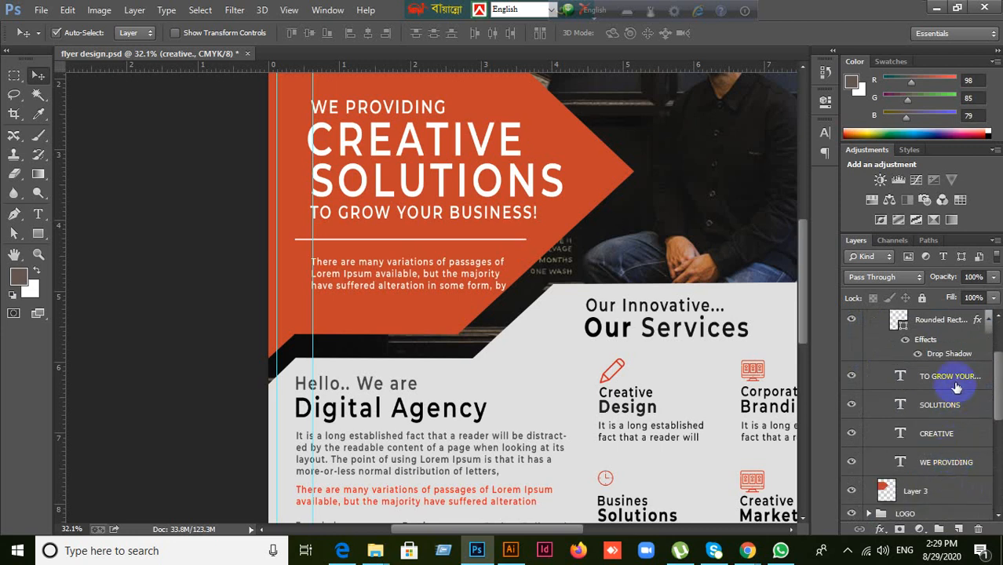
scroll(955, 387, "up", 1)
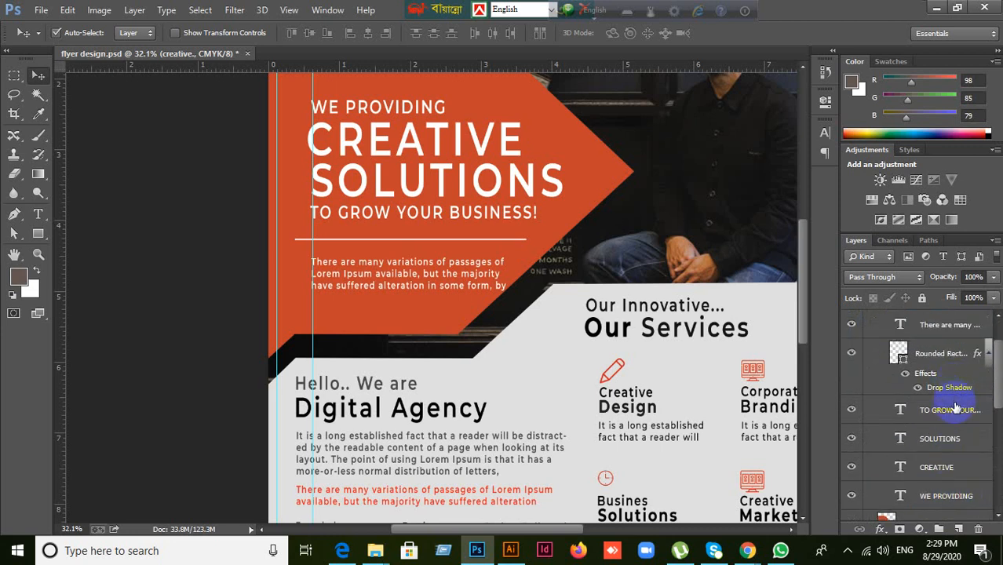
scroll(956, 407, "up", 1)
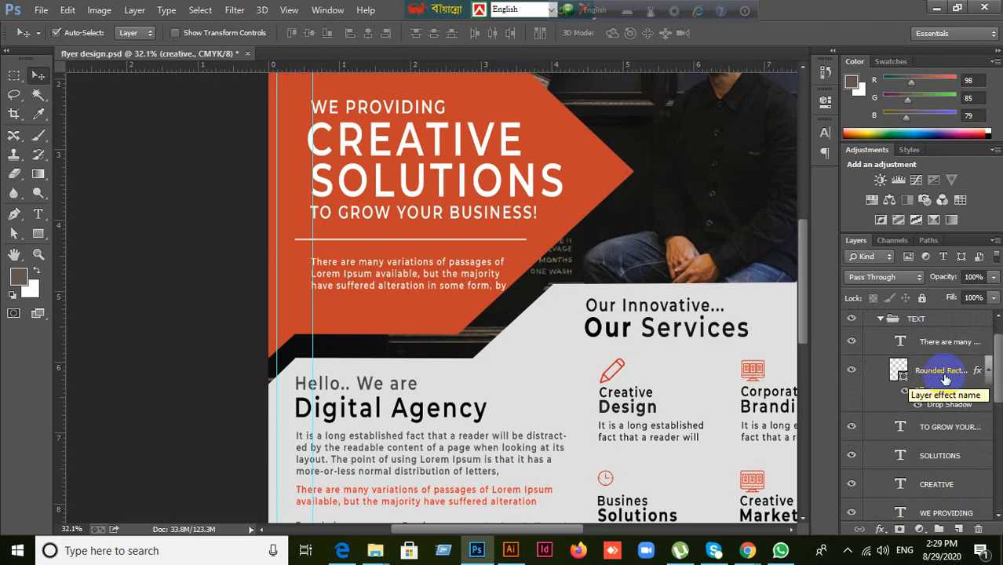
scroll(636, 404, "up", 2)
scroll(649, 407, "up", 2)
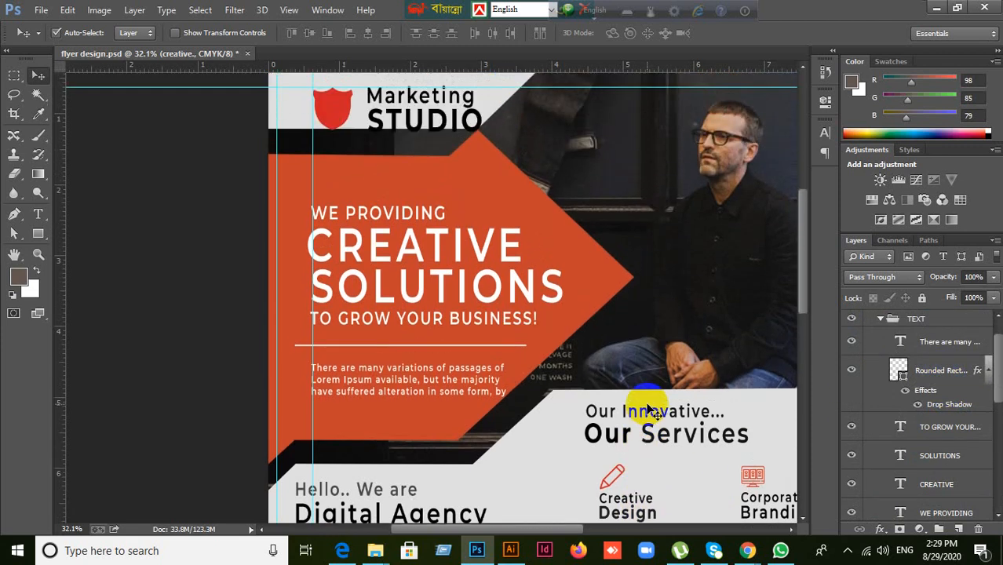
scroll(659, 396, "down", 5)
scroll(662, 399, "down", 1)
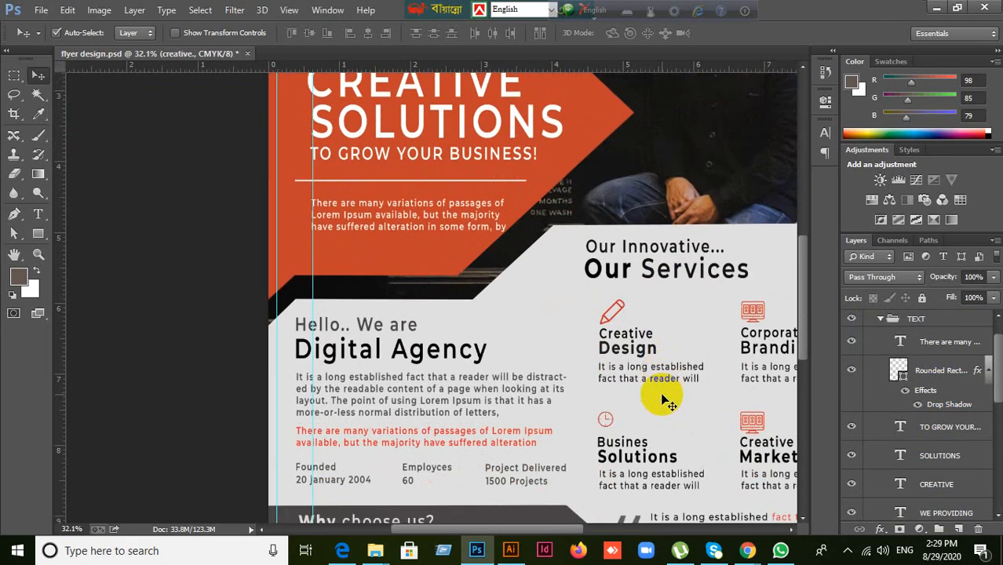
- Collapse the TEXT subgroup, select the WE PROVIDING group and review its two items, leaving the group collapsed
left_click(880, 321)
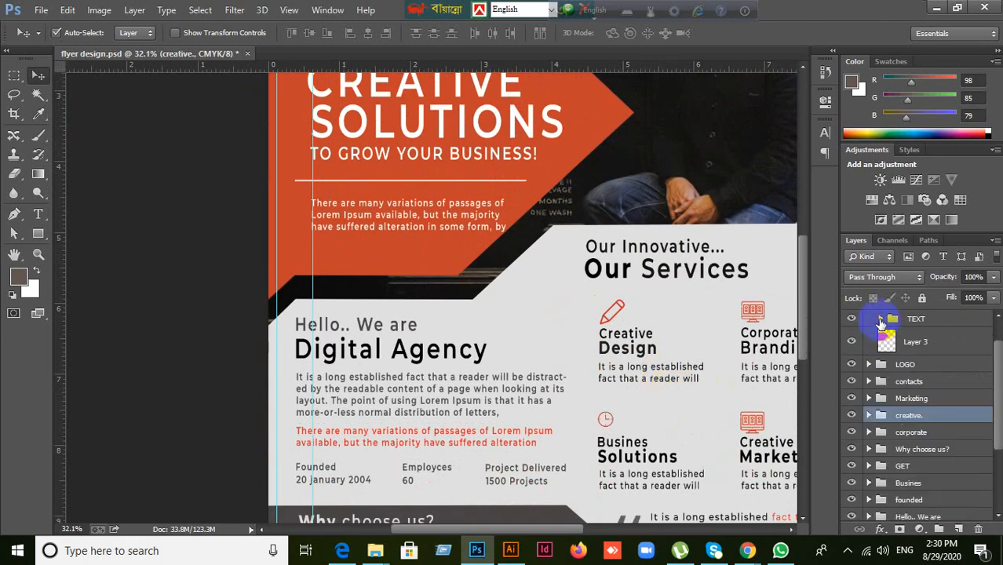
scroll(882, 328, "up", 2)
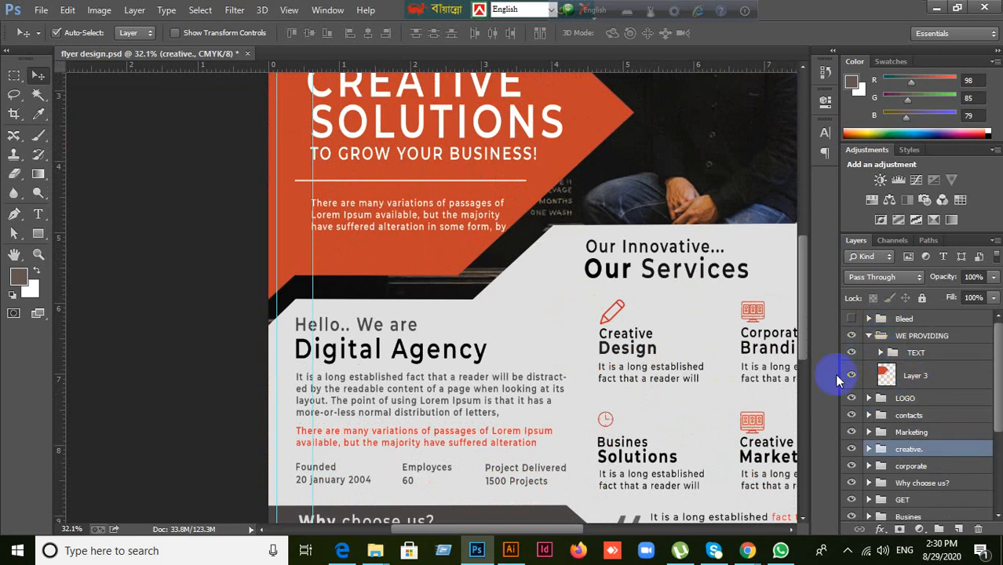
left_click(869, 336)
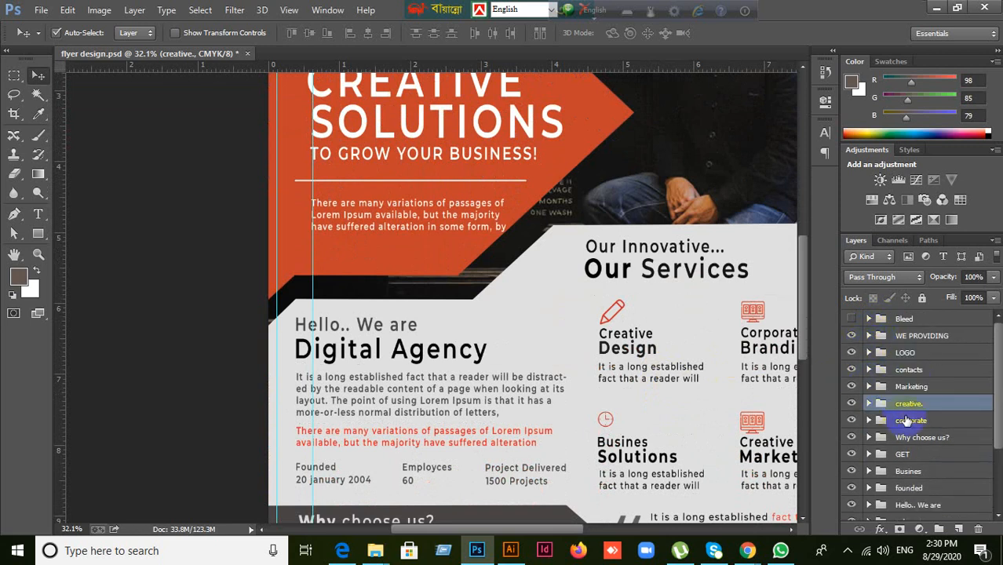
left_click(920, 337)
left_click(869, 336)
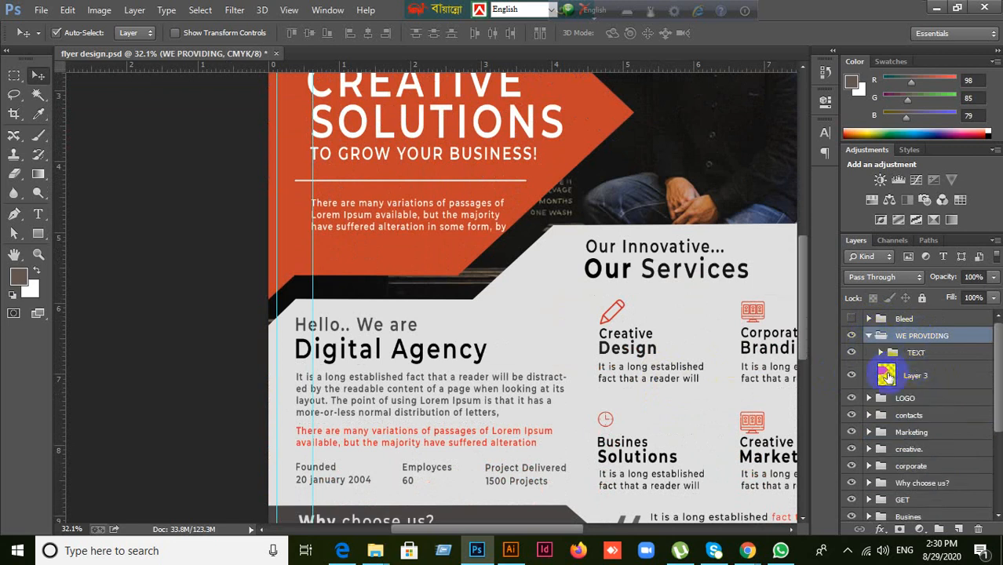
left_click_drag(920, 362, 885, 351)
left_click(870, 337)
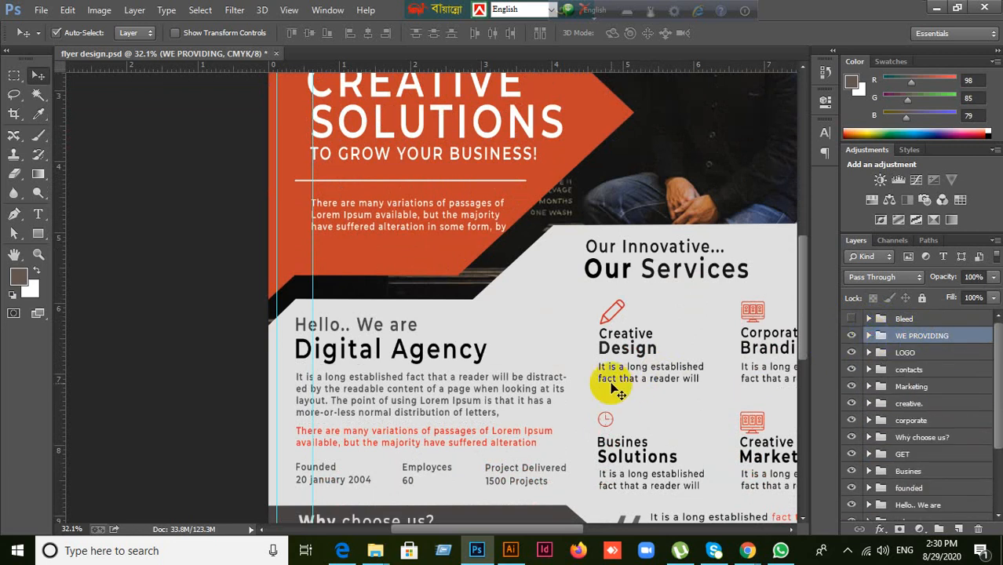
- Select the Digital Agency heading, check the participants in the Google Meet call and return to the flyer in Photoshop
left_click(438, 353)
mouse_move(734, 547)
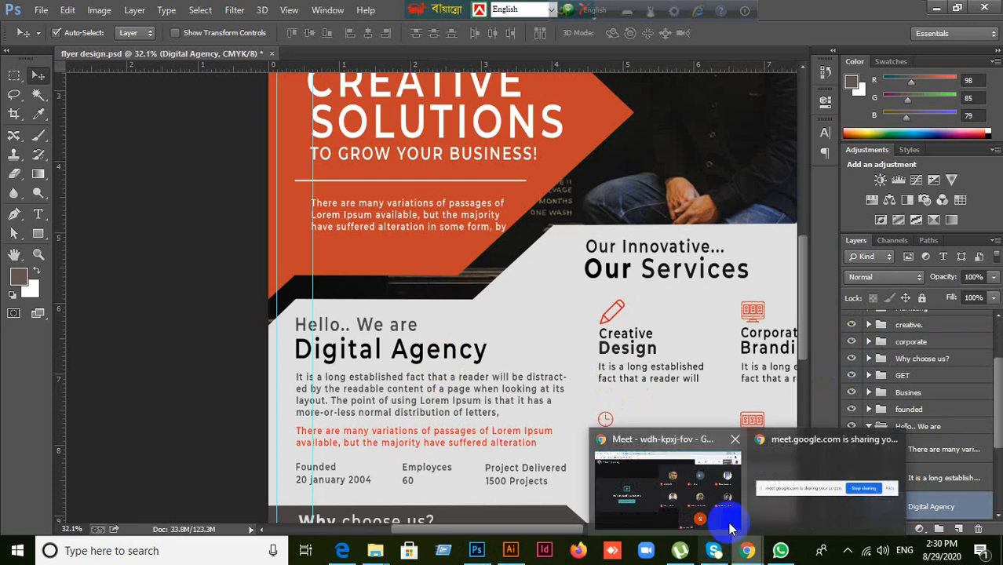
left_click(691, 485)
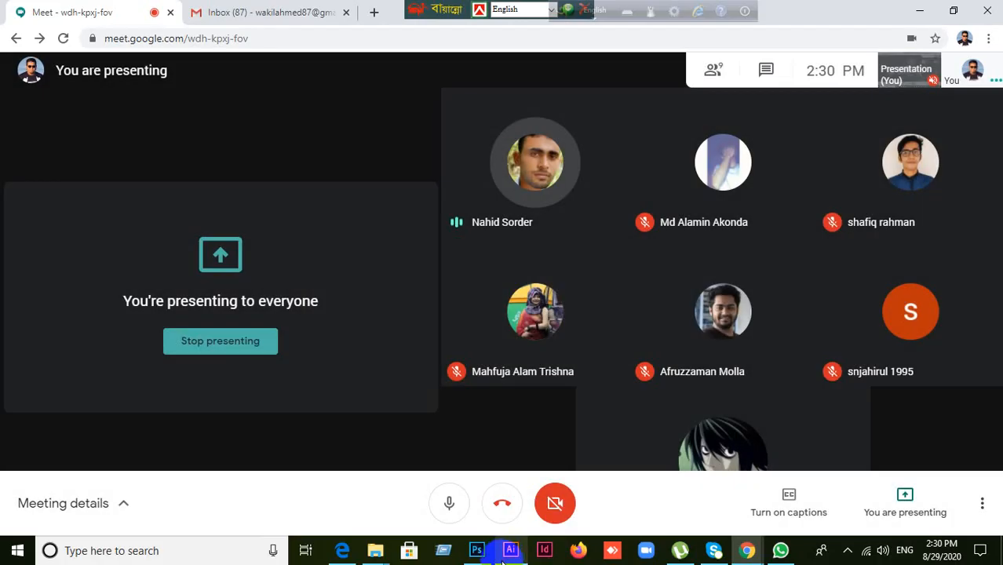
left_click(476, 550)
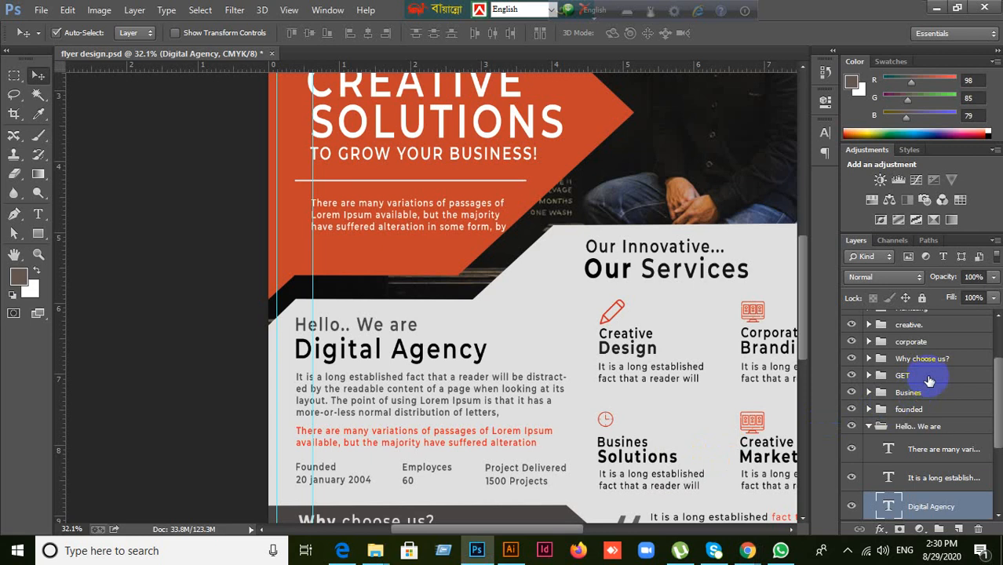
- Expand the WE PROVIDING group and its TEXT subgroup and look through their layers and the groups below
scroll(939, 388, "up", 2)
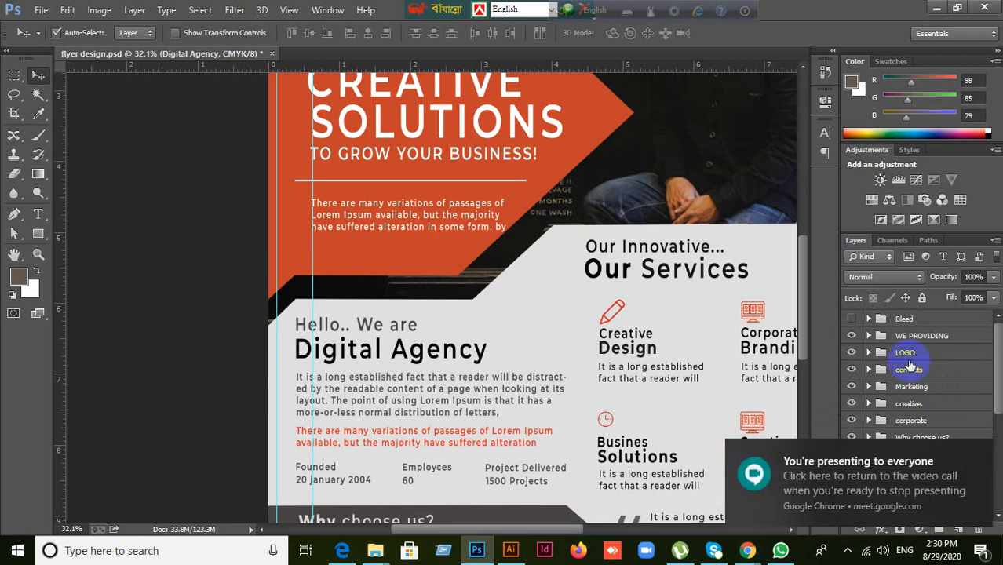
scroll(444, 179, "up", 2)
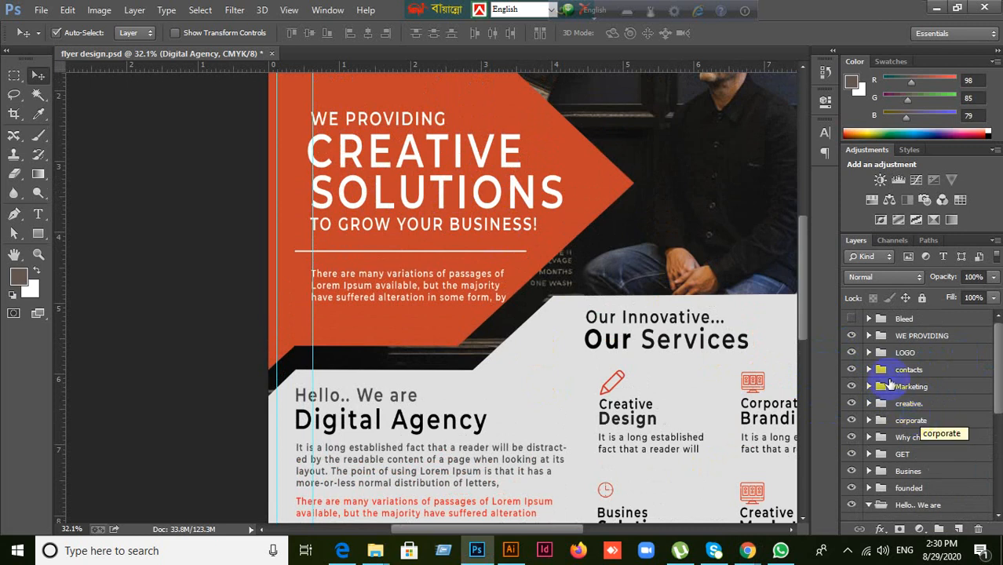
left_click(869, 335)
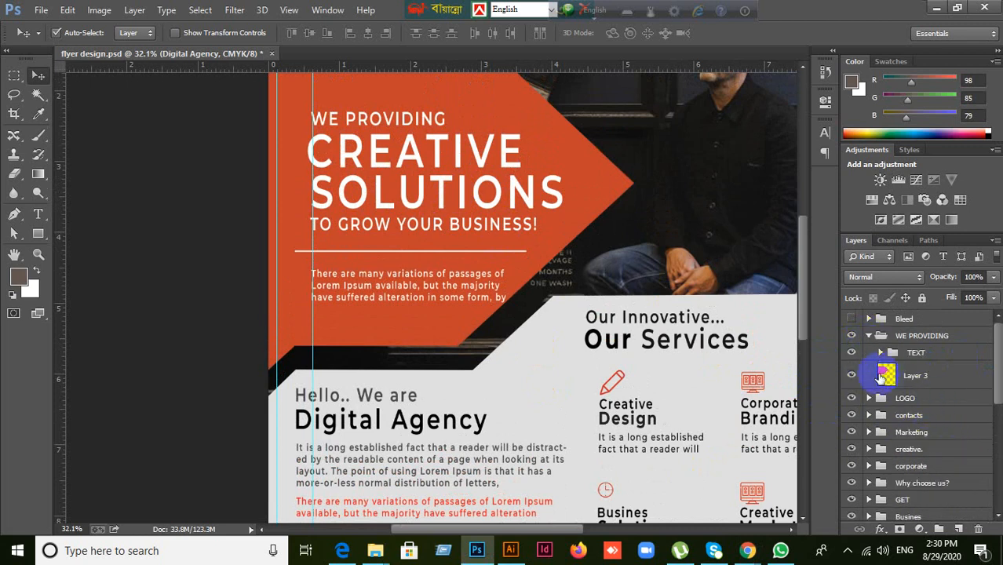
left_click(881, 354)
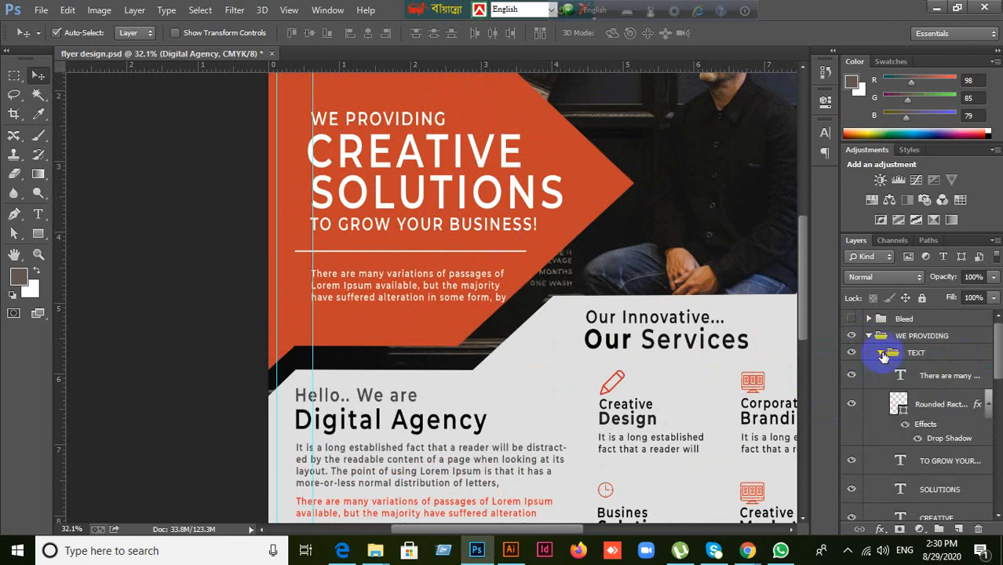
scroll(940, 416, "down", 3)
scroll(942, 436, "down", 3)
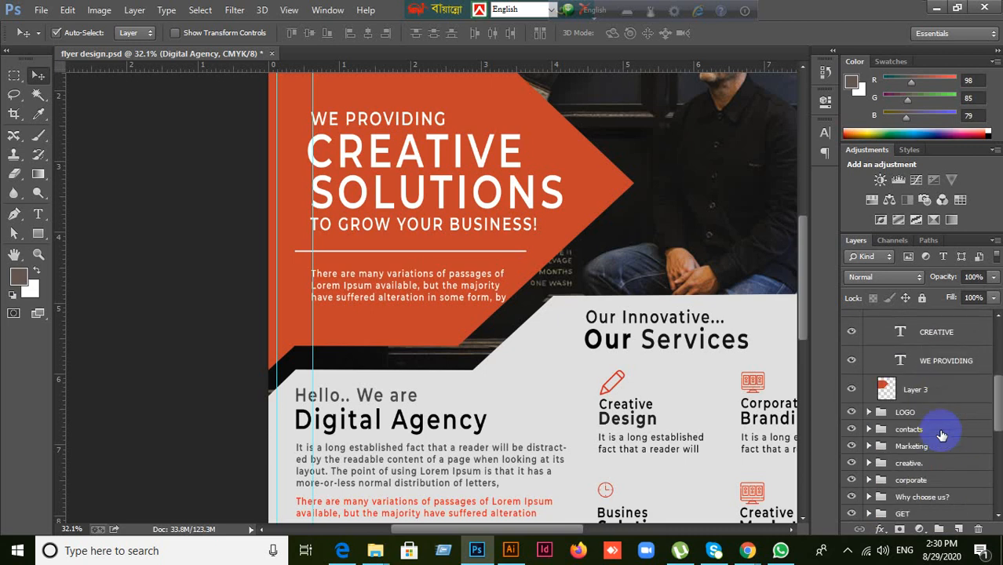
scroll(946, 444, "down", 3)
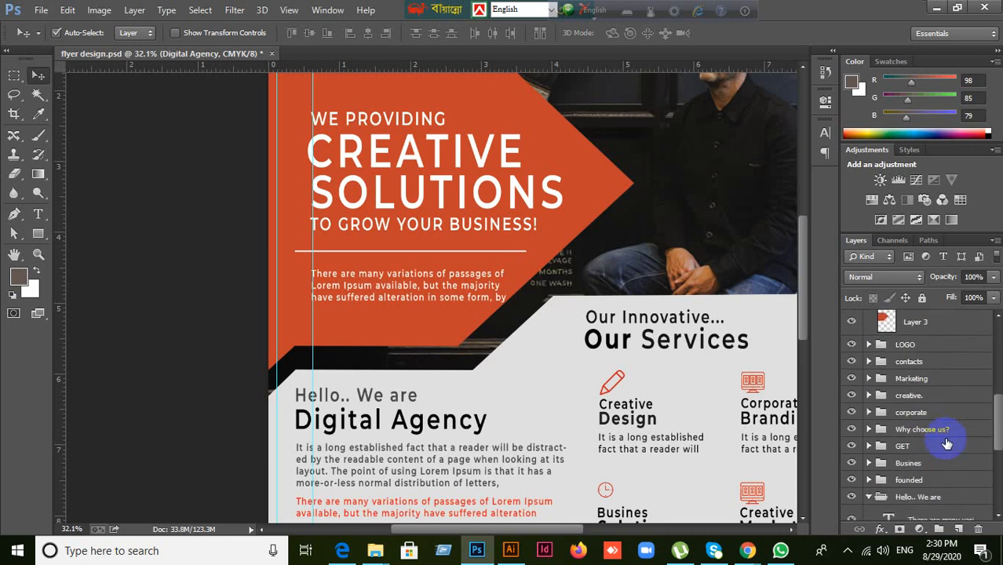
- Examine the layers of the corporate group and its Corporate.text.icon subgroup, and collapse the corporate and WE PROVIDING groups
scroll(946, 445, "down", 1)
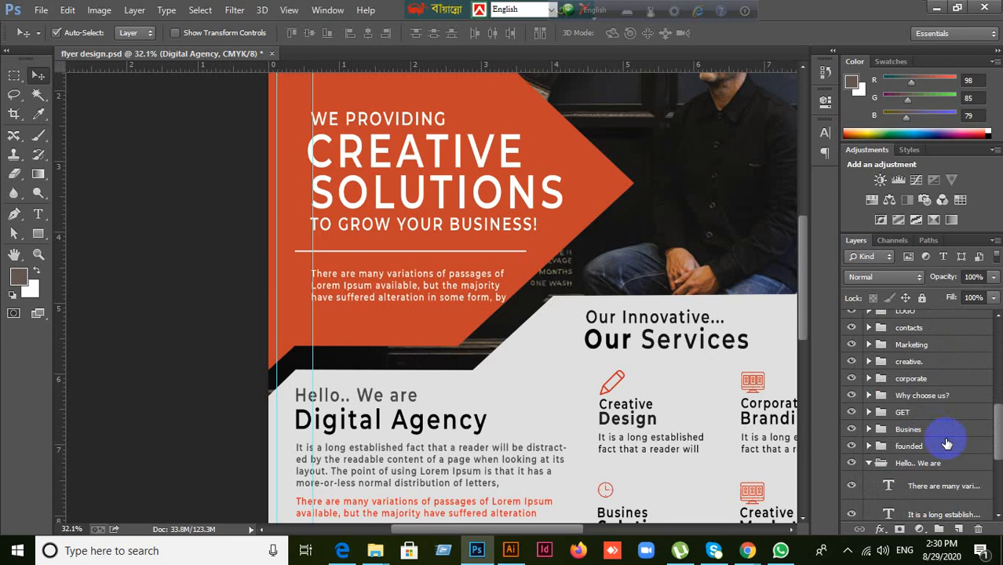
left_click(868, 378)
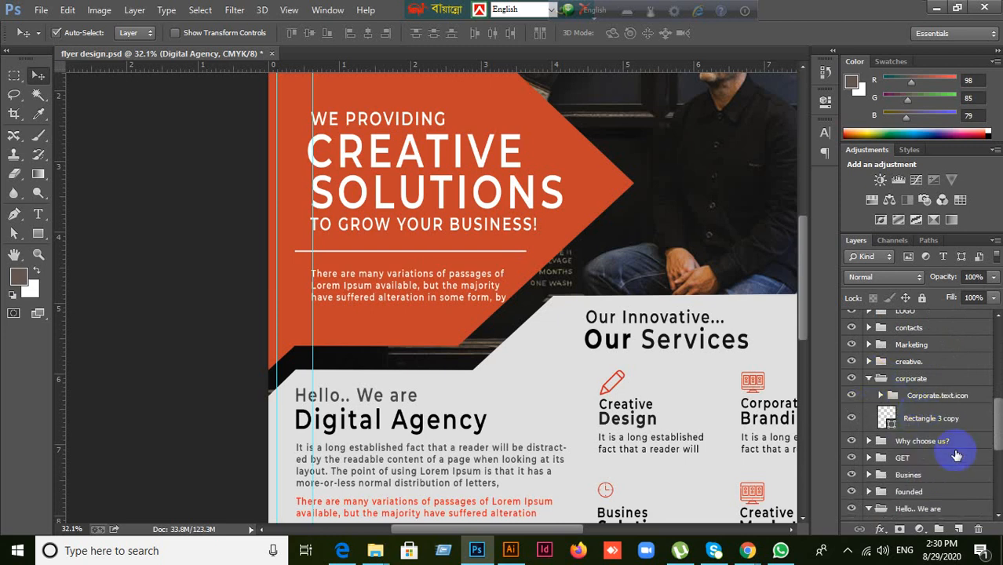
left_click(881, 395)
scroll(957, 467, "down", 1)
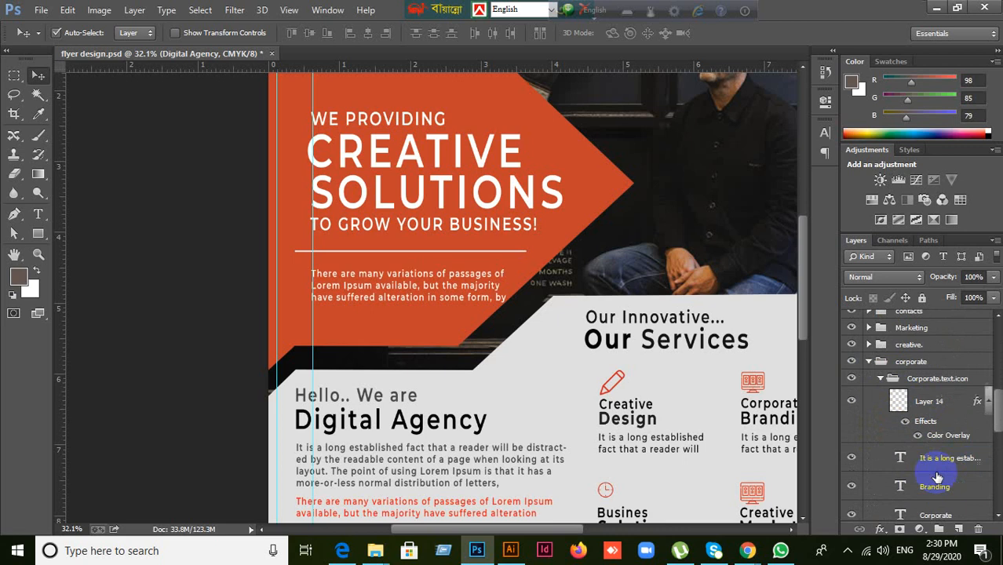
scroll(939, 476, "down", 3)
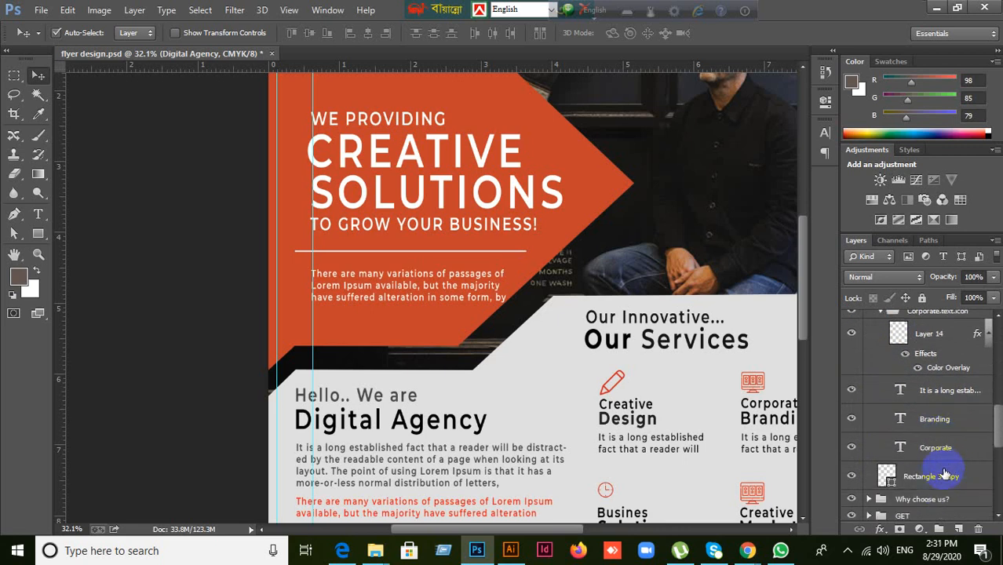
scroll(951, 468, "up", 5)
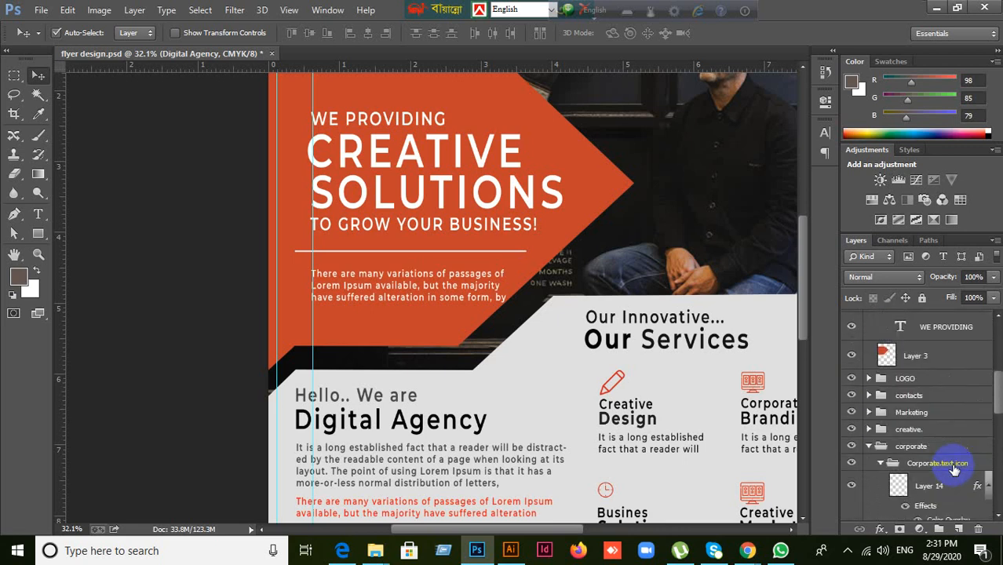
left_click(870, 446)
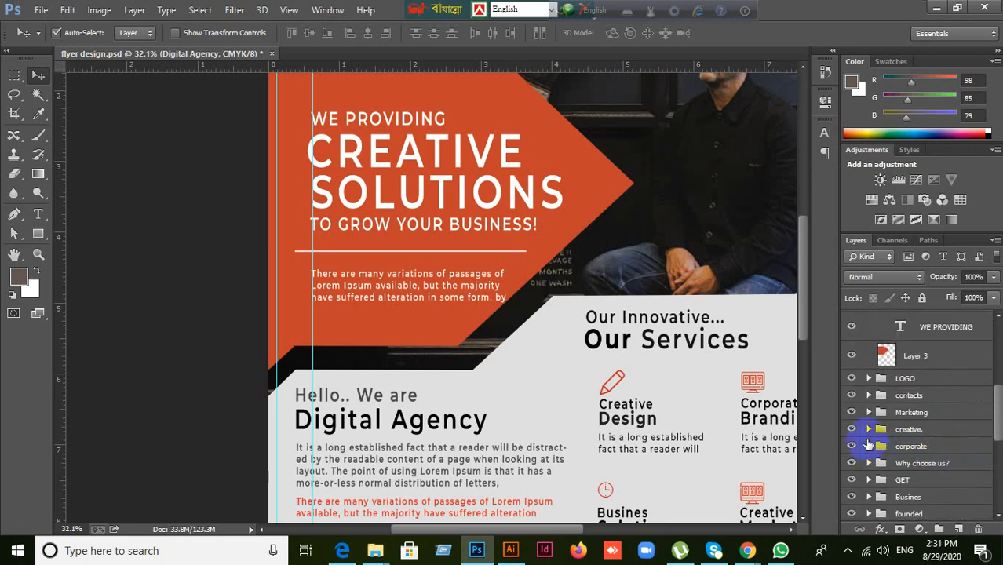
scroll(876, 439, "up", 5)
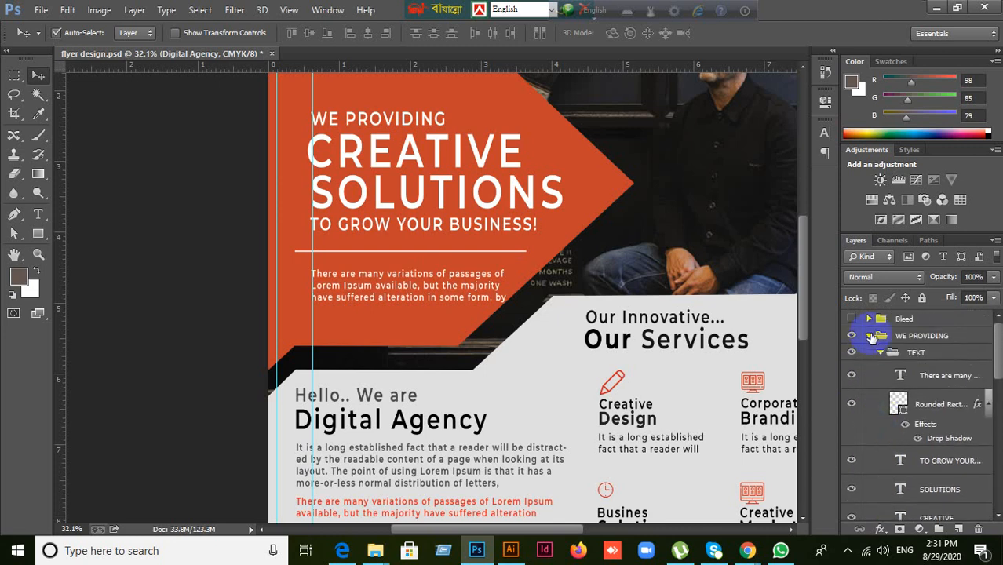
left_click(868, 335)
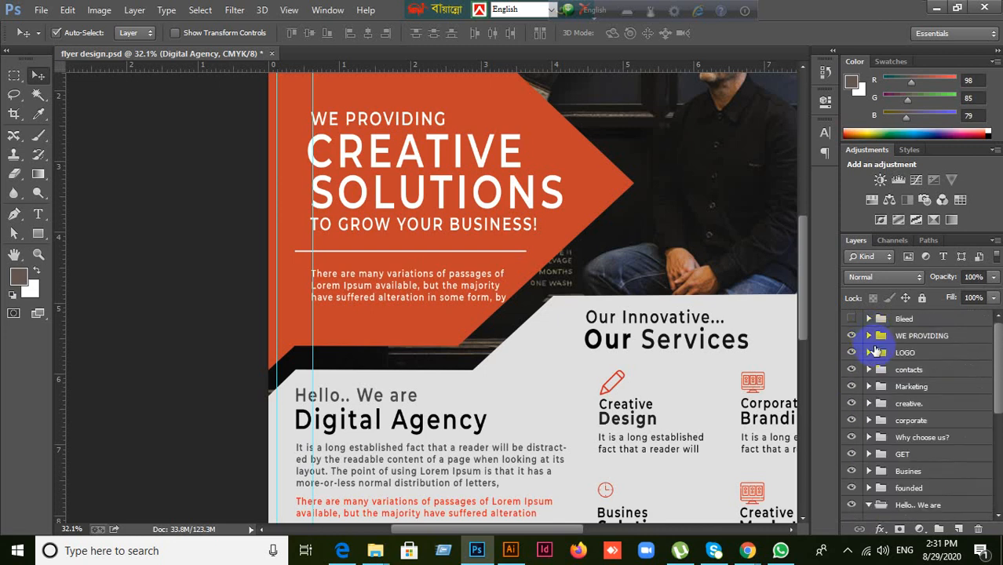
- Go to the PSD Flyer Practice folder inside Flyer For Student Practice and open its Flyer GD-480 file in Photoshop
left_click(936, 7)
left_click(917, 11)
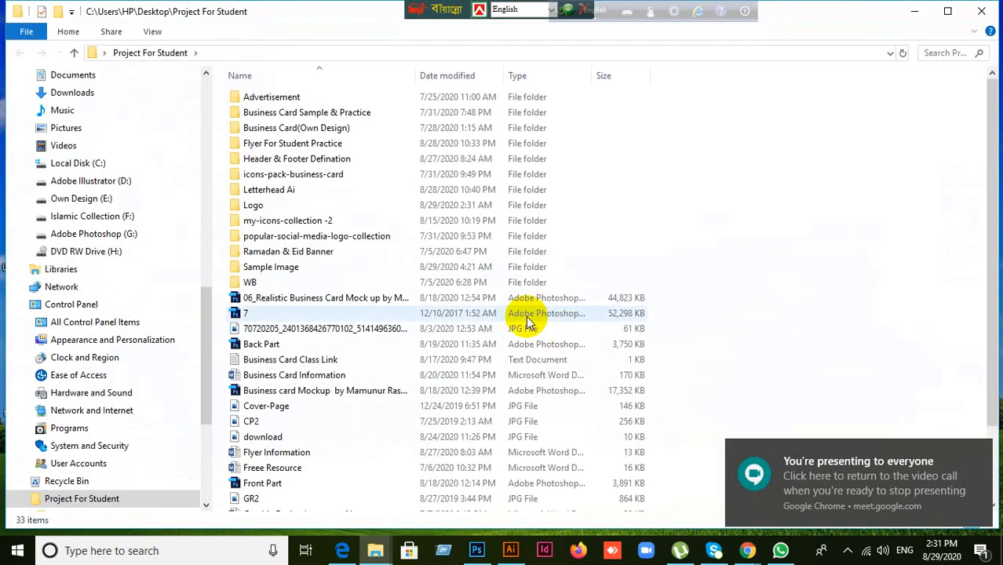
left_click(306, 148)
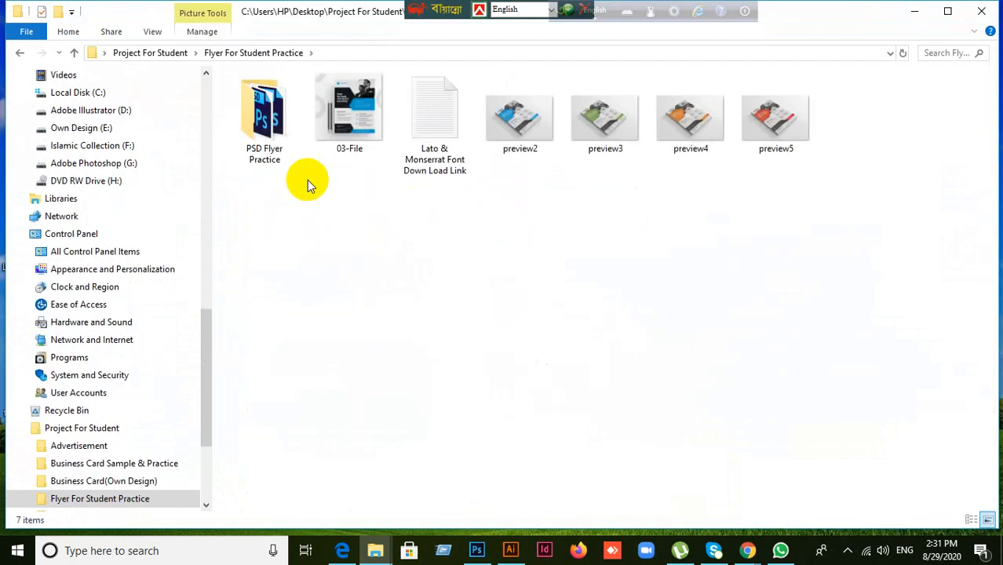
left_click(267, 149)
double_click(267, 149)
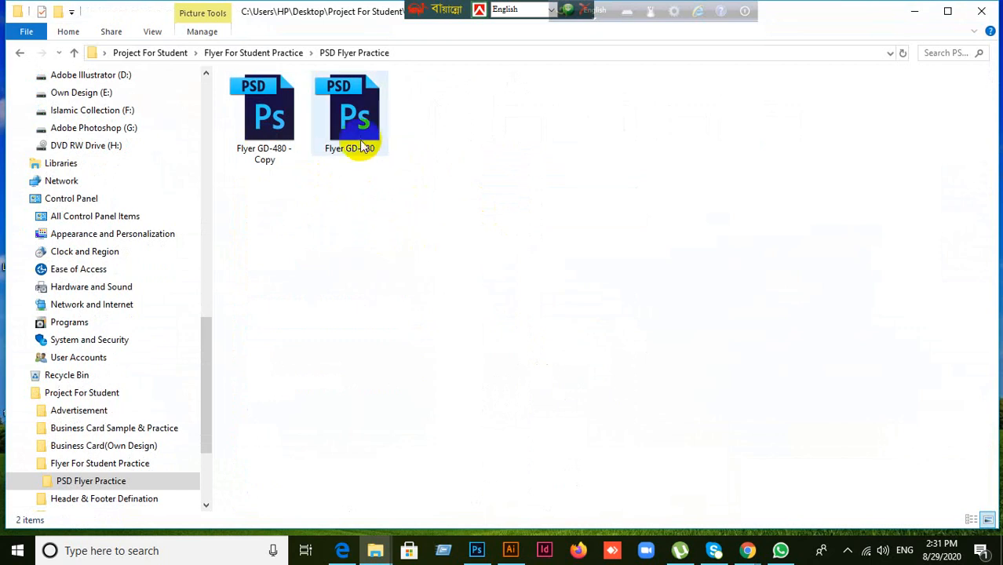
left_click_drag(350, 142, 909, 405)
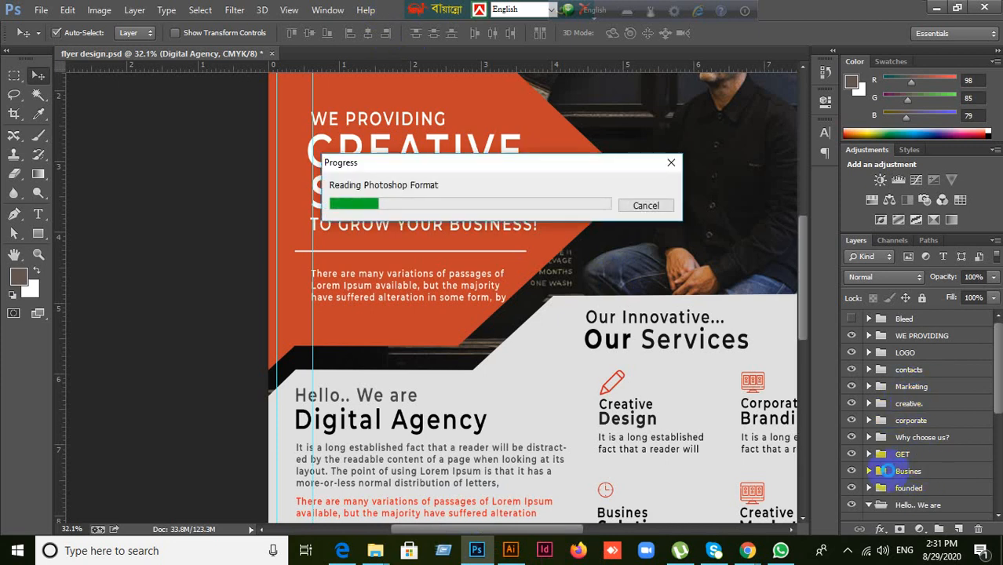
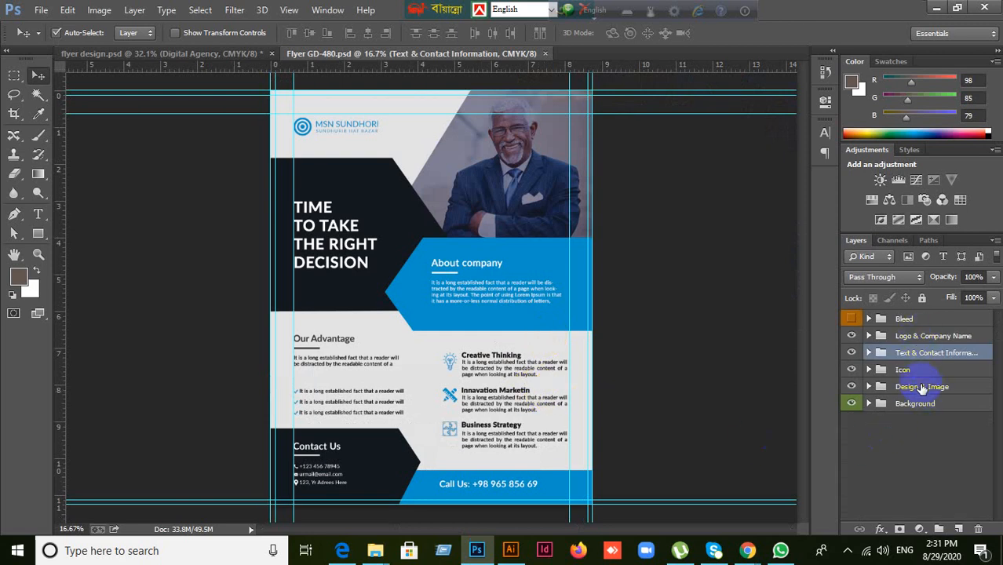
- Review the Design & Image, Icon, Text & Contact Information and Logo & Company Name groups in Flyer GD-480, and close the file
left_click(930, 389)
left_click(917, 371)
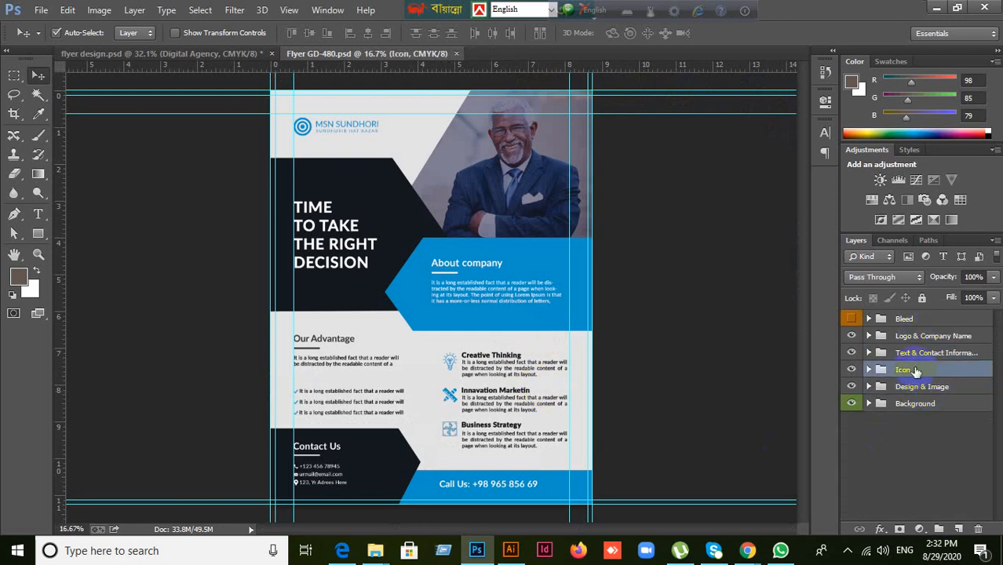
left_click(907, 354)
left_click(903, 338)
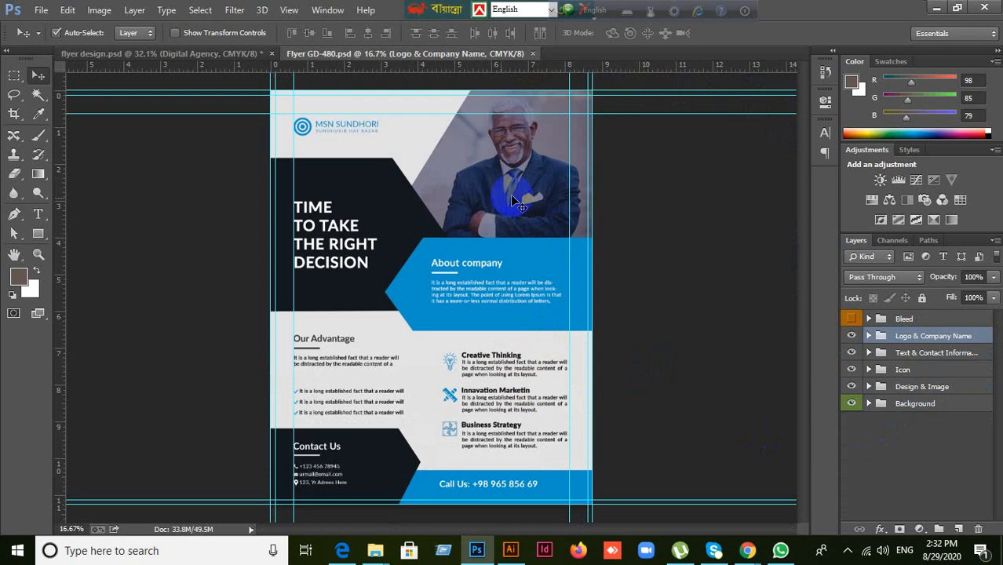
left_click(532, 55)
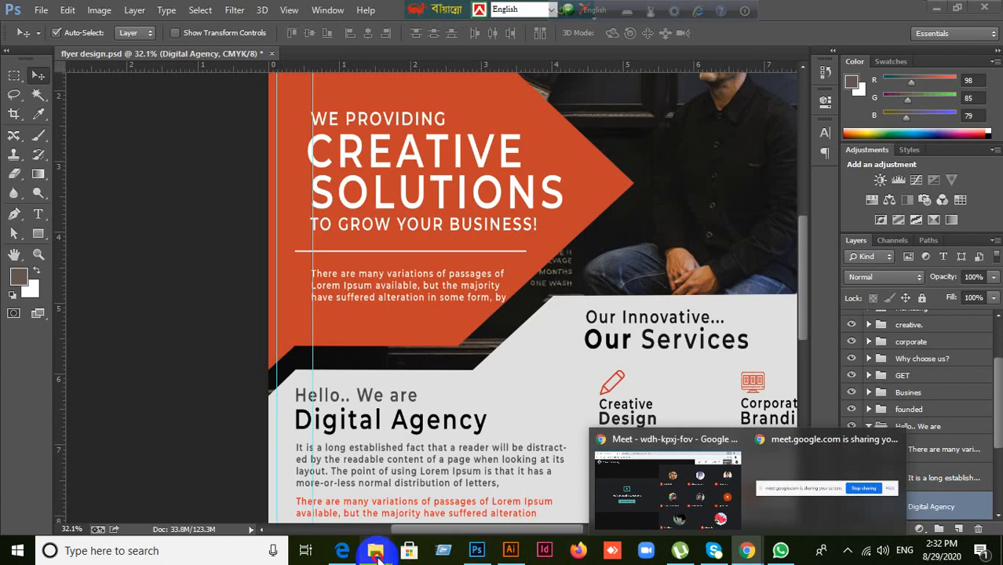
- Return to the PSD Flyer Practice folder in File Explorer, copy the Flyer GD-480 file and close the folder window
mouse_move(375, 550)
left_click(486, 512)
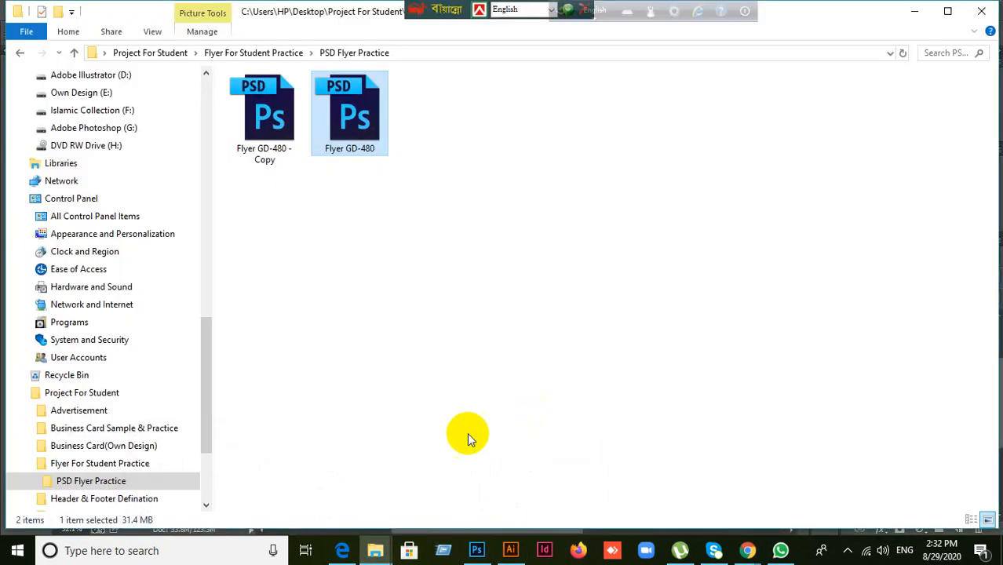
double_click(381, 99)
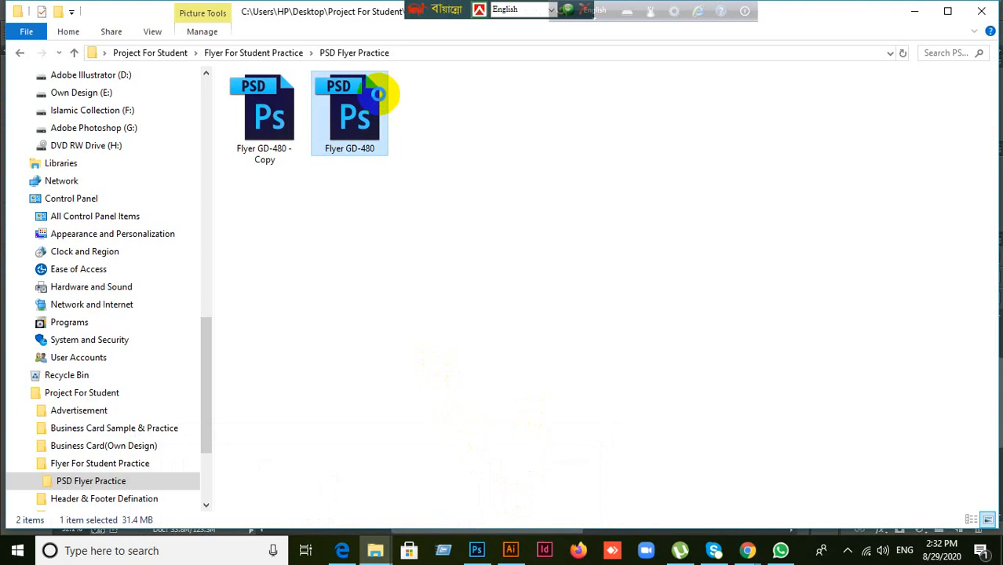
right_click(380, 96)
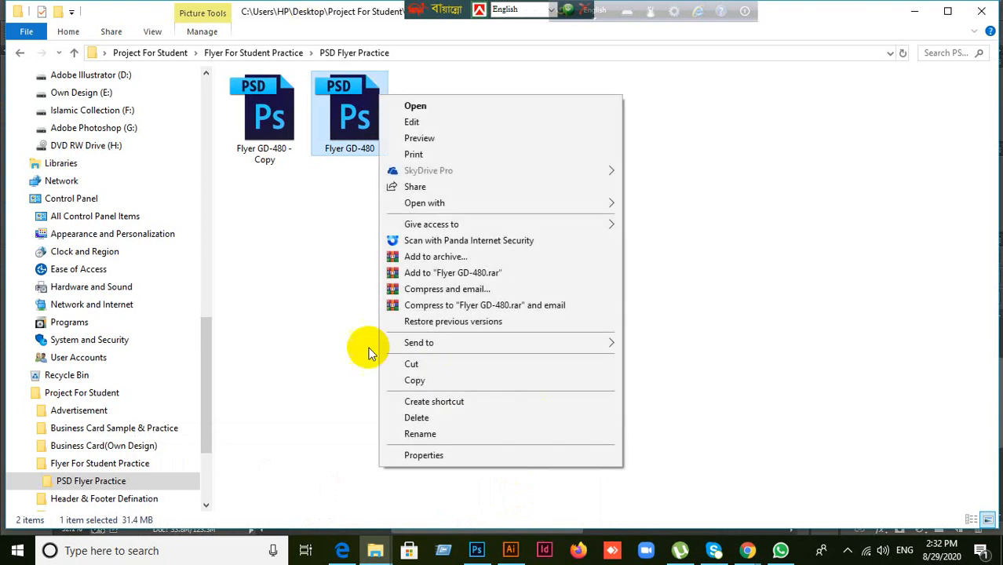
left_click(414, 381)
left_click(590, 288)
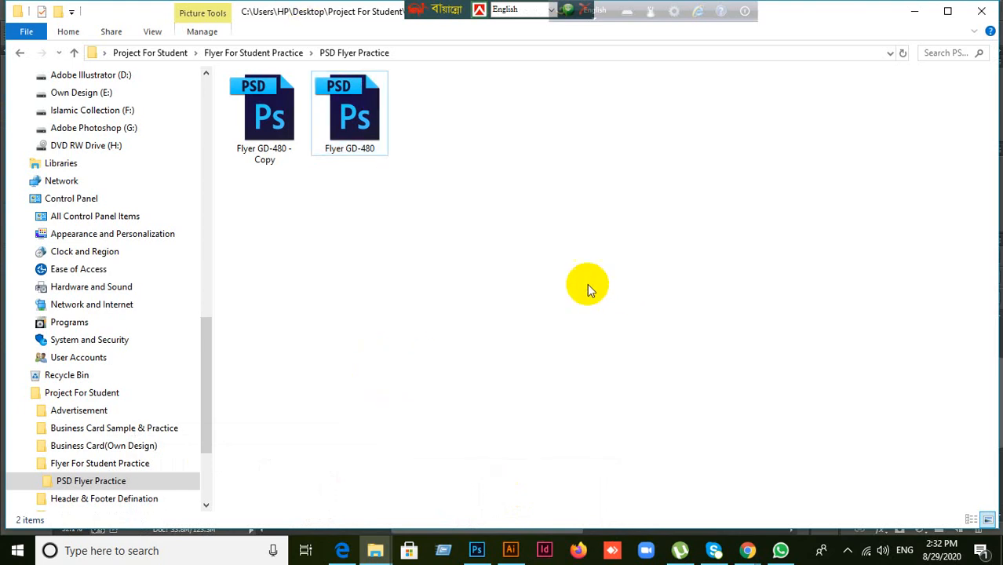
left_click(981, 11)
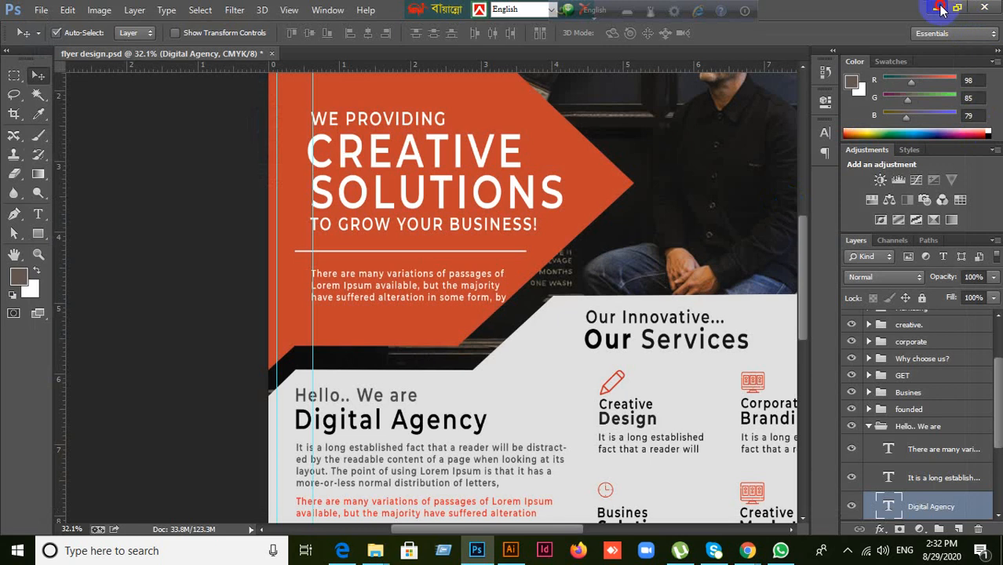
- Minimize Photoshop and paste the copied Flyer GD-480 file onto the desktop
left_click(937, 8)
right_click(539, 161)
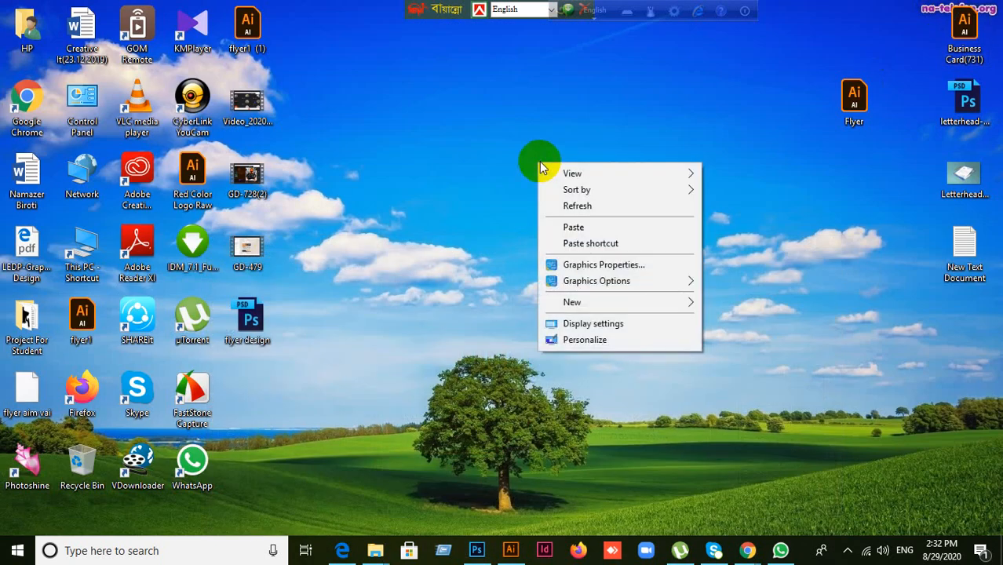
left_click(578, 224)
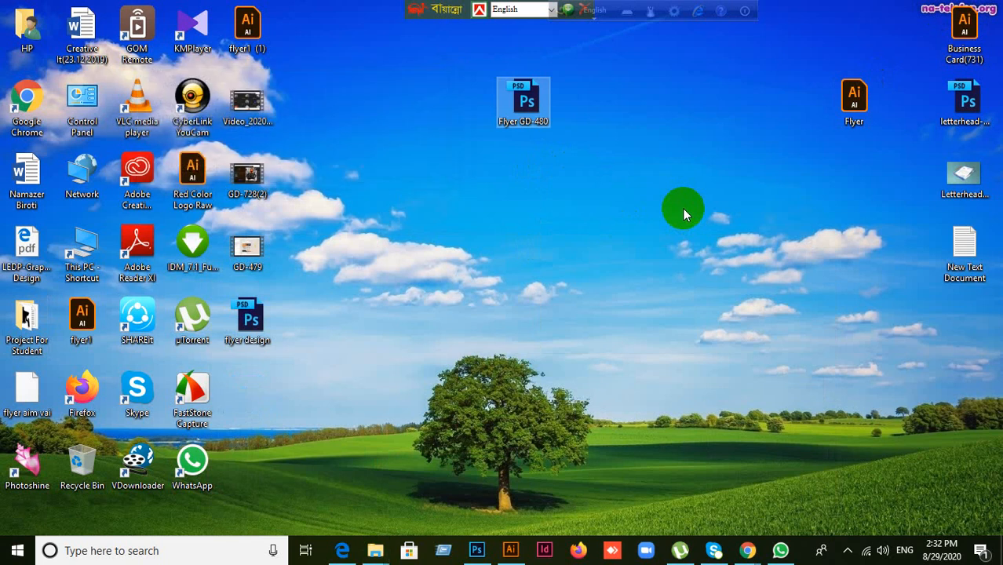
left_click(682, 208)
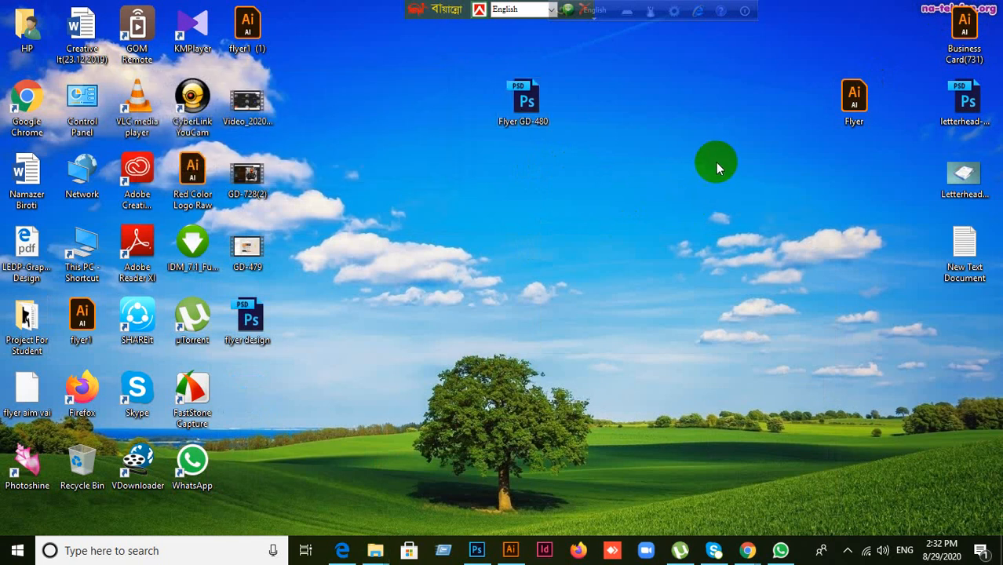
- Switch to WhatsApp and start attaching a file in the Shariatpur GD-480@(2:00pm) group chat
left_click(782, 551)
scroll(673, 347, "up", 3)
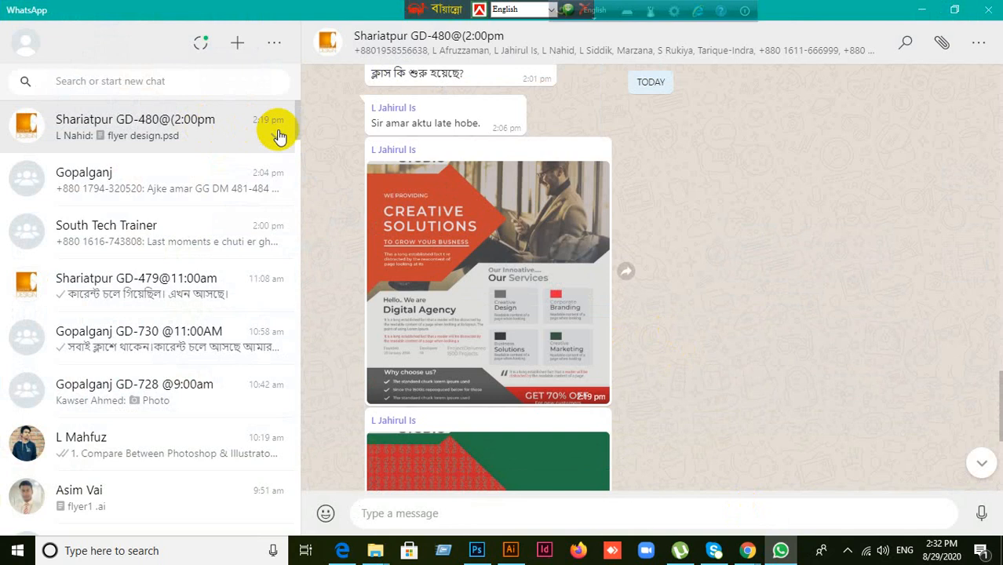
scroll(959, 170, "down", 4)
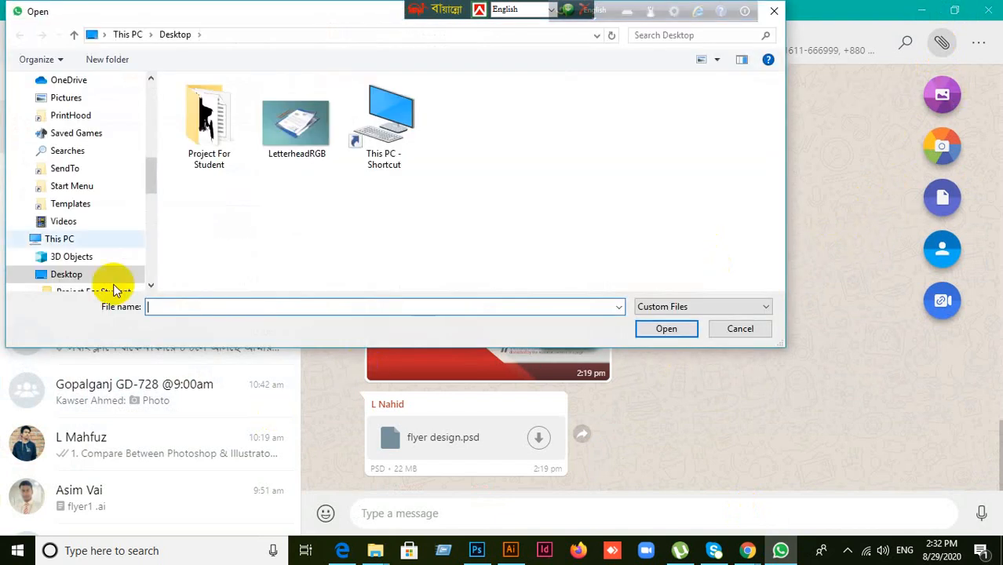
- Browse to the top-level Desktop location in the file picker and set the file type filter to All Files
scroll(39, 154, "up", 2)
scroll(60, 152, "up", 6)
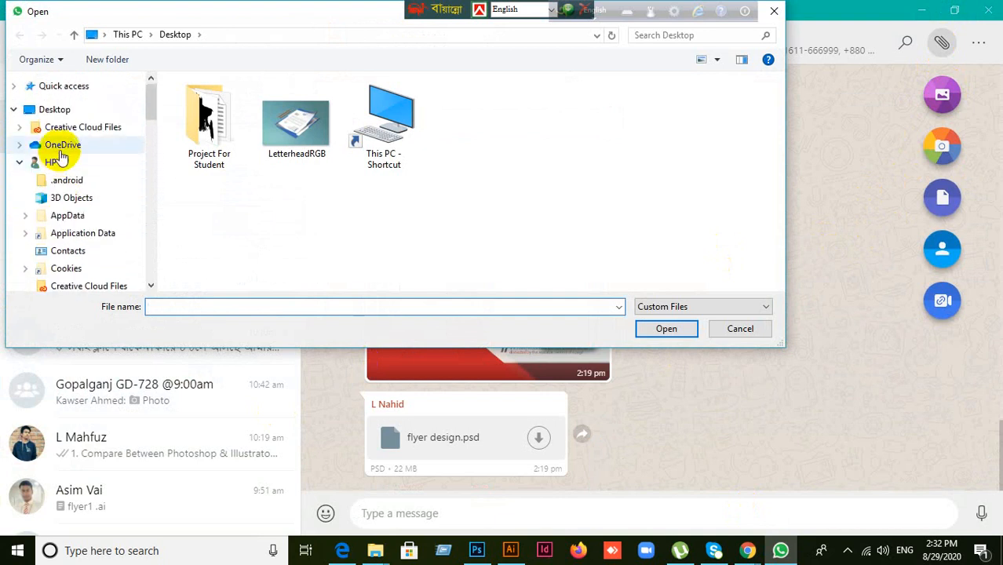
left_click(57, 111)
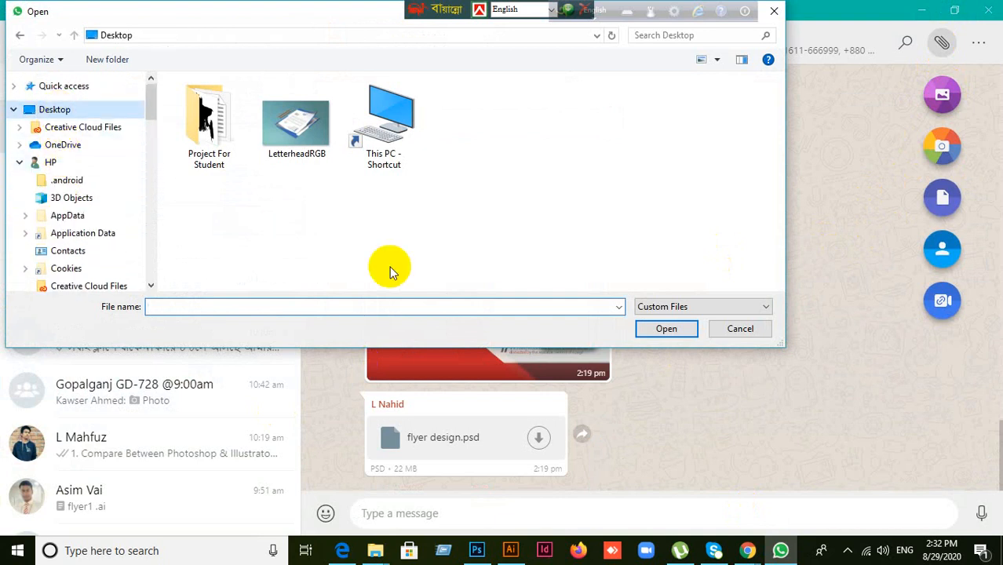
left_click(732, 308)
left_click(683, 329)
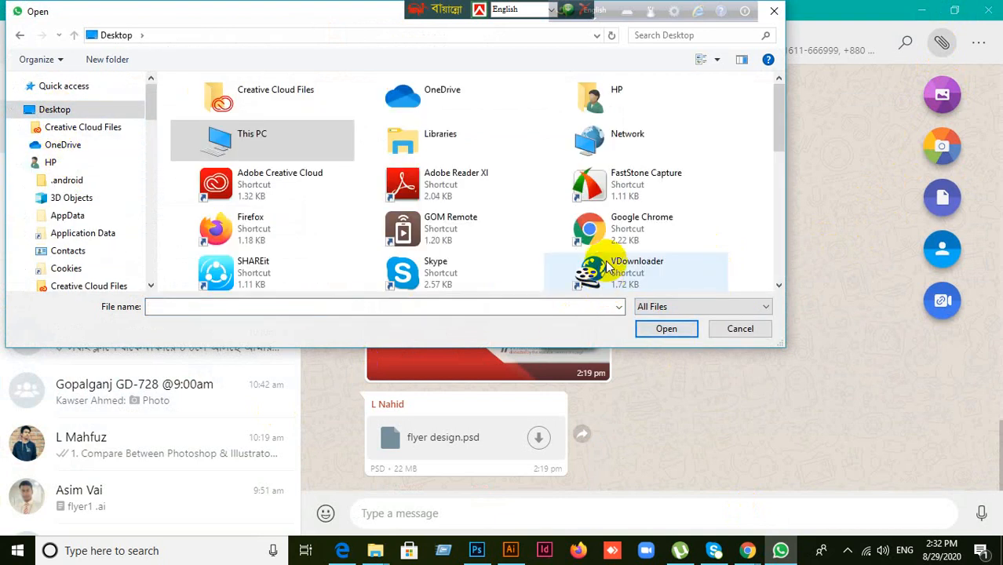
scroll(620, 243, "down", 2)
scroll(667, 251, "down", 4)
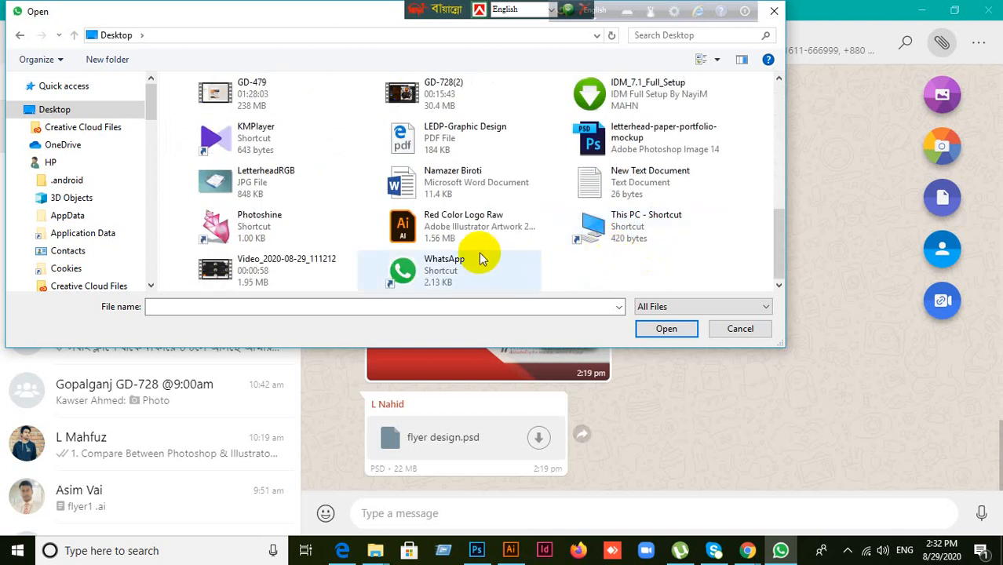
scroll(477, 257, "up", 5)
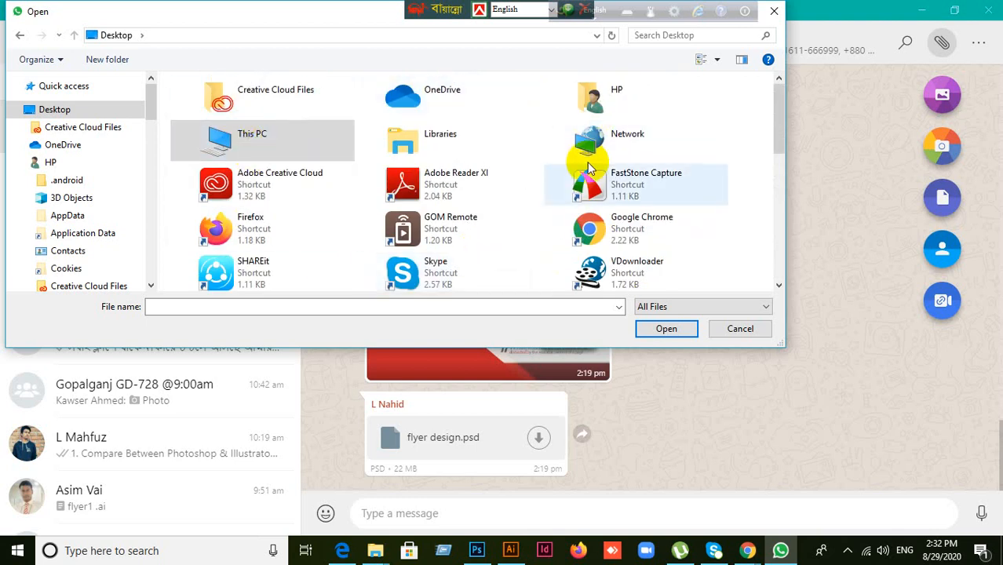
scroll(654, 248, "down", 1)
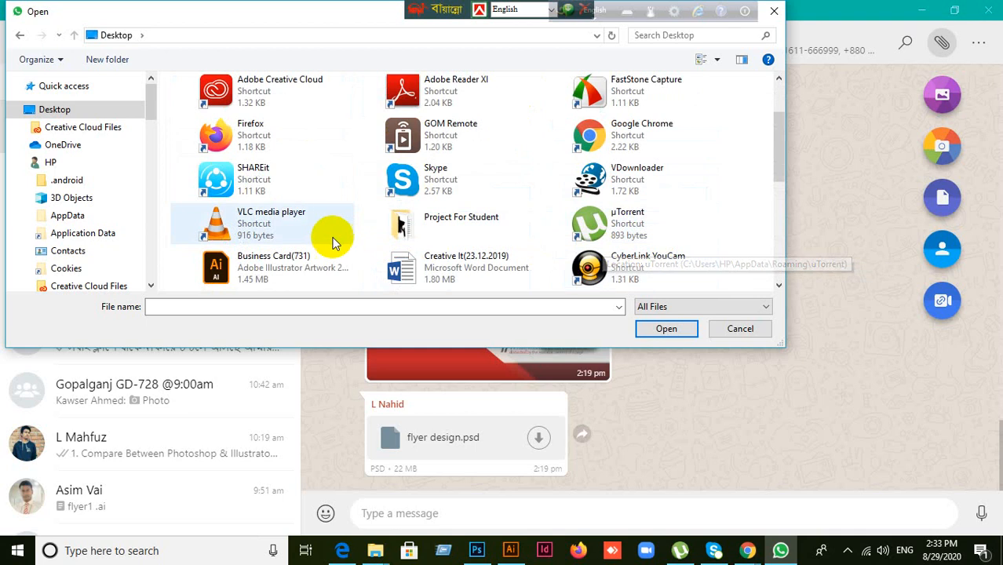
scroll(337, 235, "down", 3)
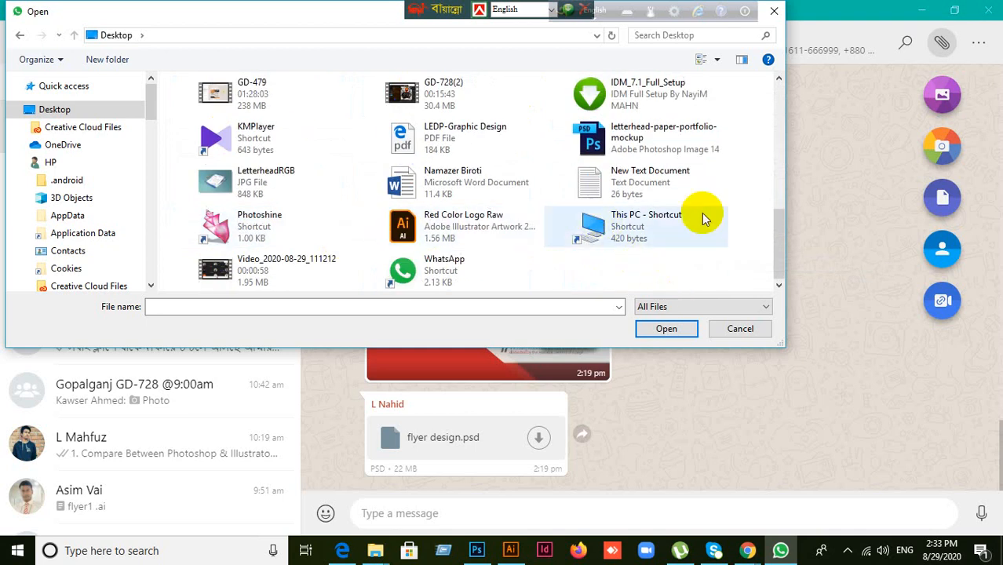
scroll(557, 272, "up", 5)
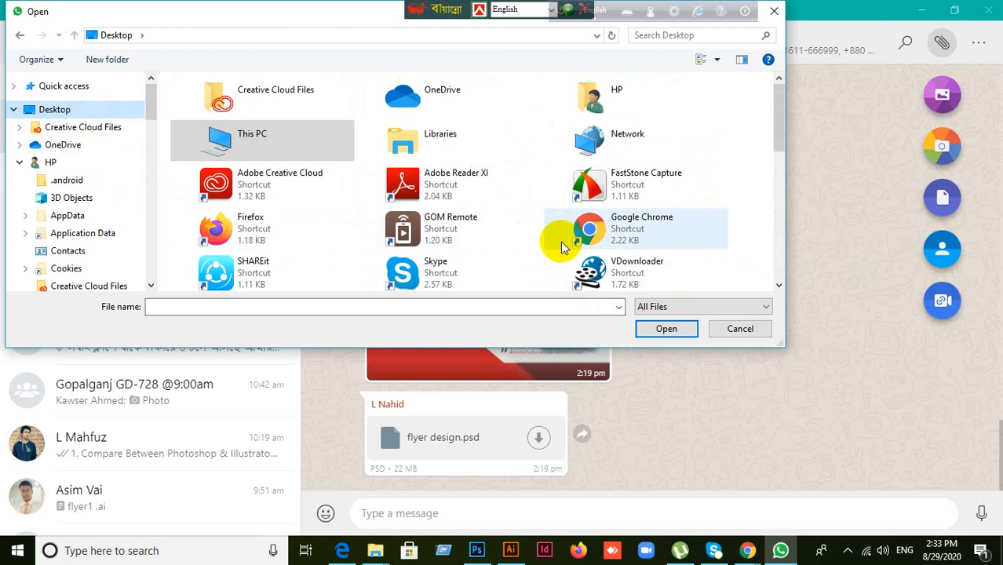
double_click(112, 111)
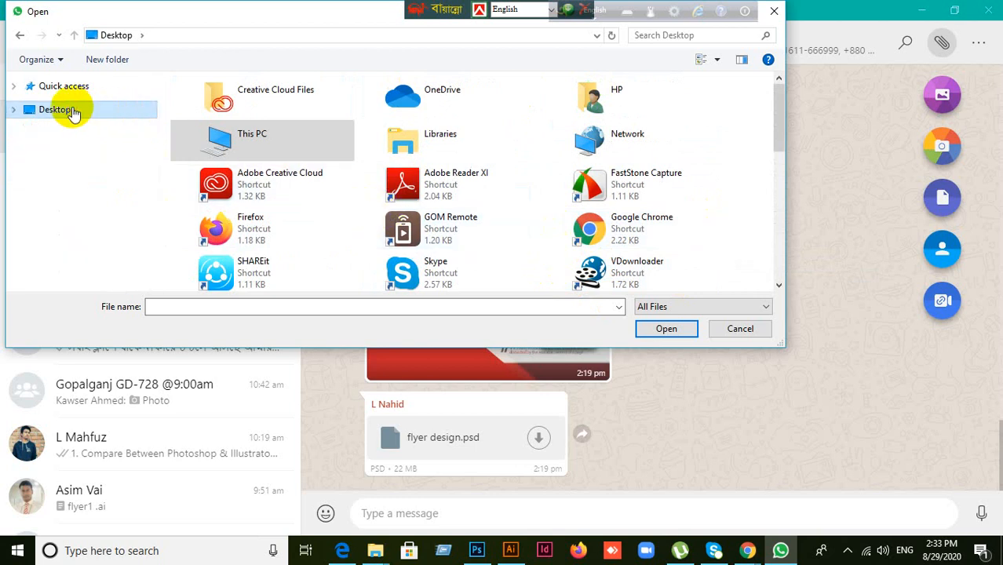
left_click(740, 330)
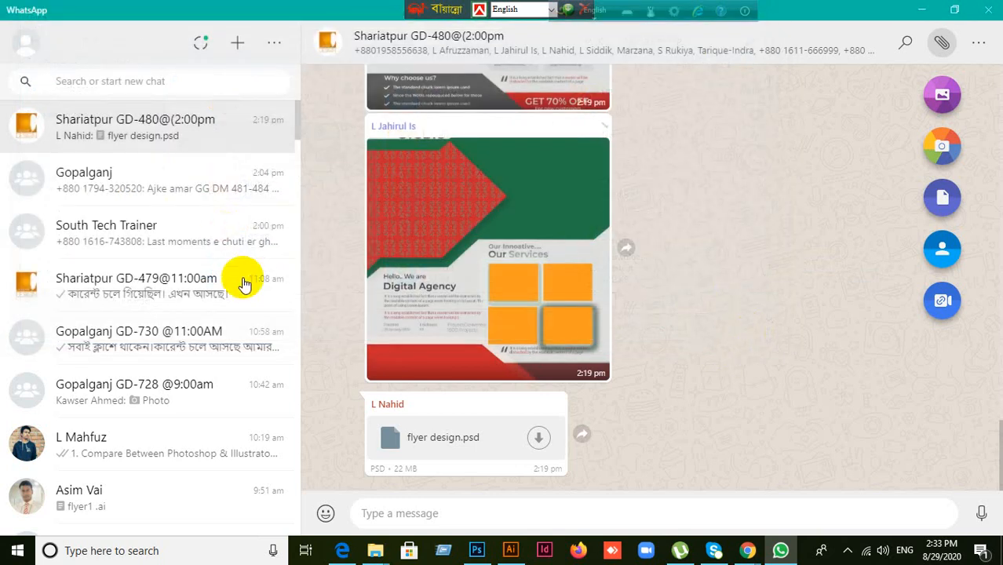
left_click(946, 44)
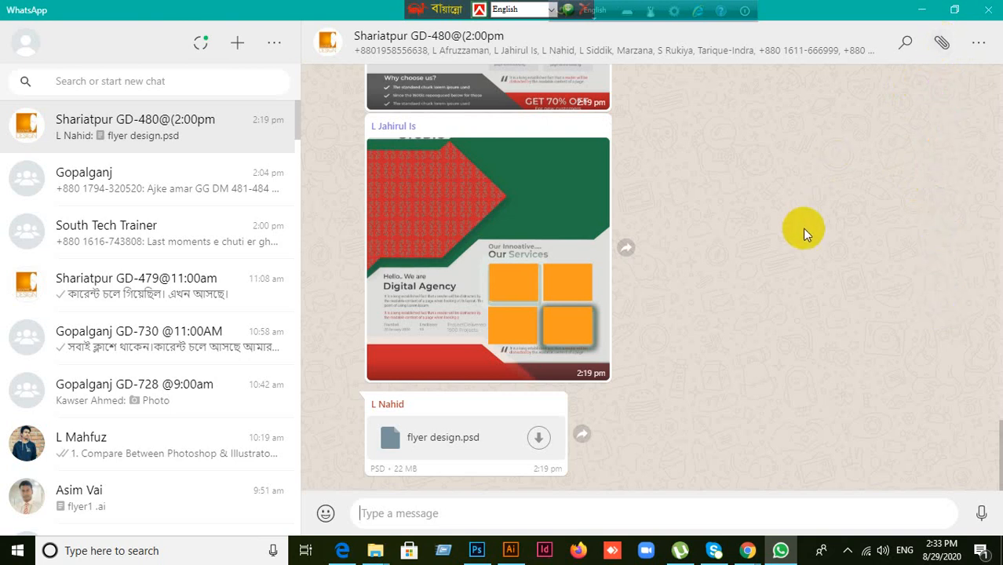
- Start attaching a document to the group chat again and show all file types in the This PC Desktop folder
left_click(940, 42)
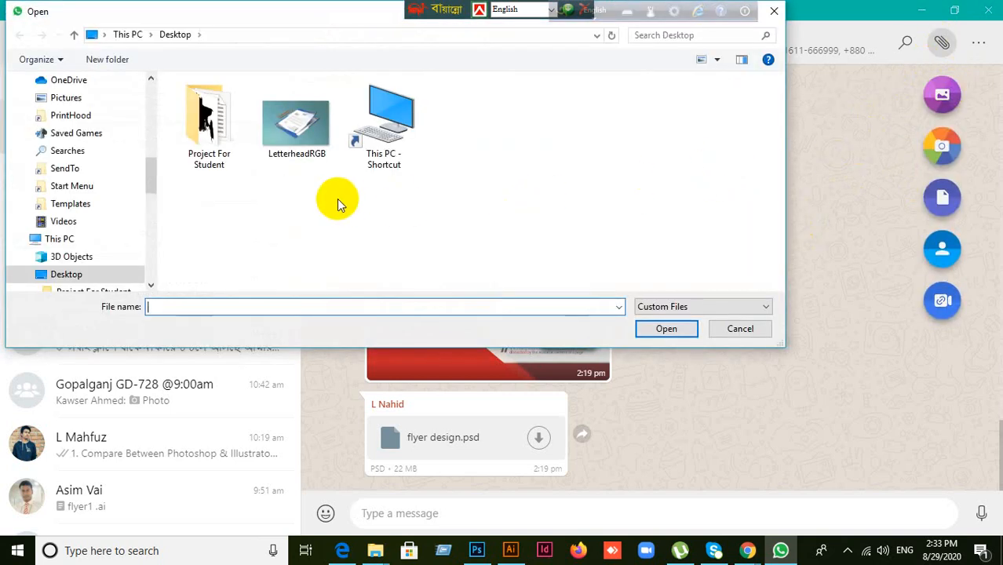
scroll(101, 170, "up", 9)
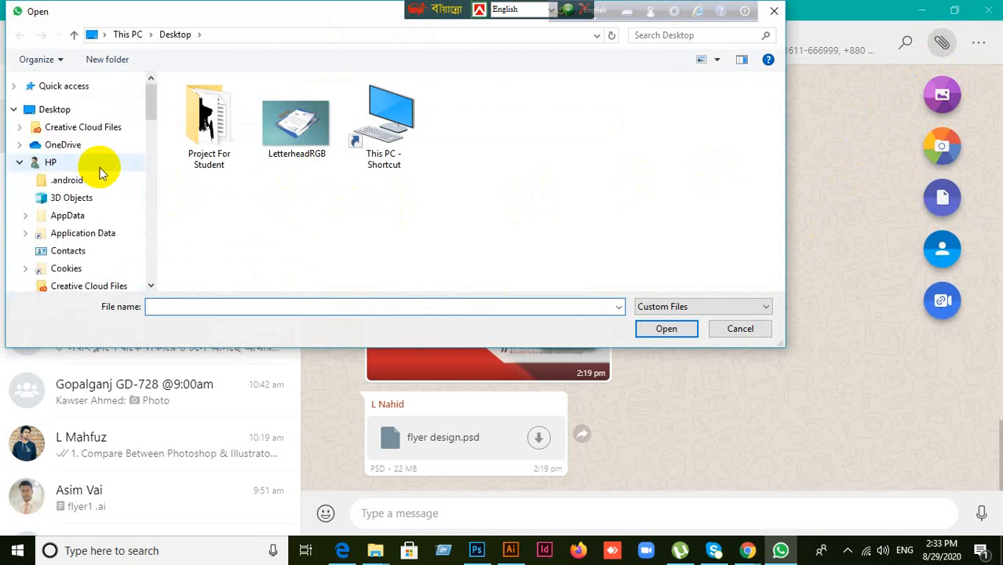
left_click(67, 109)
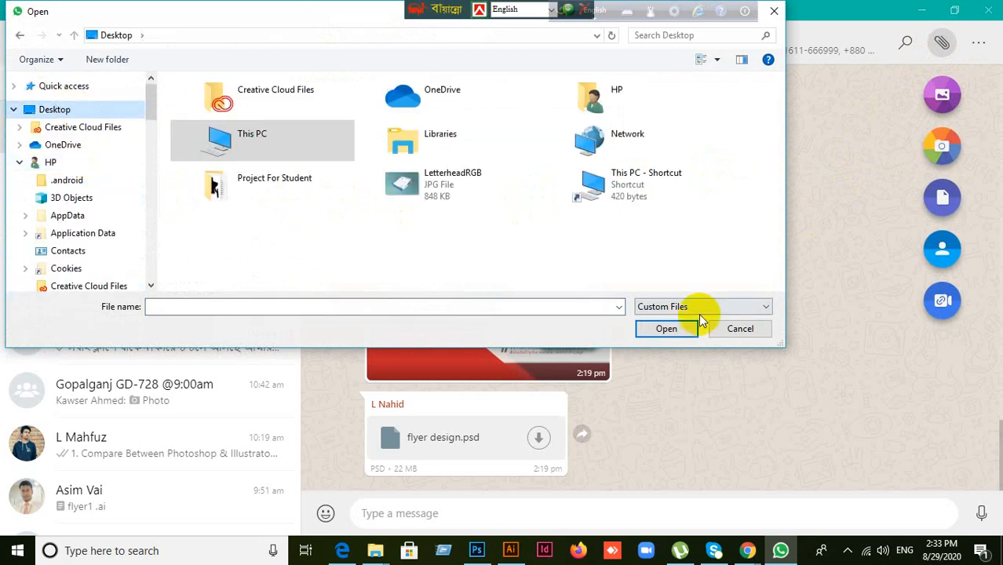
left_click(718, 306)
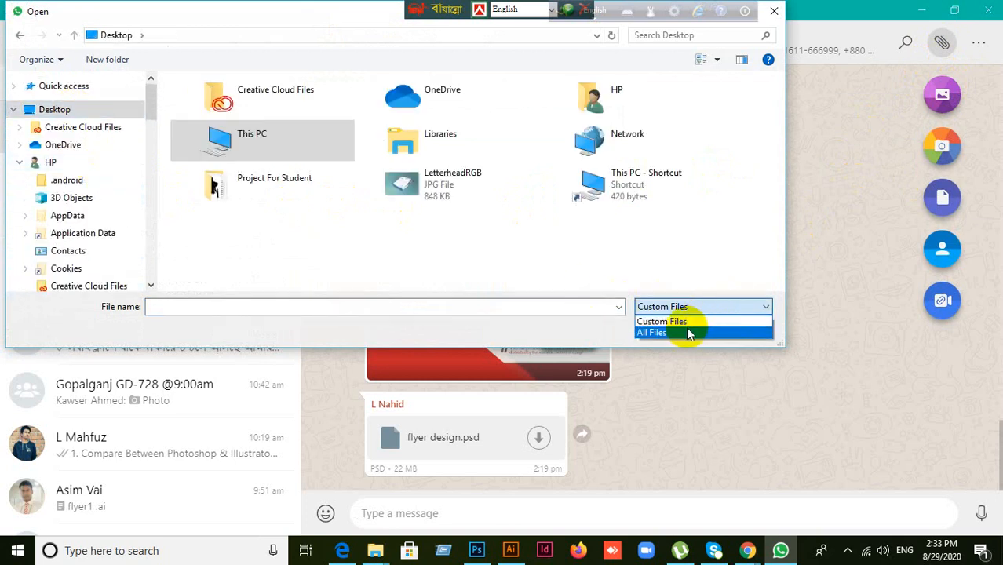
left_click(688, 333)
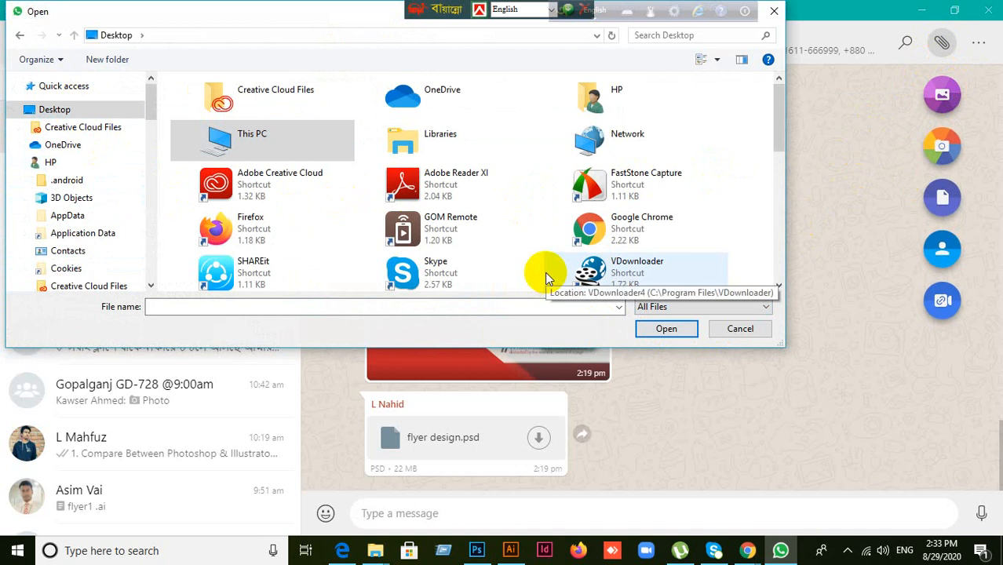
left_click(17, 34)
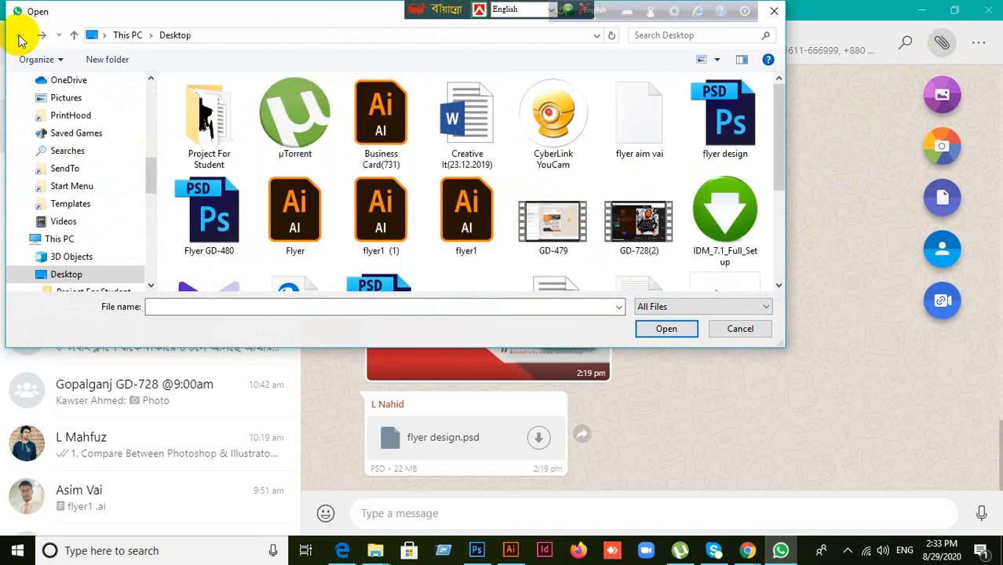
- Attach the Flyer GD-480 PSD file and send it to the Shariatpur GD-480@(2:00pm) group chat
left_click(232, 214)
left_click(663, 330)
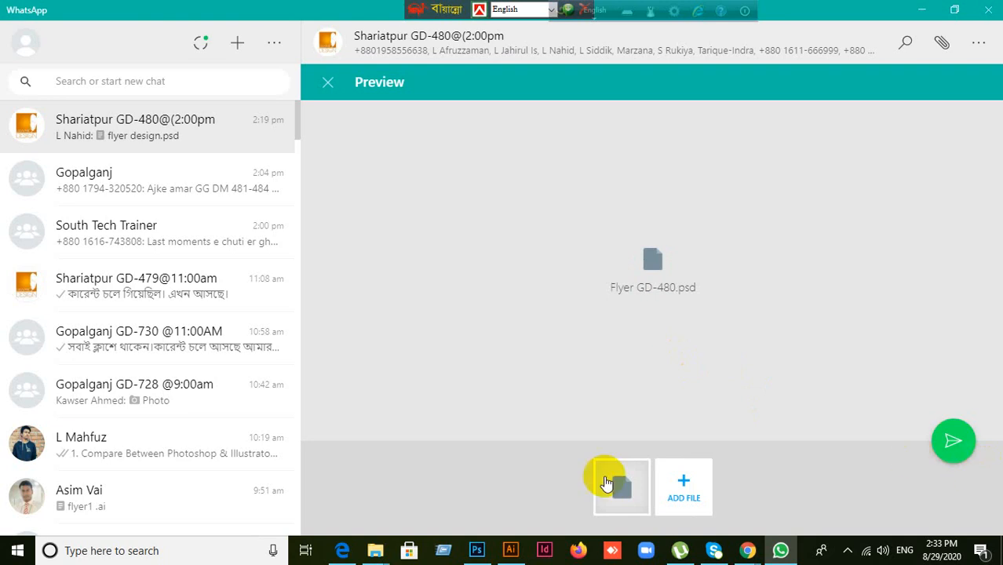
left_click(611, 476)
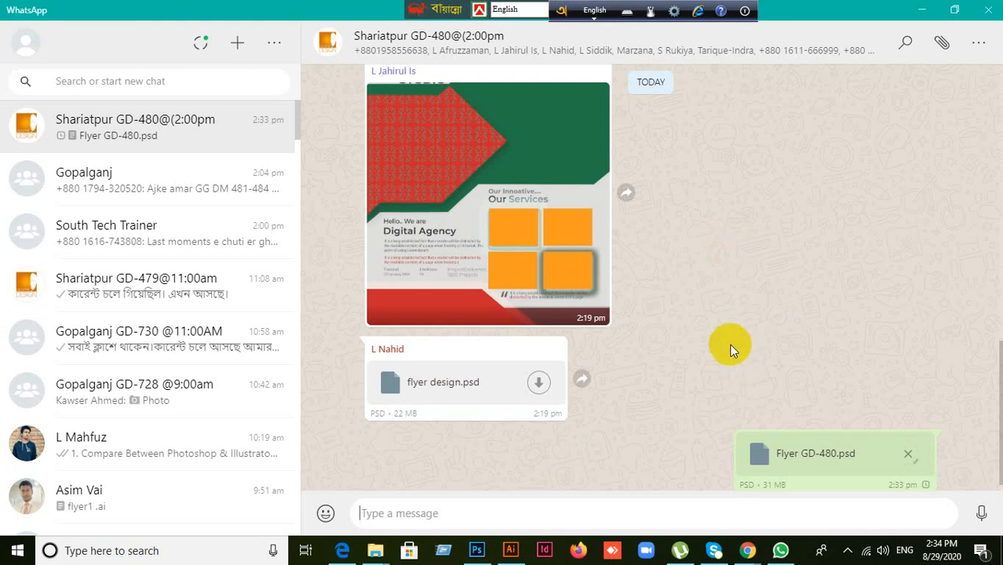
- Switch the input language to Bangla and begin the group message with "সবাই এটার মত লেয়ার অরগাইজ,"
left_click(594, 12)
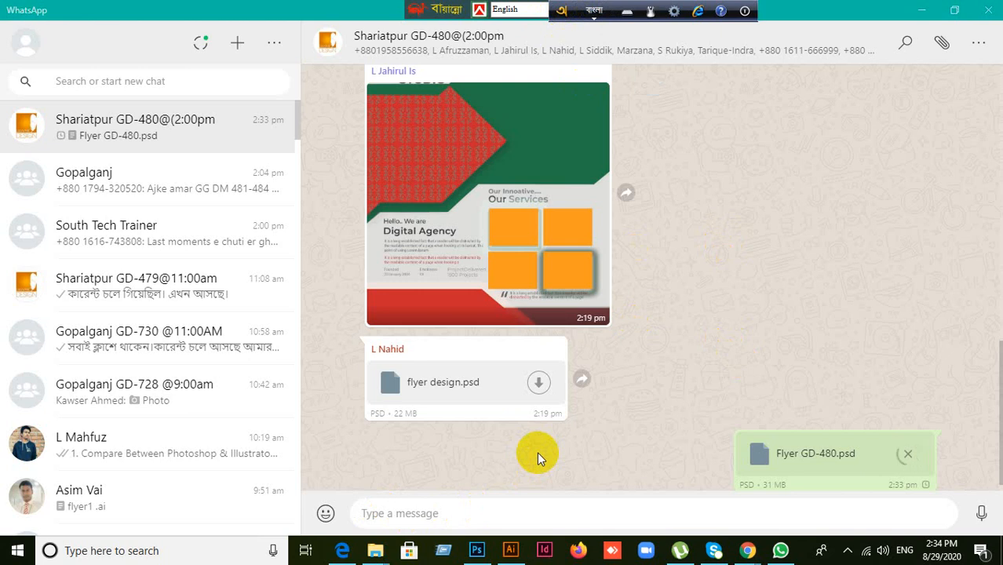
left_click(400, 512)
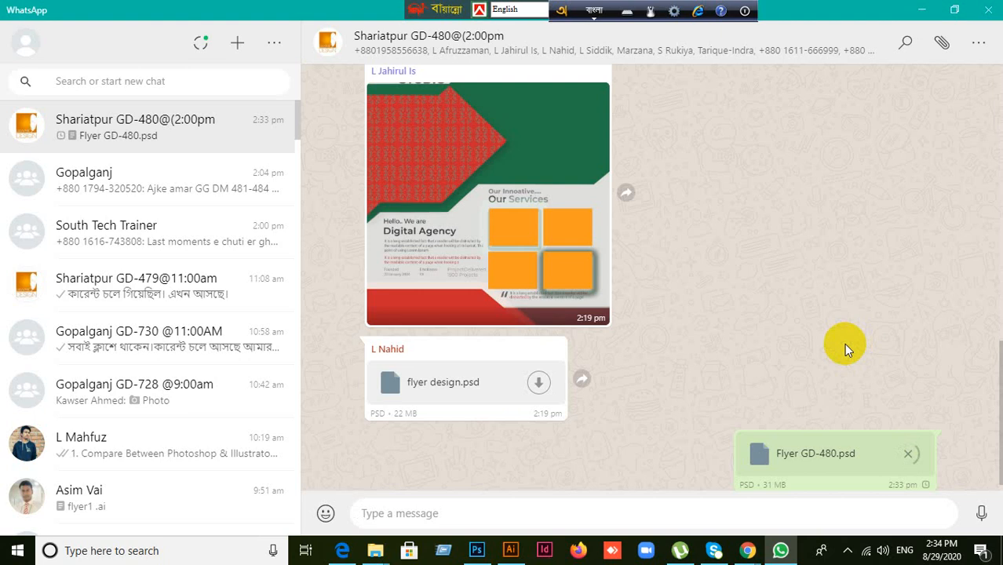
left_click(394, 515)
type("ন")
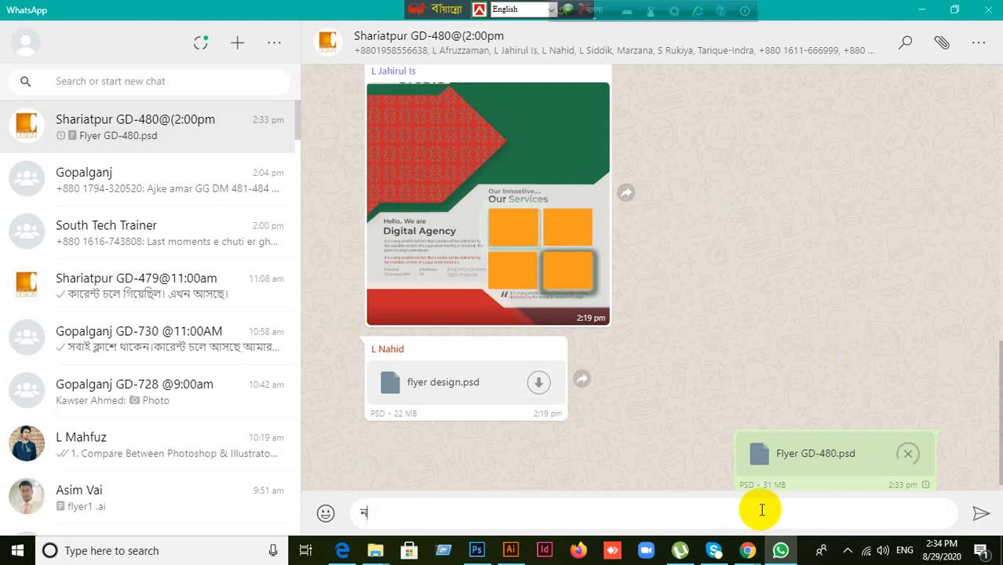
key("BackSpace")
type("সবাই এটার মত লেয়ার")
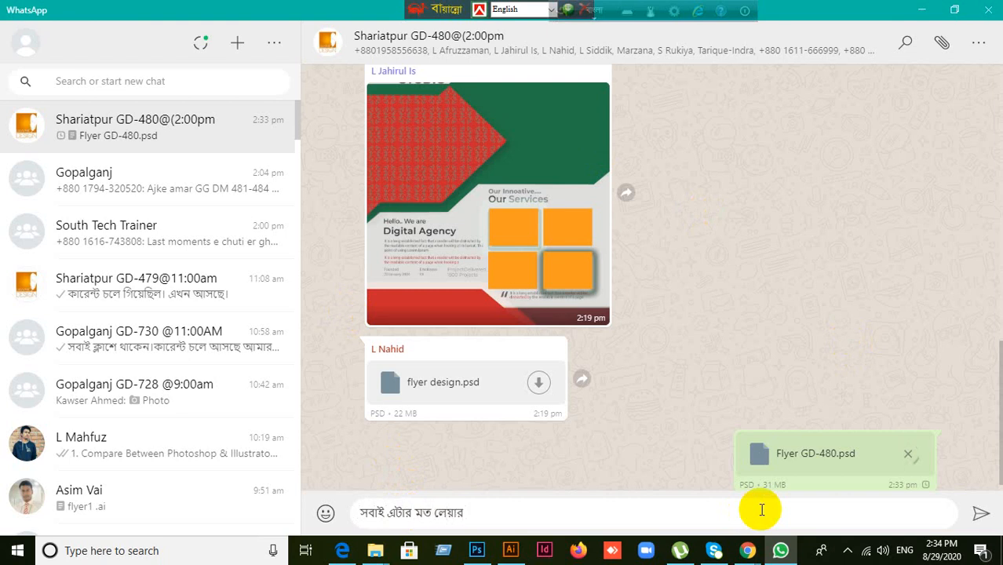
type("অরগাইজ,")
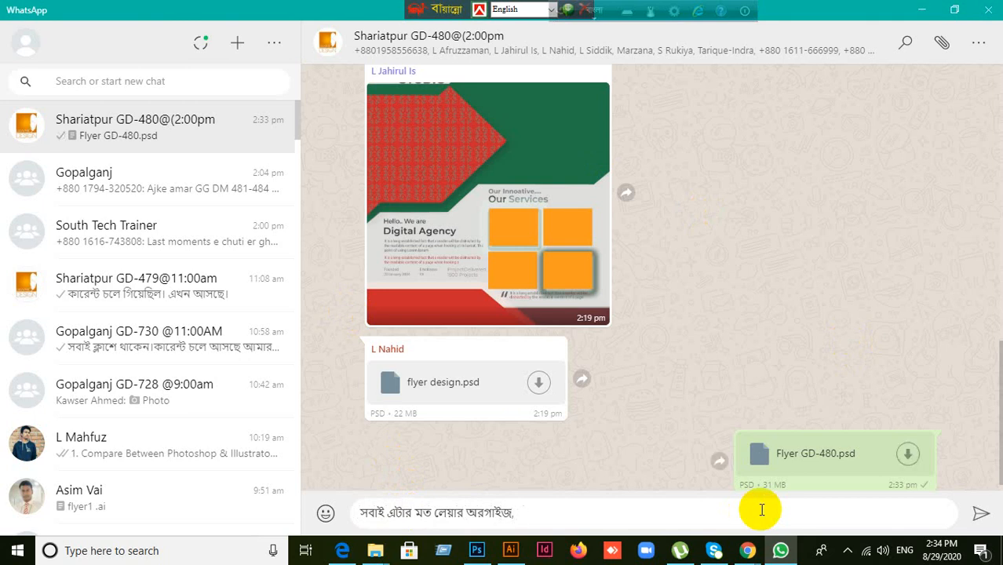
- Complete the message with "Group Rename" in English and "করে প্র্যাকটিস করবেন।" in Bangla, and send it to the group
left_click(603, 10)
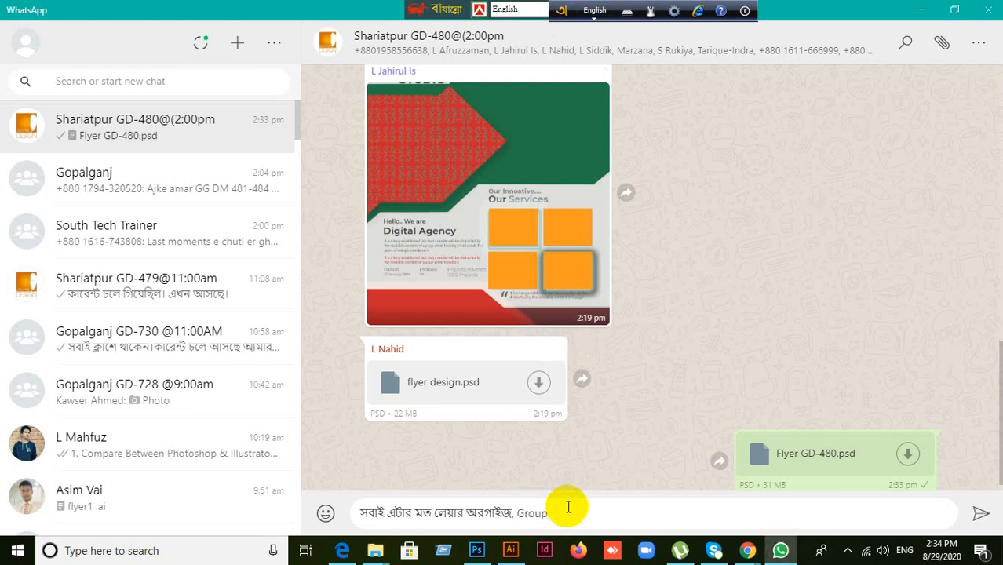
type("Rename")
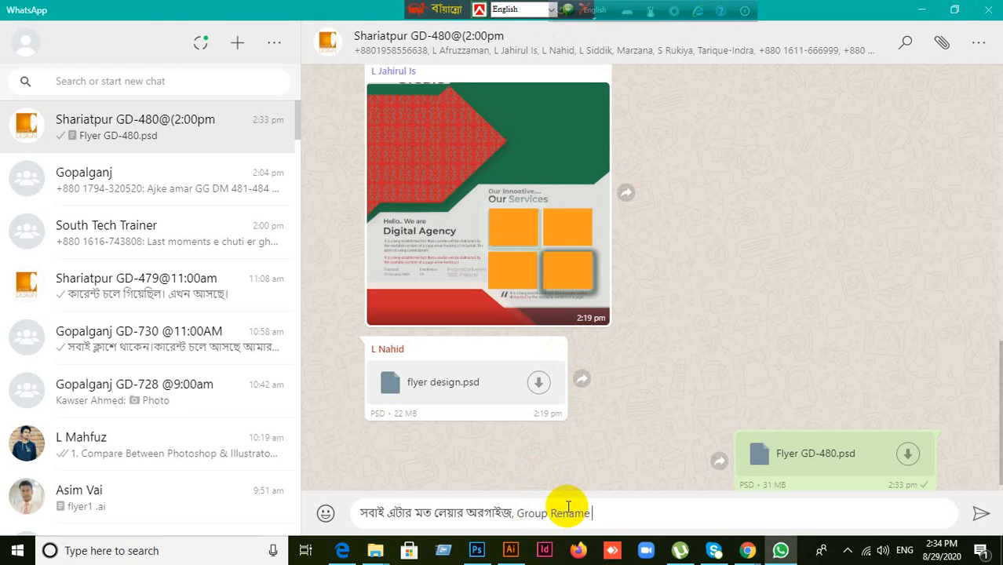
left_click(600, 11)
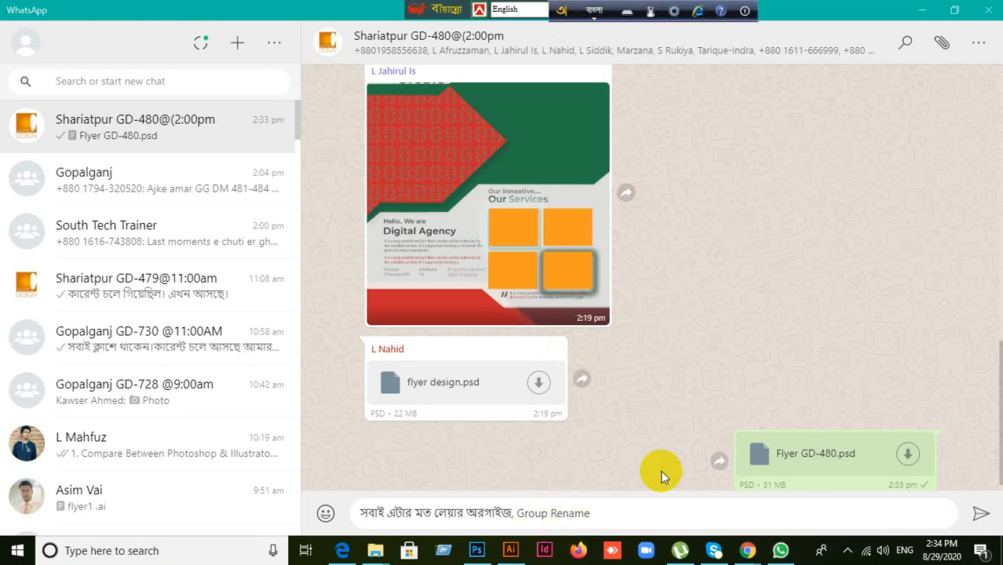
left_click(617, 516)
type("করে")
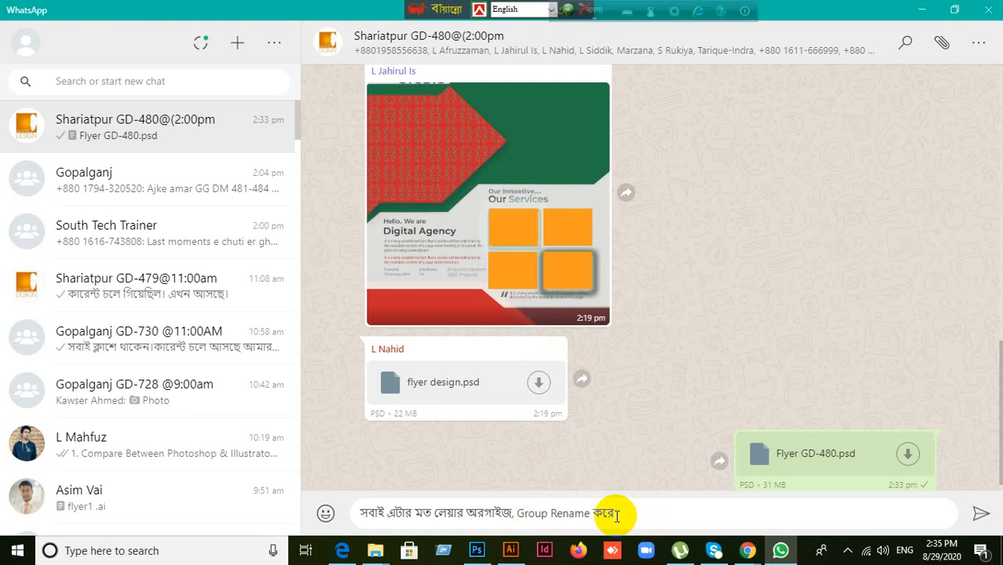
type(" প্")
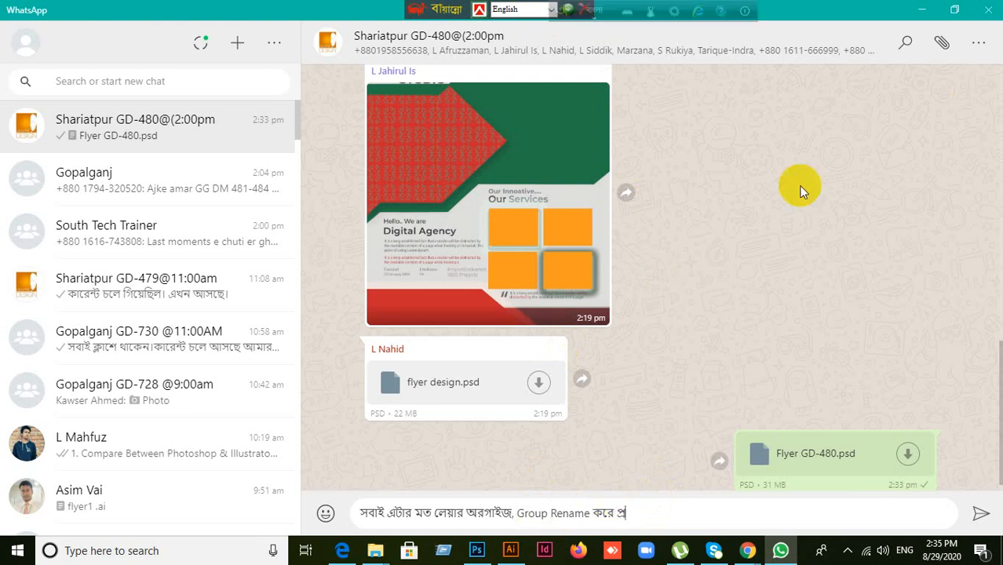
type("র্যাকটিস করবেন।")
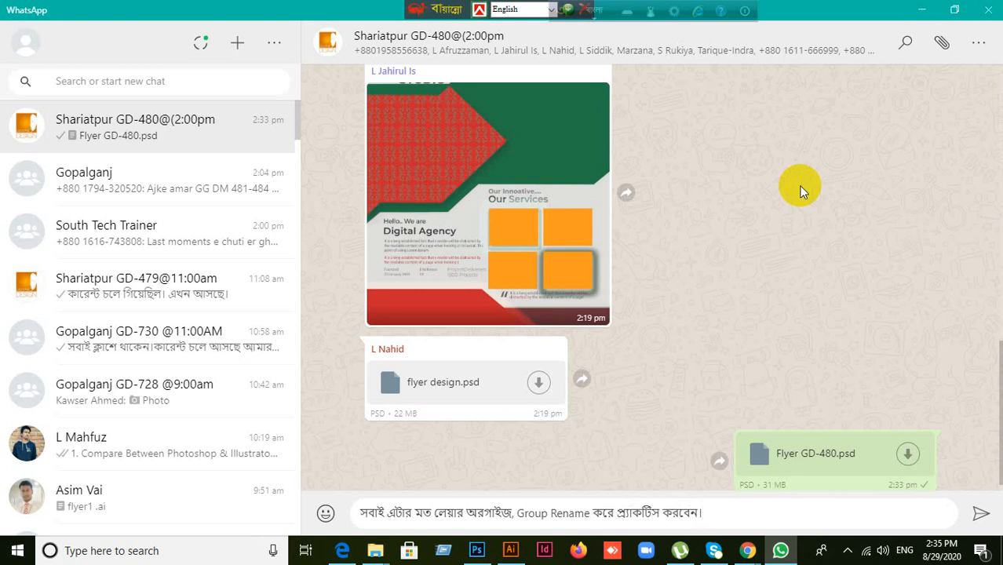
key("Return")
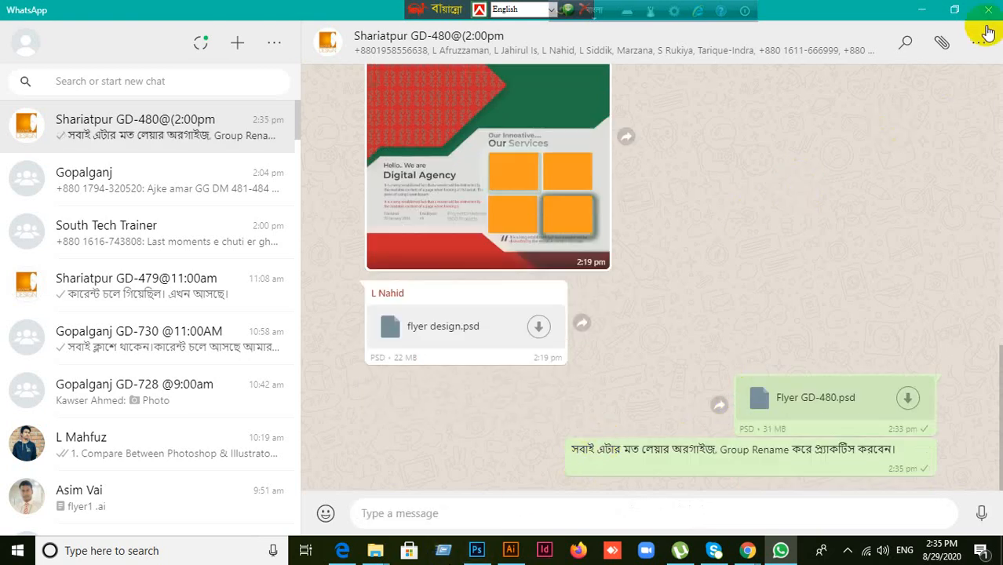
- Minimize WhatsApp and switch to the Google Meet call in Chrome to view the class participants
left_click(923, 11)
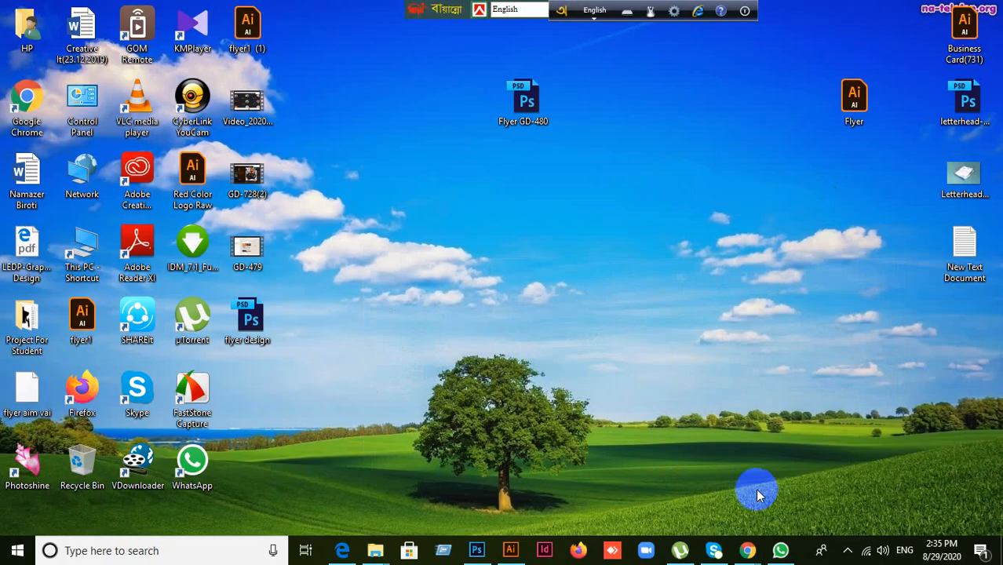
mouse_move(759, 554)
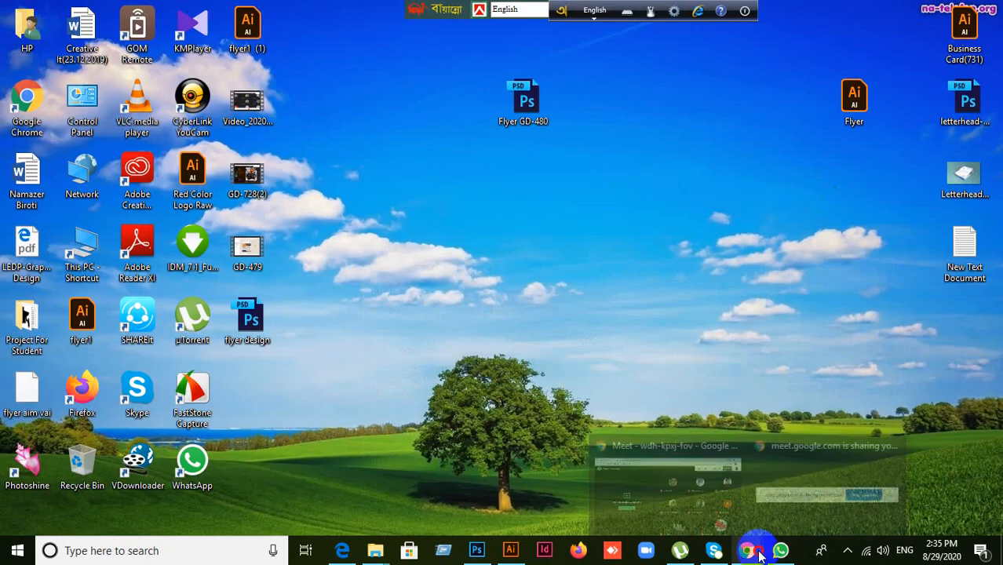
left_click(632, 474)
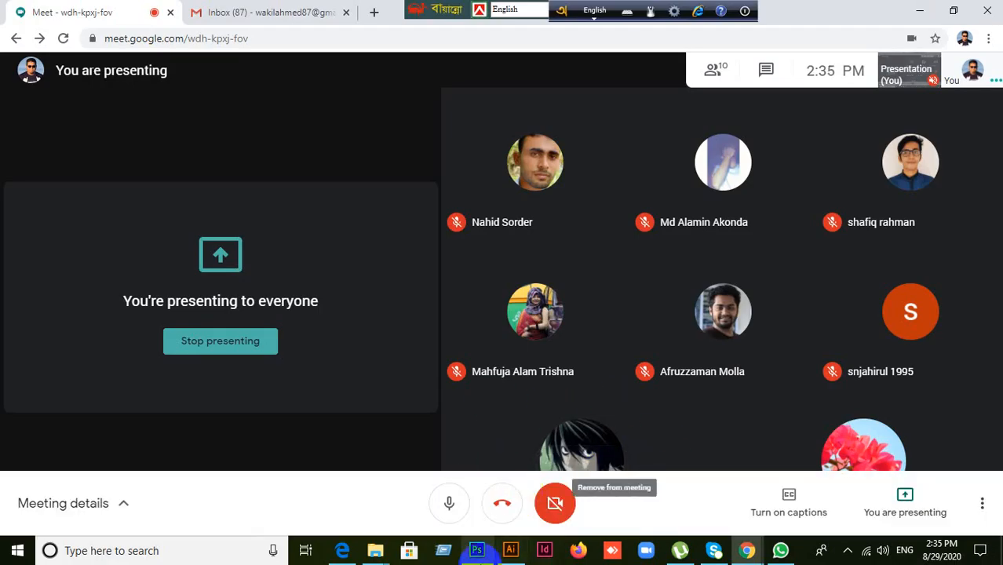
mouse_move(706, 259)
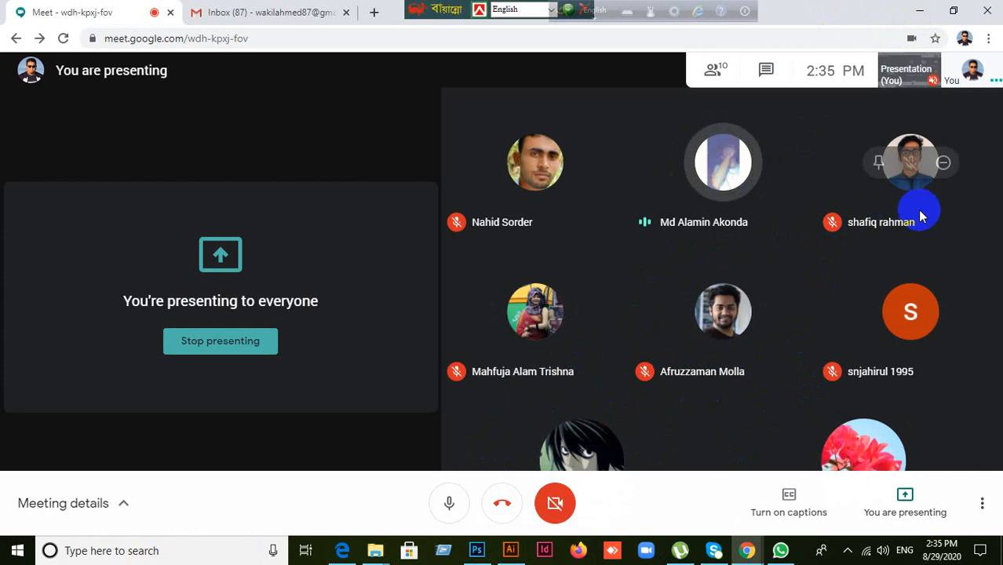
- Minimize Chrome and open the LEDP-Graphic Design PDF from the desktop
left_click(919, 11)
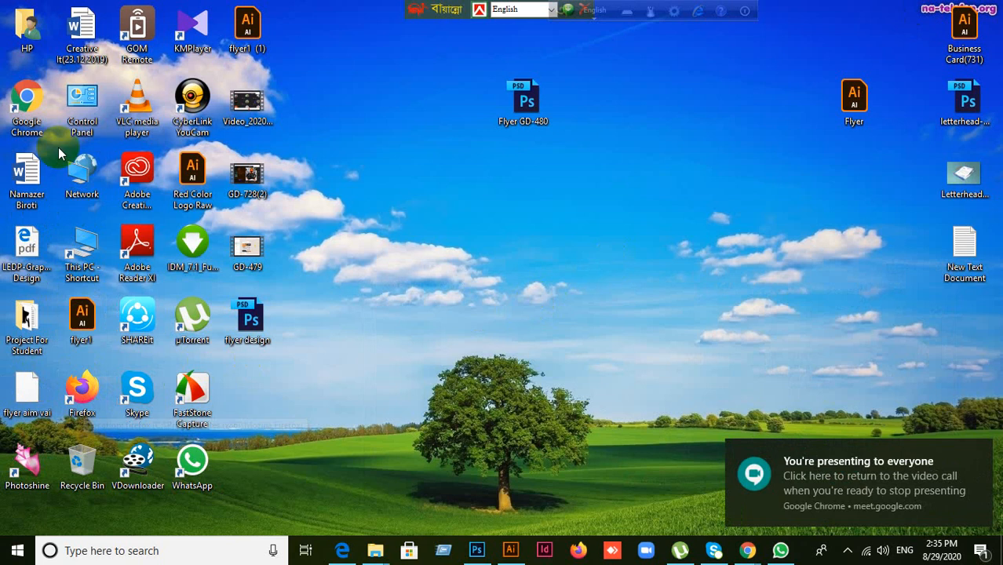
left_click(27, 263)
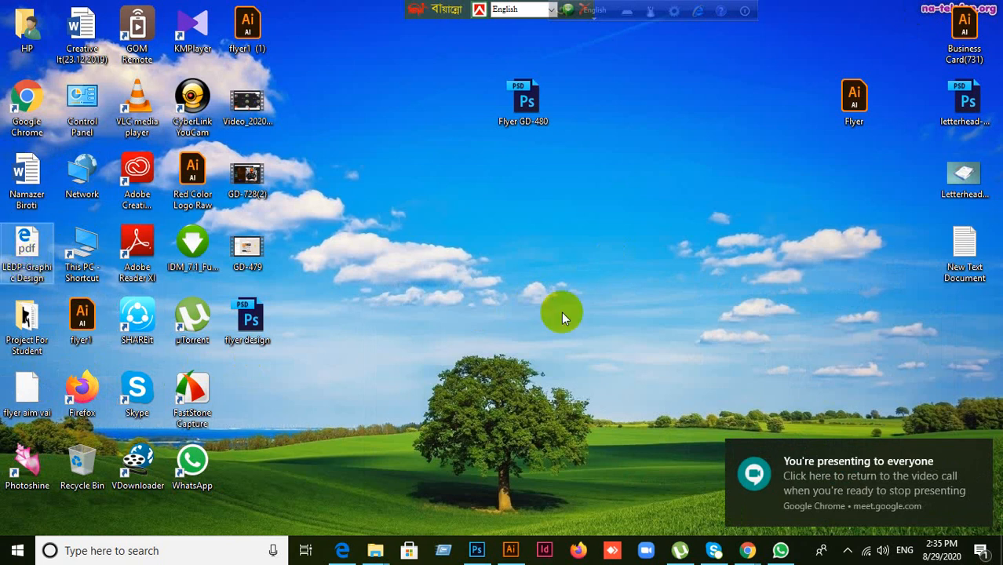
key("Return")
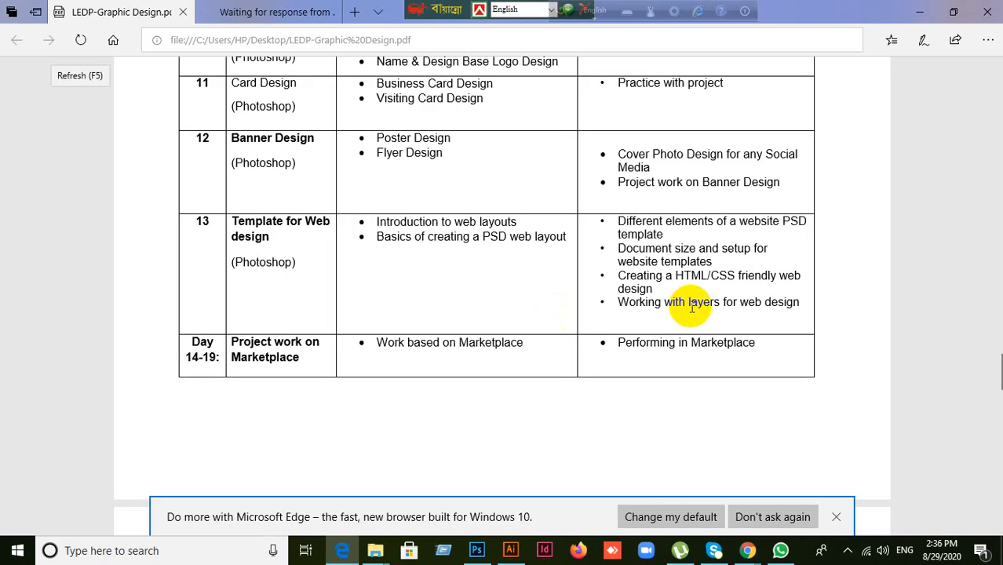
- Review the LEDP-Graphic Design course outline from its title page to the Banner Design, Template for Web design and Marketplace rows, and minimize it
scroll(721, 295, "up", 5)
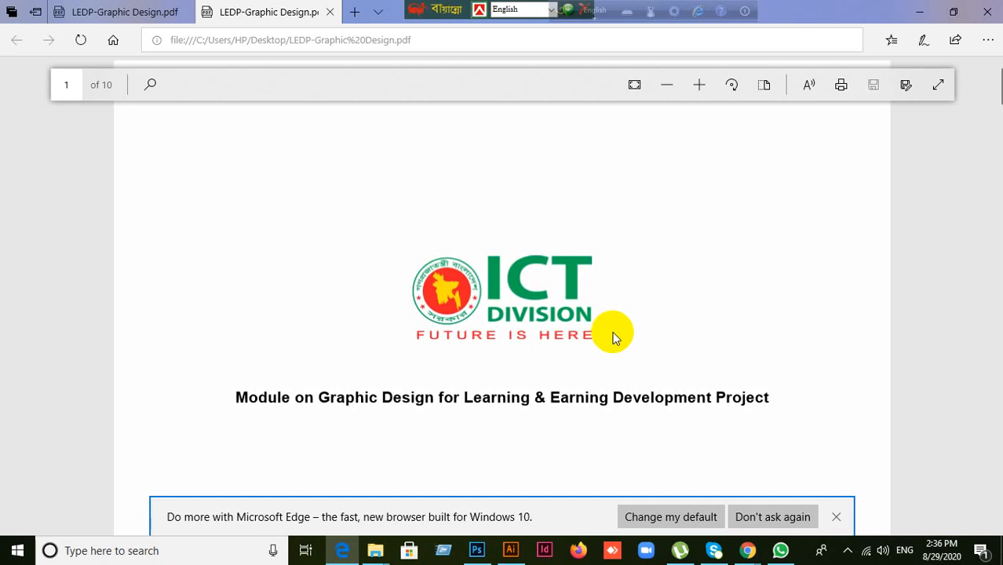
scroll(716, 331, "down", 10)
scroll(715, 331, "down", 10)
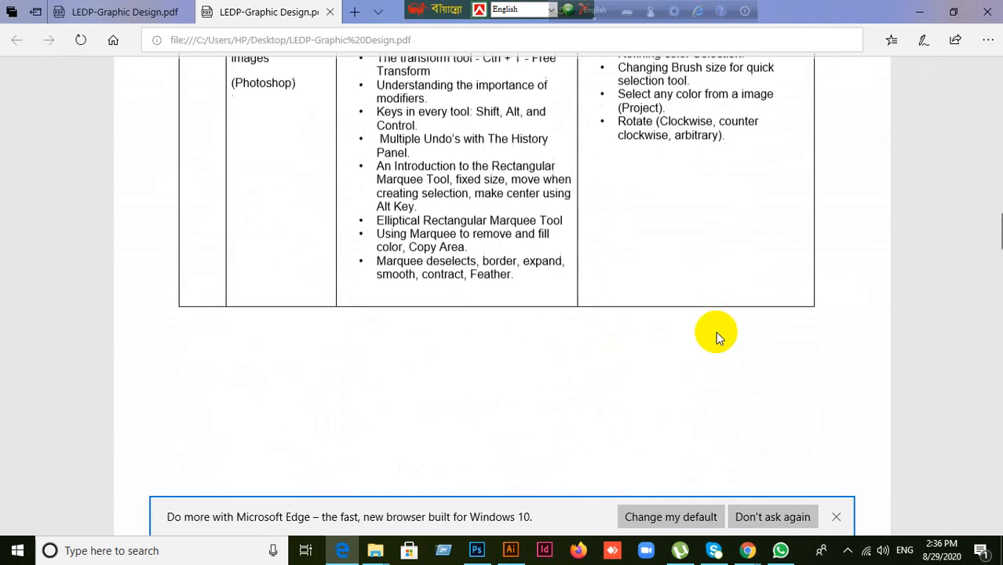
scroll(716, 331, "down", 10)
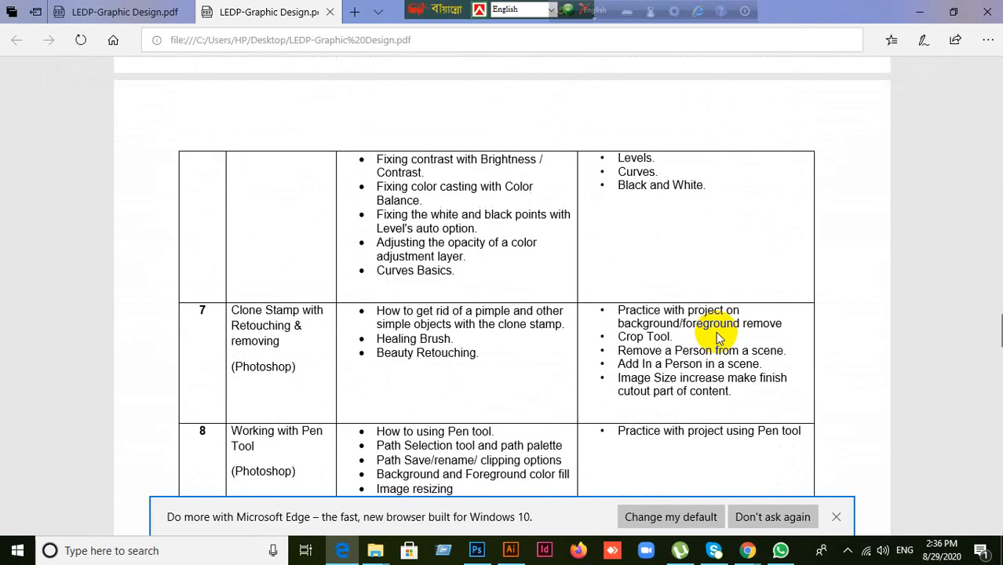
scroll(716, 336, "down", 3)
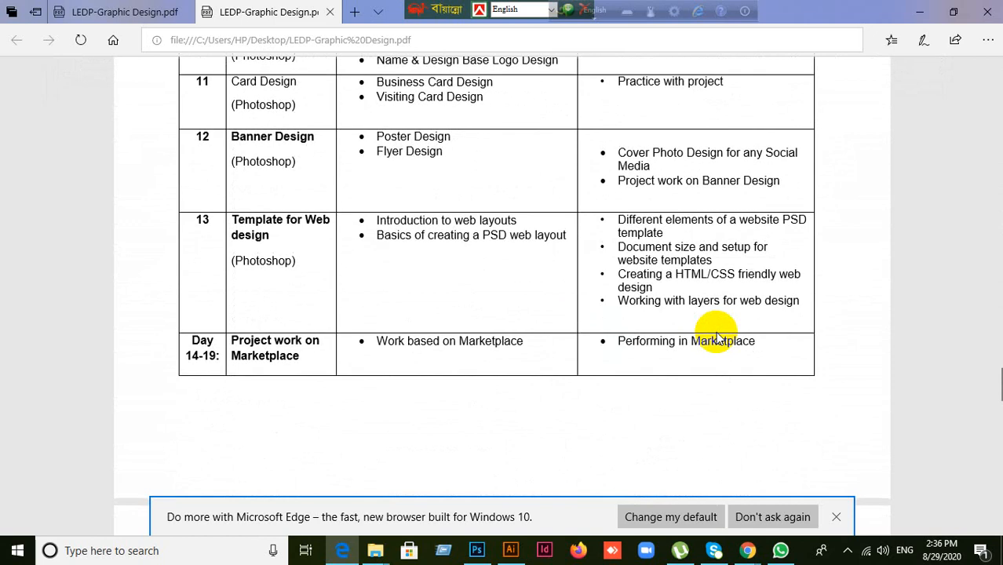
scroll(716, 332, "down", 2)
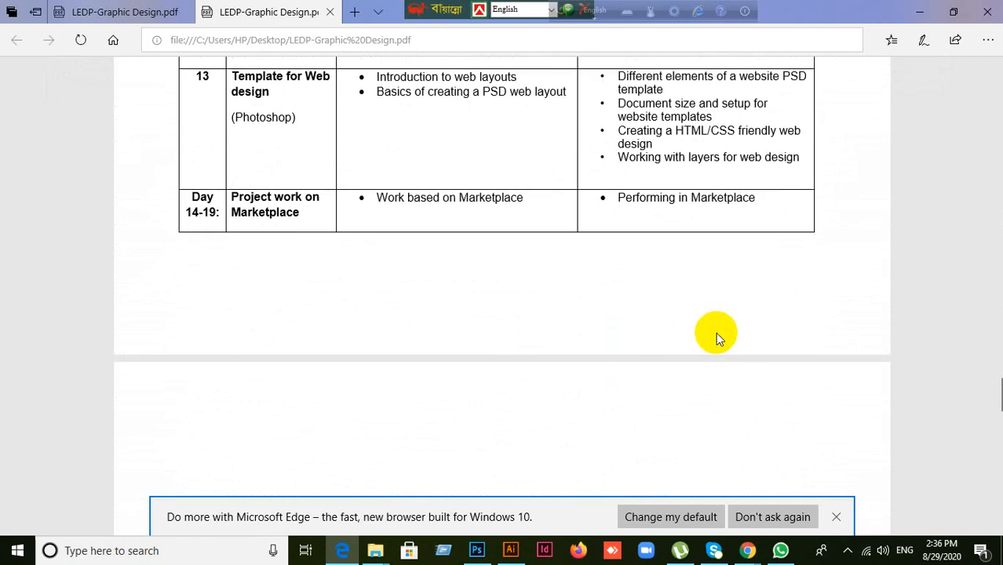
scroll(716, 332, "up", 2)
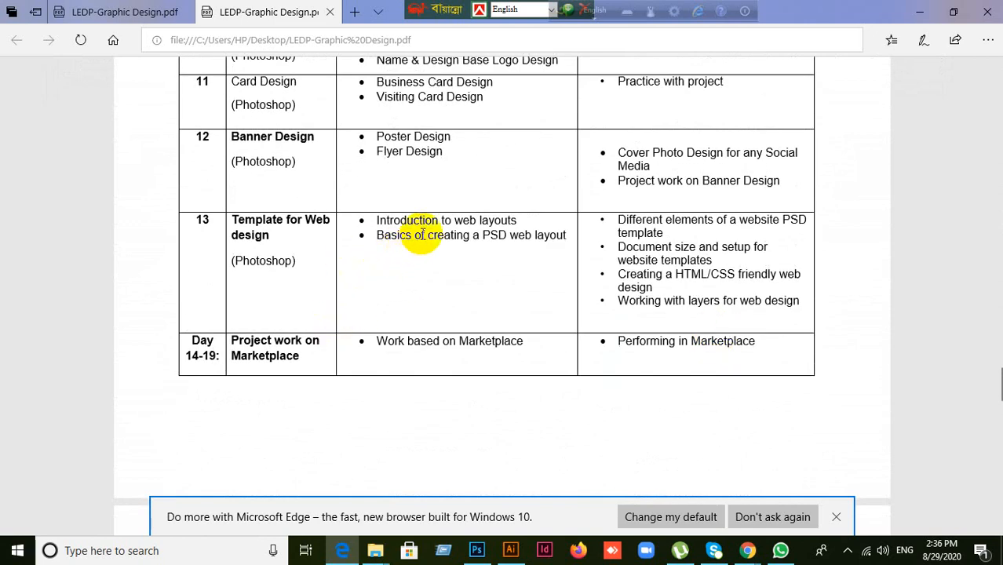
left_click_drag(421, 235, 493, 268)
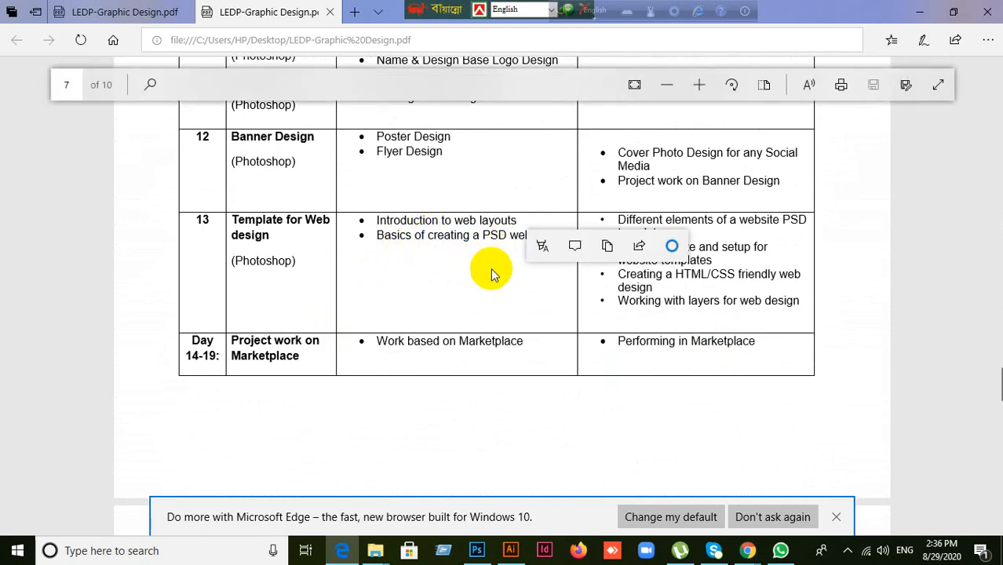
left_click(488, 276)
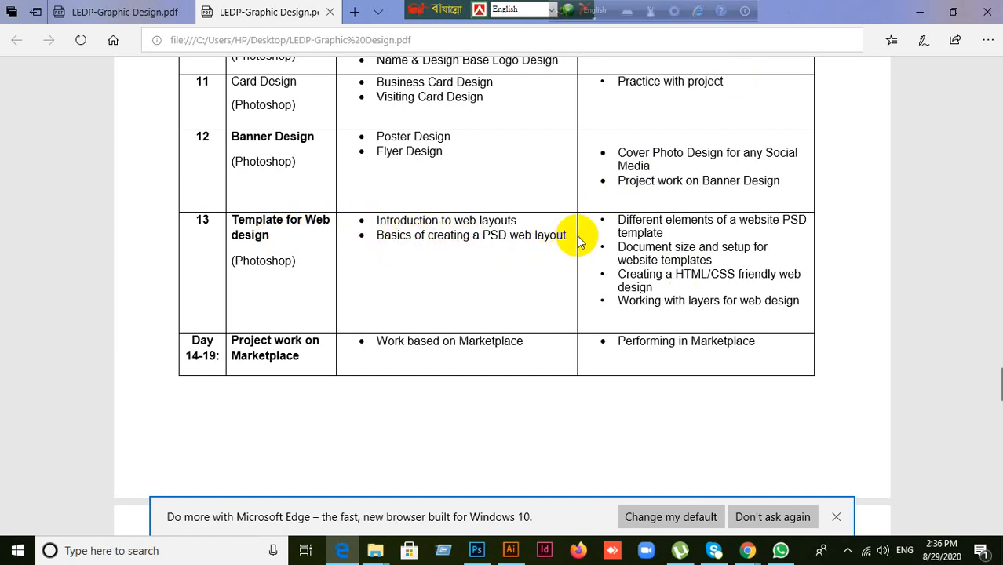
scroll(464, 256, "up", 1)
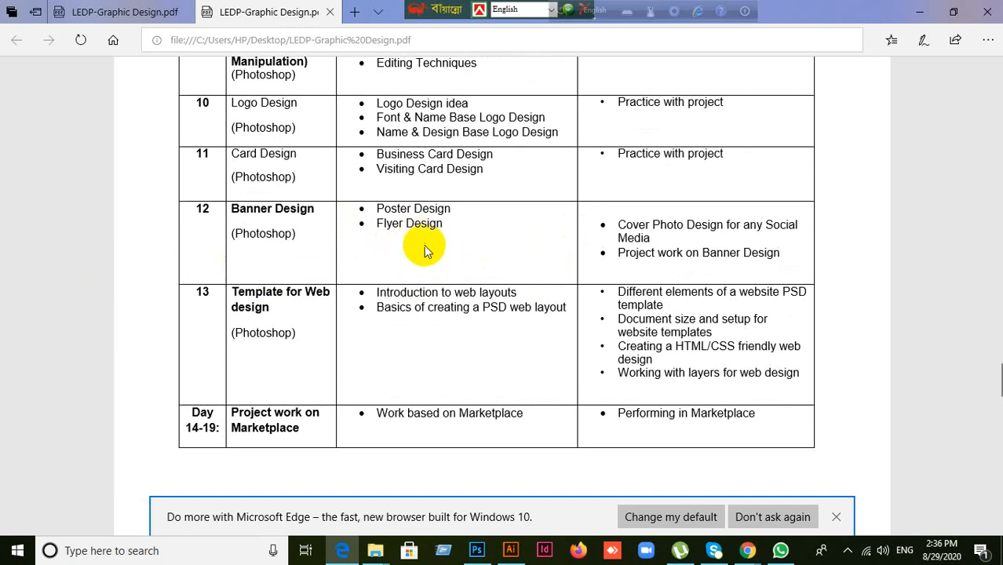
scroll(428, 242, "up", 2)
scroll(643, 297, "down", 2)
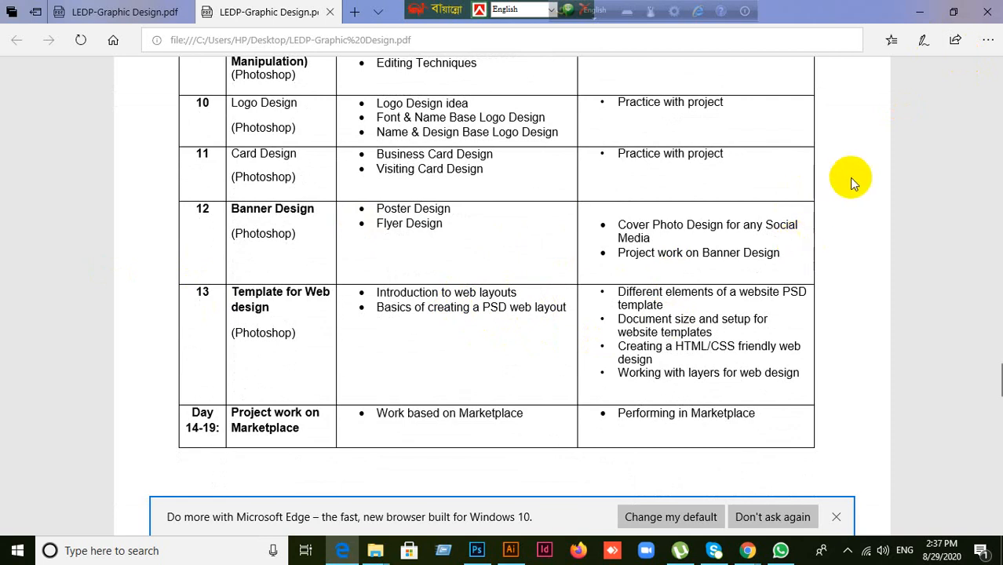
left_click(920, 11)
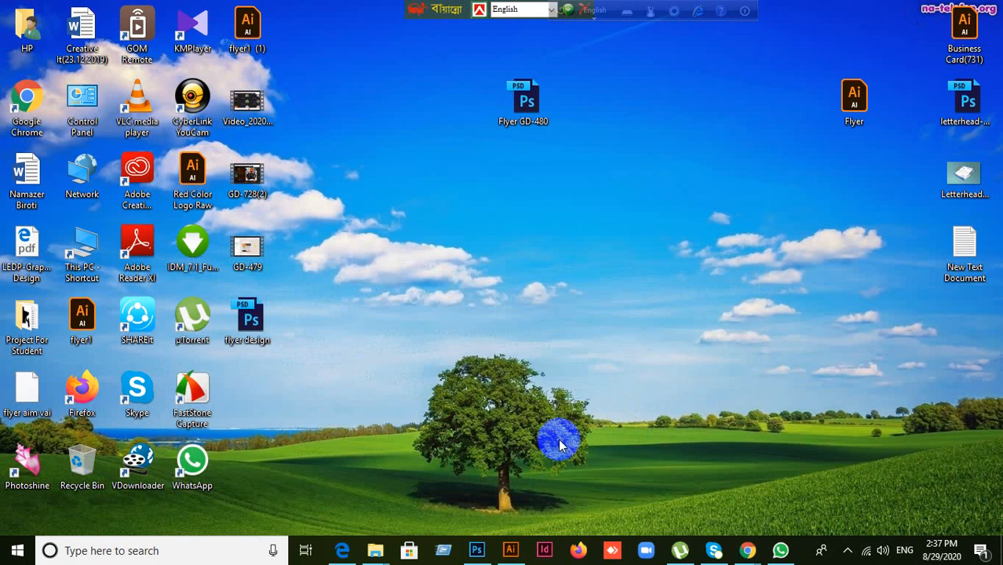
- Switch to Photoshop, show the Eraser tool variants, and return to the Move tool
left_click(476, 550)
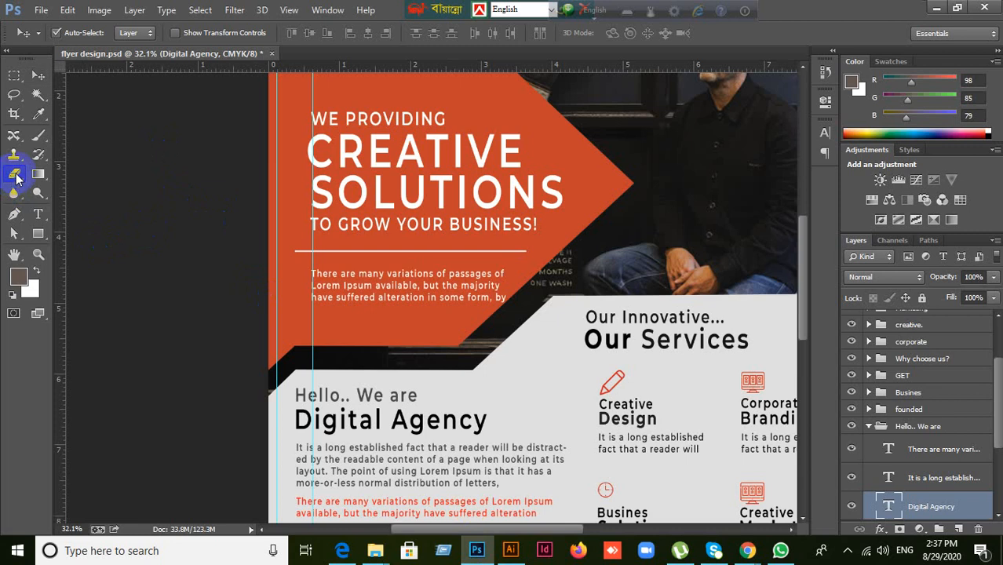
left_click(14, 173)
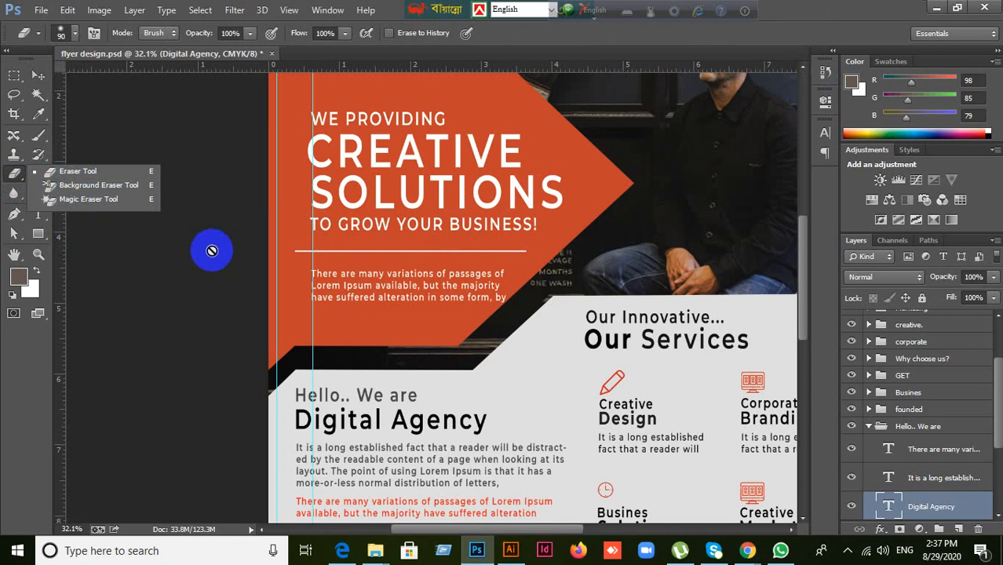
left_click(37, 74)
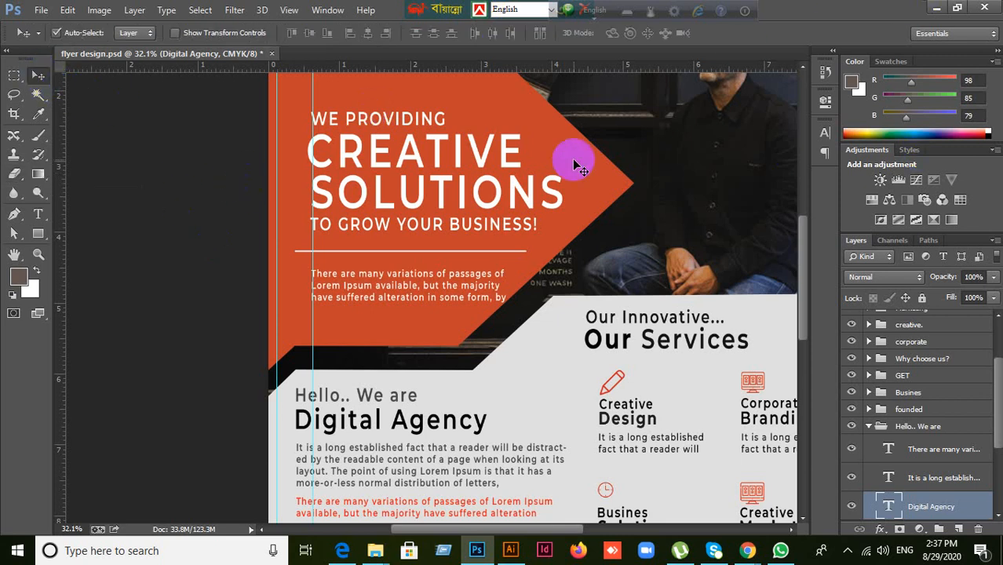
- Close flyer design.psd without saving the changes and minimize Photoshop
scroll(591, 304, "down", 1)
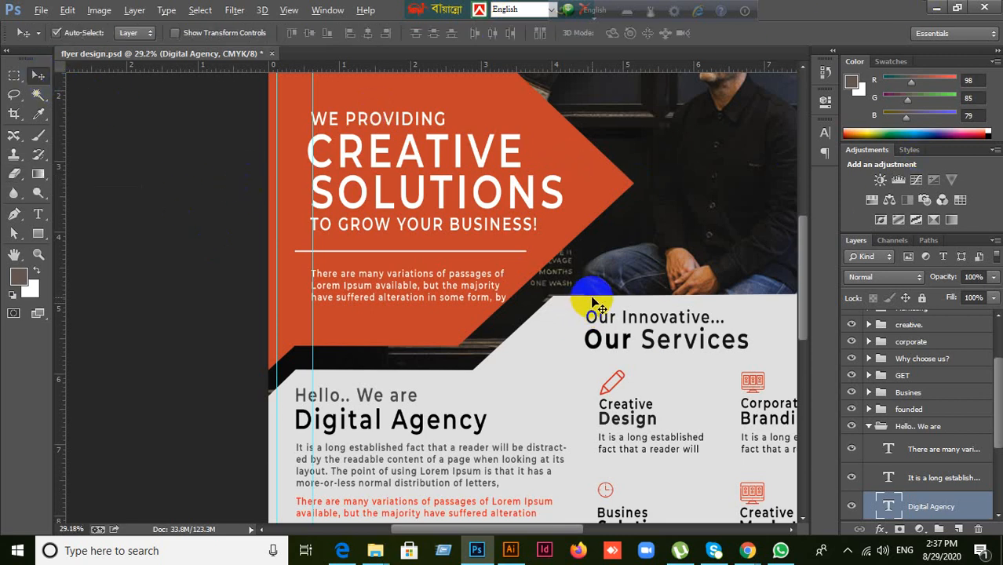
scroll(595, 302, "down", 2)
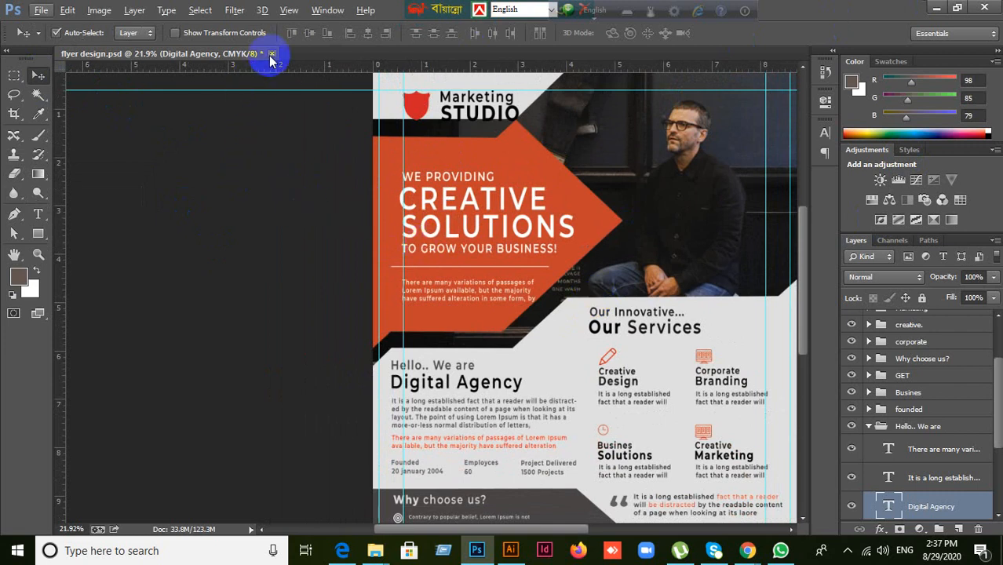
key("ctrl+w")
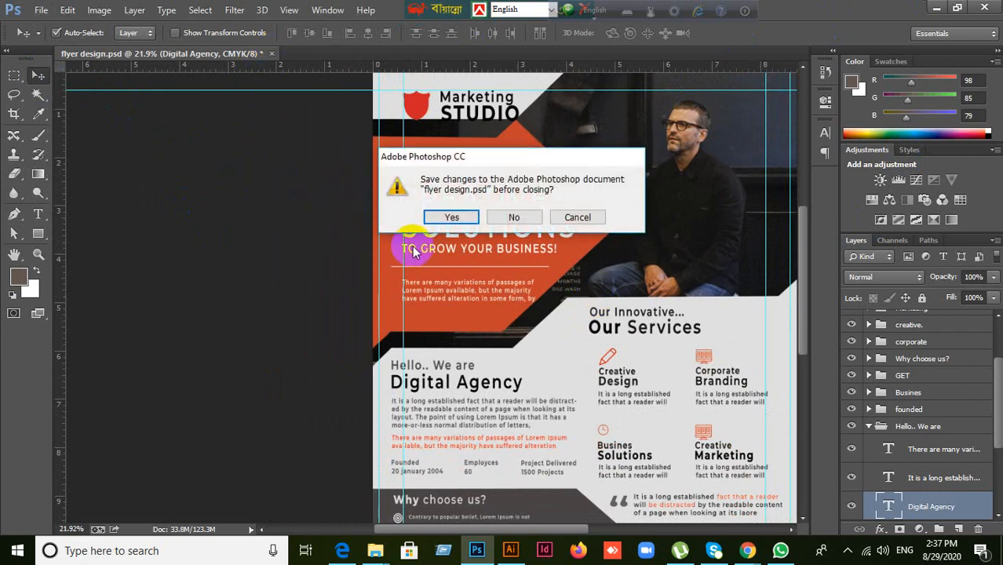
left_click(514, 217)
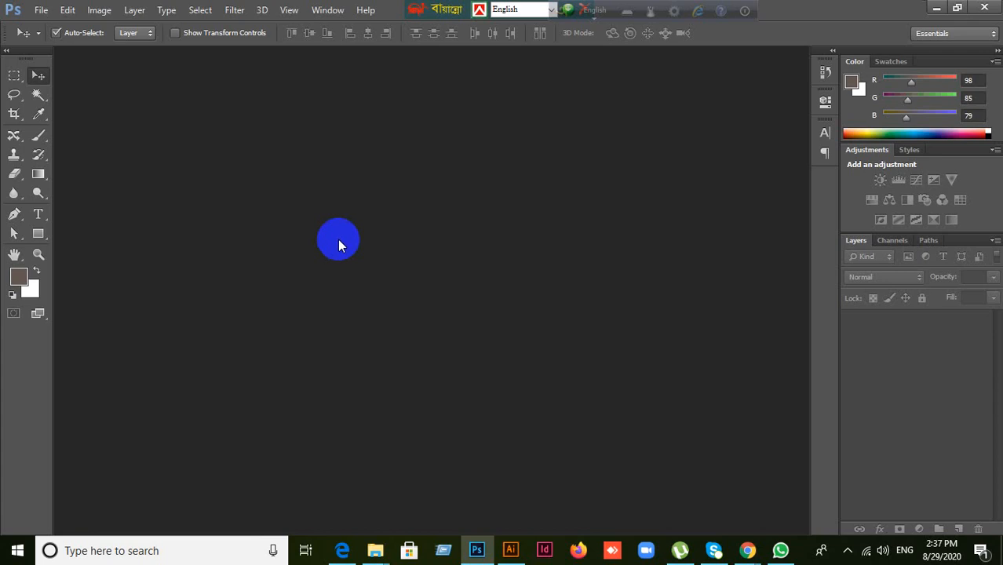
left_click(936, 8)
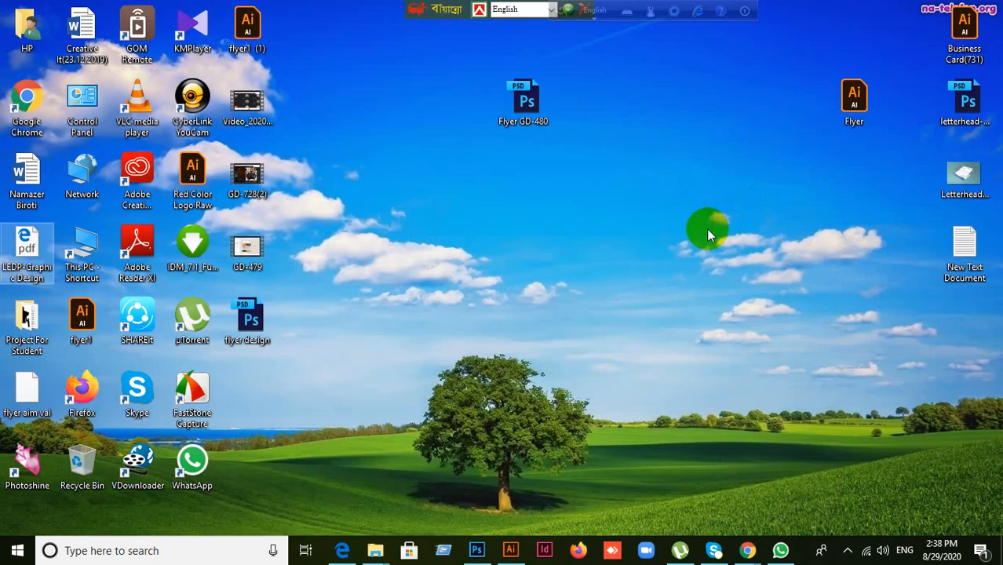
- Restore Photoshop and create a new 800 x 600 pixel RGB document from the Web preset with a white background at 72 pixels/inch
left_click(476, 550)
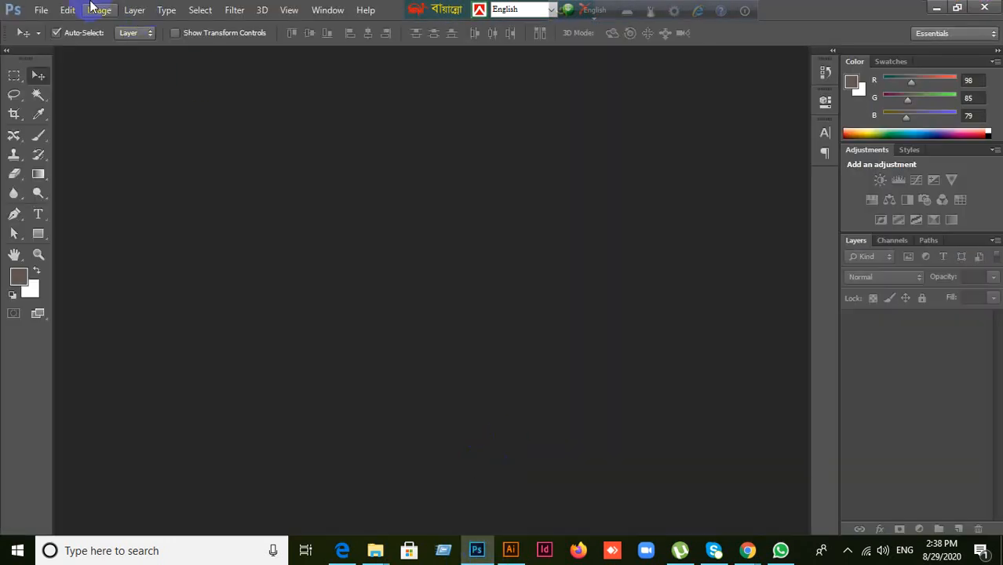
left_click(39, 10)
left_click(47, 22)
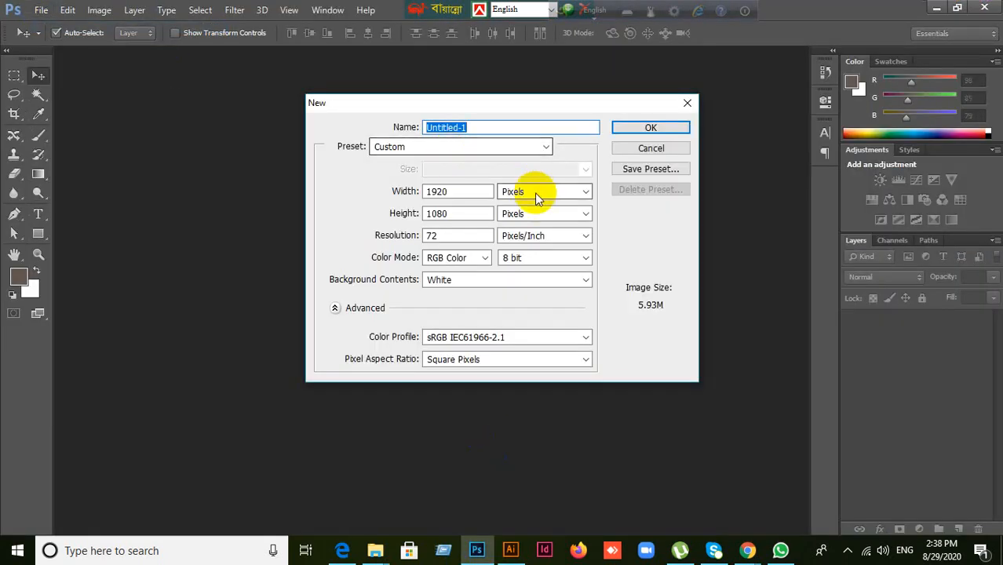
left_click(546, 147)
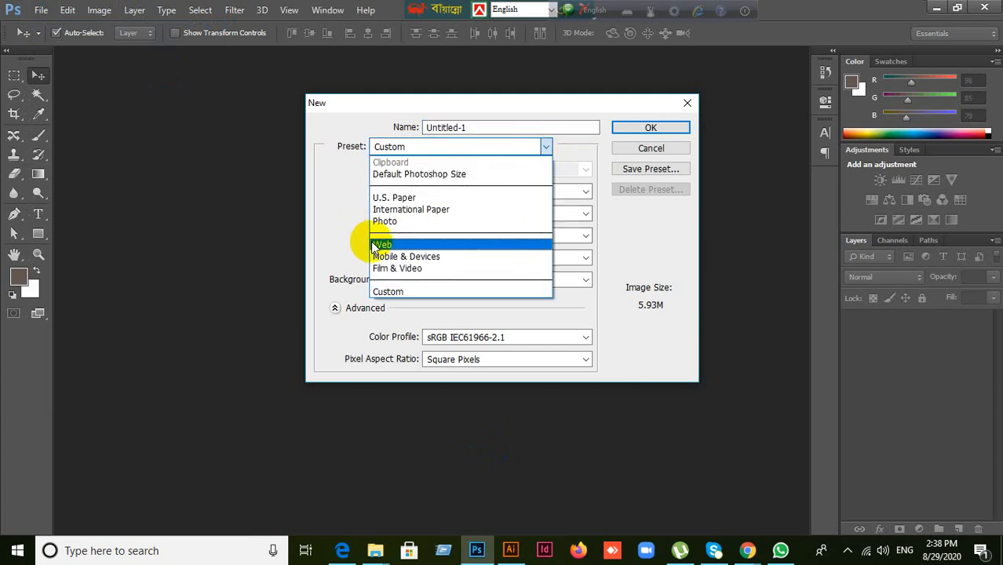
left_click(370, 242)
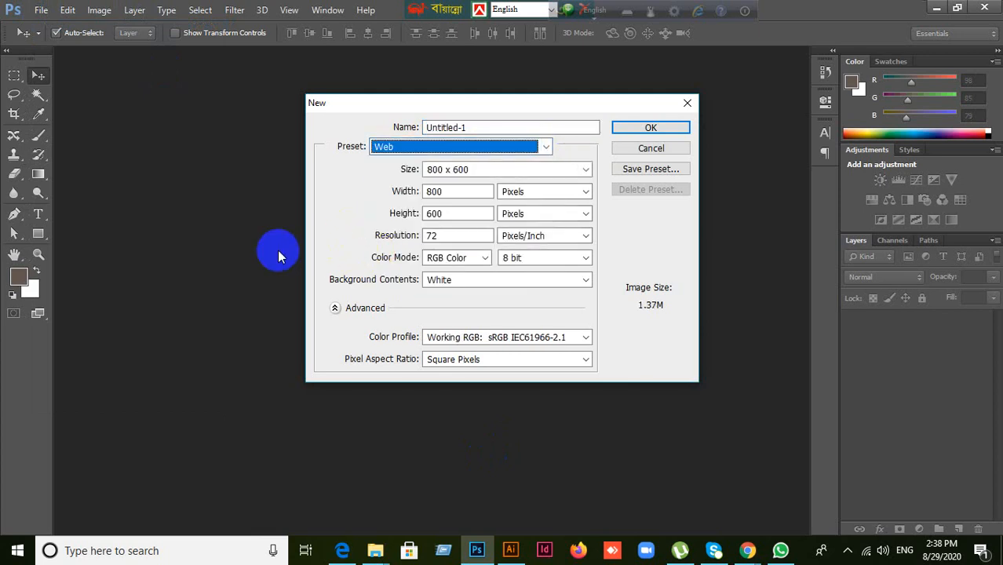
left_click(648, 131)
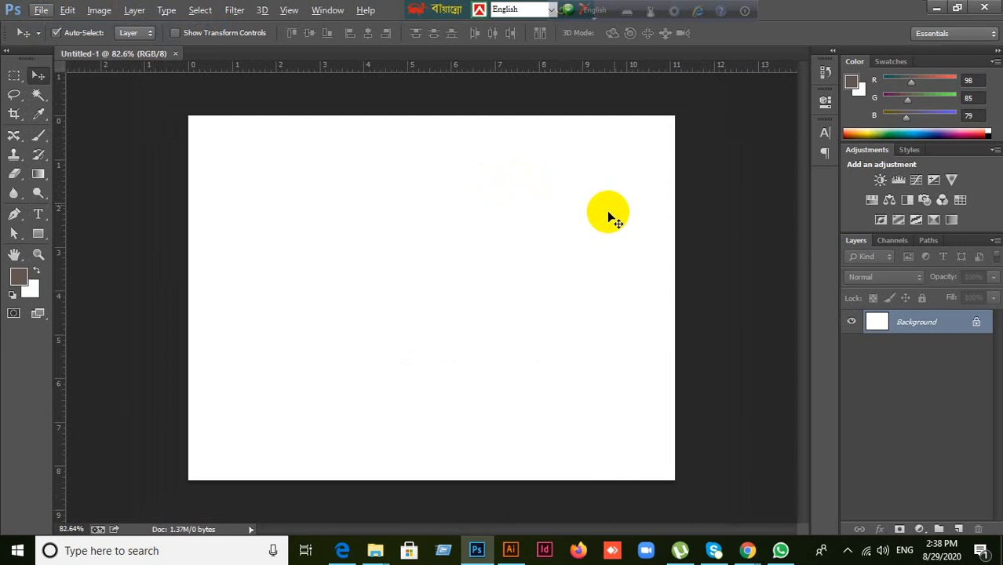
- Minimize Photoshop, refresh the desktop, and open the Project For Student folder
left_click(936, 8)
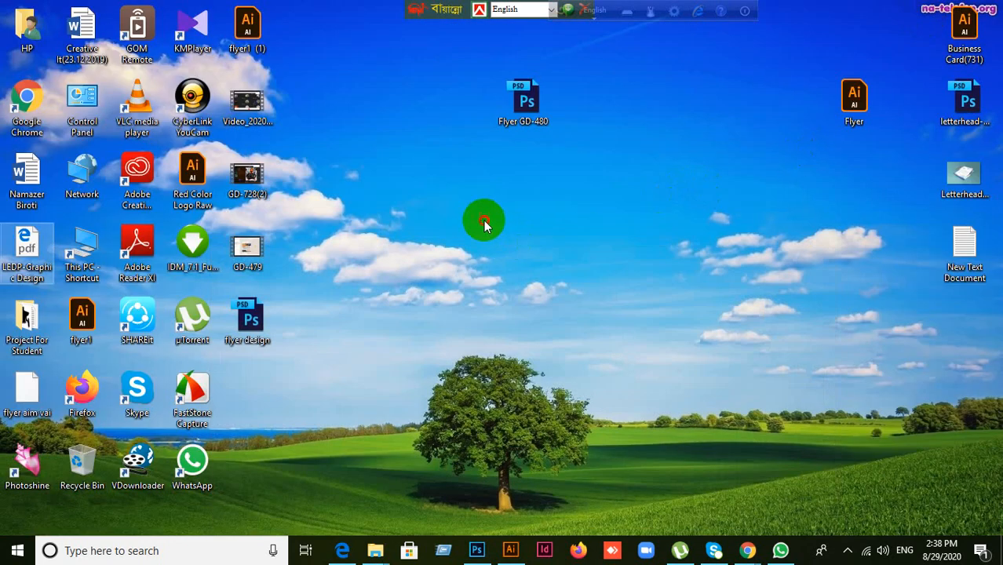
right_click(334, 126)
left_click(365, 171)
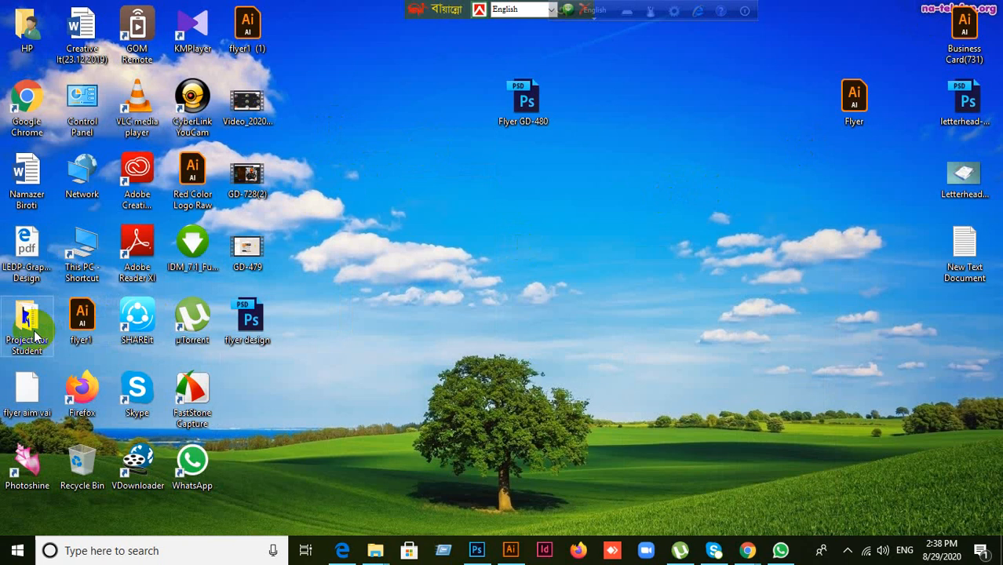
double_click(34, 336)
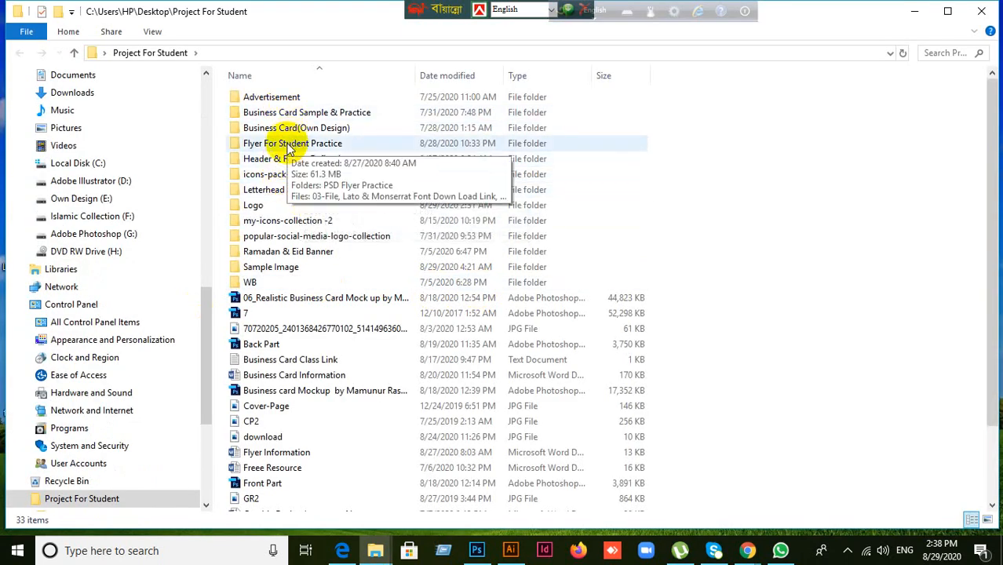
- Look into the Flyer For Student Practice folder and return to Project For Student
left_click(288, 148)
double_click(290, 146)
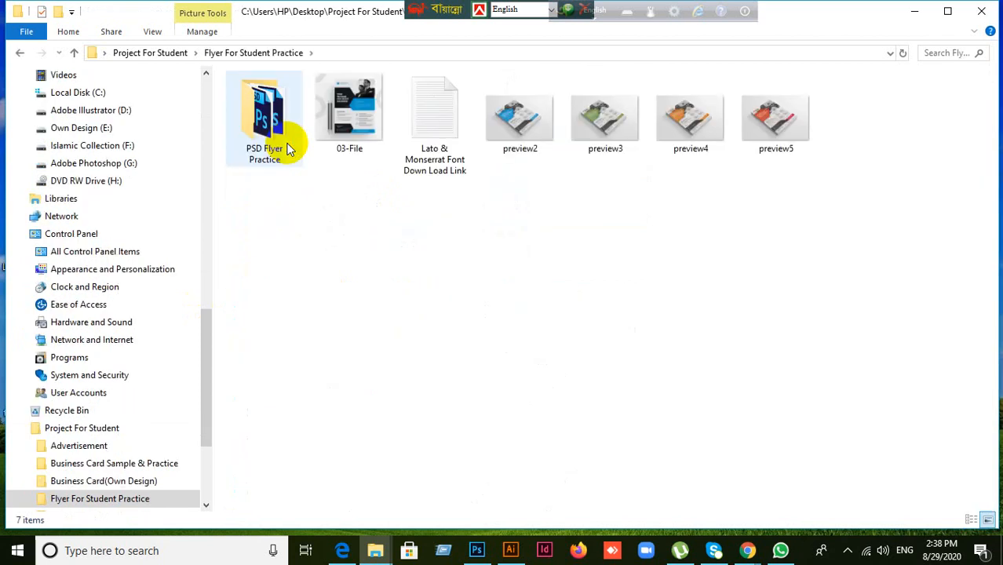
left_click(20, 56)
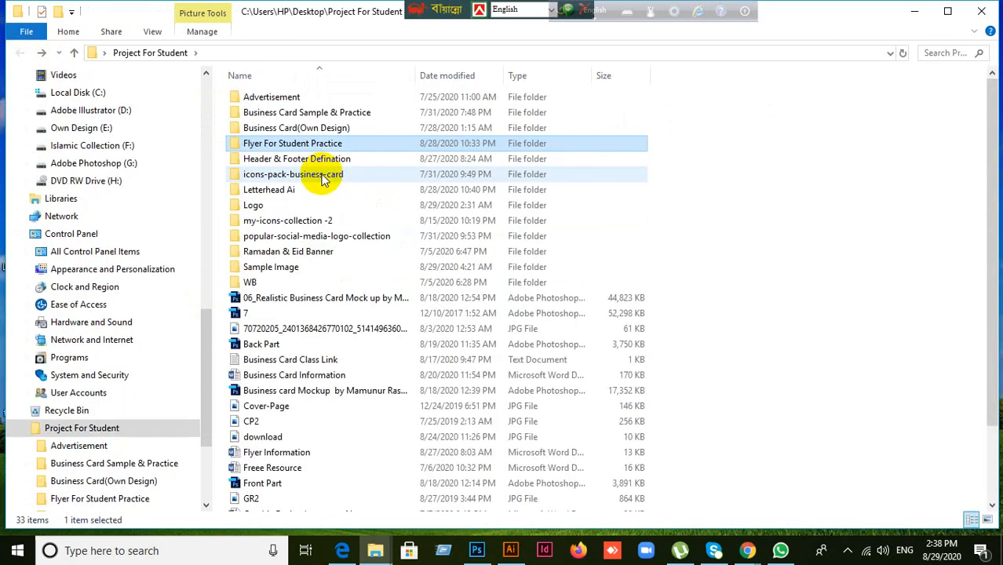
- Open the Sample Image folder and open its child-with-curly-hair photo in Photoshop as a separate document
left_click(273, 270)
double_click(274, 269)
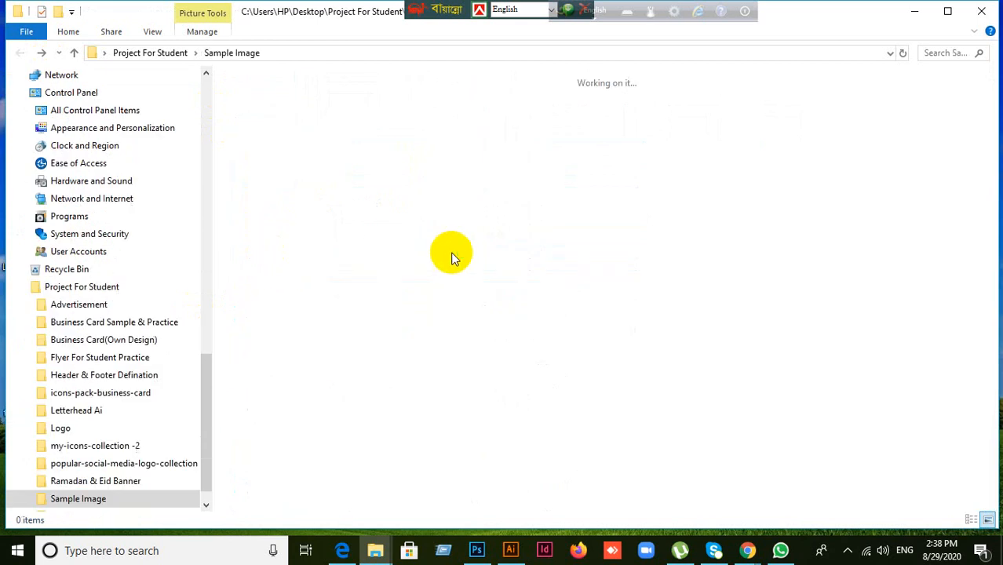
left_click_drag(265, 124, 397, 71)
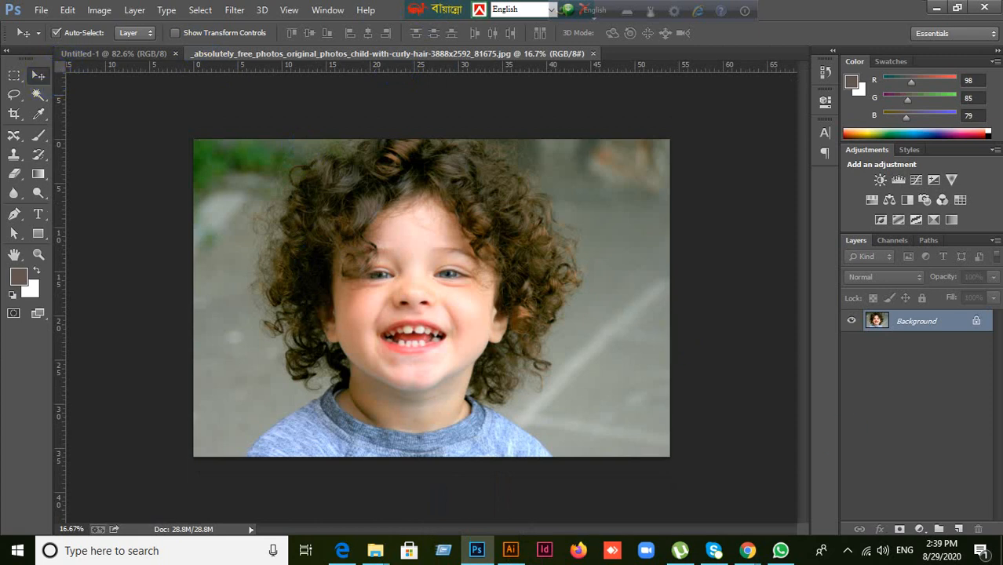
- Duplicate the photo's Background layer and add a new empty layer between the duplicate and the Background
key("ctrl+j")
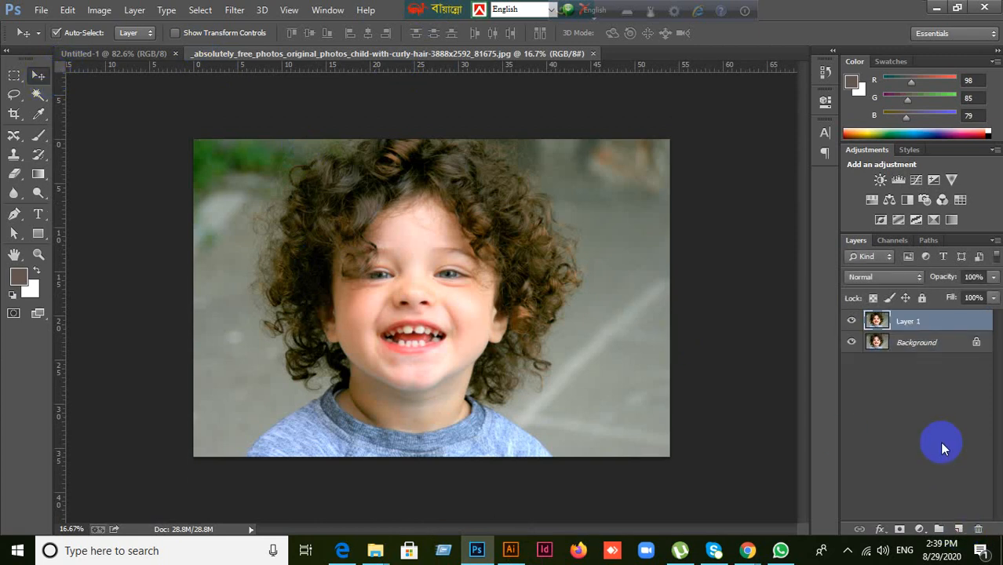
left_click(957, 530)
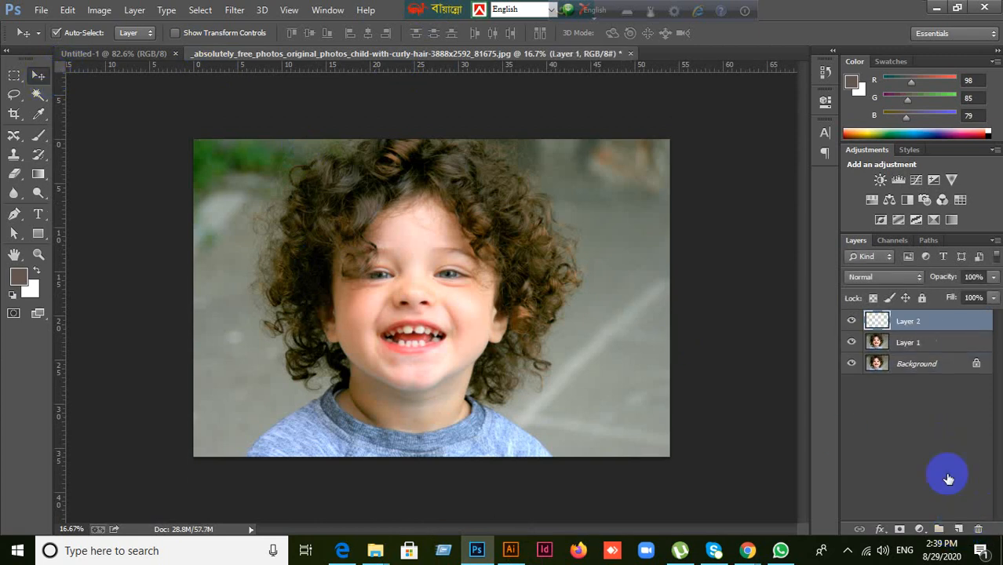
key("ctrl+bracketleft")
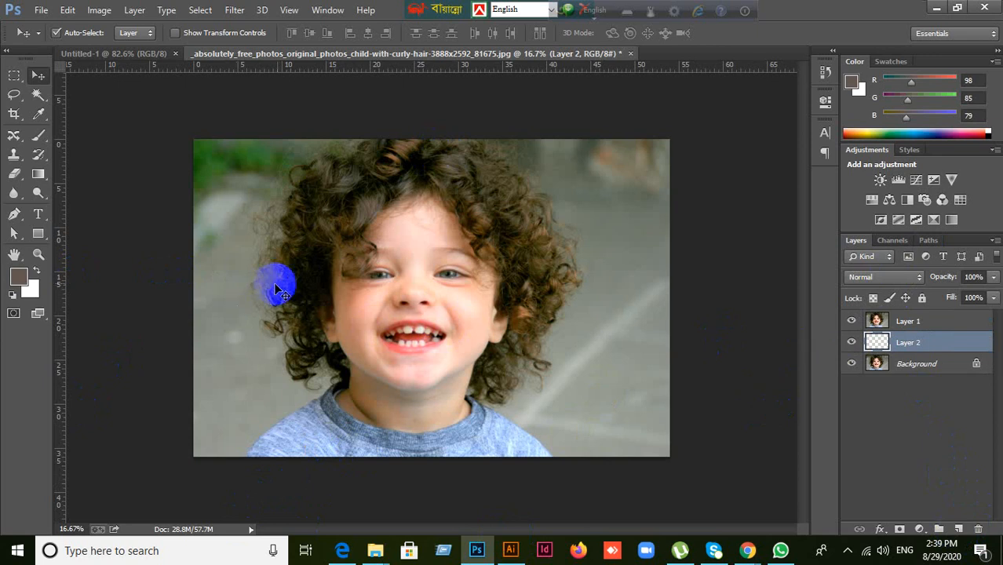
- Pick the blue swatch as the foreground colour and fill the empty Layer 2 with it
left_click(889, 62)
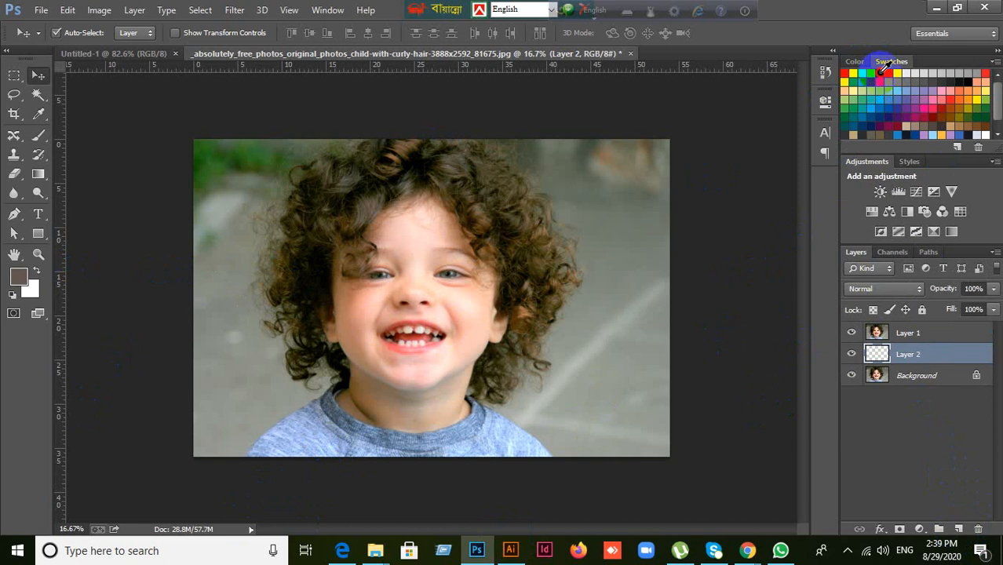
left_click(879, 73)
key("alt+BackSpace")
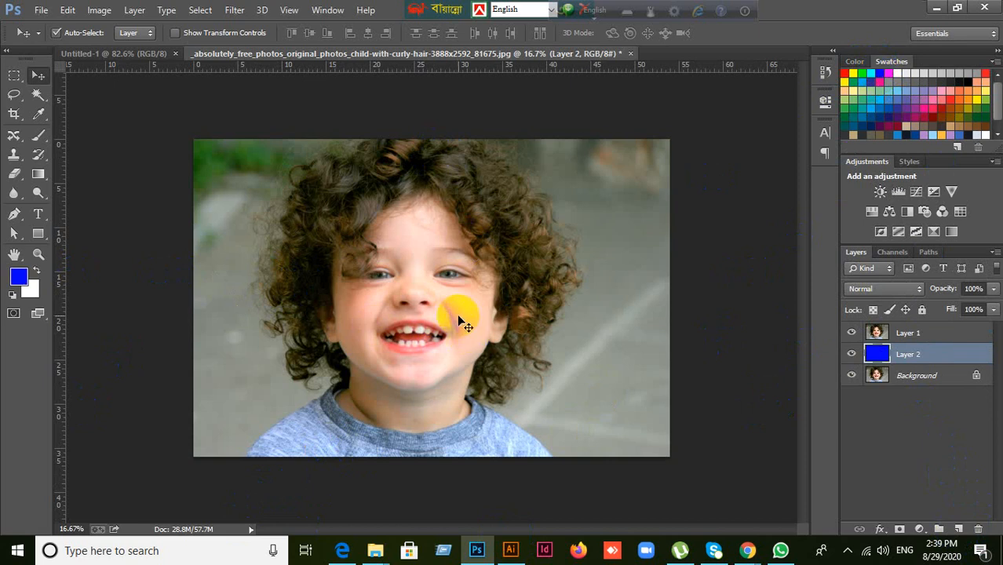
- Go through the layers in the stack, hiding and reshowing Layer 1 to view the fill beneath it
left_click(950, 331)
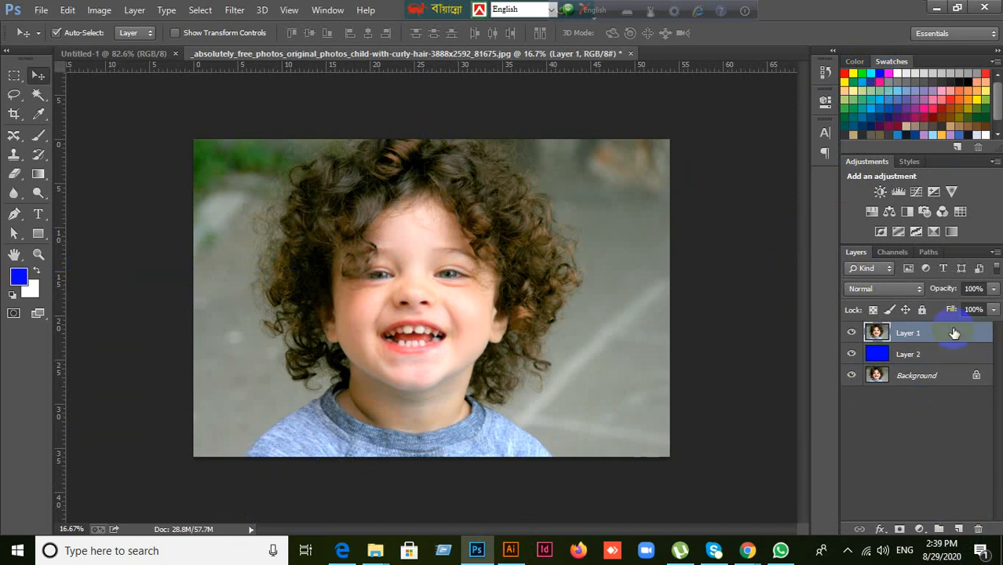
left_click(920, 358)
left_click(938, 376)
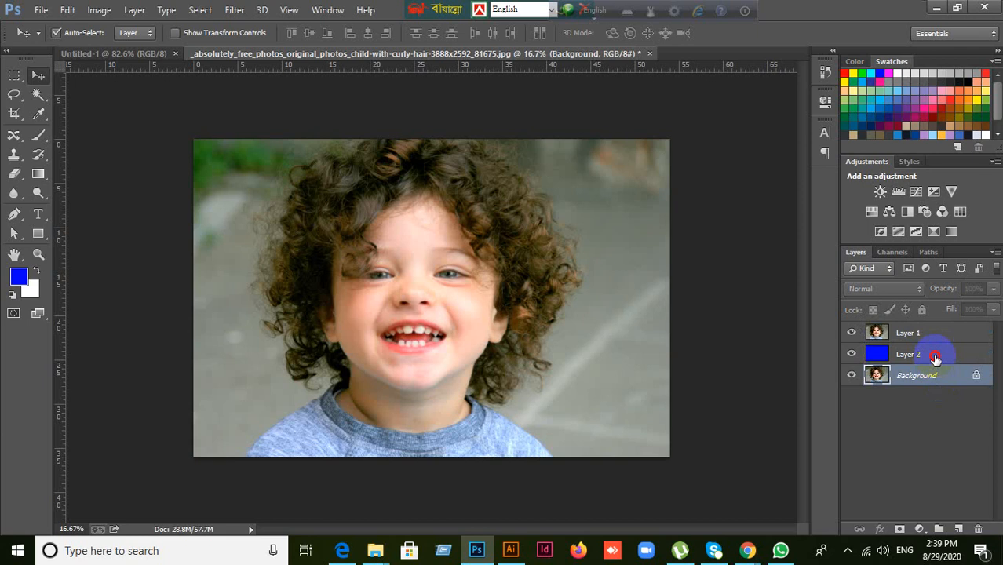
left_click(936, 357)
left_click(922, 334)
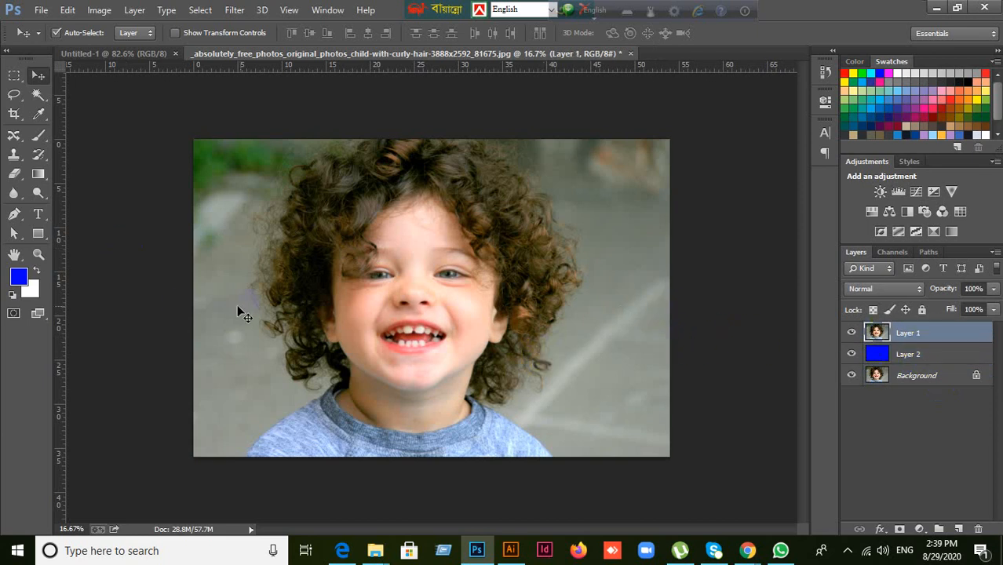
left_click(851, 332)
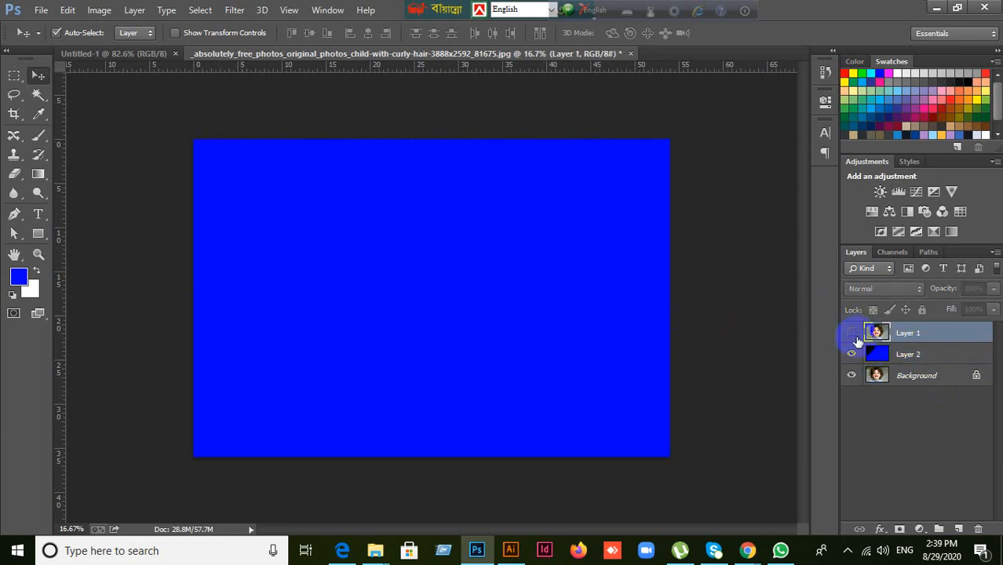
left_click(850, 332)
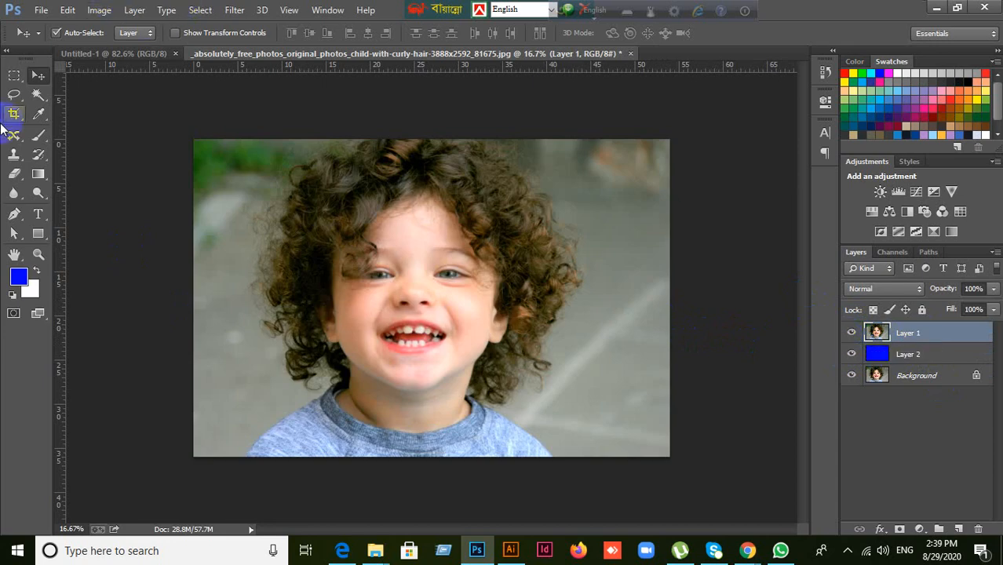
- Activate the standard Eraser Tool with Layer 1 active and enlarge its brush to 800 px
left_click(13, 173)
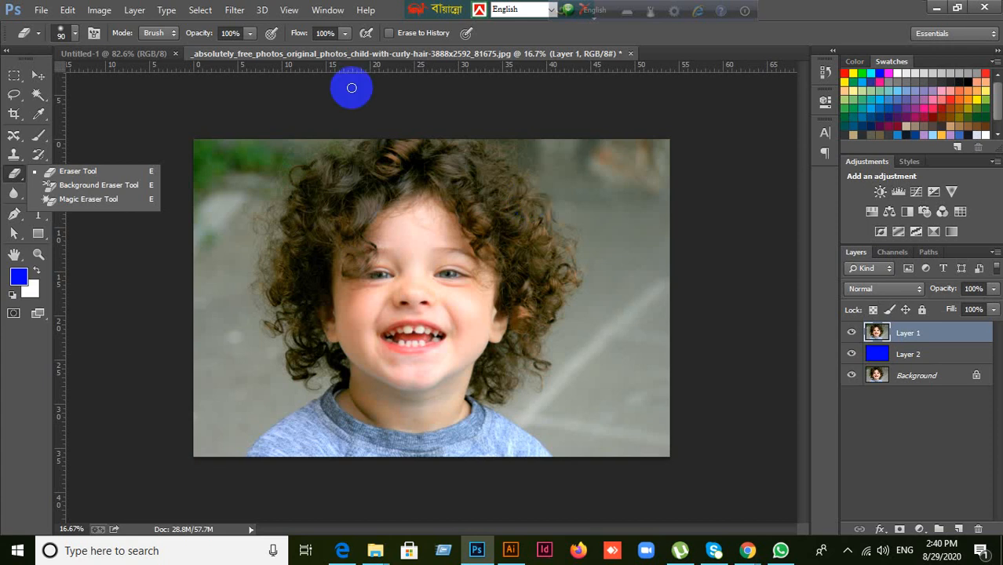
left_click(38, 75)
scroll(228, 224, "up", 1)
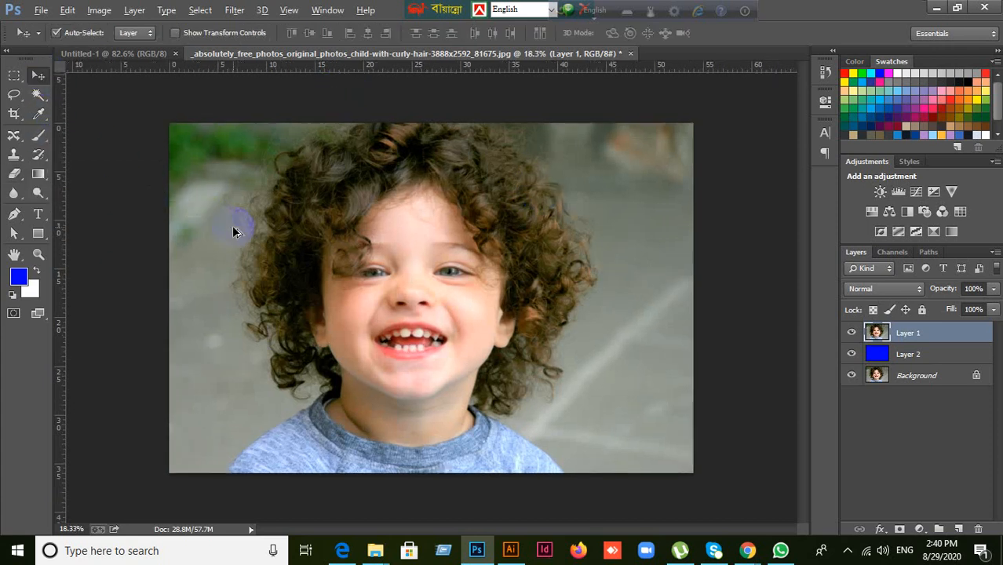
scroll(235, 228, "down", 2)
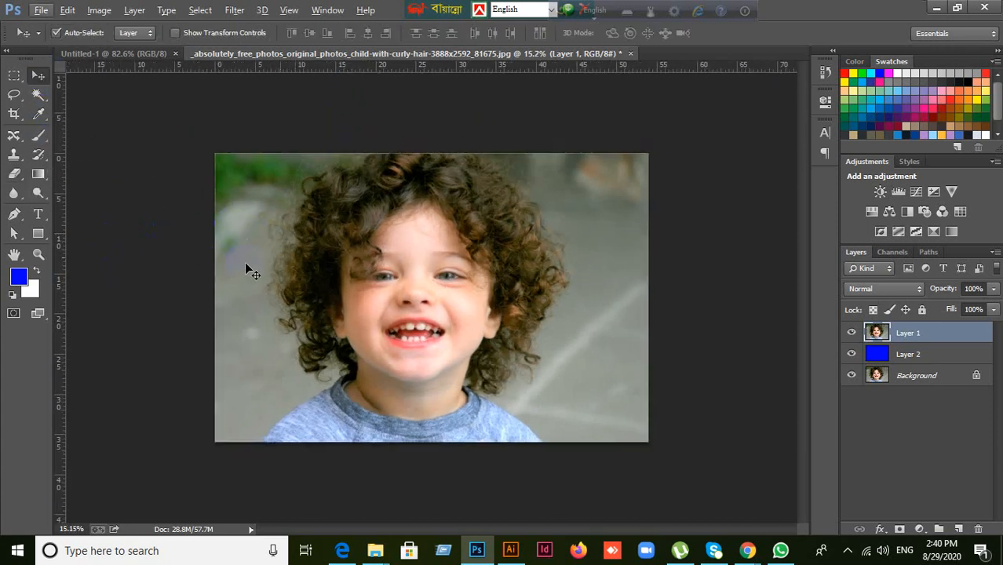
left_click(16, 178)
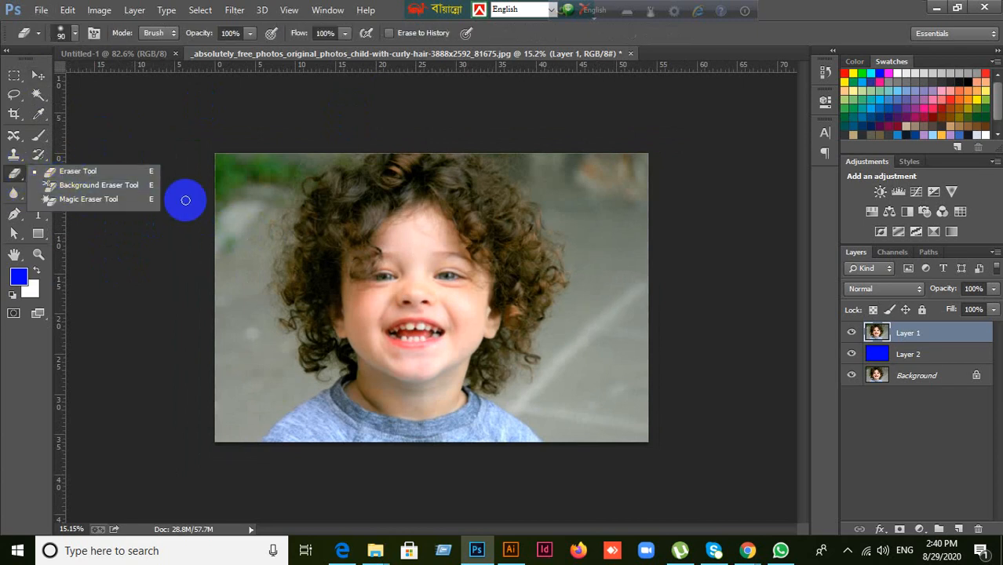
left_click(92, 172)
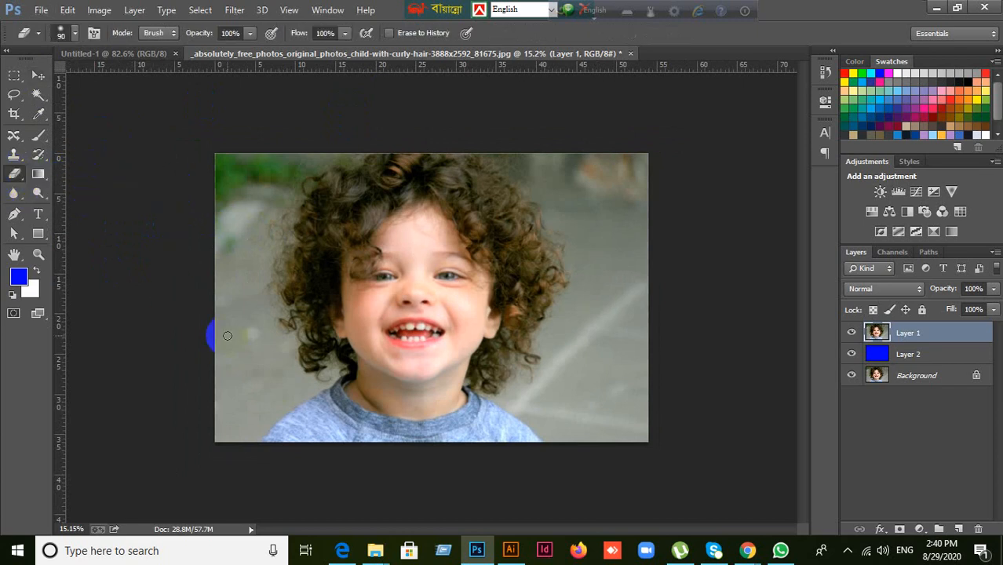
key("bracketright")
key("bracketright")
key("bracketright")
key("bracketright")
key("bracketright")
key("bracketright")
key("bracketright")
key("bracketright")
key("bracketright")
key("bracketright")
- Erase a band across the lower part of the photo on Layer 1 and check it by toggling the layer's visibility
right_click(188, 317)
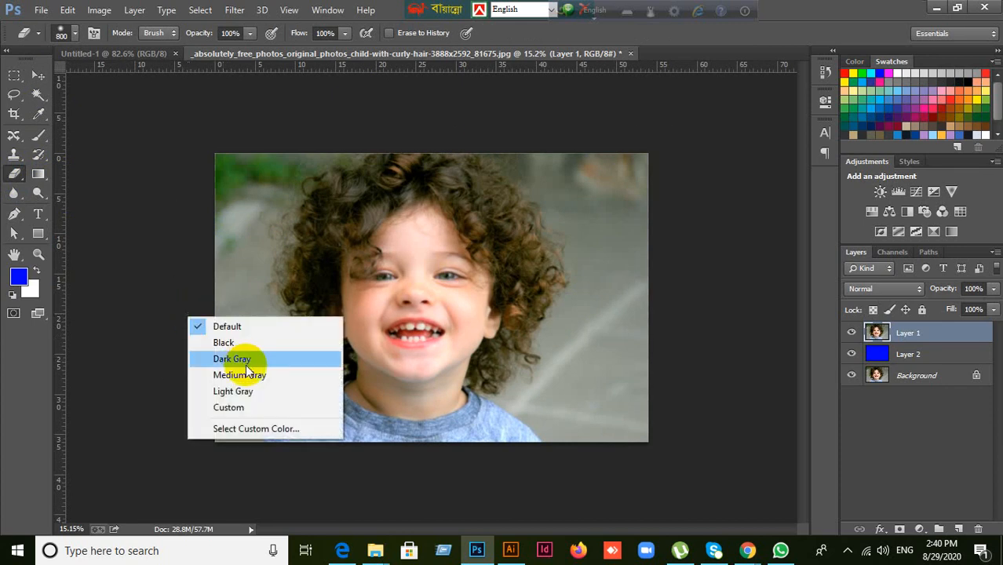
left_click(813, 17)
left_click(217, 421)
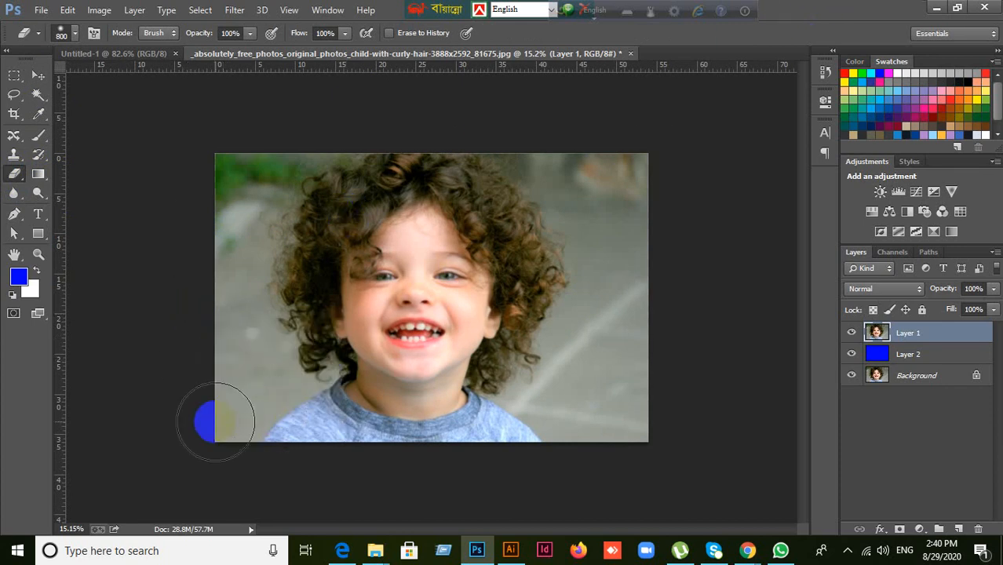
mouse_move(321, 411)
left_mouse_down()
mouse_move(516, 401)
mouse_move(675, 408)
mouse_move(496, 422)
mouse_move(361, 412)
mouse_move(631, 402)
mouse_move(538, 408)
left_mouse_up()
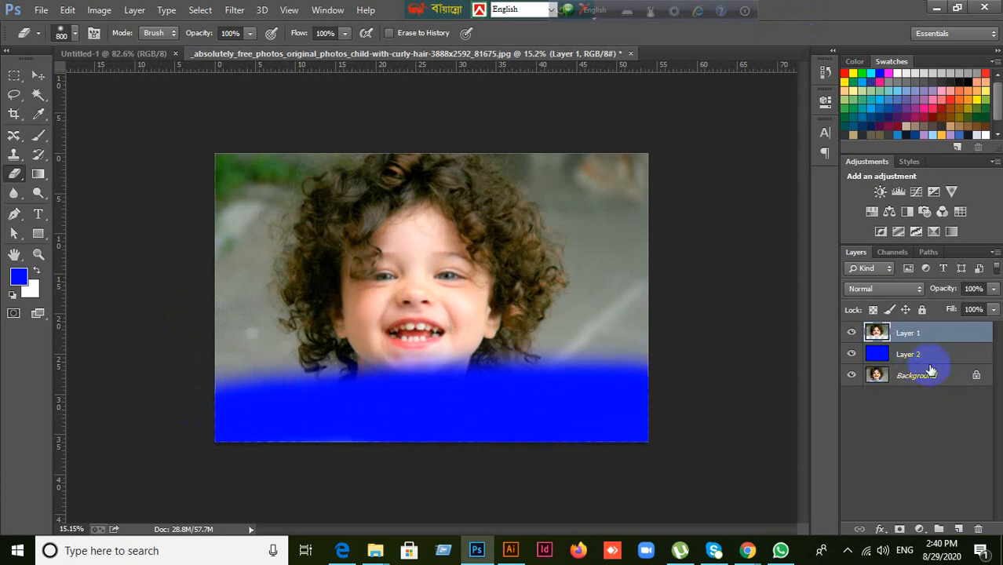
left_click(851, 332)
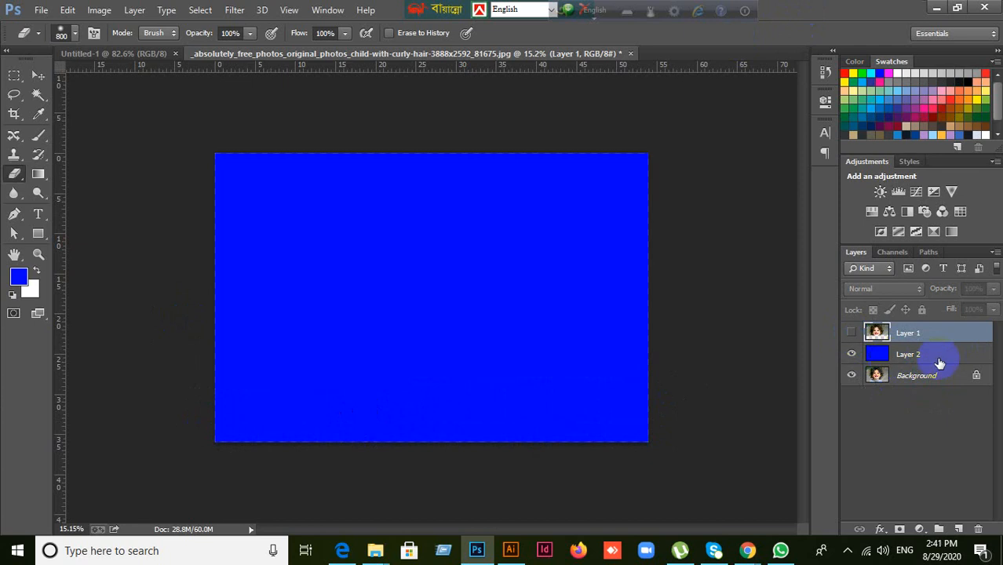
left_click(851, 332)
- Erase Layer 1 further up to the child's mouth, then undo the eraser strokes
mouse_move(660, 369)
left_mouse_down()
mouse_move(262, 352)
mouse_move(386, 335)
mouse_move(454, 385)
mouse_move(460, 321)
mouse_move(464, 329)
left_mouse_up()
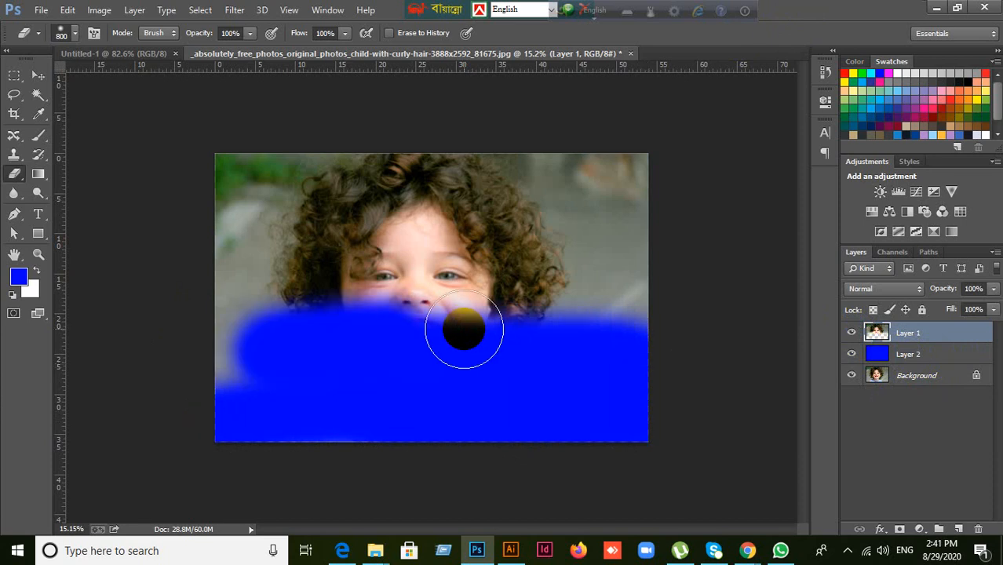
key("ctrl+alt+z")
key("ctrl+alt+z")
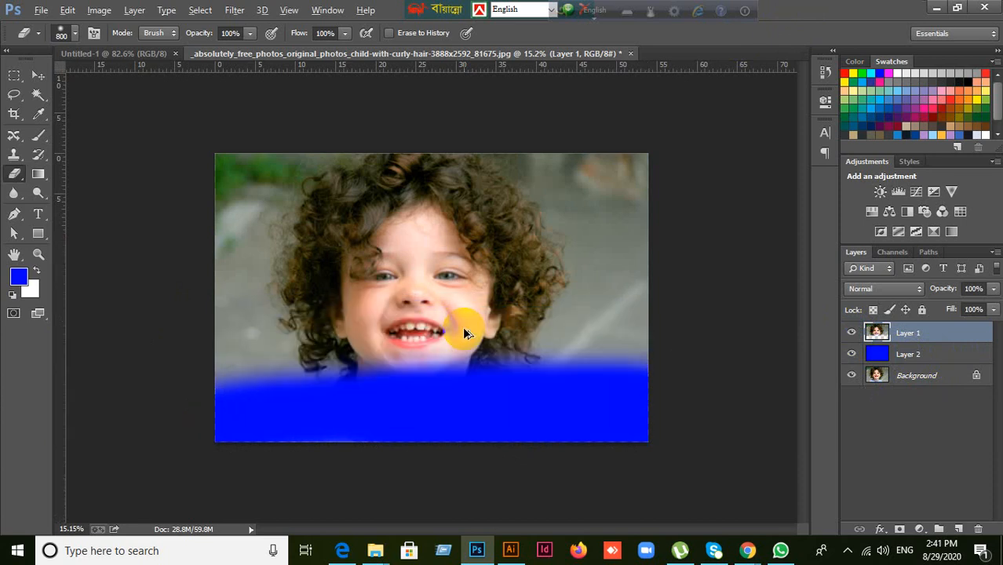
- Set the eraser's hardness to 100%, try a stroke on Layer 2 and undo it
right_click(473, 317)
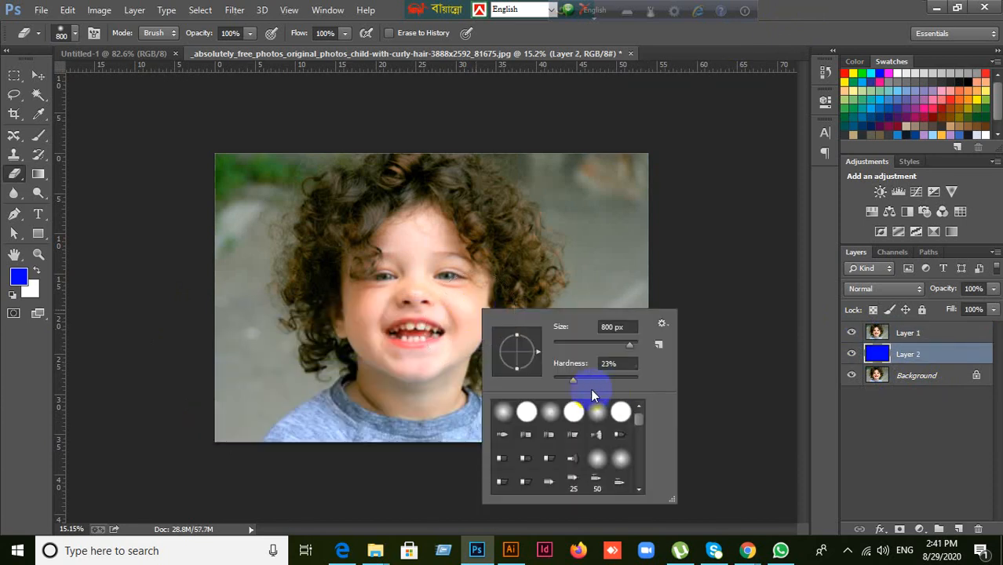
left_click_drag(573, 380, 660, 381)
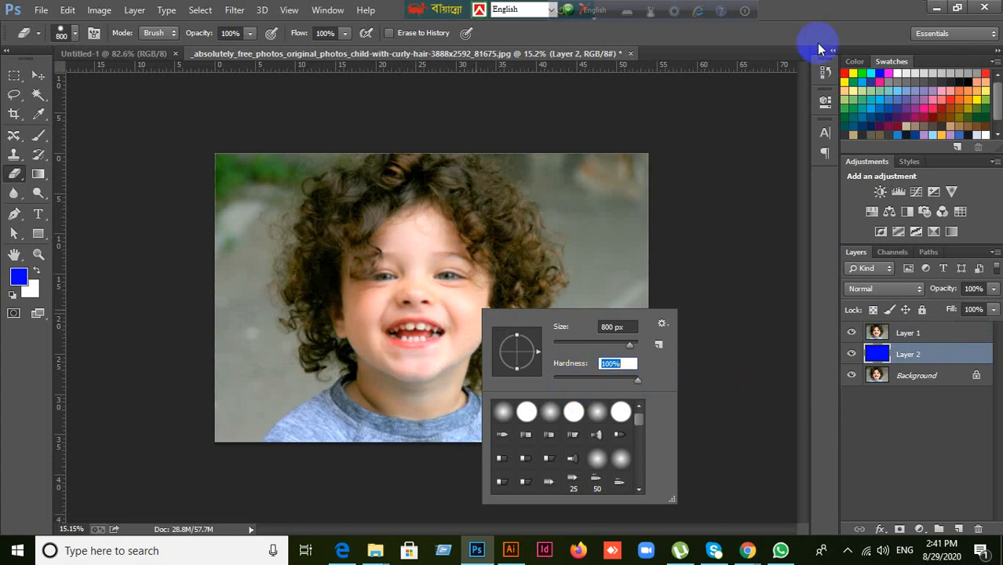
left_click(833, 12)
mouse_move(207, 414)
left_mouse_down()
mouse_move(348, 412)
mouse_move(257, 392)
left_mouse_up()
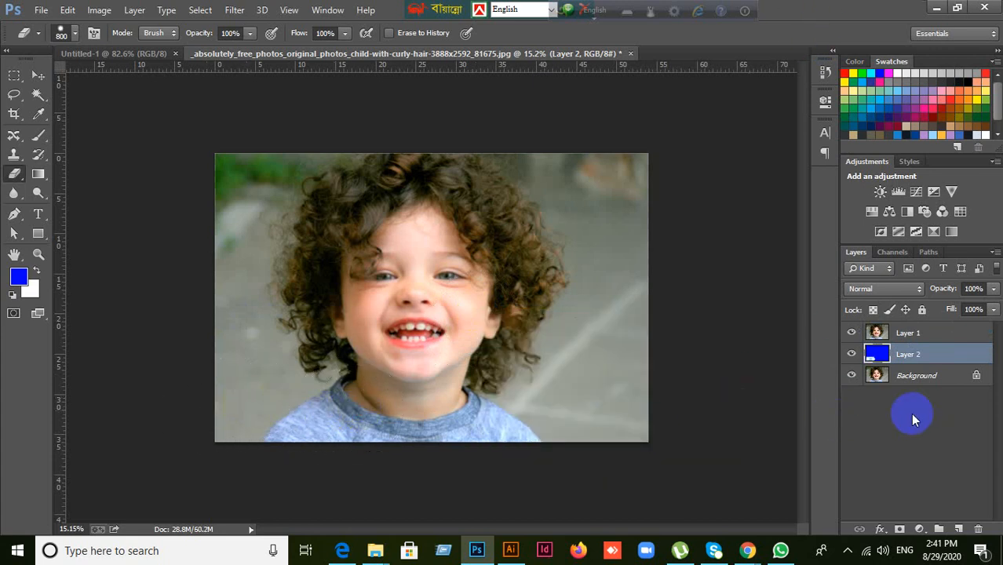
key("ctrl+z")
- Try the hard-edged eraser across the lower part of Layer 1 and undo the strokes
left_click(928, 333)
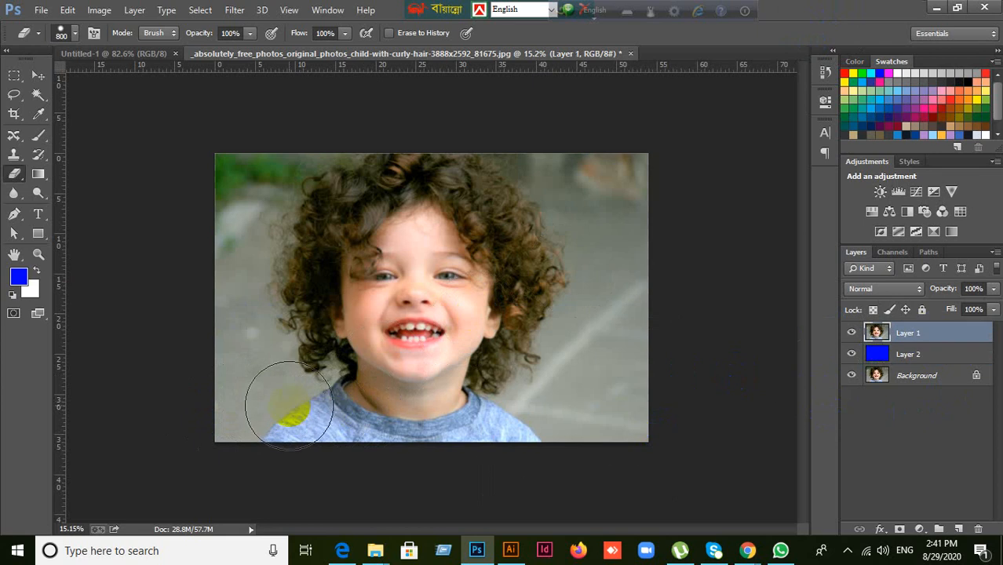
mouse_move(271, 403)
left_mouse_down()
mouse_move(377, 367)
mouse_move(463, 393)
mouse_move(663, 379)
mouse_move(566, 449)
mouse_move(365, 451)
mouse_move(223, 286)
mouse_move(347, 347)
mouse_move(629, 345)
mouse_move(647, 312)
mouse_move(441, 288)
mouse_move(431, 403)
mouse_move(456, 405)
left_mouse_up()
key("ctrl+z")
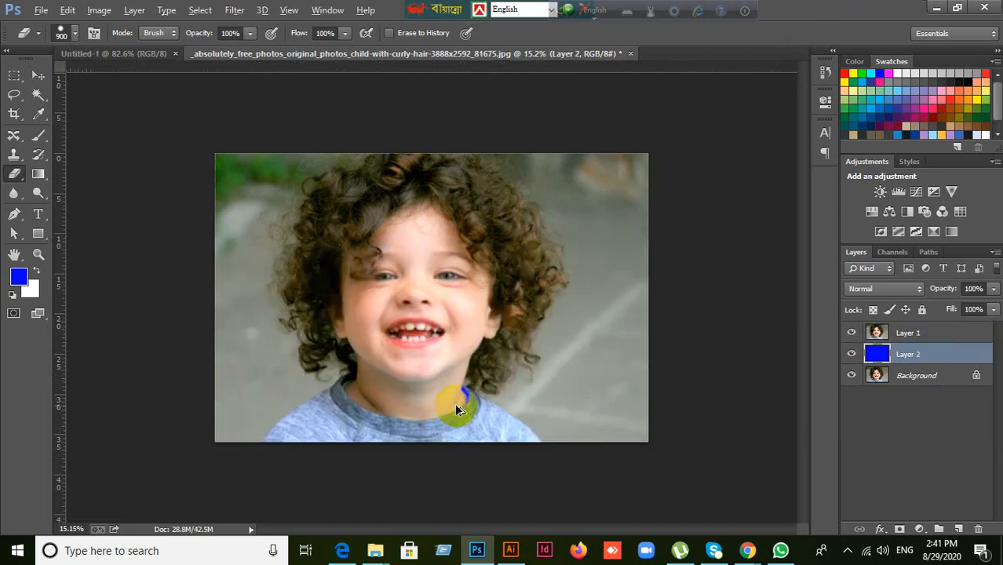
- Lower the eraser's hardness to about 18% and enlarge its brush to 1300 px
right_click(347, 262)
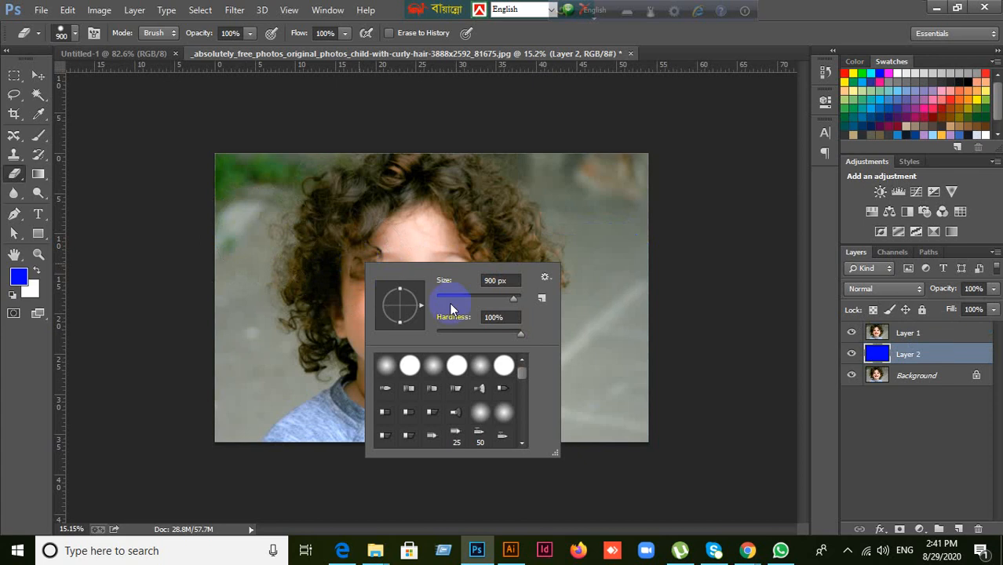
left_click_drag(471, 332, 521, 333)
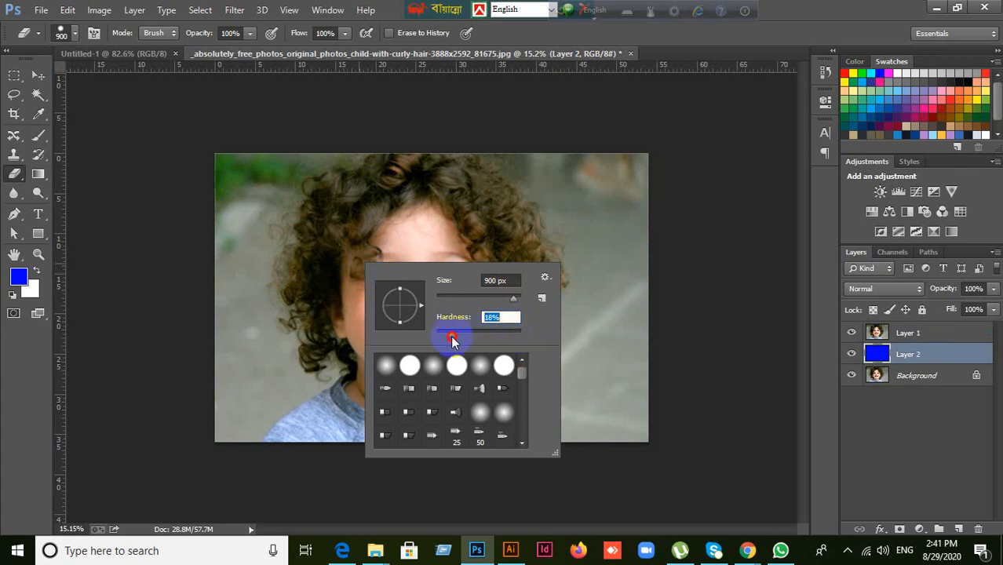
left_click(832, 10)
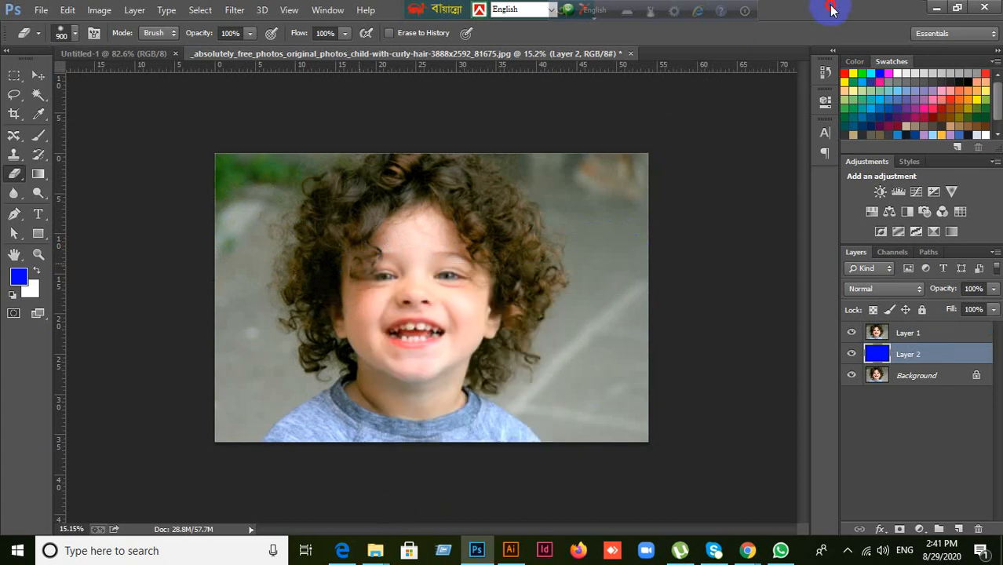
double_click(831, 8)
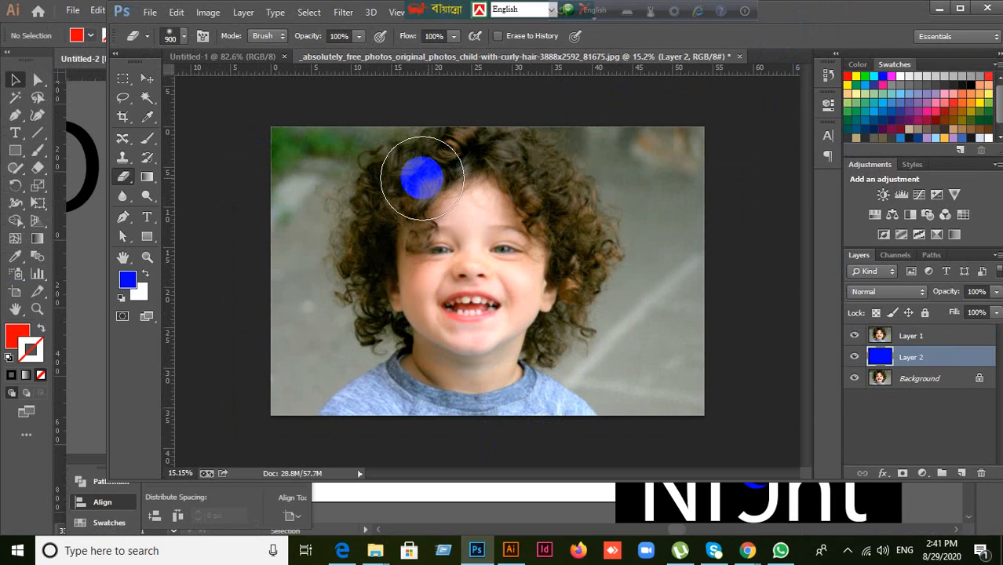
left_click(961, 9)
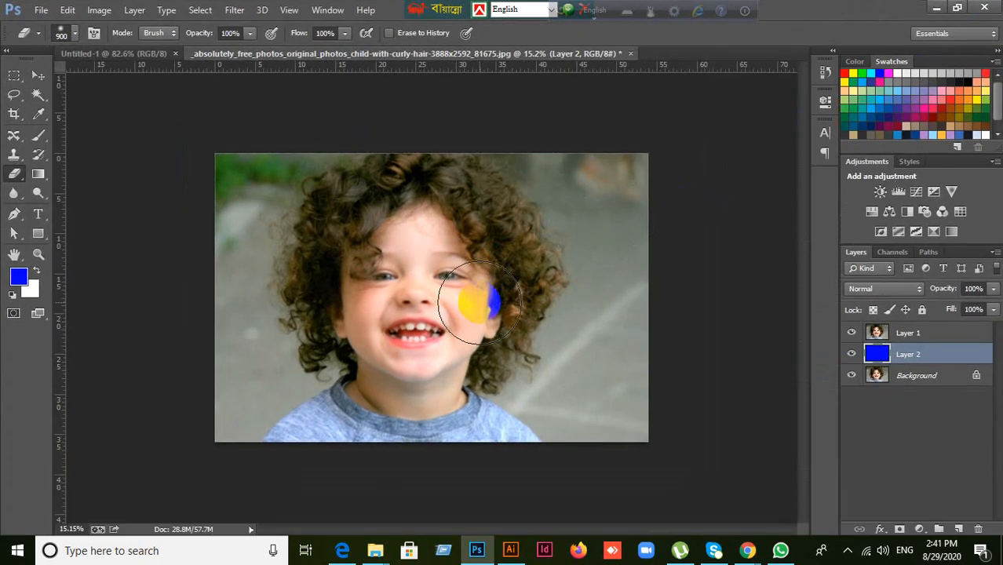
key("bracketright")
key("bracketright")
key("bracketright")
key("bracketright")
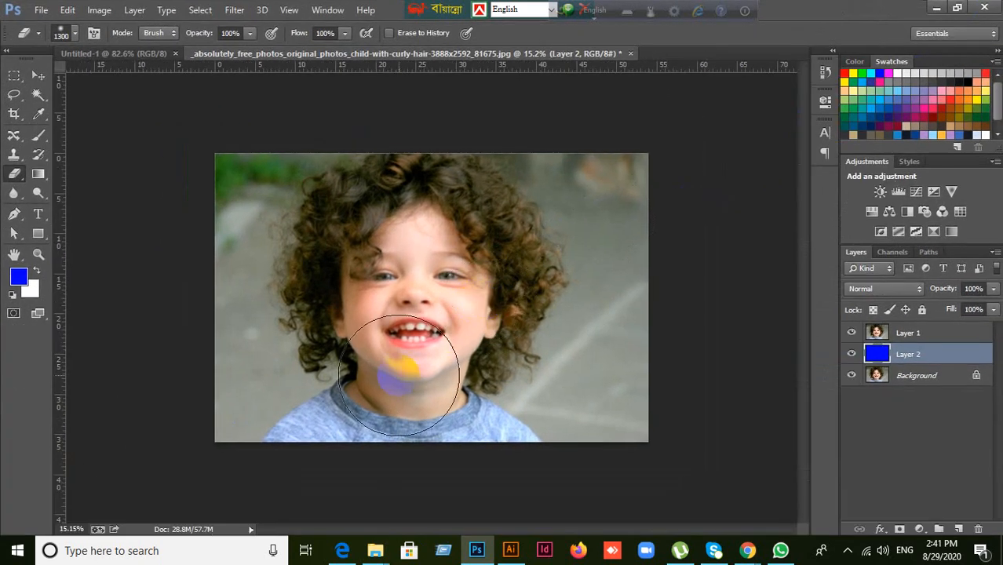
- Erase the lower part of the photo on Layer 1 with the soft eraser and undo the last stroke
left_click(941, 336)
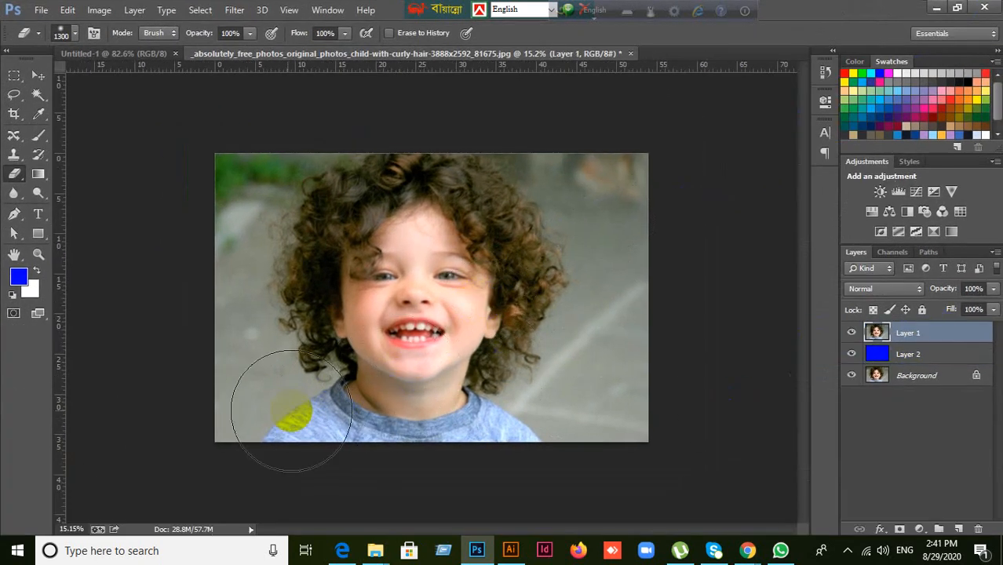
mouse_move(288, 400)
left_mouse_down()
mouse_move(675, 404)
mouse_move(642, 396)
mouse_move(637, 348)
mouse_move(204, 321)
mouse_move(350, 372)
mouse_move(645, 349)
left_mouse_up()
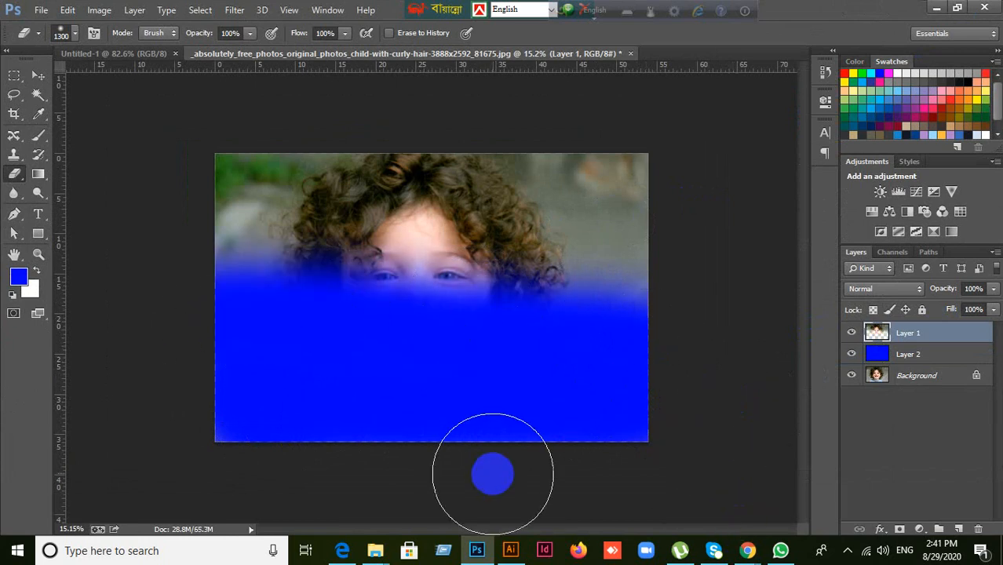
key("ctrl+z")
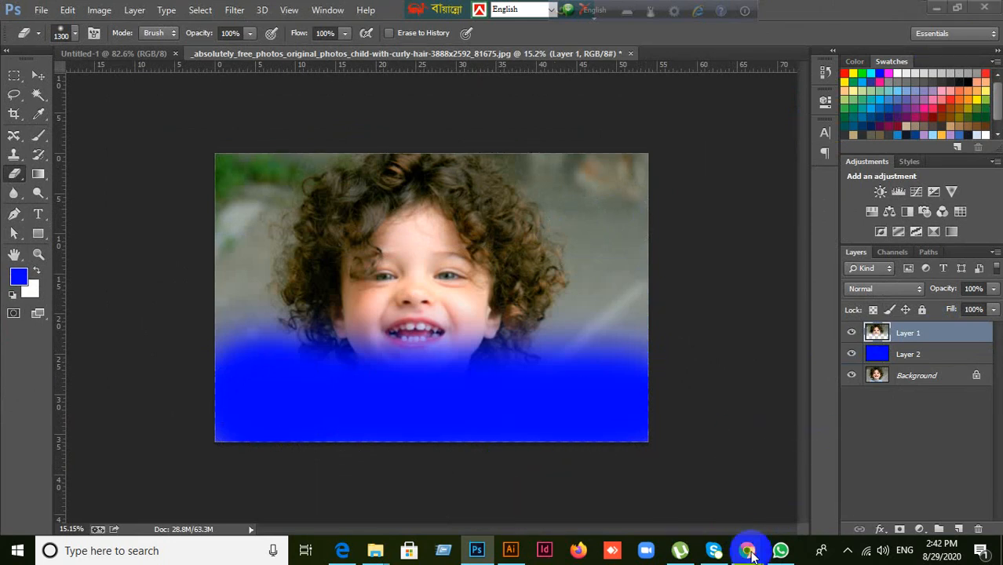
- Switch to the Google Meet call in Chrome to check the participants, and return to Photoshop
mouse_move(749, 552)
left_click(692, 499)
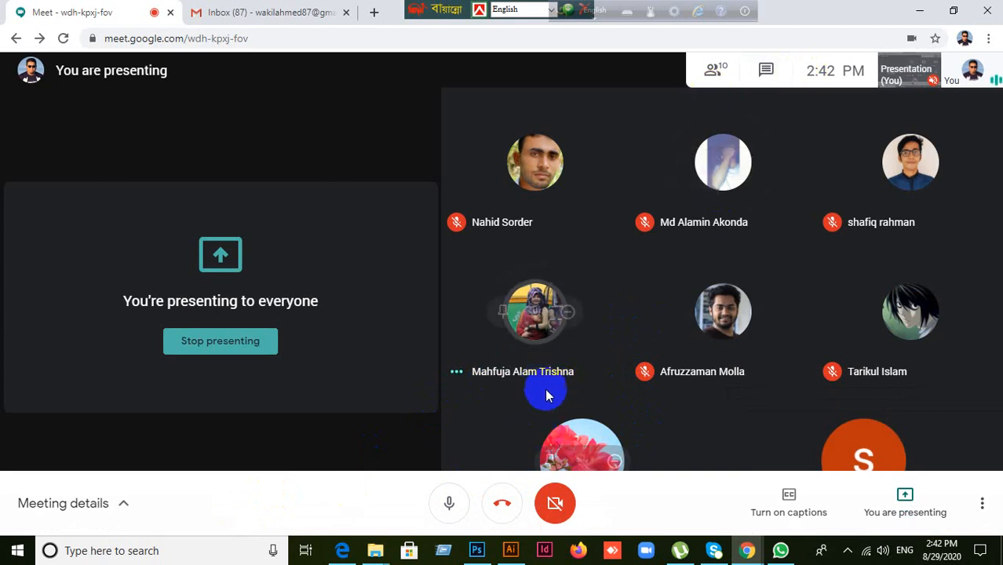
left_click(480, 551)
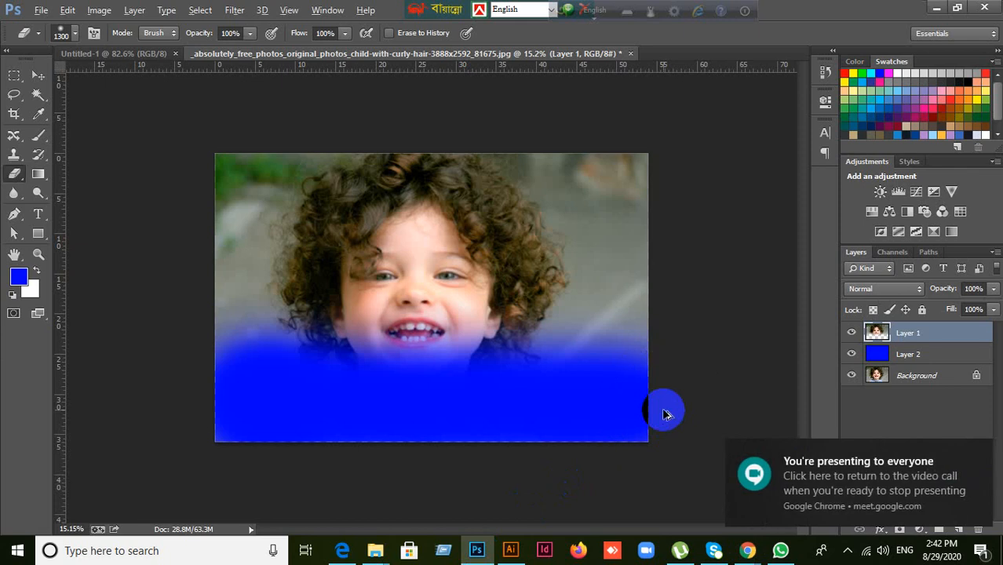
- Undo the eraser strokes across the lower part of the photo and activate the Magic Eraser tool on Layer 1
key("ctrl+z")
left_click(901, 331)
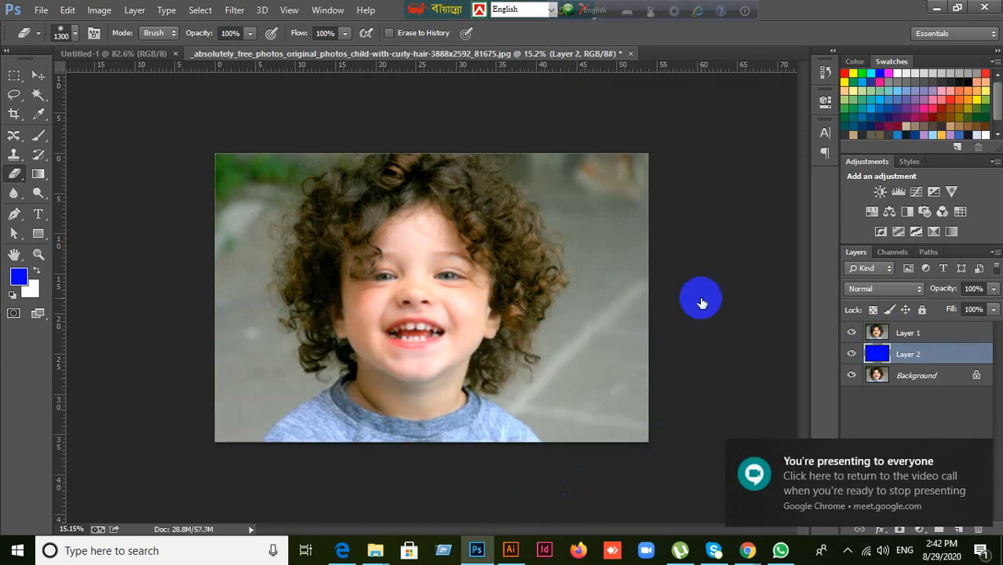
right_click(22, 174)
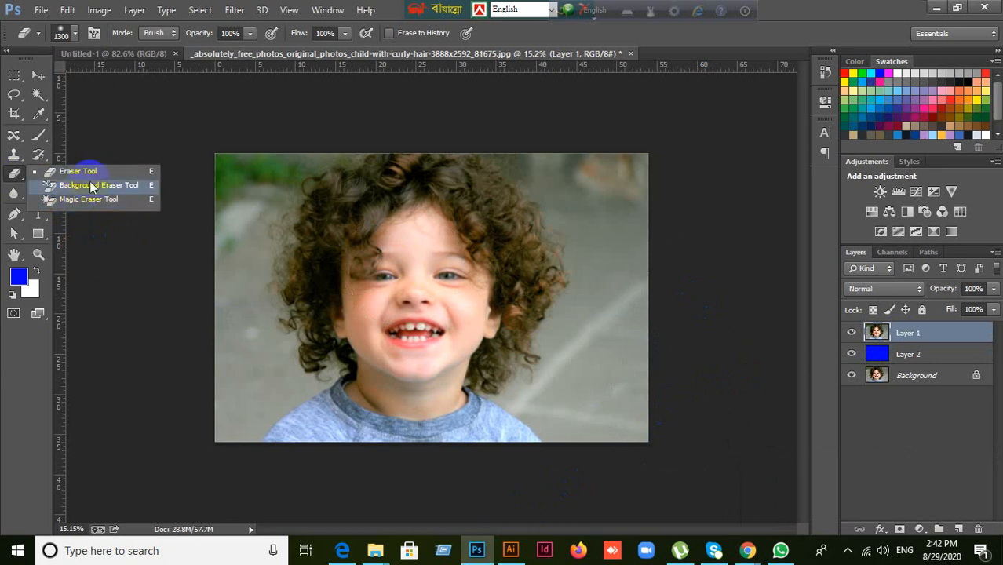
left_click(78, 202)
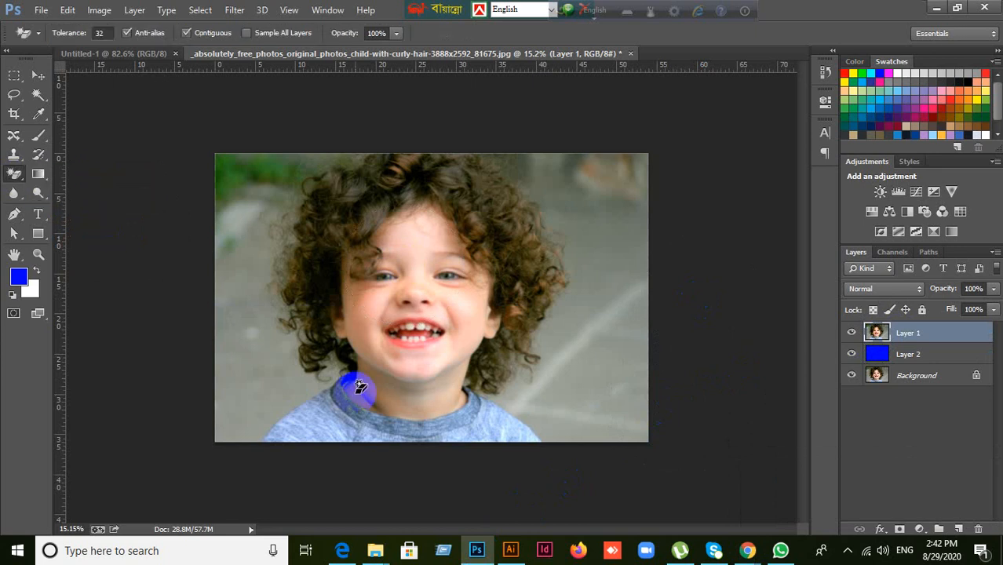
right_click(18, 178)
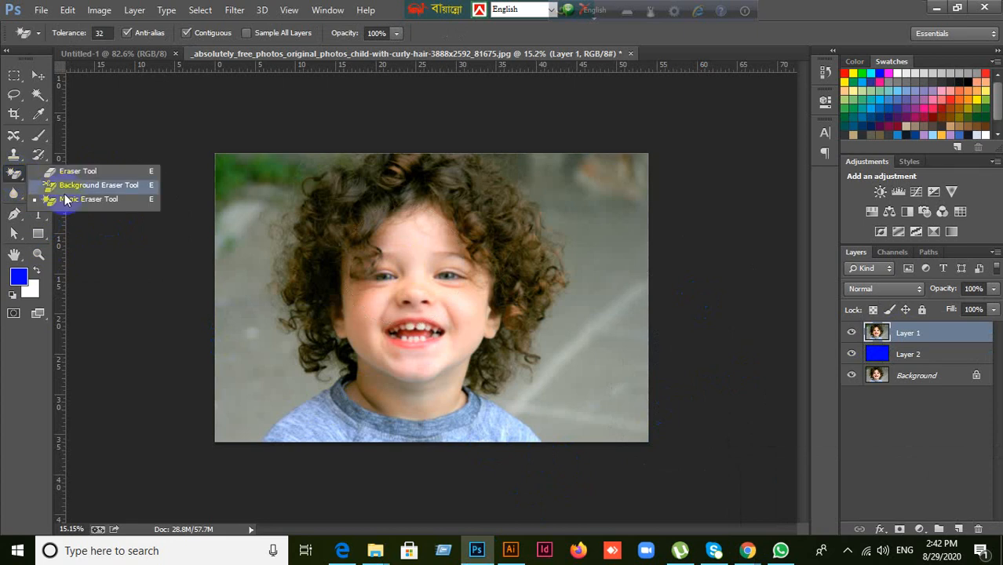
left_click(67, 200)
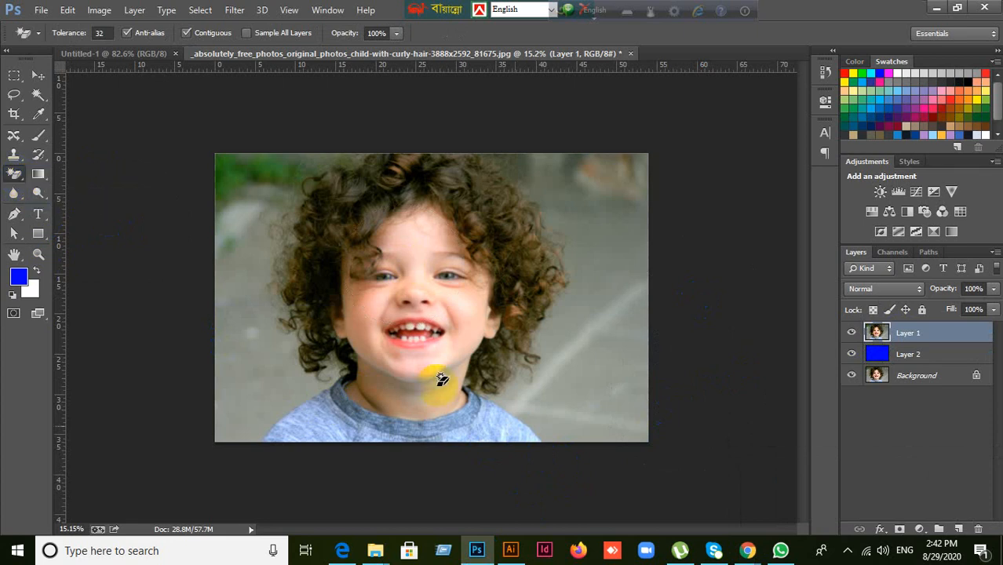
- Try erasing the background areas on both sides of the child on Layer 1 with the Magic Eraser at tolerance 32
left_click(611, 380)
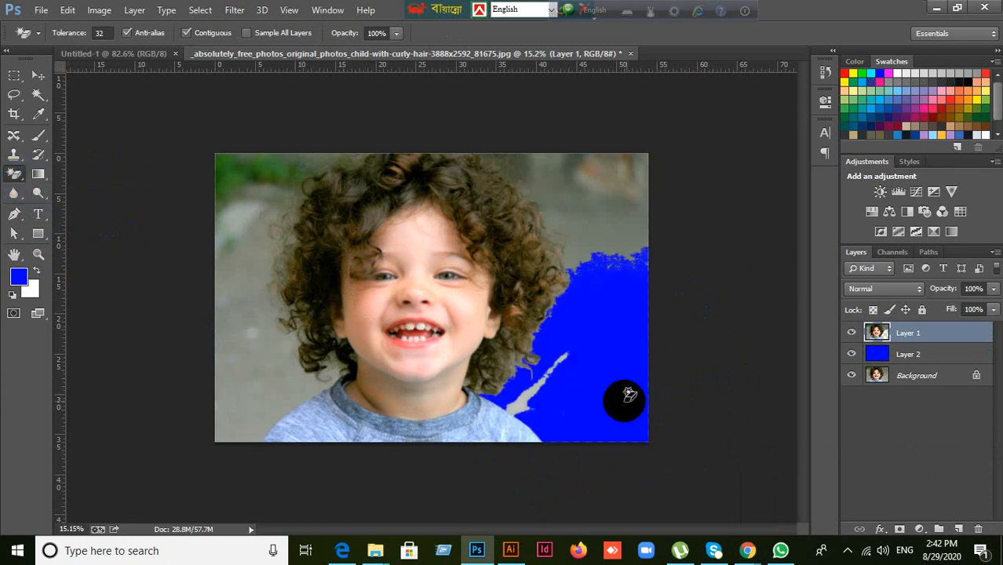
left_click(627, 240)
left_click(254, 386)
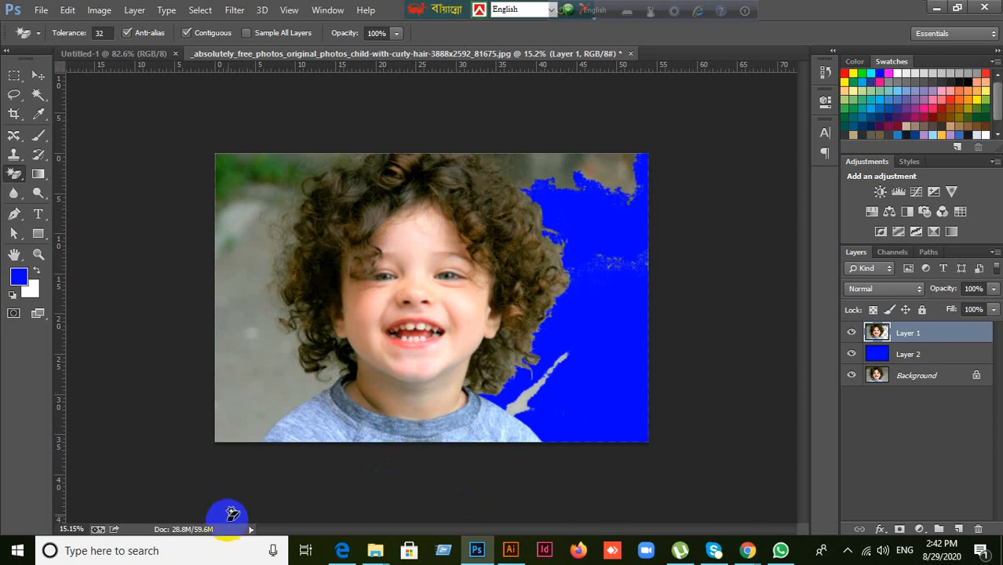
left_click(240, 202)
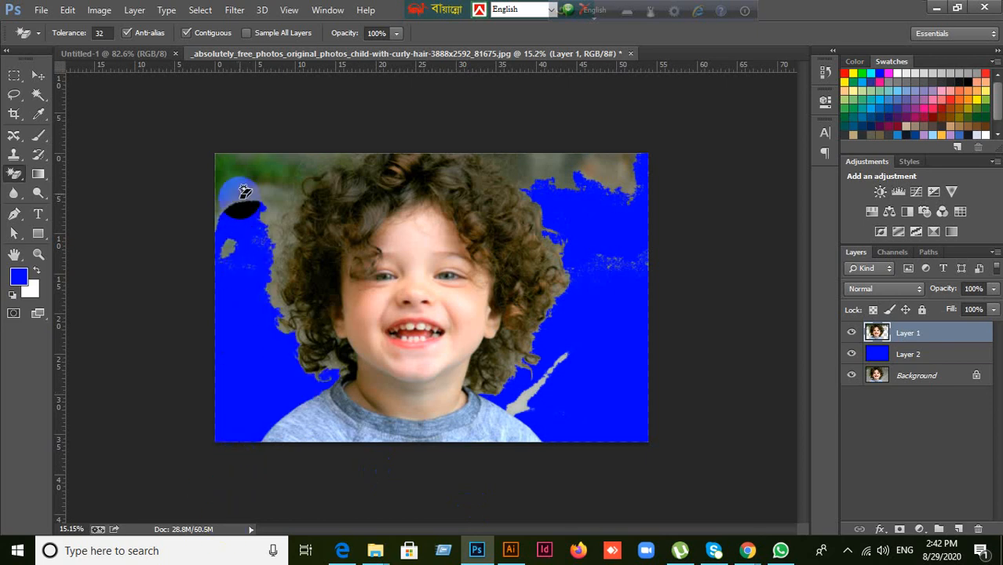
left_click(246, 180)
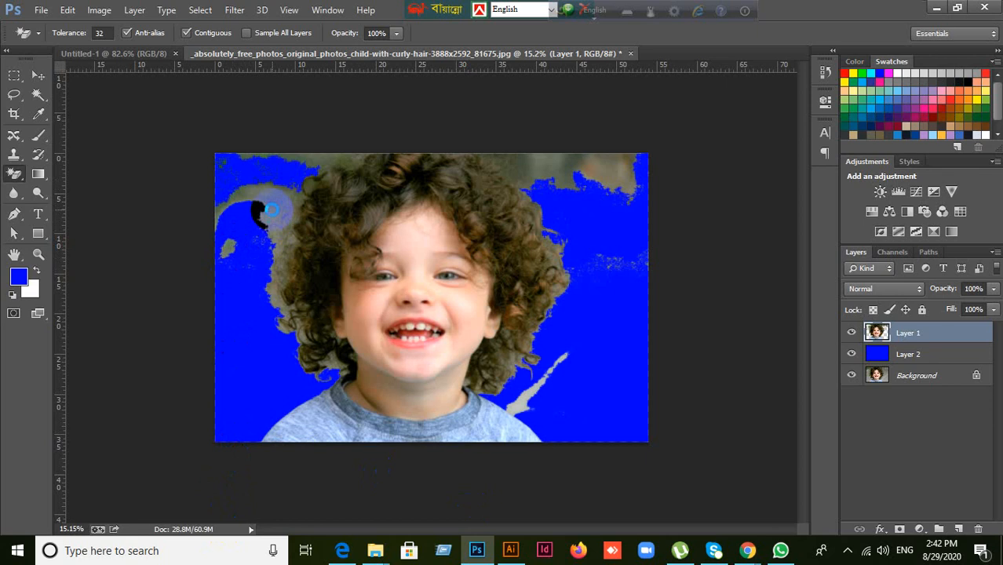
left_click(270, 209)
left_click(609, 185)
left_click(616, 177)
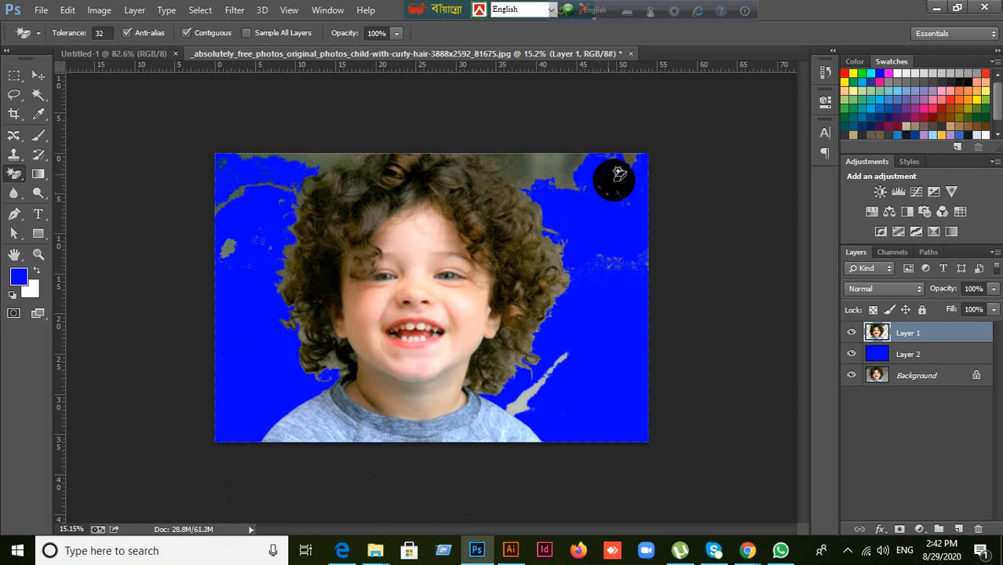
left_click(560, 163)
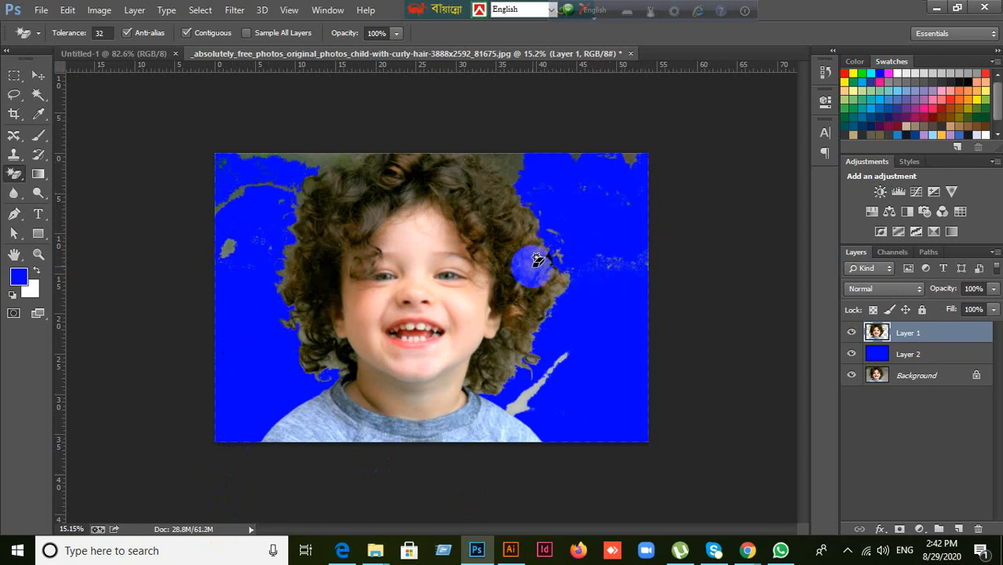
- Undo all the Magic Eraser removals on Layer 1 to restore the full photo background
key("ctrl+alt+z")
key("ctrl+alt+z")
key("ctrl+alt+z")
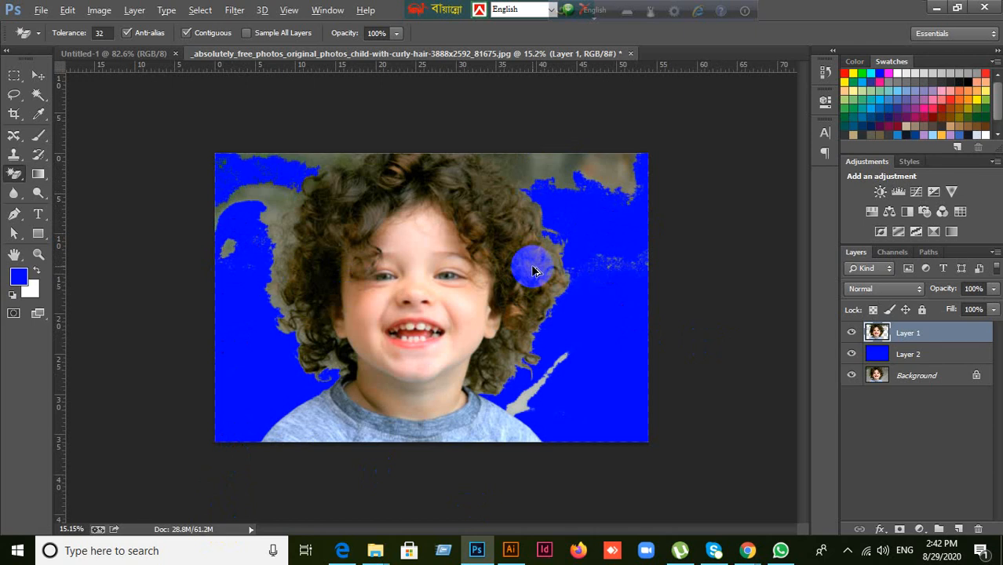
key("ctrl+alt+z")
key("ctrl+alt+z")
key("ctrl+alt+z")
key("ctrl+alt+z")
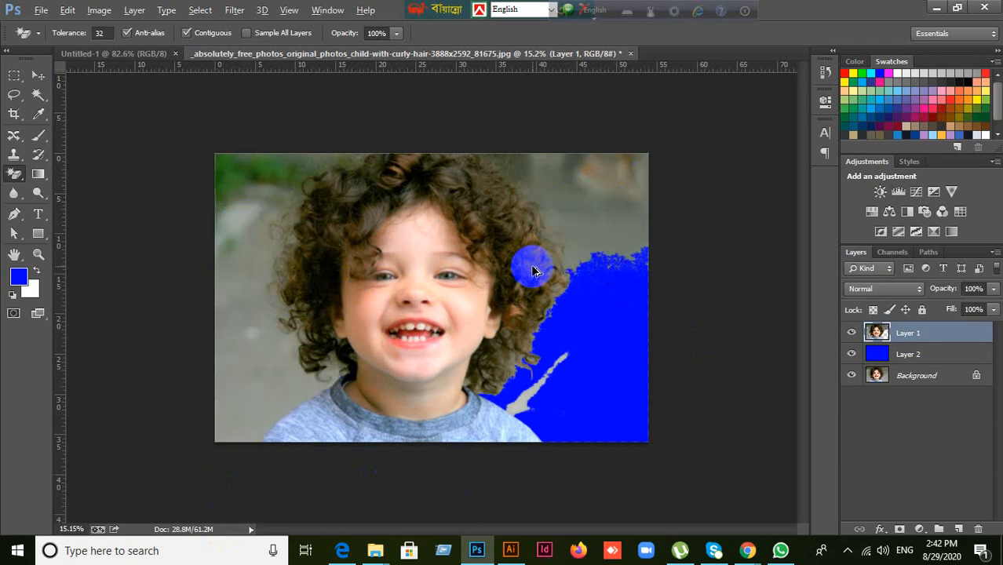
- Try the Magic Eraser on Layer 1 again, removing the pavement beside the child, the upper-left greenery and the upper-right background
left_click(17, 178)
left_click(100, 197)
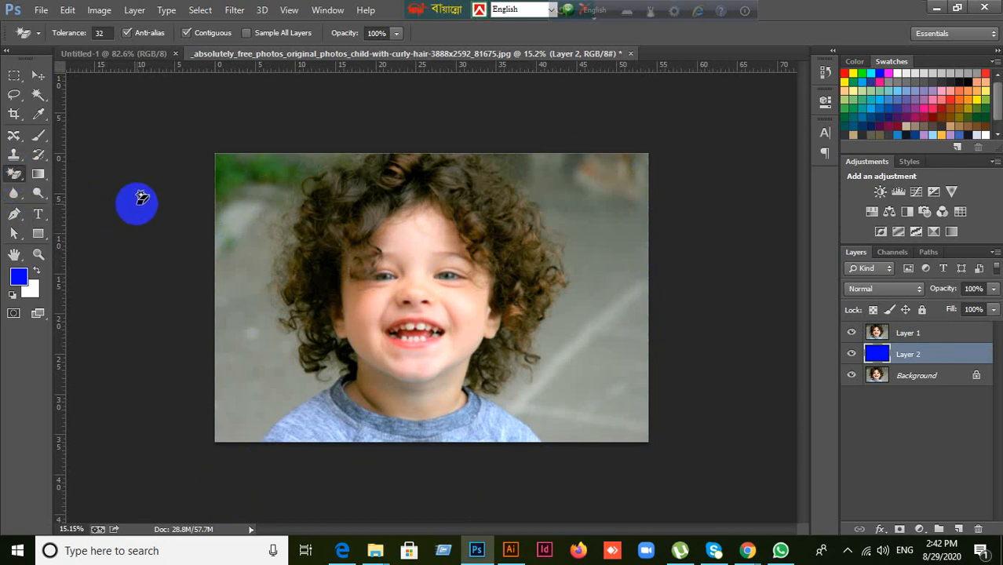
left_click(908, 333)
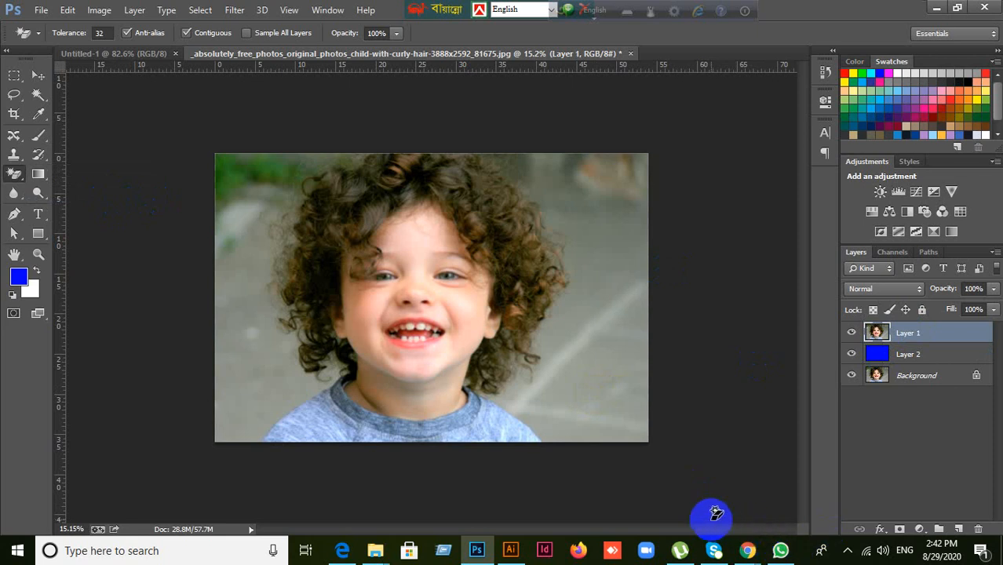
mouse_move(747, 552)
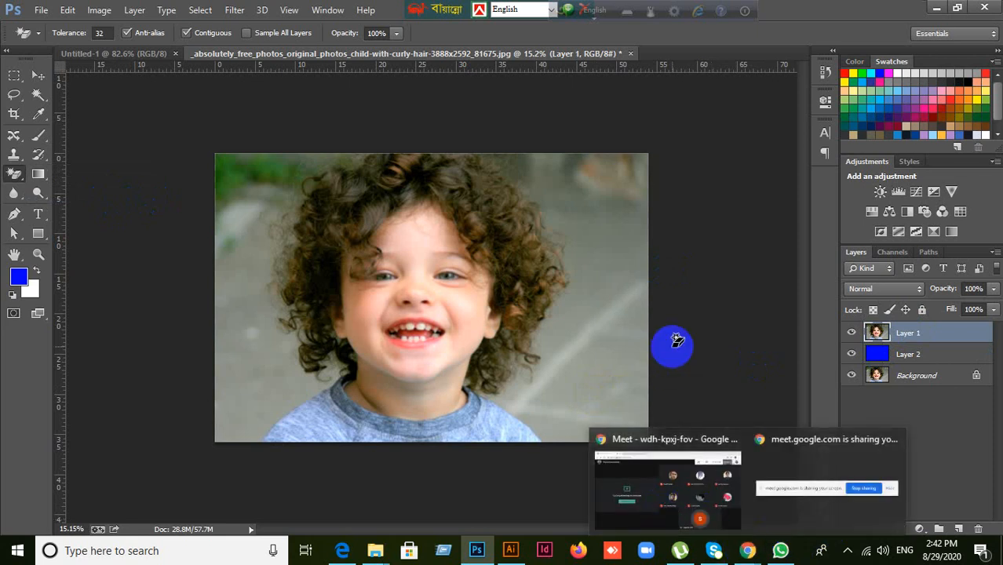
left_click(615, 382)
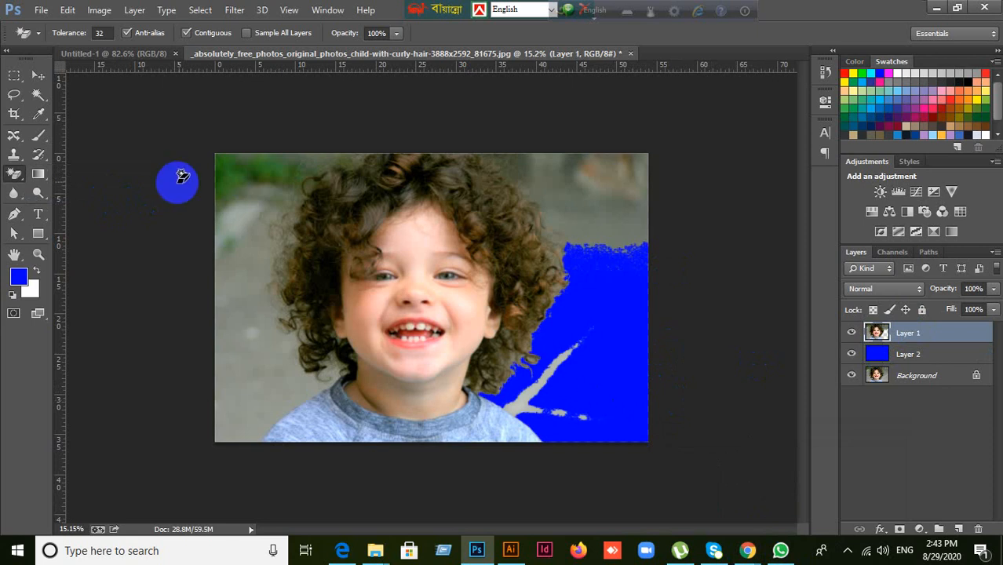
left_click(229, 179)
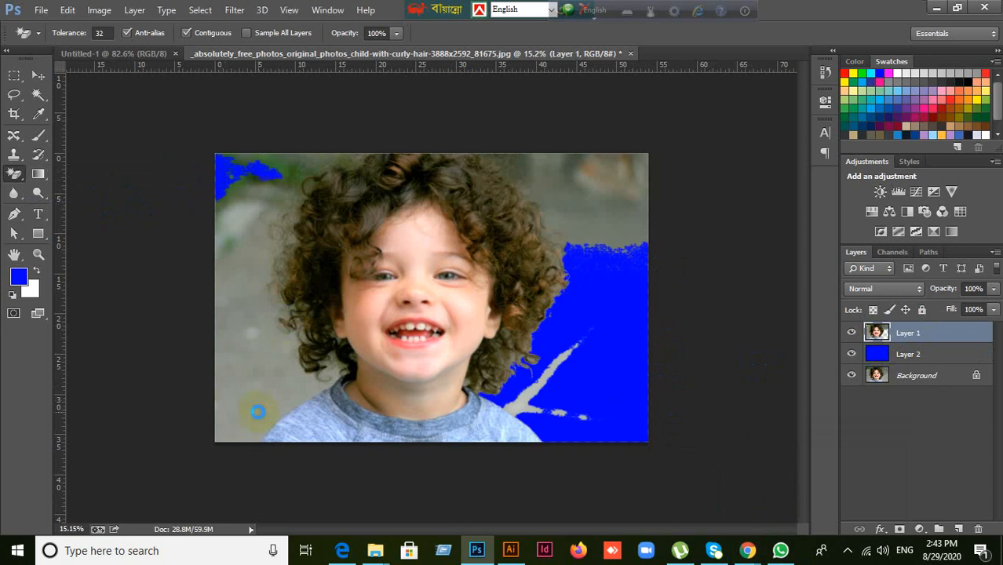
left_click(216, 413)
left_click(635, 202)
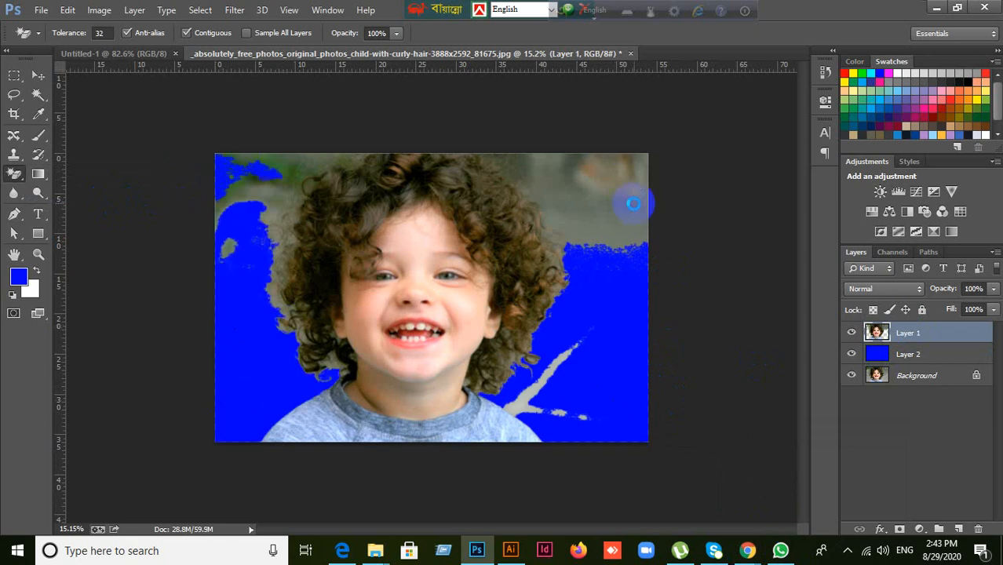
left_click(650, 333)
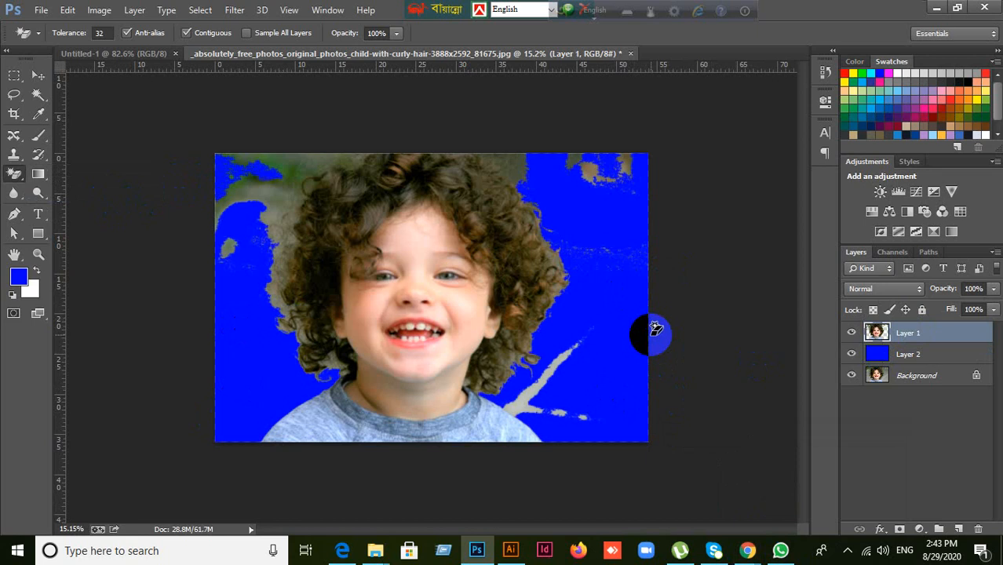
- Undo the second round of background erasing on Layer 1
key("ctrl+alt+z")
key("ctrl+alt+z")
key("ctrl+alt+z")
key("ctrl+alt+z")
key("ctrl+alt+z")
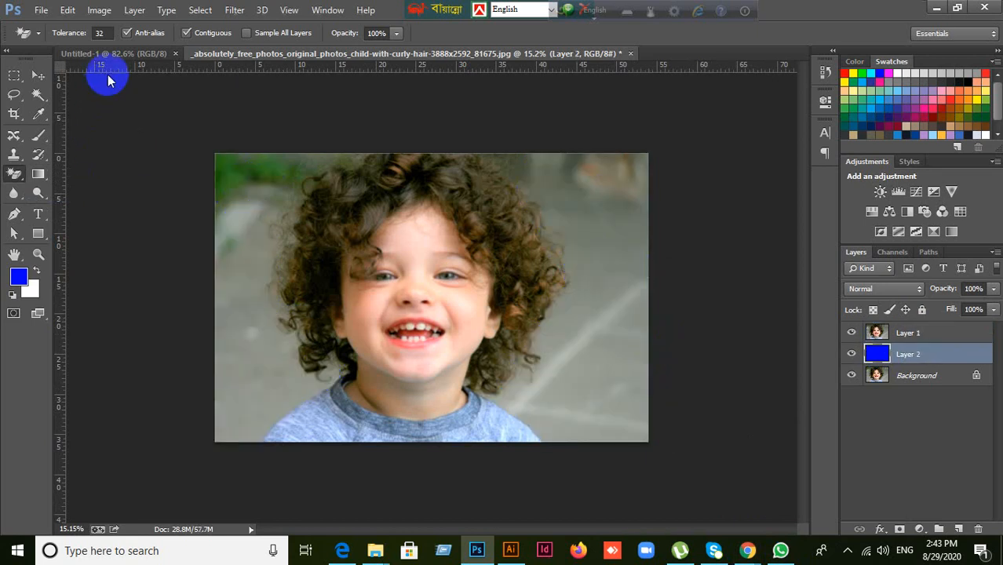
- Try the Magic Eraser on Layer 2 with tolerance 10, and return the tolerance to 32
left_click(108, 34)
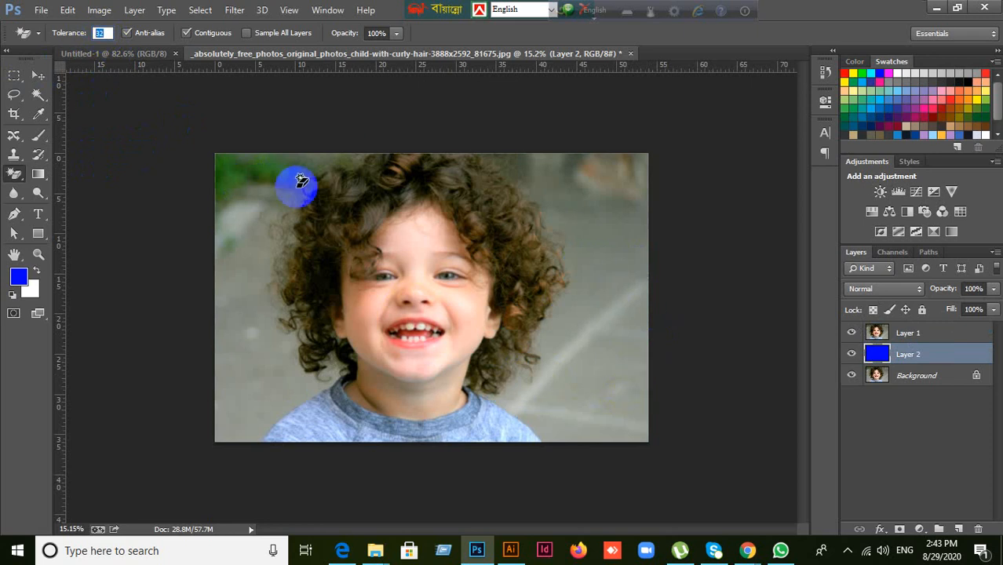
left_click(102, 32)
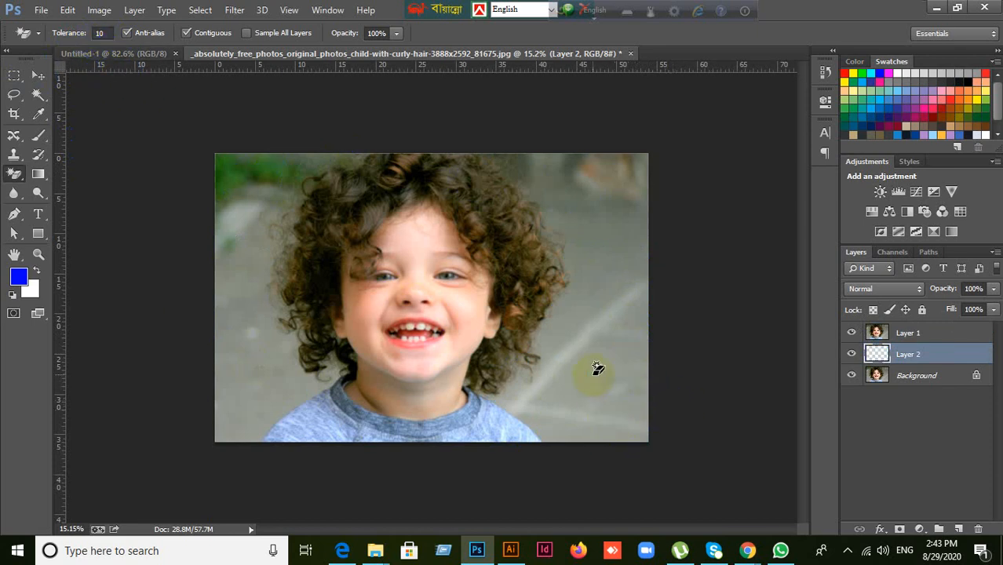
left_click(100, 33)
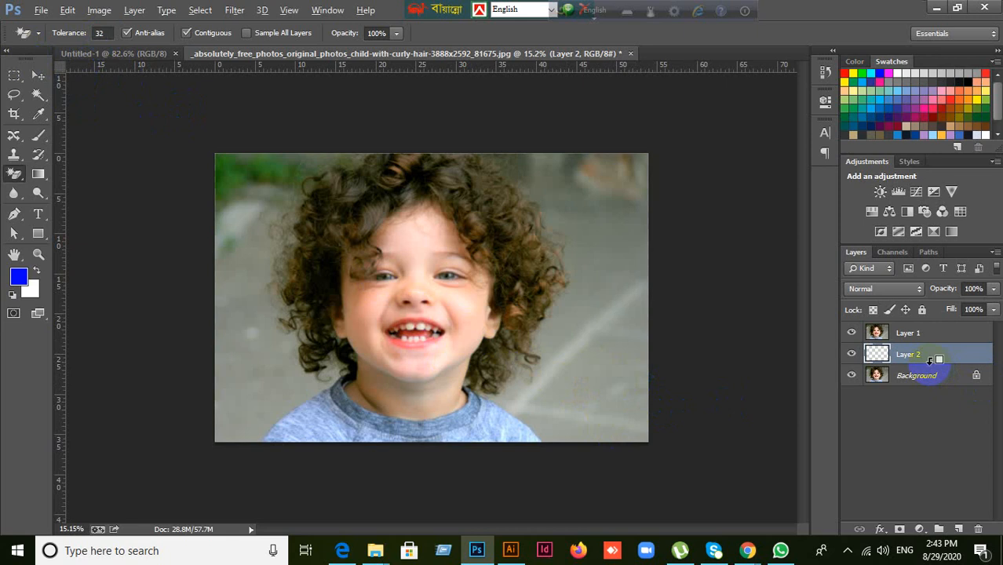
- Step through the history to bring back Layer 2's solid blue fill beneath Layer 1
key("ctrl+alt+z")
key("ctrl+alt+z")
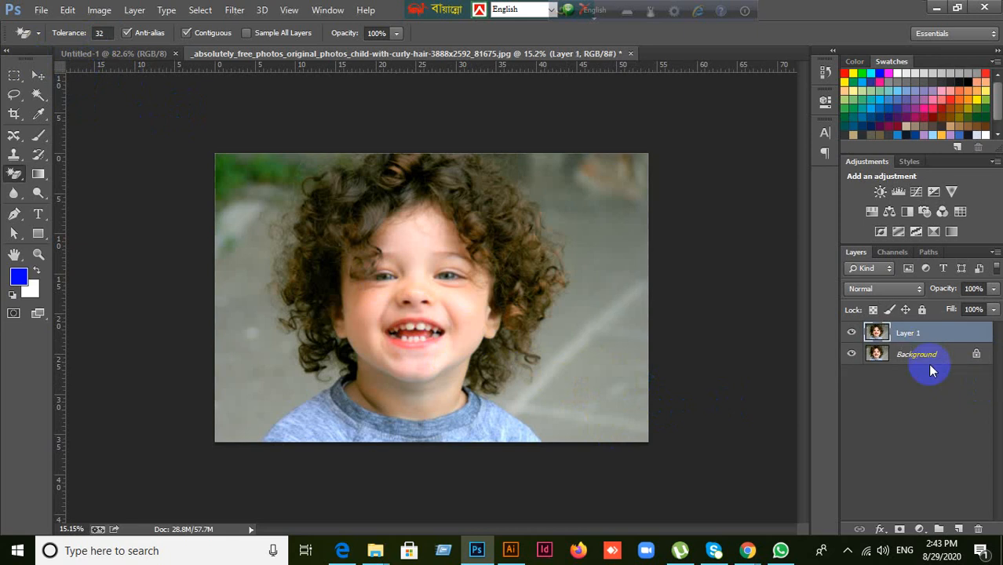
key("ctrl+shift+z")
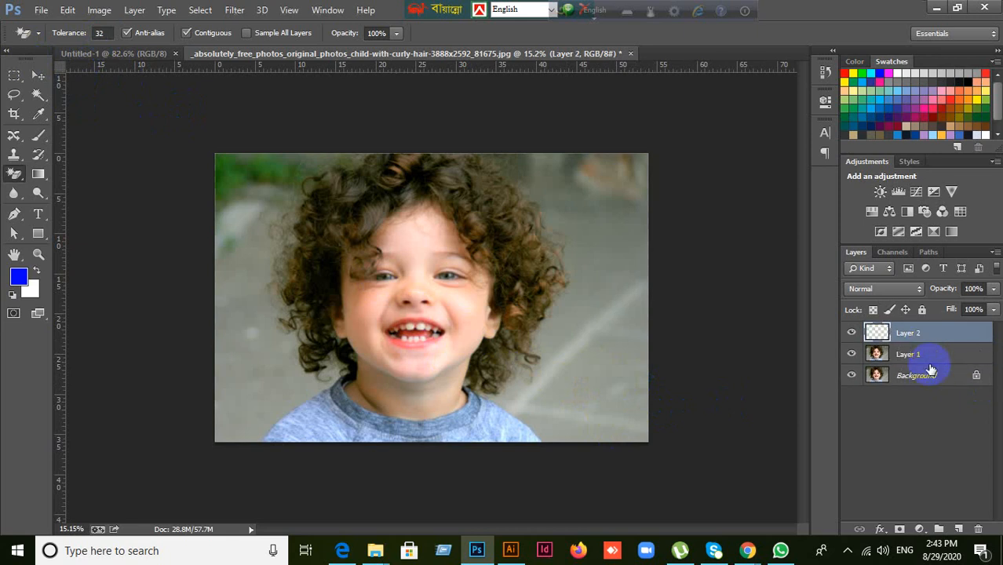
key("ctrl+shift+z")
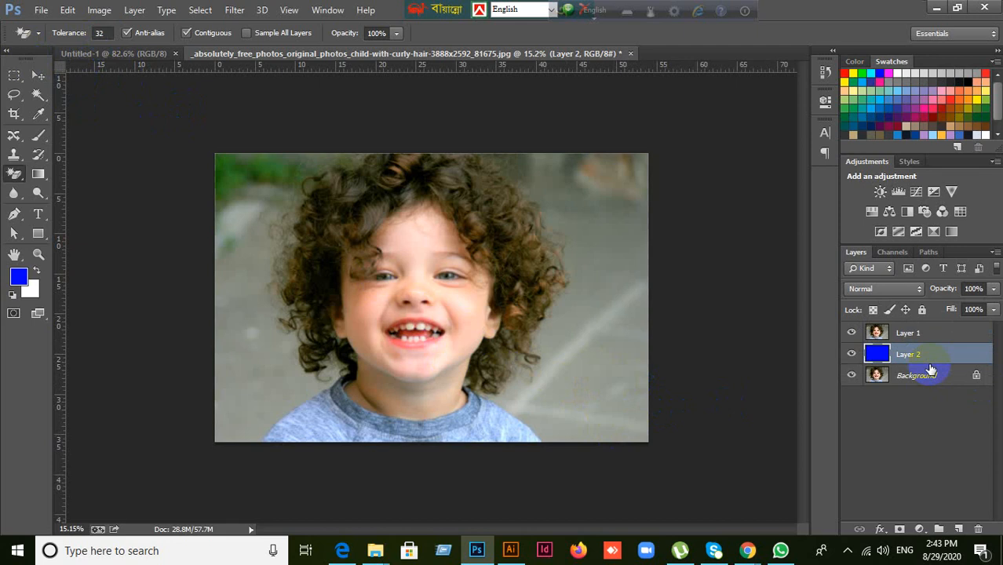
- On Layer 1, set the Magic Eraser tolerance to 10 and erase patches of the pavement to the right of the child
left_click(878, 332)
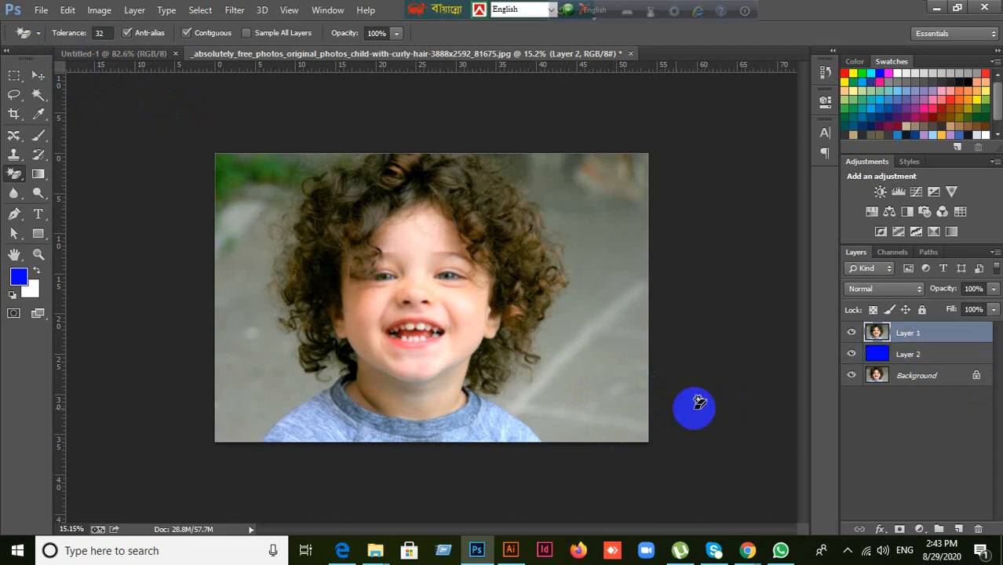
left_click(110, 32)
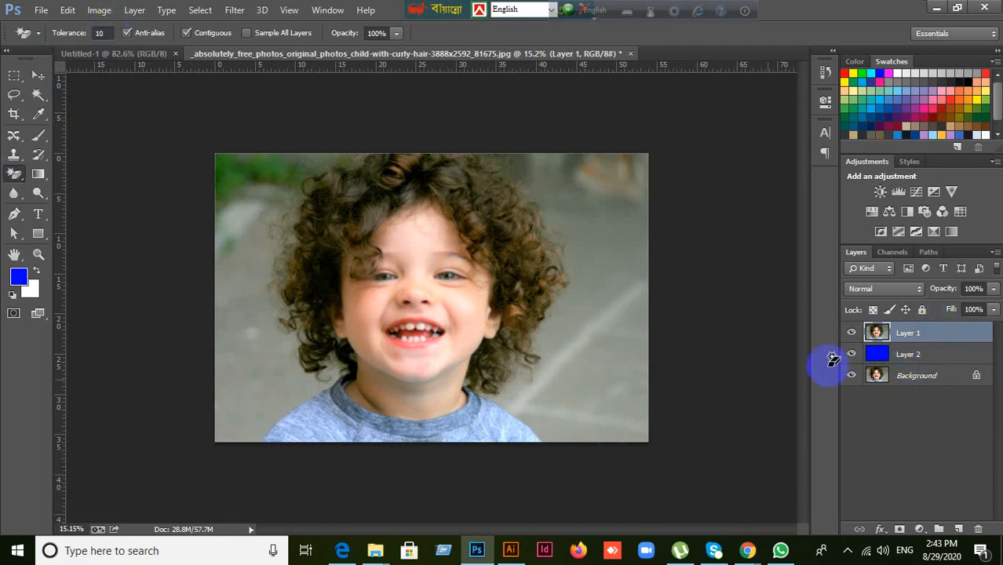
left_click(606, 392)
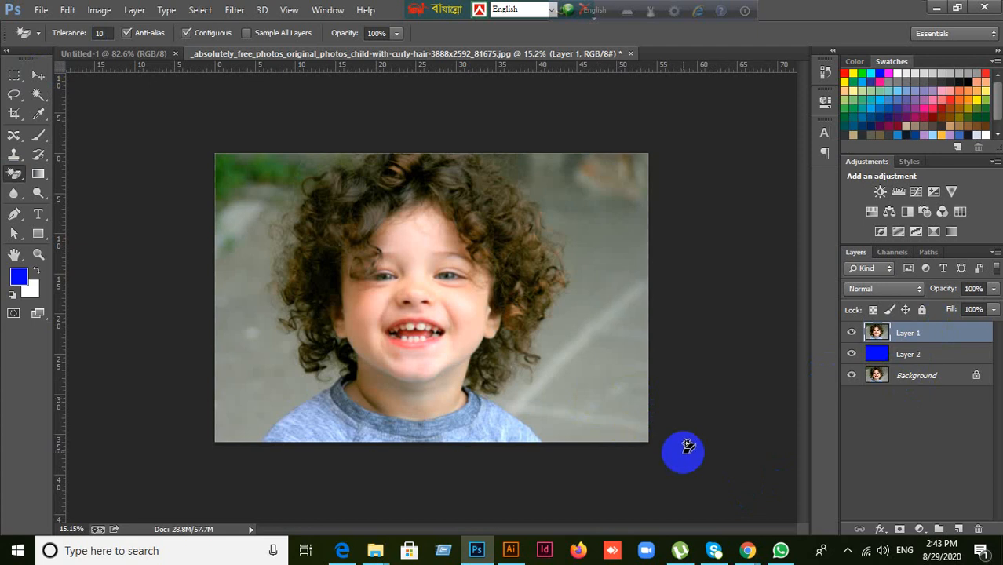
left_click(609, 283)
left_click(629, 361)
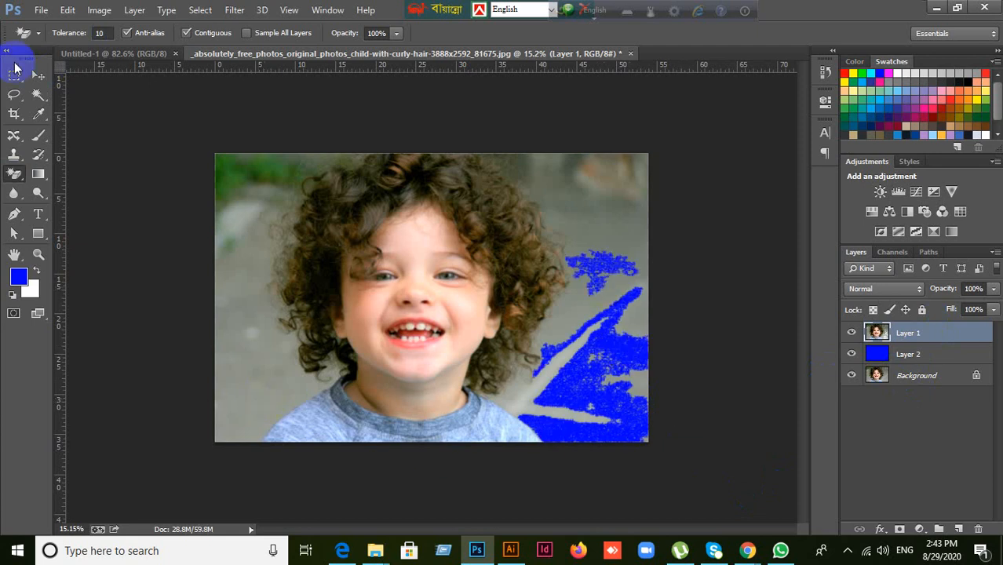
- Set the Magic Eraser tolerance to 32 and erase the pavement left of the child plus the upper-right and upper-left background
left_click(107, 33)
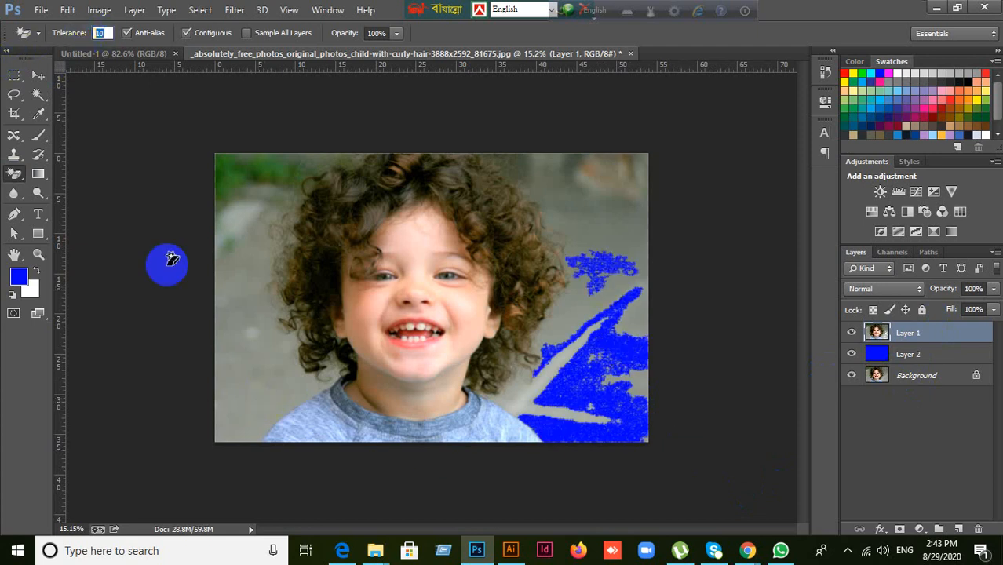
type("32")
left_click(182, 295)
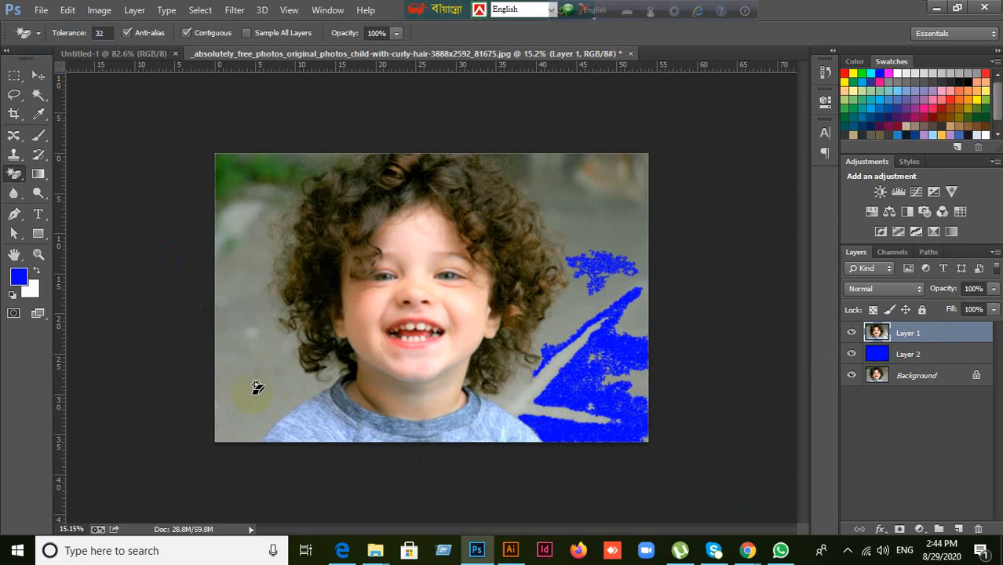
left_click(257, 387)
left_click(620, 266)
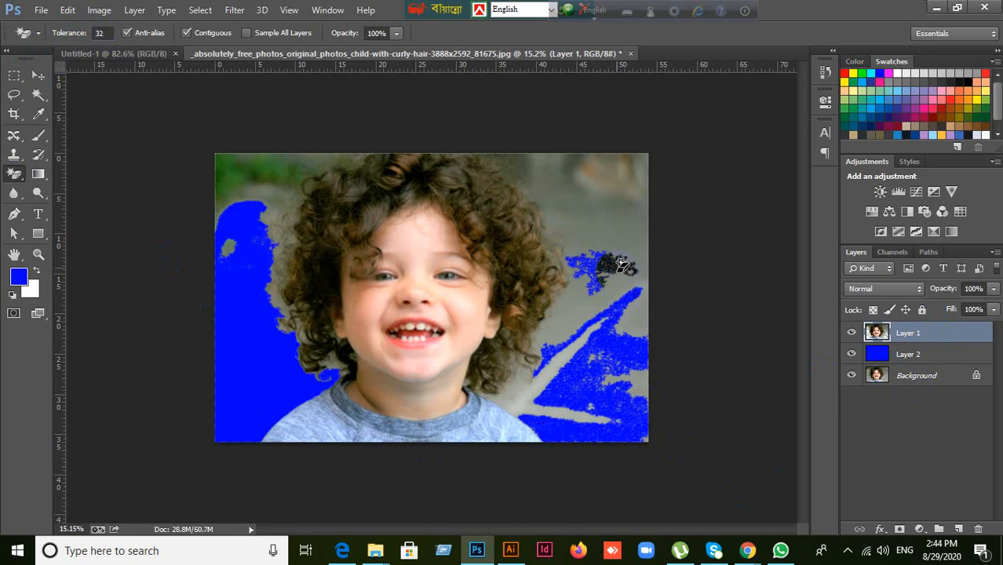
left_click(245, 176)
left_click(248, 212)
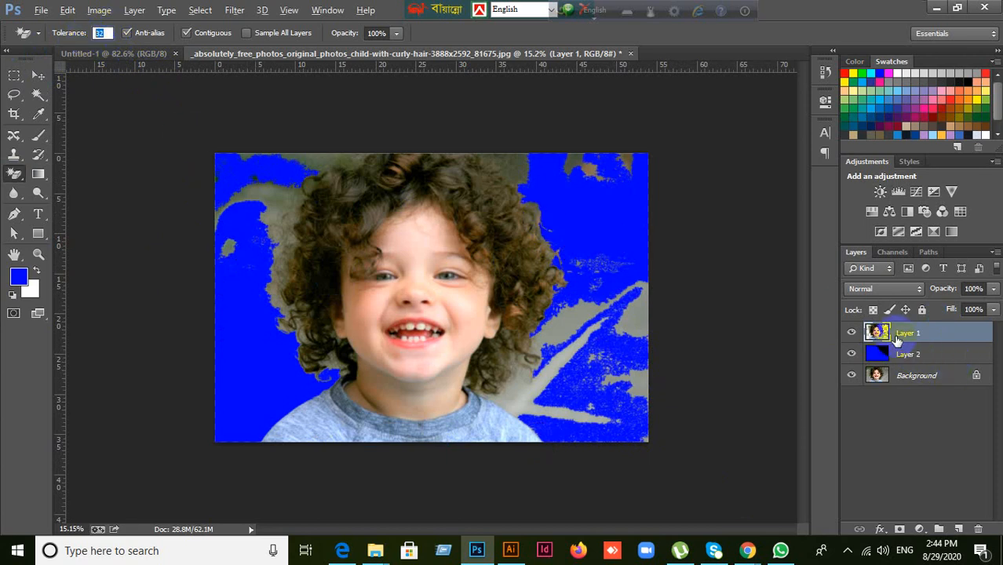
- Undo the Magic Eraser removals on the child's photo and make Layer 1 the active layer
key("ctrl+alt+z")
key("ctrl+alt+z")
key("ctrl+alt+z")
key("ctrl+alt+z")
key("ctrl+alt+z")
key("ctrl+alt+z")
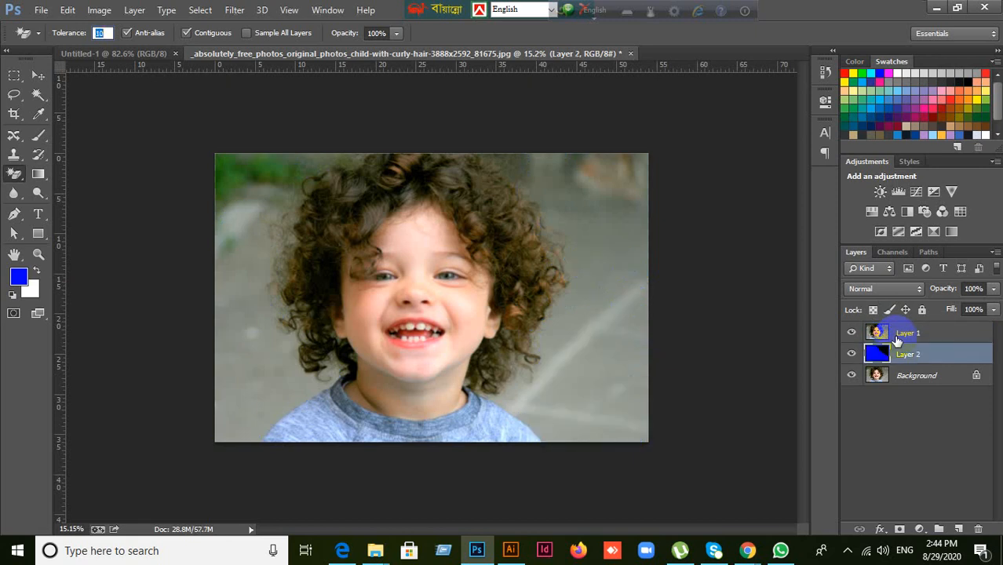
left_click(905, 335)
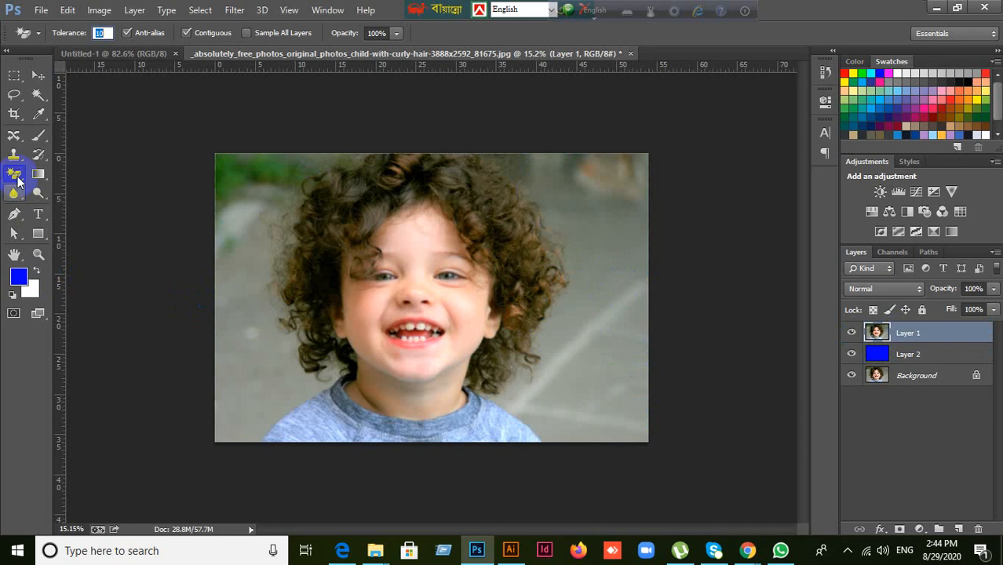
- Switch to the Background Eraser Tool and set its brush size to 700
right_click(14, 175)
left_click(72, 188)
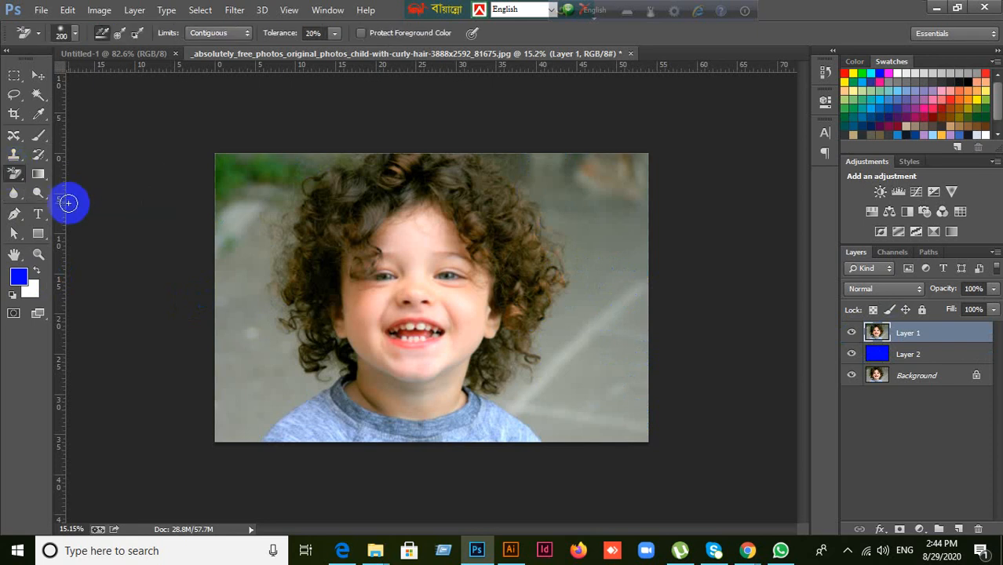
key("bracketright")
key("bracketright")
key("bracketright")
key("bracketright")
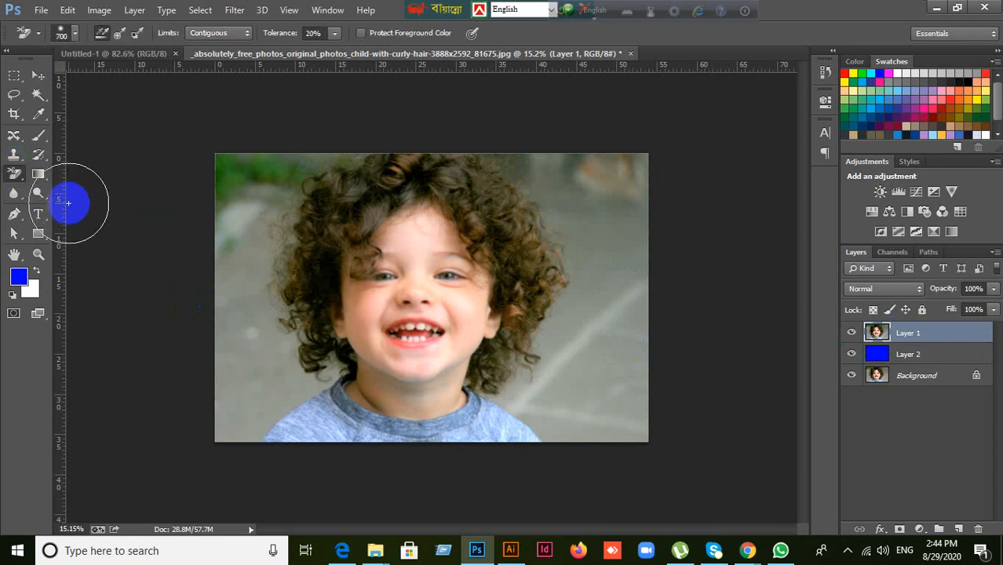
key("bracketleft")
key("bracketleft")
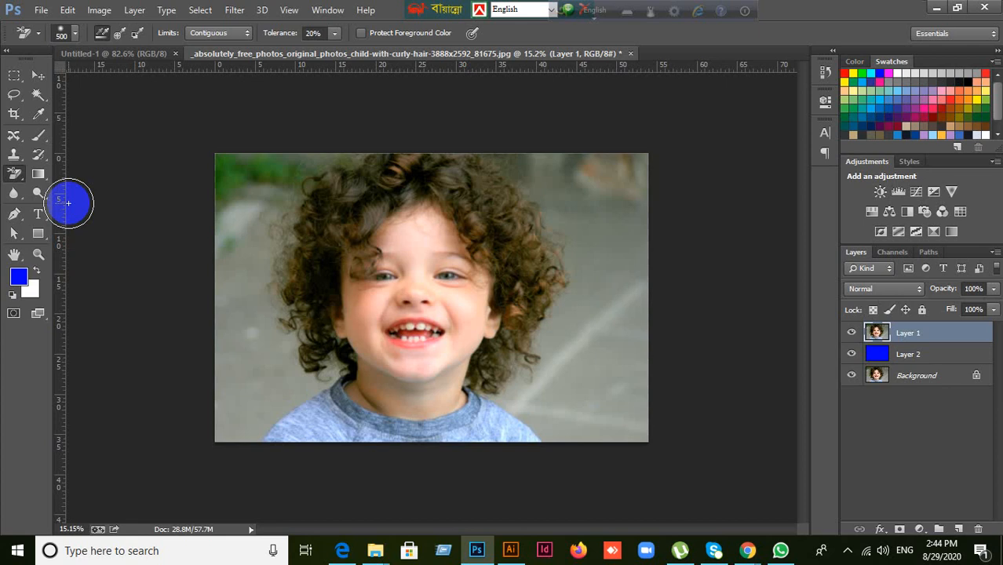
key("bracketright")
key("bracketright")
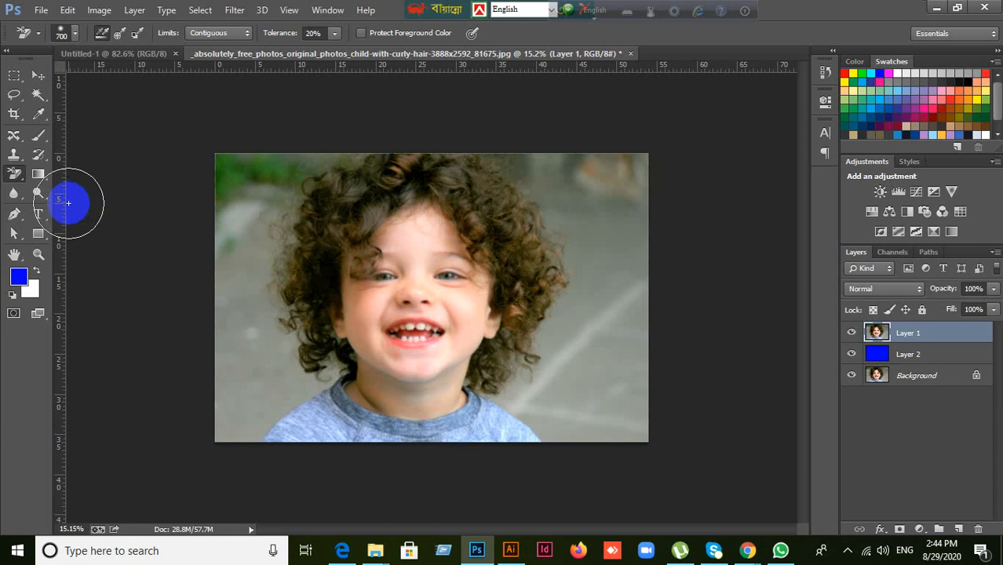
- Switch to the Google Meet call in Chrome to check it, and return to Photoshop
mouse_move(751, 555)
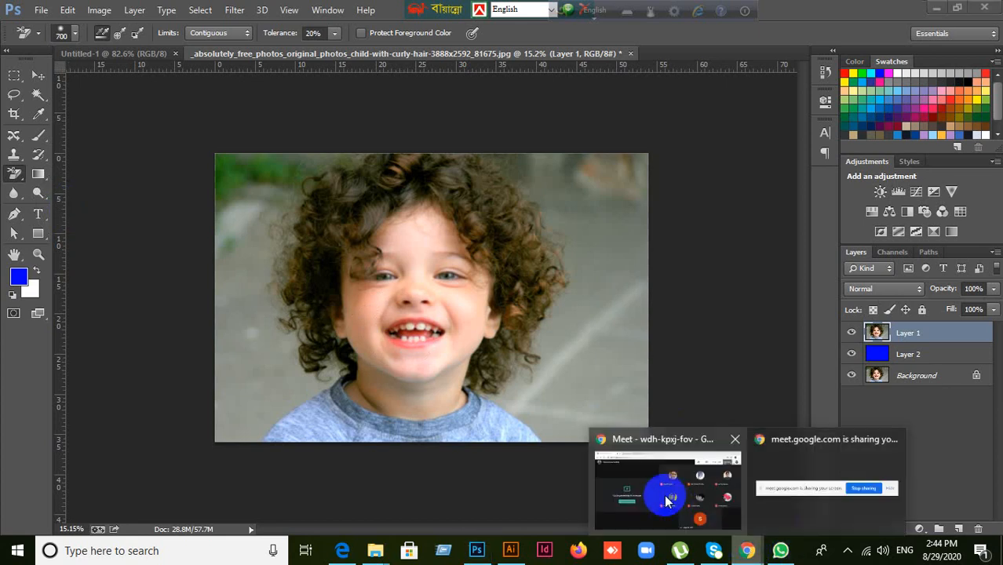
left_click(669, 496)
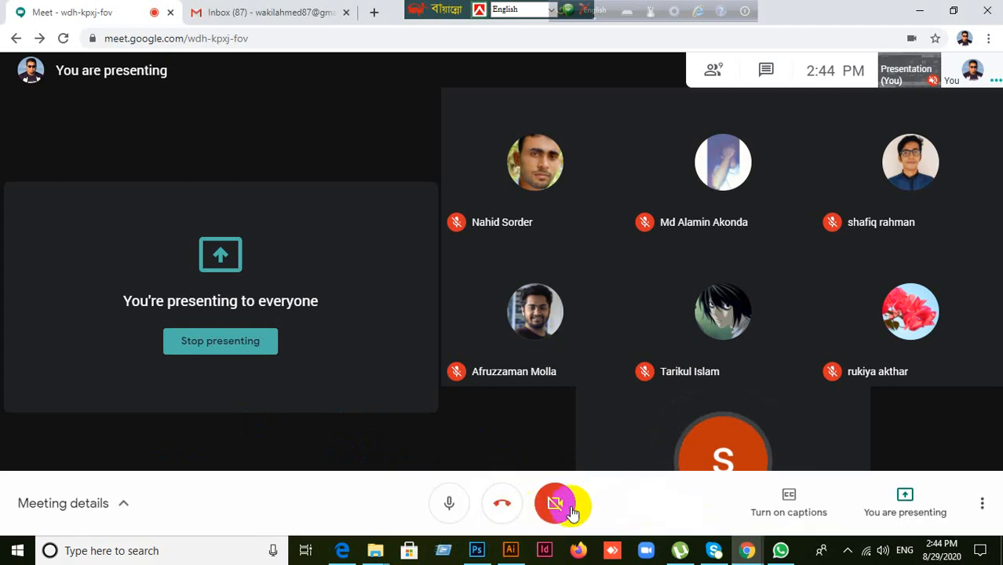
left_click(477, 550)
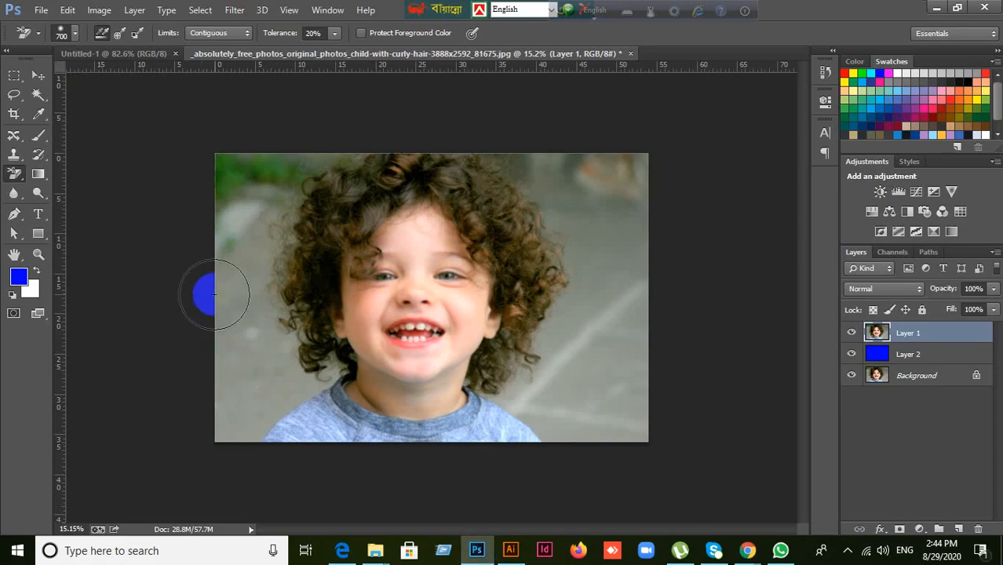
- With the Background Eraser at size 700, erase three pavement spots right of the child and one to the left, undoing a dab on the curls
scroll(231, 295, "up", 1)
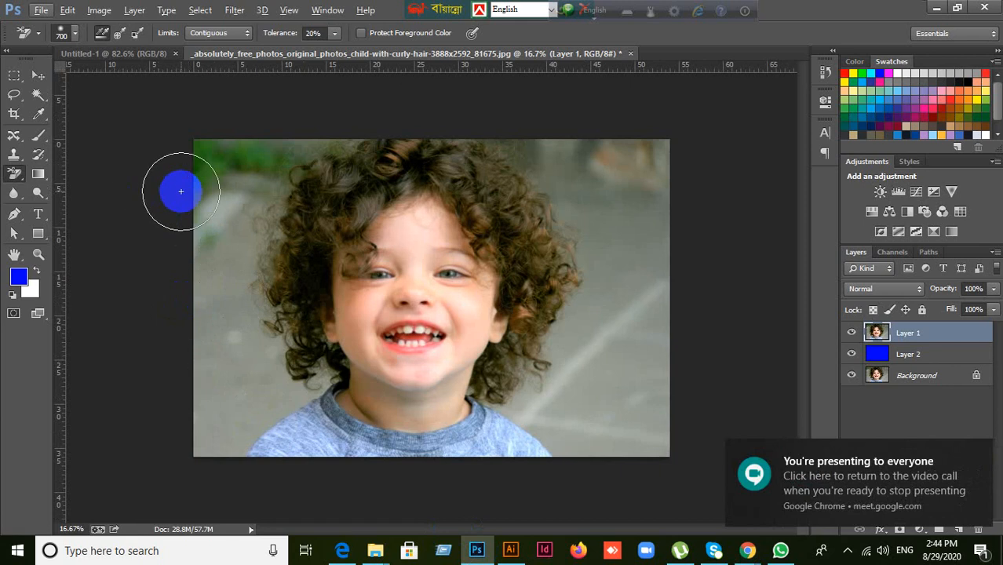
key("bracketright")
key("bracketright")
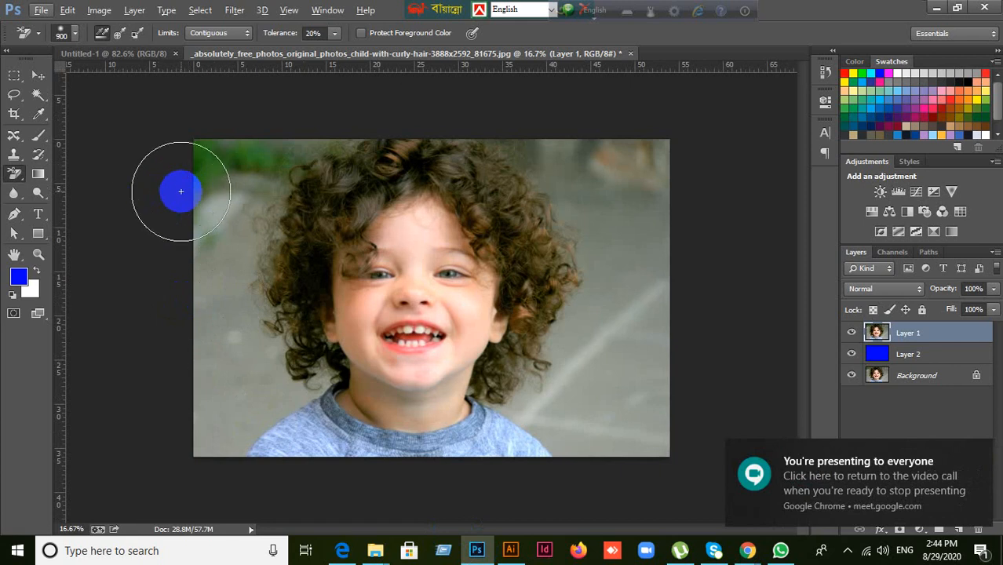
key("bracketleft")
key("bracketleft")
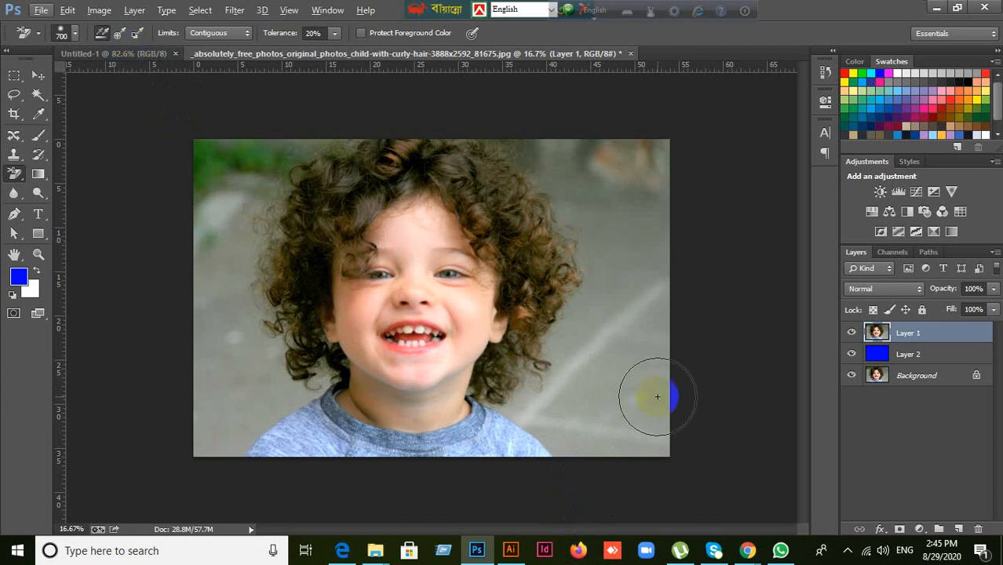
left_click(615, 382)
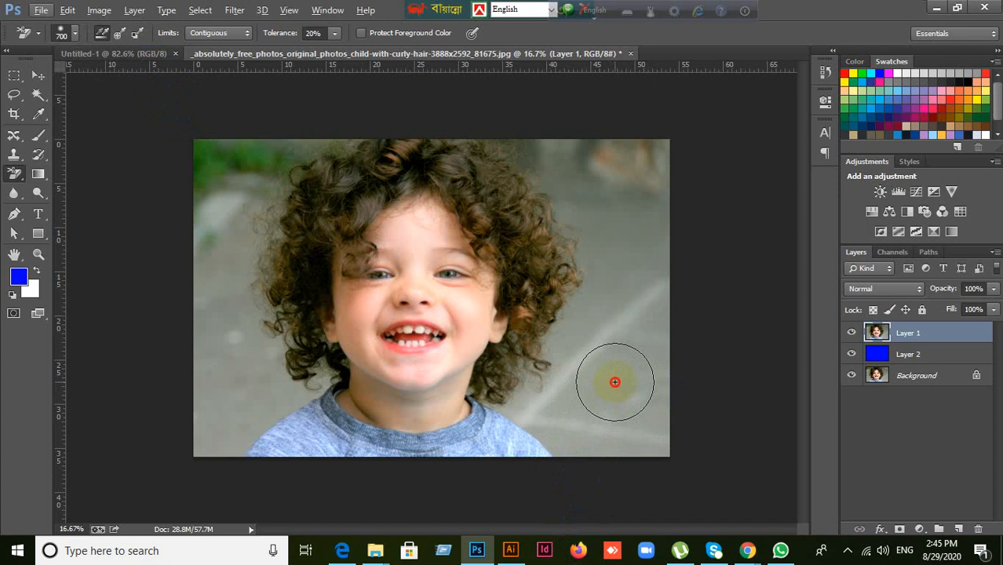
left_click(628, 311)
left_click(638, 239)
left_click(506, 392)
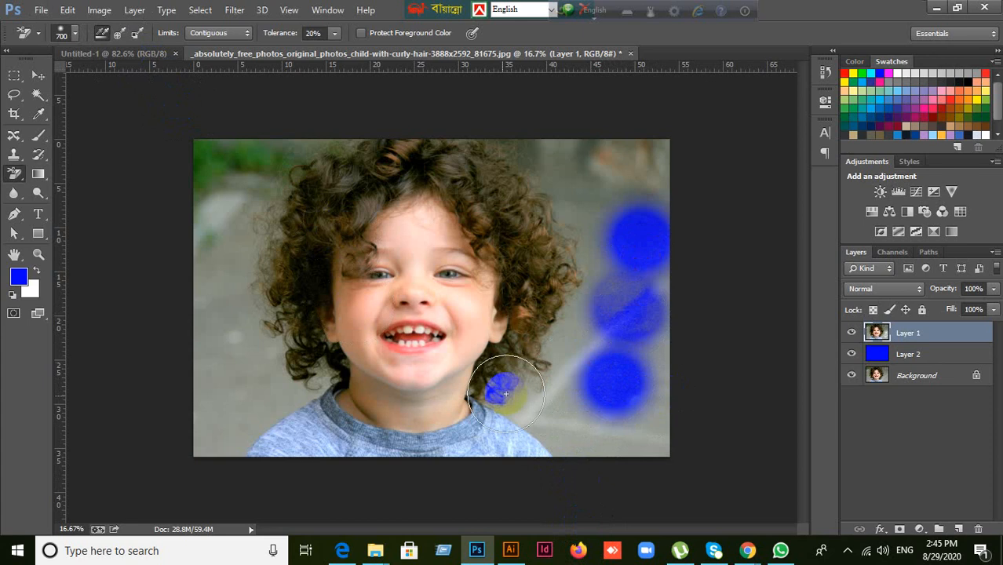
key("ctrl+z")
left_click(238, 384)
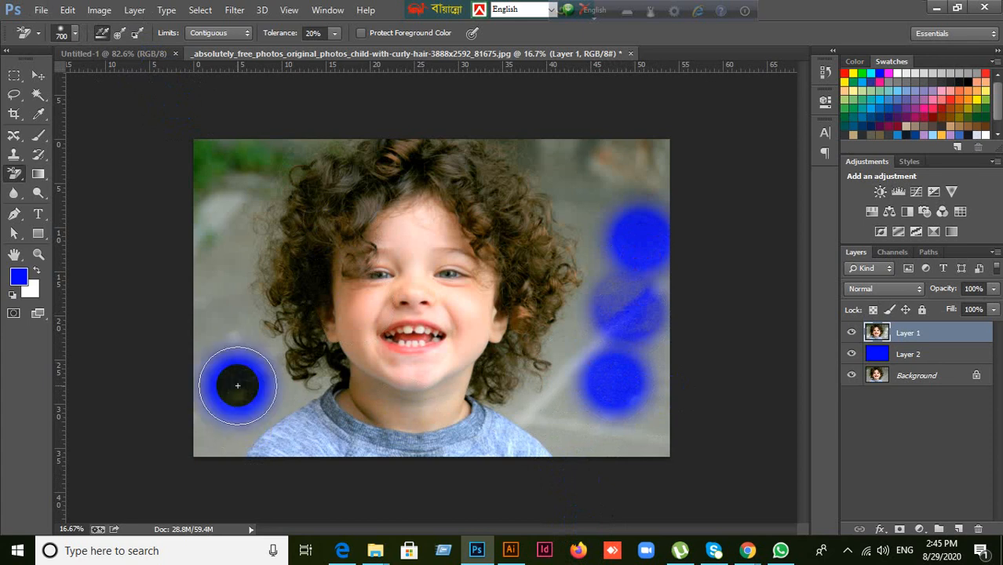
- Undo all the Background Eraser dabs on Layer 1
key("ctrl+alt+z")
key("ctrl+alt+z")
key("ctrl+alt+z")
key("ctrl+alt+z")
key("ctrl+alt+z")
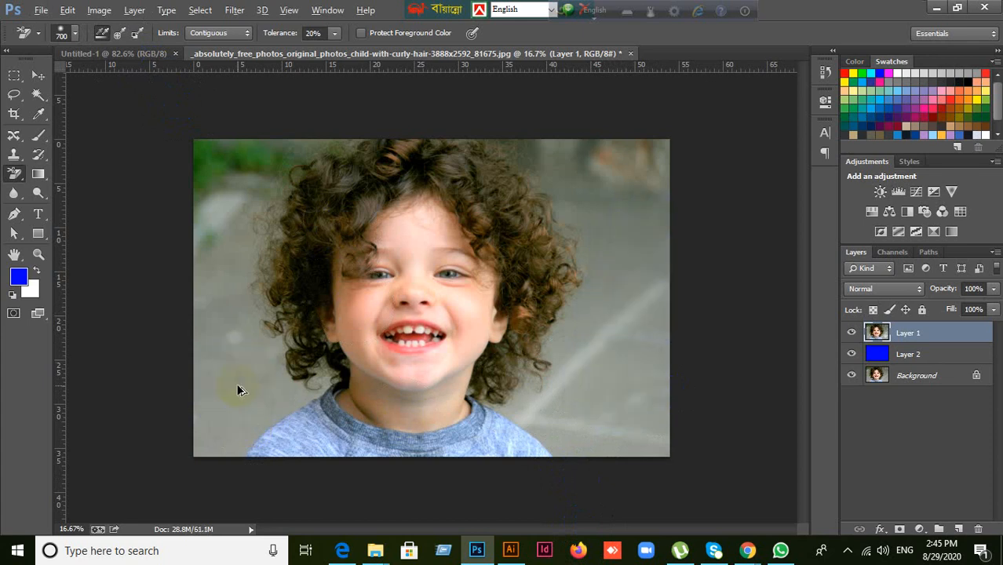
- Set the Background Eraser size to 1100, try it on Layer 2 on both sides of the child, and undo the attempts
key("bracketright")
key("bracketright")
key("bracketright")
key("bracketright")
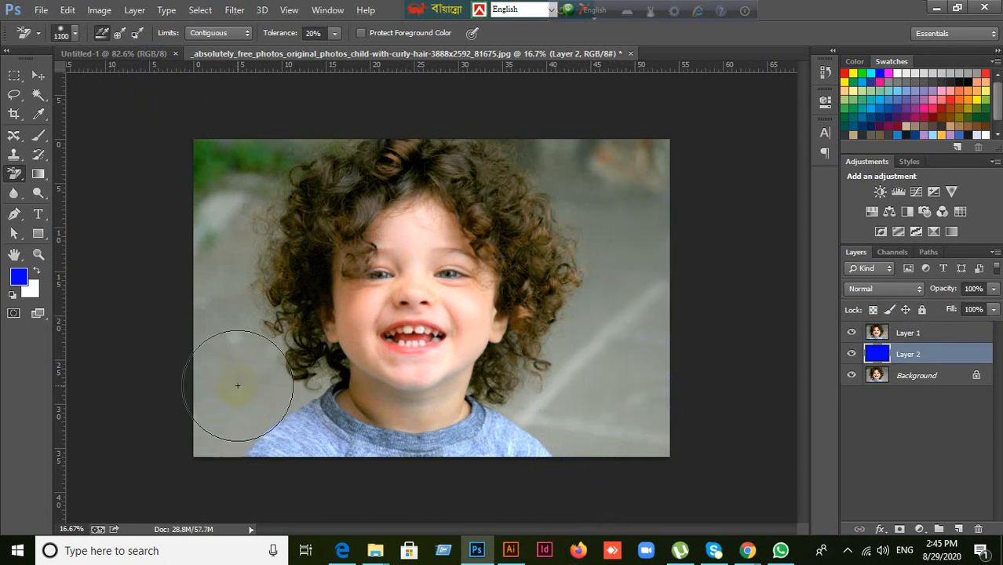
left_click(314, 368)
key("ctrl+z")
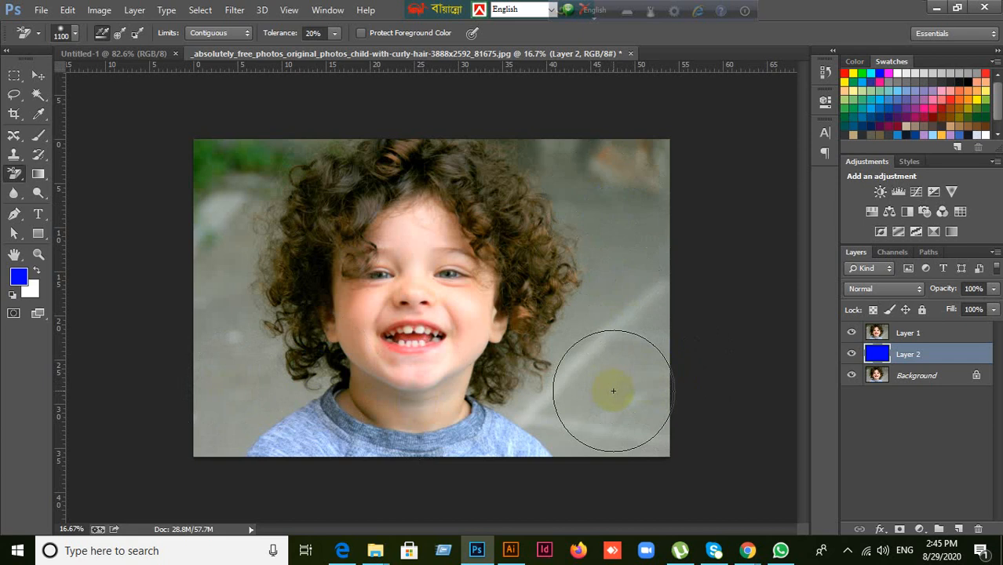
left_click(607, 407)
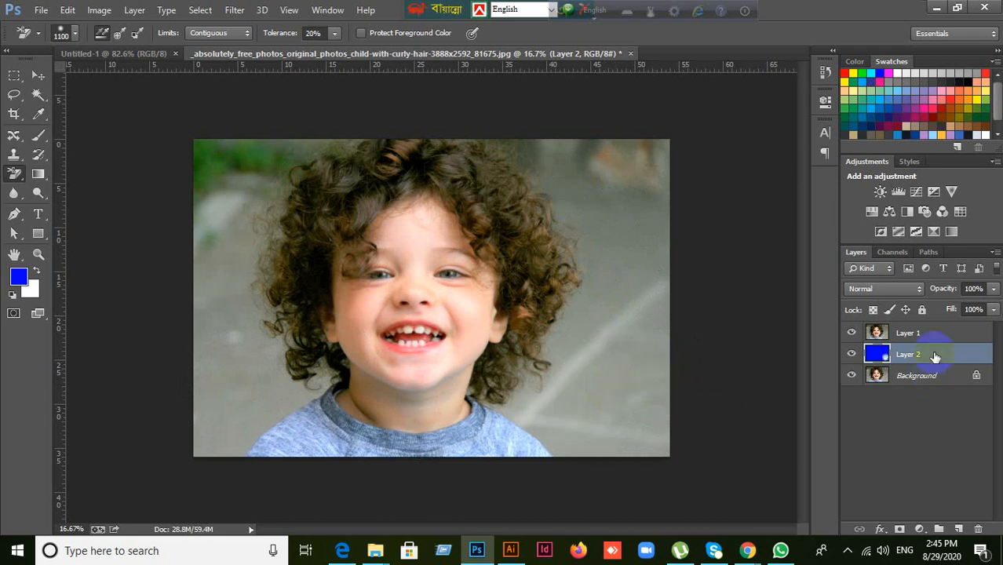
key("ctrl+z")
- Select Layer 1 and briefly hide it to view the blue layer beneath, restoring its visibility
left_click(908, 335)
left_click(852, 332)
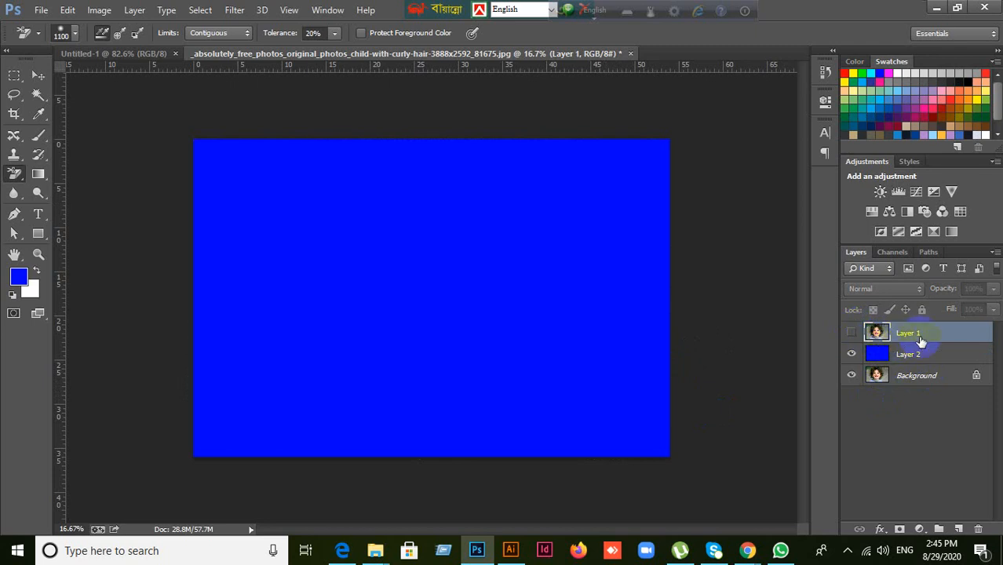
left_click(851, 332)
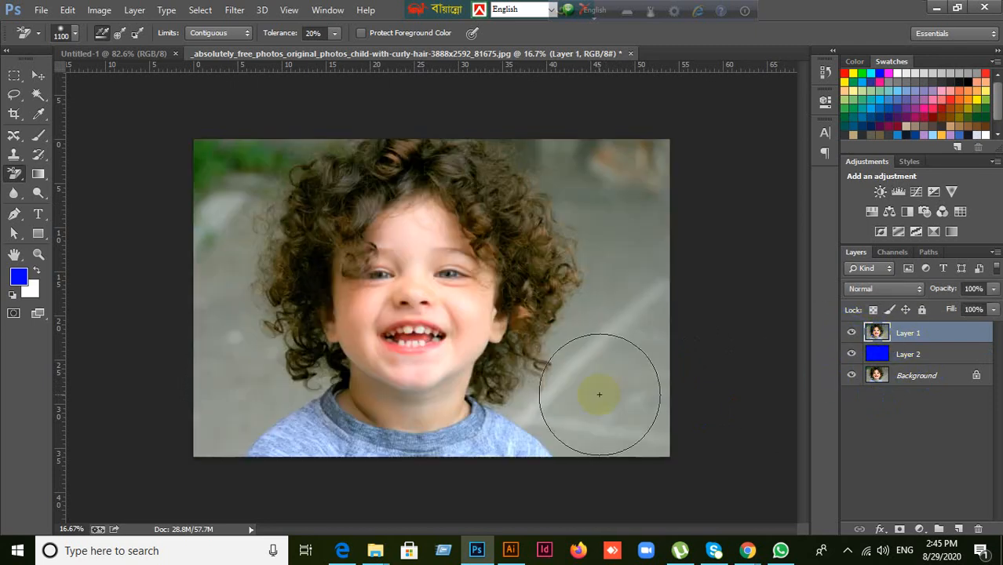
- Erase the child's dark curls across the top and both sides with the Background Eraser, and undo the strokes
left_click_drag(471, 192, 459, 174)
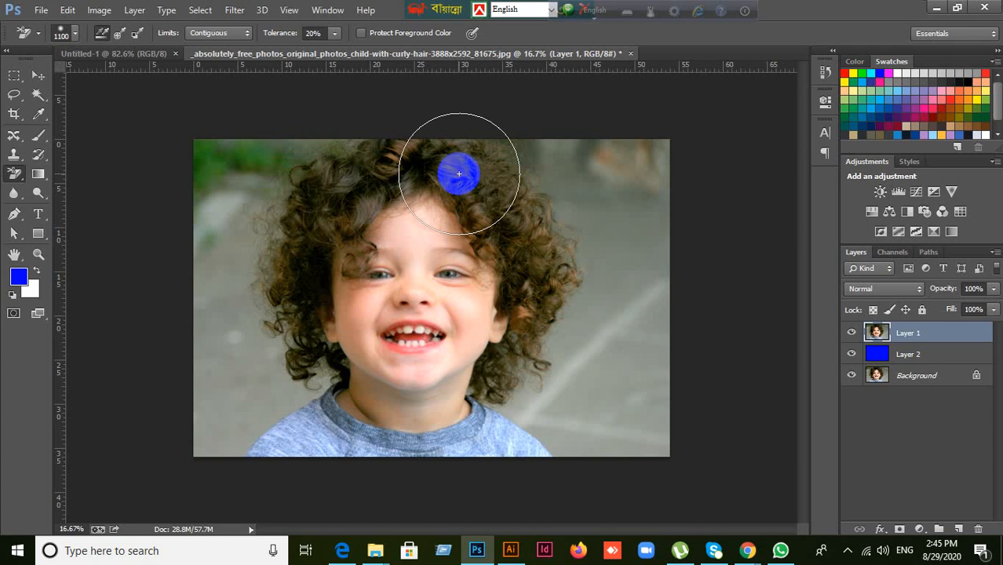
mouse_move(460, 175)
left_mouse_down()
mouse_move(466, 202)
mouse_move(360, 191)
mouse_move(327, 215)
mouse_move(325, 254)
mouse_move(343, 283)
mouse_move(314, 313)
mouse_move(321, 349)
mouse_move(295, 217)
mouse_move(322, 255)
left_mouse_up()
mouse_move(509, 274)
left_mouse_down()
mouse_move(512, 246)
mouse_move(520, 261)
mouse_move(525, 244)
mouse_move(510, 217)
mouse_move(522, 251)
mouse_move(511, 309)
mouse_move(528, 293)
mouse_move(533, 307)
left_mouse_up()
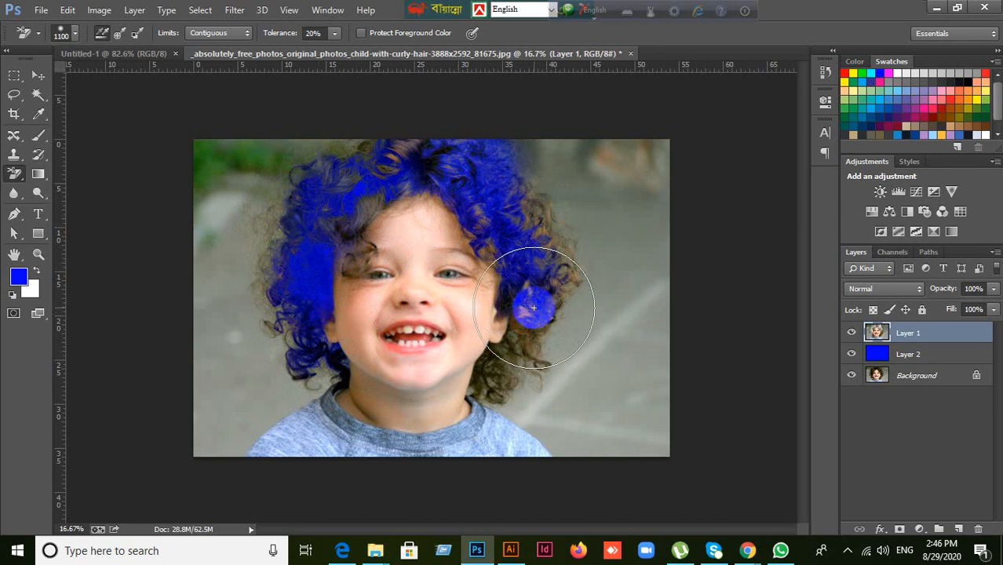
key("ctrl+alt+z")
key("ctrl+alt+z")
key("ctrl+alt+z")
key("ctrl+alt+z")
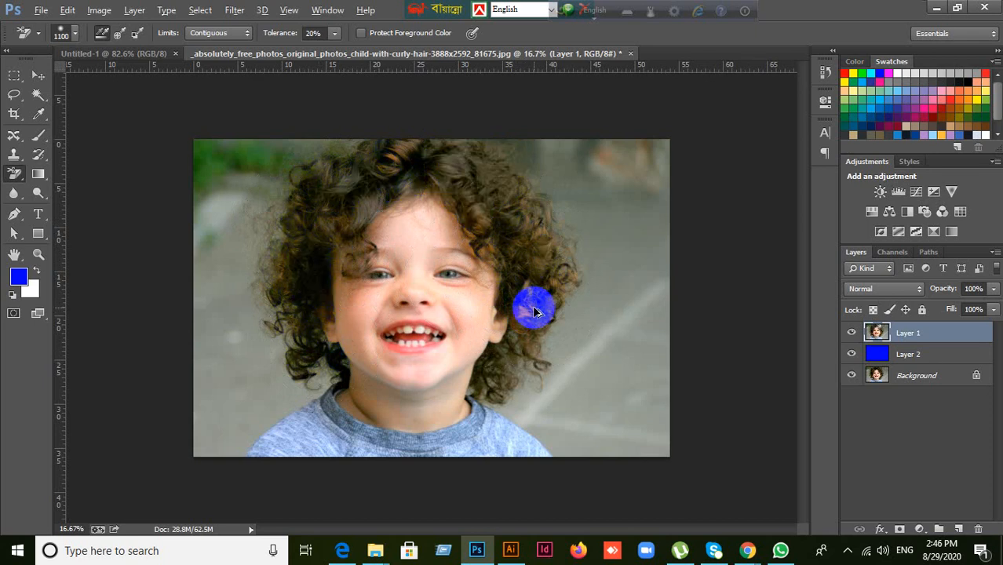
key("alt+bracketleft")
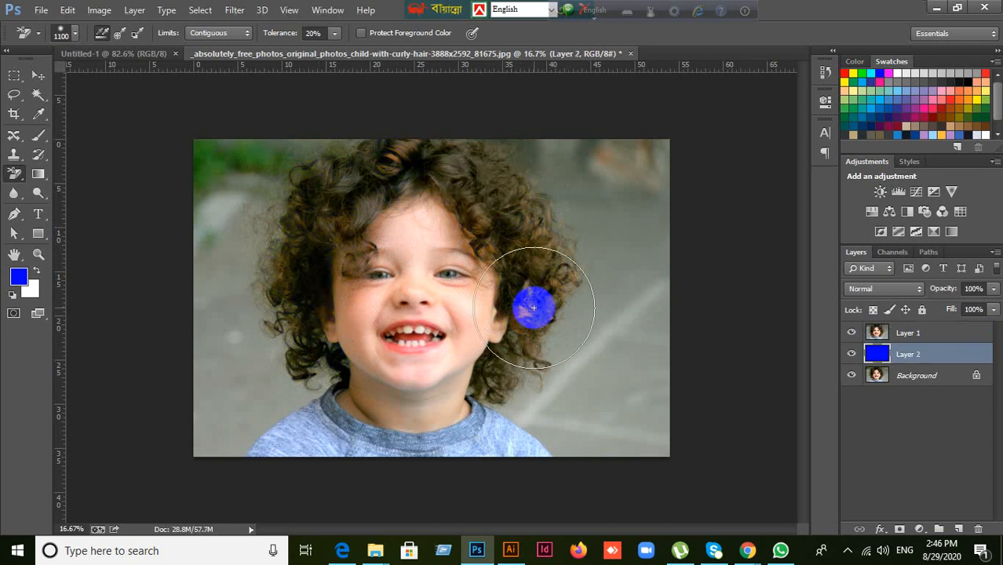
- Enlarge the Background Eraser brush to size 1900 and make Layer 1 the active layer
key("bracketright")
key("bracketright")
key("bracketright")
key("bracketright")
key("bracketright")
key("bracketright")
key("bracketright")
key("bracketright")
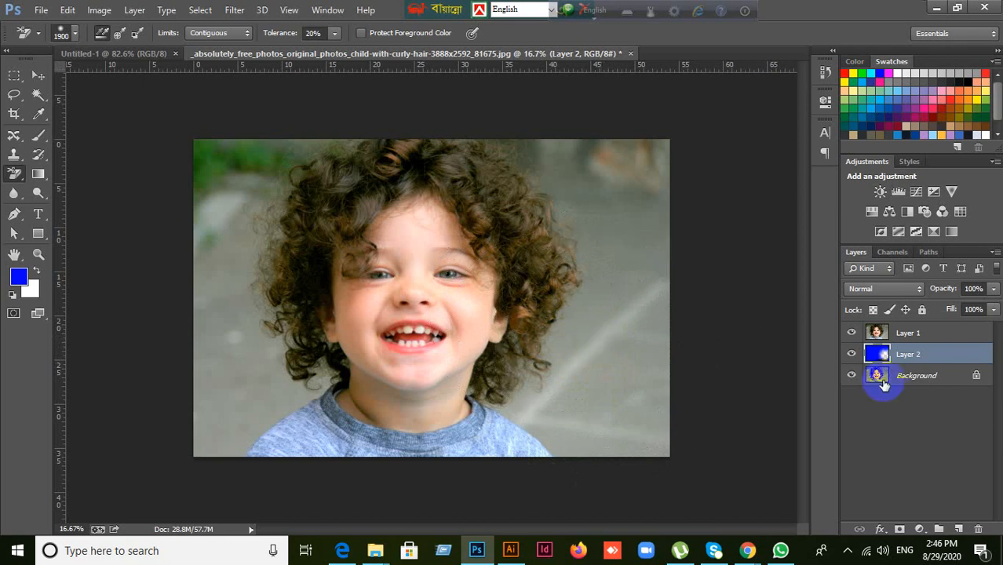
left_click(936, 332)
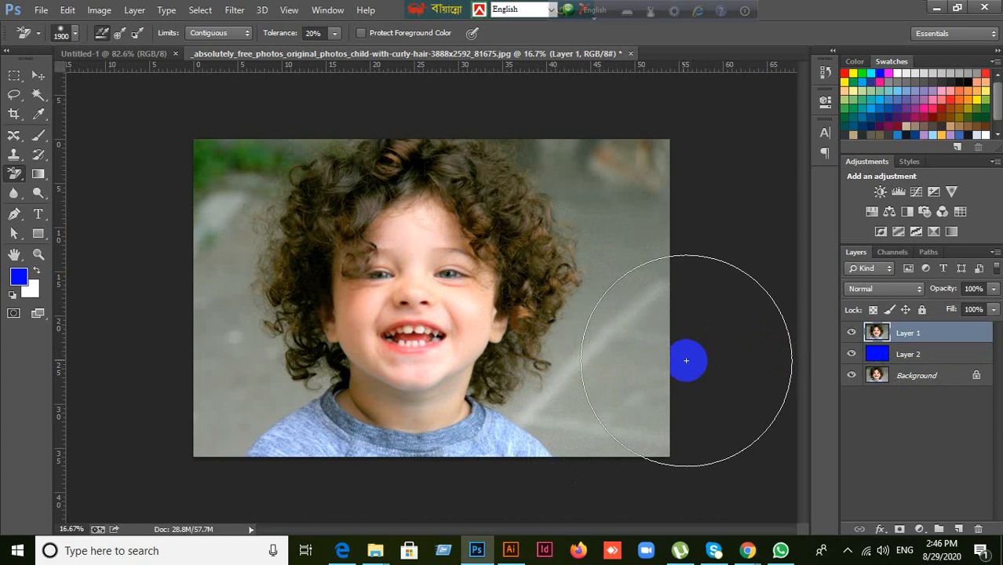
- Try the size 1900 Background Eraser on the pavement right of the child and on the upper-left curls, undoing each erasure
left_click(597, 340)
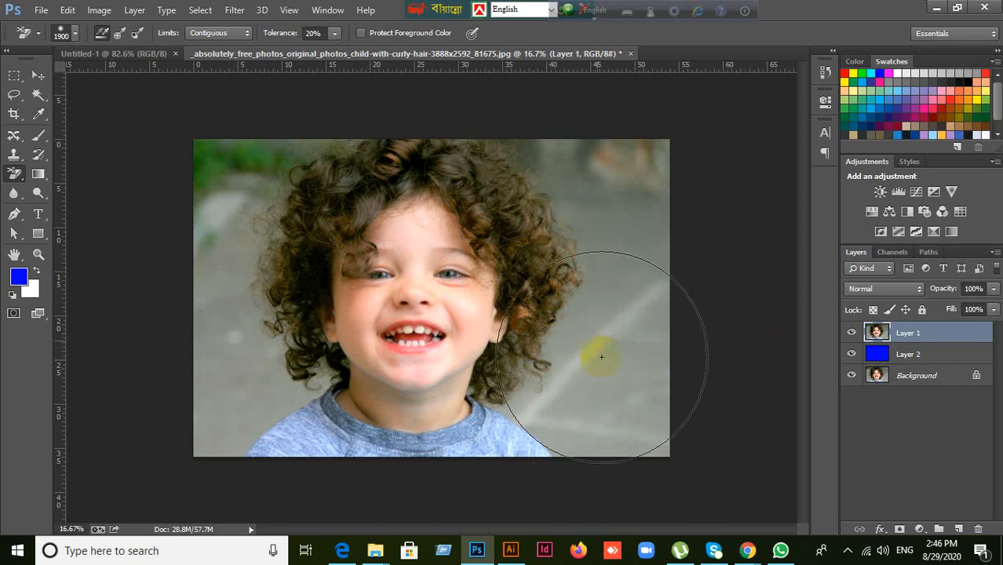
mouse_move(602, 357)
left_mouse_down()
mouse_move(601, 336)
mouse_move(614, 356)
left_mouse_up()
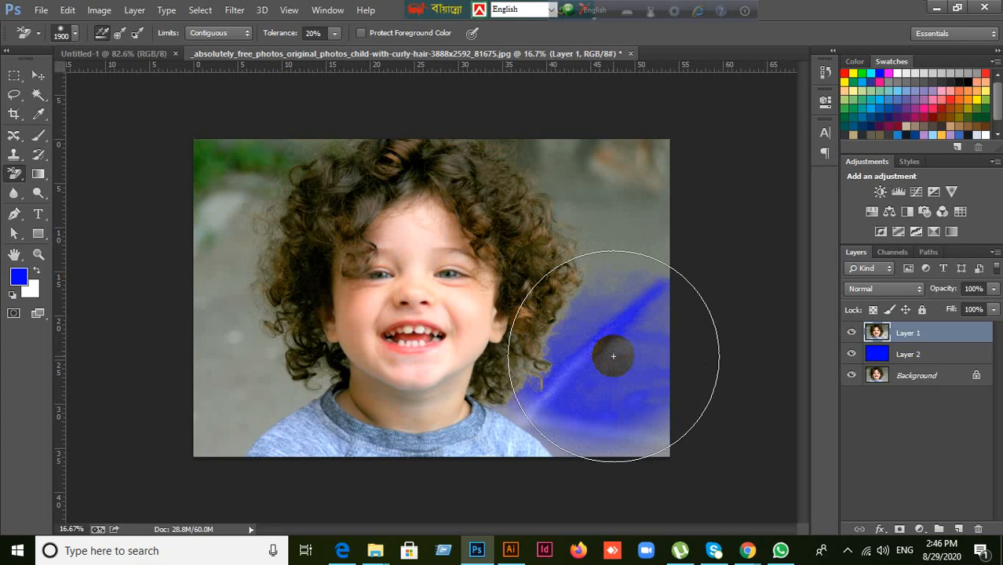
key("ctrl+z")
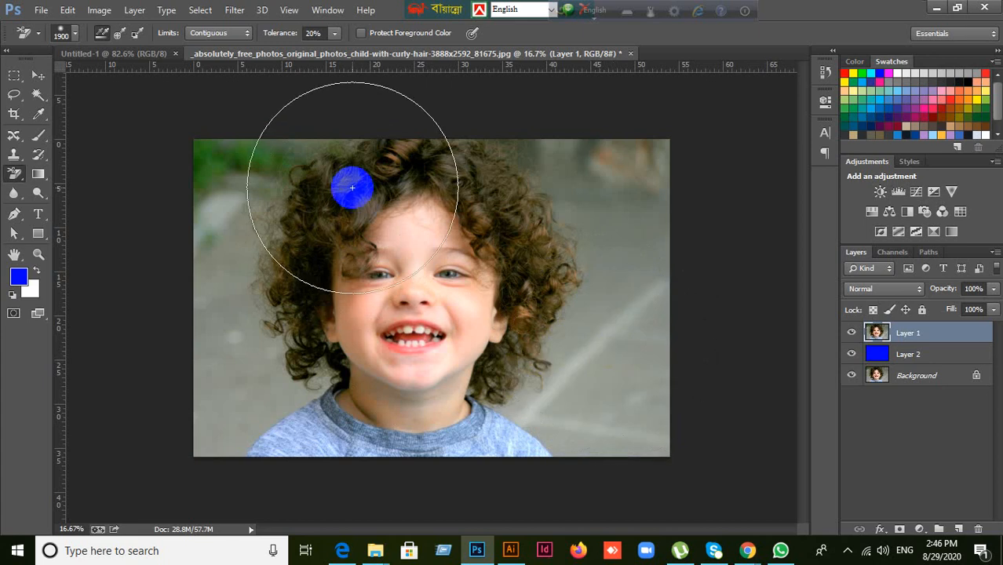
left_click(351, 187)
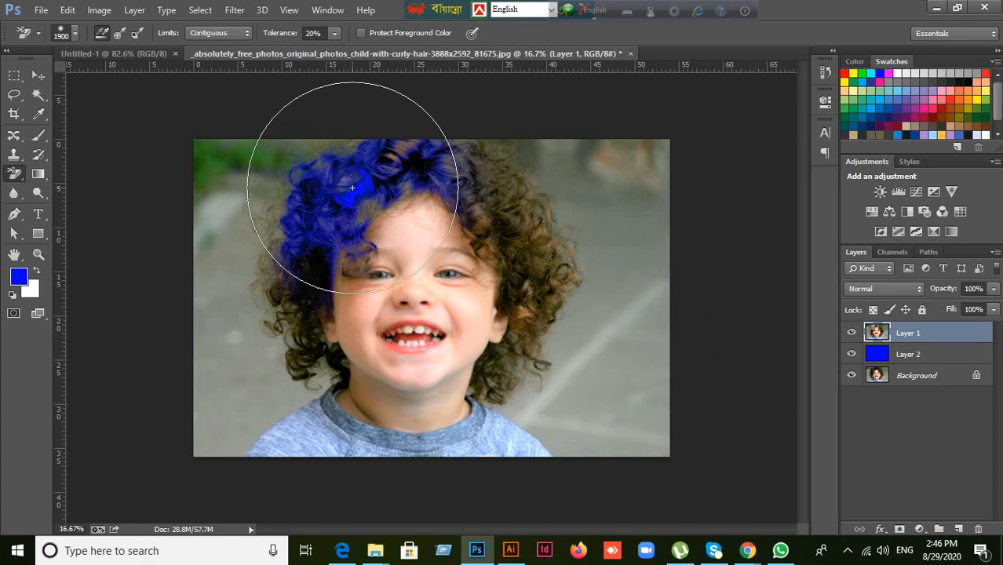
key("ctrl+z")
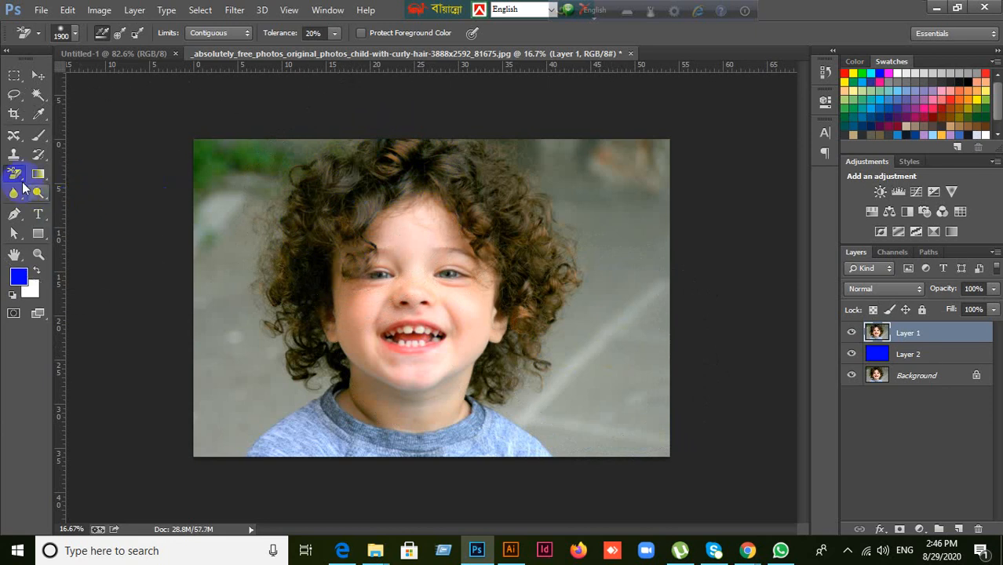
- Reselect the Background Eraser Tool, and switch to the Move Tool
right_click(23, 179)
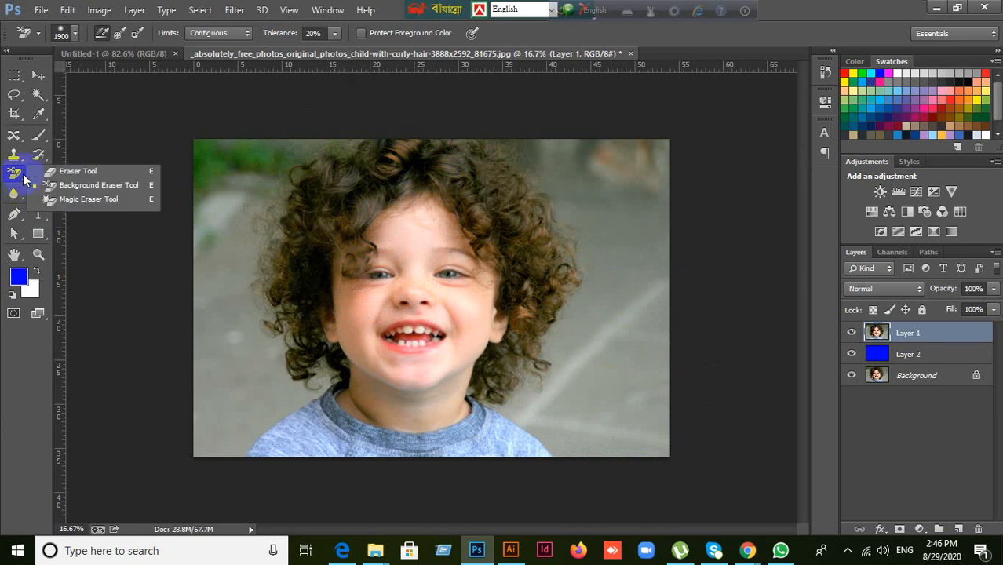
left_click(87, 188)
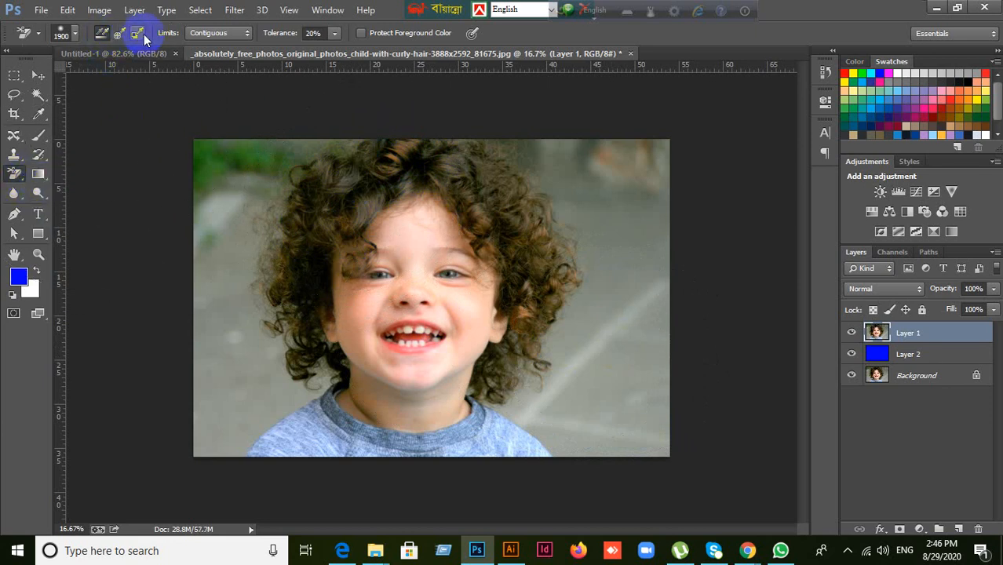
left_click(99, 105)
left_click(44, 76)
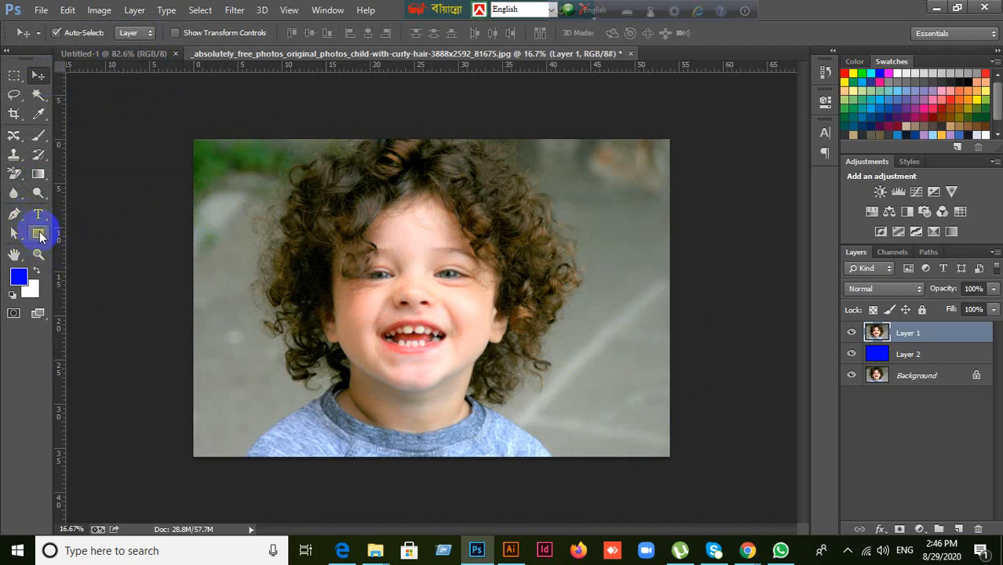
- Set the Background Eraser's limits to Discontiguous, try it on the pavement right of the child, and undo the erasure
left_click(14, 173)
left_click(48, 191)
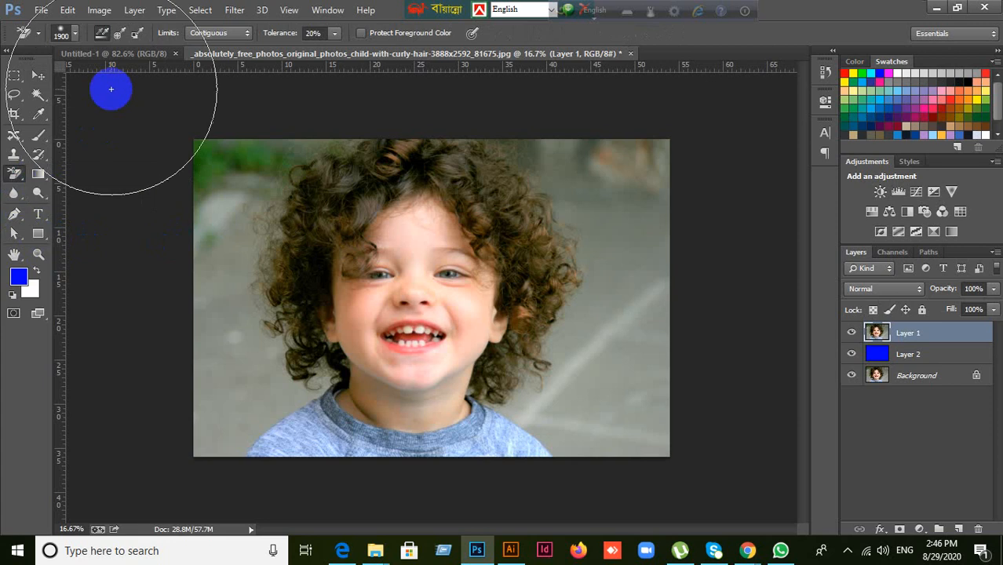
left_click(233, 33)
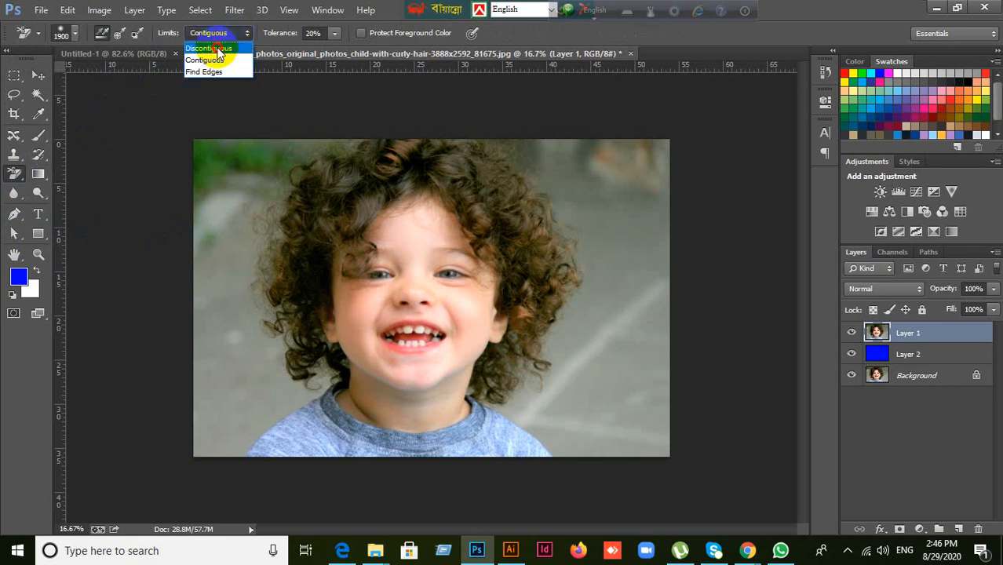
left_click(213, 49)
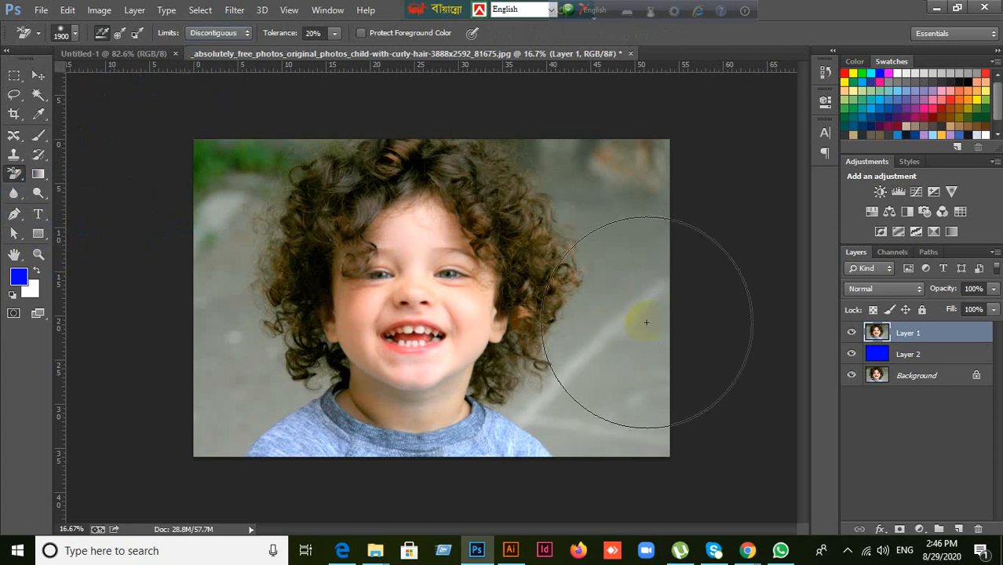
left_click_drag(646, 321, 649, 314)
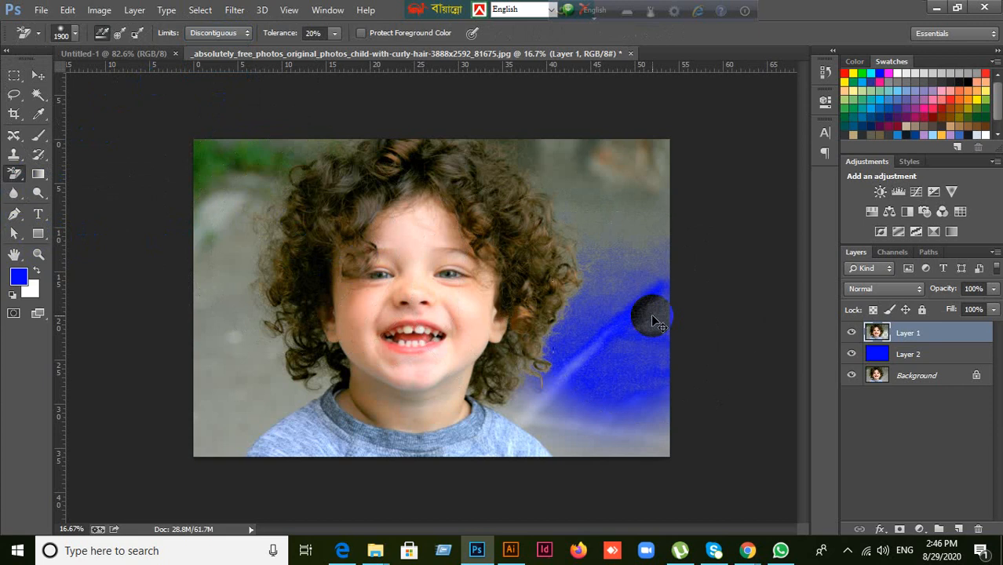
key("ctrl+z")
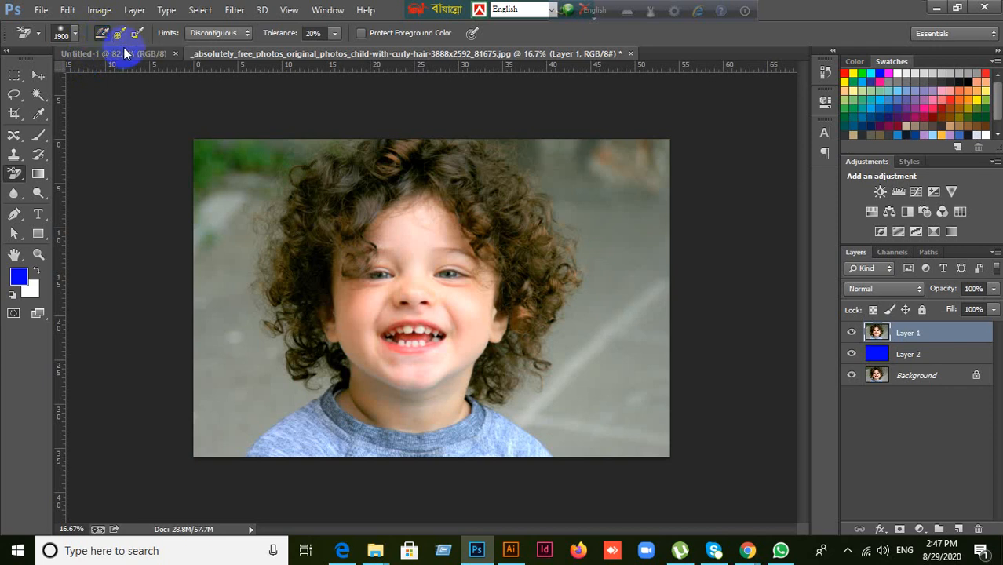
- Keep the Background Eraser's sampling on Continuous and reduce its brush to size 900
left_click(102, 35)
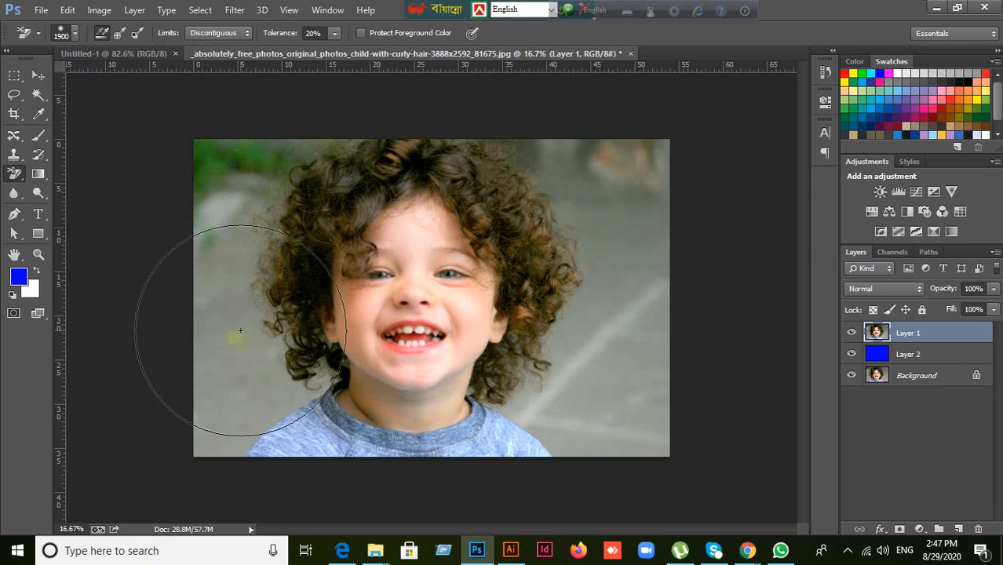
key("bracketleft")
key("bracketleft")
key("bracketleft")
key("bracketleft")
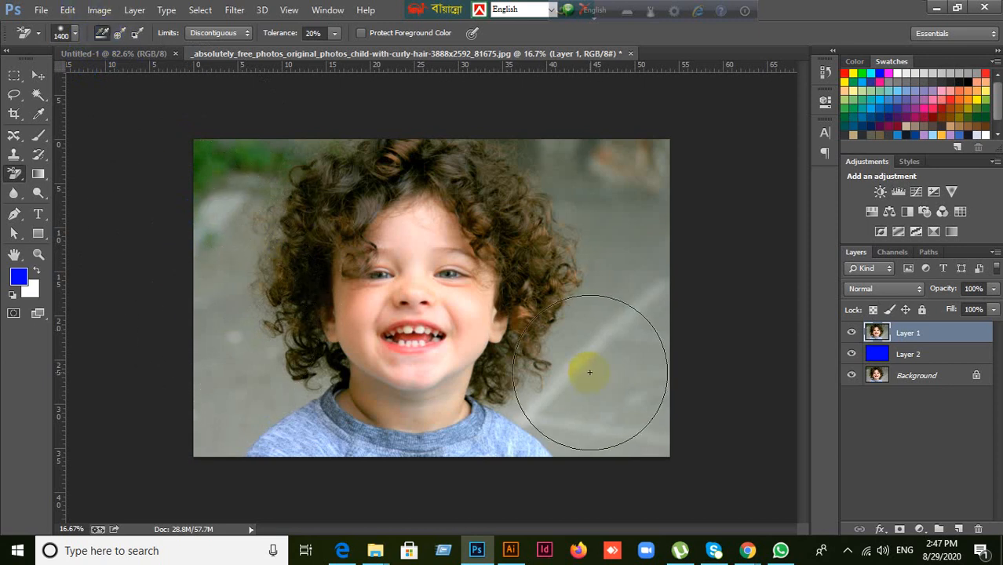
key("bracketleft")
key("bracketleft")
key("bracketleft")
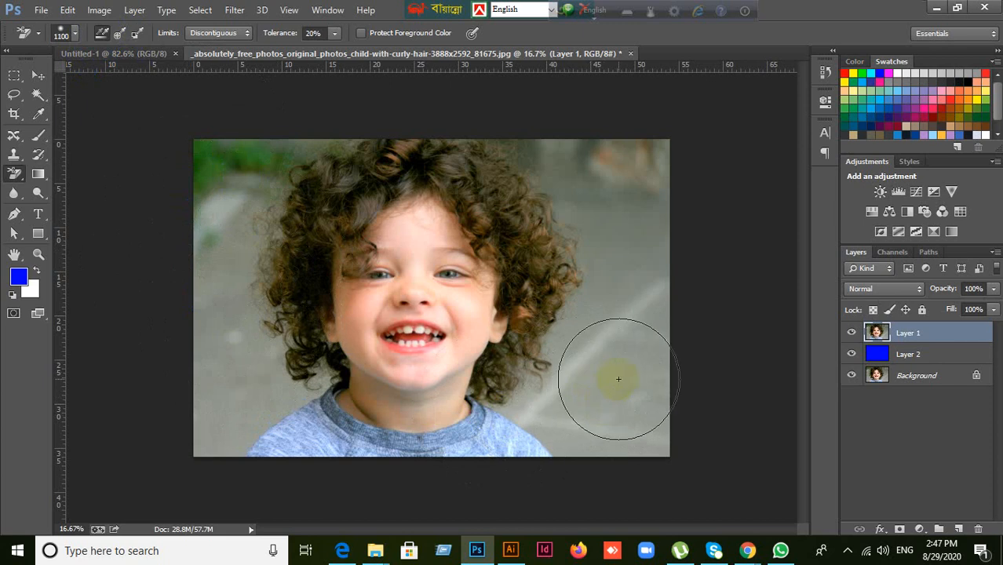
key("bracketleft")
key("bracketleft")
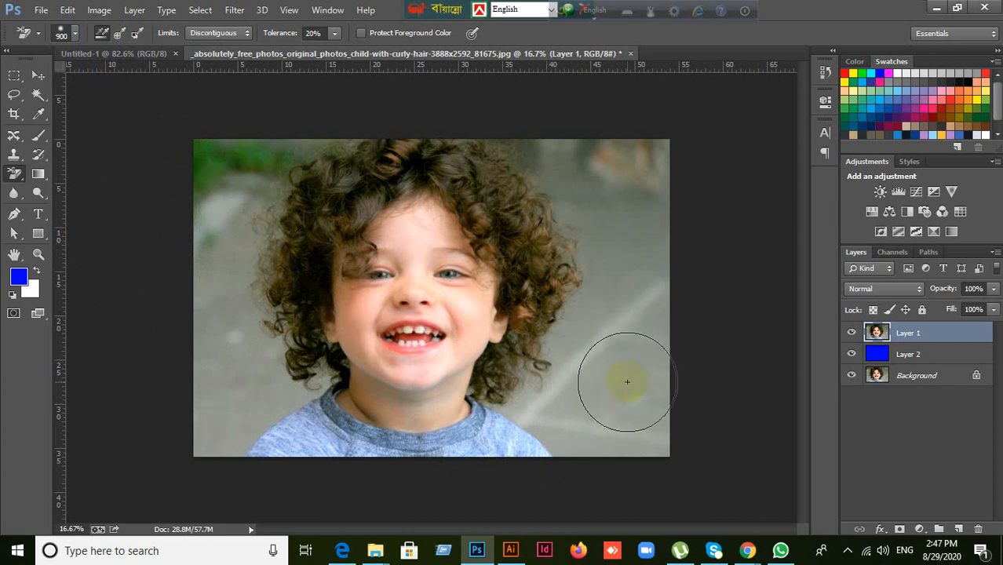
- Try the size 900 Background Eraser on the pavement on both sides, the curls and the forehead, and undo the strokes
left_click(627, 380)
mouse_move(627, 380)
left_mouse_down()
mouse_move(640, 325)
mouse_move(622, 226)
mouse_move(587, 177)
mouse_move(573, 185)
mouse_move(543, 168)
mouse_move(446, 164)
mouse_move(307, 195)
mouse_move(253, 239)
mouse_move(237, 298)
mouse_move(237, 365)
mouse_move(249, 388)
mouse_move(265, 388)
mouse_move(302, 332)
mouse_move(303, 273)
mouse_move(358, 227)
mouse_move(444, 224)
mouse_move(478, 208)
mouse_move(510, 216)
mouse_move(545, 251)
mouse_move(533, 271)
mouse_move(577, 303)
mouse_move(567, 336)
mouse_move(580, 357)
left_mouse_up()
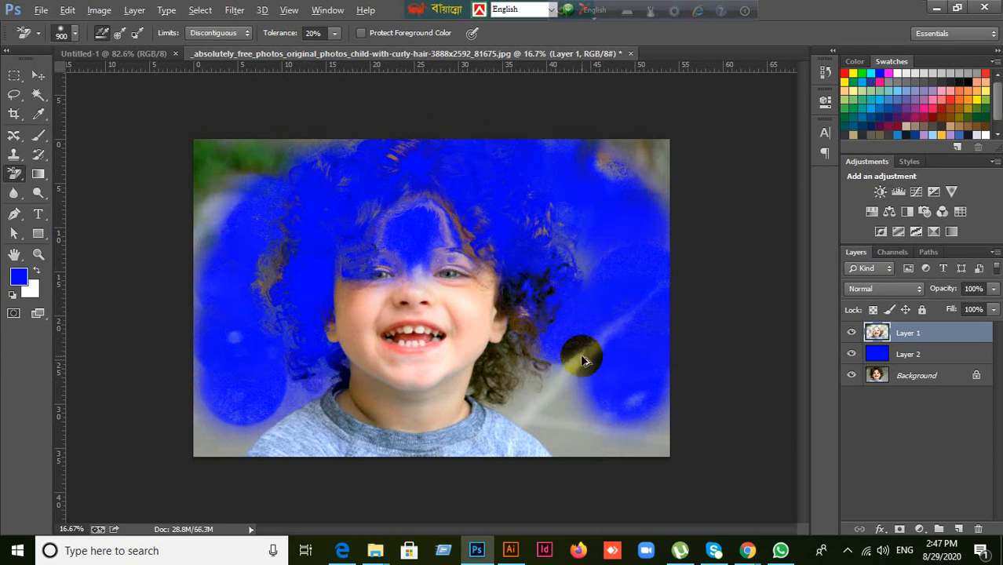
key("ctrl+z")
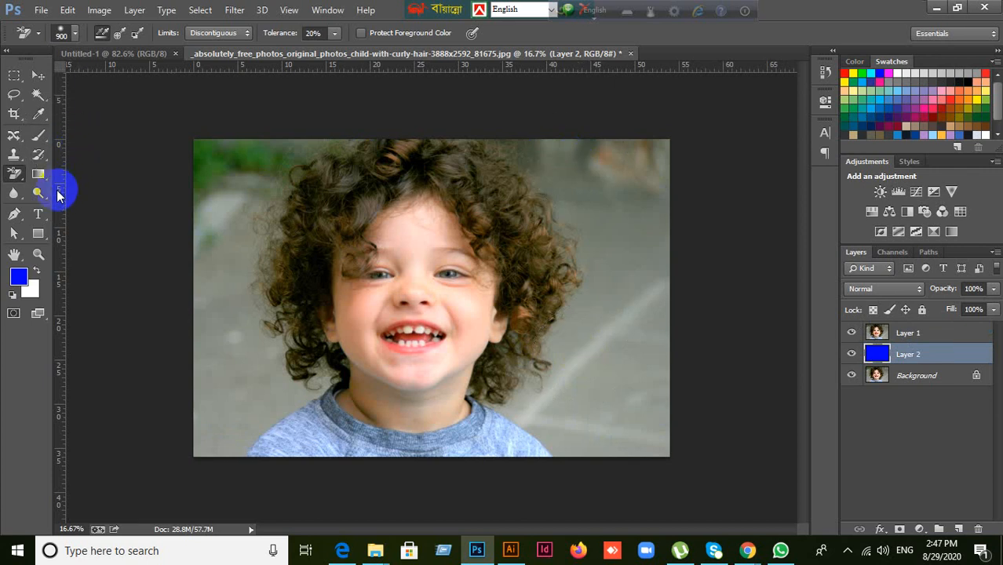
- Make Layer 1 active, erase one spot of pavement at the photo's lower right with Continuous sampling, and undo it
left_click(102, 36)
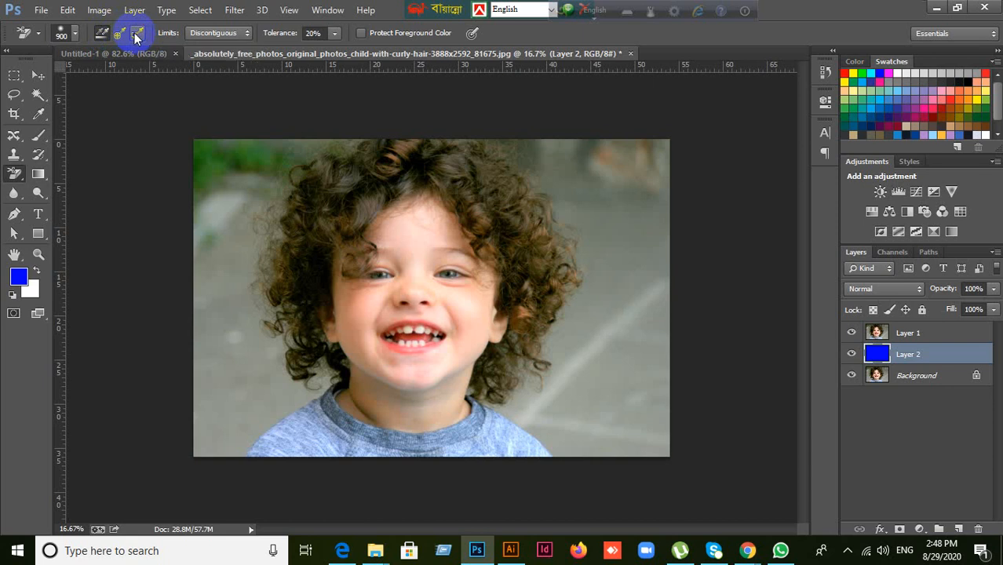
mouse_move(323, 352)
left_mouse_down()
mouse_move(297, 374)
mouse_move(279, 357)
mouse_move(357, 351)
mouse_move(366, 315)
mouse_move(649, 376)
left_mouse_up()
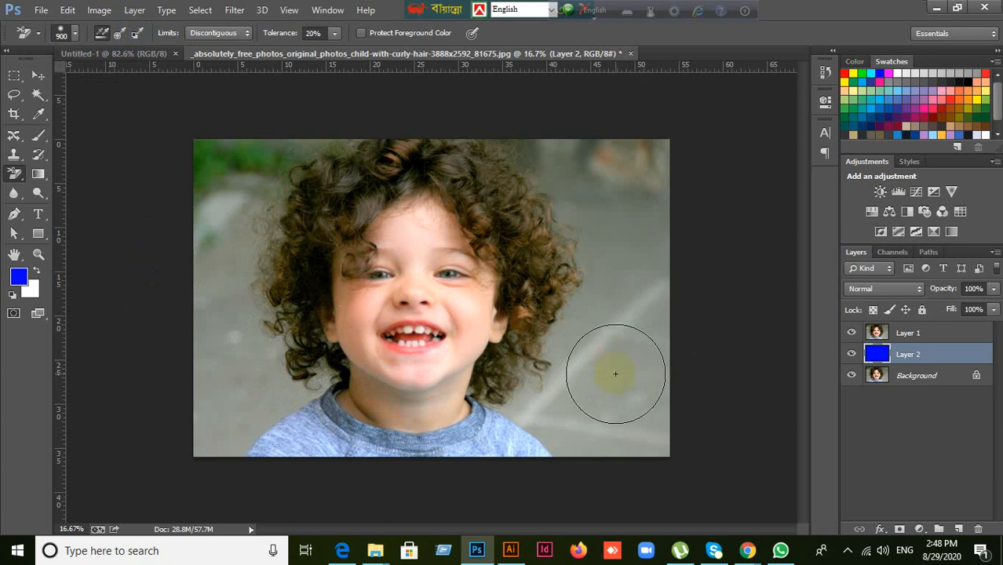
left_click(939, 333)
left_click(626, 374)
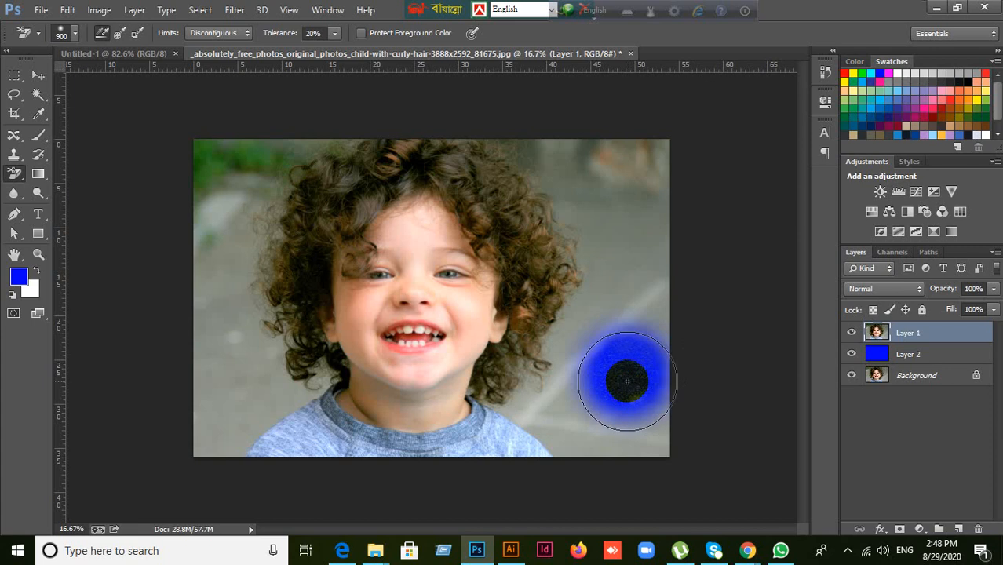
key("ctrl+z")
- Erase across the pavement, curls, forehead and shirt with the Continuous sampling Background Eraser, and undo the strokes
left_click(101, 34)
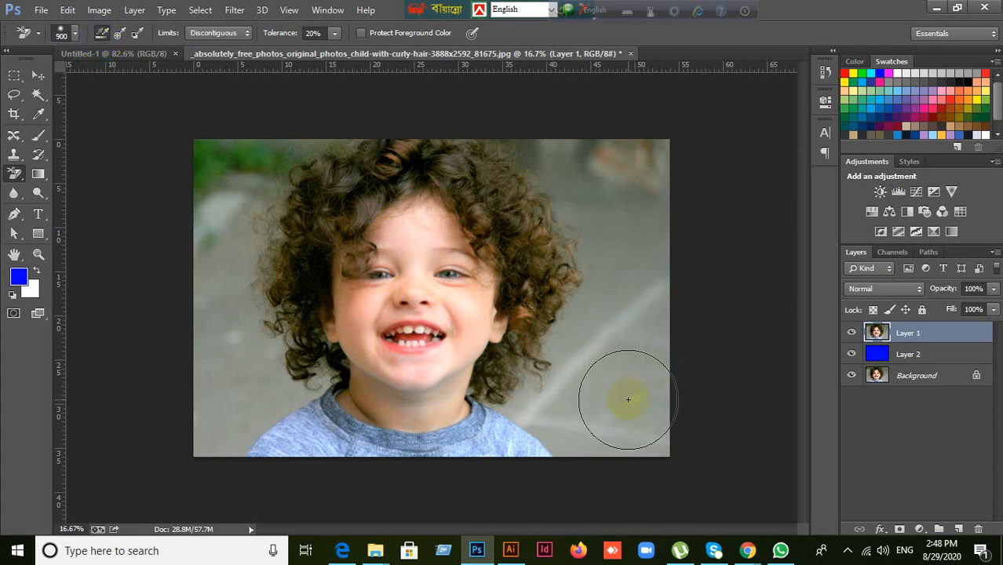
mouse_move(628, 400)
left_mouse_down()
mouse_move(638, 255)
mouse_move(630, 221)
mouse_move(586, 186)
mouse_move(544, 170)
mouse_move(347, 168)
mouse_move(297, 186)
mouse_move(238, 235)
mouse_move(223, 354)
mouse_move(233, 394)
mouse_move(252, 413)
mouse_move(304, 417)
mouse_move(319, 348)
mouse_move(365, 250)
mouse_move(442, 218)
mouse_move(468, 218)
mouse_move(534, 250)
mouse_move(564, 323)
mouse_move(557, 352)
left_mouse_up()
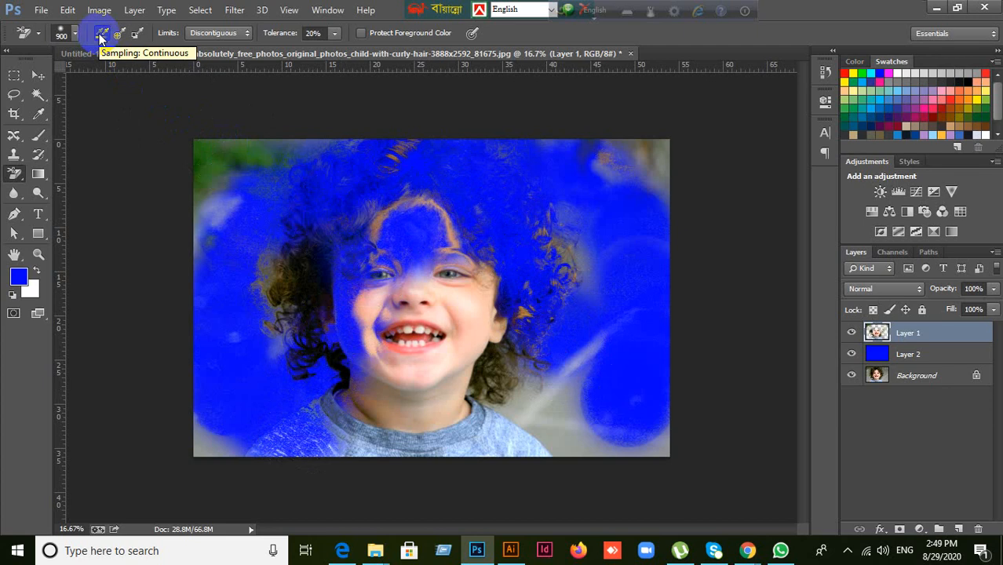
key("ctrl+z")
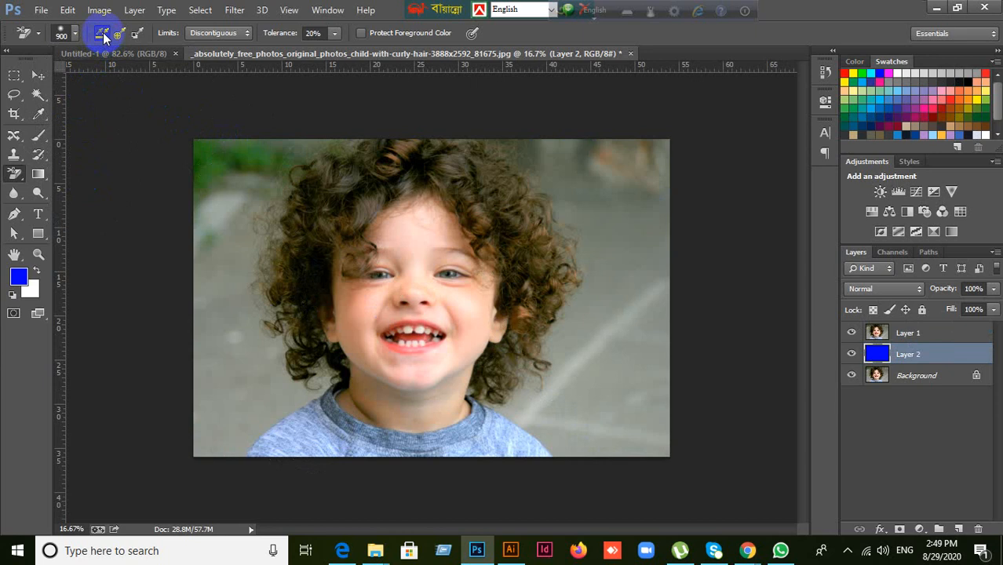
- Reactivate Layer 1, erase around the photo's outer edges and over the child's neck at 20% tolerance, and undo it
left_click(102, 32)
left_click(923, 335)
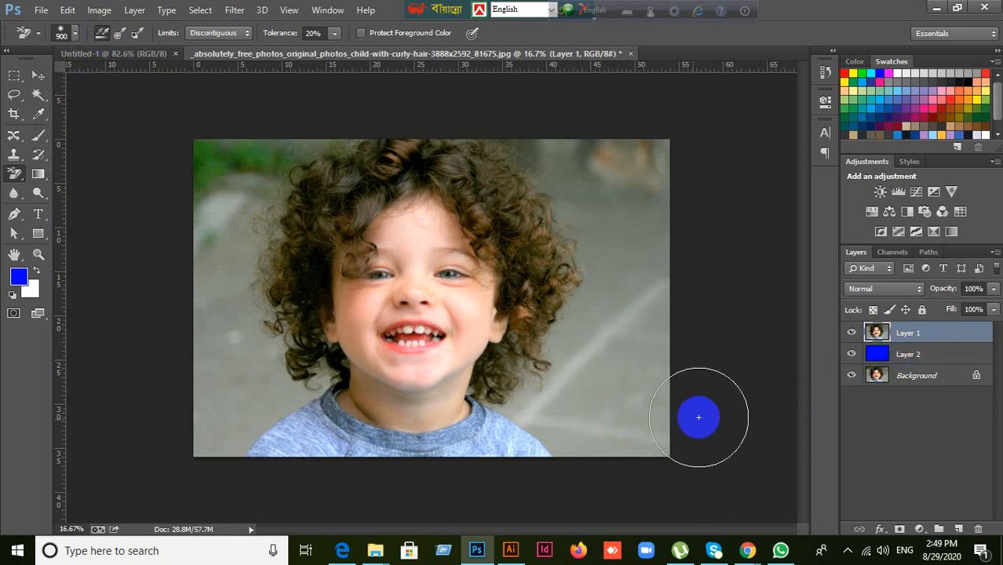
mouse_move(645, 426)
left_mouse_down()
mouse_move(652, 381)
mouse_move(624, 161)
mouse_move(532, 149)
mouse_move(399, 152)
mouse_move(410, 176)
mouse_move(235, 201)
mouse_move(217, 175)
mouse_move(205, 200)
mouse_move(206, 309)
mouse_move(242, 432)
mouse_move(434, 408)
mouse_move(393, 404)
left_mouse_up()
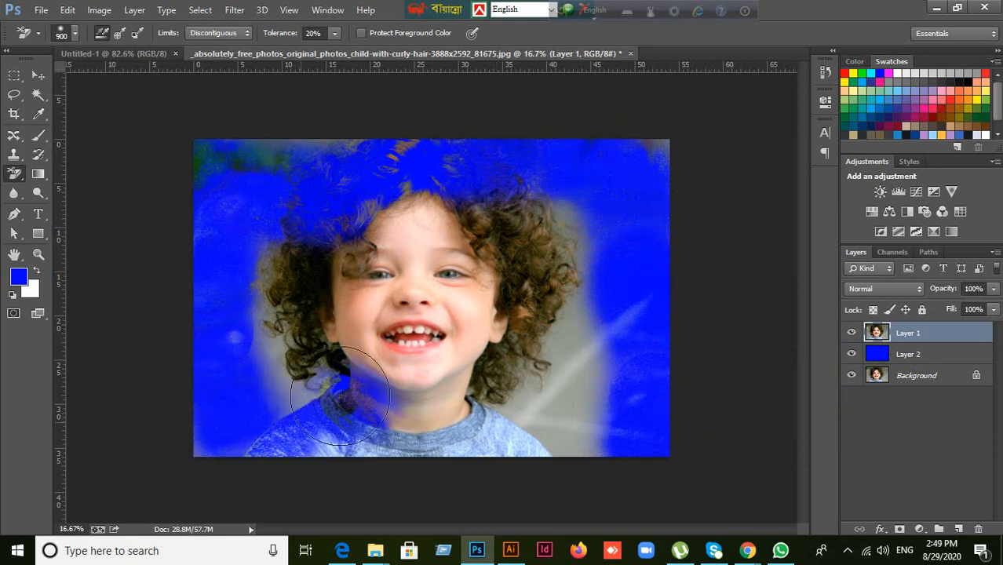
key("ctrl+z")
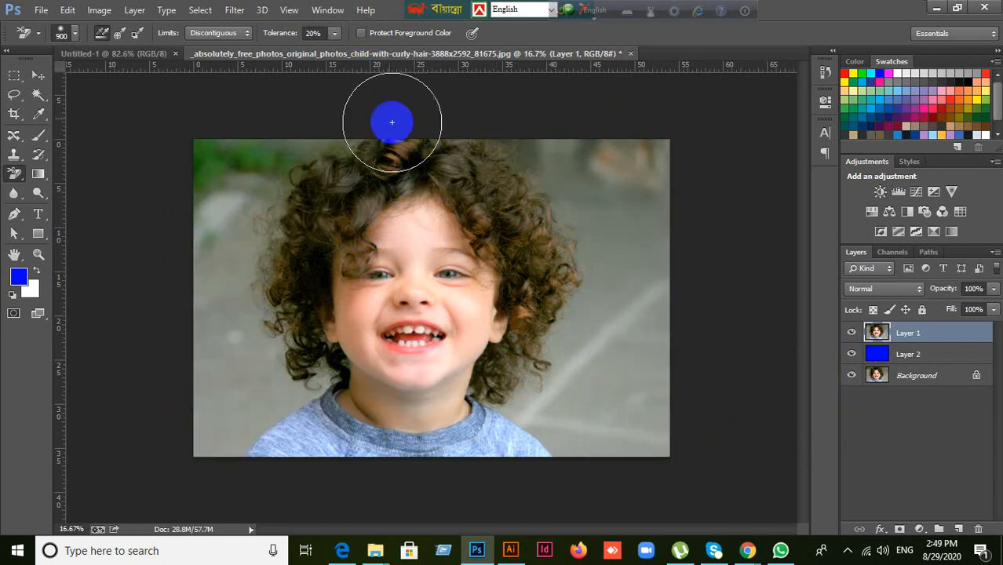
- Set the Background Eraser's tolerance to 50% and enlarge its brush to size 1600
left_click(312, 33)
left_click(238, 186)
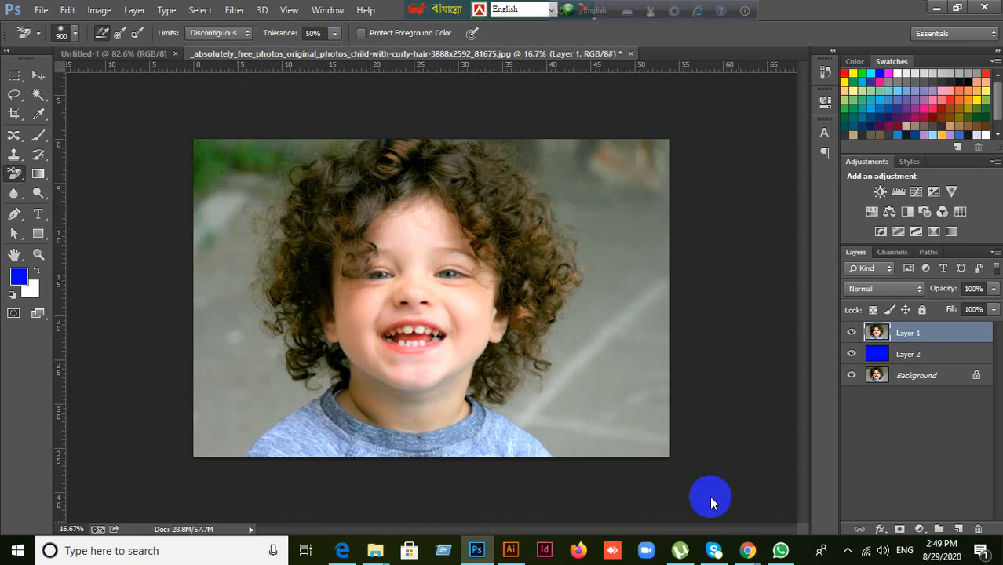
key("bracketright")
key("bracketright")
key("bracketright")
key("bracketright")
key("bracketright")
key("bracketright")
key("bracketright")
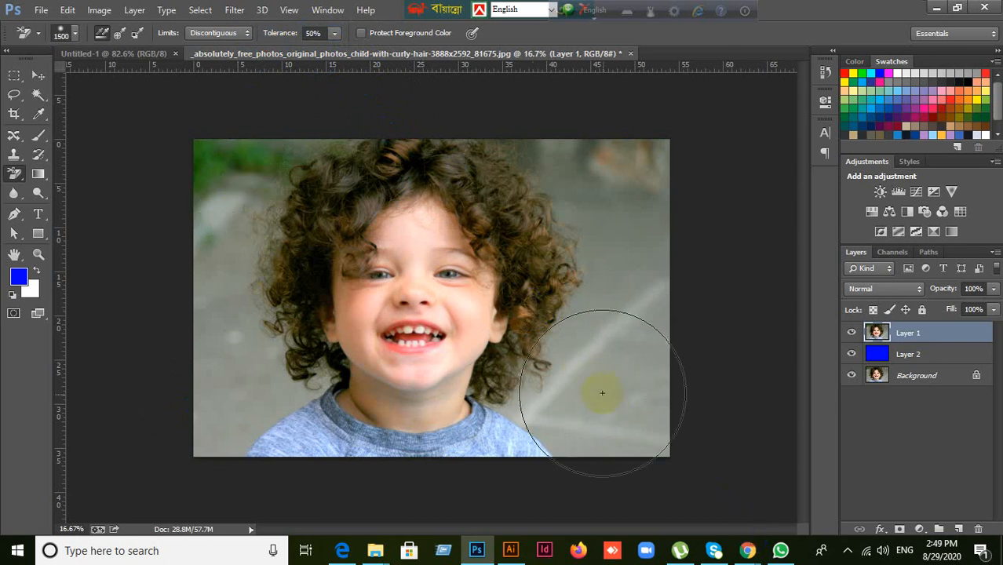
- Try the 50% tolerance Background Eraser on the pavement right of the child, and undo the erasure
mouse_move(607, 370)
left_mouse_down()
mouse_move(609, 358)
mouse_move(604, 376)
mouse_move(648, 385)
mouse_move(620, 352)
mouse_move(631, 307)
left_mouse_up()
key("ctrl+z")
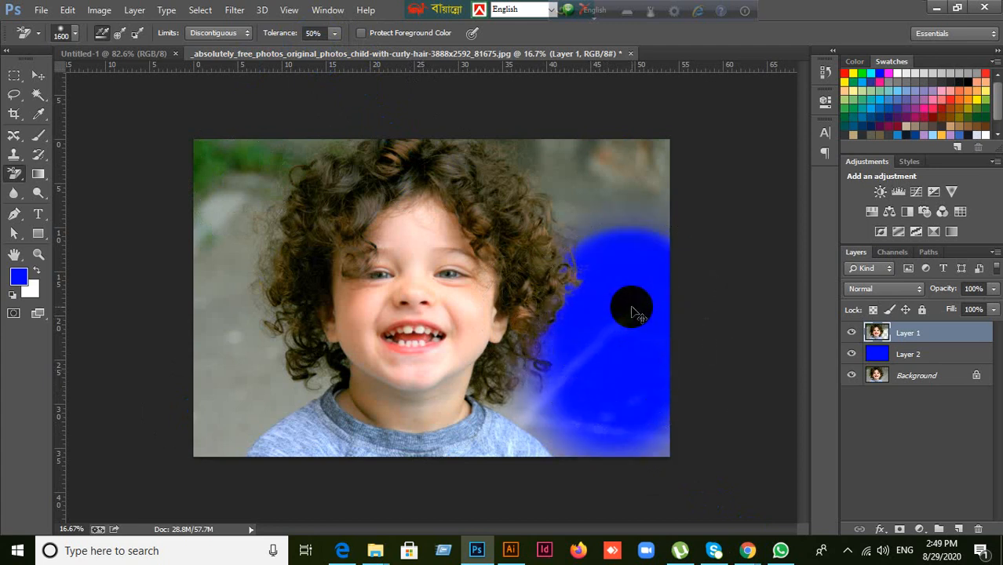
key("ctrl+z")
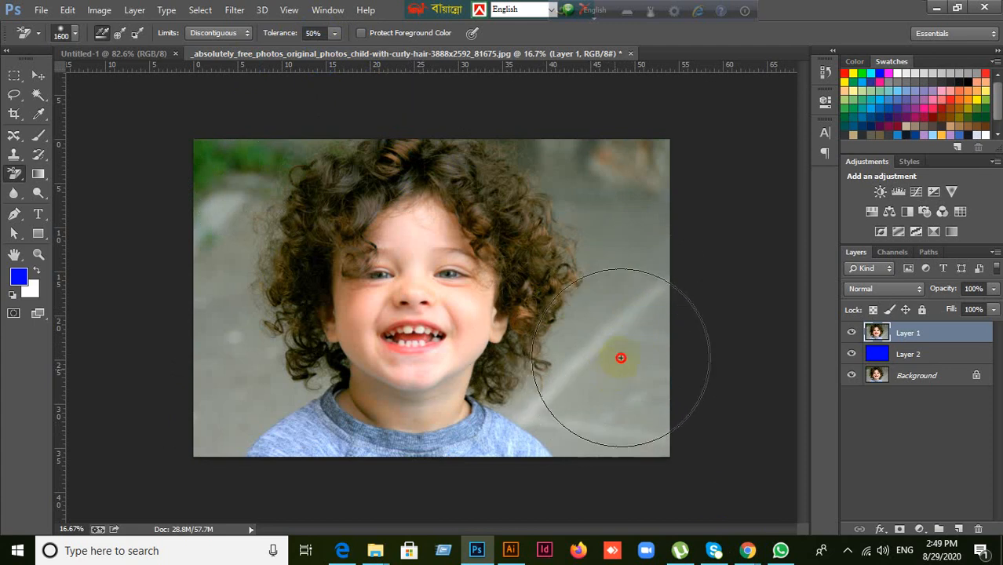
- Erase over the pavement, curls and face at 50% tolerance, set the tolerance to 32%, and undo the strokes
left_click_drag(620, 357, 638, 291)
mouse_move(638, 226)
left_mouse_down()
mouse_move(622, 192)
mouse_move(583, 161)
mouse_move(302, 166)
mouse_move(213, 184)
mouse_move(217, 251)
mouse_move(244, 318)
mouse_move(347, 241)
mouse_move(414, 265)
mouse_move(415, 280)
mouse_move(251, 204)
left_mouse_up()
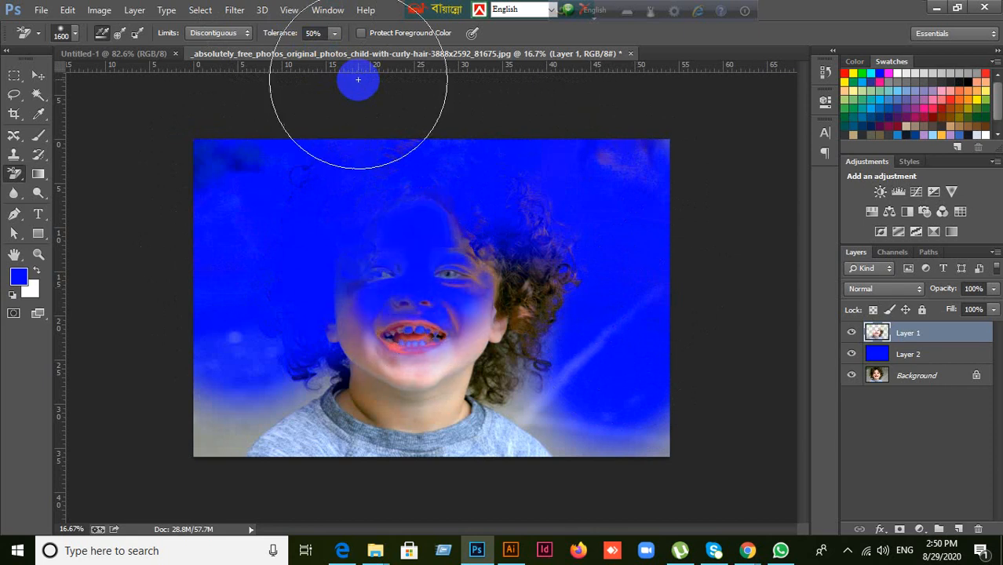
left_click(317, 33)
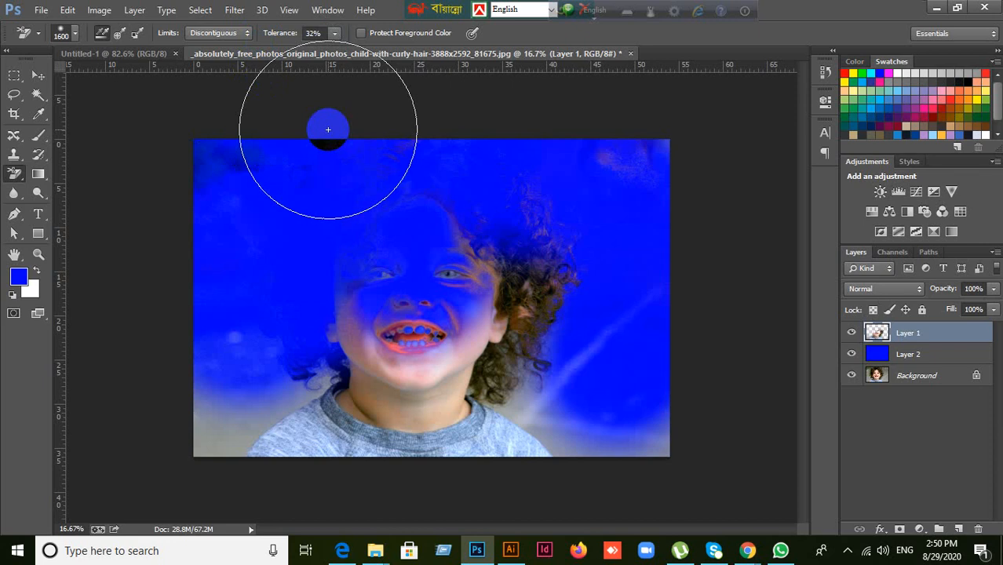
key("ctrl+z")
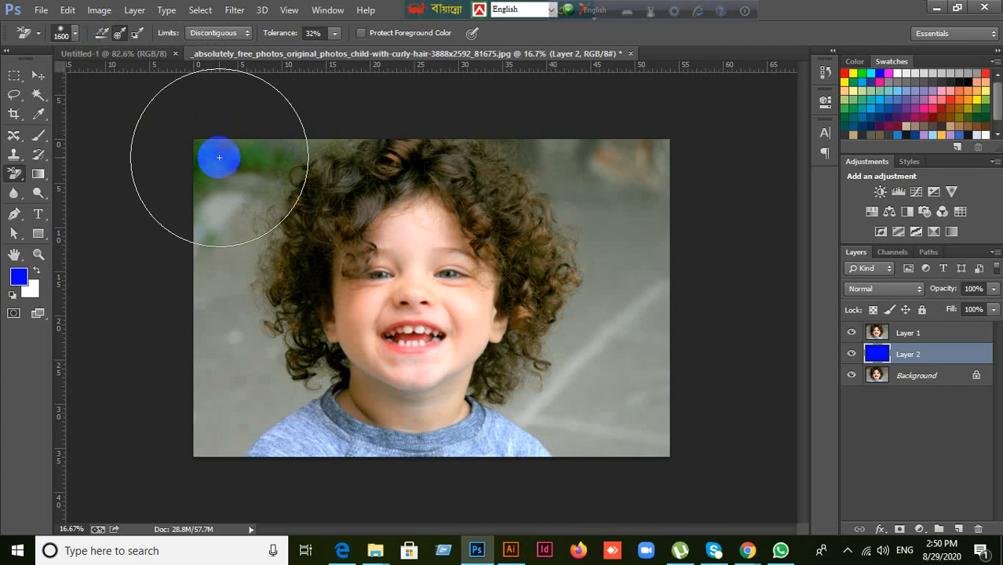
- Erase the pavement around the child on Layer 1 with a size 1200 Background Eraser using Once sampling and 32% tolerance
key("bracketleft")
key("bracketleft")
key("bracketleft")
key("bracketleft")
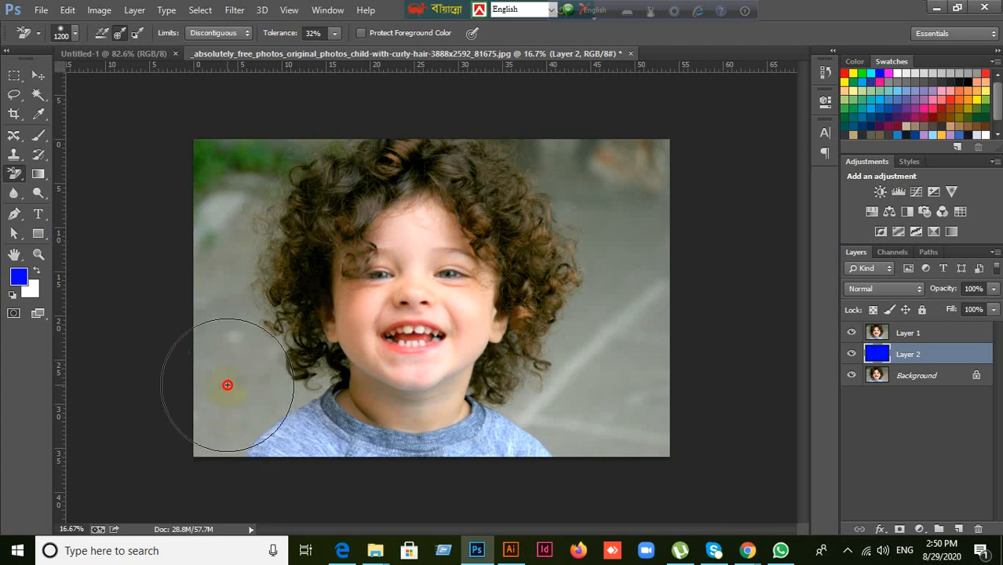
left_click(930, 338)
left_click(228, 410)
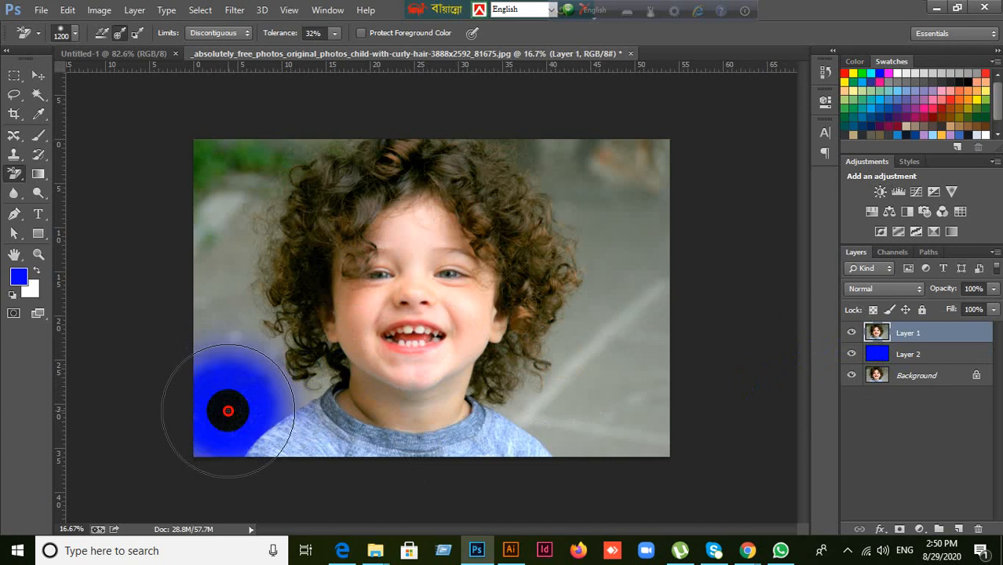
mouse_move(227, 411)
left_mouse_down()
mouse_move(245, 285)
mouse_move(233, 247)
mouse_move(249, 222)
mouse_move(406, 177)
mouse_move(329, 200)
mouse_move(369, 179)
mouse_move(329, 196)
mouse_move(352, 174)
mouse_move(345, 188)
mouse_move(360, 175)
mouse_move(426, 166)
mouse_move(494, 190)
mouse_move(609, 317)
mouse_move(632, 273)
mouse_move(629, 193)
mouse_move(634, 405)
mouse_move(609, 418)
mouse_move(551, 405)
mouse_move(634, 432)
mouse_move(548, 421)
mouse_move(480, 377)
mouse_move(525, 443)
mouse_move(466, 388)
mouse_move(305, 380)
mouse_move(356, 332)
mouse_move(333, 327)
mouse_move(329, 206)
mouse_move(241, 177)
mouse_move(538, 184)
mouse_move(410, 320)
mouse_move(302, 412)
mouse_move(331, 370)
mouse_move(363, 233)
mouse_move(352, 184)
mouse_move(278, 179)
mouse_move(488, 223)
mouse_move(567, 184)
mouse_move(614, 285)
mouse_move(693, 338)
left_mouse_up()
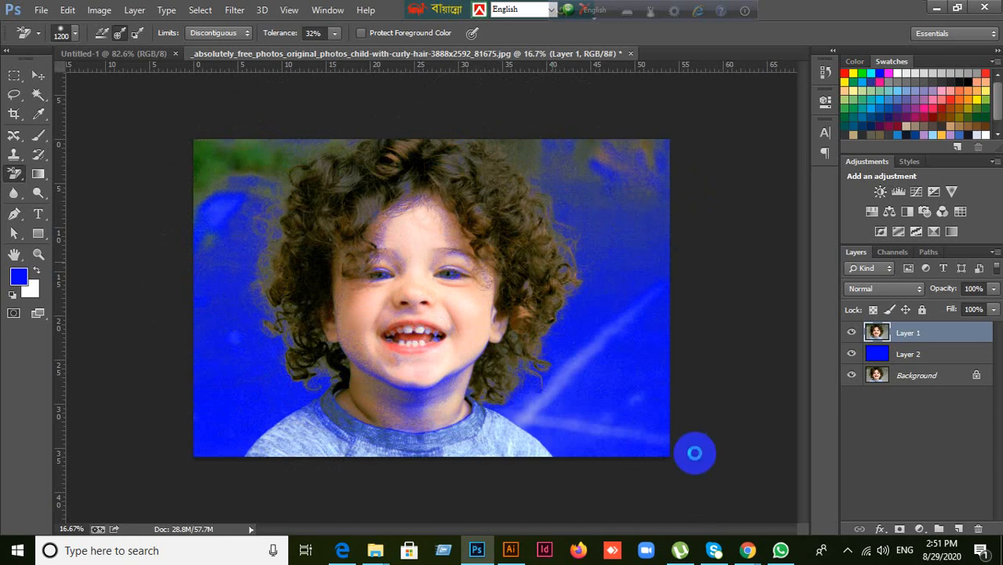
- Step back through the latest Background Eraser strokes around the child on Layer 1
key("ctrl+alt+z")
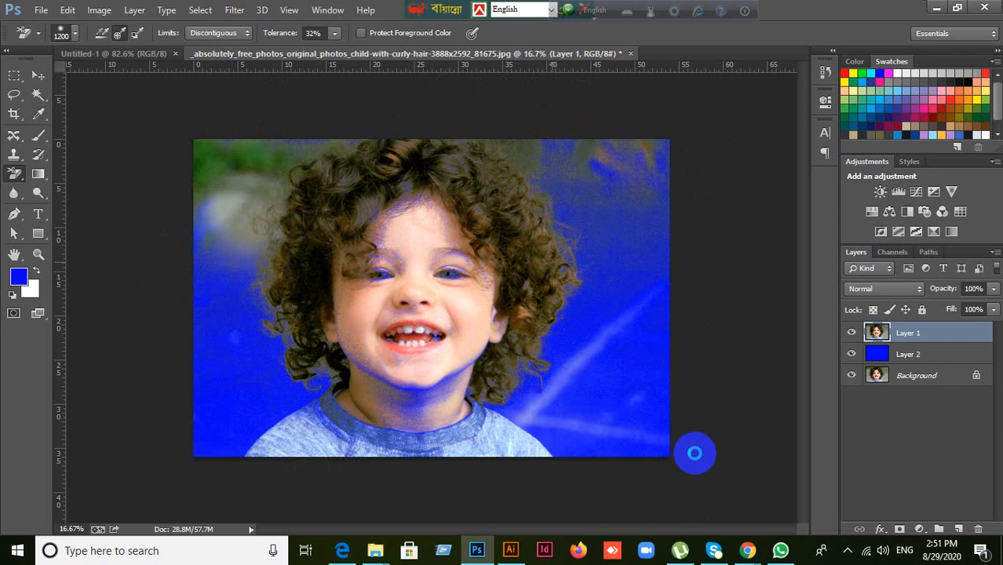
key("ctrl+alt+z")
key("ctrl+alt+z")
key("ctrl+alt+z")
key("ctrl+alt+z")
key("ctrl+alt+z")
key("ctrl+alt+z")
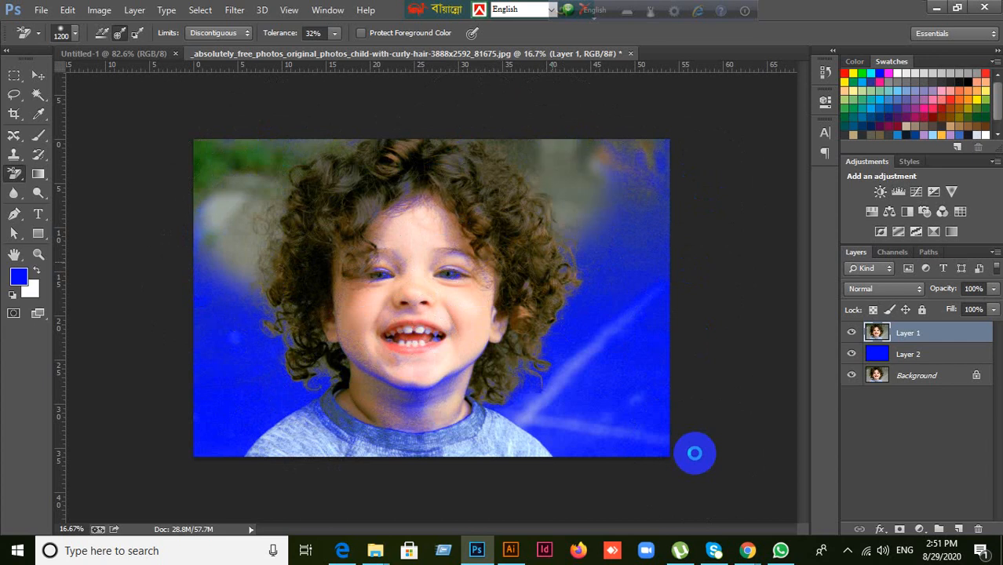
key("ctrl+alt+z")
key("ctrl+alt+z")
key("ctrl+alt+z")
key("ctrl+alt+z")
key("ctrl+alt+z")
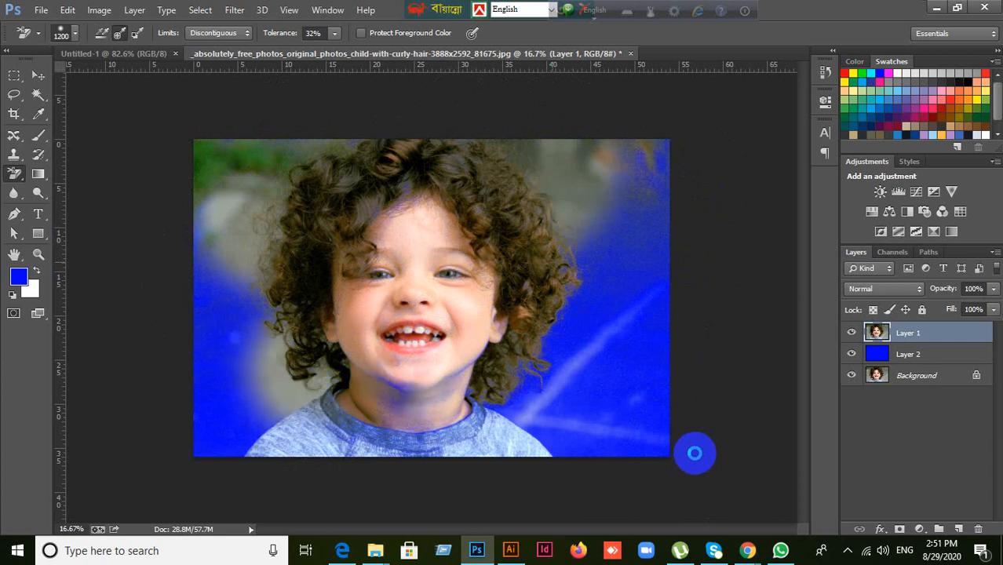
key("ctrl+alt+z")
key("ctrl+alt+z")
key("ctrl+alt+z")
key("ctrl+alt+z")
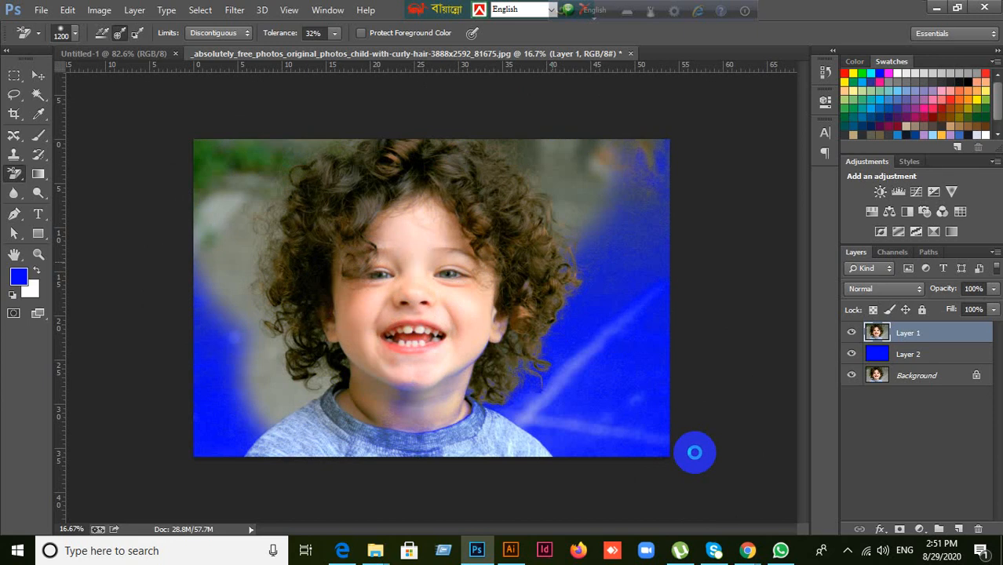
key("ctrl+alt+z")
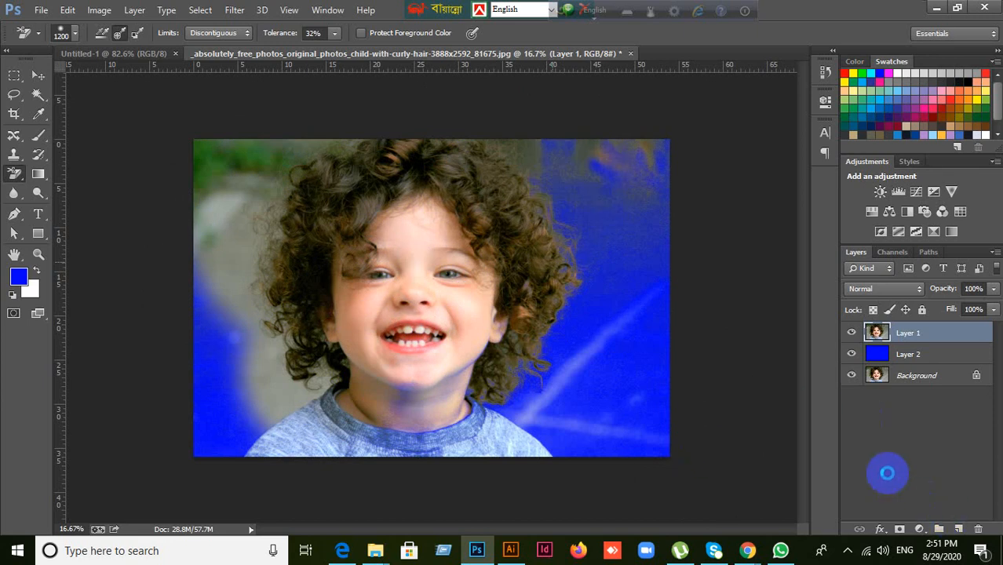
- Try to step back through the remaining Background Eraser strokes on Layer 1
key("ctrl+alt+z")
key("z")
key("ctrl+z")
key("ctrl+alt+z")
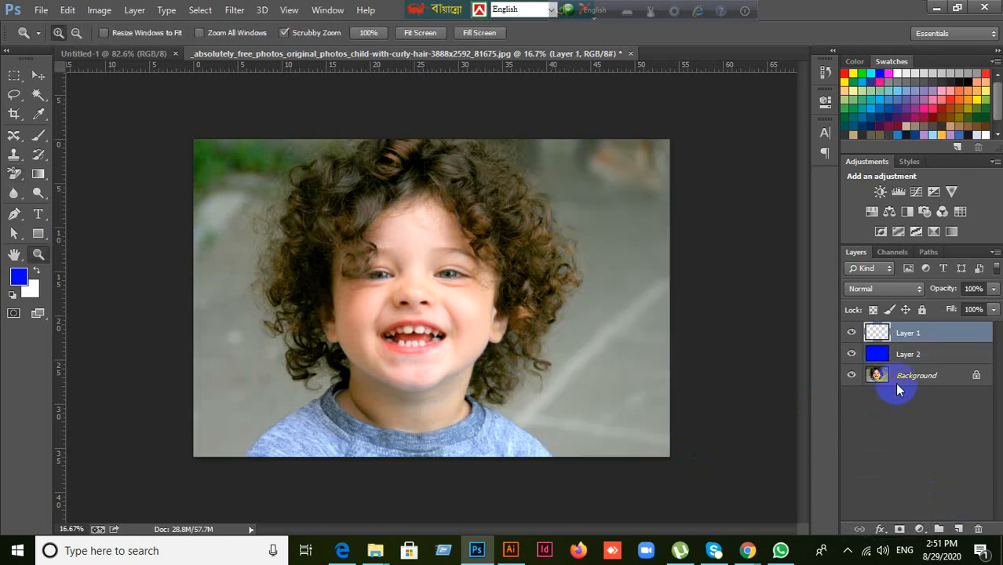
key("ctrl+z")
key("ctrl+z")
key("ctrl+z")
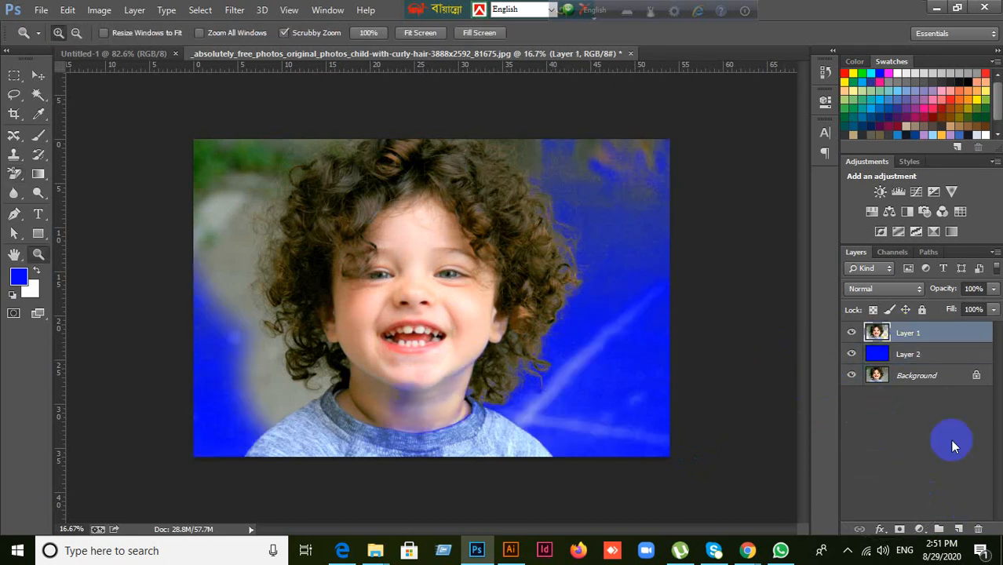
- Replace the partly erased Layer 1 with a fresh duplicate of the Background layer, placed above the blue Layer 2
left_click(978, 531)
left_click(436, 217)
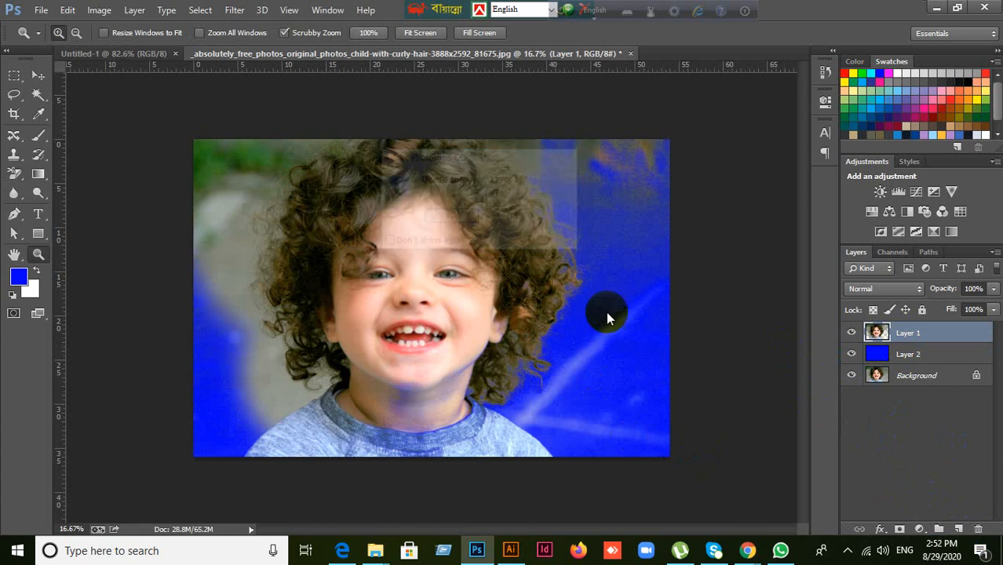
left_click_drag(917, 357, 957, 528)
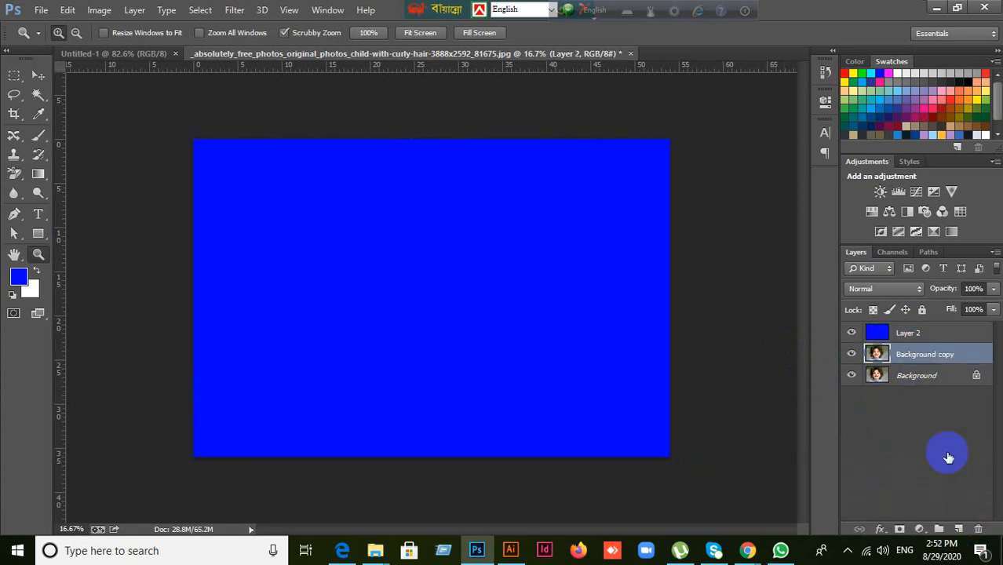
key("ctrl+bracketright")
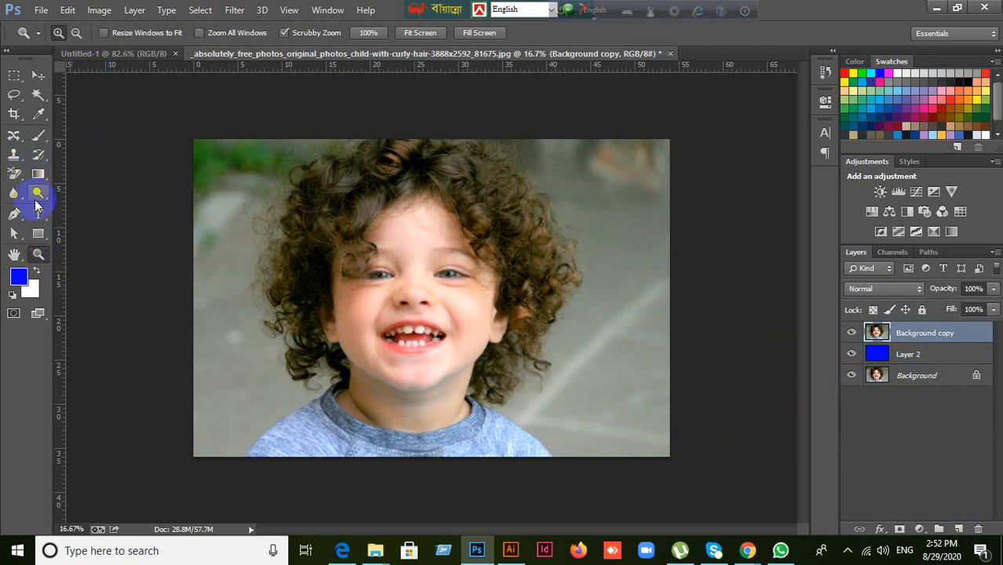
- Choose the Background Eraser with Once sampling for the Background copy layer and set its brush size to 1100
left_click(13, 173)
left_click(57, 189)
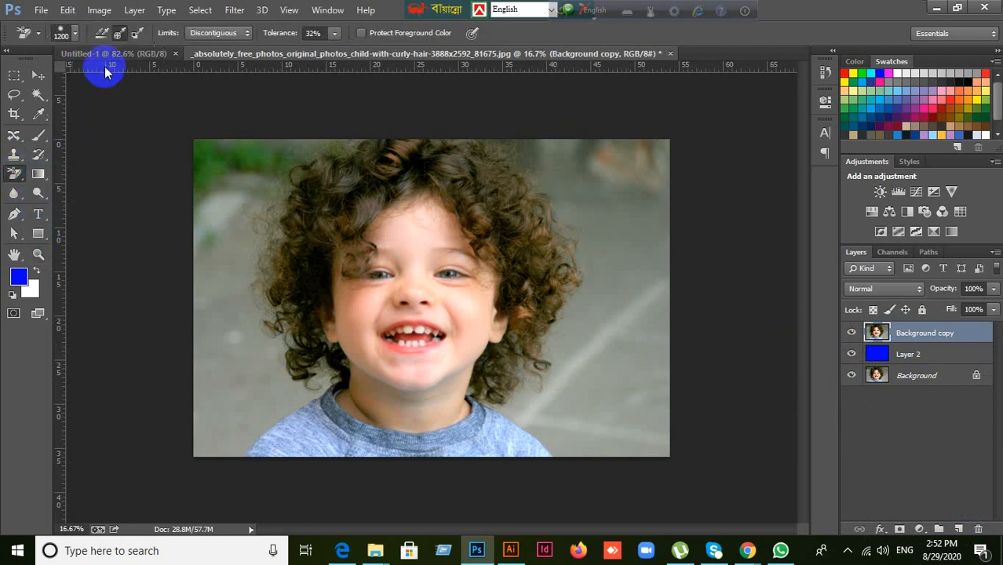
left_click(118, 34)
left_click_drag(273, 309, 263, 322)
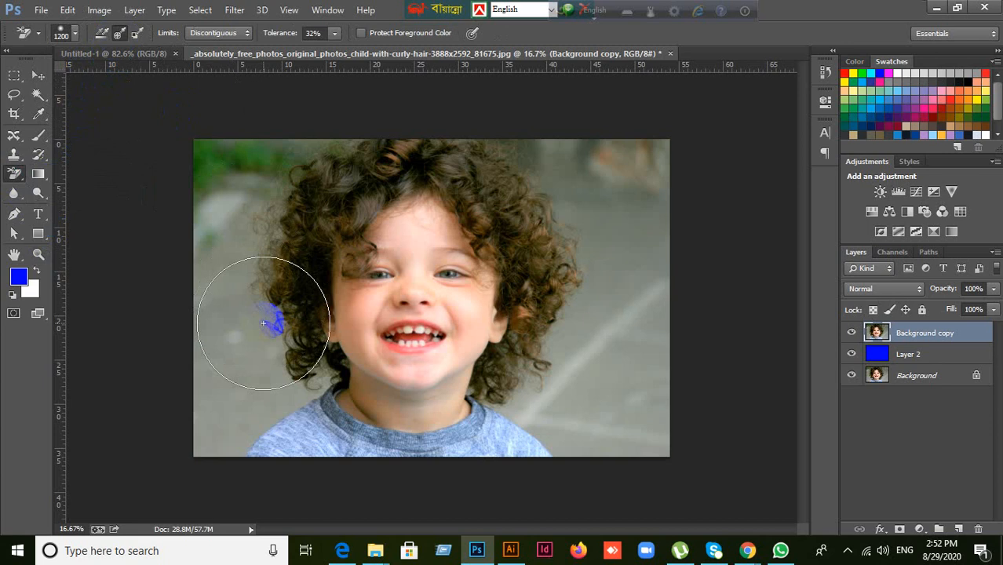
key("bracketleft")
key("bracketleft")
key("bracketleft")
key("bracketleft")
key("bracketleft")
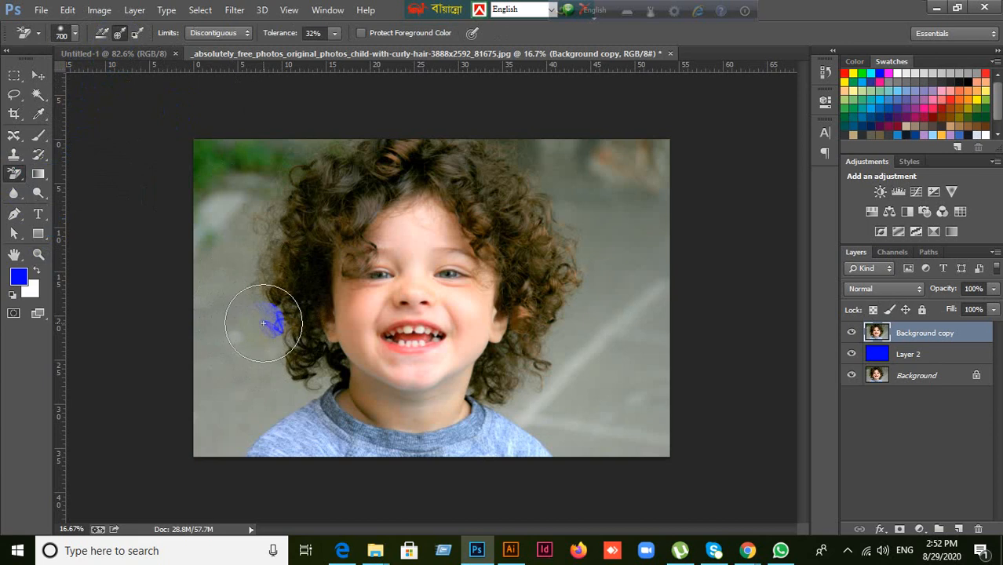
key("bracketright")
key("bracketright")
key("bracketright")
key("bracketright")
key("bracketleft")
key("bracketleft")
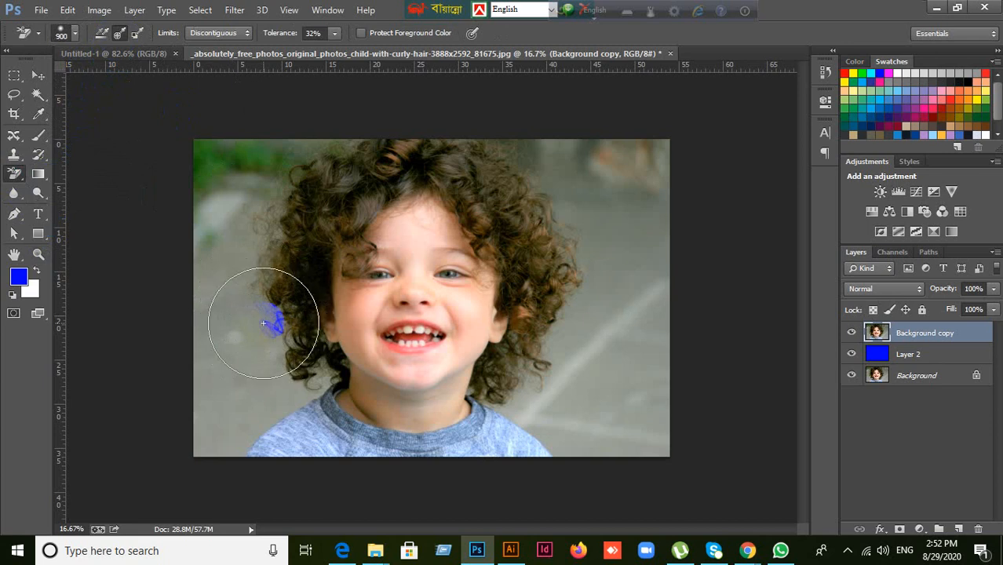
key("bracketright")
key("bracketright")
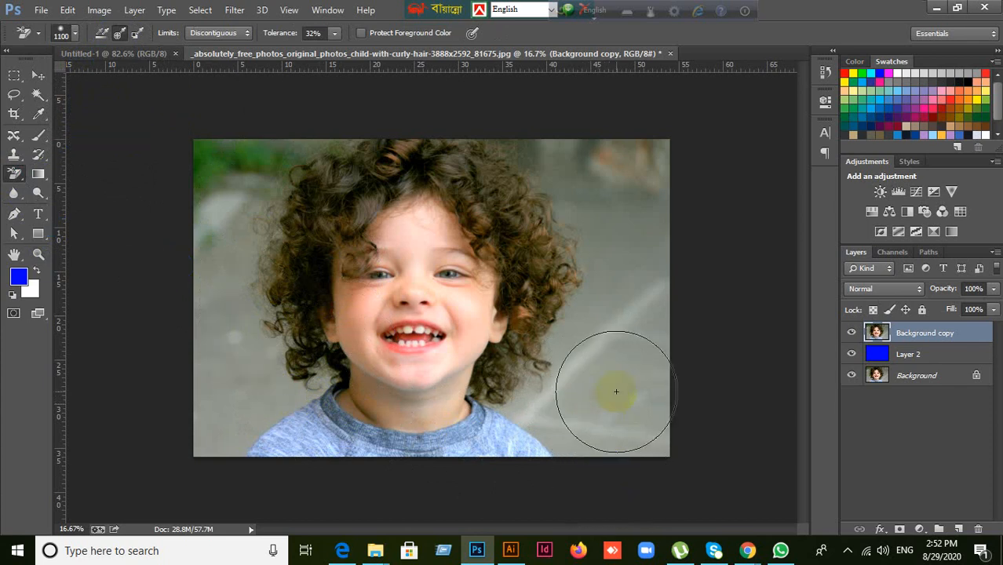
- Try Once-sampled erasing at 32% tolerance on the pavement right of the child and over the curls, undoing the erasures
left_click_drag(616, 391, 607, 433)
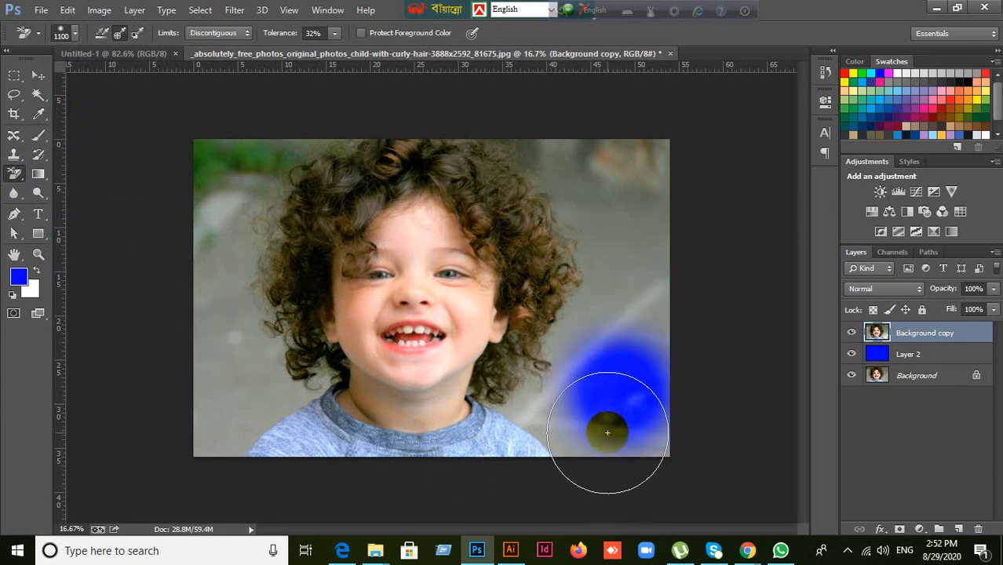
key("ctrl+z")
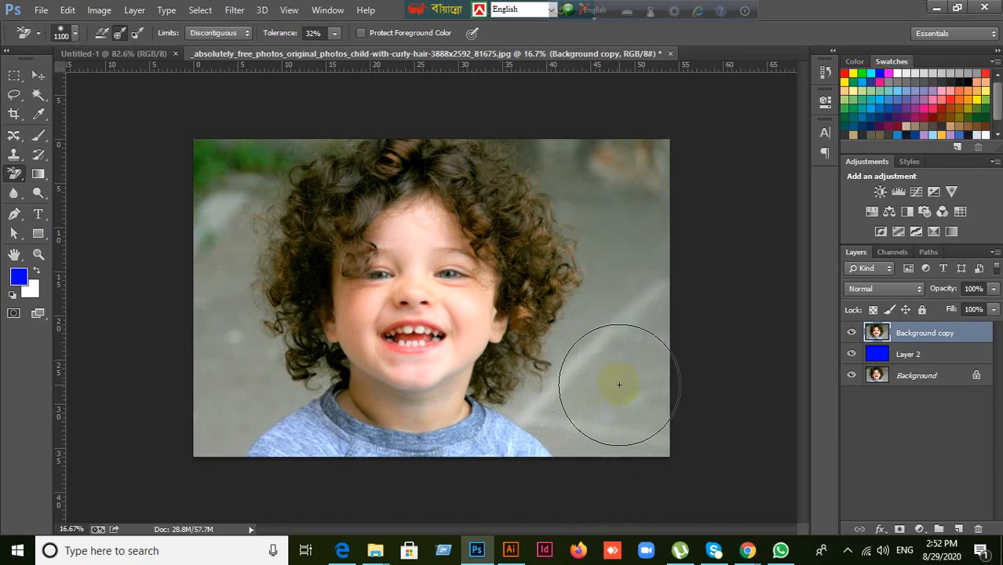
mouse_move(353, 175)
left_mouse_down()
mouse_move(349, 200)
mouse_move(337, 149)
mouse_move(352, 176)
left_mouse_up()
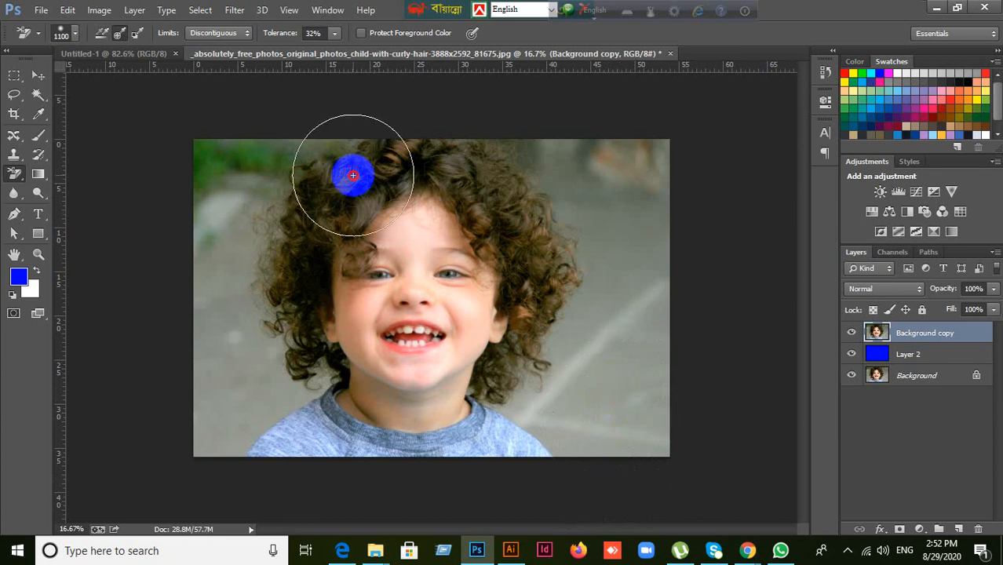
left_click(353, 176)
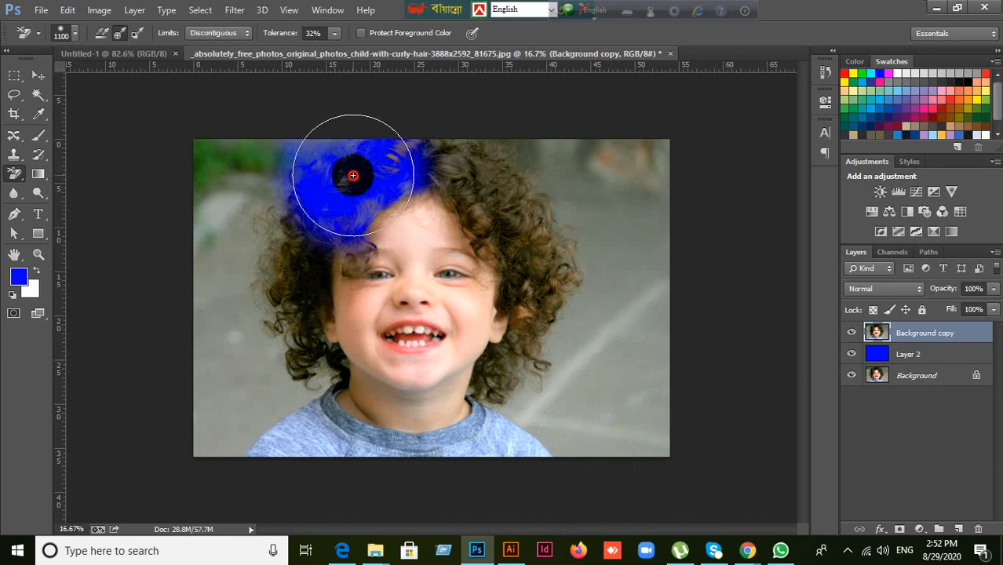
mouse_move(353, 176)
left_mouse_down()
mouse_move(418, 174)
mouse_move(493, 193)
mouse_move(582, 276)
left_mouse_up()
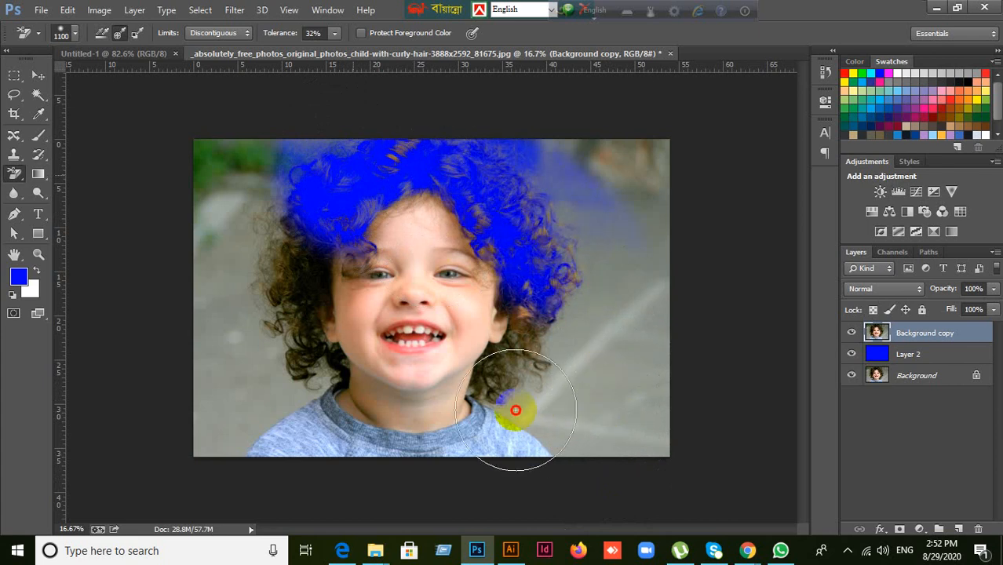
left_click(268, 272)
mouse_move(268, 272)
left_mouse_down()
mouse_move(212, 185)
mouse_move(208, 156)
mouse_move(202, 292)
mouse_move(220, 442)
mouse_move(637, 449)
mouse_move(658, 328)
mouse_move(662, 144)
mouse_move(493, 164)
mouse_move(204, 157)
mouse_move(194, 350)
mouse_move(286, 425)
mouse_move(497, 440)
mouse_move(550, 377)
mouse_move(466, 175)
mouse_move(299, 187)
mouse_move(260, 332)
mouse_move(261, 285)
mouse_move(278, 389)
mouse_move(311, 311)
mouse_move(335, 408)
mouse_move(345, 309)
mouse_move(343, 403)
mouse_move(241, 241)
mouse_move(209, 161)
mouse_move(210, 453)
mouse_move(637, 423)
mouse_move(621, 362)
mouse_move(534, 206)
mouse_move(525, 168)
mouse_move(610, 145)
mouse_move(651, 288)
mouse_move(482, 374)
mouse_move(443, 382)
left_mouse_up()
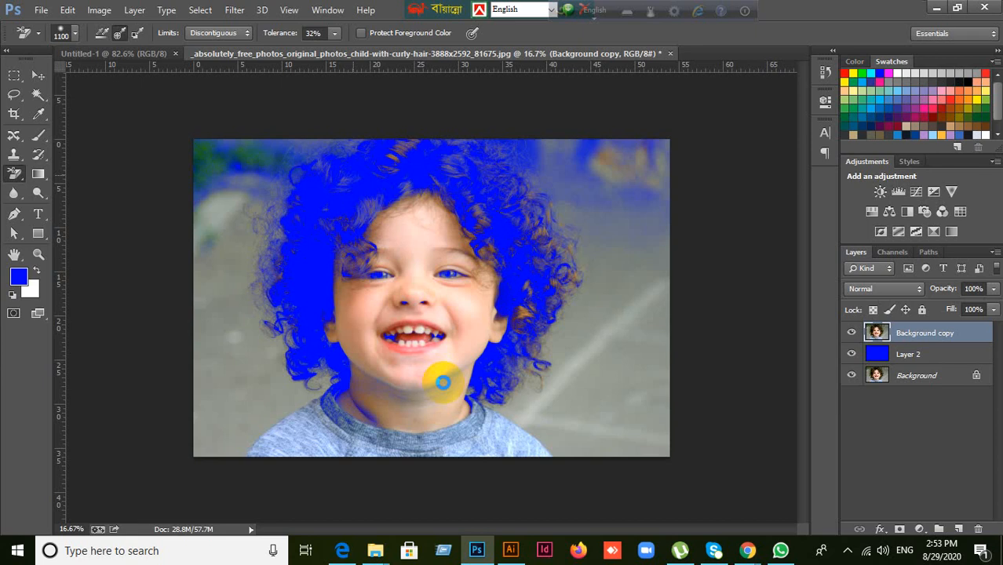
left_click(443, 382)
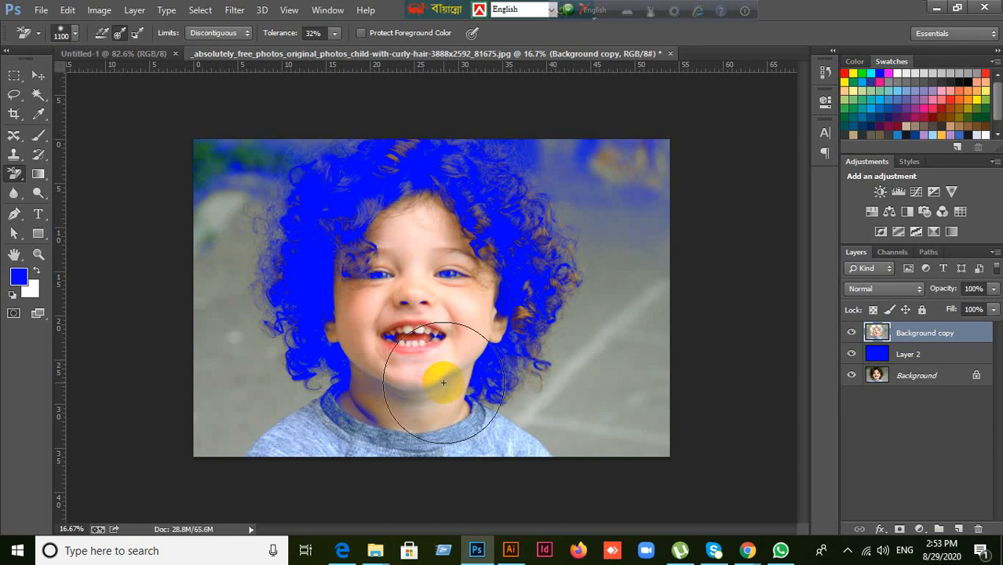
key("bracketright")
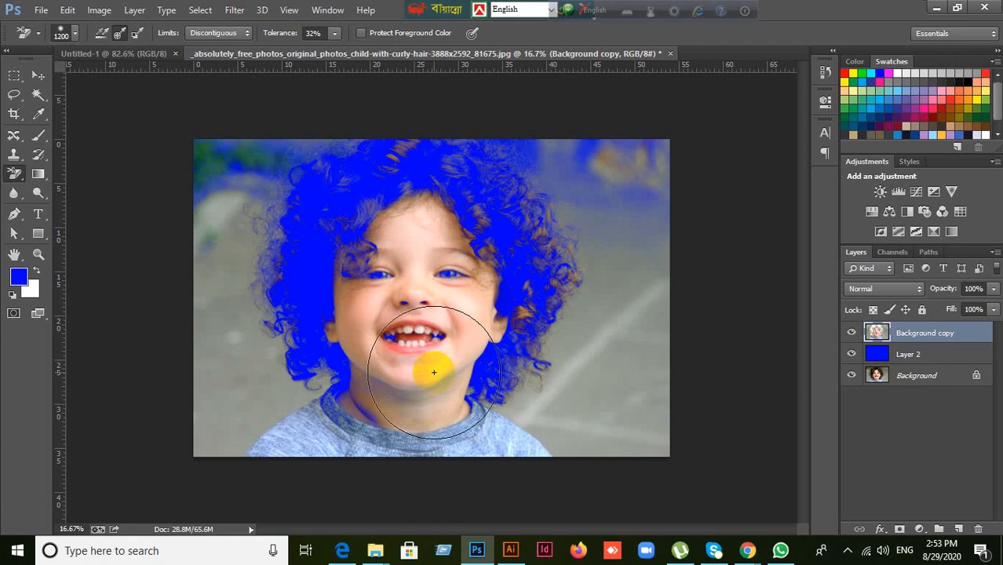
key("ctrl+z")
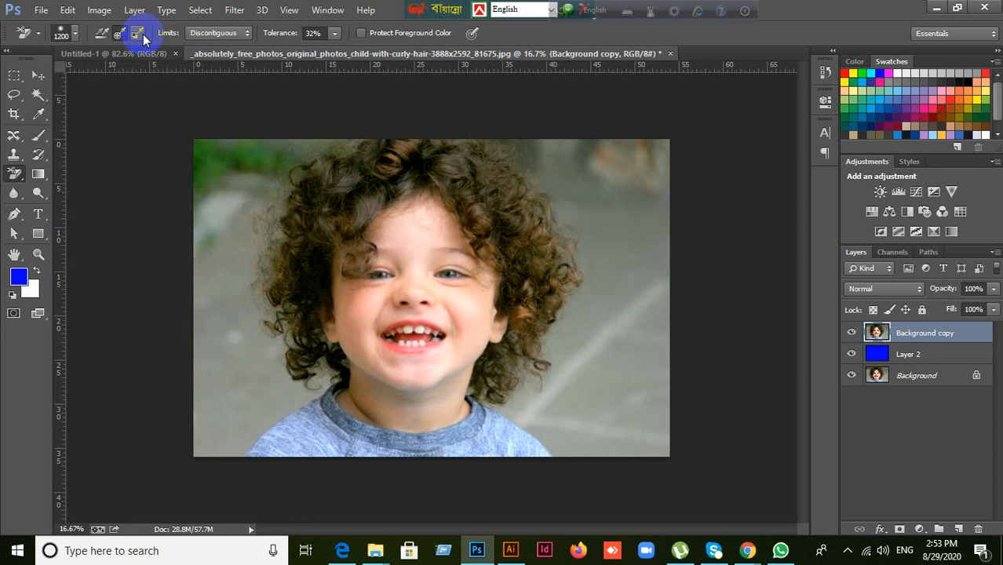
- Switch the Background Eraser to Background Swatch sampling, try it with a white swatch over the pavement, hair and face, and undo the strokes
left_click(38, 76)
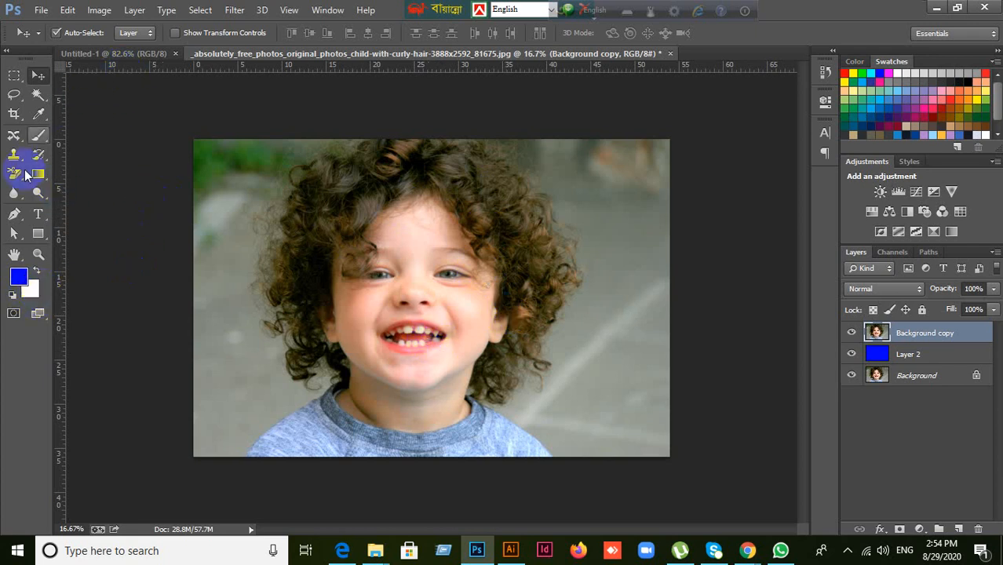
left_click_drag(14, 174, 52, 191)
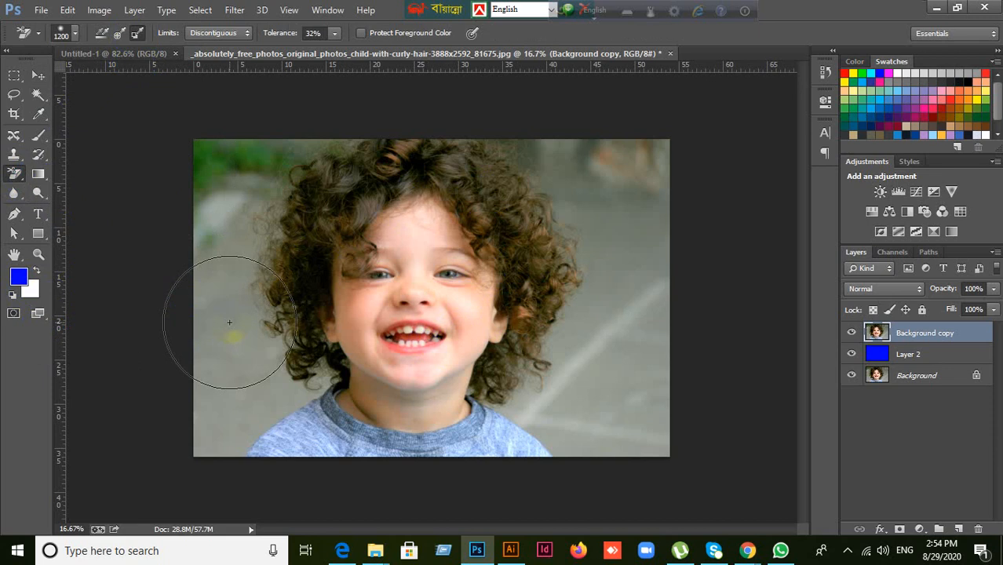
mouse_move(229, 322)
left_mouse_down()
mouse_move(241, 217)
mouse_move(212, 237)
mouse_move(198, 228)
mouse_move(254, 235)
mouse_move(223, 214)
mouse_move(239, 193)
mouse_move(321, 167)
mouse_move(417, 175)
mouse_move(460, 185)
mouse_move(464, 199)
mouse_move(455, 217)
mouse_move(414, 241)
mouse_move(405, 267)
mouse_move(453, 358)
mouse_move(444, 401)
mouse_move(415, 416)
mouse_move(341, 416)
mouse_move(308, 399)
mouse_move(294, 343)
mouse_move(363, 294)
mouse_move(437, 281)
left_mouse_up()
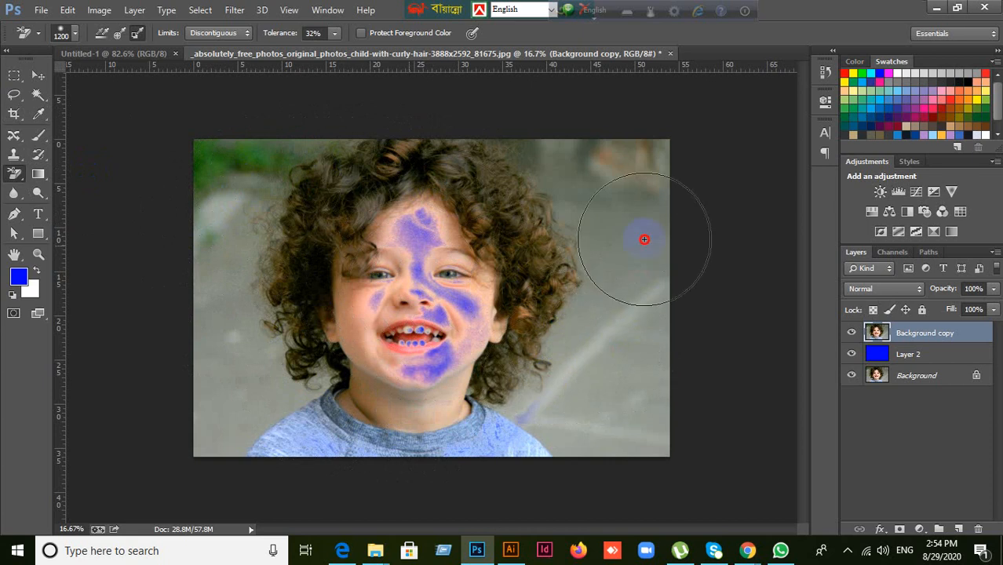
left_click(378, 185)
mouse_move(377, 185)
left_mouse_down()
mouse_move(198, 257)
mouse_move(272, 183)
mouse_move(253, 312)
mouse_move(371, 207)
mouse_move(406, 349)
mouse_move(383, 348)
mouse_move(452, 260)
mouse_move(447, 333)
mouse_move(554, 253)
mouse_move(512, 288)
mouse_move(619, 220)
mouse_move(613, 243)
mouse_move(649, 162)
mouse_move(274, 138)
mouse_move(242, 250)
mouse_move(402, 194)
mouse_move(417, 376)
mouse_move(348, 358)
mouse_move(588, 239)
mouse_move(508, 322)
left_mouse_up()
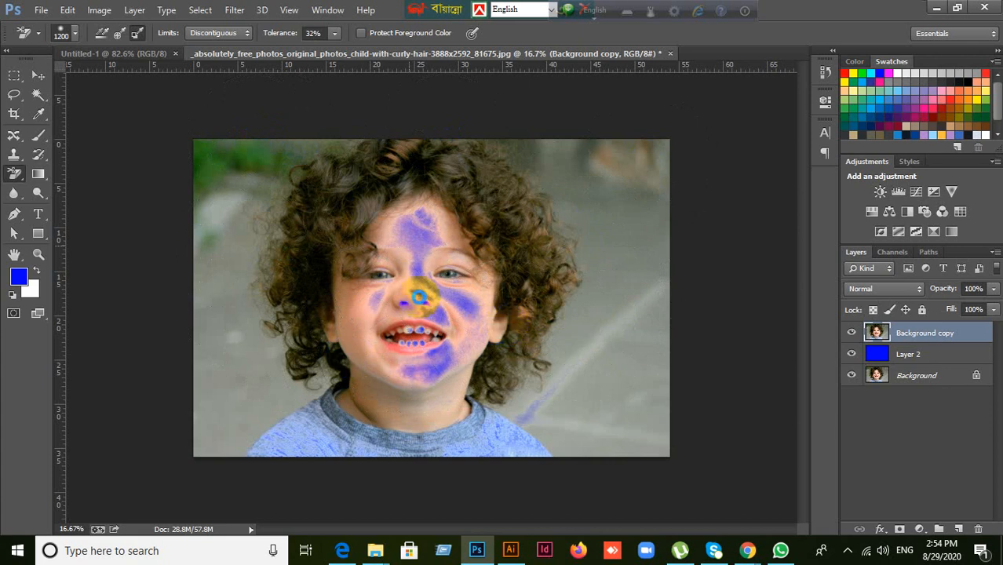
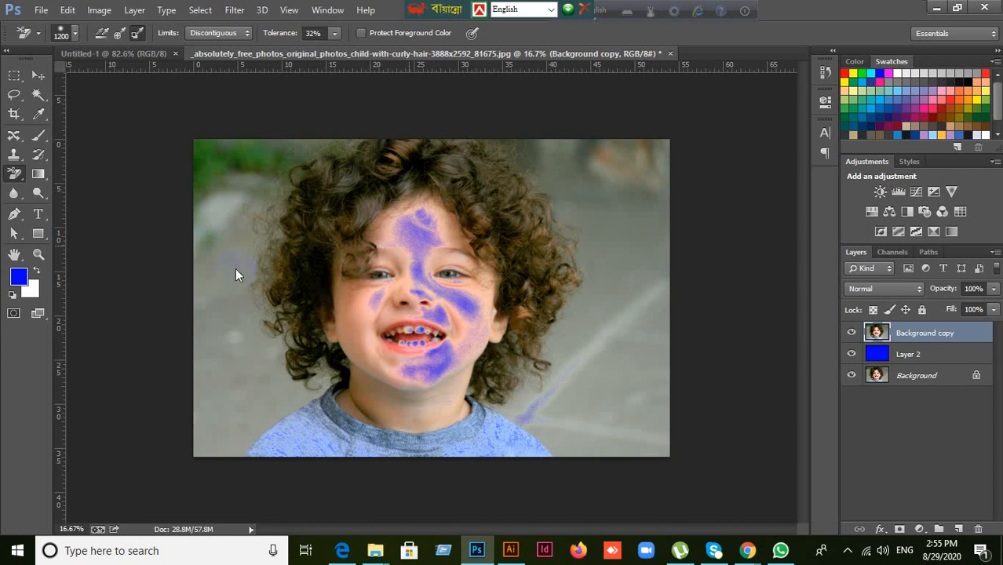
key("ctrl+z")
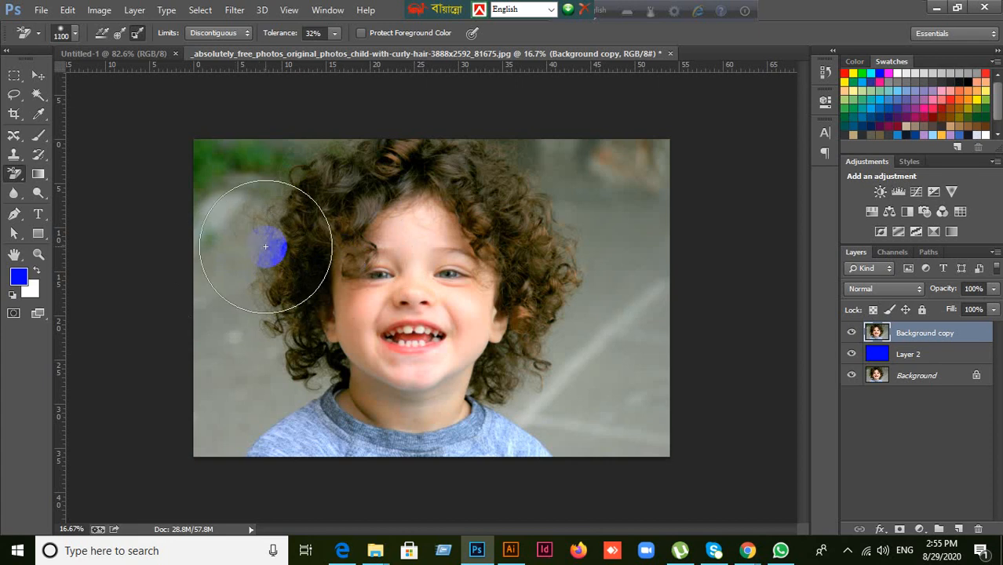
key("bracketleft")
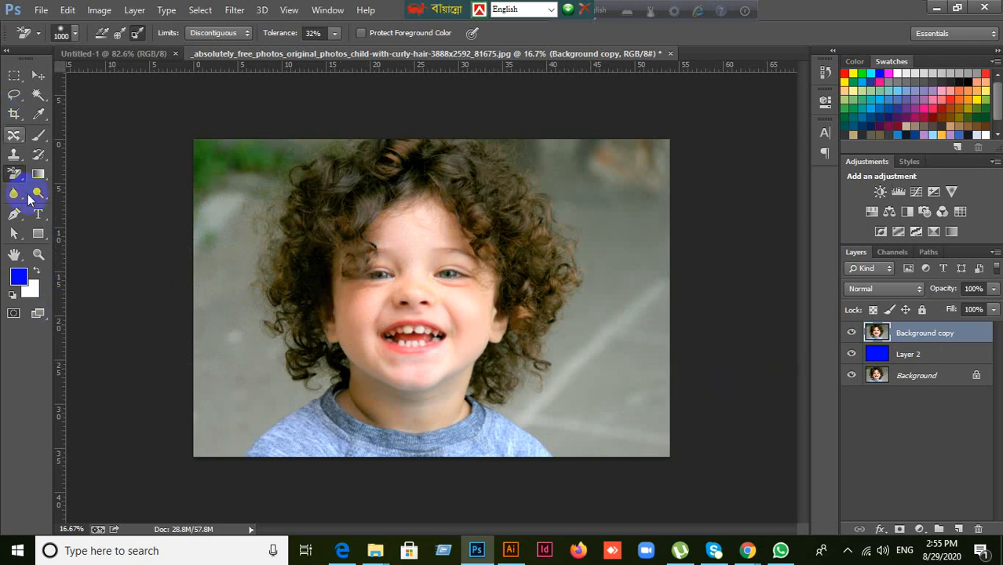
- Sample the dark green foliage in the photo's upper-left corner with the Eyedropper and make it the background color
left_click(38, 114)
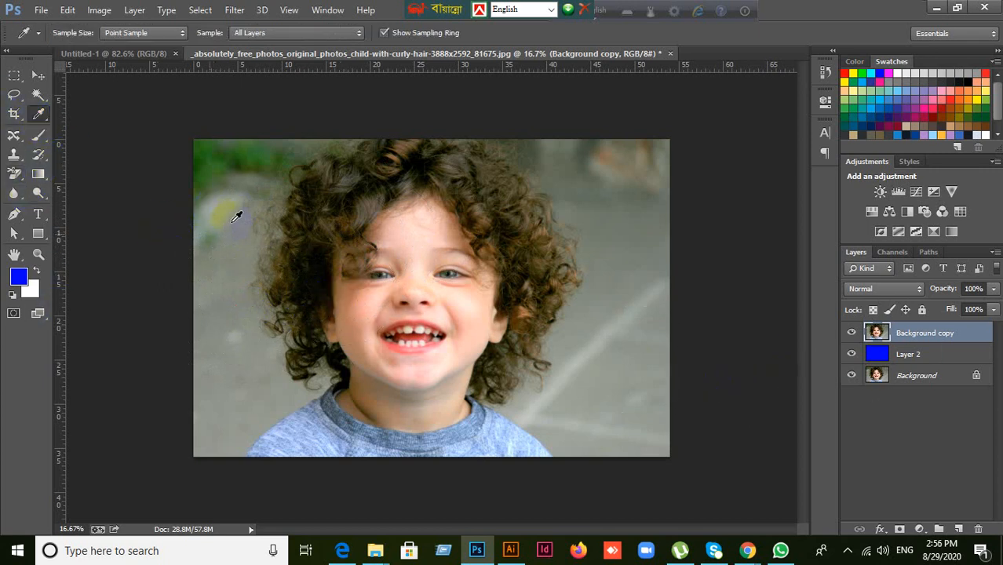
left_click(206, 157)
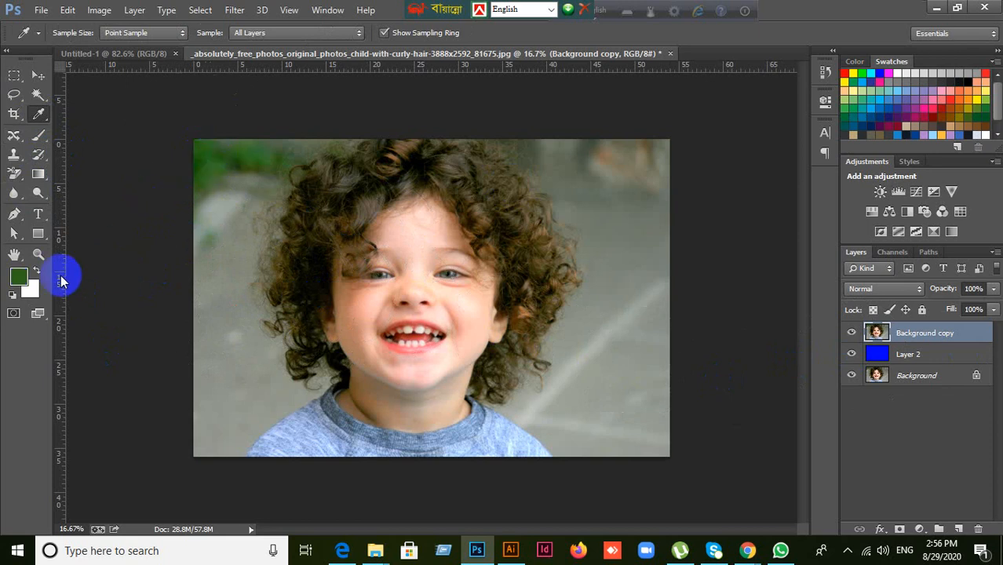
left_click(235, 316)
left_click(612, 300)
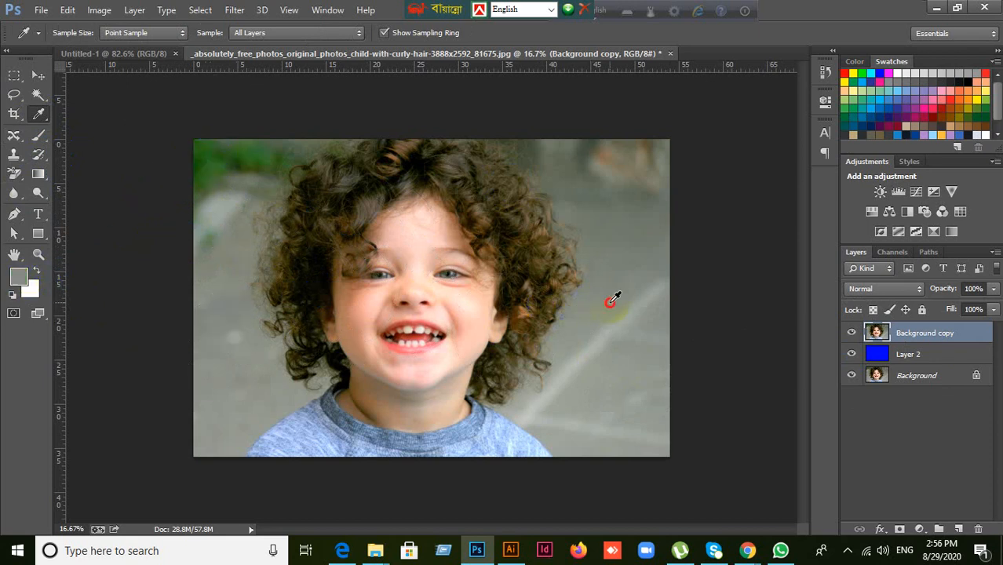
left_click(230, 144)
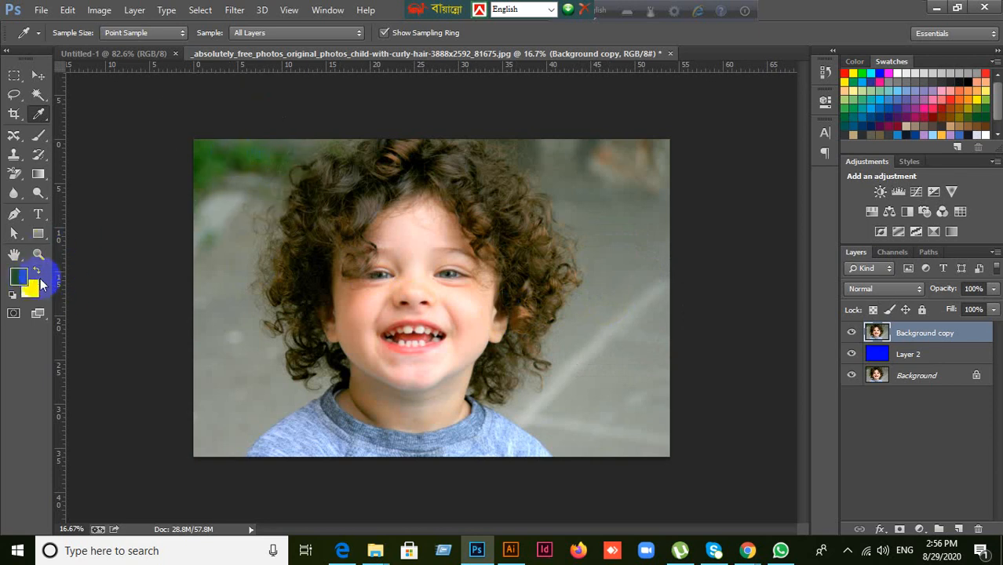
left_click(39, 271)
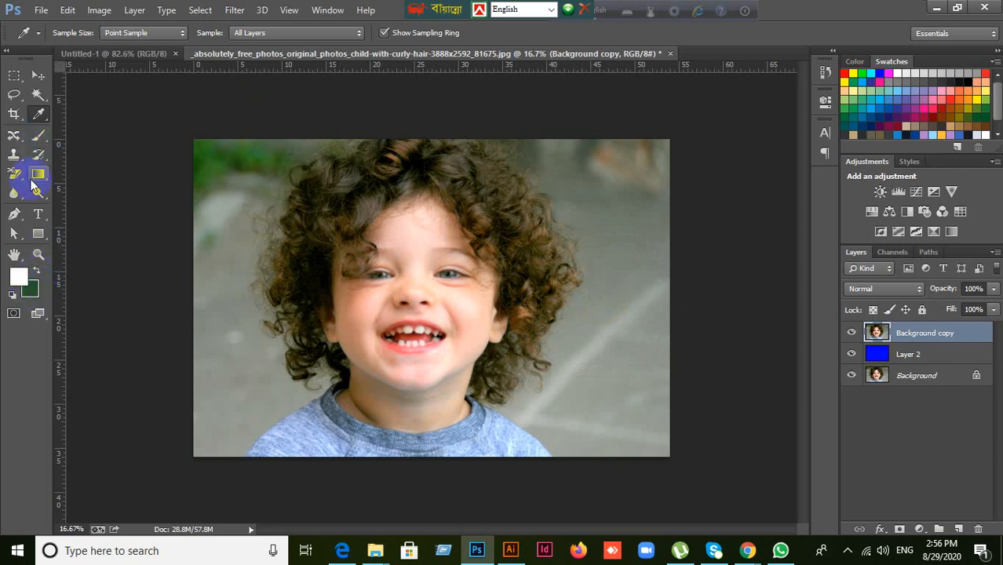
- Erase the green foliage and upper curls on Background copy with a size 600 Background Eraser using Background Swatch sampling
left_click(17, 177)
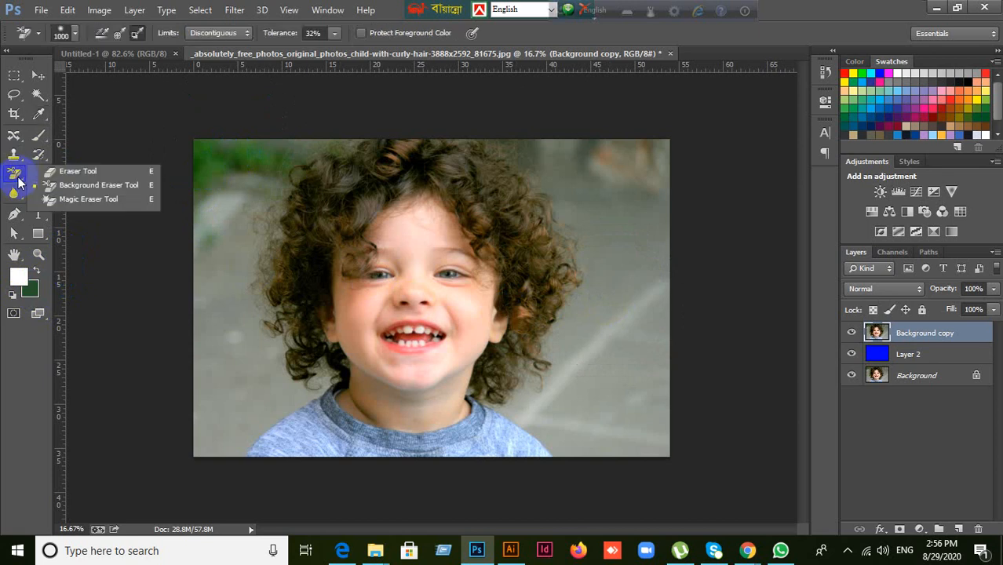
left_click(55, 186)
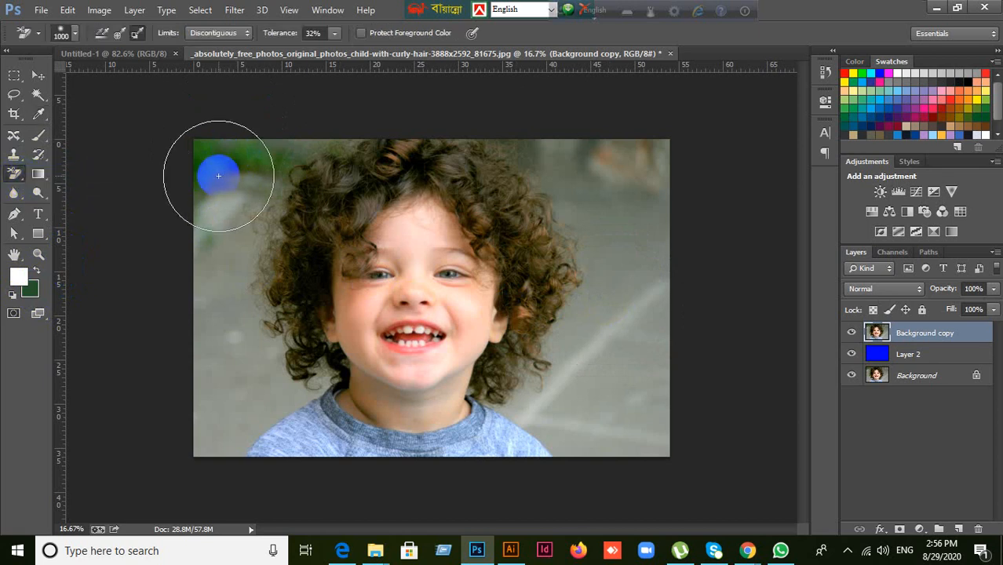
key("bracketleft")
key("bracketleft")
key("bracketleft")
key("bracketleft")
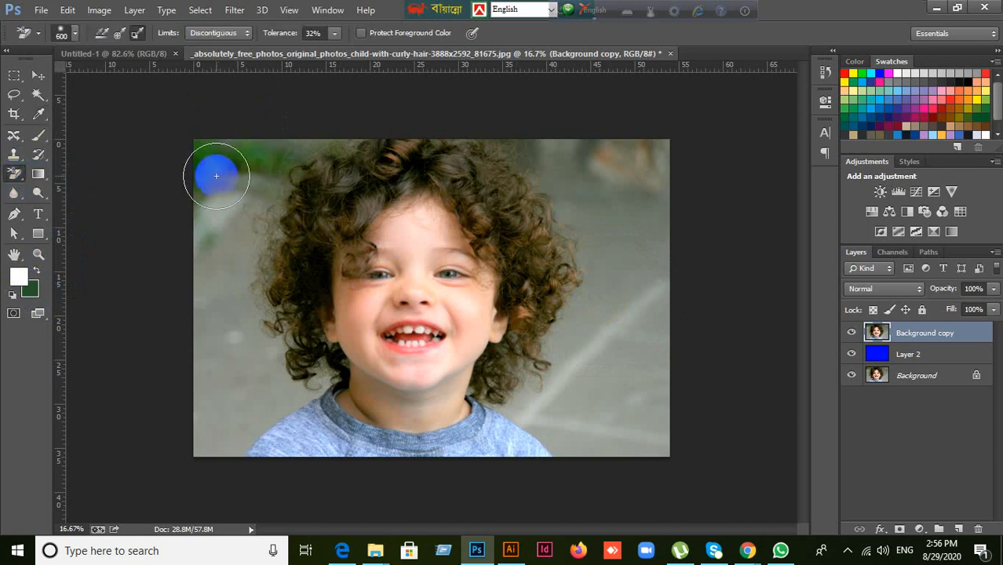
left_click(217, 170)
mouse_move(217, 170)
left_mouse_down()
mouse_move(439, 164)
mouse_move(518, 188)
mouse_move(541, 299)
mouse_move(394, 179)
left_mouse_up()
left_click(306, 321)
key("ctrl+z")
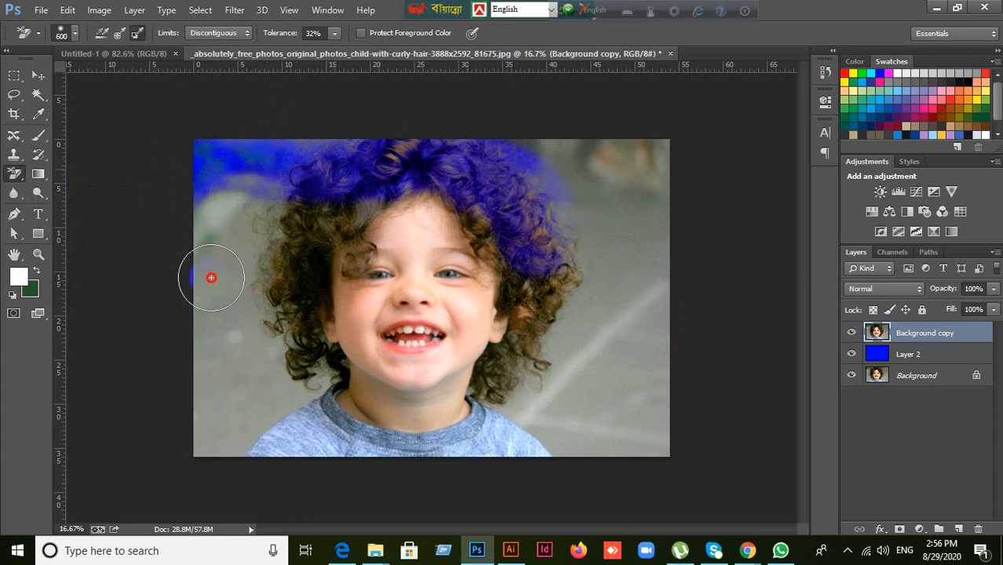
- Erase the remaining curls and the upper-right background on Background copy with the size 600 Background Eraser at 32% tolerance
mouse_move(249, 137)
left_mouse_down()
mouse_move(418, 171)
mouse_move(535, 180)
mouse_move(686, 287)
mouse_move(594, 228)
mouse_move(510, 369)
mouse_move(349, 278)
mouse_move(303, 26)
left_mouse_up()
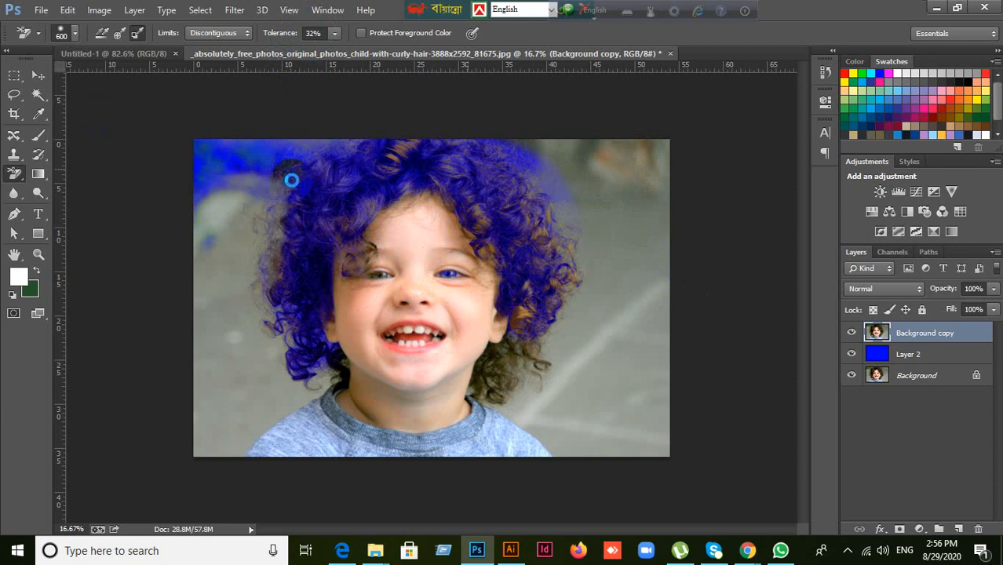
left_click(414, 219)
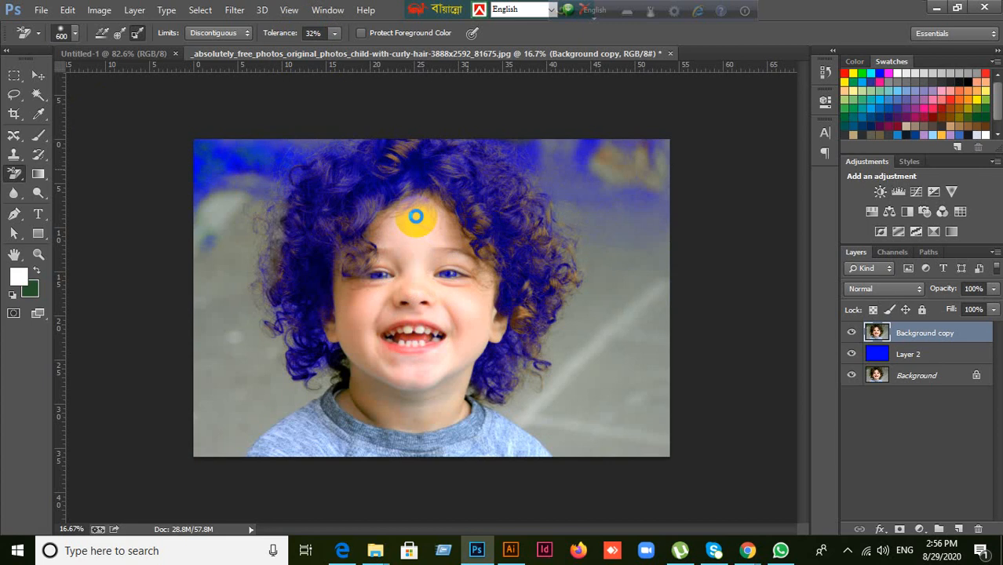
left_click(415, 216)
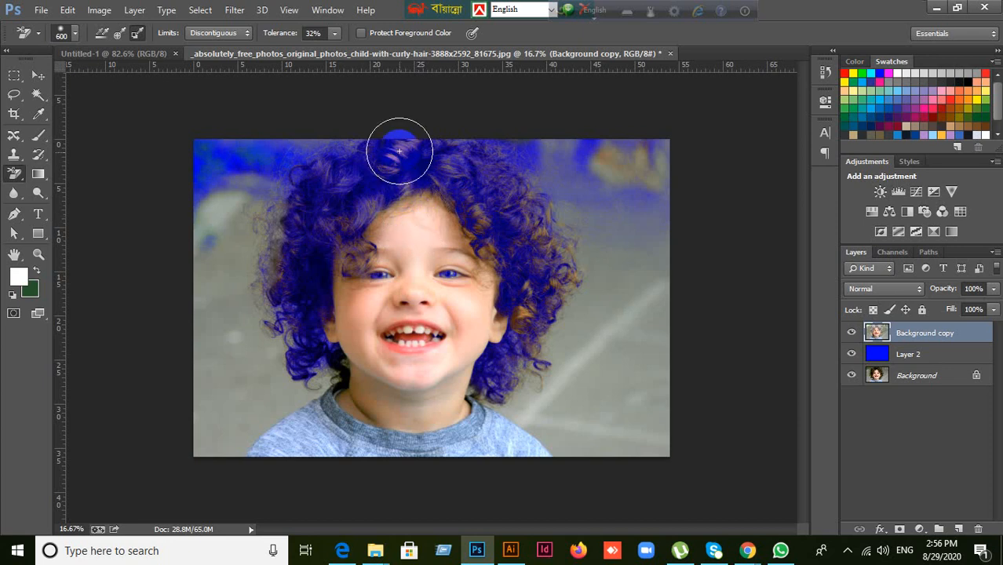
- Set the Background Eraser tolerance to 80%, try it over the pavement on both sides and the curls, and undo the erasures
left_click(314, 33)
type("8")
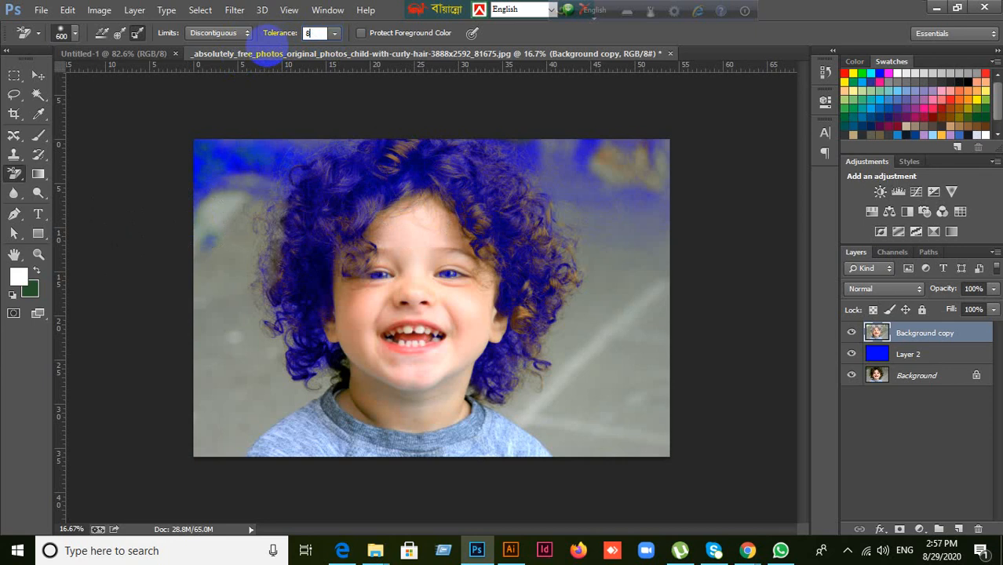
type("0")
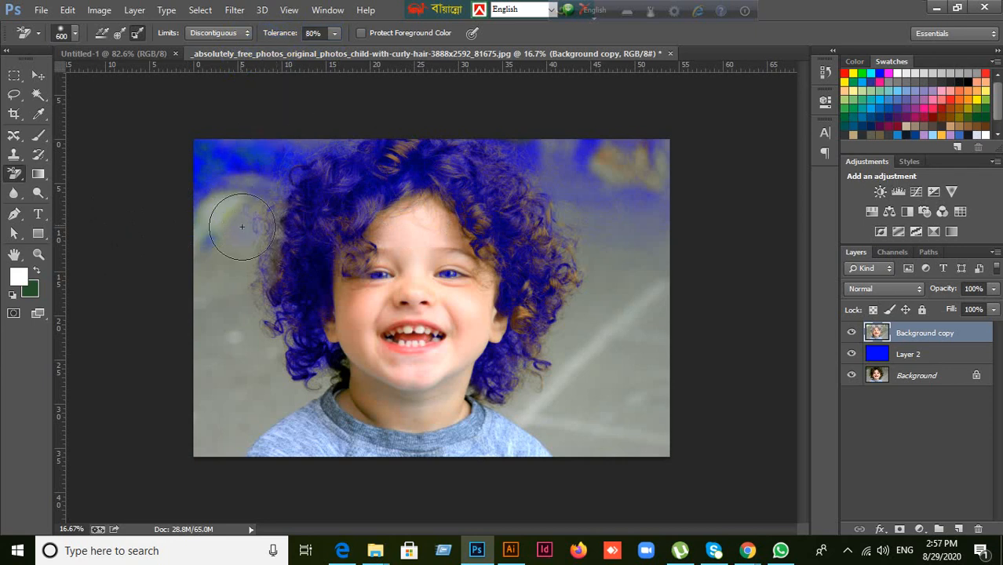
left_click(227, 208)
mouse_move(227, 208)
left_mouse_down()
mouse_move(212, 304)
mouse_move(250, 258)
mouse_move(242, 224)
mouse_move(230, 339)
mouse_move(239, 220)
mouse_move(254, 210)
mouse_move(280, 233)
mouse_move(307, 211)
mouse_move(305, 161)
left_mouse_up()
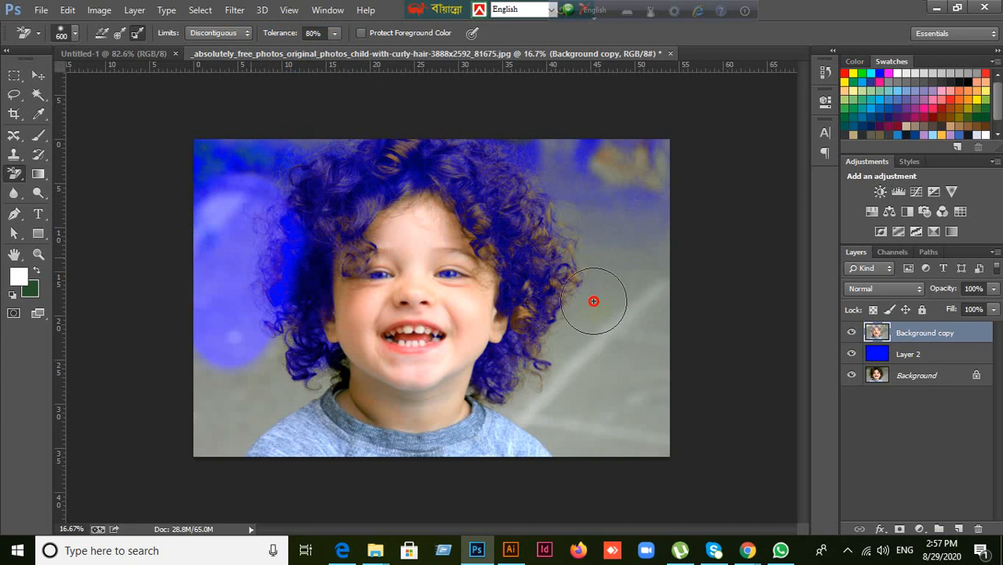
mouse_move(312, 211)
left_mouse_down()
mouse_move(367, 356)
mouse_move(236, 376)
mouse_move(320, 233)
left_mouse_up()
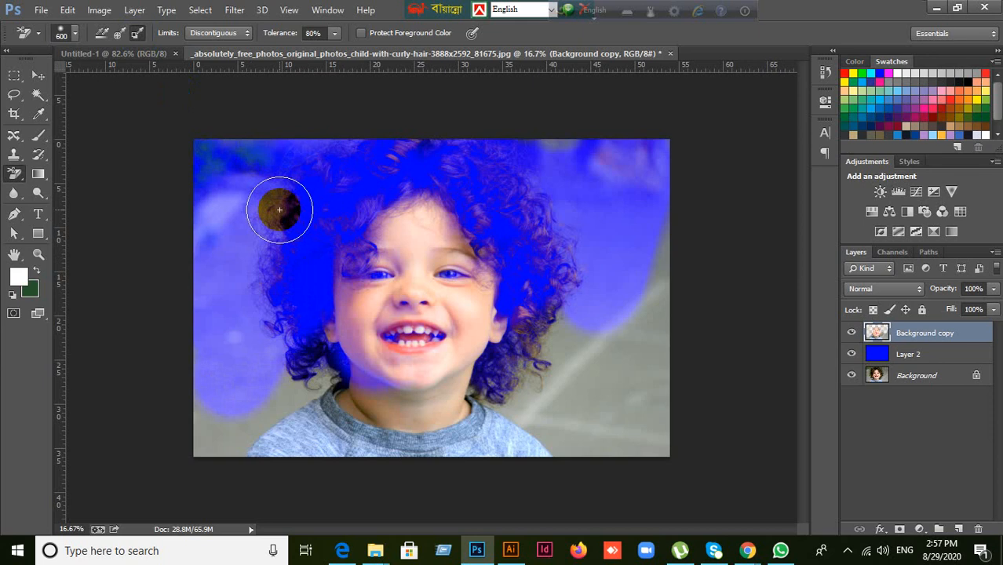
key("ctrl+z")
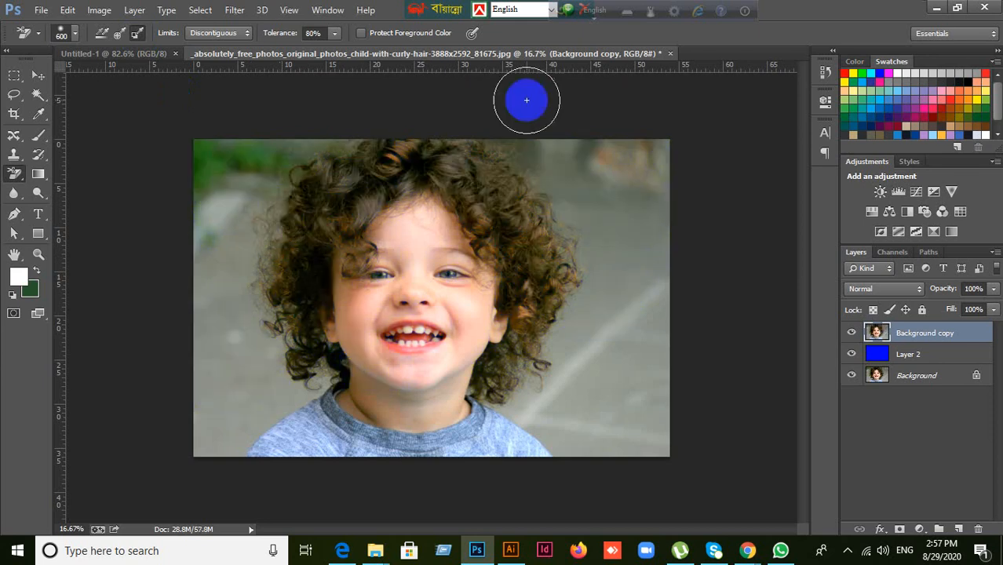
- With the Eyedropper, make the child's skin tone the foreground color, and sample the dark curls, then the shirt's light blue, as background color
left_click(34, 117)
left_click_drag(370, 232, 469, 332)
left_click(36, 270)
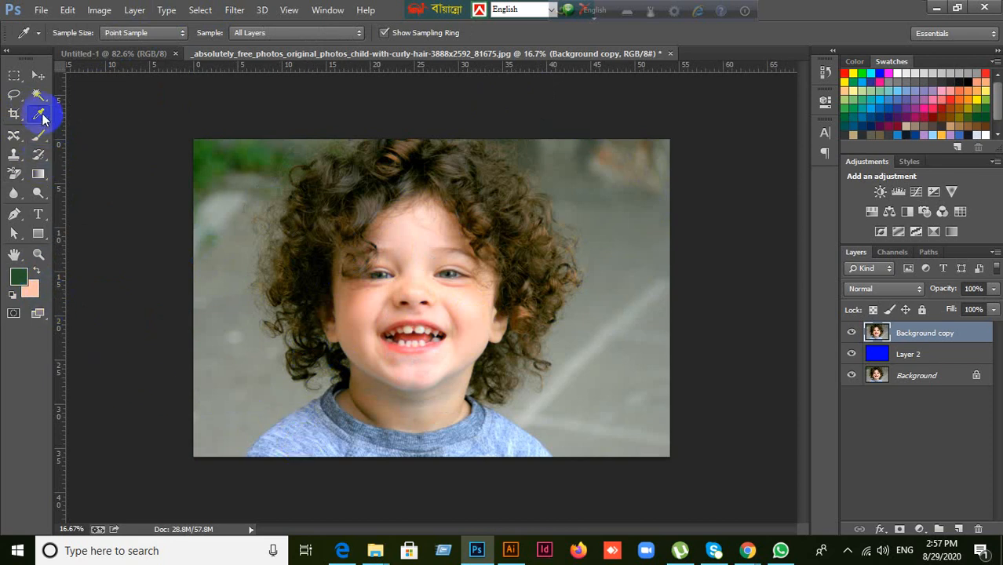
left_click(37, 271)
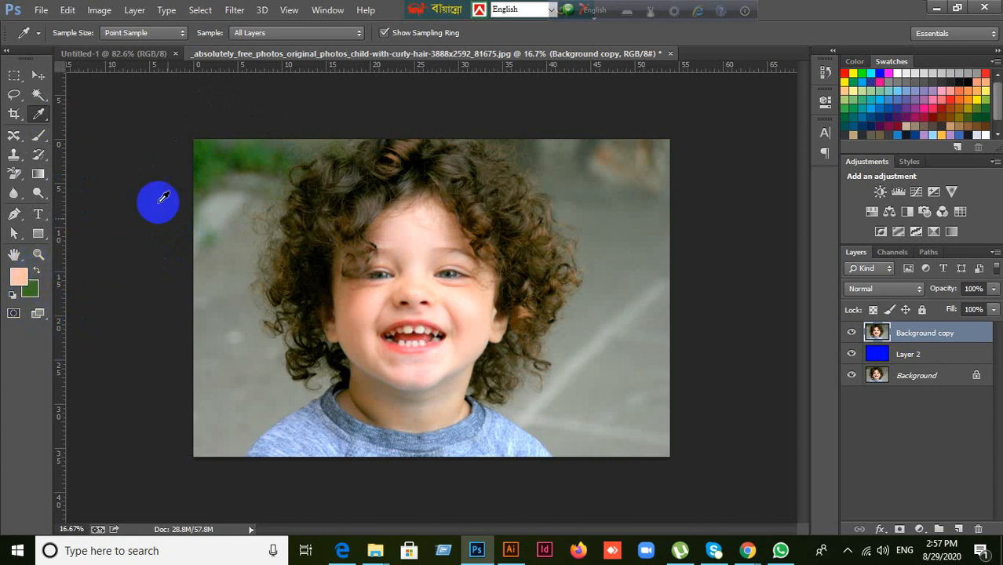
left_click(417, 152, "alt")
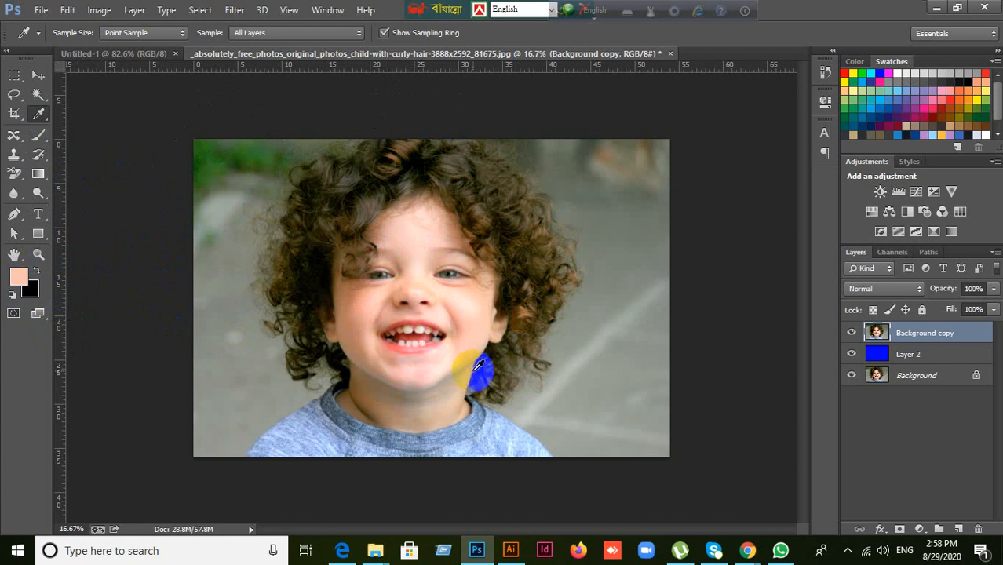
left_click(505, 427, "alt")
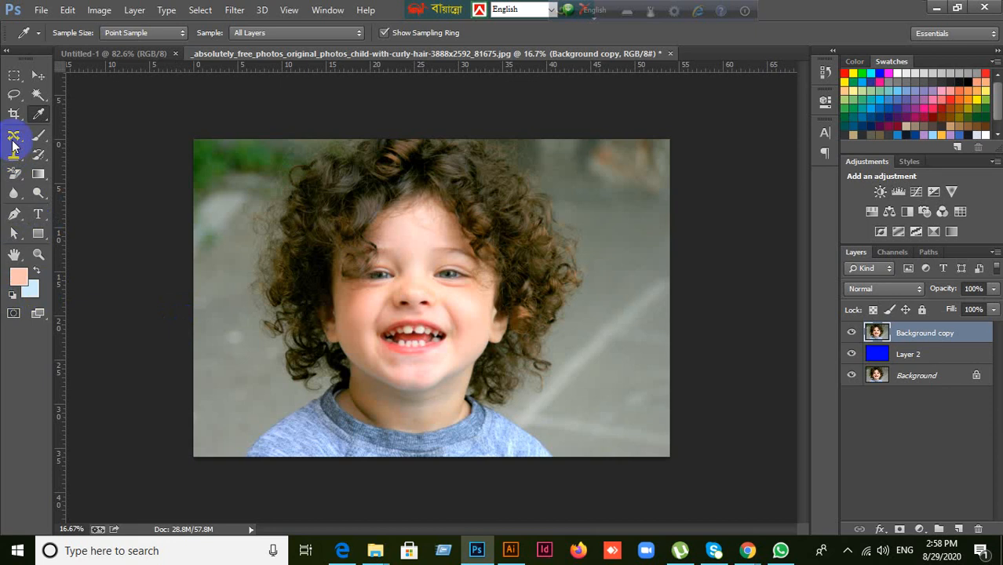
- Try the Background Eraser with the light blue swatch over the child's face, and return through the history to the unerased Background copy
left_click(14, 174)
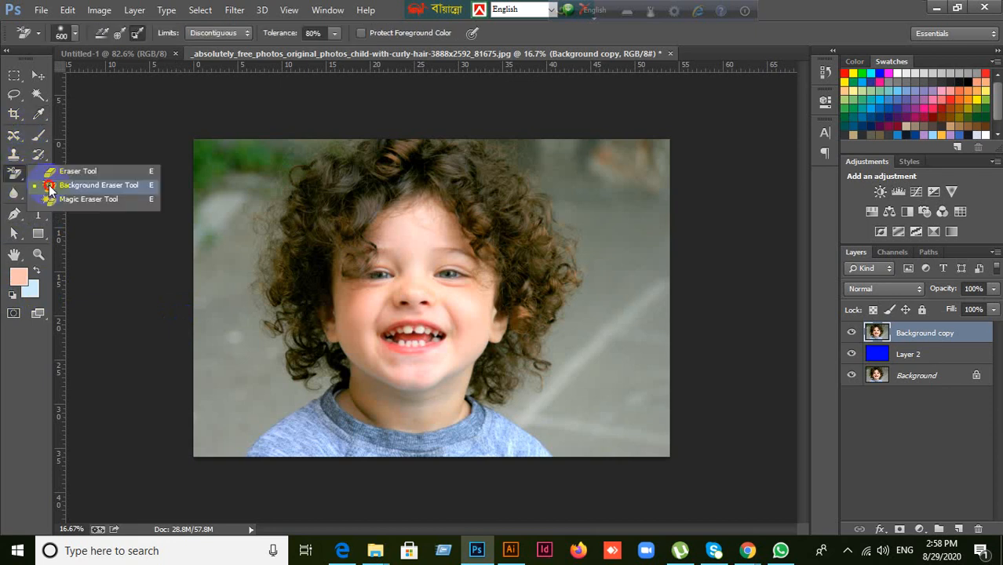
left_click(49, 189)
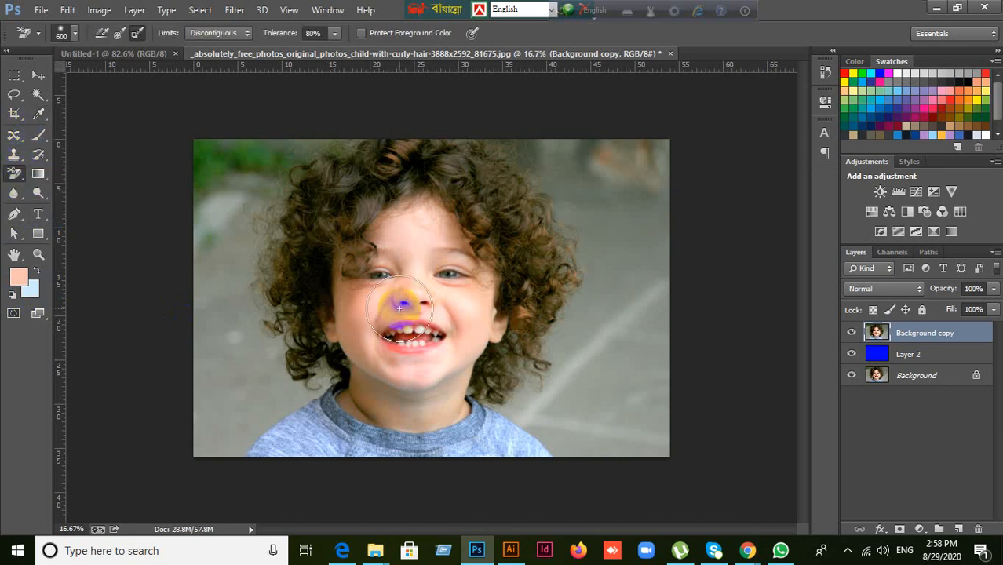
mouse_move(402, 303)
left_mouse_down()
mouse_move(403, 243)
mouse_move(372, 237)
mouse_move(366, 256)
mouse_move(405, 317)
mouse_move(463, 374)
mouse_move(485, 414)
mouse_move(484, 437)
mouse_move(496, 442)
mouse_move(476, 328)
left_mouse_up()
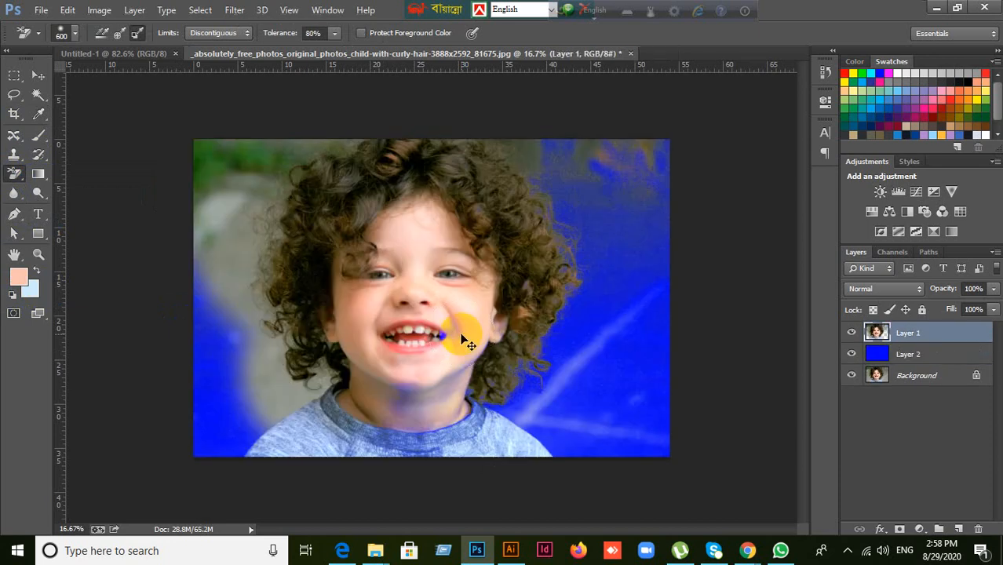
key("ctrl+shift+z")
key("ctrl+shift+z")
key("ctrl+shift+z")
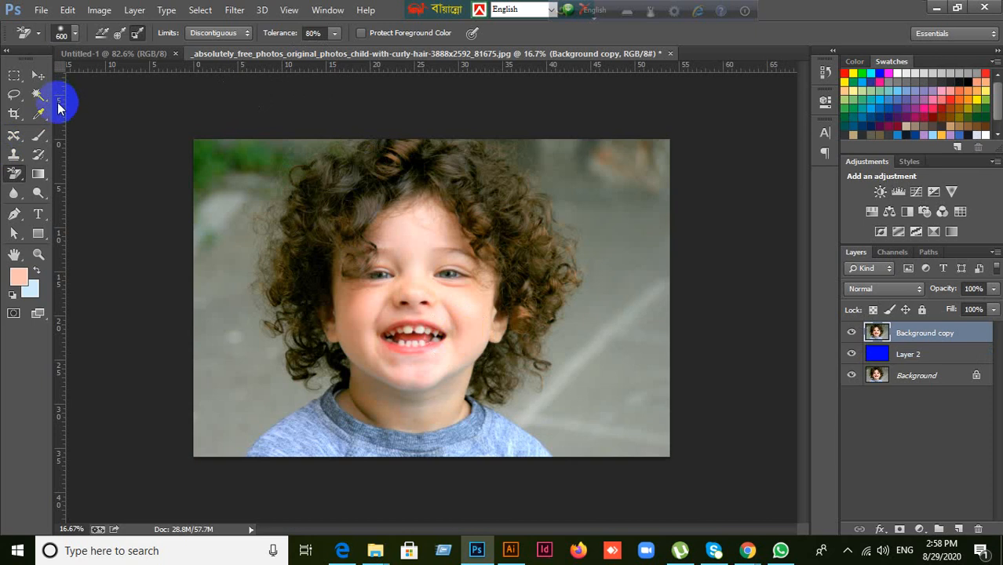
- Switch to the regular Eraser Tool and reduce its brush size to 900
left_click(37, 74)
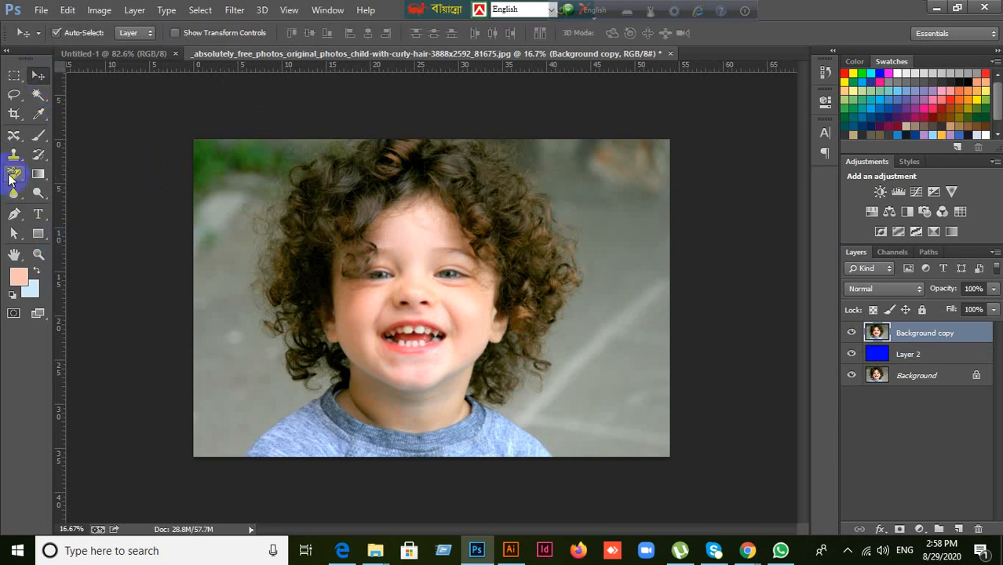
left_click(11, 179)
left_click(63, 167)
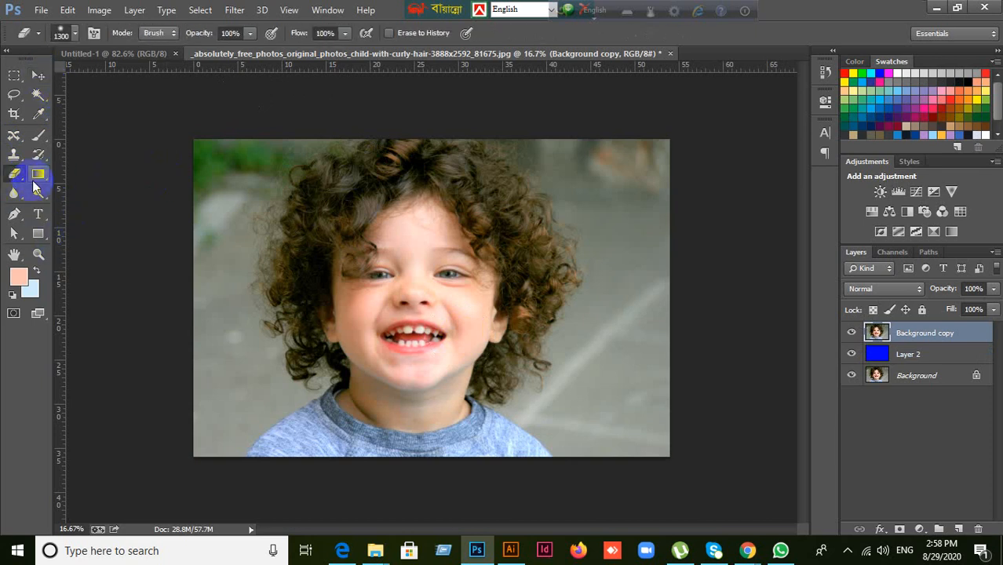
left_click(13, 174)
left_click(63, 168)
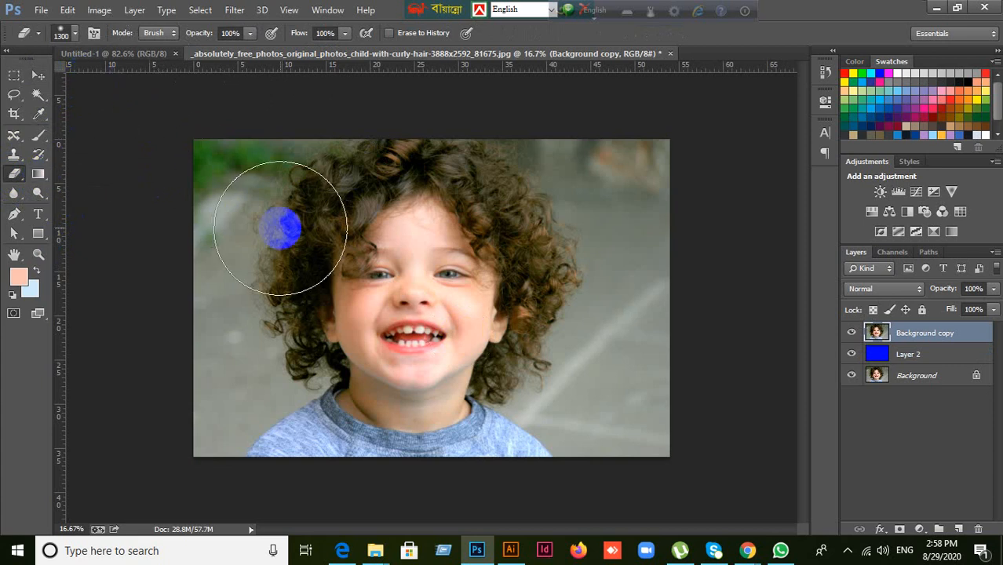
key("bracketleft")
key("bracketleft")
key("bracketleft")
key("bracketleft")
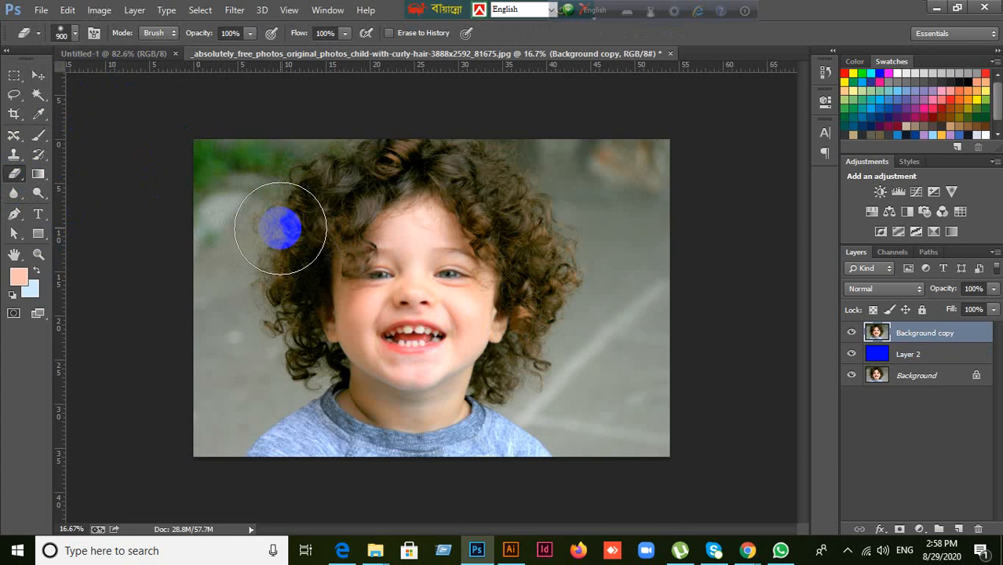
- Try erasing the lower half of the photo with the size 900 Eraser Tool and undo the erasure
right_click(15, 174)
left_click(54, 173)
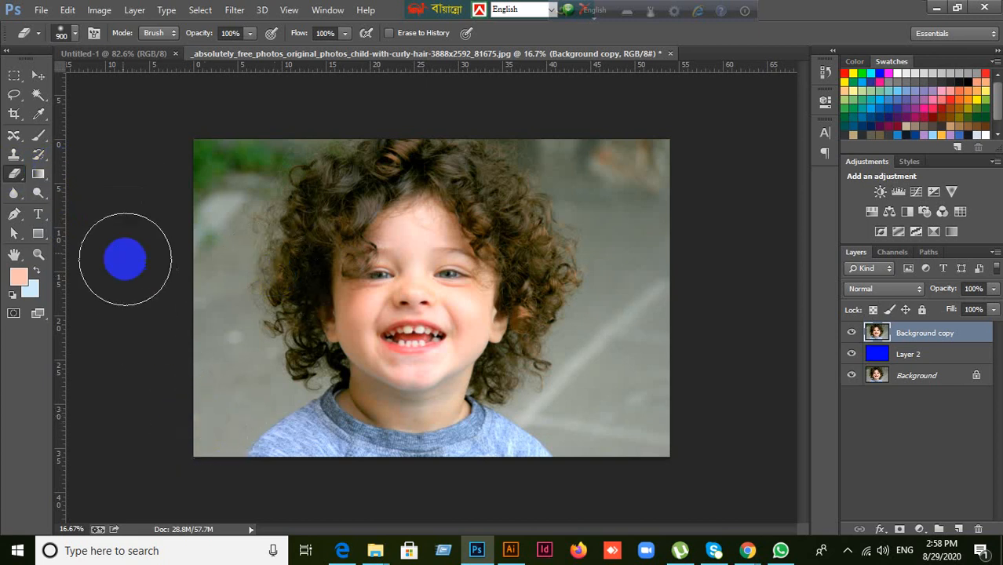
left_click(14, 174)
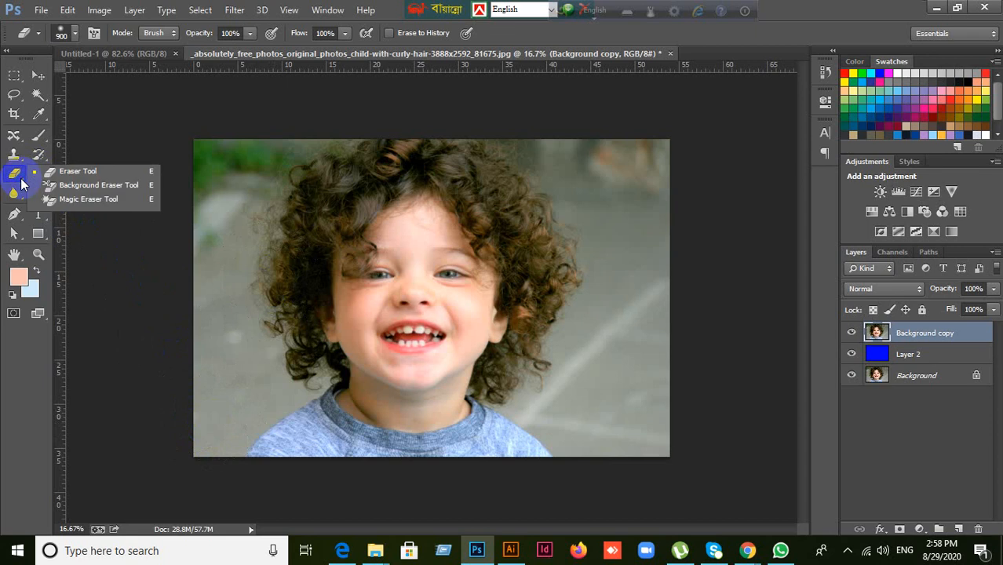
left_click(63, 173)
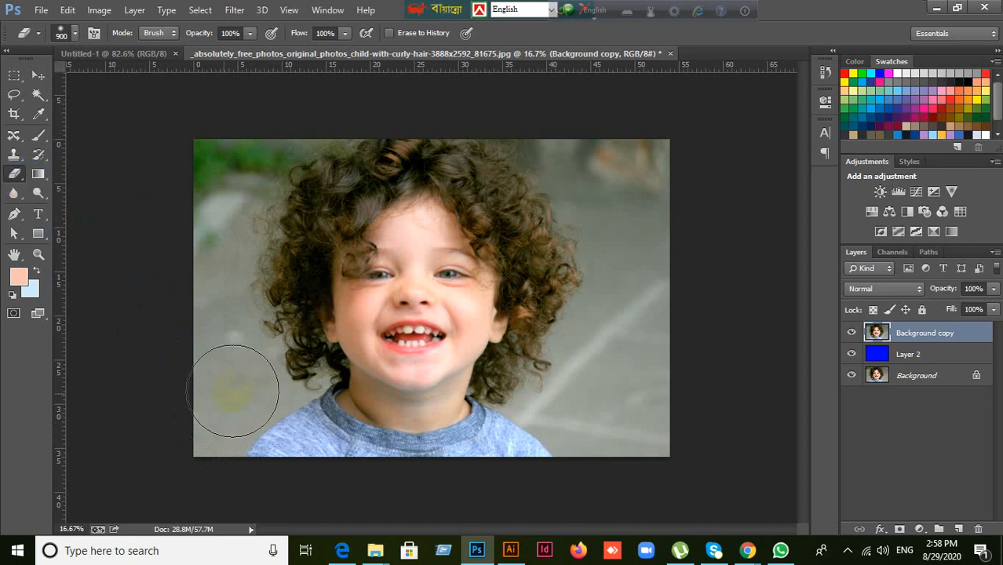
left_click(200, 432)
mouse_move(200, 432)
left_mouse_down()
mouse_move(414, 405)
mouse_move(496, 405)
mouse_move(538, 426)
mouse_move(368, 440)
mouse_move(616, 423)
mouse_move(673, 414)
mouse_move(704, 395)
mouse_move(677, 376)
mouse_move(475, 358)
mouse_move(352, 357)
mouse_move(150, 385)
left_mouse_up()
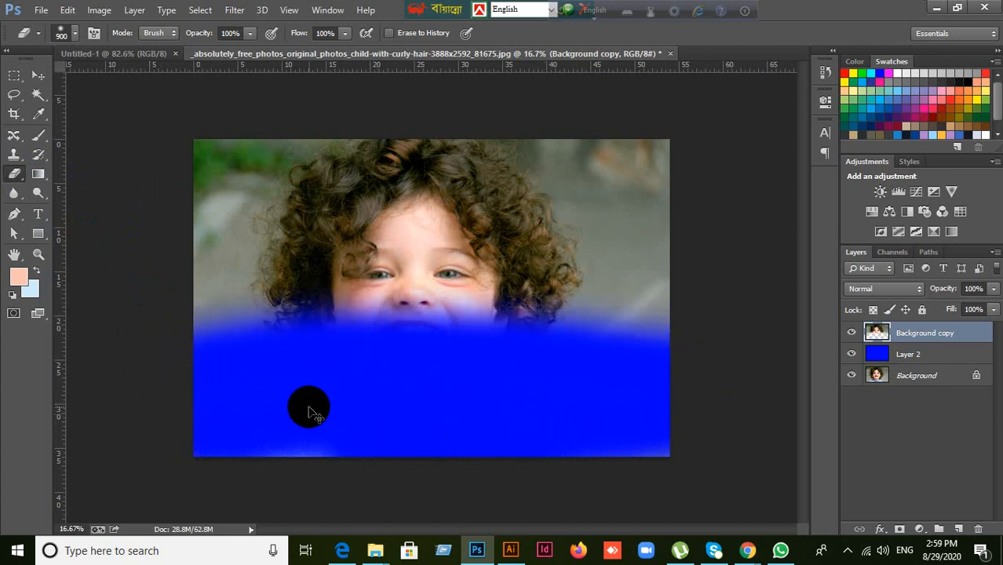
key("ctrl+z")
- Switch to the Background Eraser, keep its limits at Discontiguous, and set its sampling to Continuous
left_click(16, 176)
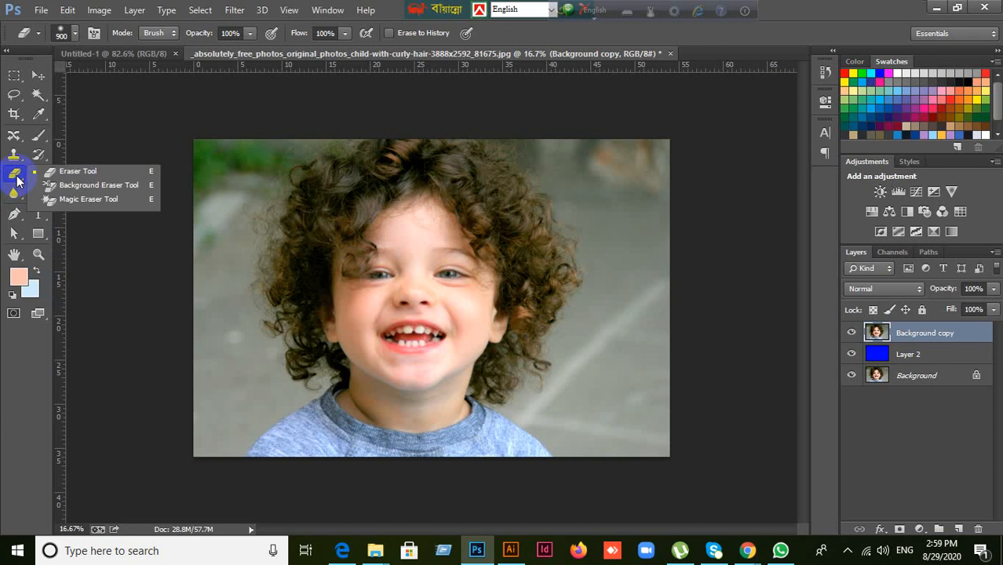
left_click(90, 185)
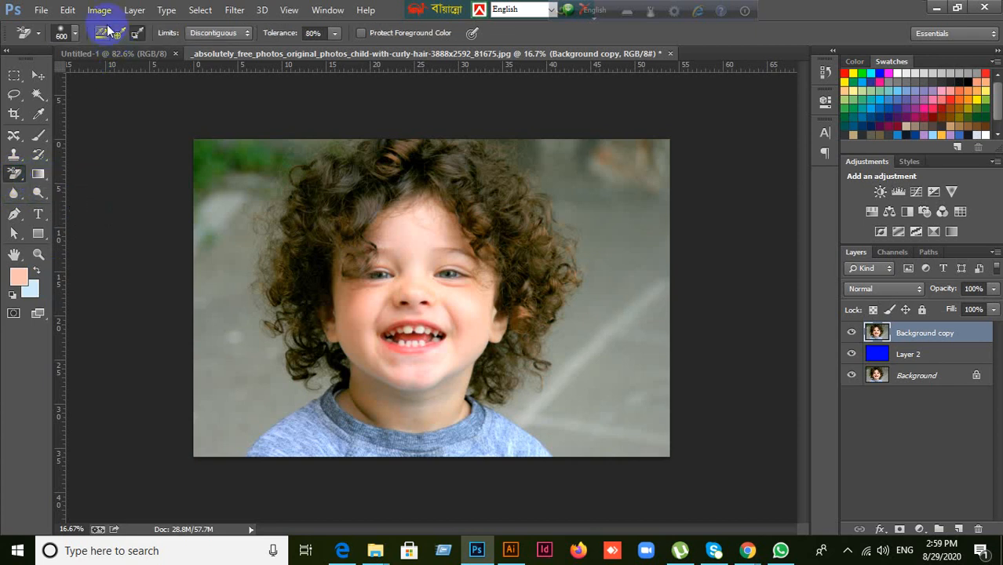
left_click(228, 33)
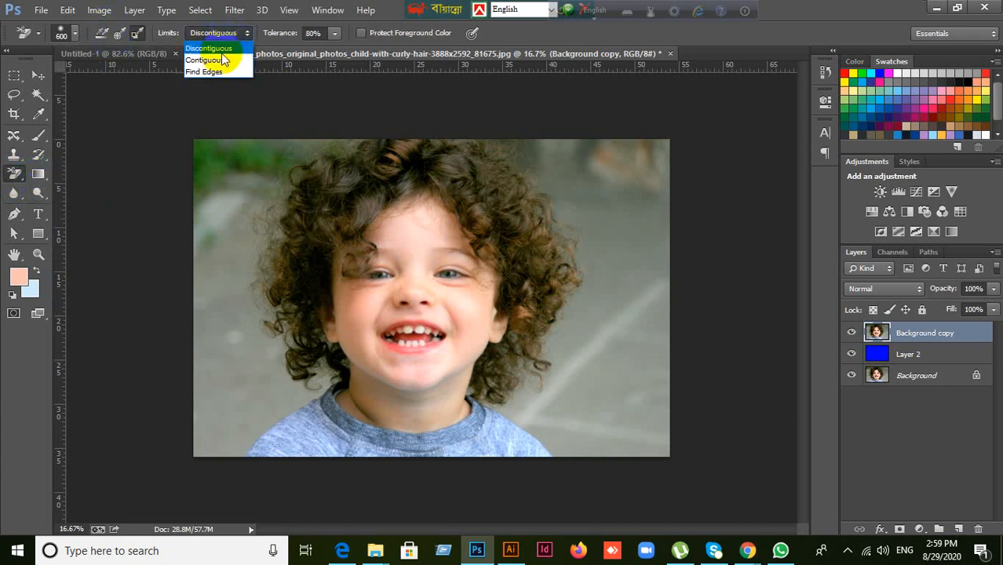
left_click(221, 52)
left_click(237, 36)
left_click(224, 45)
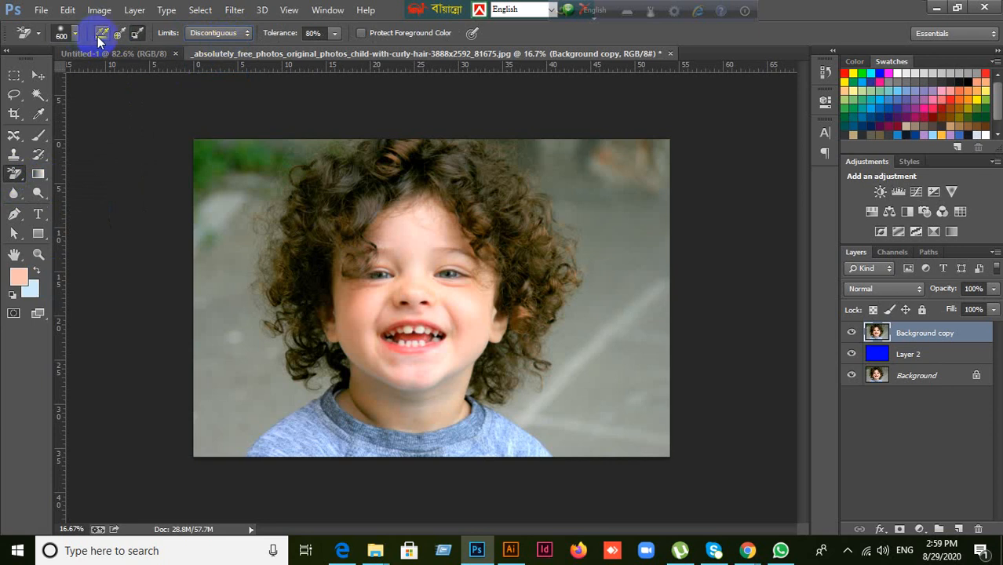
left_click(97, 36)
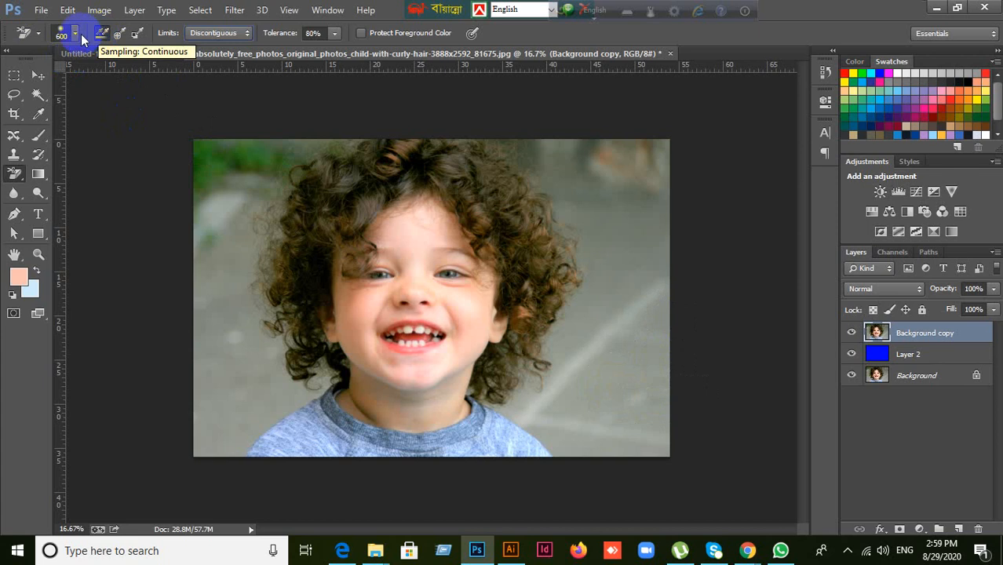
right_click(23, 175)
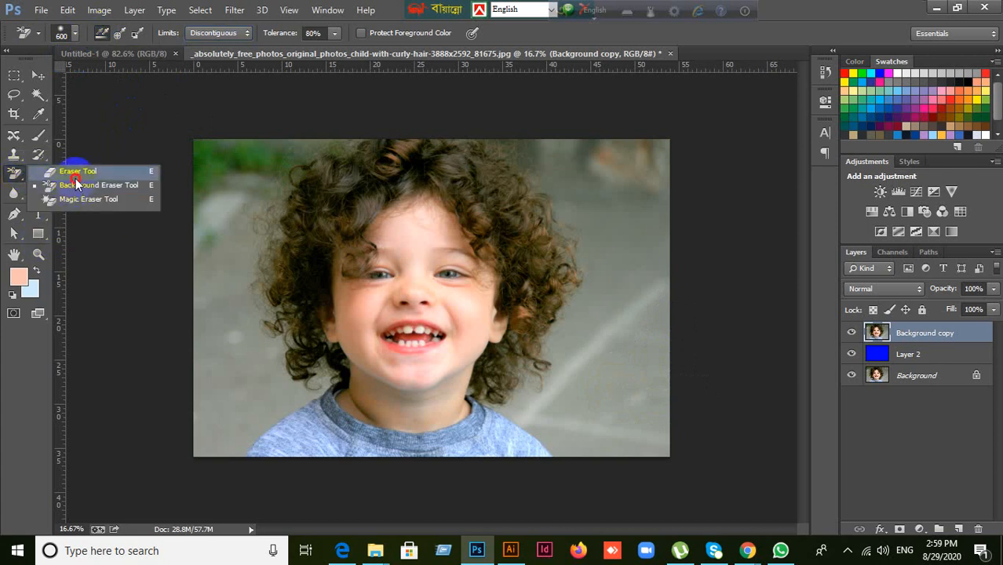
left_click(74, 172)
right_click(18, 174)
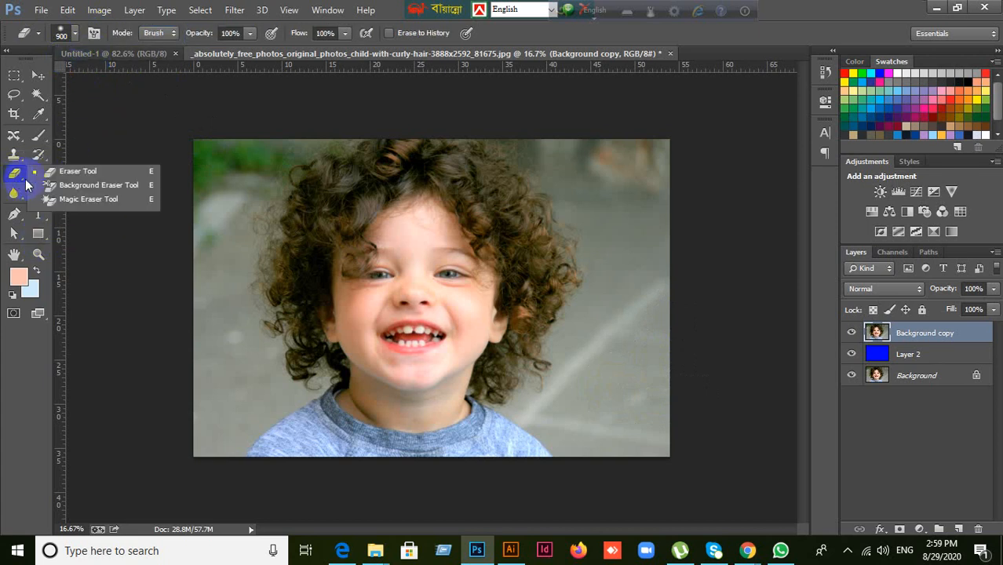
left_click(71, 183)
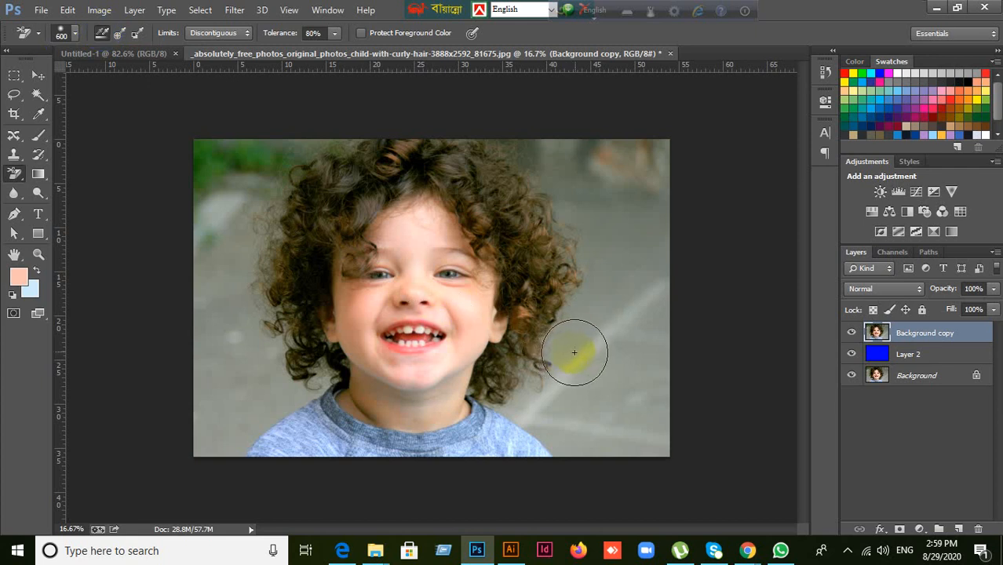
- Enlarge the Background Eraser brush to size 800
left_click(649, 441)
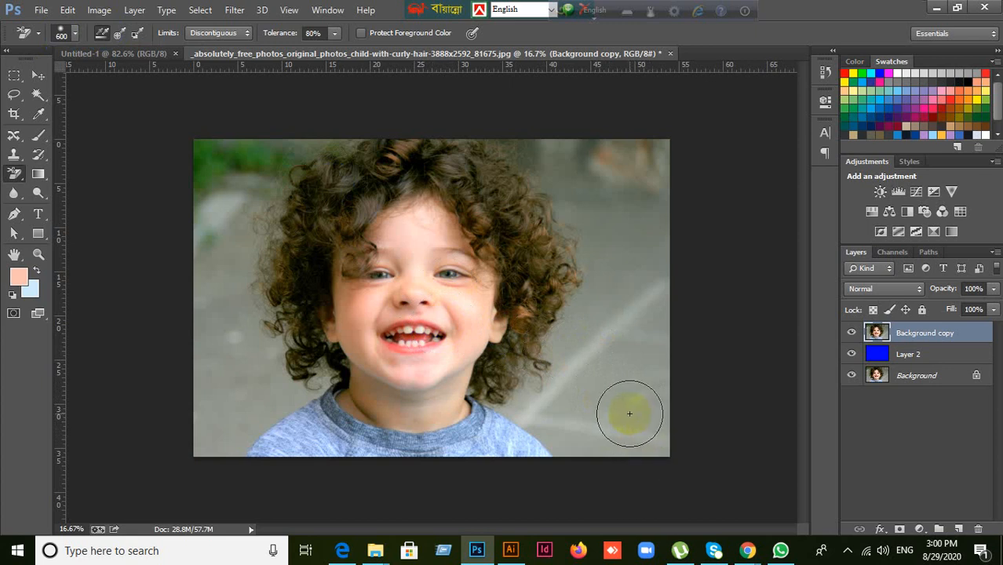
key("]")
key("]")
- Try erasing the gray background and the hair around the face with Continuous sampling at 80% tolerance, and undo the strokes
mouse_move(629, 413)
left_mouse_down()
mouse_move(658, 432)
mouse_move(606, 179)
mouse_move(584, 163)
mouse_move(538, 155)
mouse_move(404, 148)
mouse_move(439, 171)
left_mouse_up()
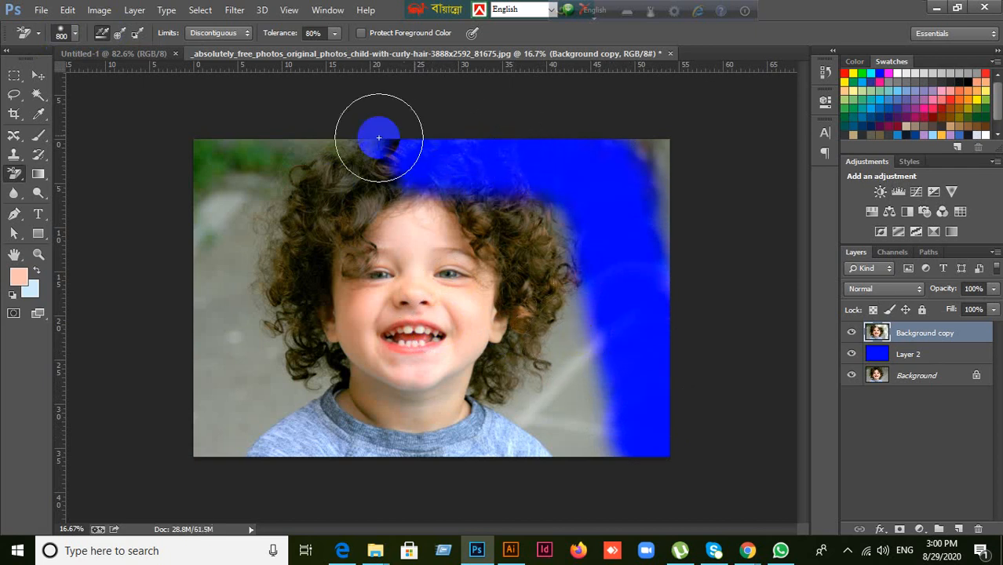
mouse_move(189, 451)
left_mouse_down()
mouse_move(208, 441)
mouse_move(224, 284)
mouse_move(239, 257)
mouse_move(273, 271)
mouse_move(284, 307)
mouse_move(291, 336)
mouse_move(280, 404)
mouse_move(337, 412)
left_mouse_up()
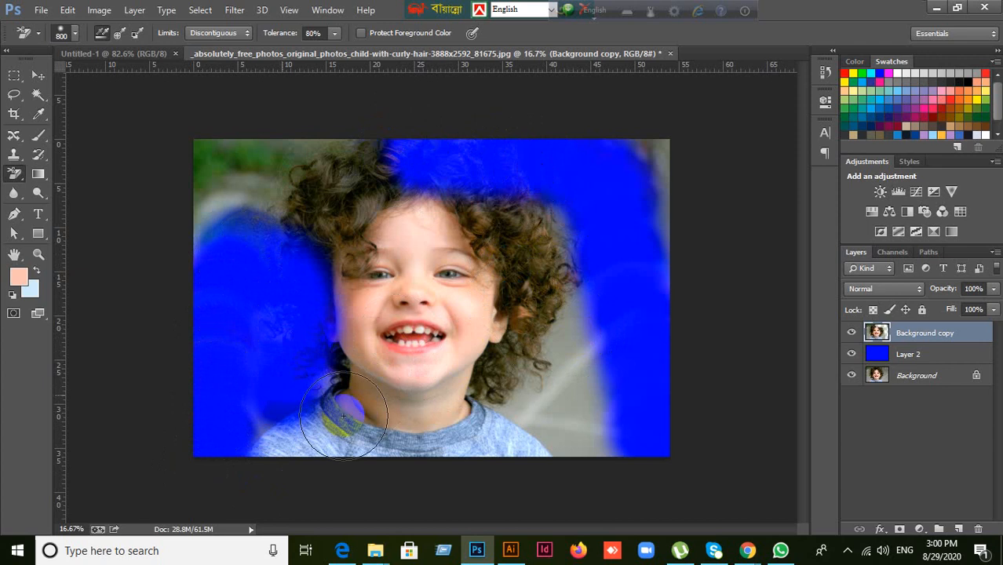
left_click(579, 441)
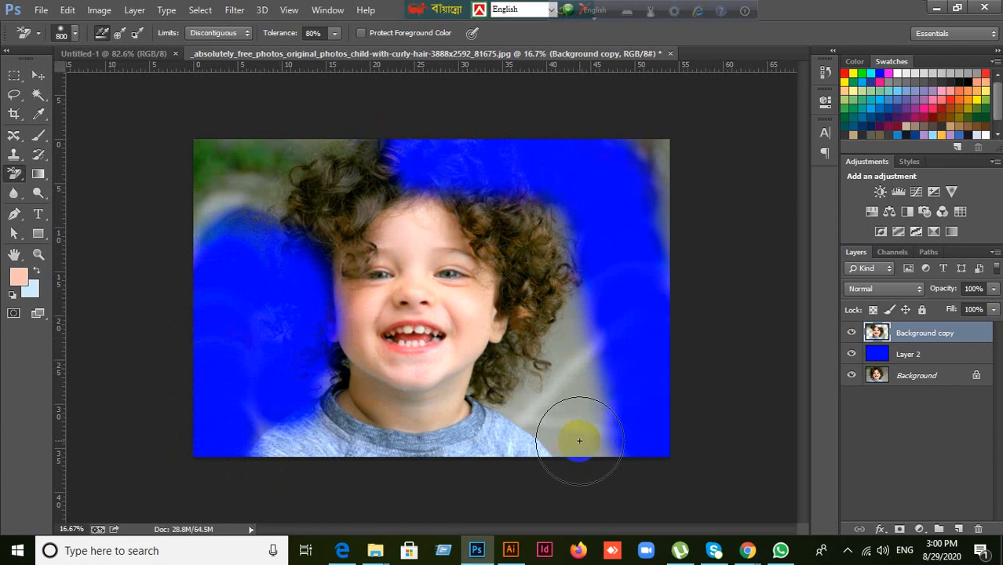
key("ctrl+alt+z")
key("ctrl+alt+z")
key("ctrl+alt+z")
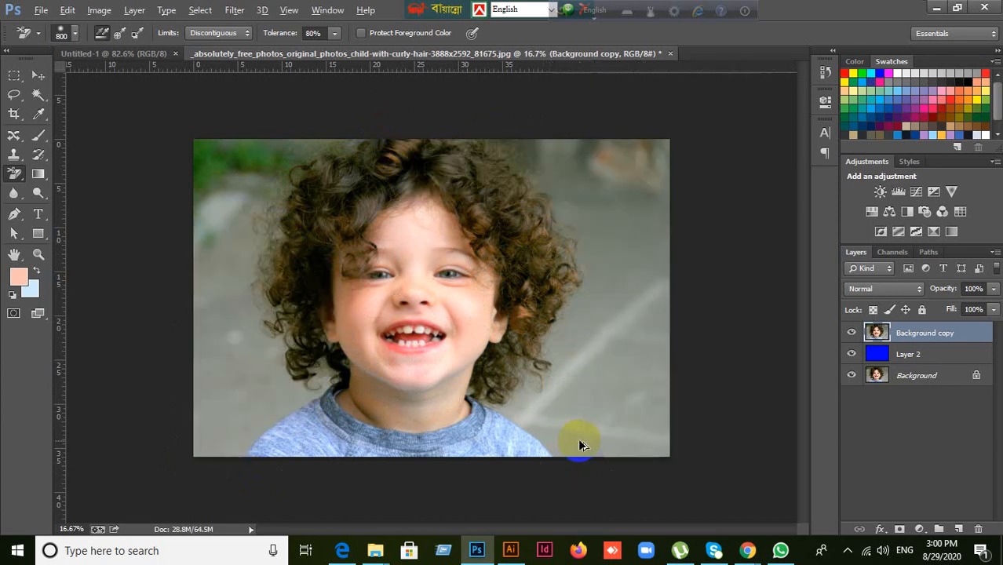
left_click(443, 232)
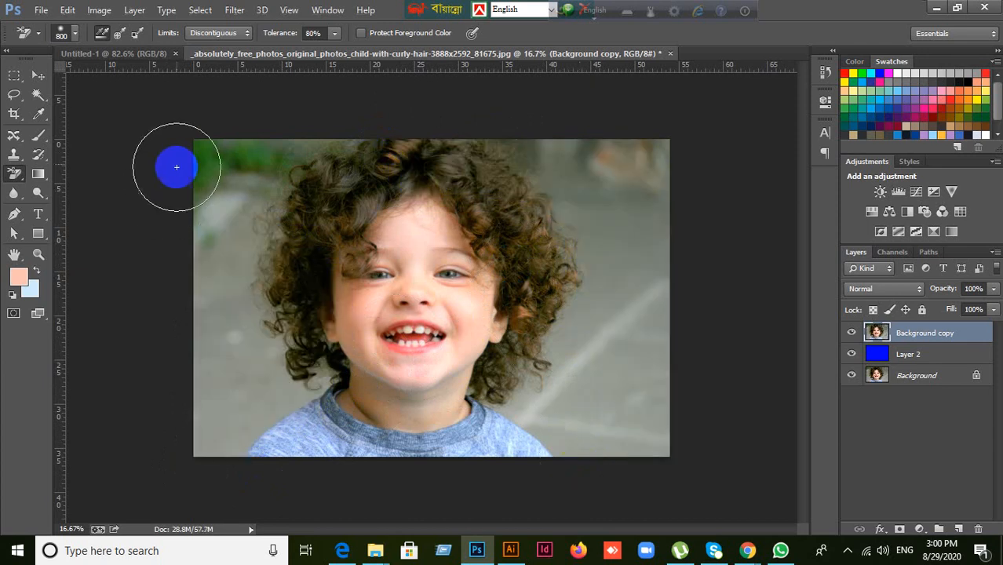
- Set the Background Eraser's sampling to Once, try it on the hair above the forehead, and undo that stroke
left_click(118, 36)
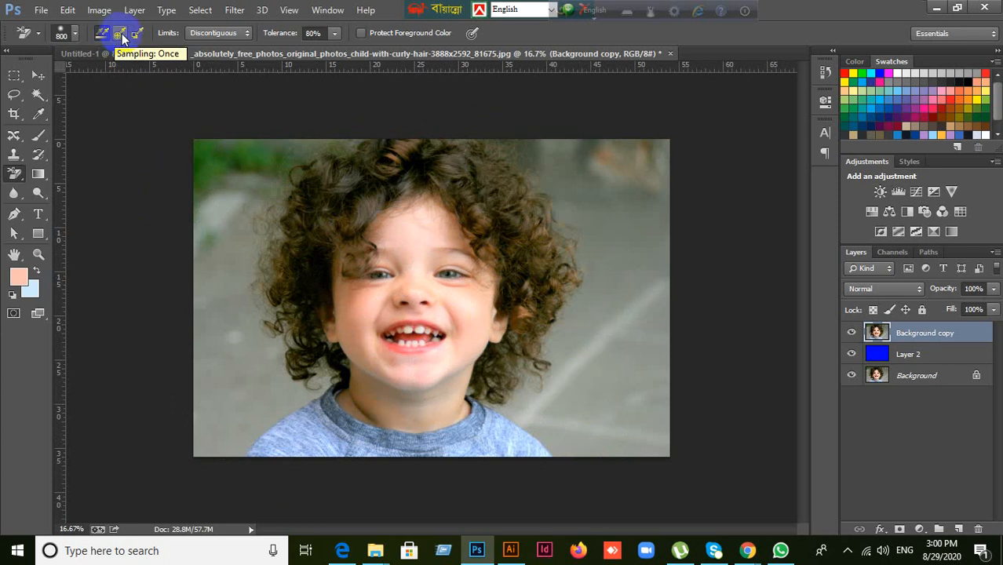
left_click(132, 163)
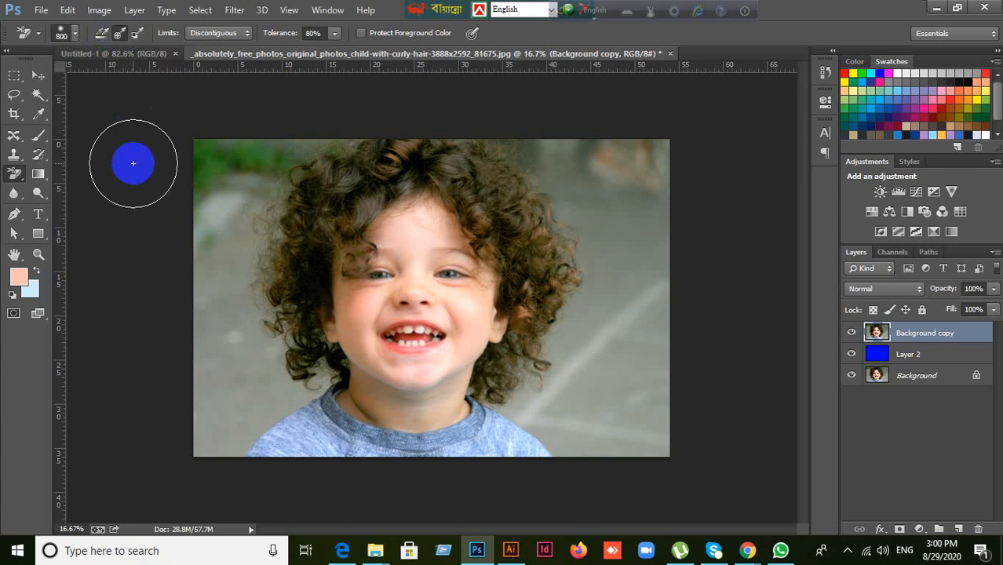
left_click(119, 34)
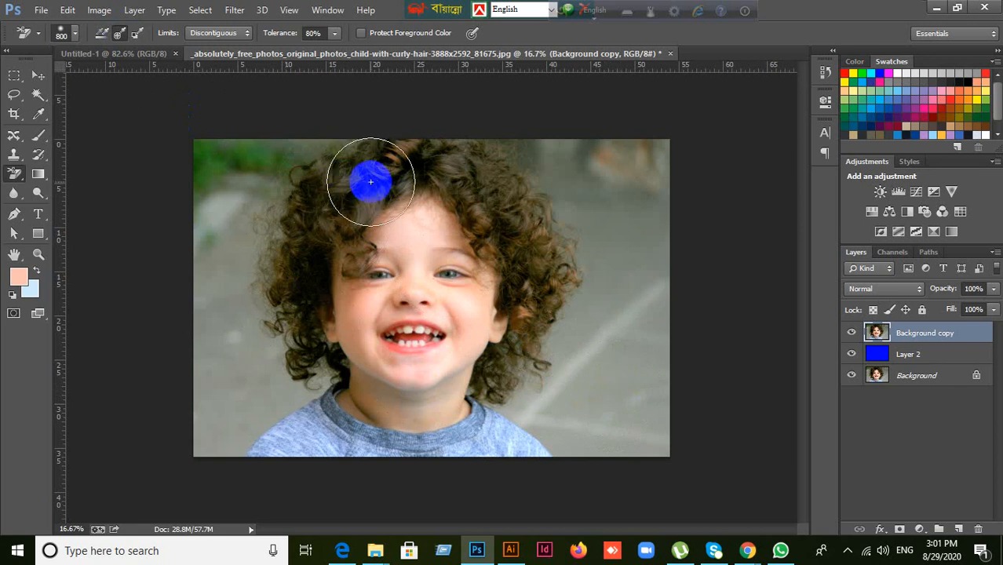
left_click_drag(363, 176, 469, 179)
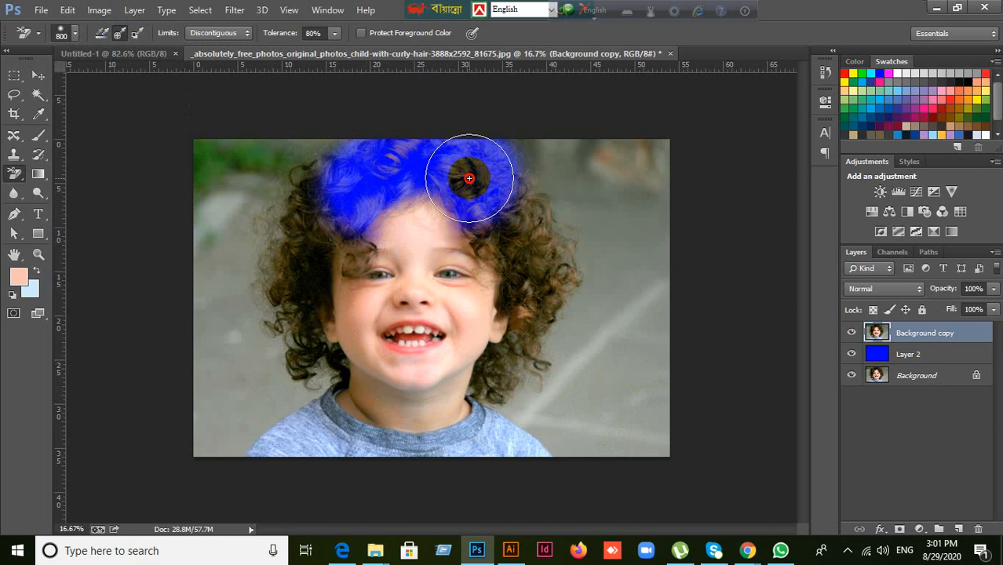
key("ctrl+z")
- Set the Background Eraser's tolerance to 32%
left_click(260, 36)
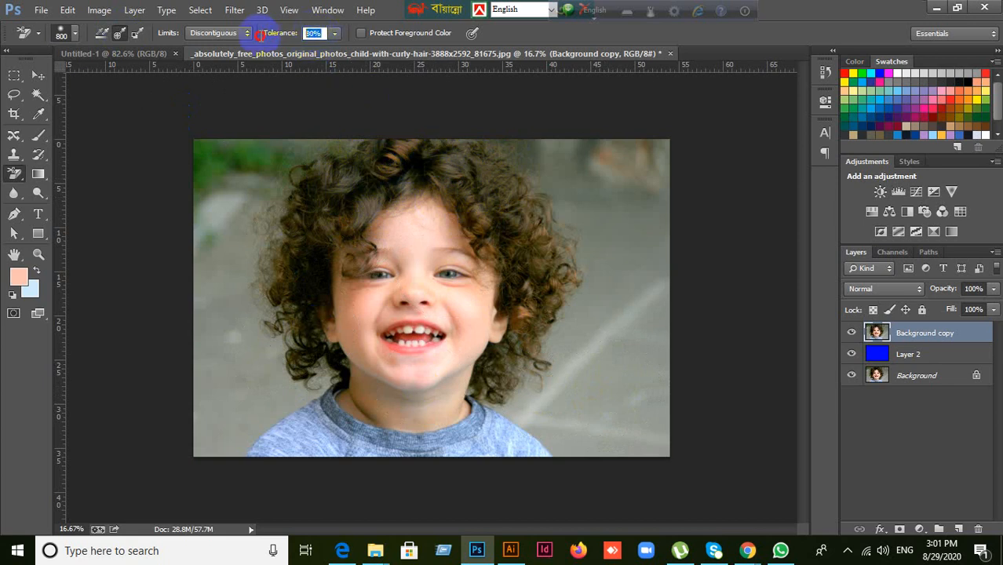
type("32")
key("Return")
- Try erasing the curls above and on both sides of the face with Once sampling at 32% tolerance, and undo the strokes
left_click(349, 177)
mouse_move(349, 177)
left_mouse_down()
mouse_move(469, 171)
mouse_move(531, 191)
mouse_move(559, 206)
mouse_move(595, 257)
mouse_move(608, 314)
left_mouse_up()
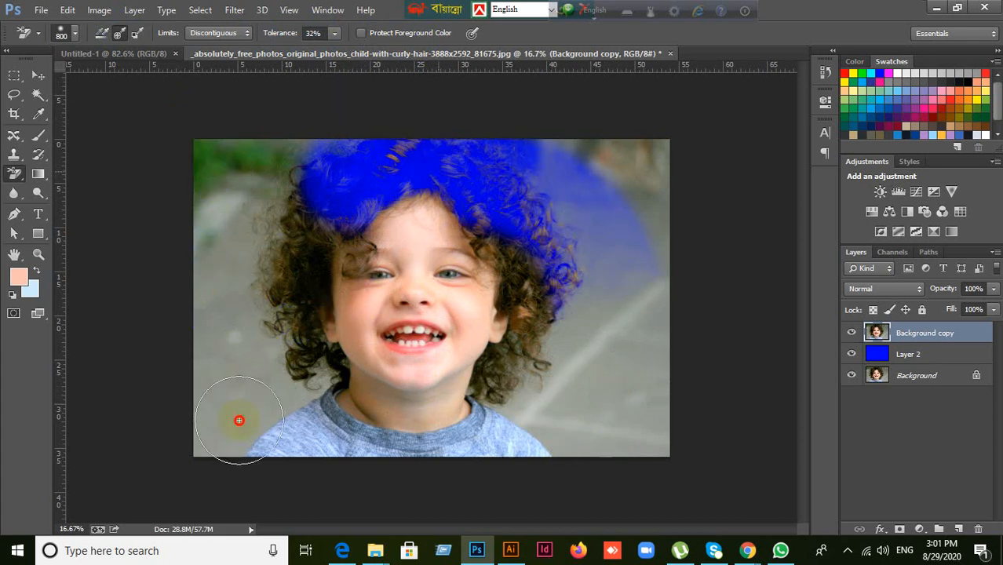
left_click(283, 310)
left_click_drag(281, 309, 552, 368)
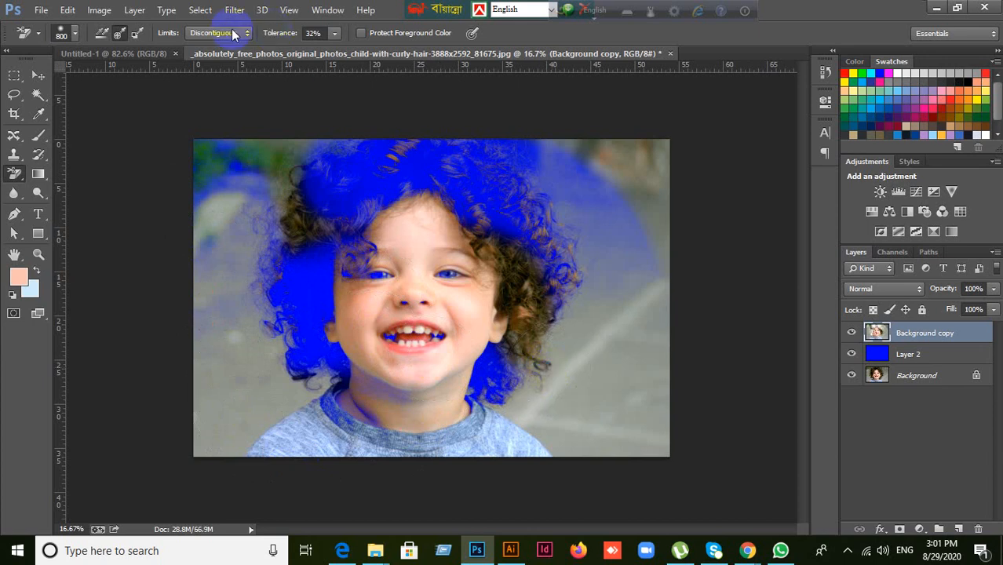
left_click(100, 34)
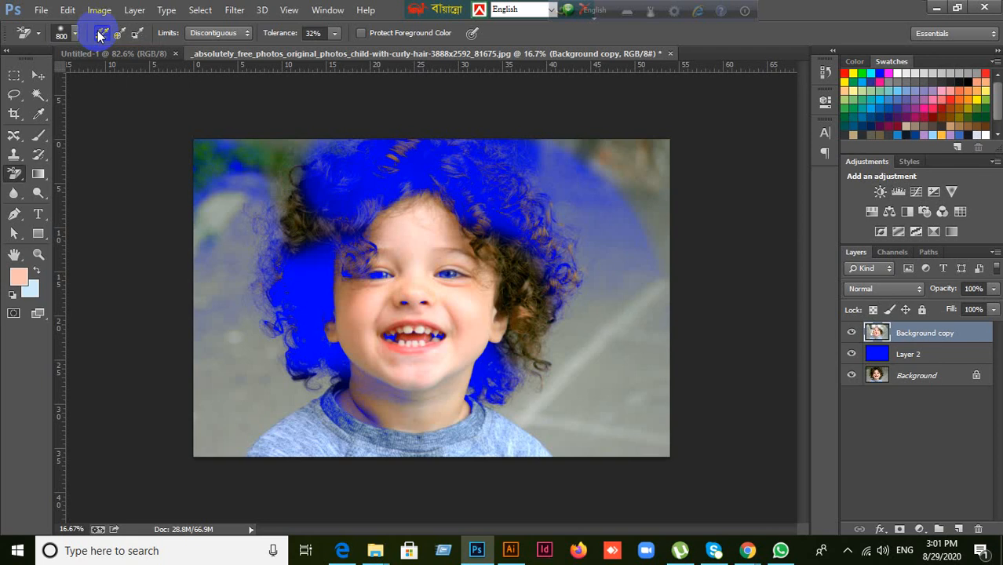
left_click(119, 33)
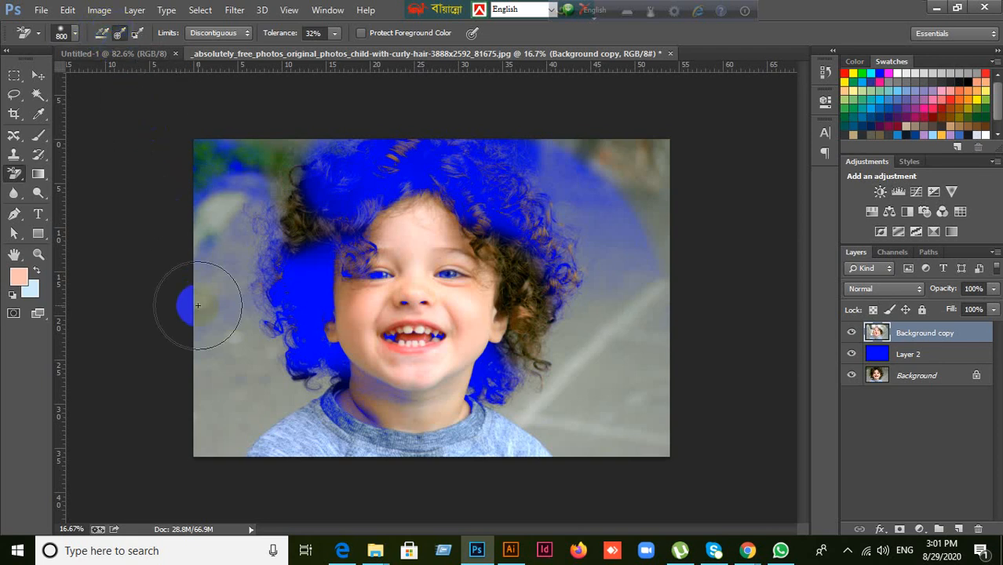
key("ctrl+z")
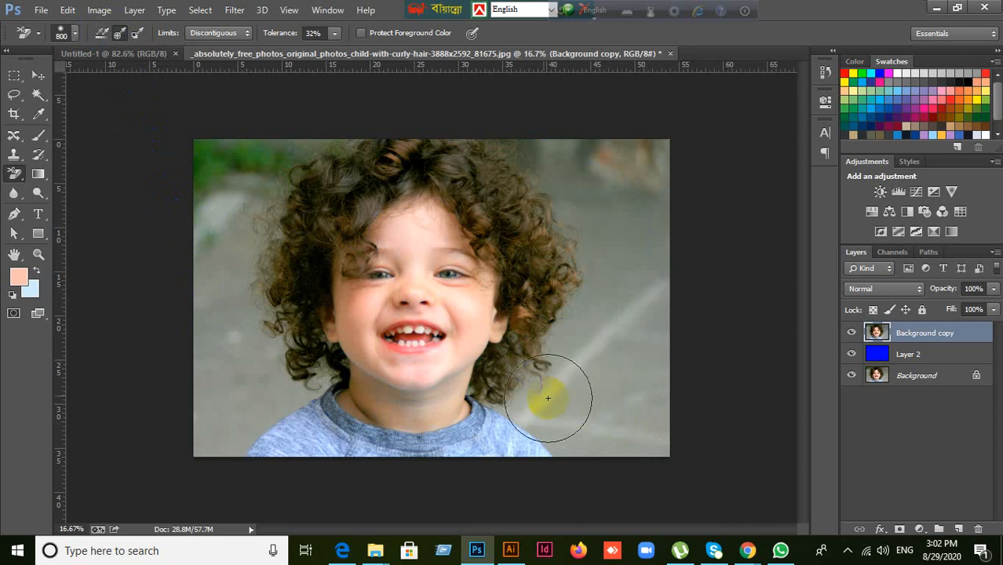
- Try Once sampling on the upper curls and separately on the gray background beside the head, and undo the erasures
left_click(358, 196)
mouse_move(358, 196)
left_mouse_down()
mouse_move(428, 180)
mouse_move(492, 193)
mouse_move(573, 176)
mouse_move(621, 208)
mouse_move(629, 238)
mouse_move(616, 269)
mouse_move(537, 235)
left_mouse_up()
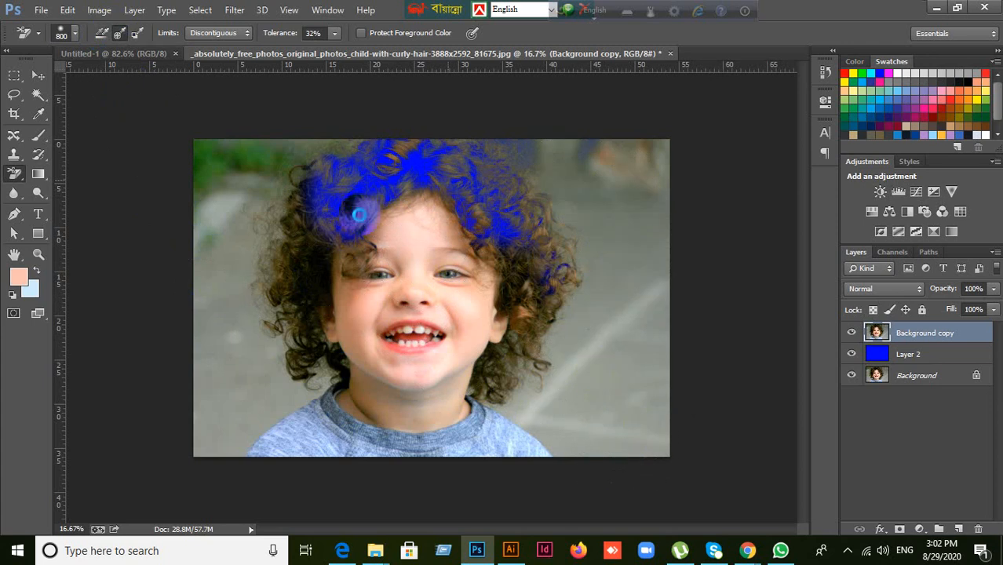
left_click(361, 259)
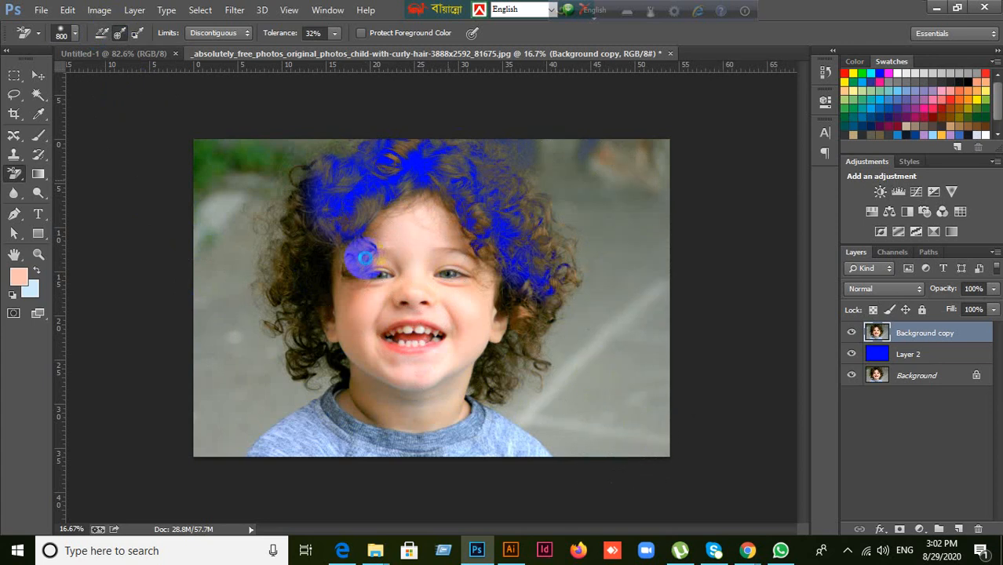
left_click(694, 182)
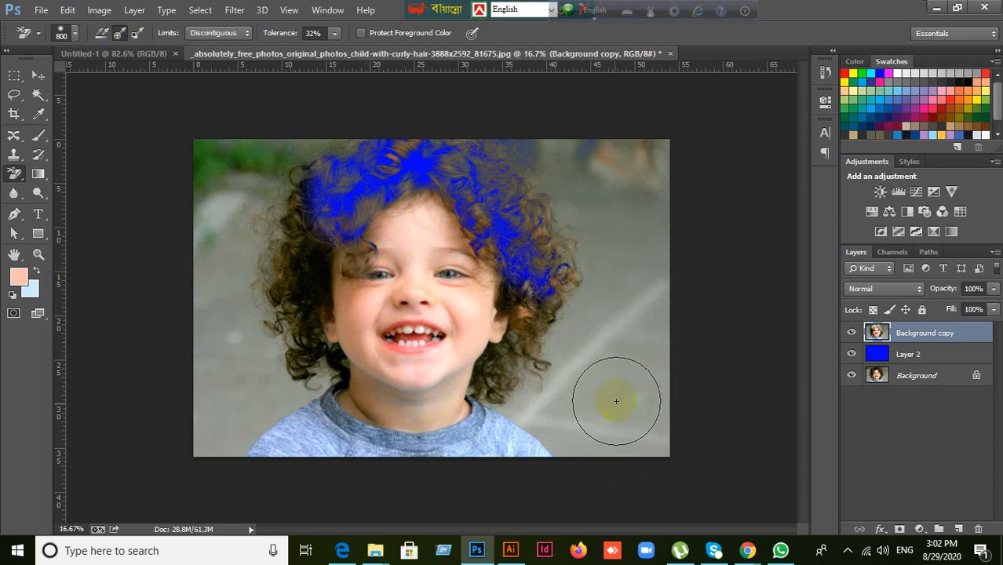
mouse_move(607, 393)
left_mouse_down()
mouse_move(630, 322)
mouse_move(612, 202)
mouse_move(604, 173)
mouse_move(553, 157)
mouse_move(430, 145)
mouse_move(227, 199)
mouse_move(210, 296)
mouse_move(220, 191)
mouse_move(235, 221)
mouse_move(306, 246)
mouse_move(116, 313)
left_mouse_up()
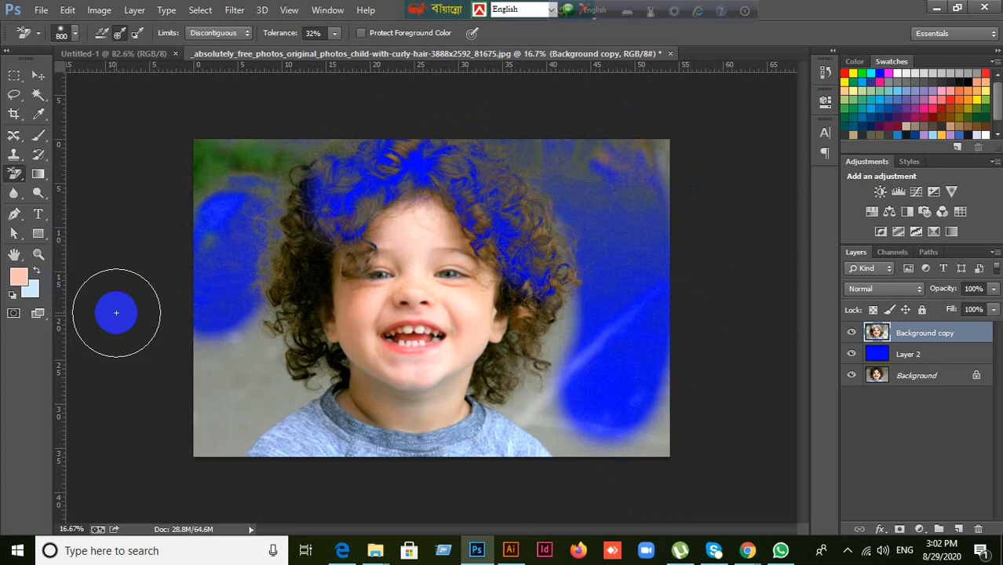
key("ctrl+alt+z")
key("ctrl+alt+z")
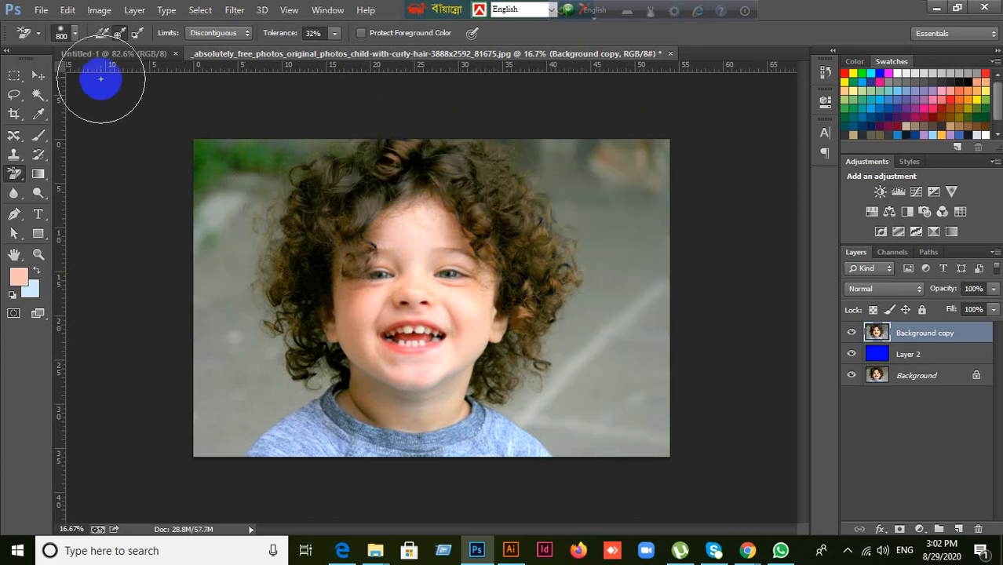
- Sample a brown from the child's hair as the background color and set the Background Eraser's sampling to Background Swatch
left_click(137, 33)
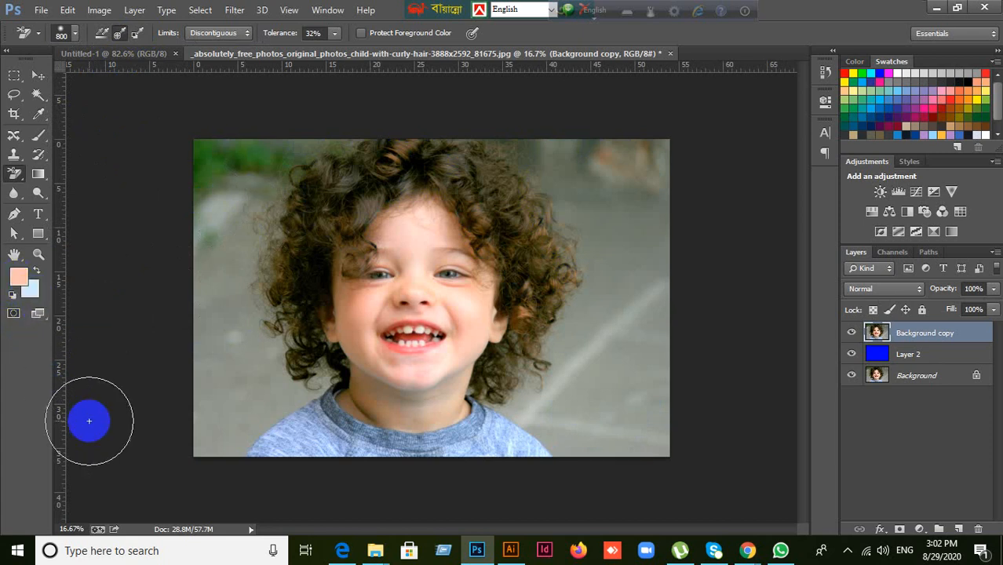
left_click(38, 115)
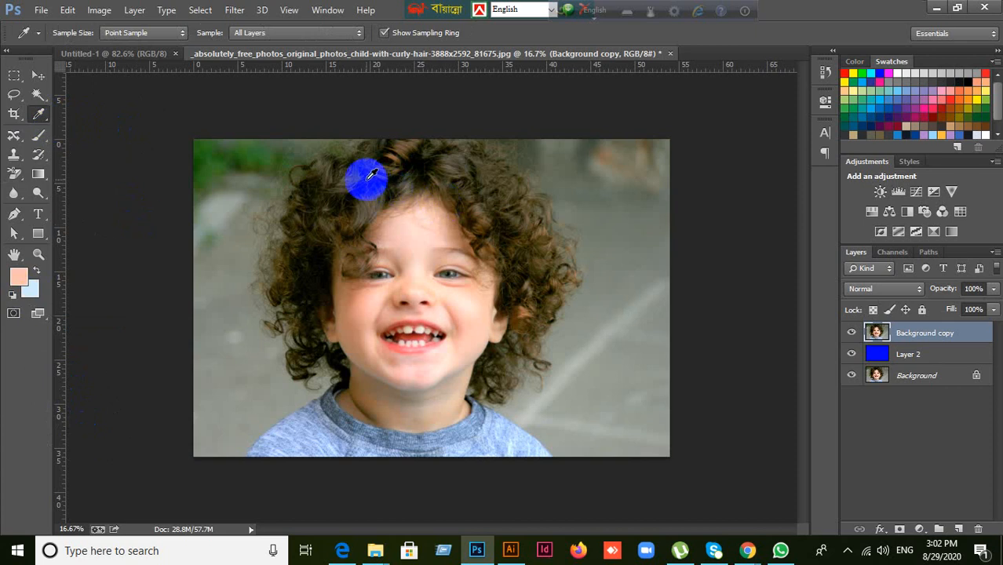
left_click(401, 149, "alt")
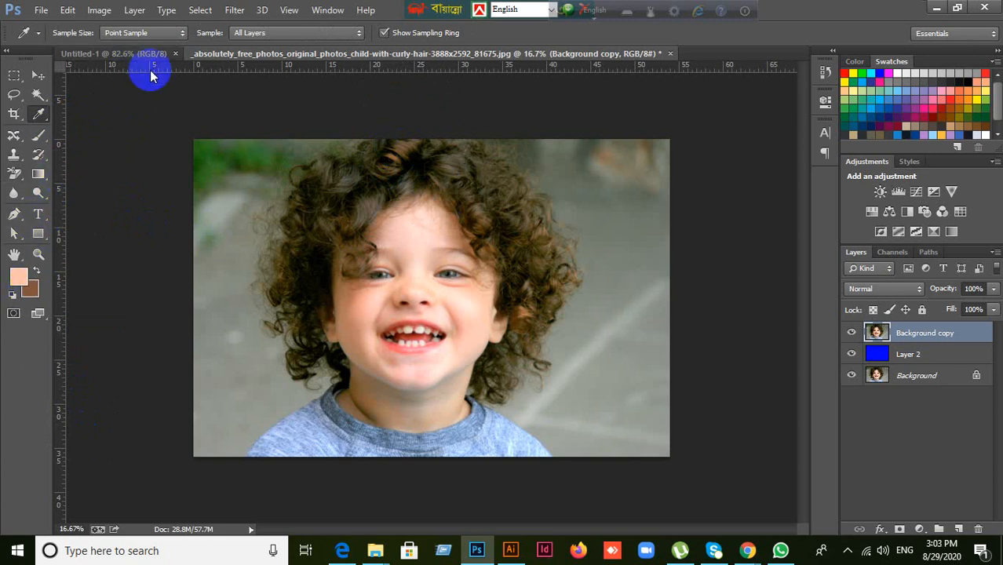
left_click_drag(14, 173, 82, 189)
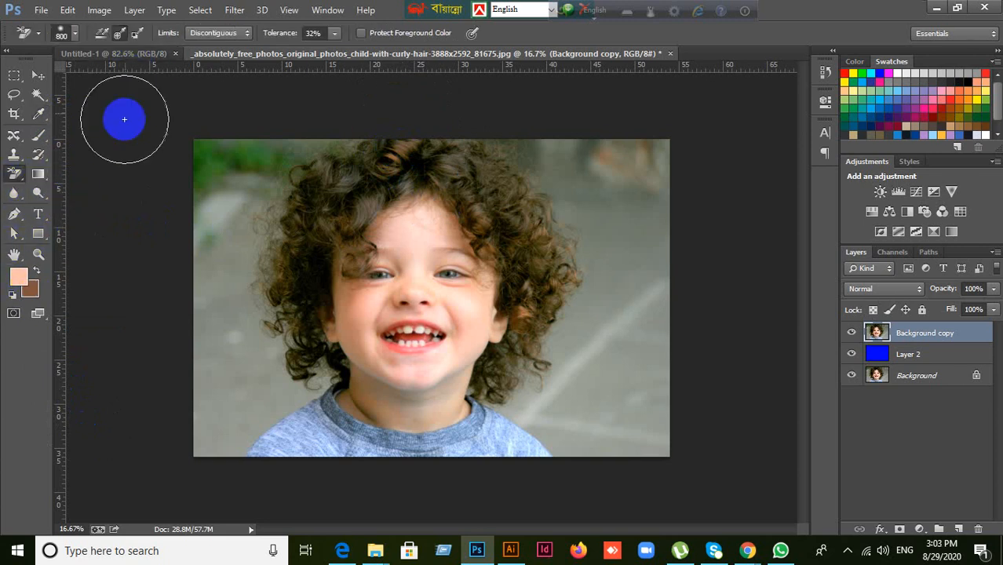
left_click(137, 32)
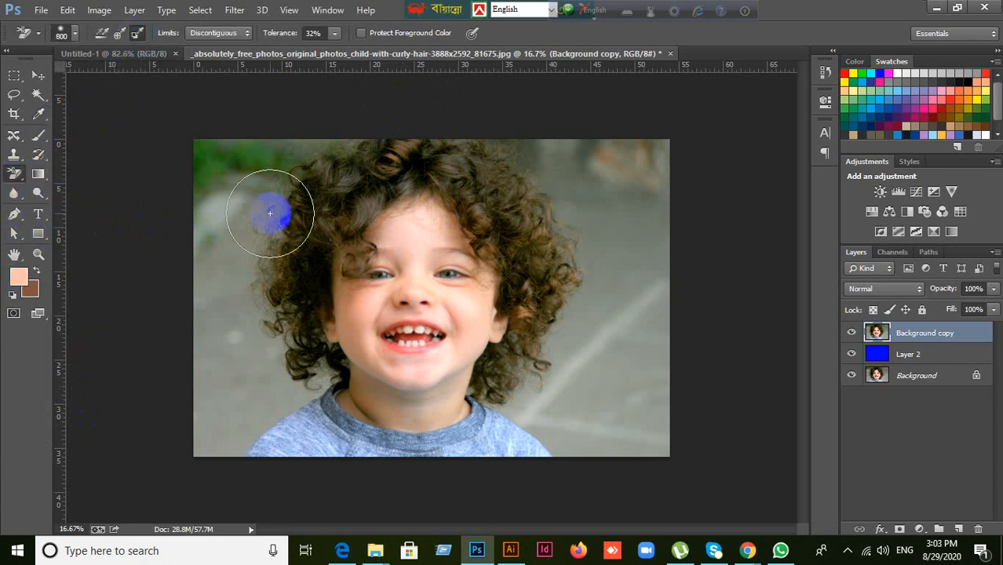
- Try erasing across the hair, face and surrounding background with the brown swatch at 32% tolerance, and undo the strokes
left_click(241, 285)
mouse_move(241, 284)
left_mouse_down()
mouse_move(238, 252)
mouse_move(267, 201)
mouse_move(325, 164)
mouse_move(376, 157)
mouse_move(472, 158)
mouse_move(583, 190)
mouse_move(597, 241)
mouse_move(569, 276)
left_mouse_up()
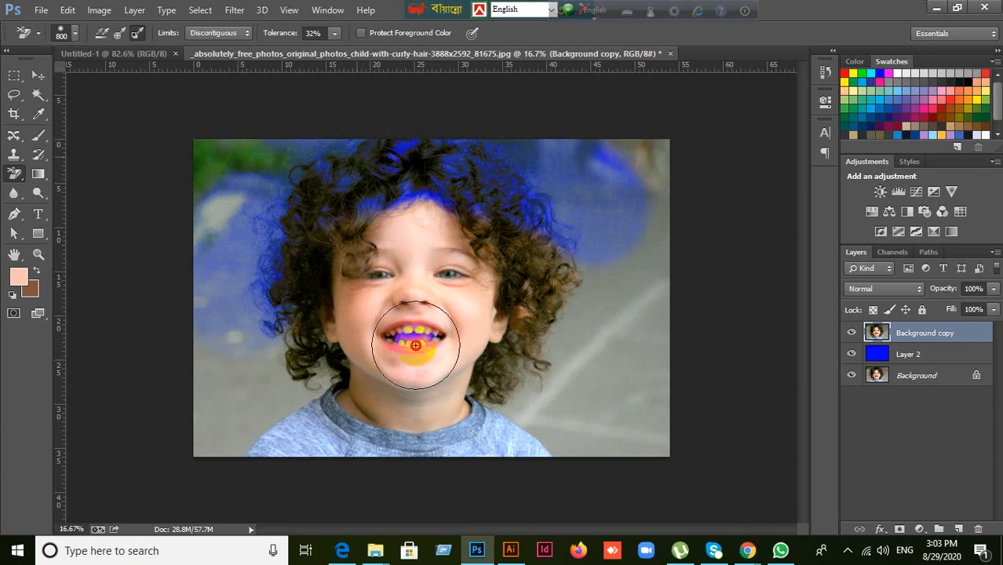
mouse_move(401, 358)
left_mouse_down()
mouse_move(470, 291)
mouse_move(461, 286)
mouse_move(479, 287)
left_mouse_up()
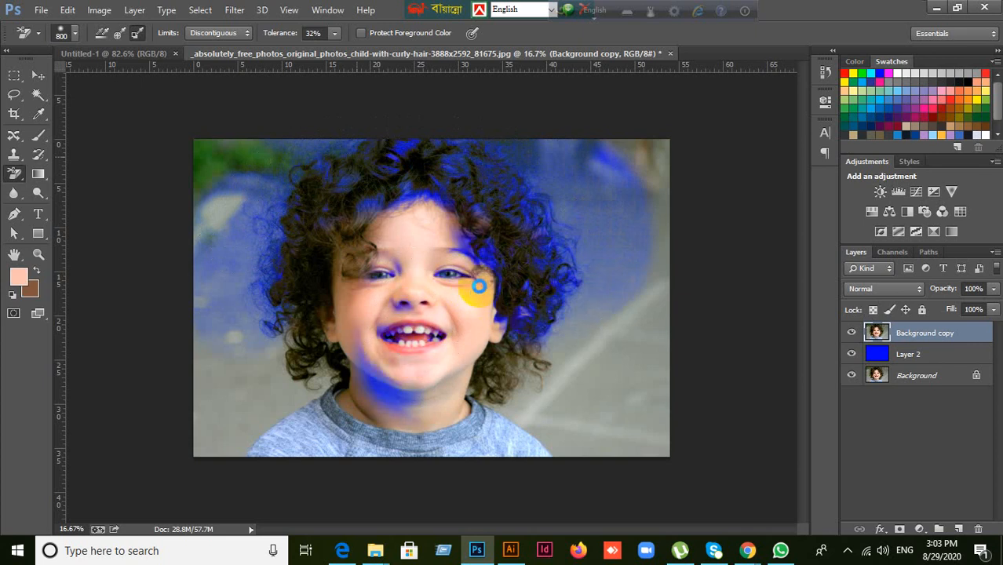
mouse_move(246, 414)
left_mouse_down()
mouse_move(317, 386)
mouse_move(588, 397)
mouse_move(654, 348)
left_mouse_up()
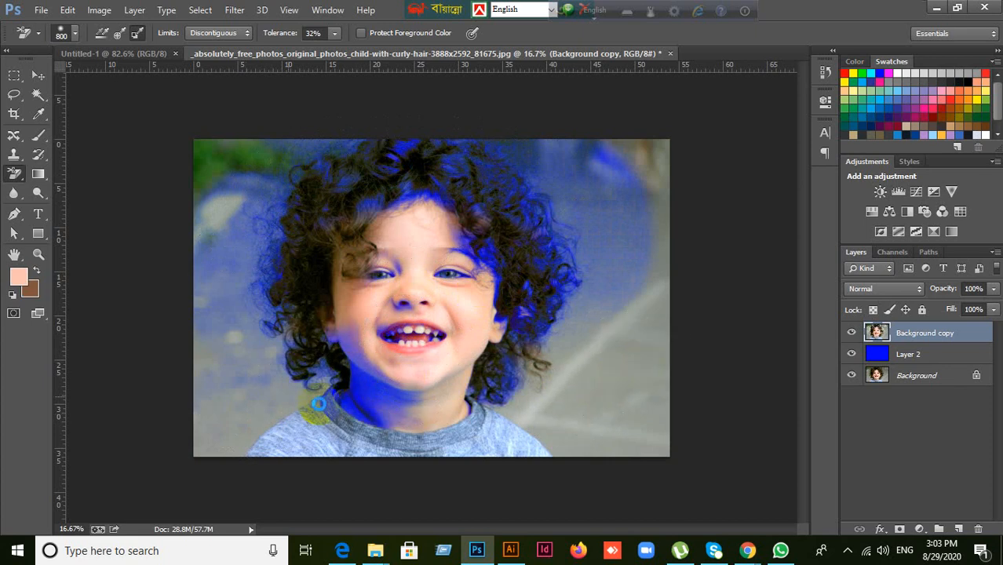
left_click_drag(324, 381, 328, 374)
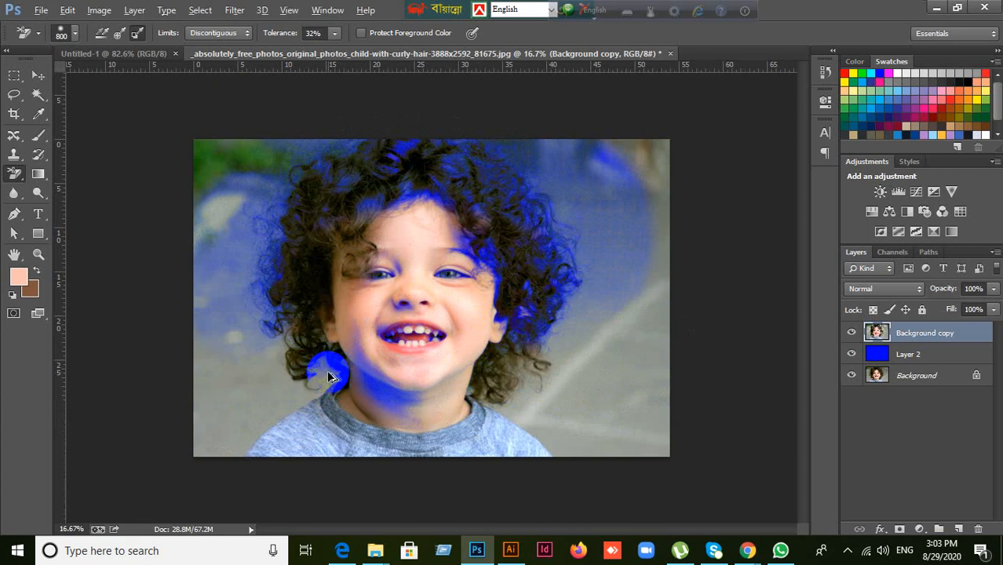
key("ctrl+[")
key("ctrl+]")
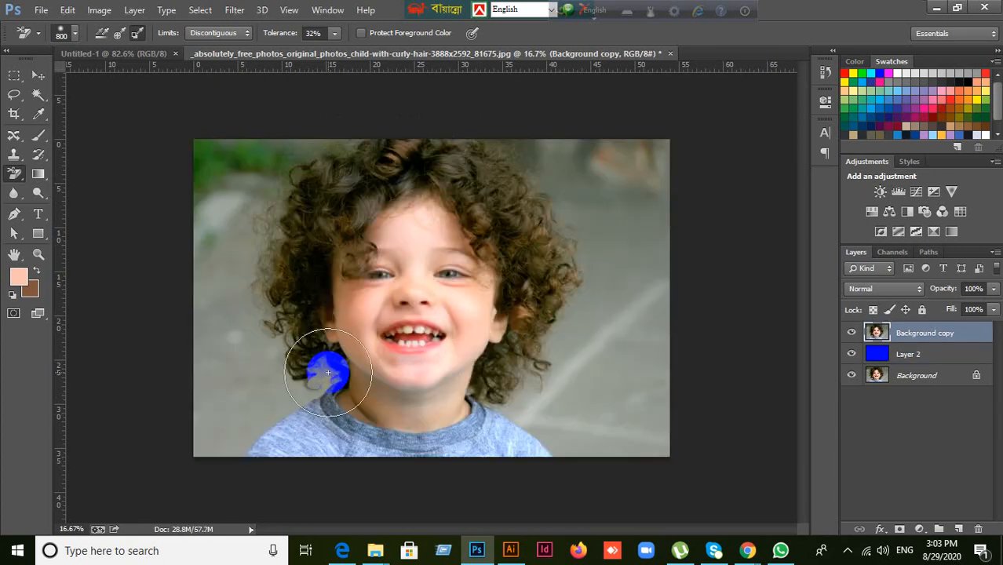
- Look over the available eraser tools and switch to the Move Tool
left_click(19, 179)
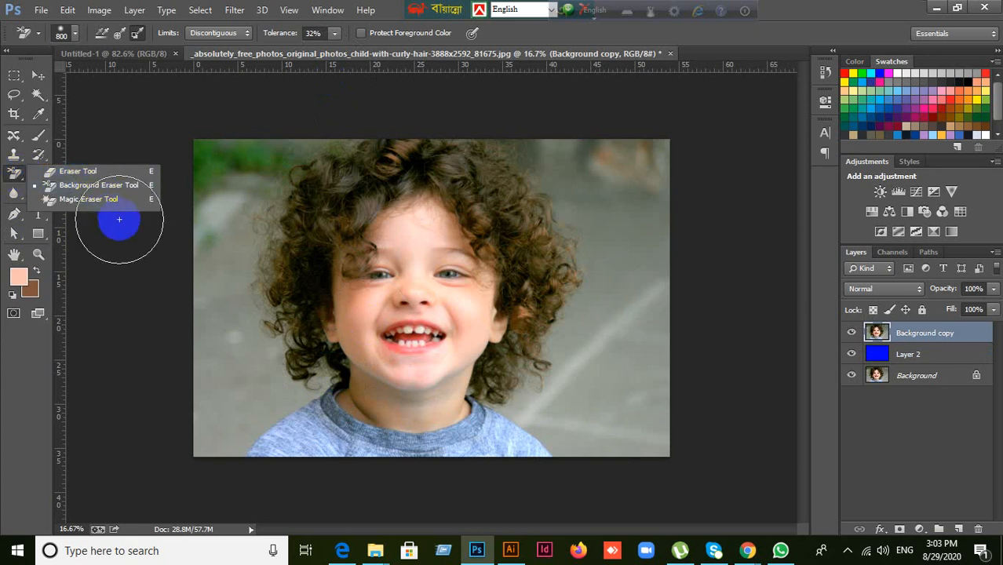
left_click(36, 74)
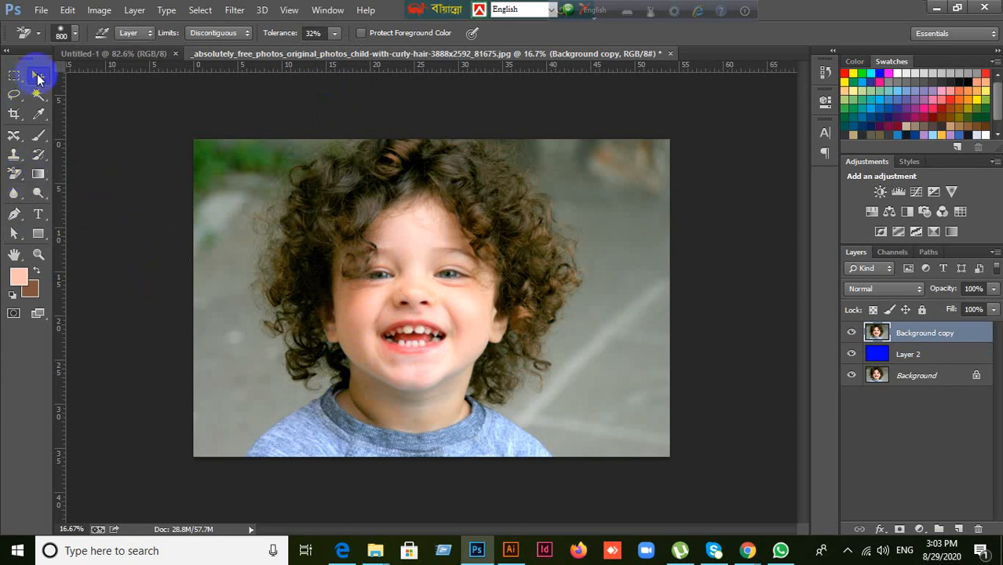
left_click(15, 175)
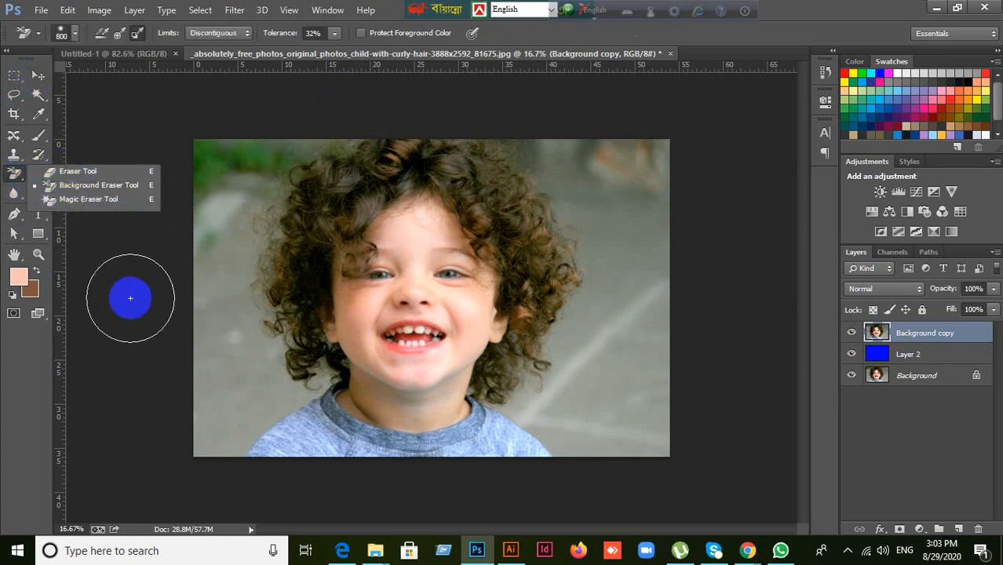
left_click(38, 77)
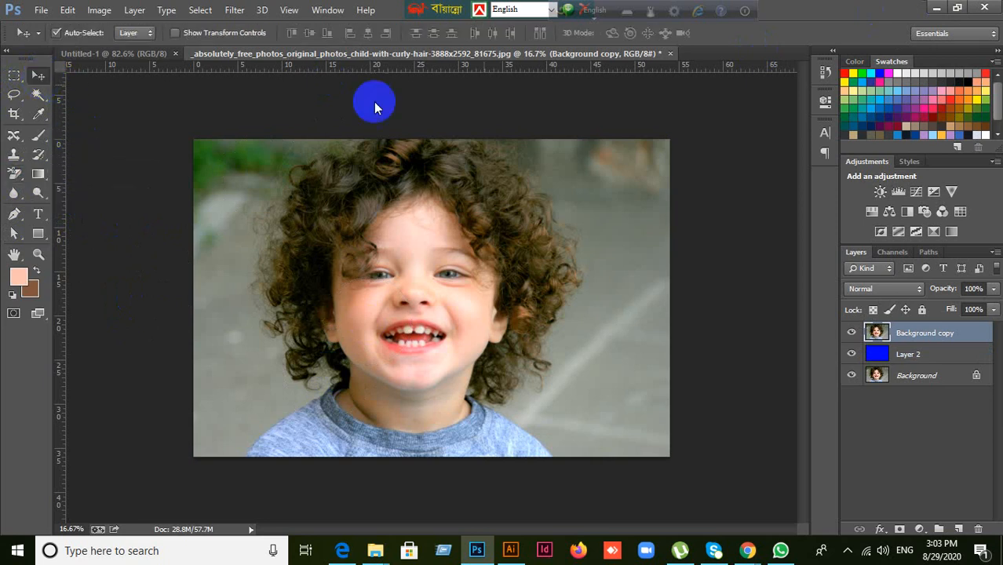
left_click(443, 10)
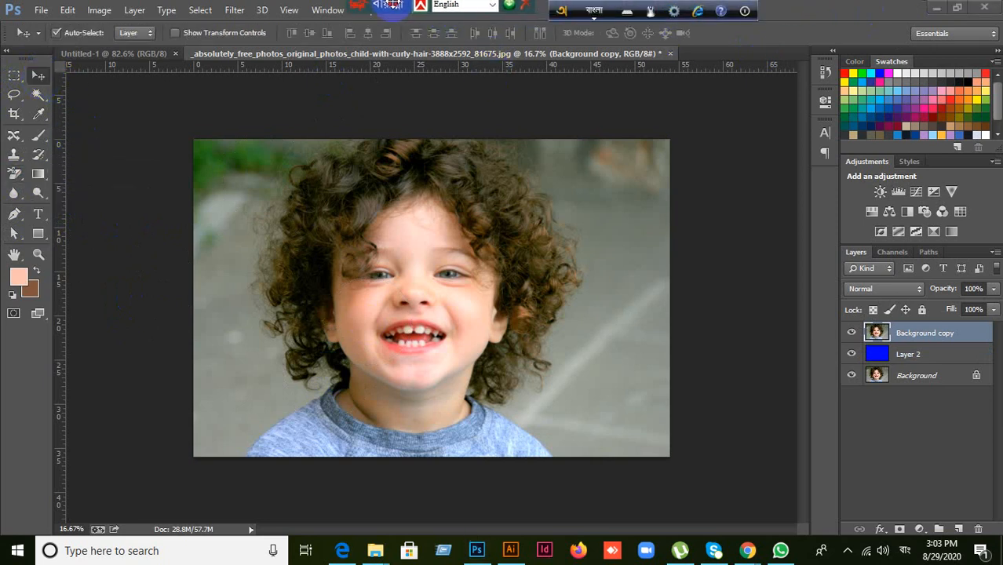
left_click(527, 220)
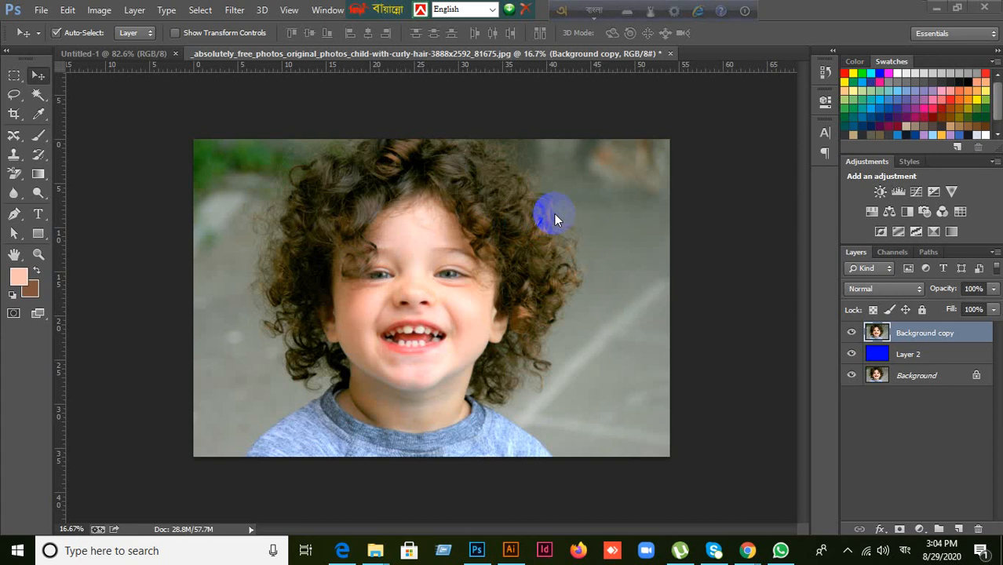
left_click(44, 74)
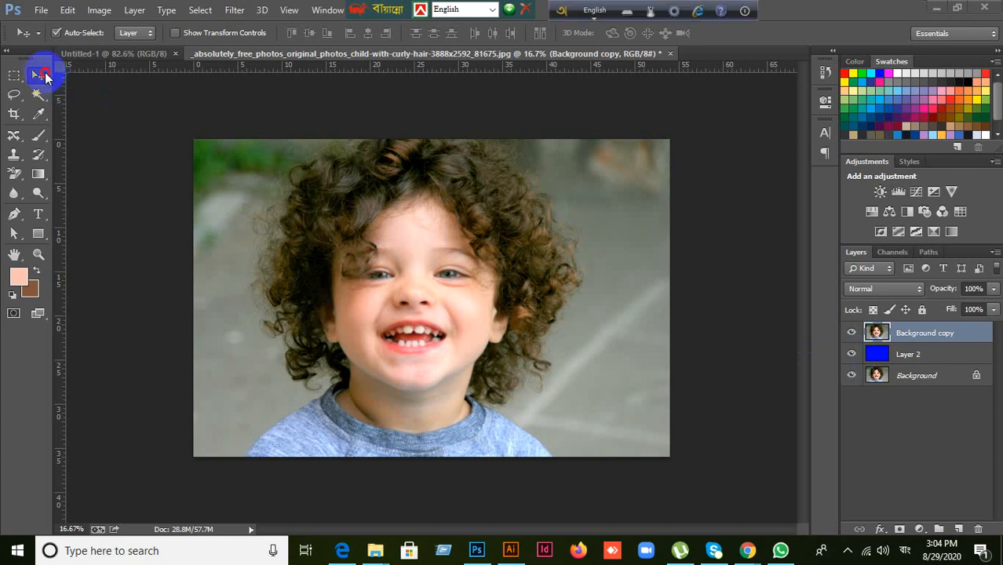
scroll(634, 360, "up", 4)
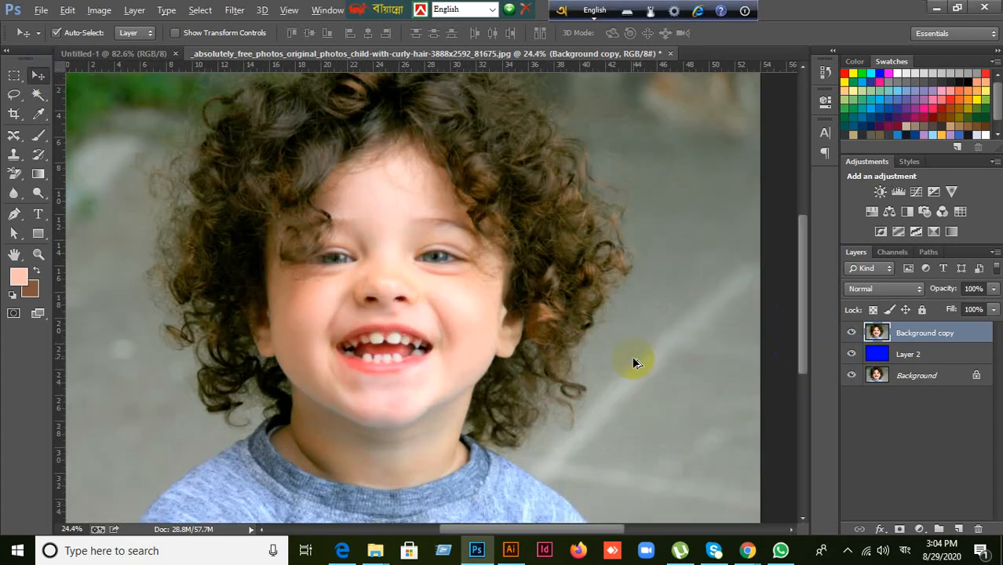
scroll(634, 359, "down", 2)
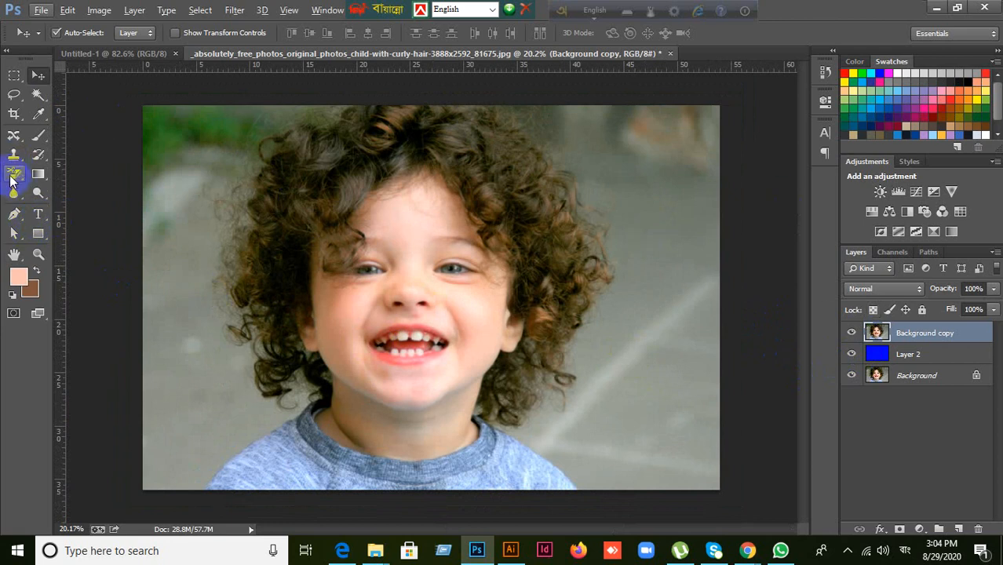
- Look over the Background Eraser's Limits options without changing them and return to the Move Tool
left_click(11, 177)
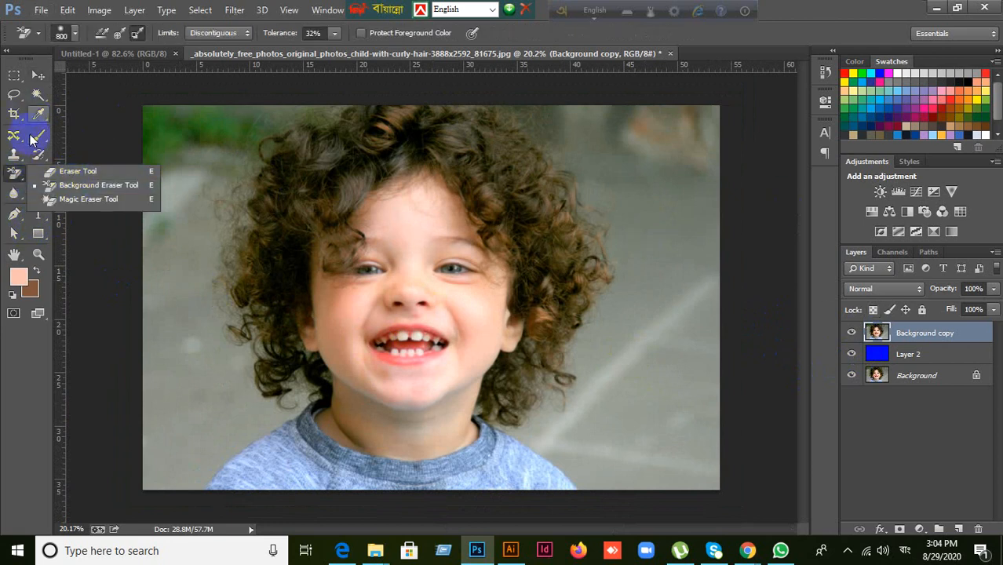
left_click(71, 185)
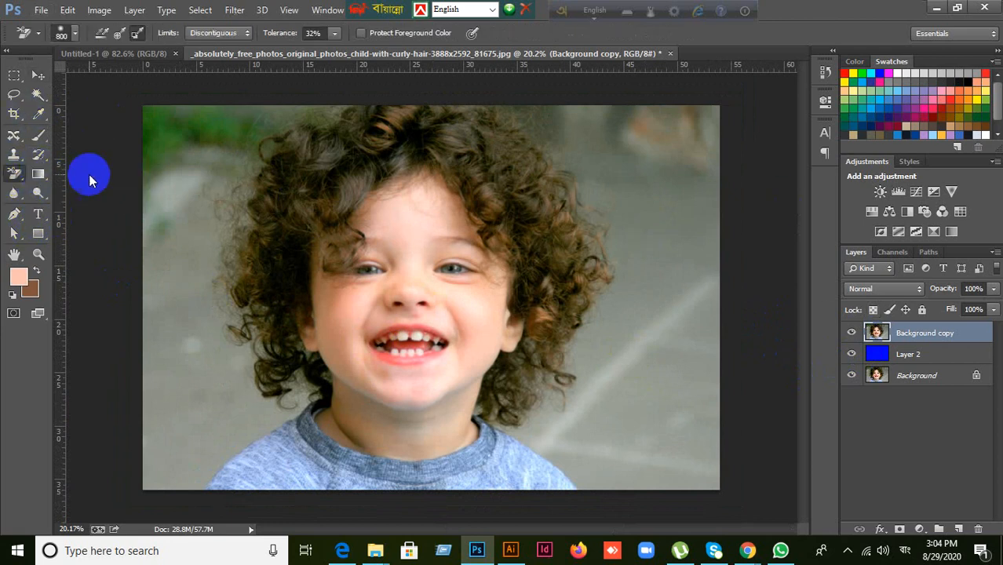
left_click(247, 35)
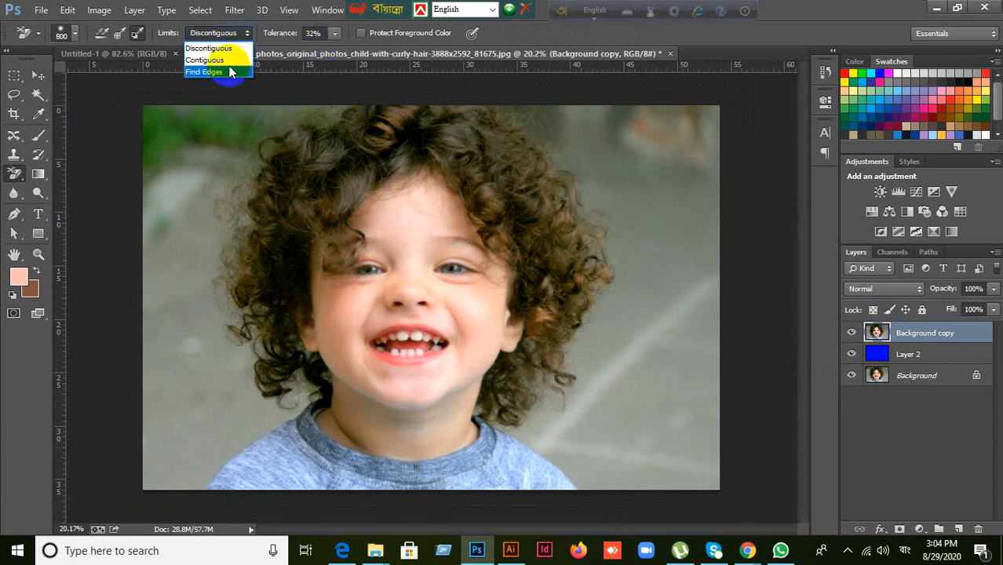
left_click(772, 38)
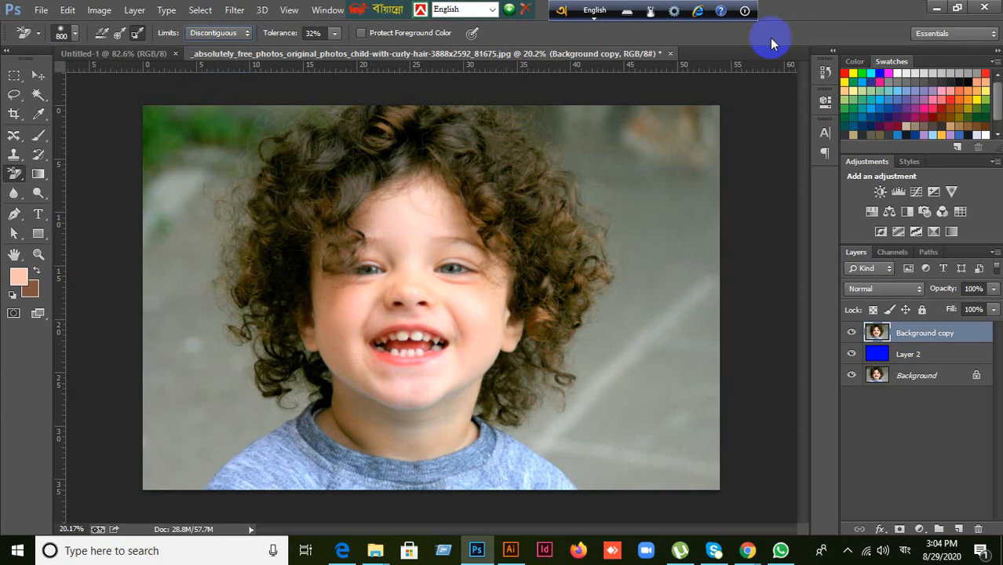
left_click(38, 75)
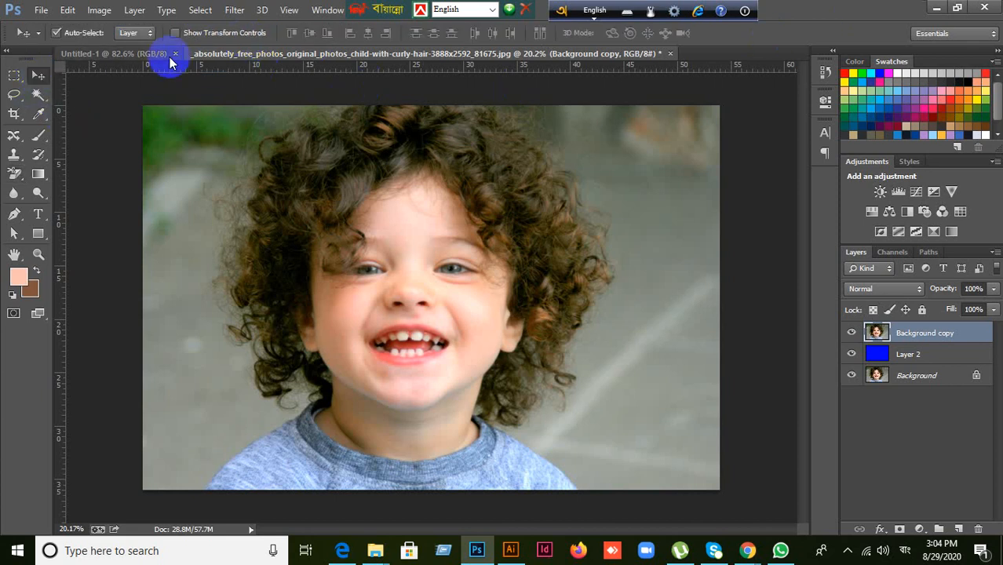
- Activate the Background Eraser, try the Contiguous limit, restore Discontiguous and set the sampling to Continuous
left_click(15, 179)
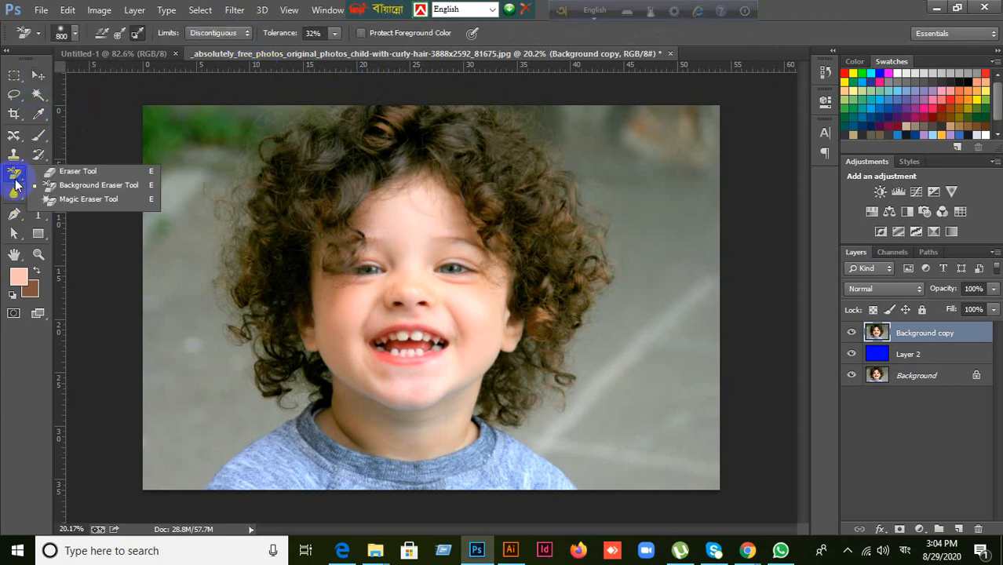
left_click(67, 186)
left_click(248, 35)
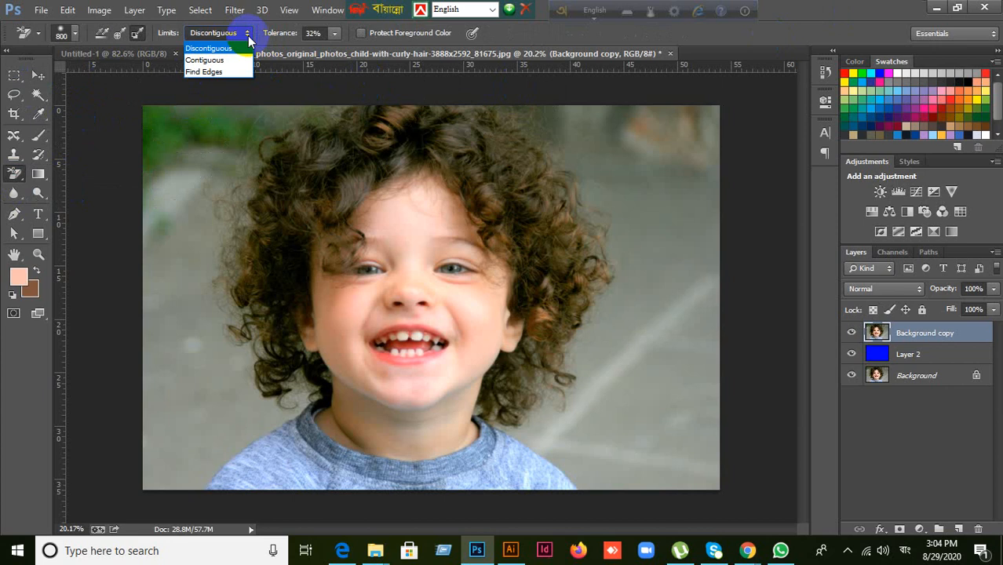
left_click(205, 60)
left_click(240, 33)
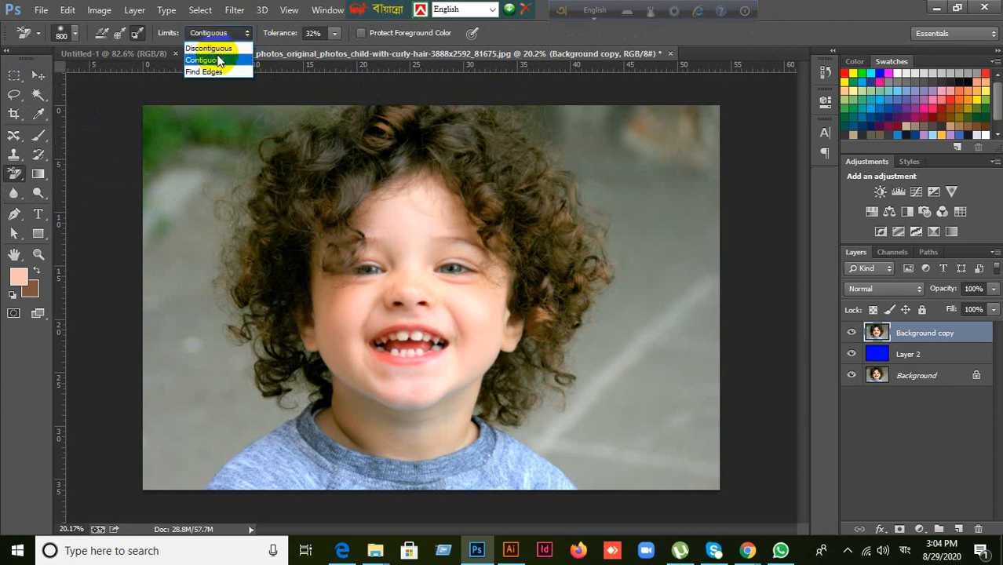
left_click(218, 48)
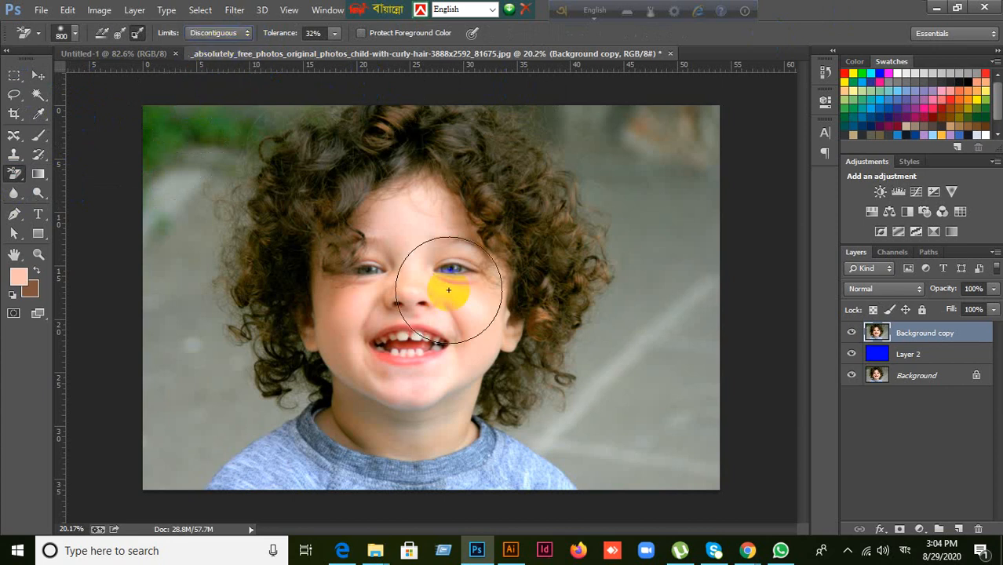
left_click(101, 32)
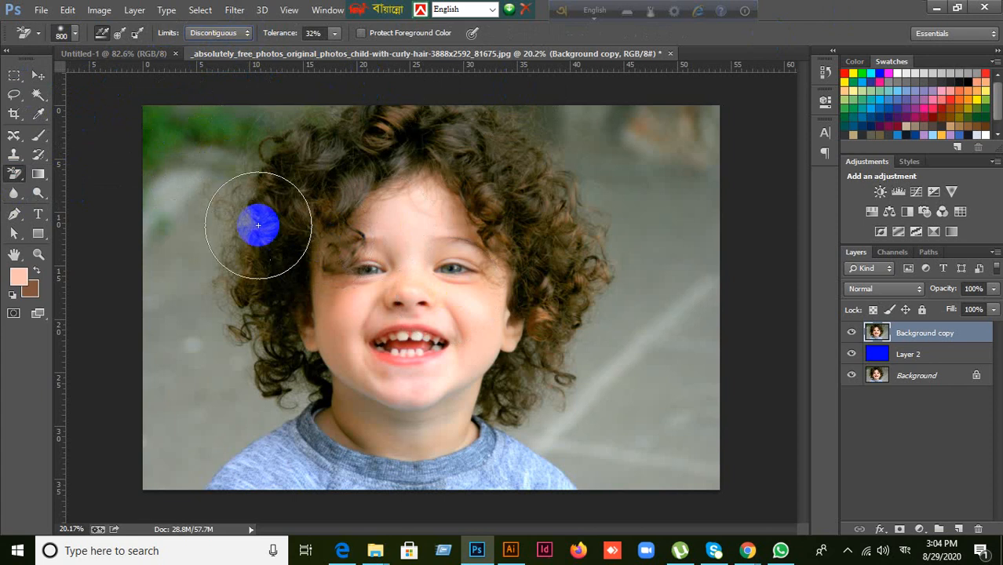
- Try different Background Eraser brush sizes over the face and hair, including 5000, 211 and 600 px
right_click(264, 258)
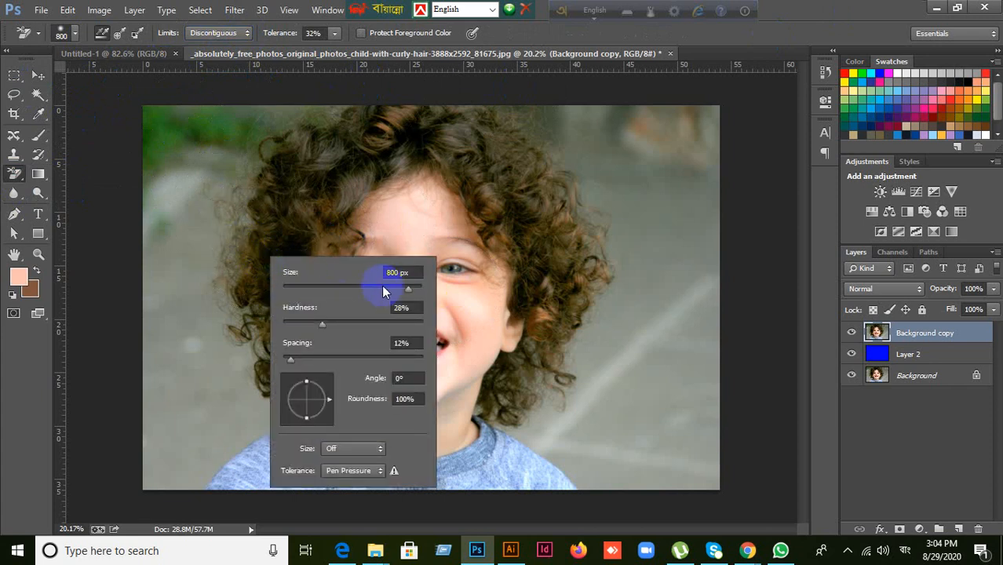
left_click(409, 289)
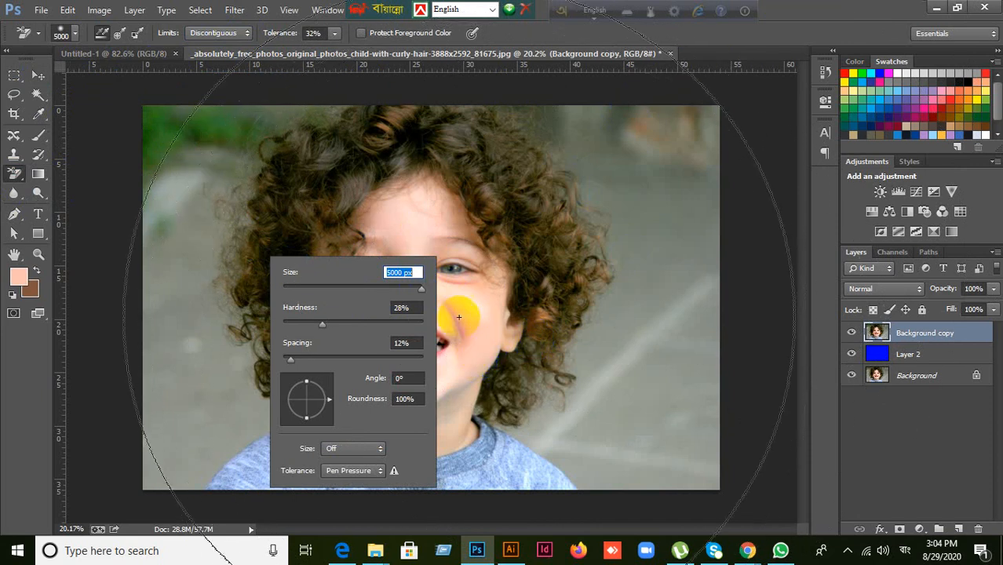
mouse_move(421, 288)
left_mouse_down()
mouse_move(365, 289)
mouse_move(390, 288)
left_mouse_up()
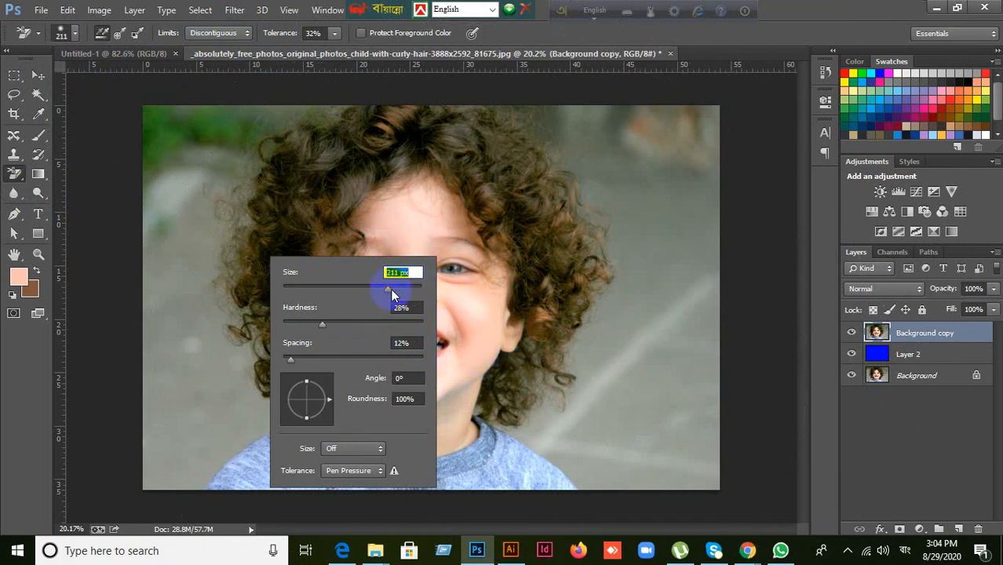
left_click(464, 280)
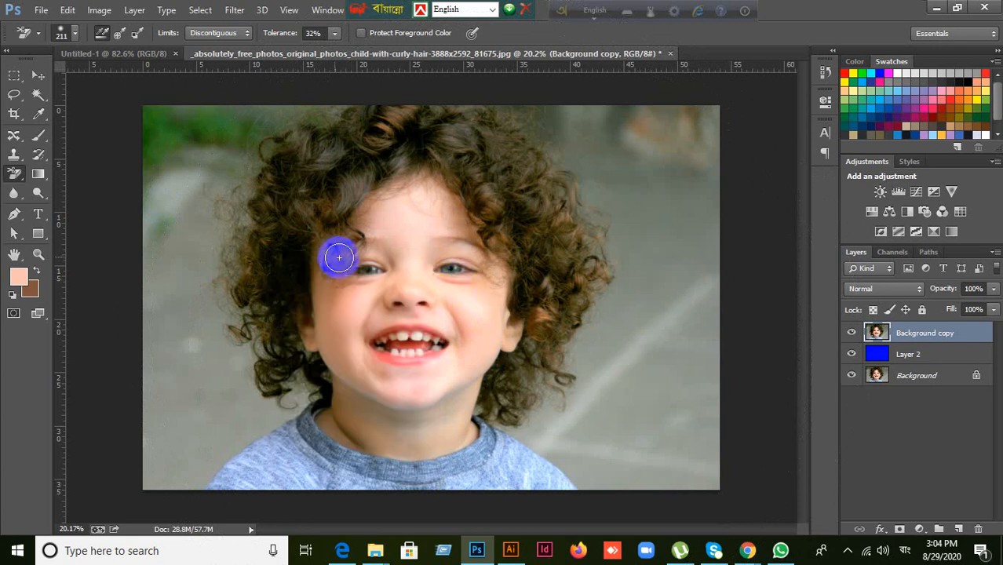
key("bracketright")
key("bracketright")
key("bracketright")
key("bracketright")
key("bracketright")
key("bracketright")
key("bracketright")
key("bracketright")
key("bracketright")
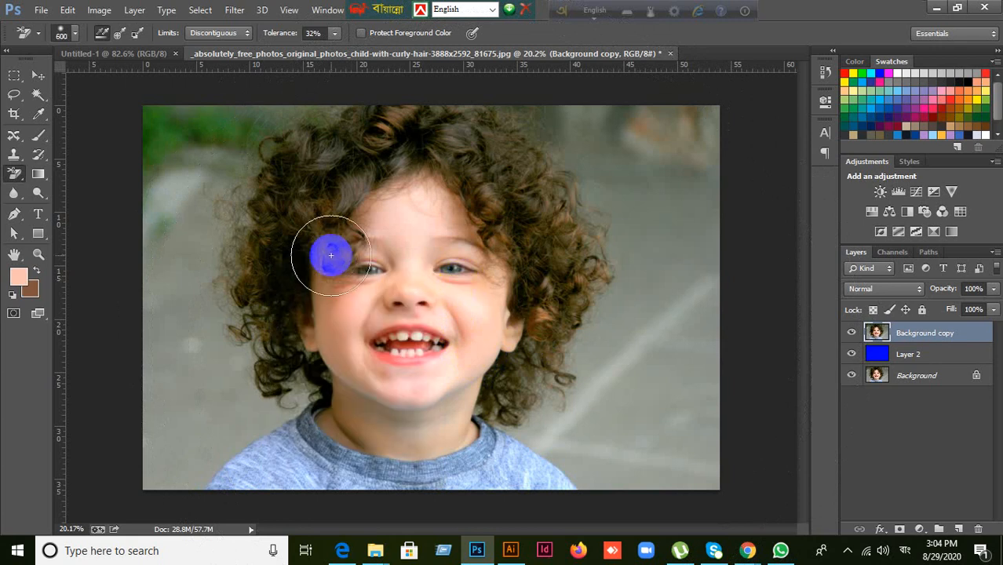
key("bracketleft")
key("bracketleft")
mouse_move(330, 255)
left_mouse_down()
mouse_move(365, 241)
mouse_move(496, 273)
left_mouse_up()
- Try a 1200 px brush over the child's eye on the right side of the photo, and reduce it to 1000 px
scroll(495, 273, "up", 5)
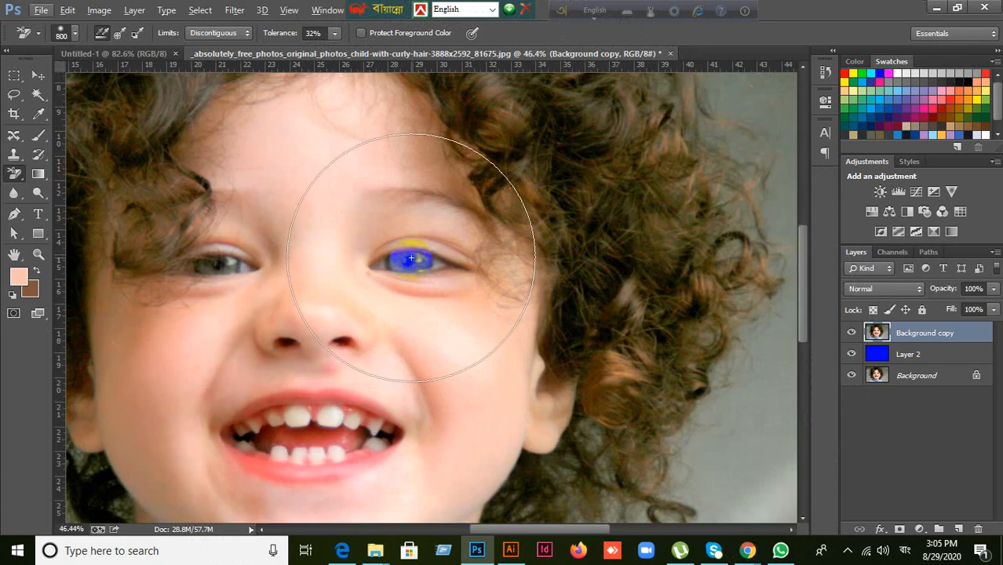
key("bracketright")
key("bracketright")
key("bracketright")
key("bracketright")
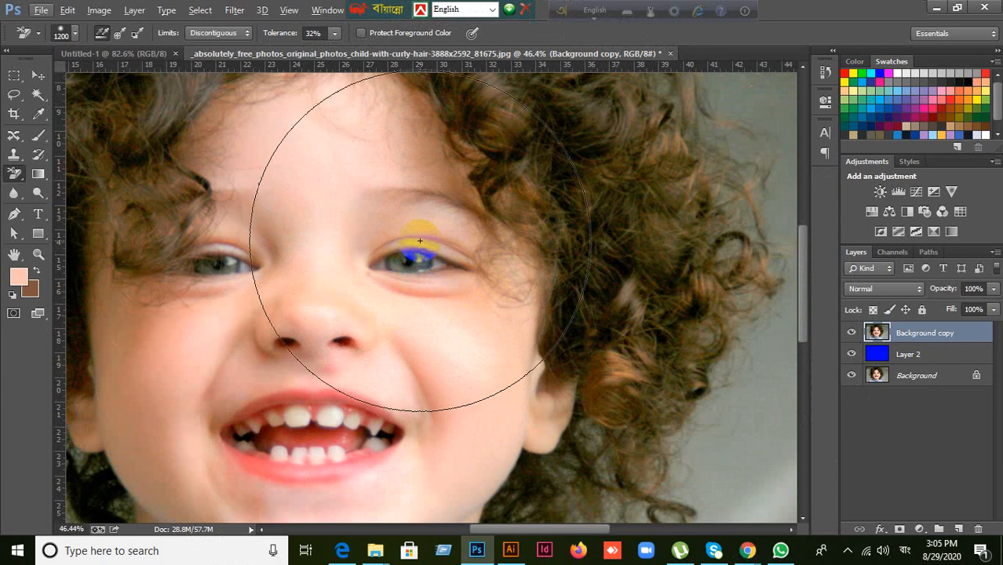
left_click(410, 260)
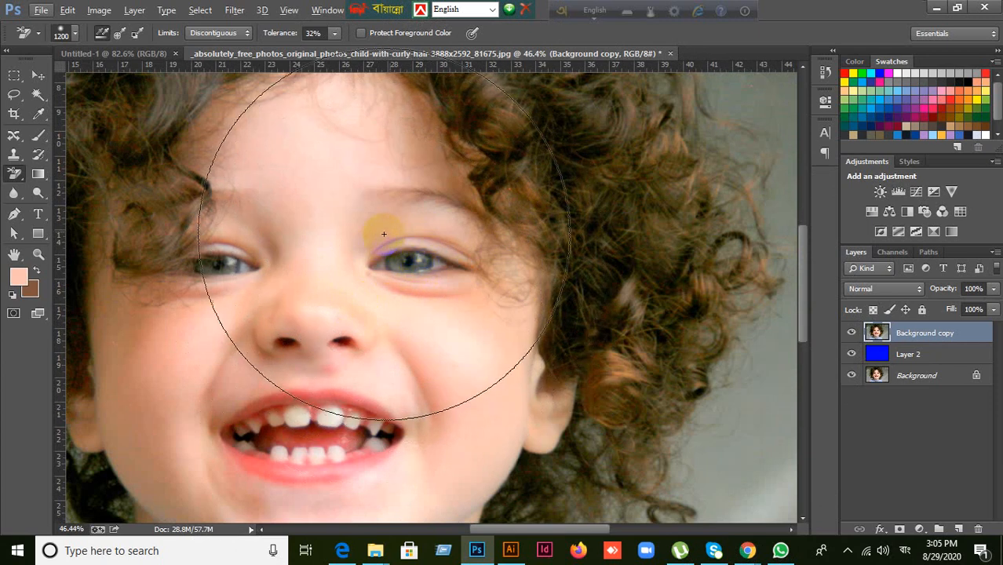
key("ctrl+z")
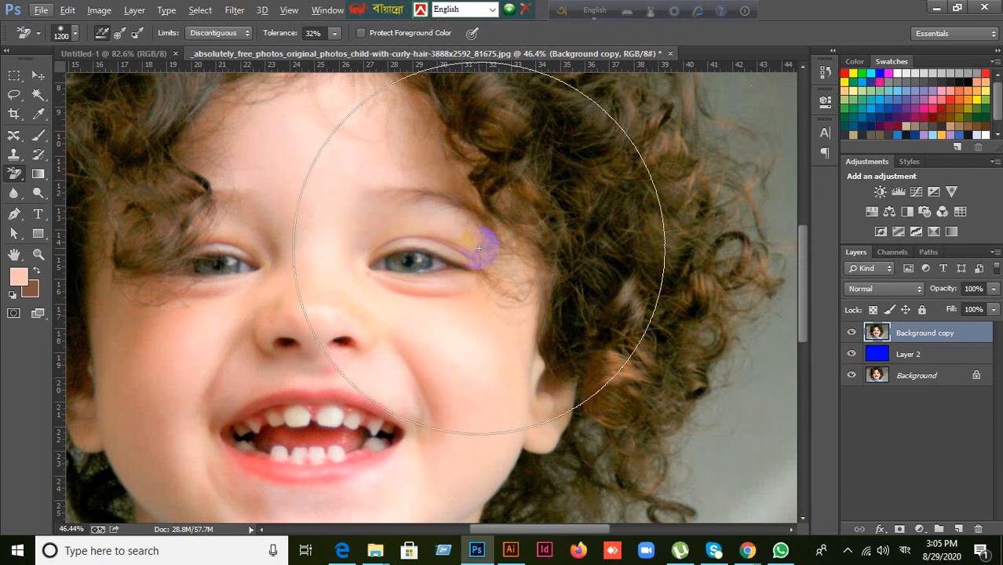
left_click(424, 264)
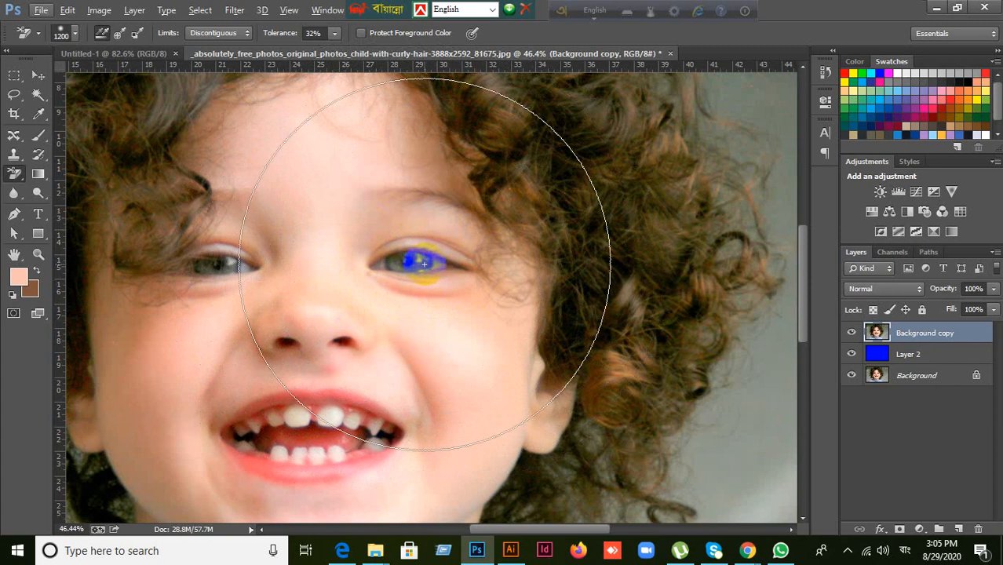
key("bracketleft")
key("bracketleft")
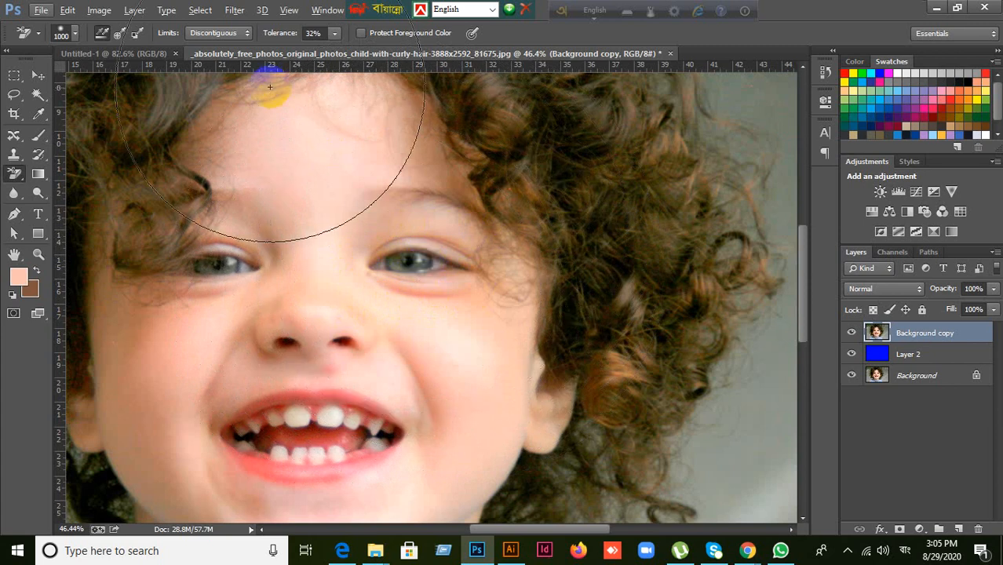
- Try erasing from the eye's pupil with Discontiguous limits at 32% tolerance, and undo the erasures
left_click(409, 260)
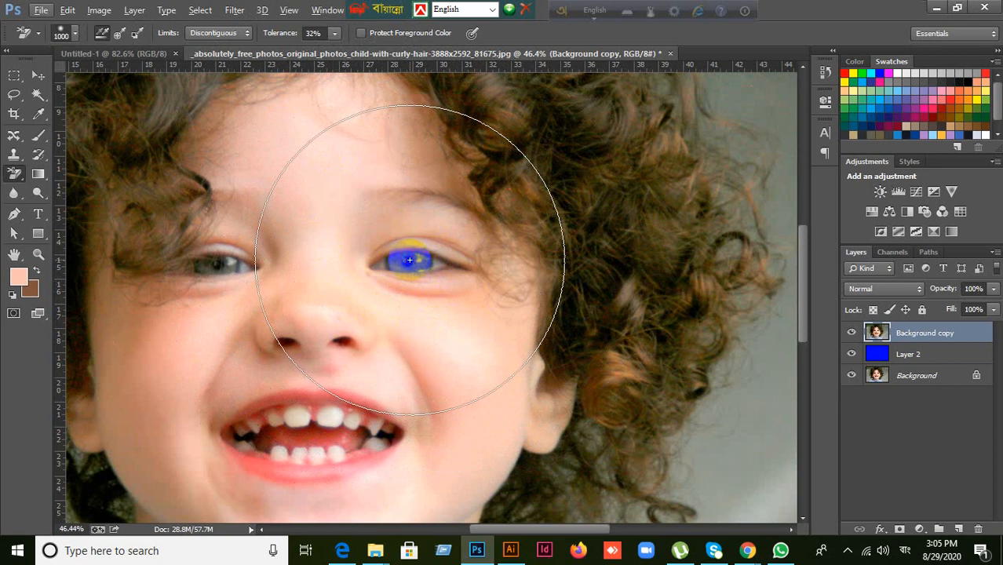
left_click(409, 260)
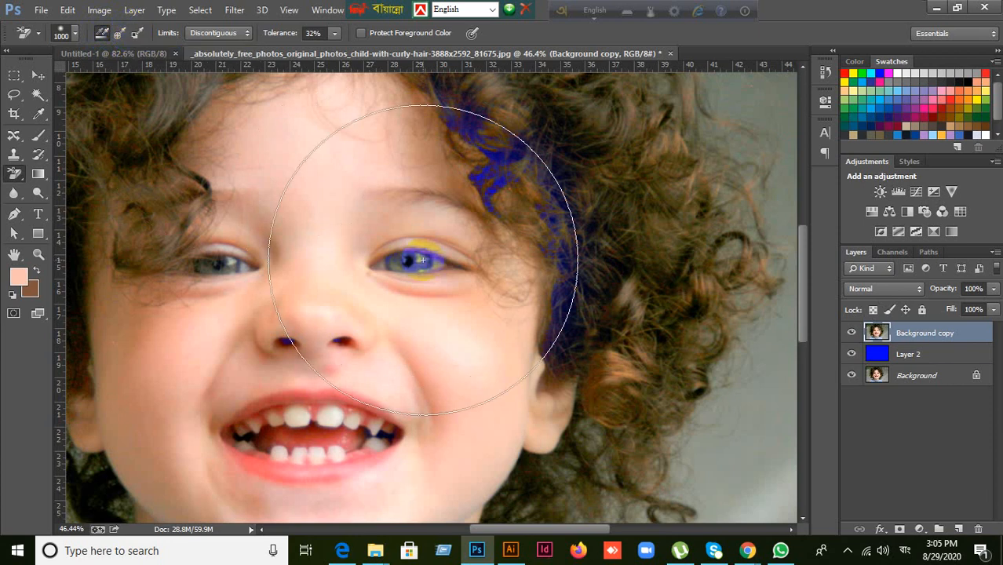
key("ctrl+z")
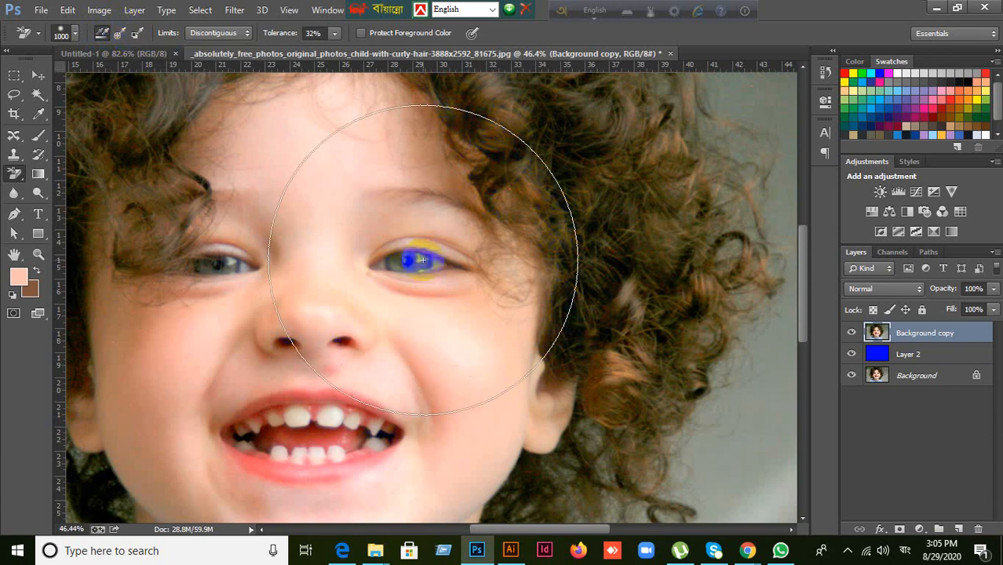
left_click_drag(421, 260, 407, 261)
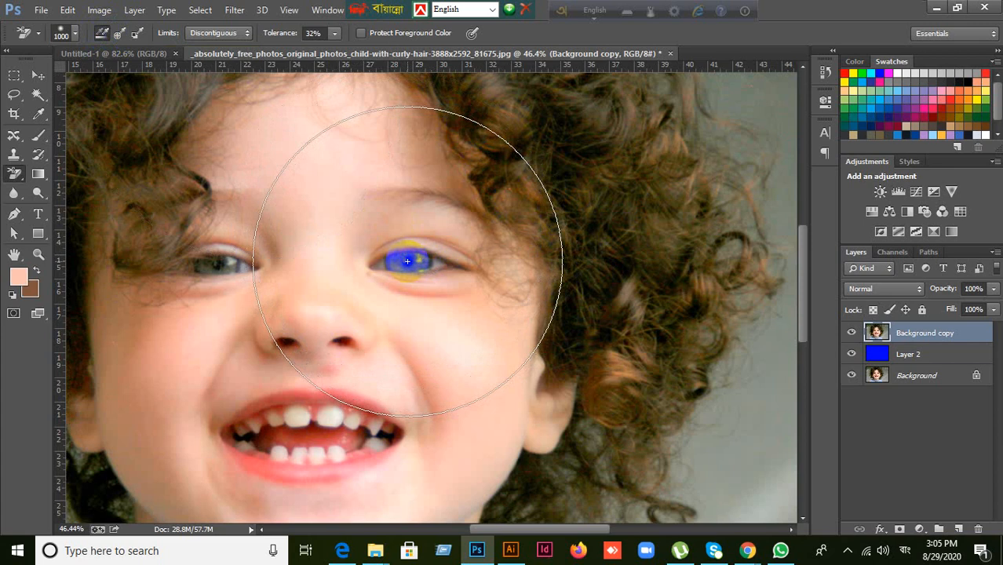
key("ctrl+z")
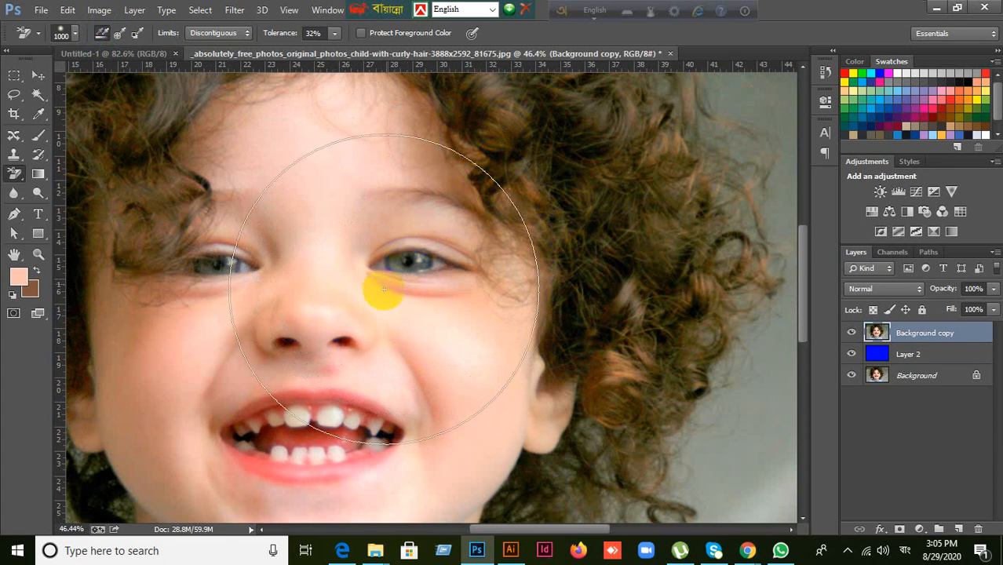
- Set the Background Eraser's limits to Contiguous and erase from the same pupil with the 1000 px brush
left_click(218, 40)
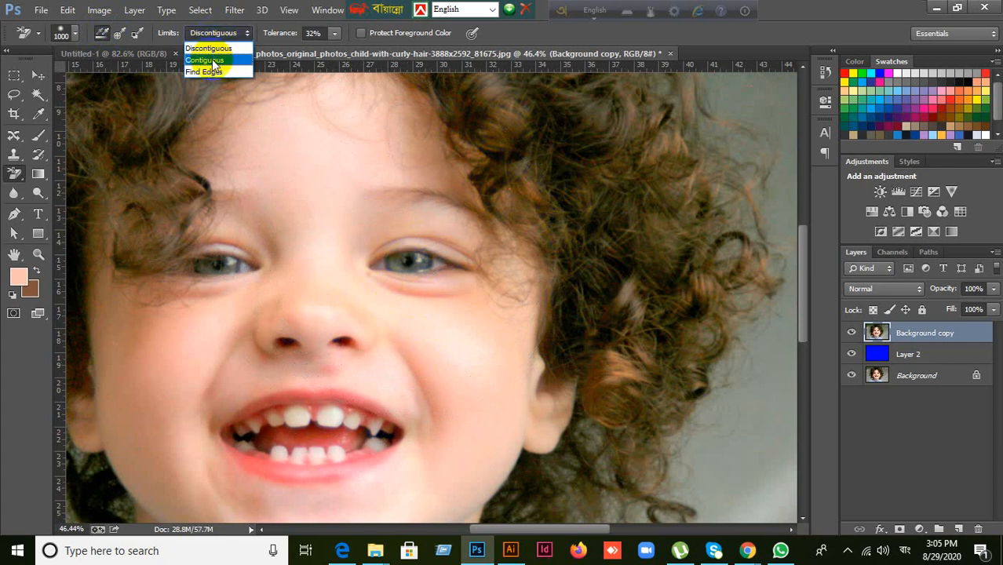
left_click(212, 56)
left_click(440, 272)
left_click(412, 259)
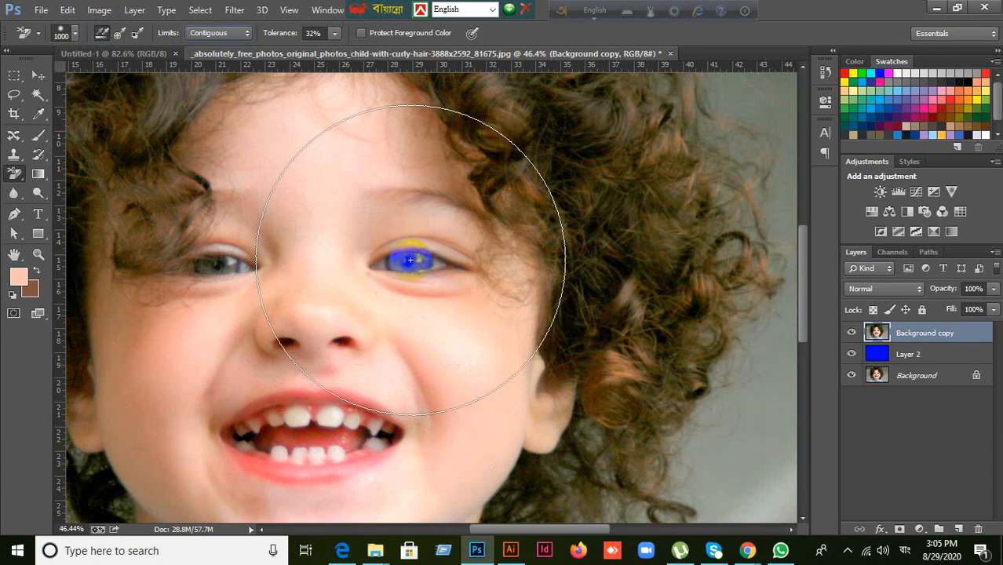
mouse_move(411, 260)
left_mouse_down()
mouse_move(393, 282)
mouse_move(411, 259)
mouse_move(440, 280)
mouse_move(403, 249)
mouse_move(387, 255)
mouse_move(416, 270)
mouse_move(435, 256)
mouse_move(370, 238)
mouse_move(421, 292)
mouse_move(420, 228)
mouse_move(386, 250)
mouse_move(414, 277)
mouse_move(373, 246)
mouse_move(407, 261)
left_mouse_up()
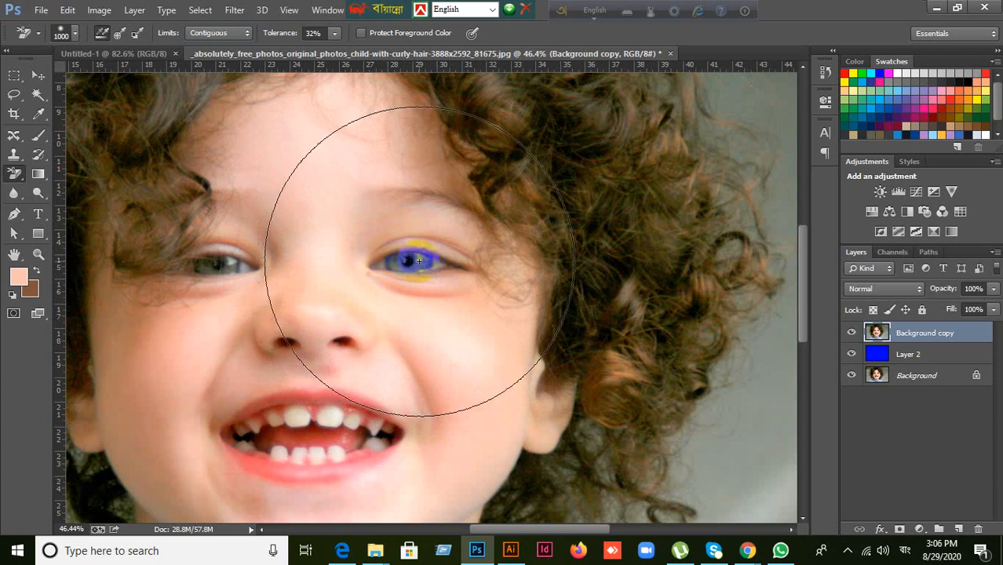
- Switch the Background Eraser's limits to Discontiguous, try erasing beside and inside the eye on the photo's right side, and undo the erasures
left_click(238, 35)
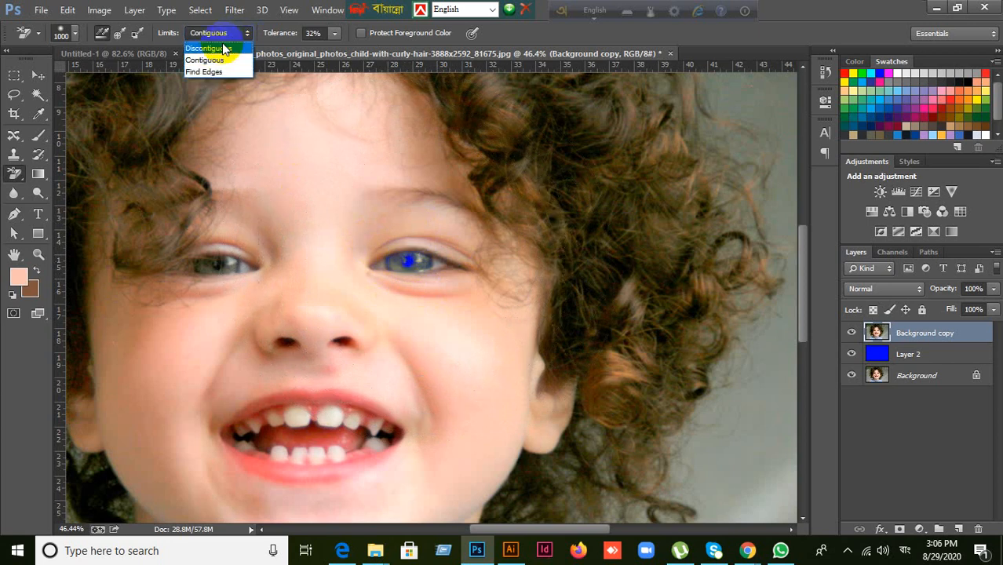
left_click(214, 43)
left_click_drag(485, 267, 469, 277)
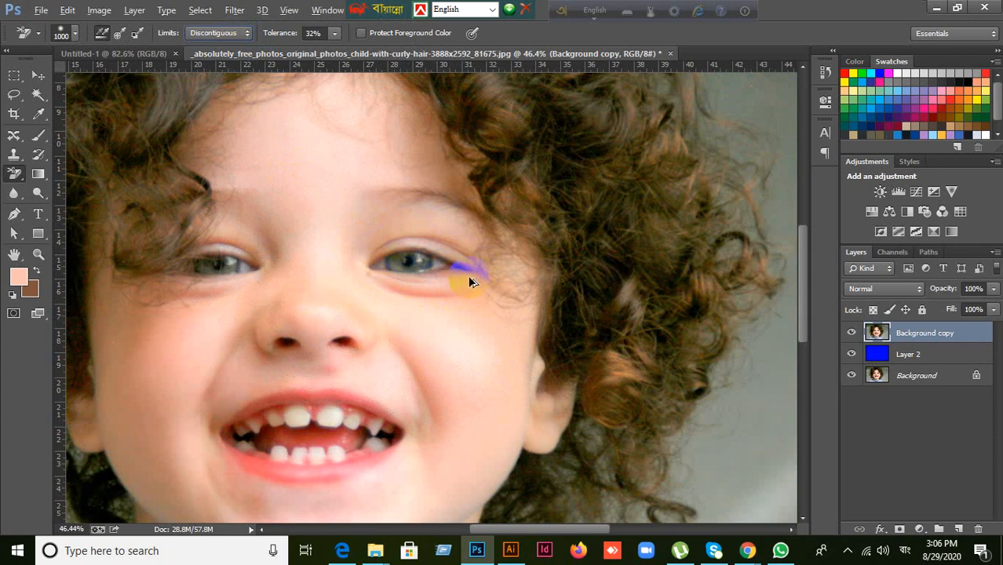
key("ctrl+z")
left_click_drag(431, 262, 406, 260)
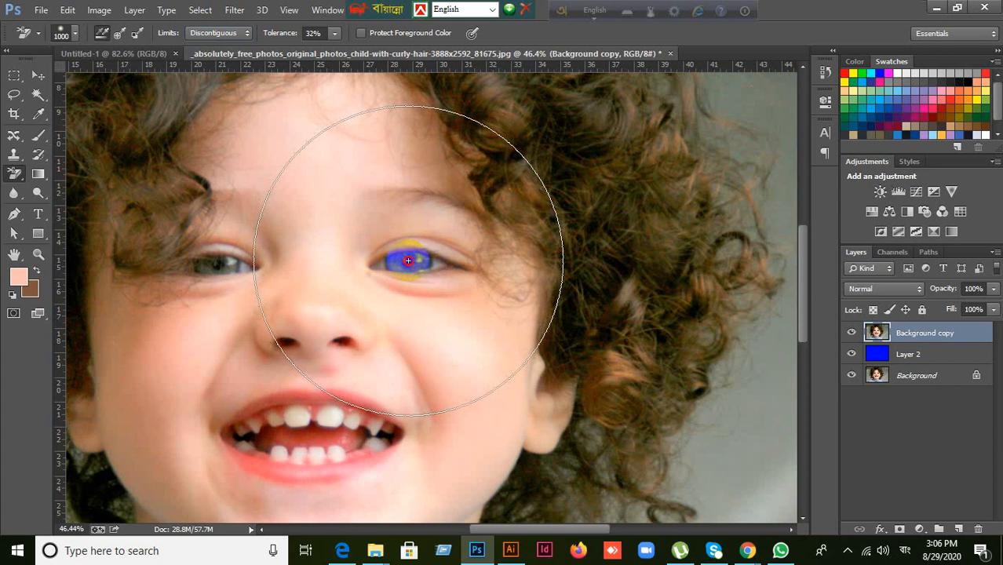
left_click(408, 260)
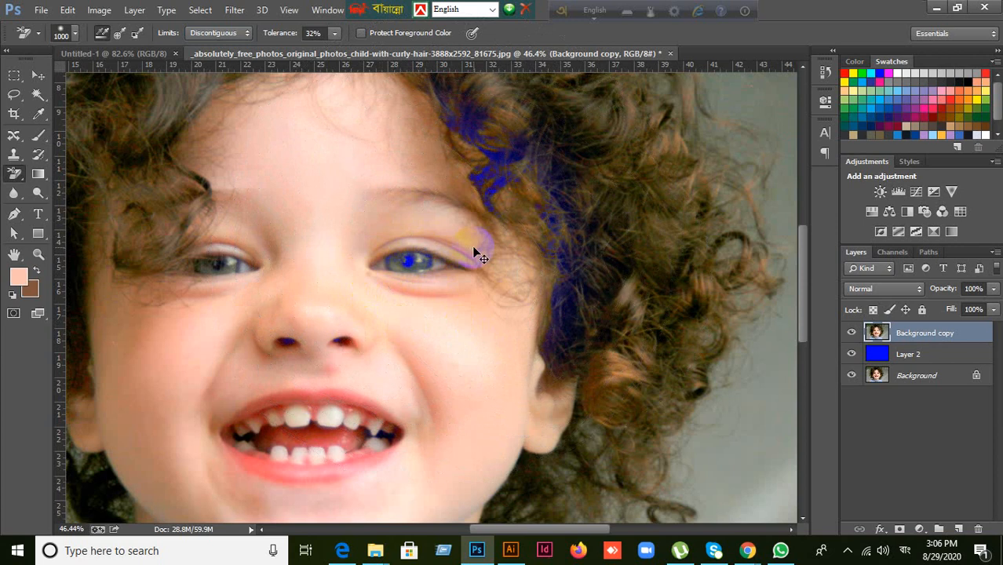
key("ctrl+z")
- Set the limits to Contiguous and try erasing from the pupil and iris of the same eye
left_click(220, 33)
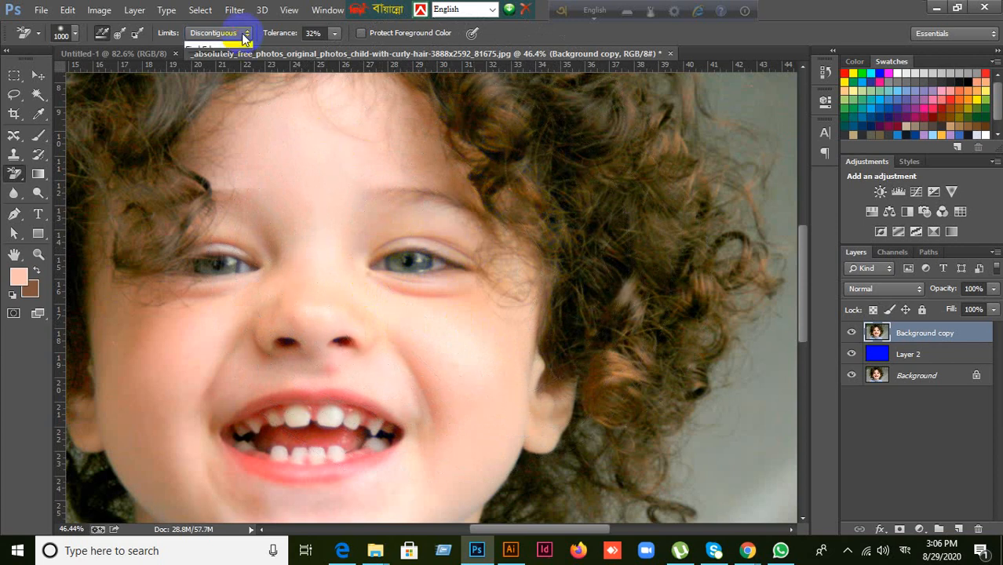
left_click(213, 56)
left_click(410, 271)
left_click(412, 263)
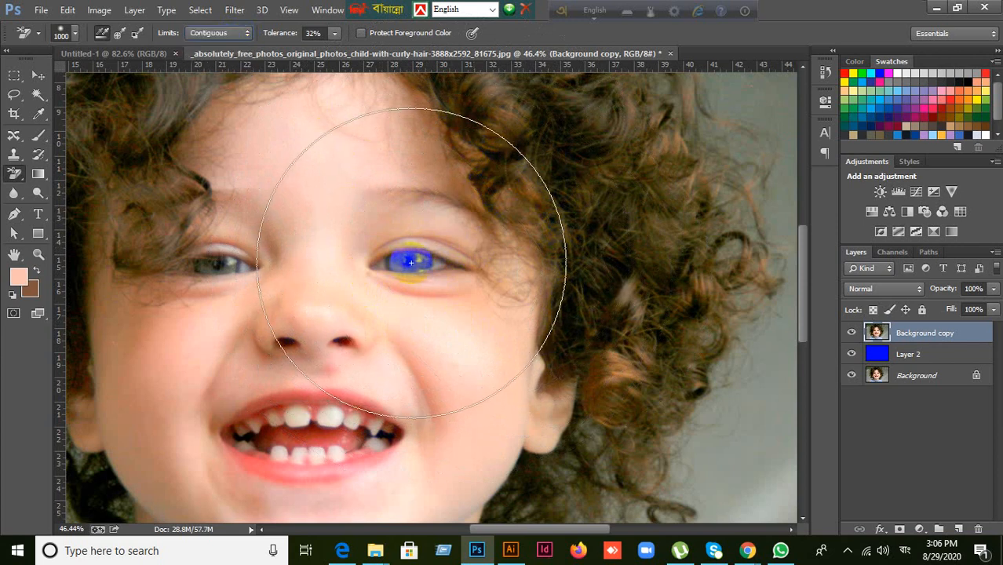
left_click(397, 261)
left_click(415, 257)
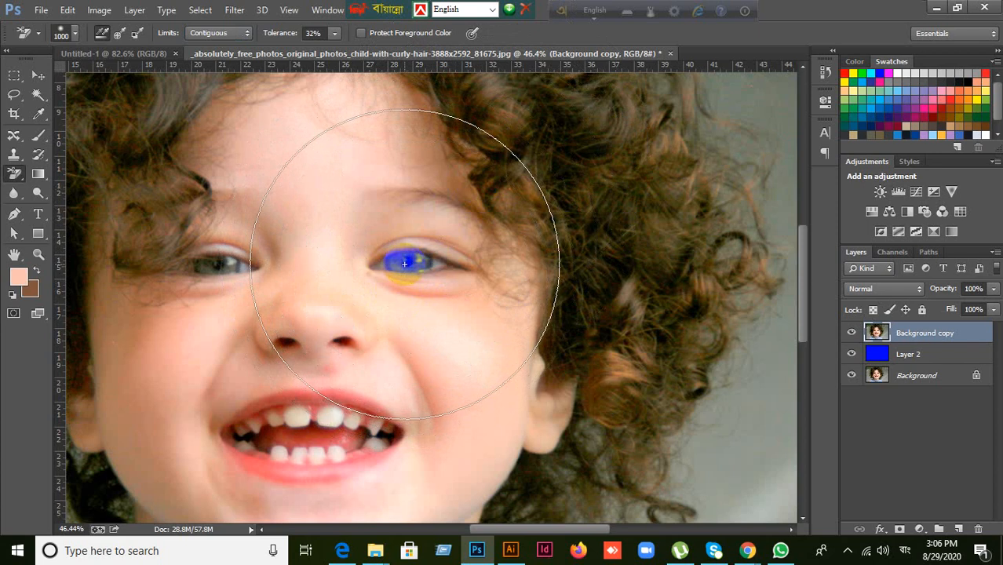
- Set the Background Eraser's limits back to Discontiguous and bring the child's whole head into view
left_click(240, 36)
left_click(224, 48)
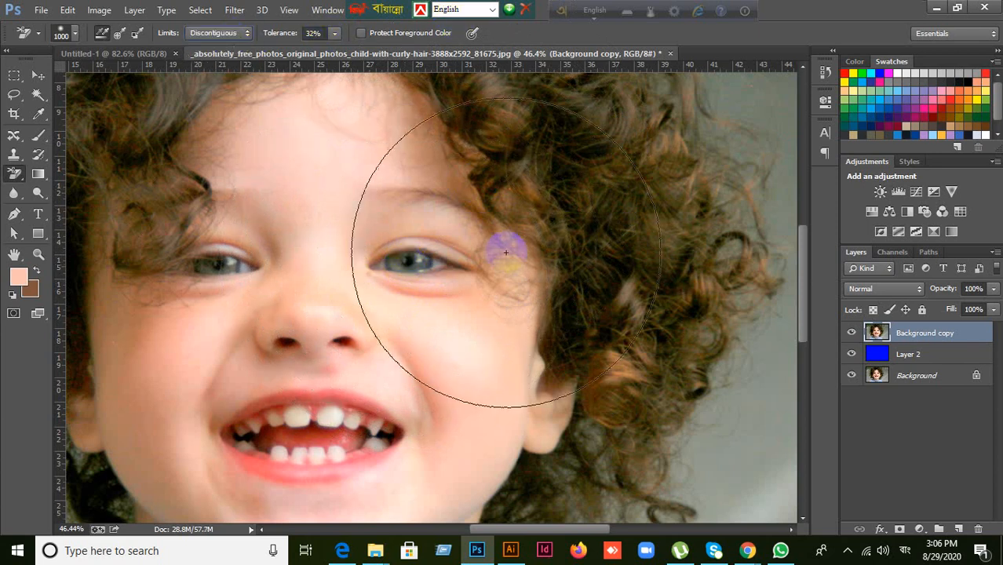
scroll(521, 259, "down", 4)
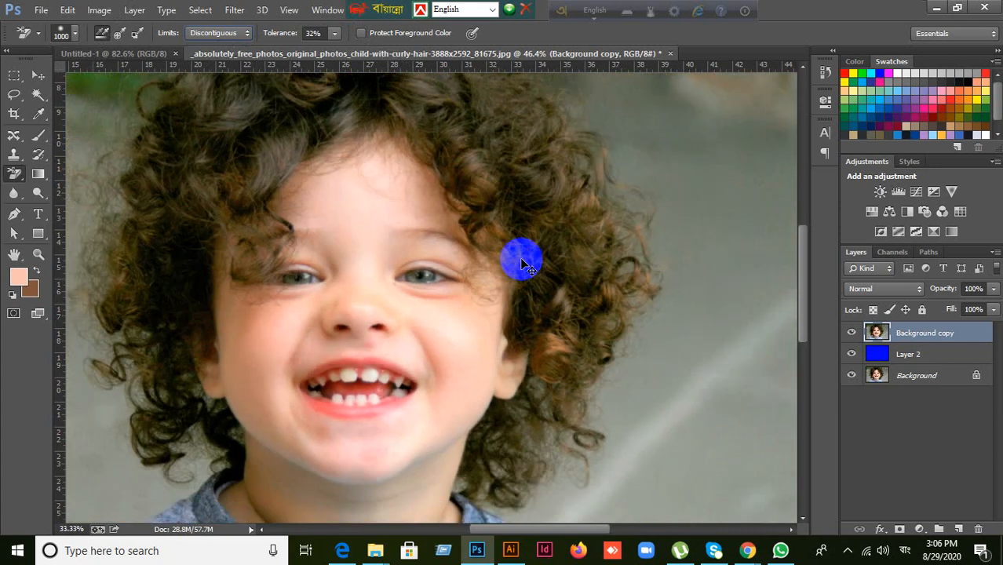
scroll(521, 259, "up", 3)
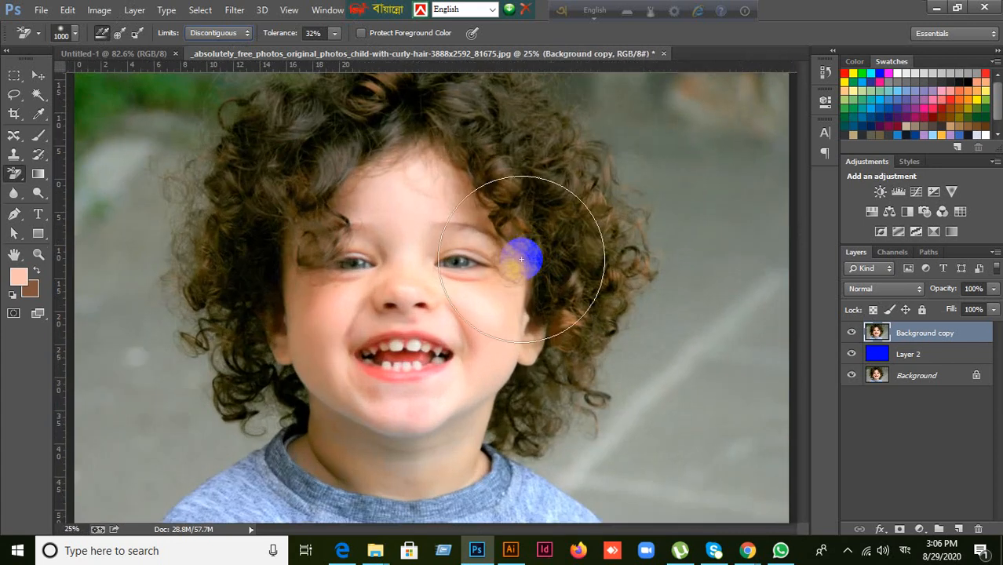
scroll(526, 265, "down", 1)
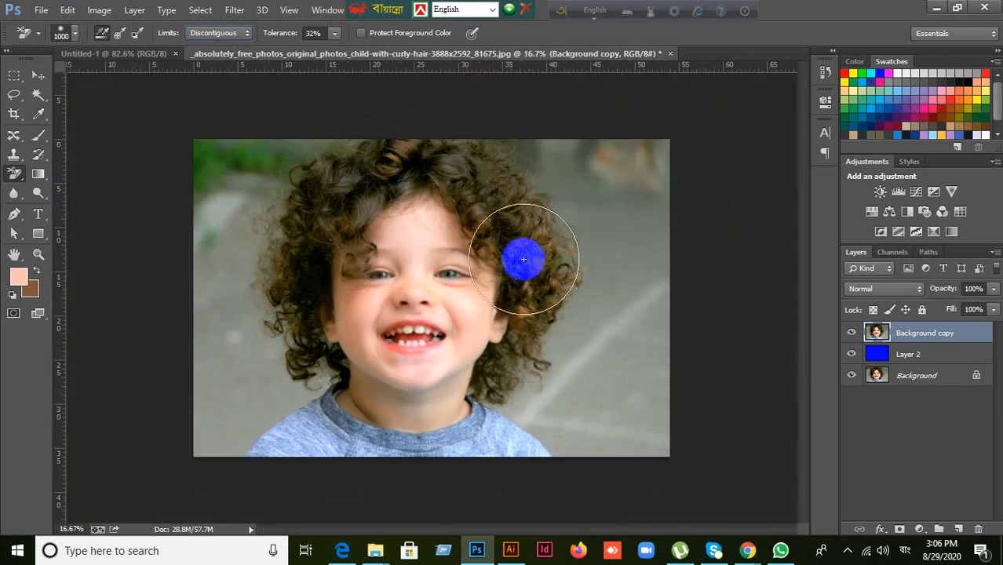
key("alt")
scroll(523, 259, "up", 1)
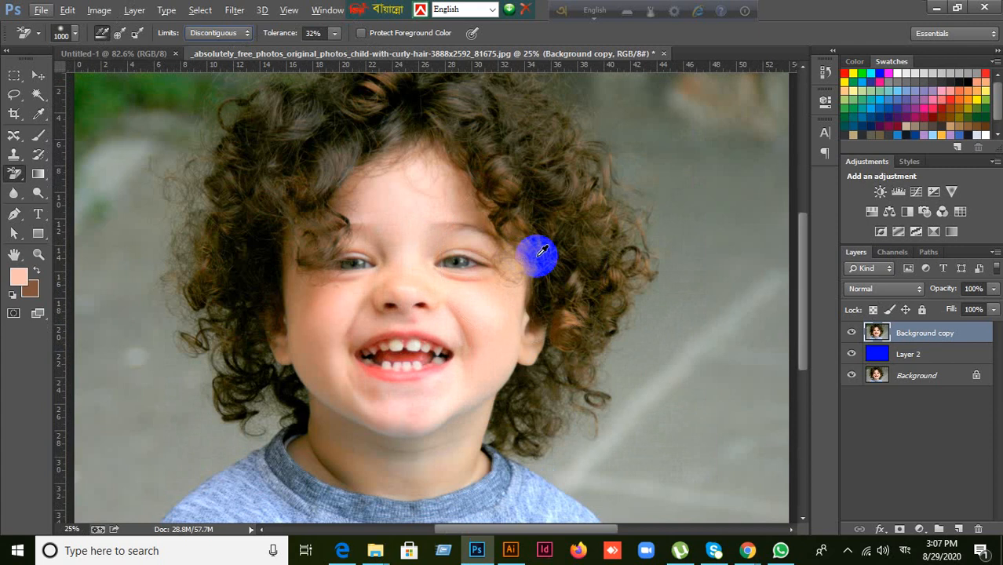
- Reselect the Background Eraser, set its sampling to Once and its tolerance to 10%
left_click(38, 75)
scroll(503, 245, "down", 1)
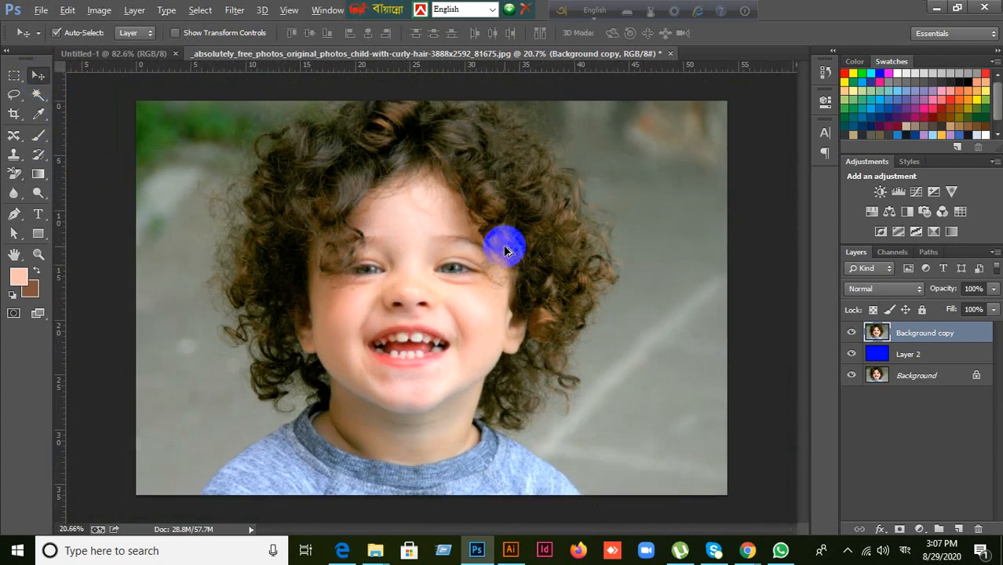
left_click(14, 174)
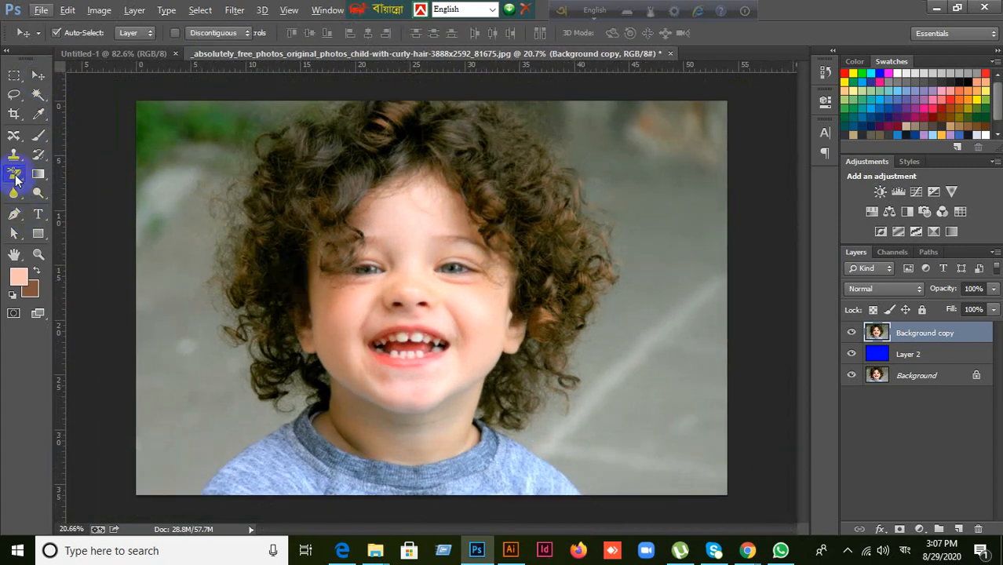
left_click(63, 187)
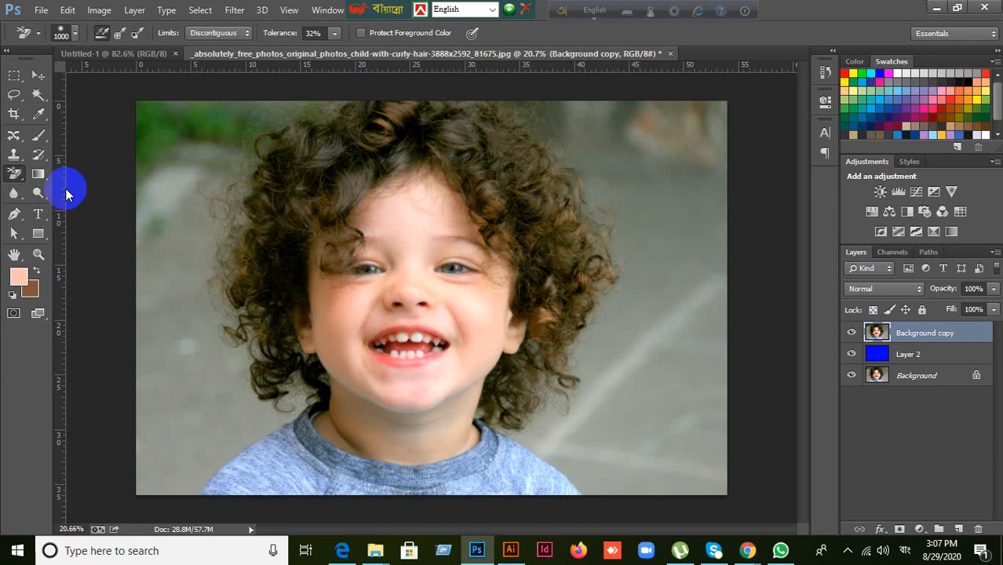
left_click(332, 33)
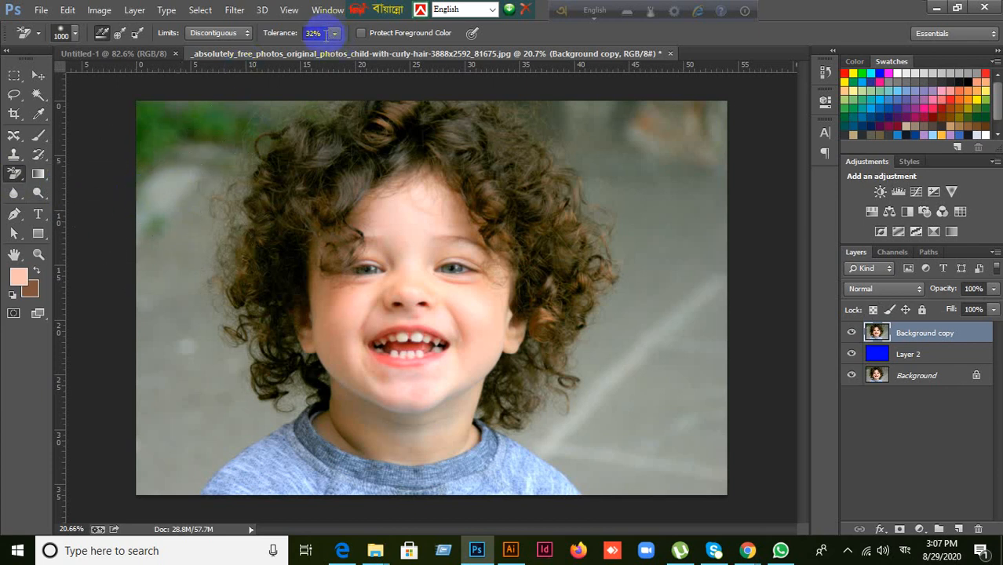
left_click(105, 33)
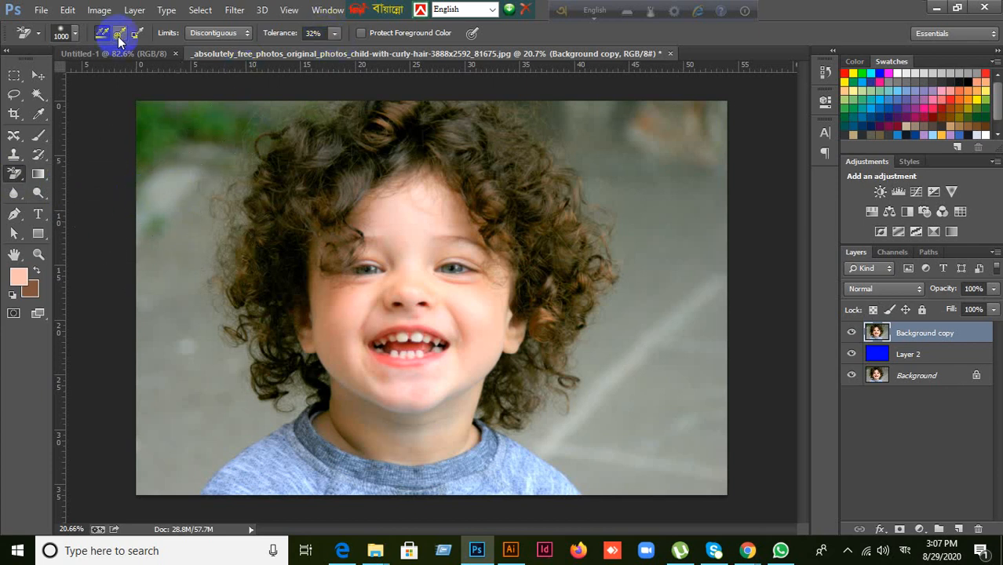
left_click(118, 34)
left_click(316, 34)
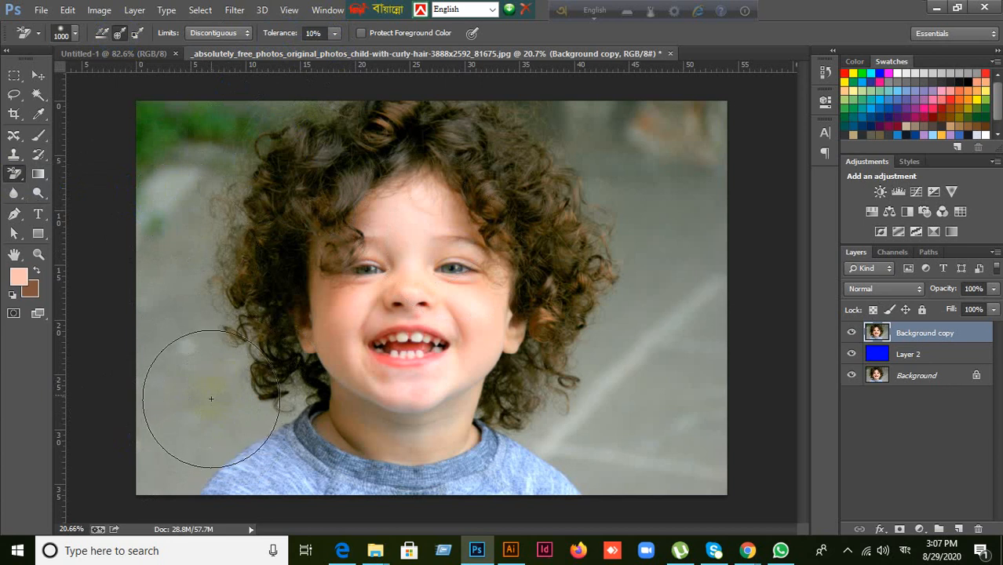
- Activate the Pen tool in Path mode for tracing the shirt's shoulder at the photo's lower left
left_click(38, 76)
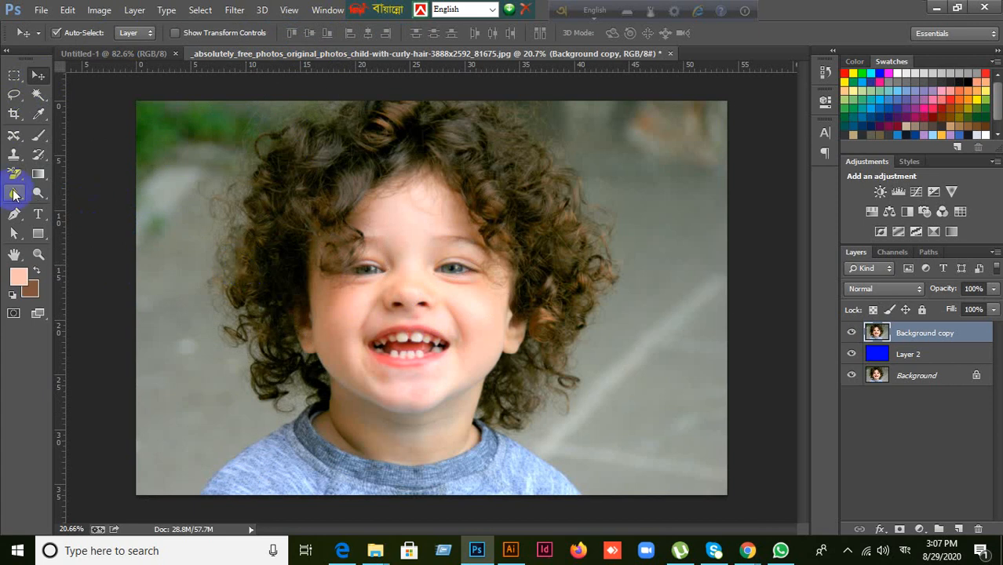
left_click(14, 213)
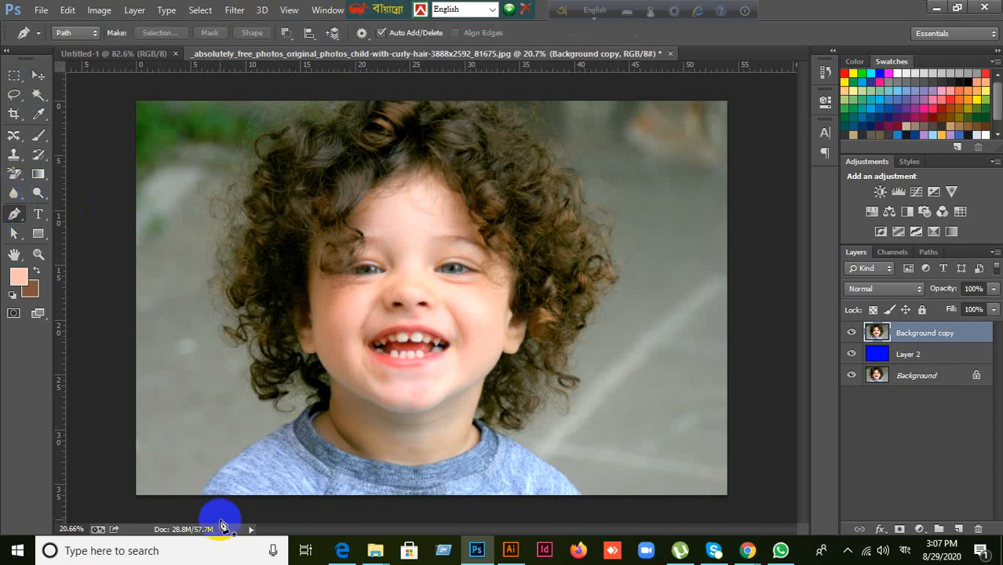
scroll(253, 494, "up", 5)
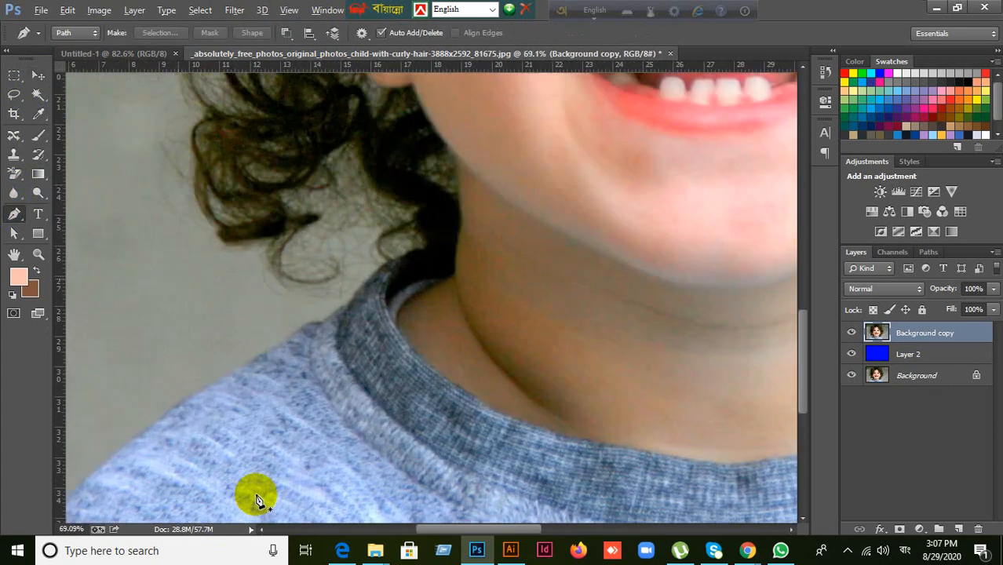
left_click_drag(262, 474, 407, 345)
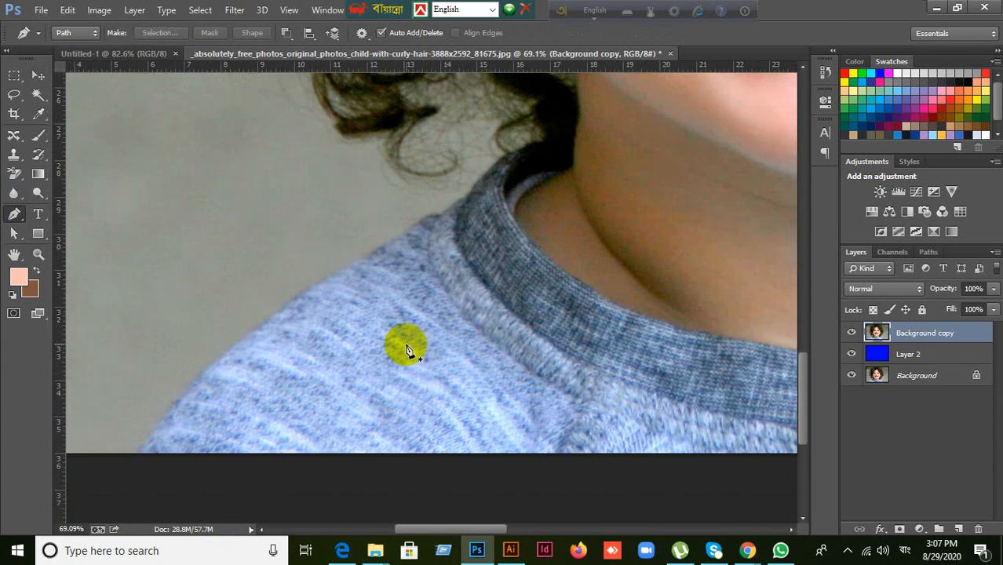
scroll(407, 346, "down", 3)
scroll(300, 373, "up", 2)
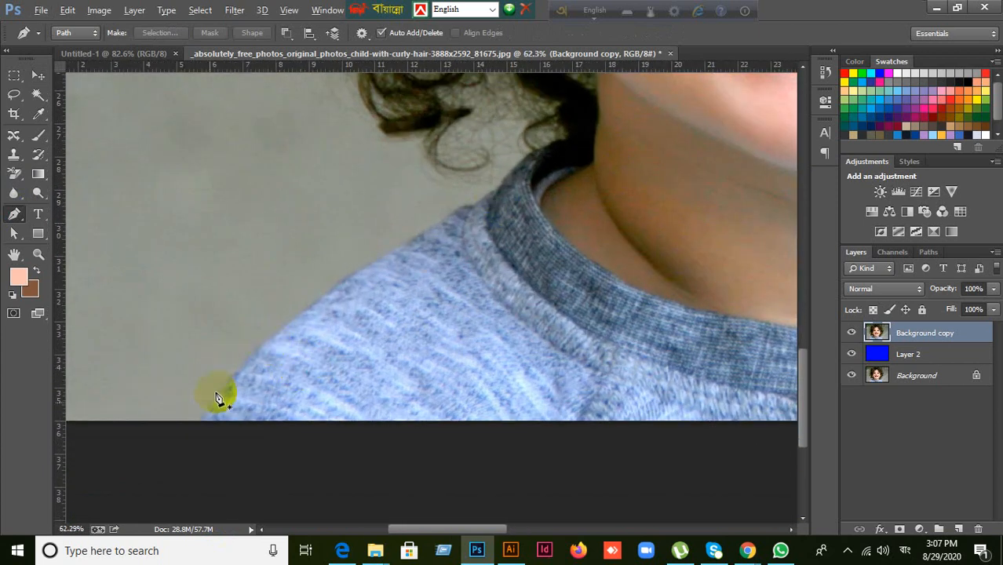
scroll(215, 409, "up", 4)
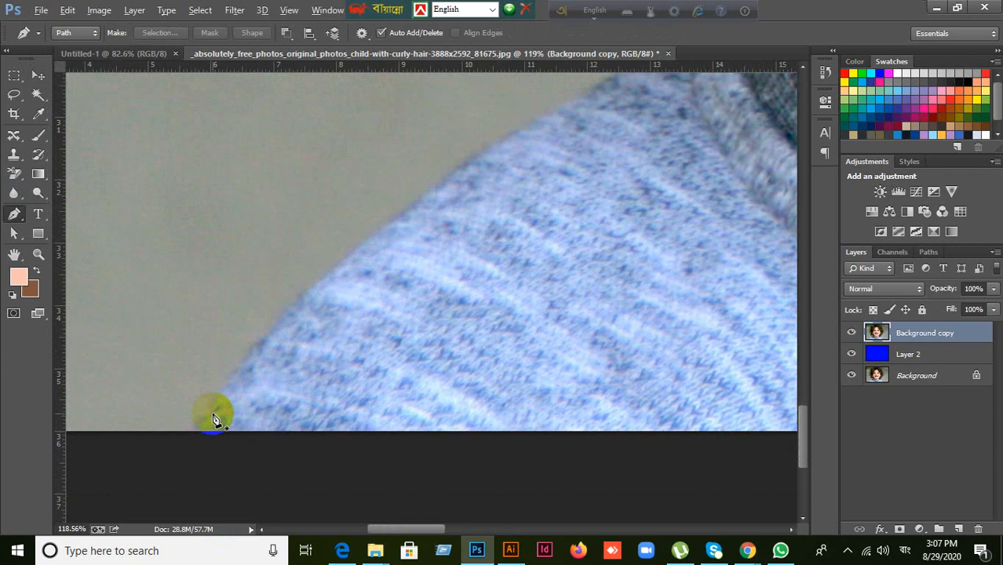
scroll(302, 361, "up", 3)
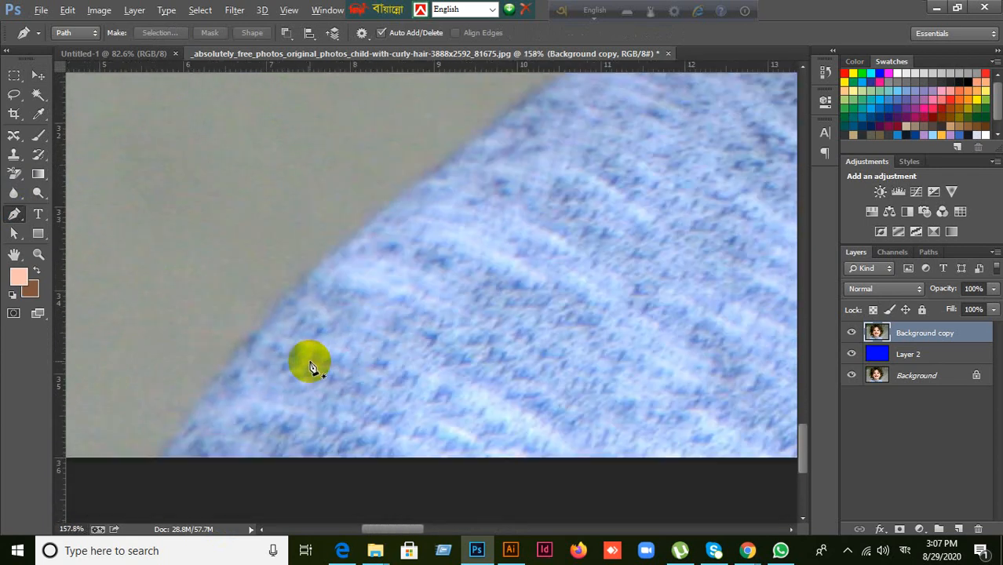
scroll(310, 365, "down", 2)
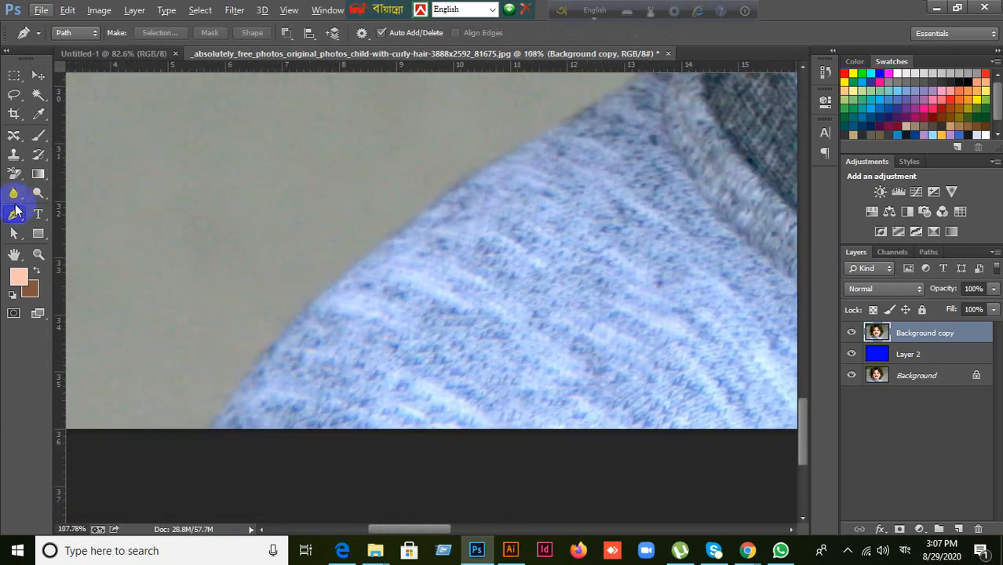
right_click(12, 220)
left_click(74, 210)
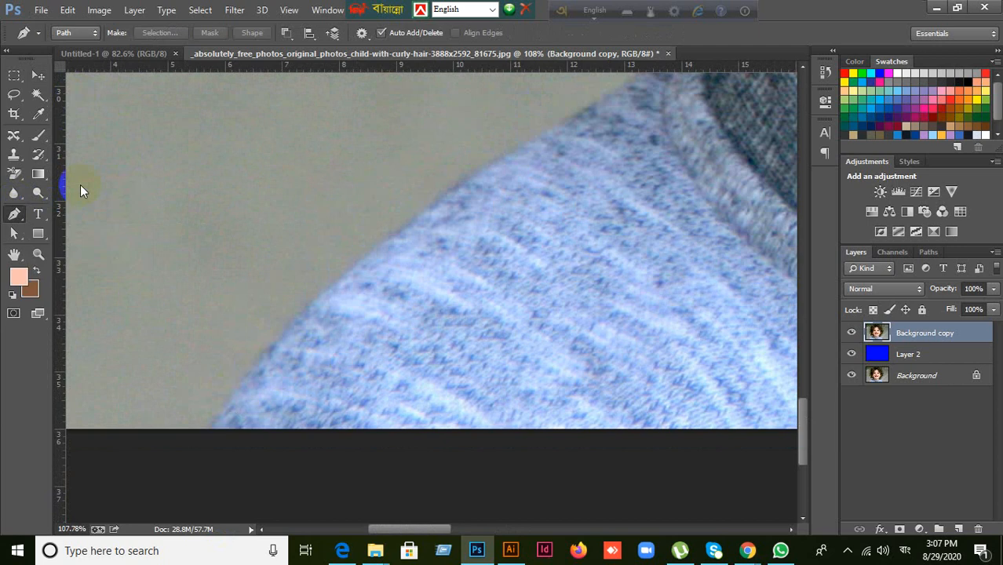
left_click(67, 36)
left_click(69, 56)
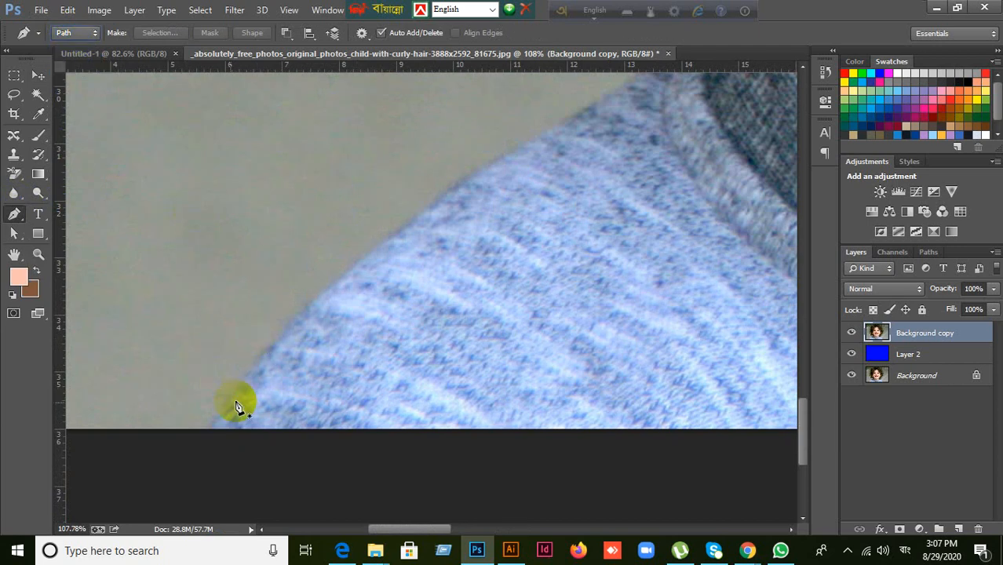
- Trace a curved path along the shirt's outer shoulder edge, starting at the photo's lower border and redoing the first curve segment
left_click(218, 443)
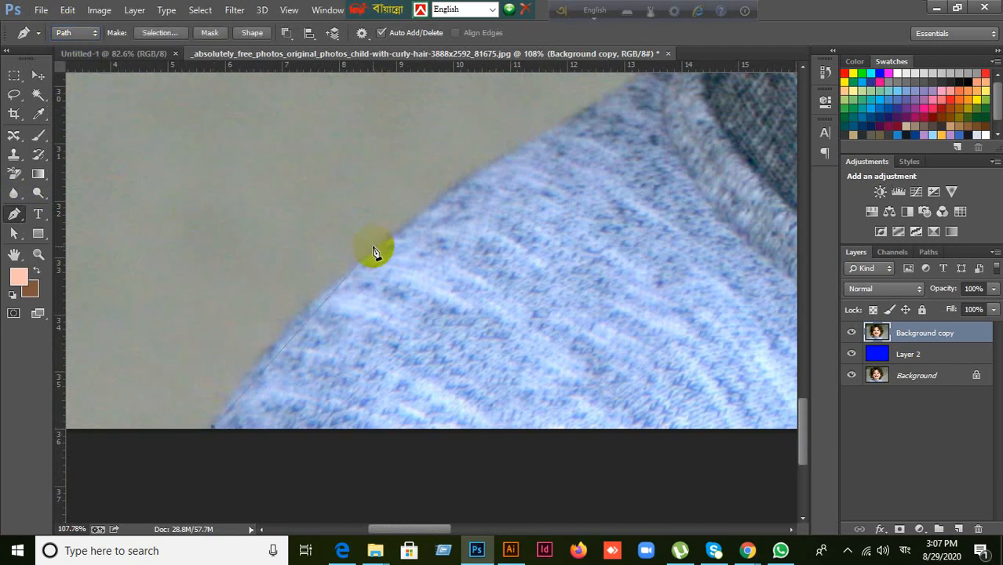
left_click(404, 236)
left_click_drag(405, 233, 457, 180)
key("ctrl+z")
left_click(363, 260)
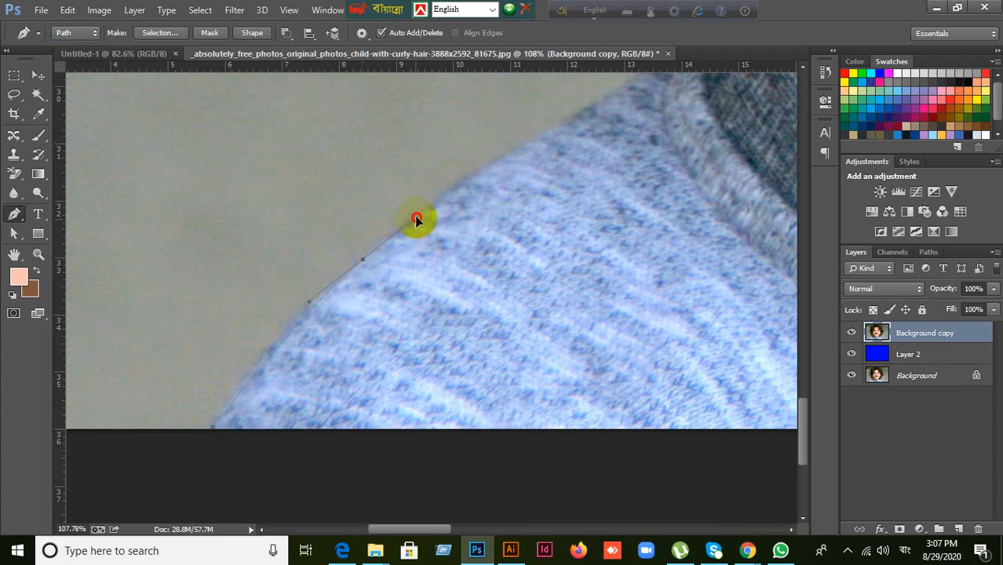
left_click_drag(420, 216, 438, 204)
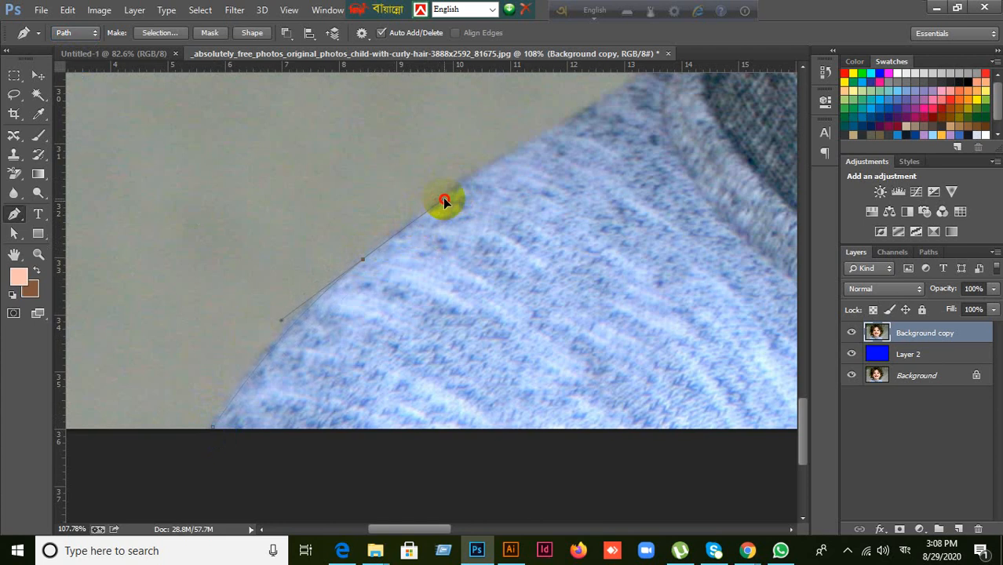
left_click(445, 197)
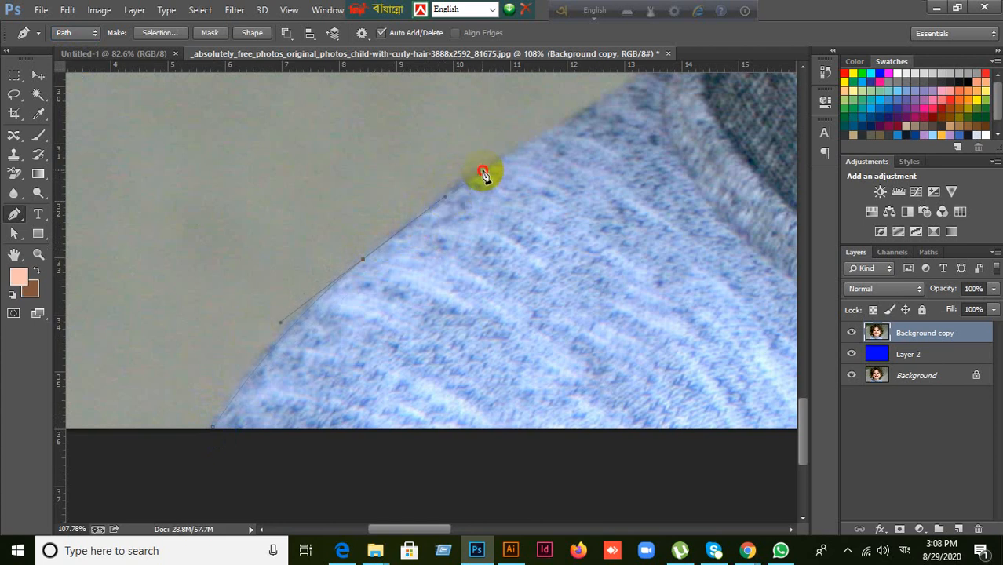
left_click_drag(483, 173, 495, 157)
left_click(551, 132)
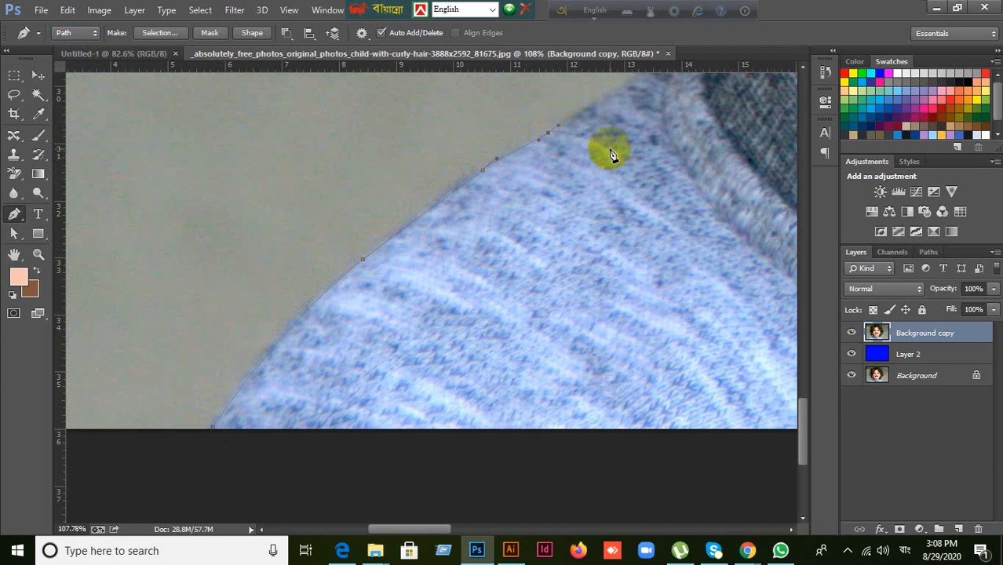
- Continue the path along the shoulder to the collar and curve it loosely around the lower curls on the photo's left side
left_click_drag(593, 157, 433, 338)
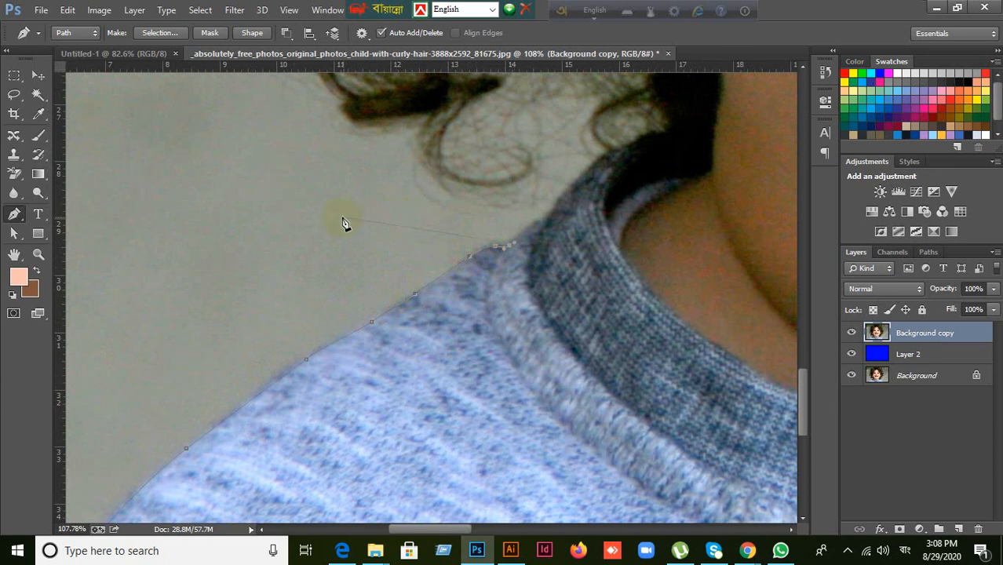
left_click_drag(310, 200, 343, 338)
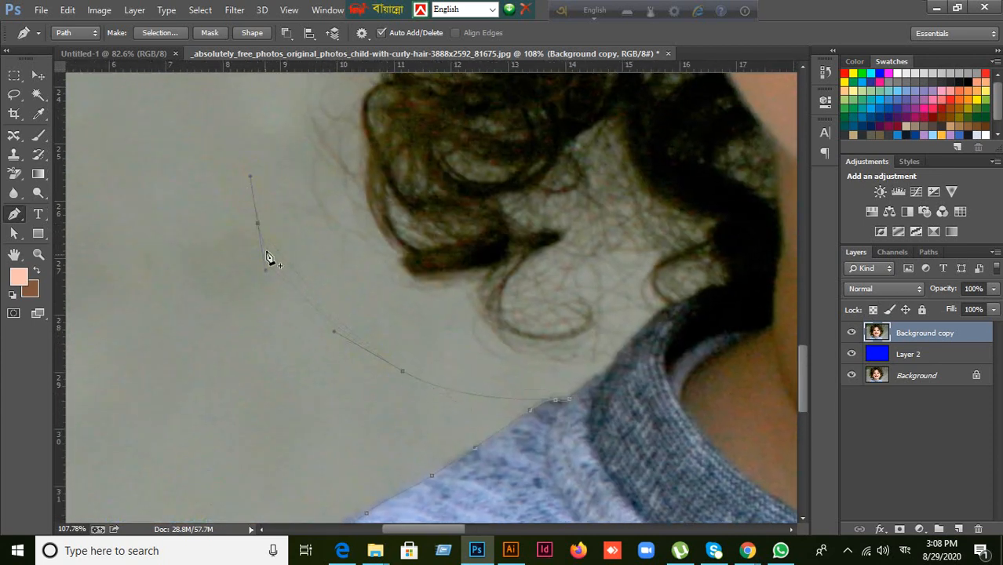
left_click_drag(266, 250, 278, 405)
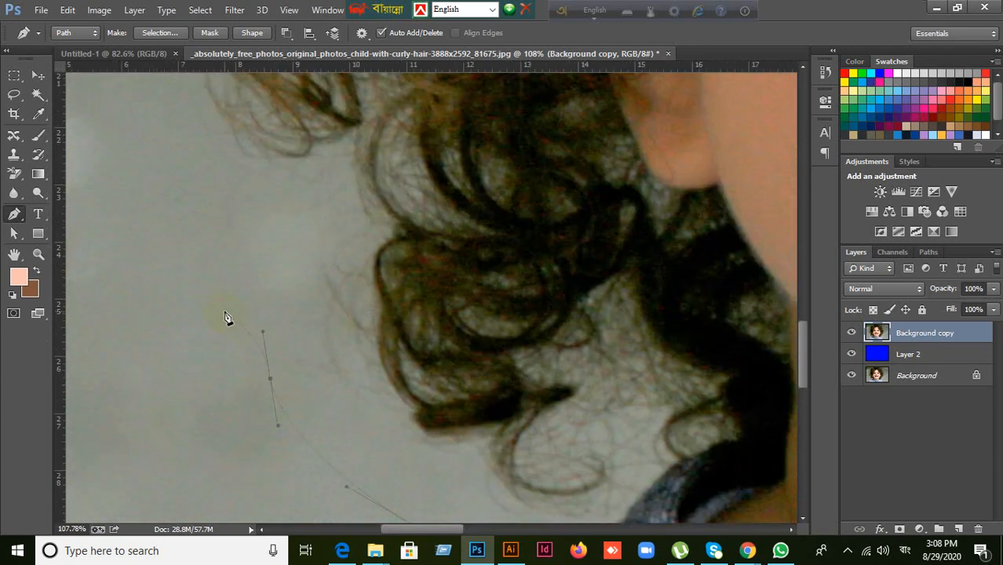
left_click_drag(160, 185, 213, 351)
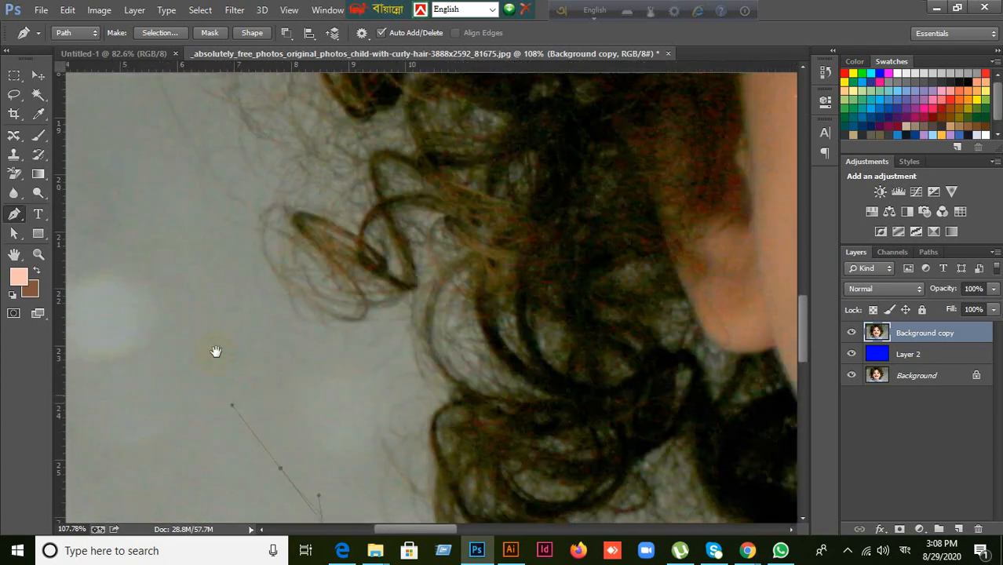
scroll(159, 190, "down", 2)
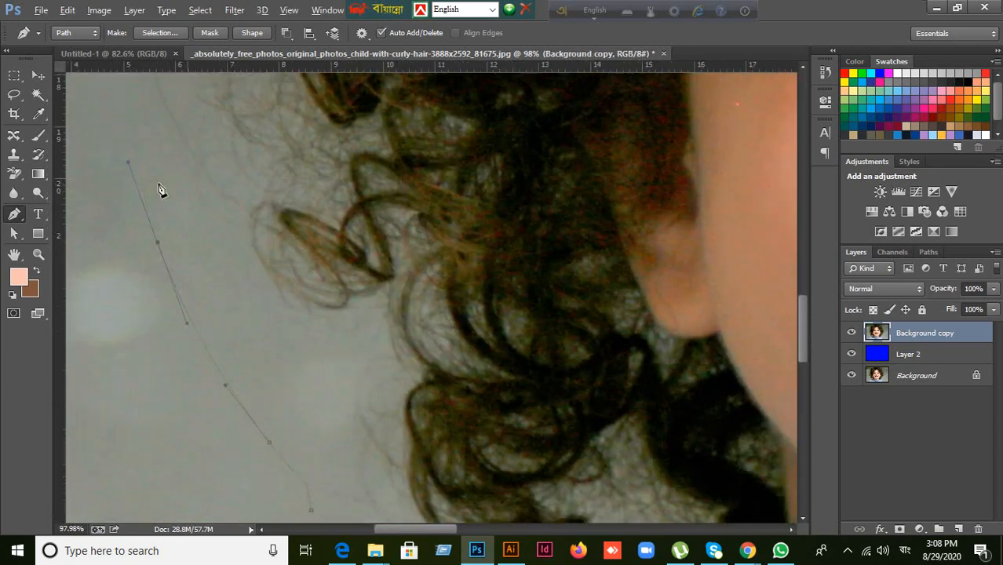
- Extend the path up the photo's left side, keeping it well outside the loose outer strands of hair
left_click_drag(228, 193, 362, 443)
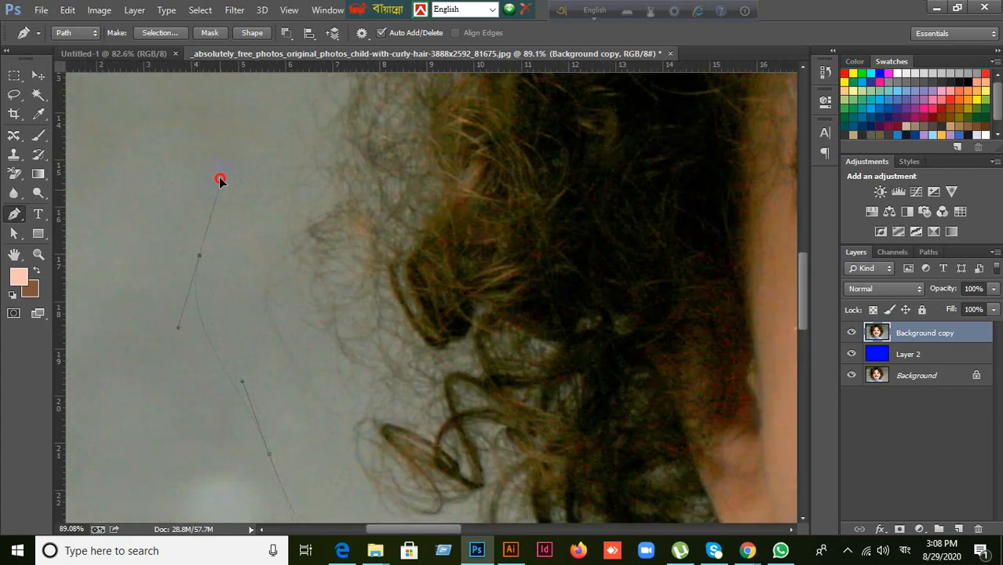
left_click_drag(392, 179, 365, 406)
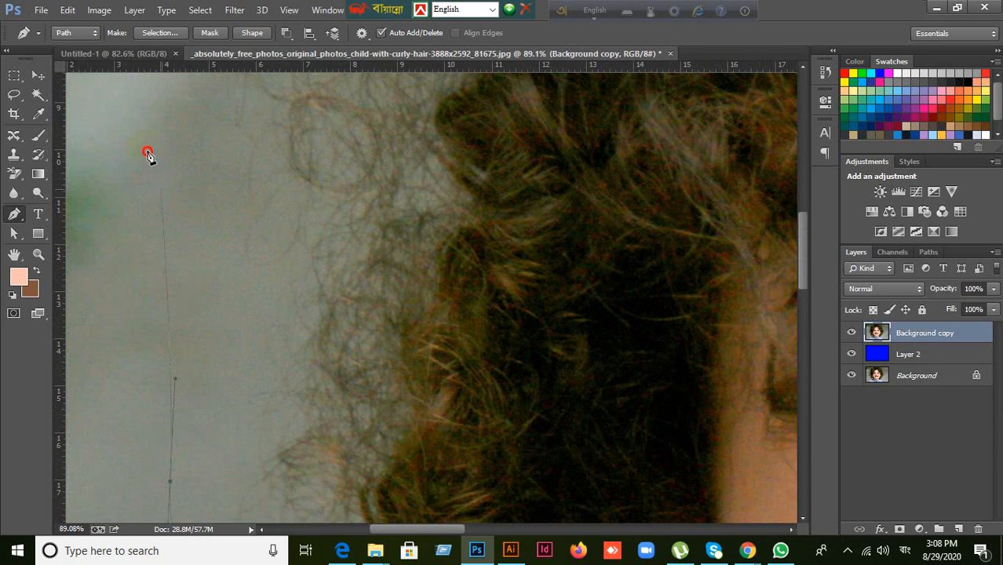
left_click_drag(326, 154, 383, 392)
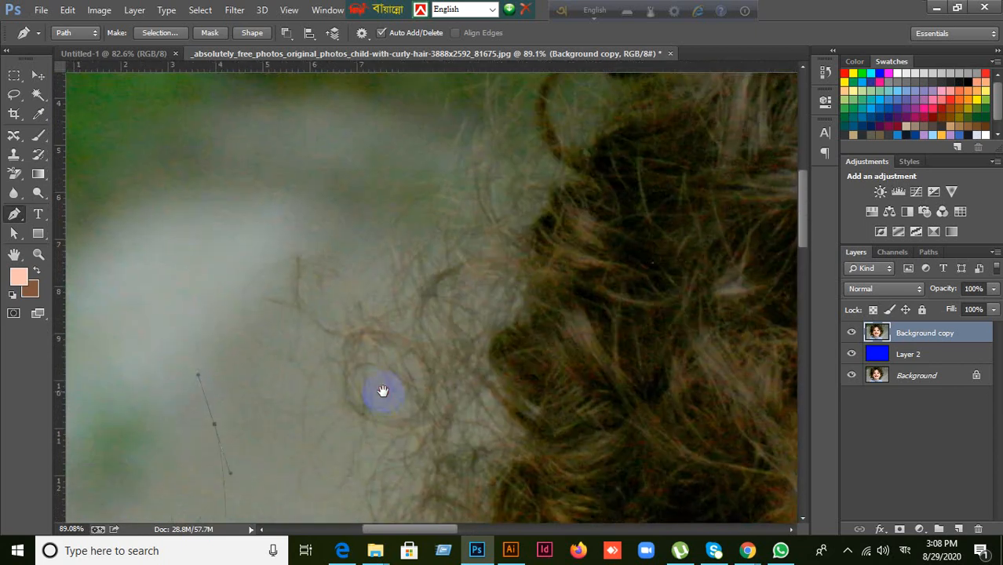
left_click_drag(238, 154, 239, 153)
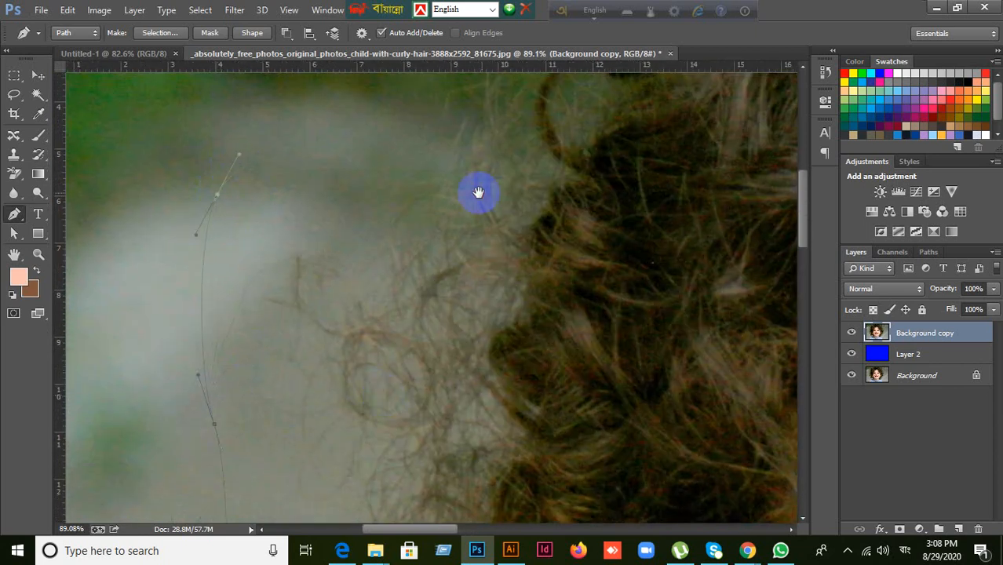
- Curve the path around the upper-left hair and bring it just above the photo's upper border
left_click_drag(488, 194, 426, 346)
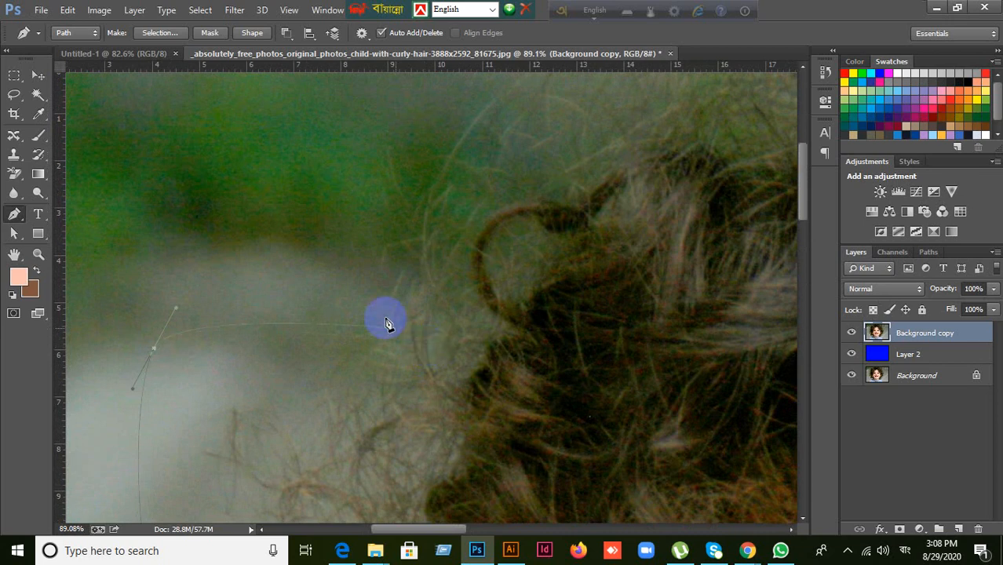
left_click(330, 241)
left_click_drag(331, 240, 357, 213)
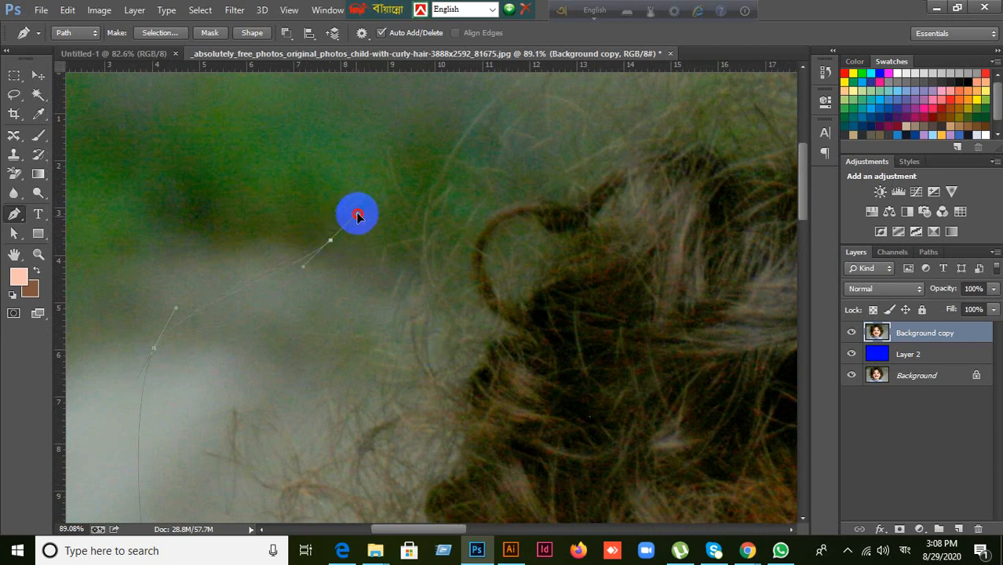
left_click_drag(377, 167, 390, 136)
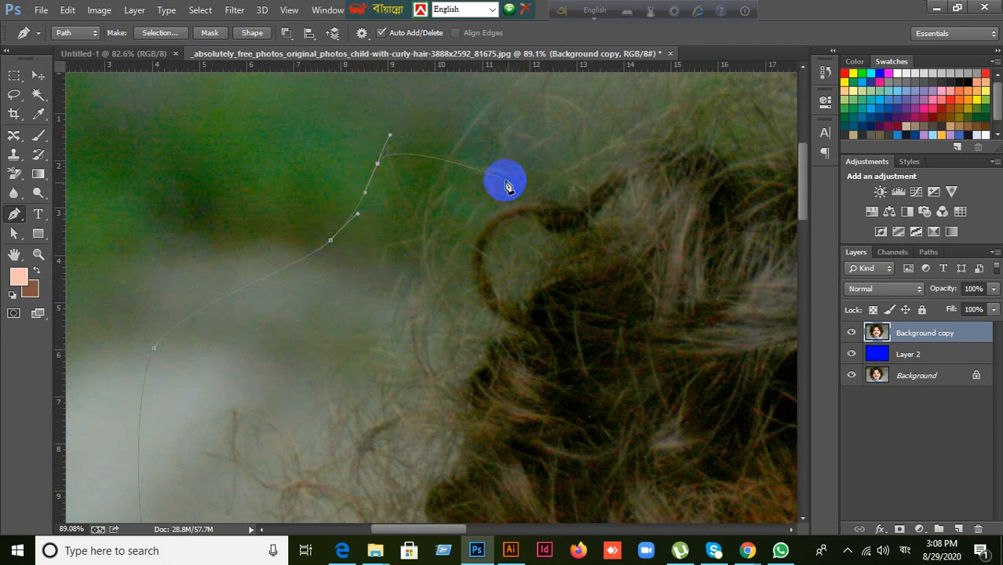
left_click_drag(580, 179, 486, 320)
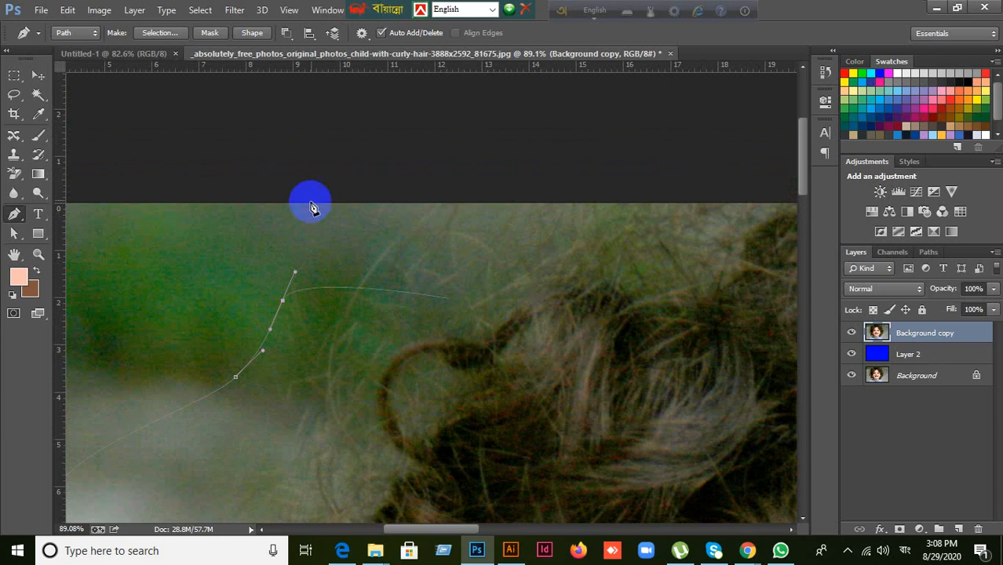
left_click_drag(600, 268, 354, 263)
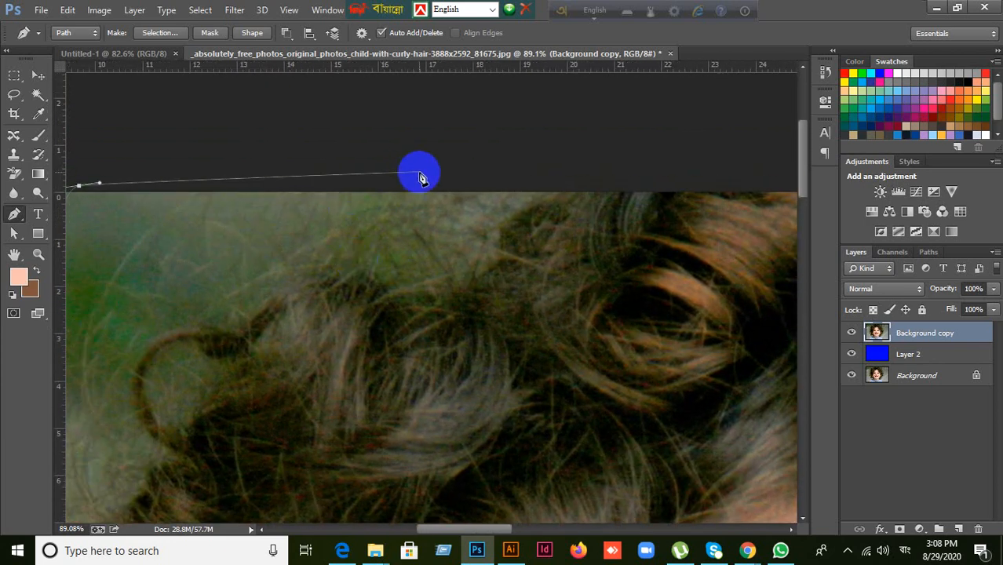
- Run the path just above the photo's upper border, across the full width of the hair
left_click_drag(423, 173, 498, 181)
left_click_drag(567, 262, 275, 241)
scroll(363, 269, "down", 2)
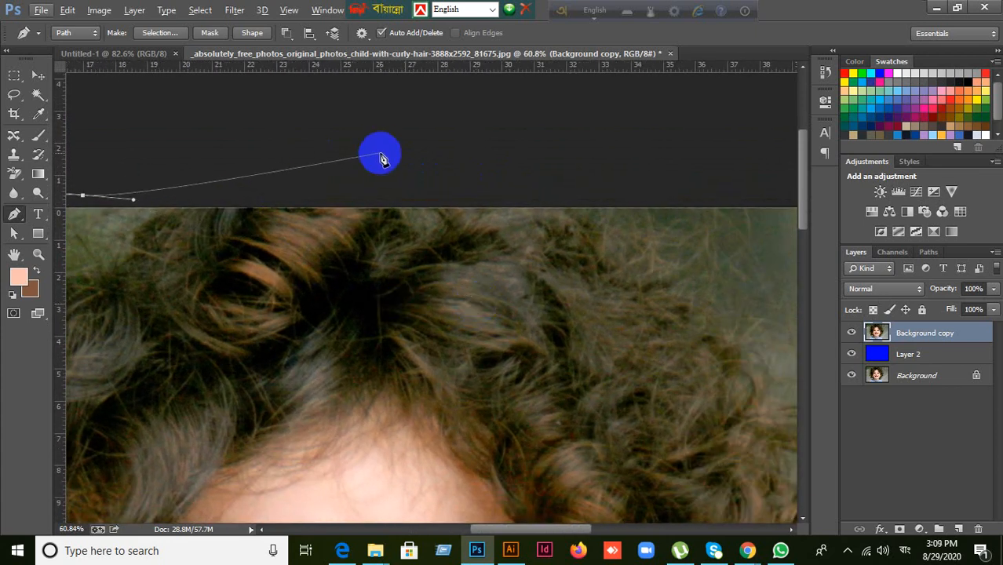
left_click_drag(381, 185, 501, 196)
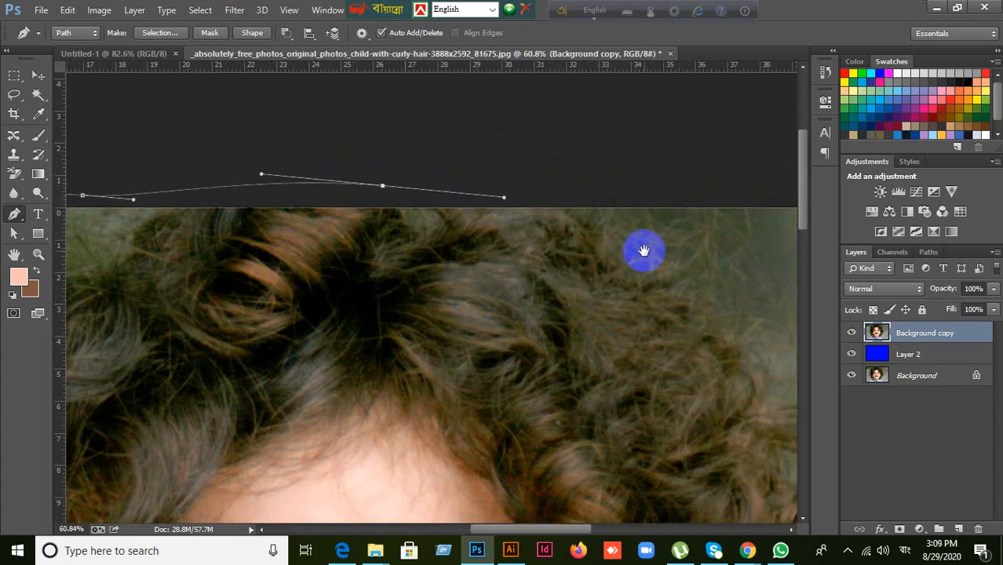
left_click_drag(645, 251, 442, 268)
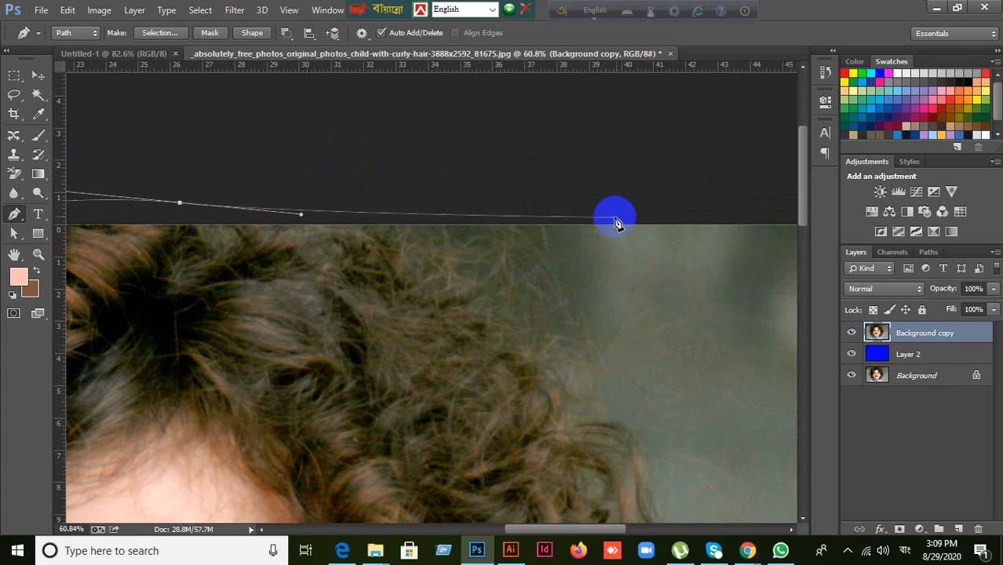
left_click_drag(656, 205, 704, 217)
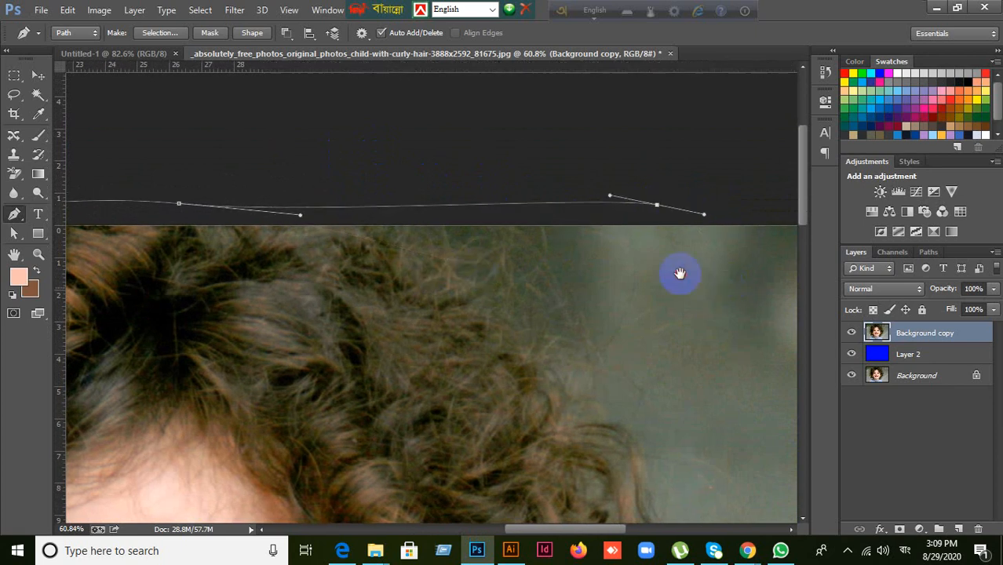
- Curve the path back into the photo and down its right side, loosely outside the curls
left_click_drag(678, 273, 554, 180)
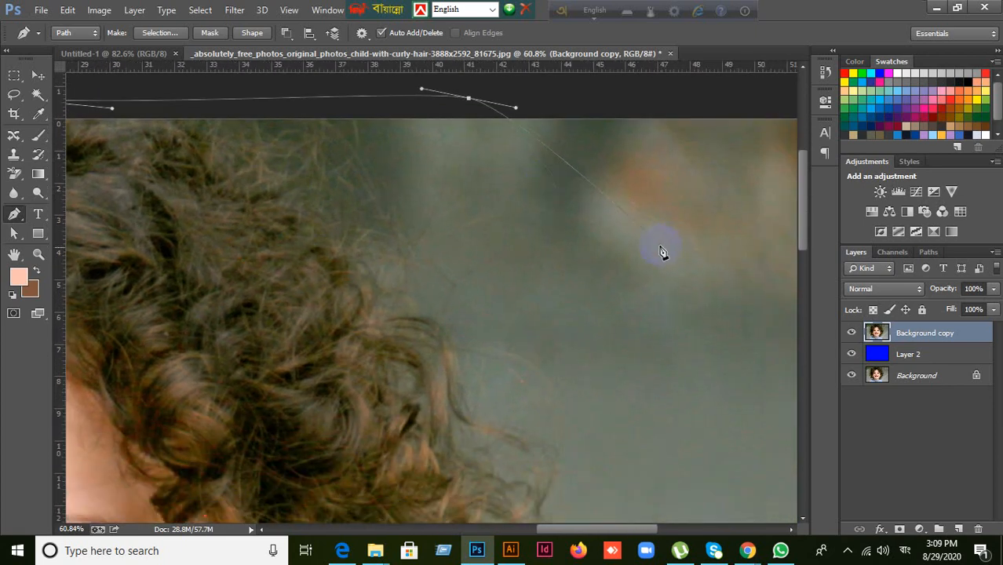
left_click_drag(621, 251, 629, 318)
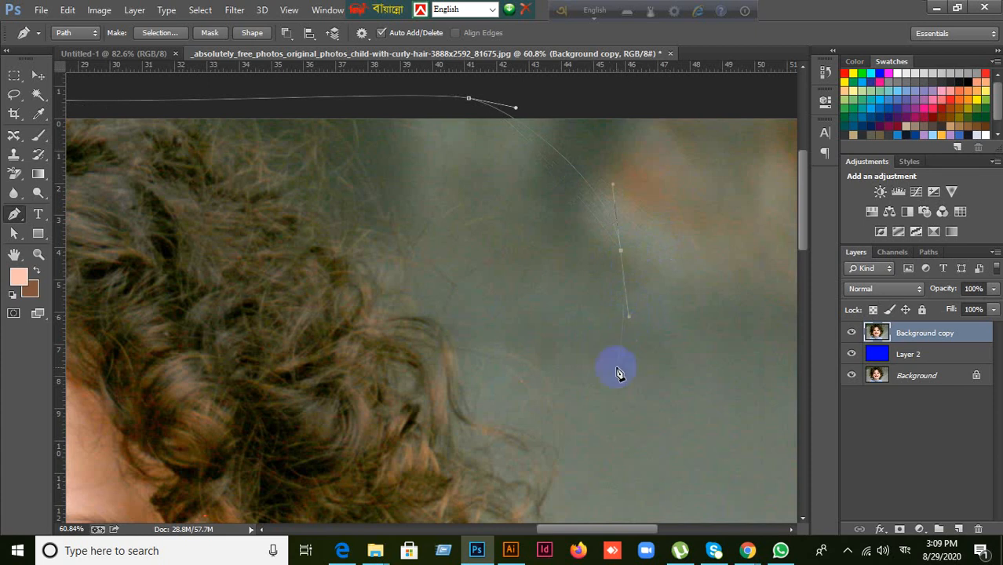
left_click_drag(608, 381, 645, 205)
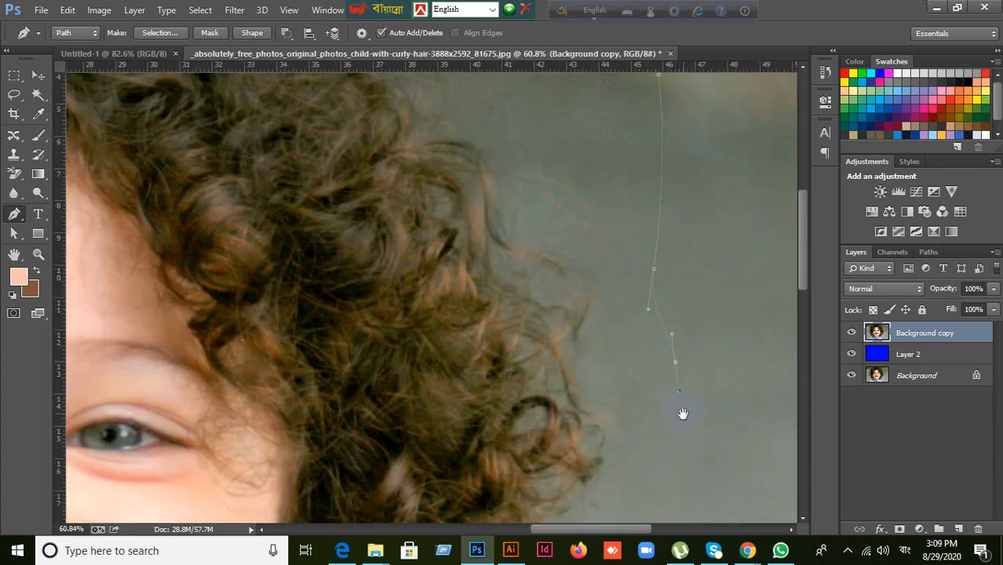
left_click_drag(682, 414, 687, 198)
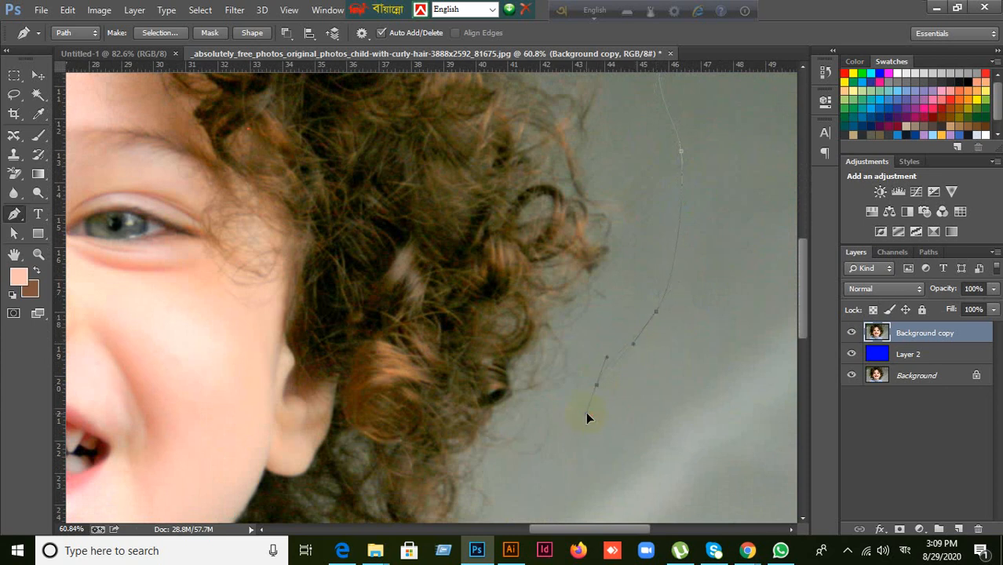
left_click_drag(612, 415, 658, 220)
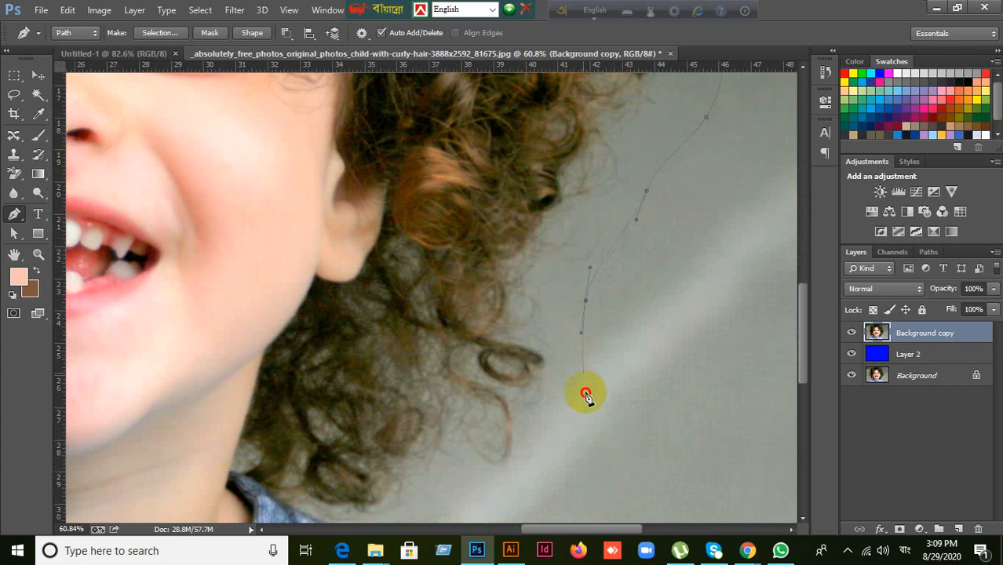
- Bring the path around the lowest curls on the photo's right side and end it with an anchor beside the shirt collar
left_click_drag(585, 393, 654, 211)
left_click_drag(577, 293, 557, 310)
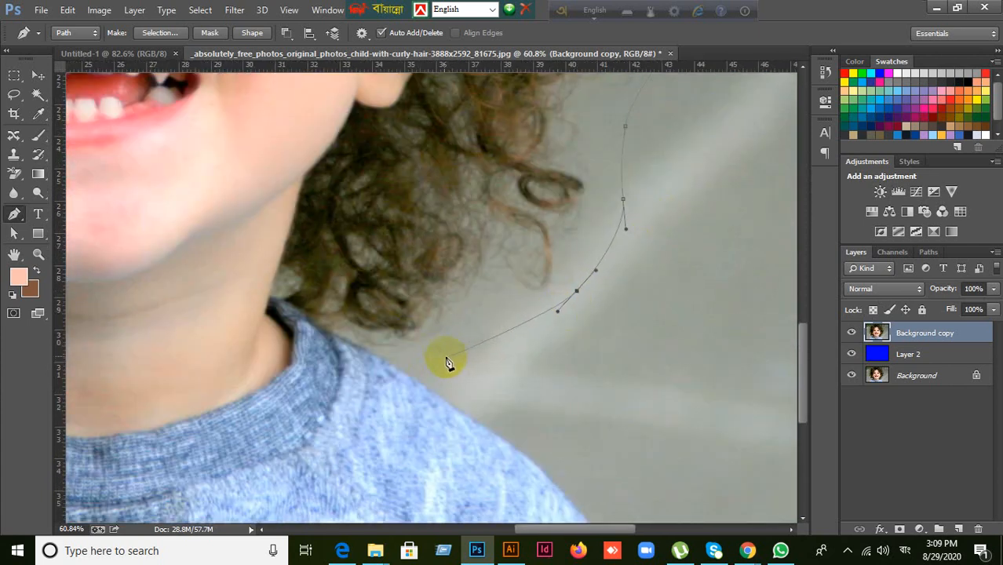
left_click_drag(466, 367, 452, 367)
left_click(366, 353)
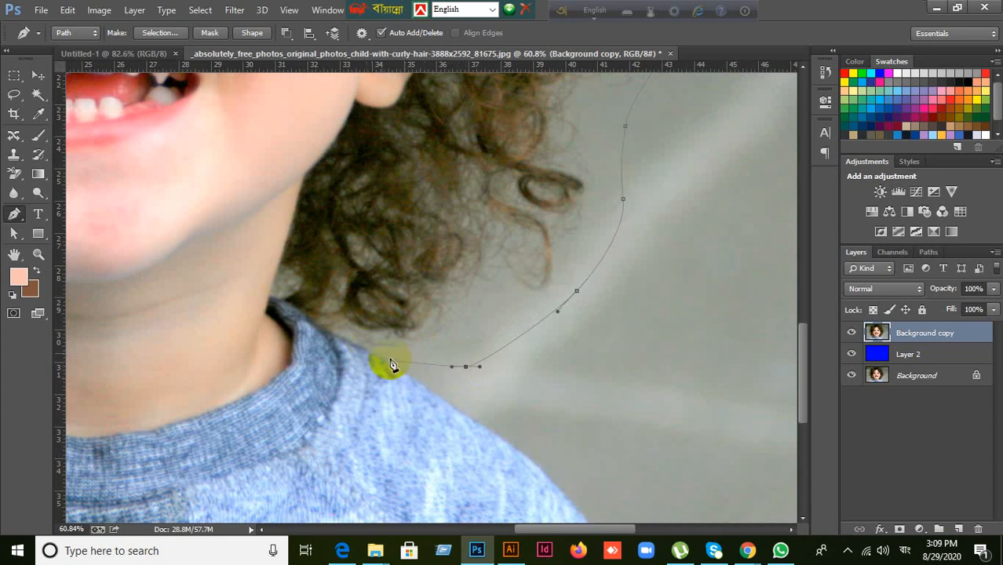
left_click(364, 352)
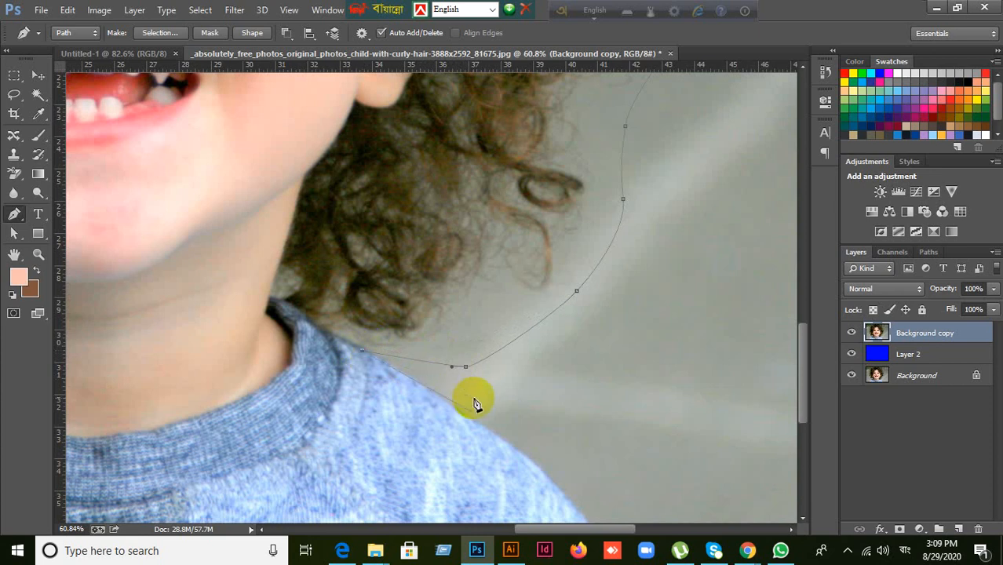
- Trace the right shoulder's outer edge down to the photo's lower border, undoing and redrawing the first curve segment
left_click_drag(441, 401, 469, 422)
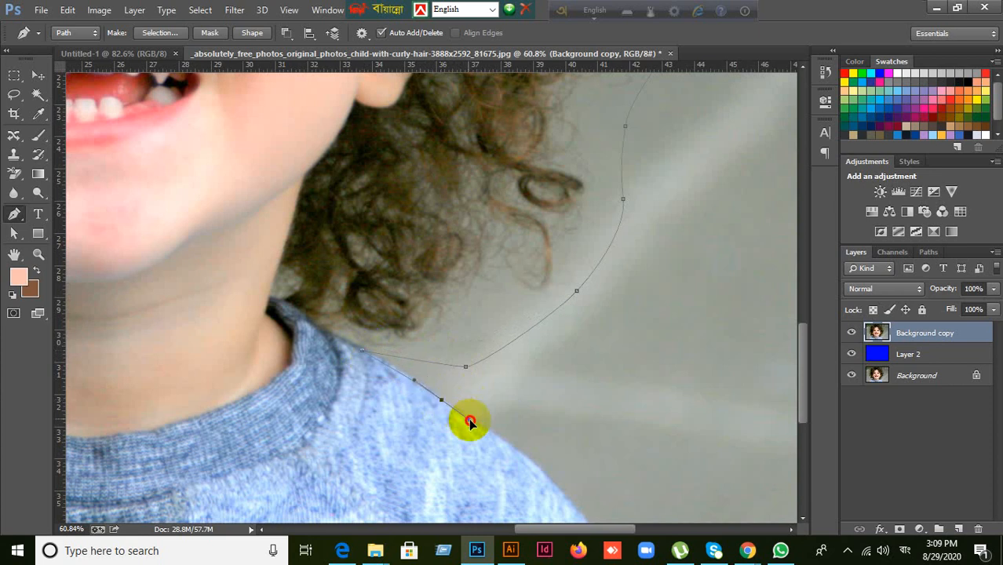
key("ctrl+z")
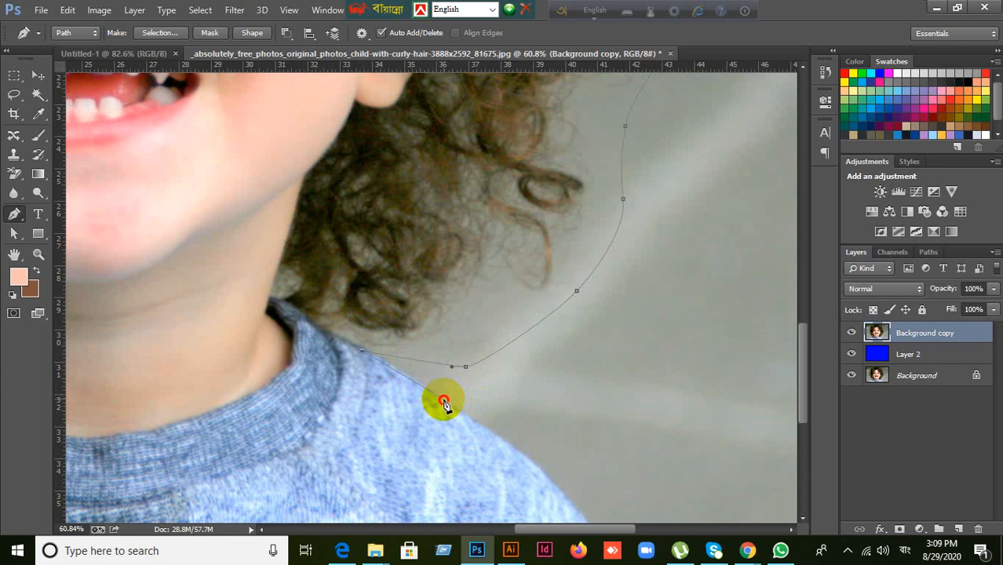
left_click_drag(443, 401, 471, 428)
left_click(493, 429)
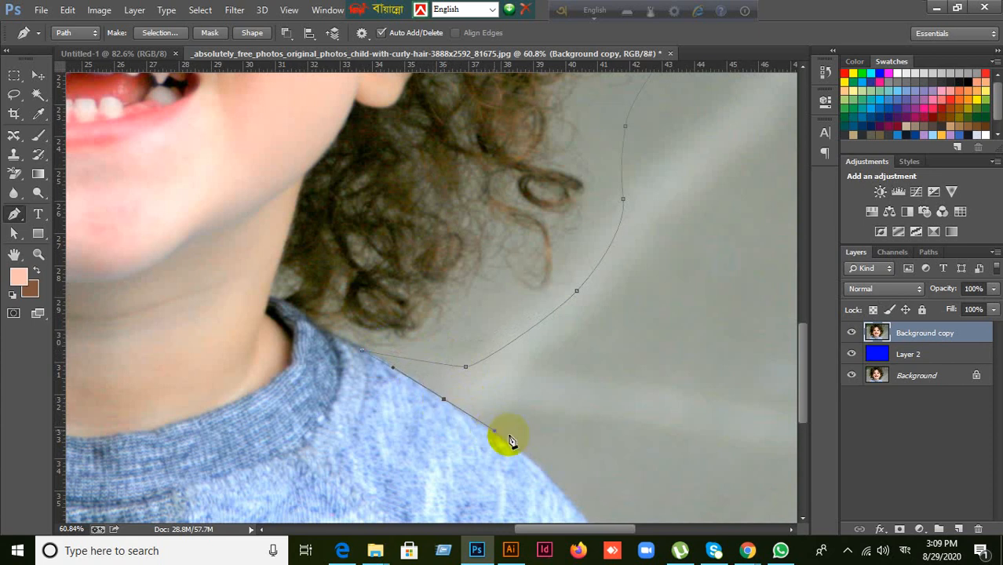
left_click_drag(572, 446, 518, 250)
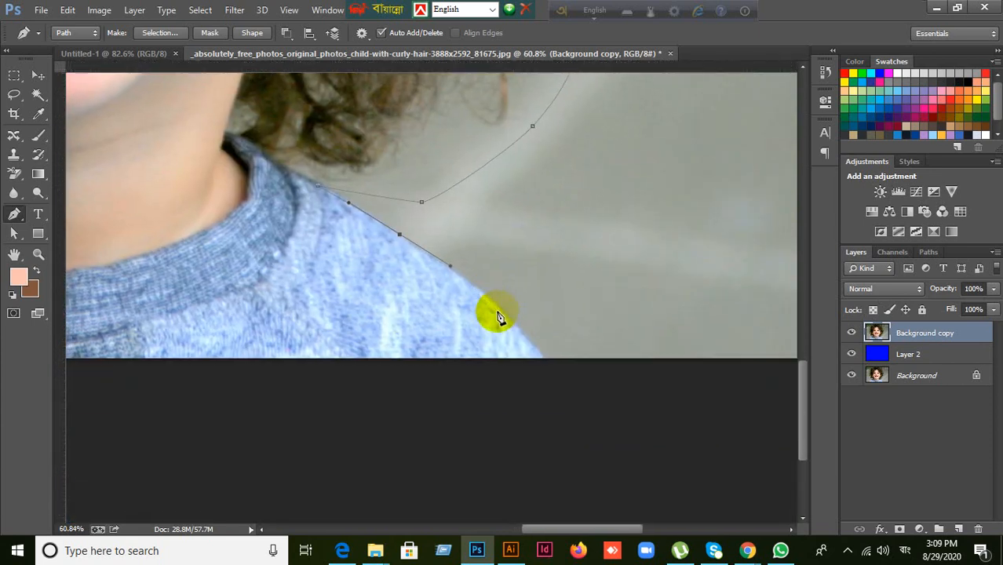
left_click_drag(495, 305, 512, 326)
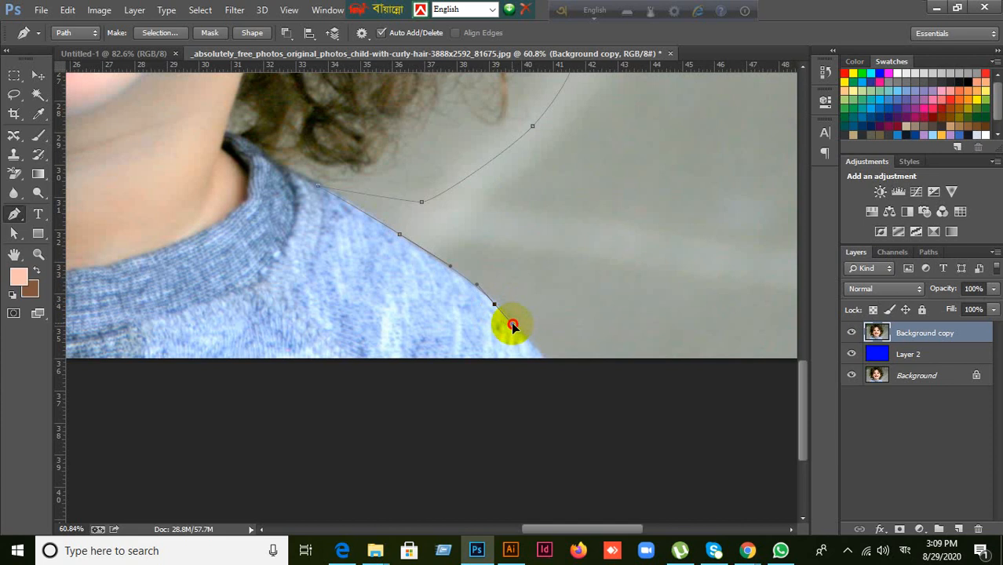
left_click(518, 328)
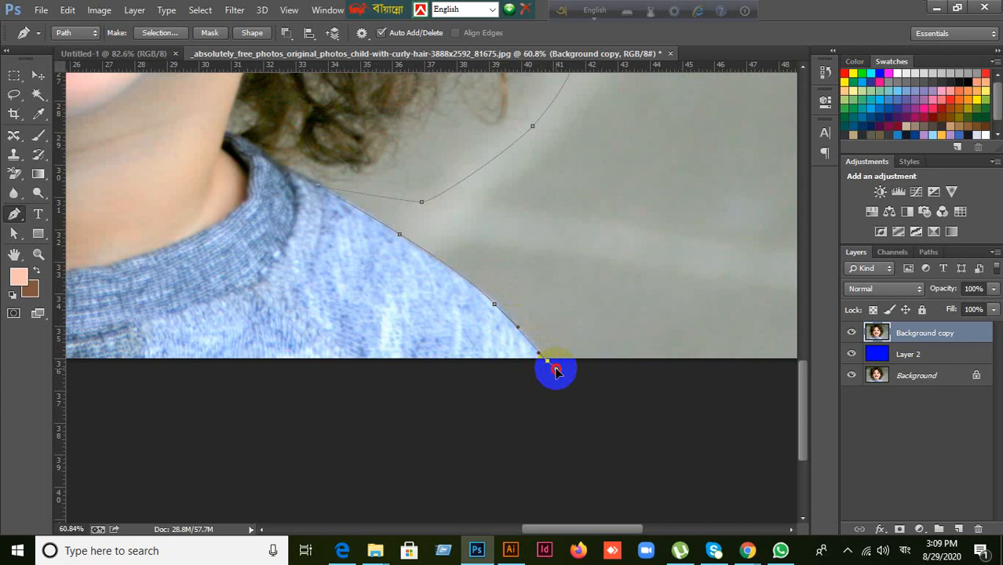
- Point the last anchor's handle along the photo's lower border and close the path at its starting anchor
left_click_drag(555, 372, 510, 364)
scroll(512, 365, "down", 3)
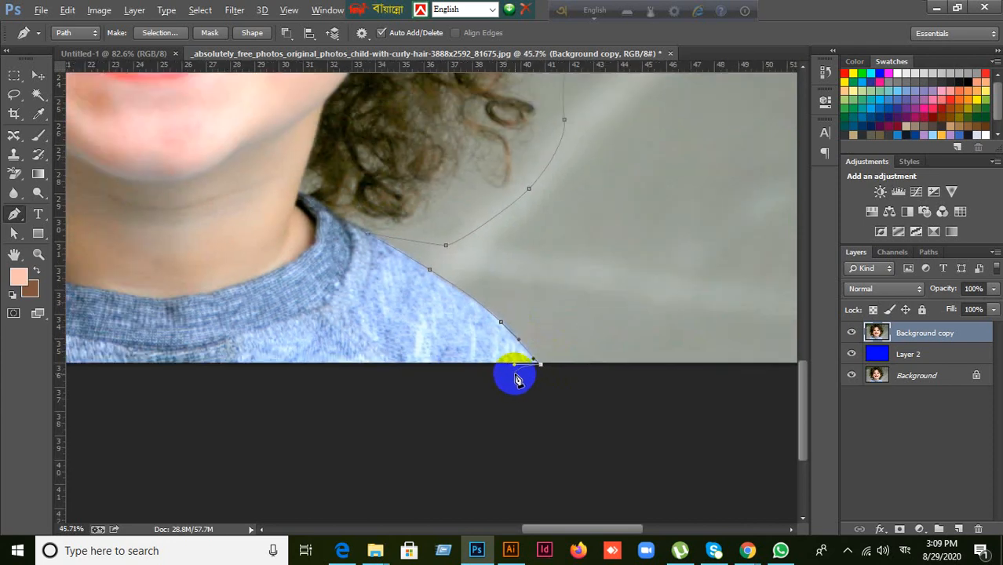
left_click_drag(440, 387, 678, 399)
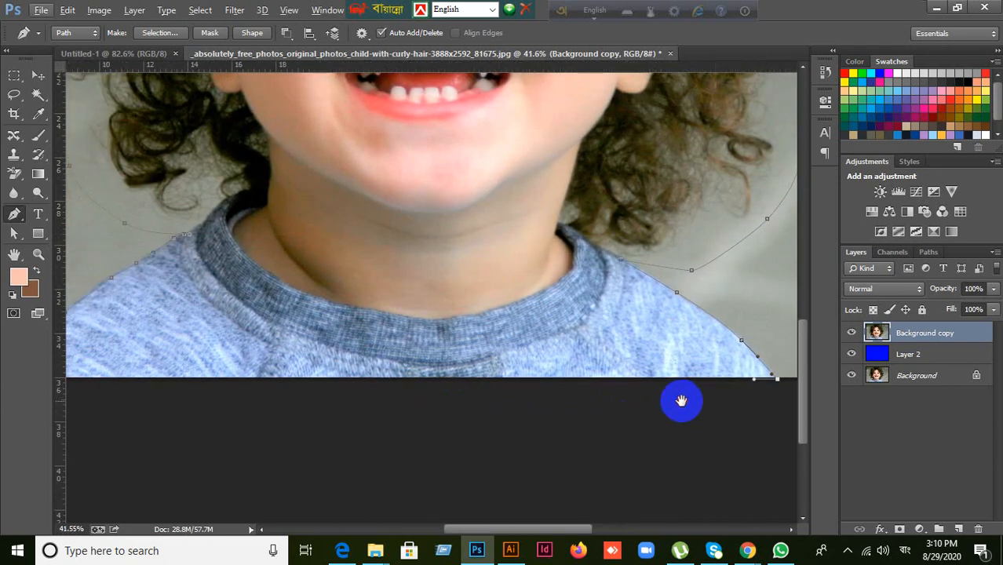
scroll(450, 406, "down", 1)
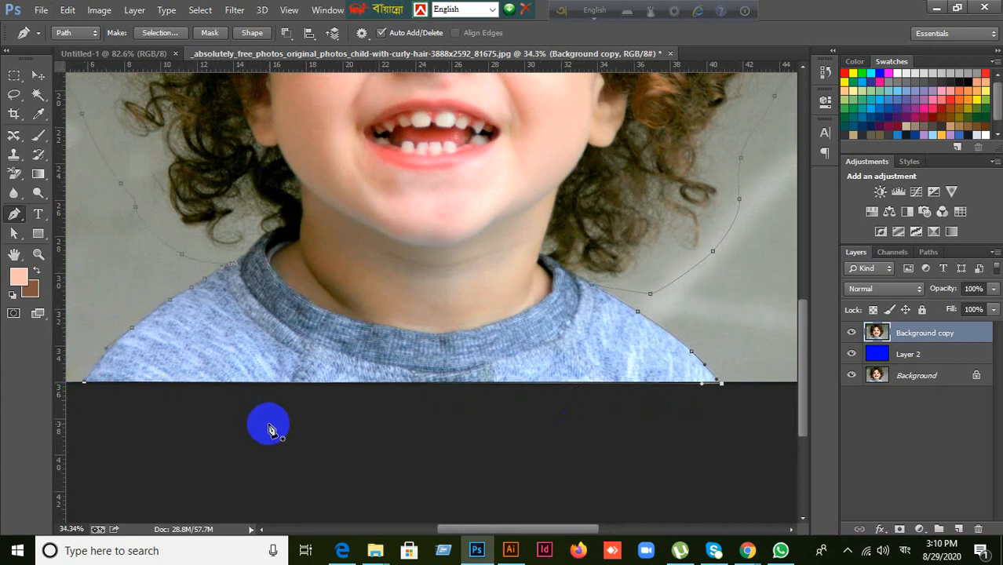
- Convert the closed path to a selection and invert it so that the child is selected
scroll(280, 418, "down", 3)
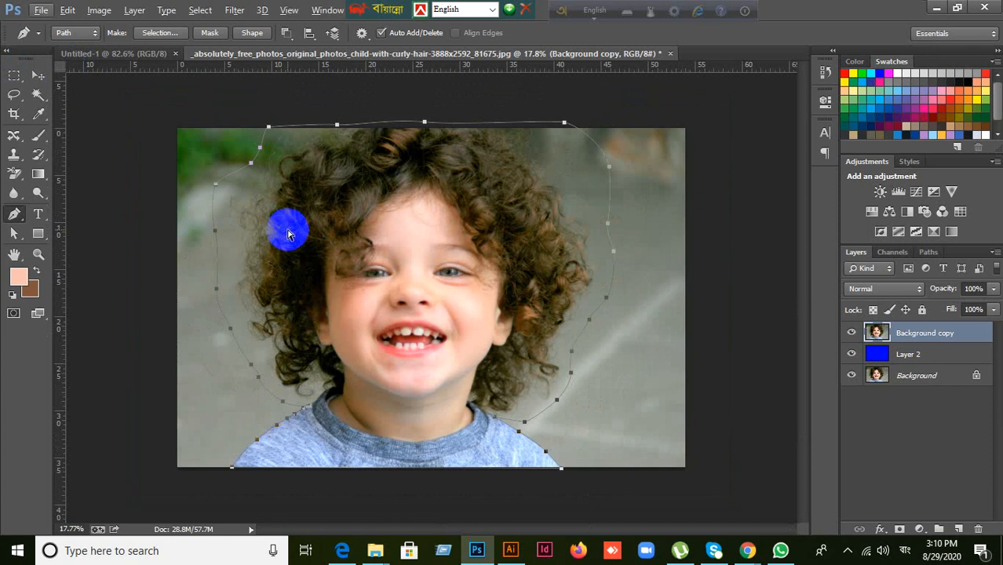
key("ctrl+Return")
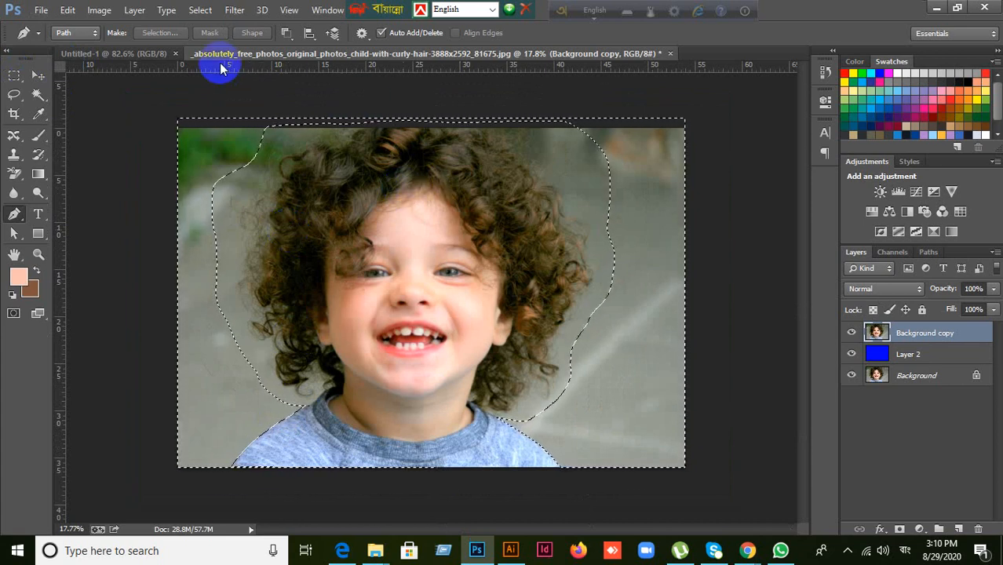
left_click(200, 9)
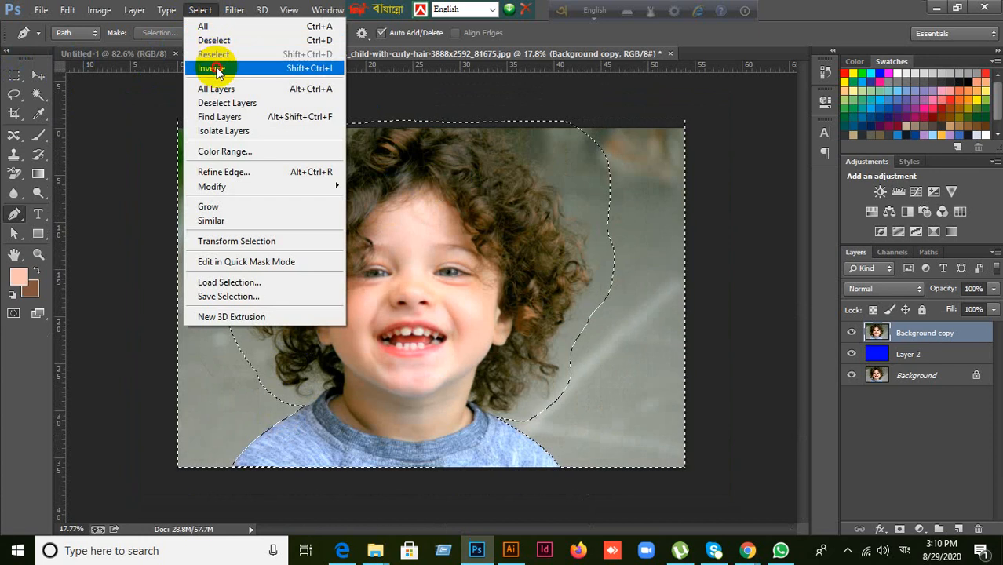
left_click(213, 67)
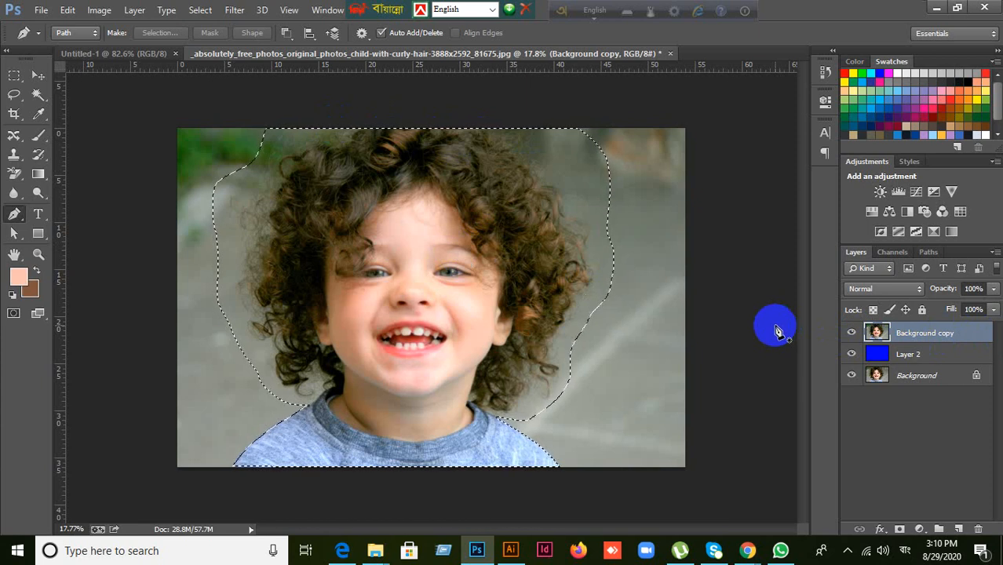
- Copy the selected child to a new layer and hide the Background copy layer
key("ctrl+j")
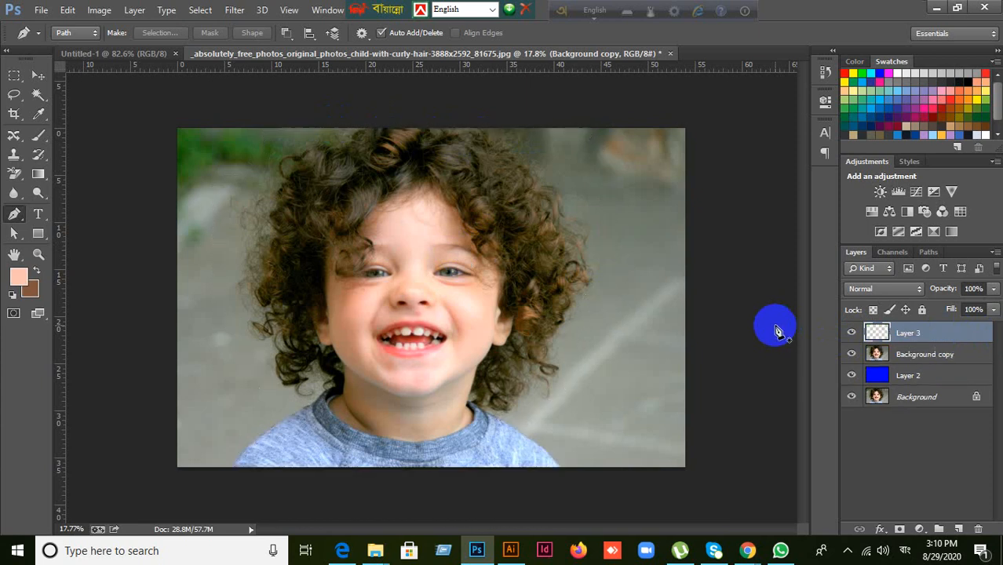
left_click(851, 359)
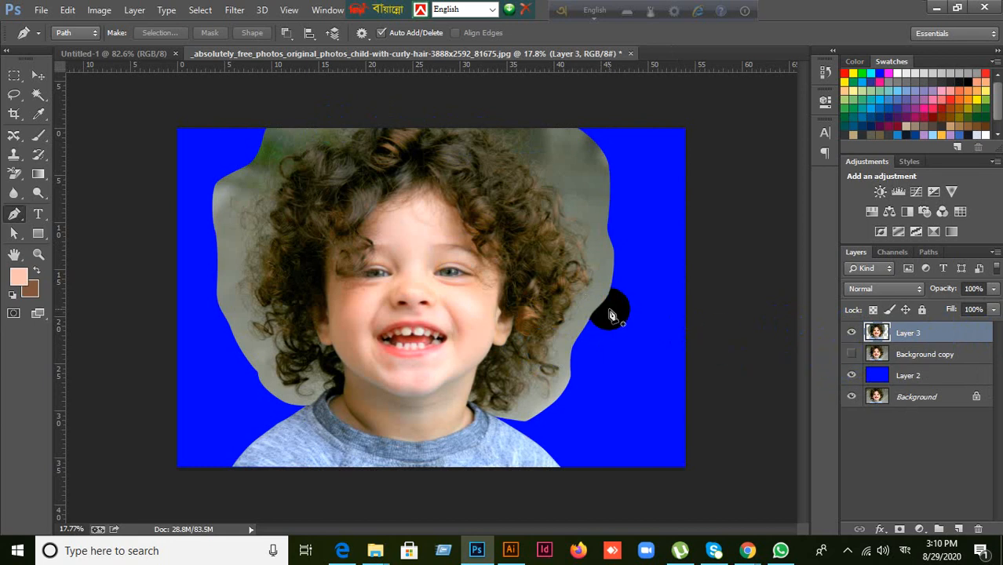
left_click(38, 74)
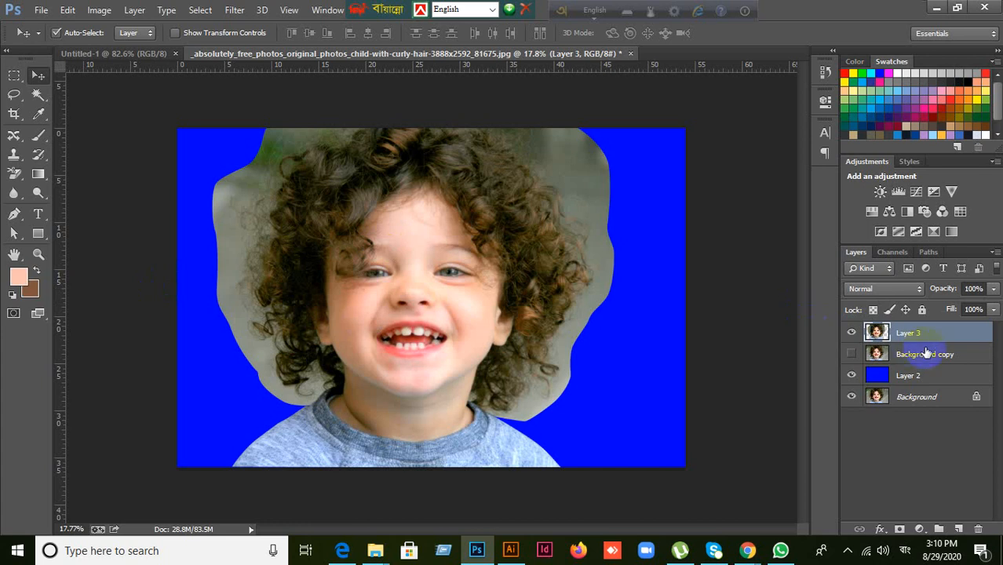
left_click(852, 358)
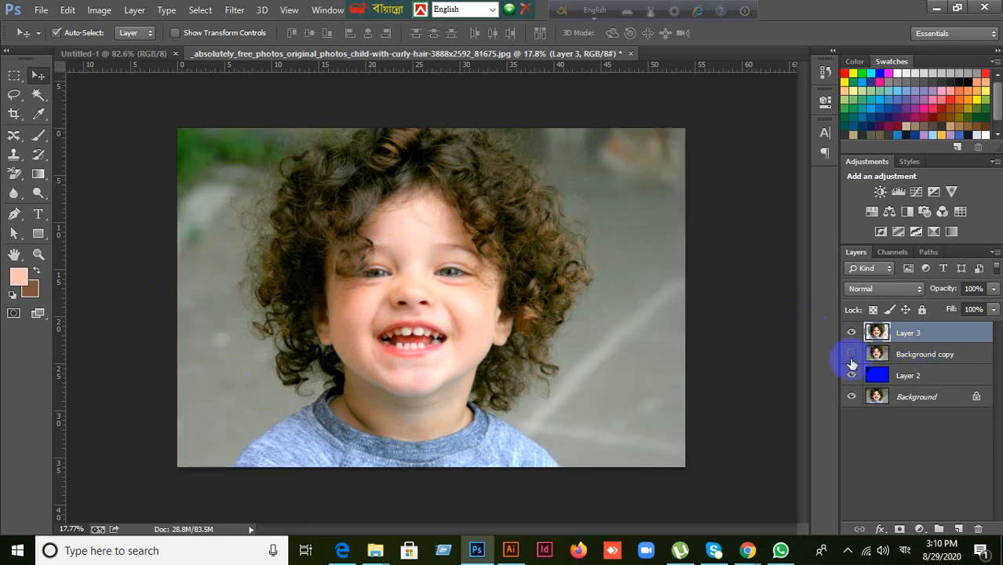
left_click(852, 357)
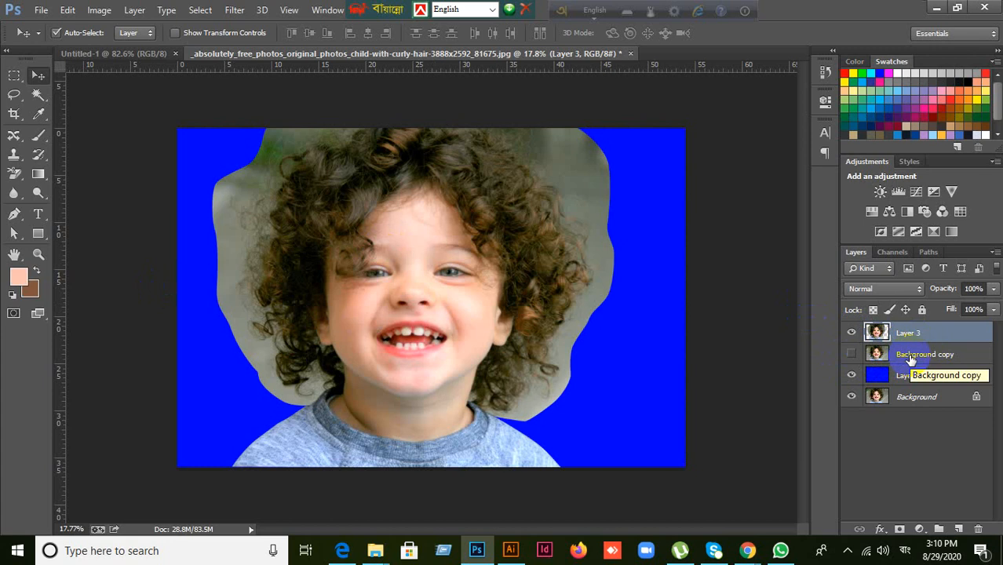
- Erase the grey backdrop around the hair on Layer 3 with the Background Eraser, sampling once, using a 1000 px brush at 10% tolerance
scroll(257, 218, "up", 2)
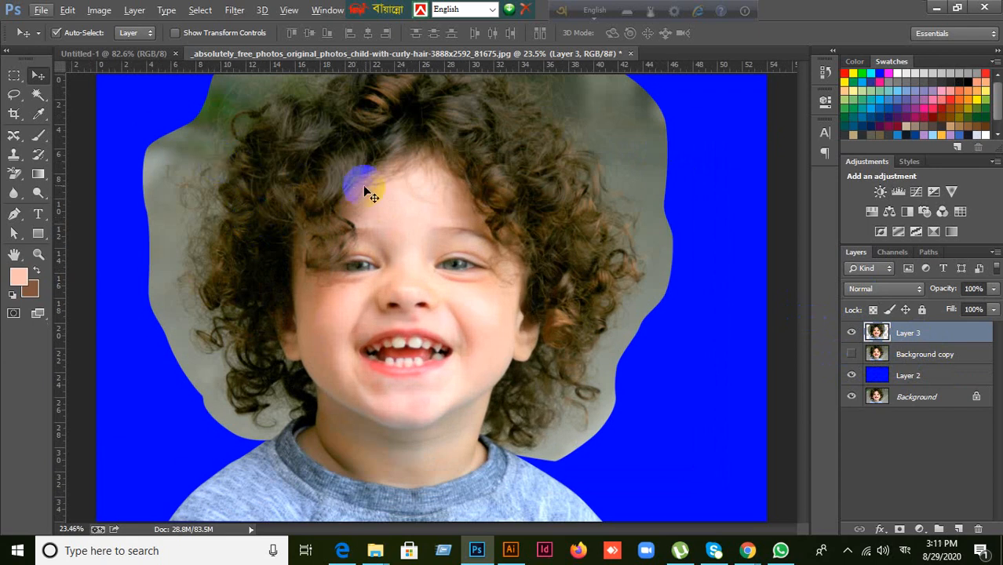
scroll(375, 255, "down", 1)
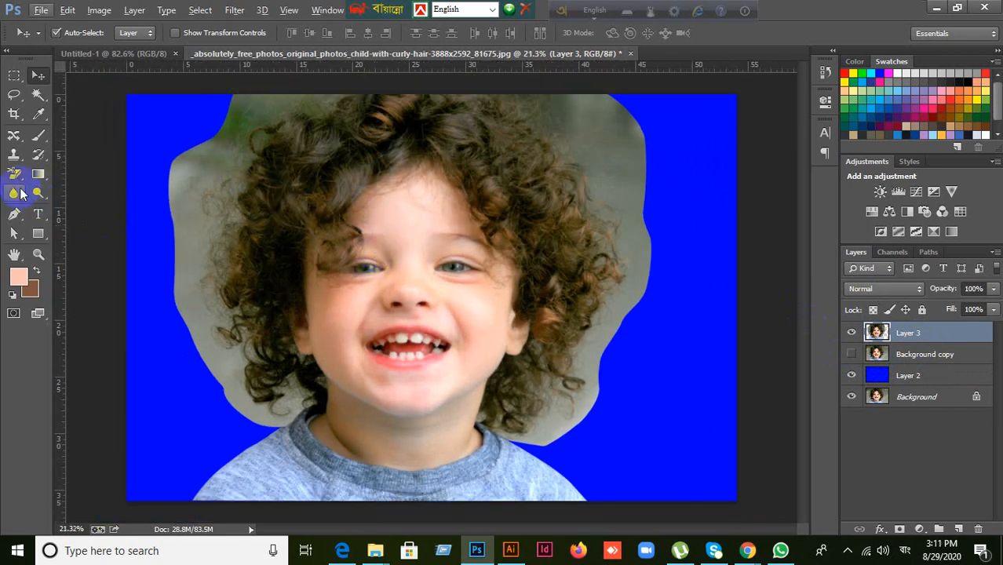
left_click_drag(13, 181, 78, 191)
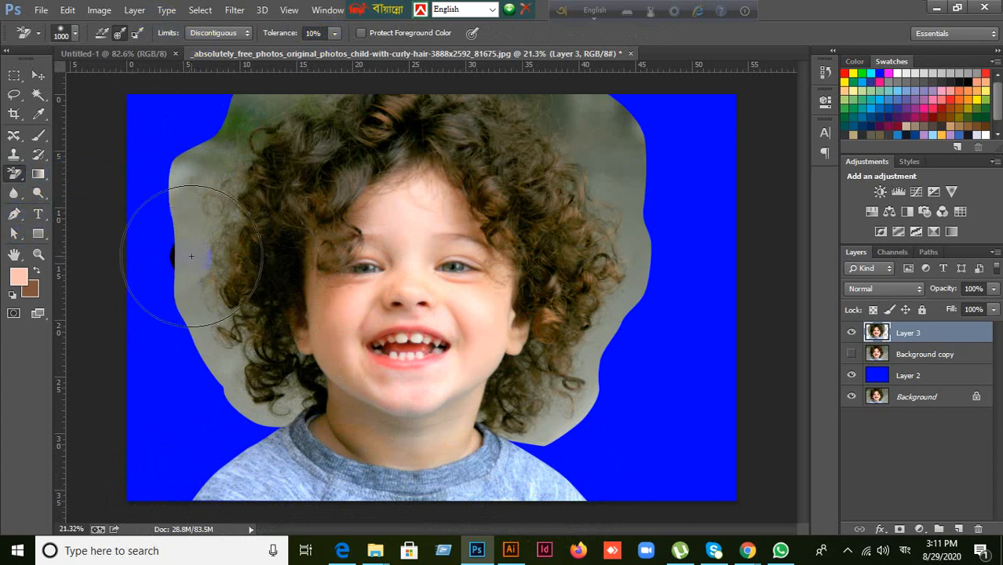
left_click(118, 35)
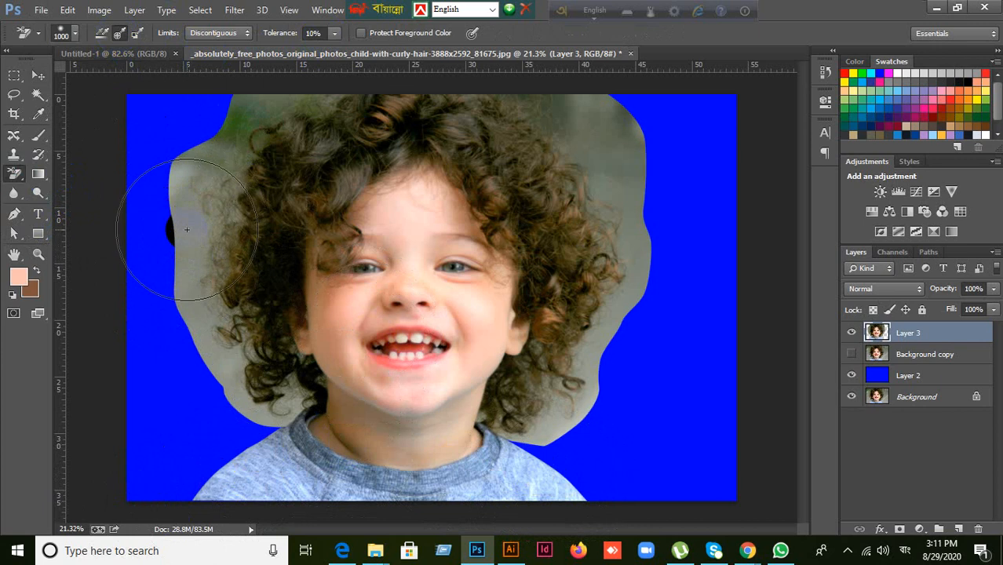
mouse_move(179, 234)
left_mouse_down()
mouse_move(211, 146)
mouse_move(257, 99)
mouse_move(212, 140)
mouse_move(235, 112)
mouse_move(217, 138)
mouse_move(286, 101)
mouse_move(457, 80)
mouse_move(587, 119)
mouse_move(622, 110)
mouse_move(621, 143)
mouse_move(589, 107)
mouse_move(623, 207)
mouse_move(617, 343)
mouse_move(620, 301)
mouse_move(636, 309)
mouse_move(629, 296)
mouse_move(619, 309)
mouse_move(580, 412)
mouse_move(526, 435)
mouse_move(585, 415)
mouse_move(550, 433)
mouse_move(590, 408)
mouse_move(600, 386)
mouse_move(569, 425)
left_mouse_up()
mouse_move(263, 399)
left_mouse_down()
mouse_move(252, 392)
mouse_move(257, 403)
mouse_move(235, 414)
mouse_move(298, 406)
mouse_move(204, 347)
left_mouse_up()
mouse_move(184, 268)
left_mouse_down()
mouse_move(192, 162)
mouse_move(177, 169)
mouse_move(177, 230)
mouse_move(182, 167)
left_mouse_up()
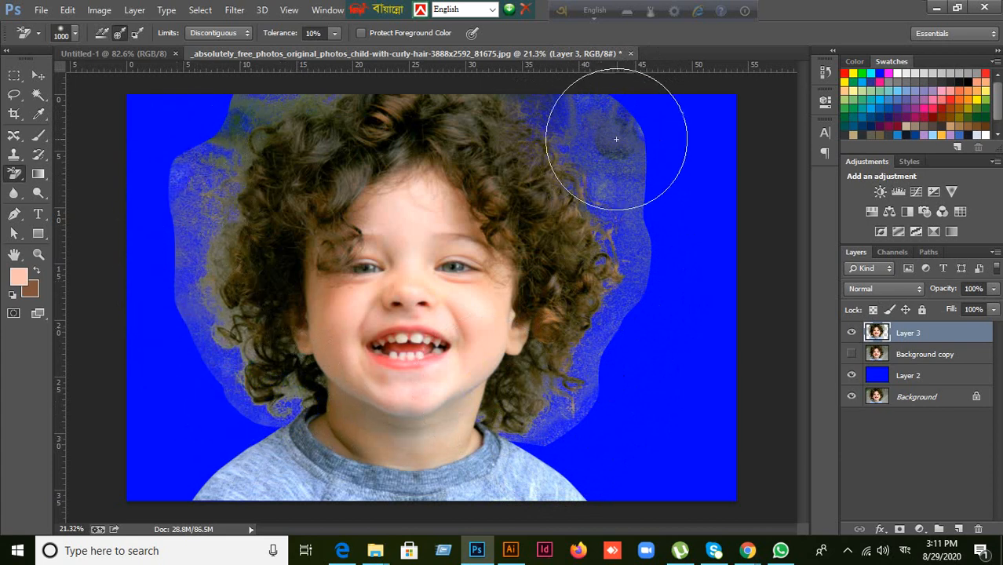
mouse_move(614, 105)
left_mouse_down()
mouse_move(638, 209)
mouse_move(614, 192)
mouse_move(612, 147)
mouse_move(620, 205)
mouse_move(624, 123)
left_mouse_up()
mouse_move(251, 137)
left_mouse_down()
mouse_move(247, 100)
mouse_move(229, 112)
mouse_move(228, 142)
mouse_move(237, 122)
mouse_move(269, 111)
left_mouse_up()
- Raise the Background Eraser tolerance to 30% and erase the leftover grey around the curls with a smaller brush, ending at 600 px
key("bracketleft")
key("bracketleft")
key("bracketleft")
key("bracketleft")
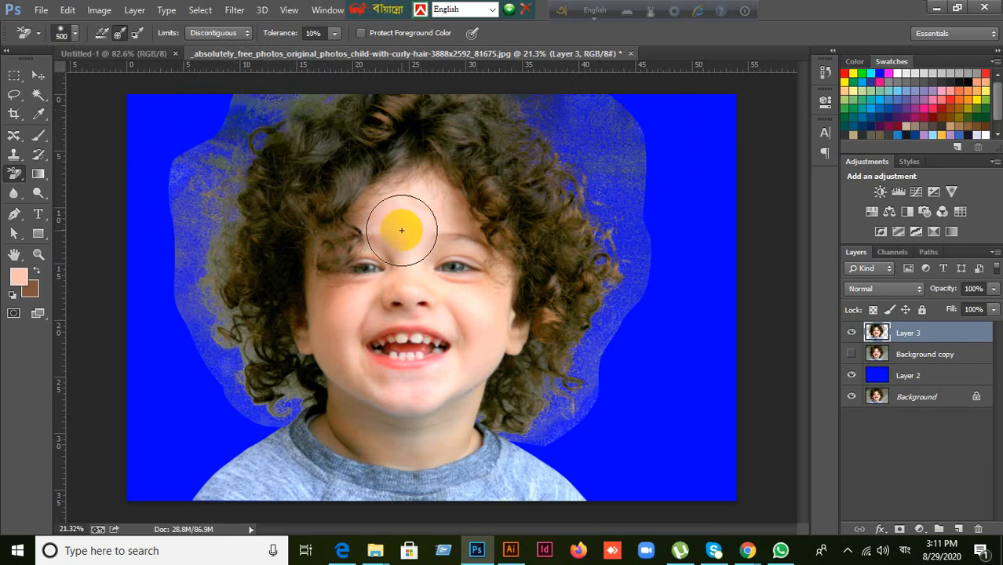
left_click(323, 32)
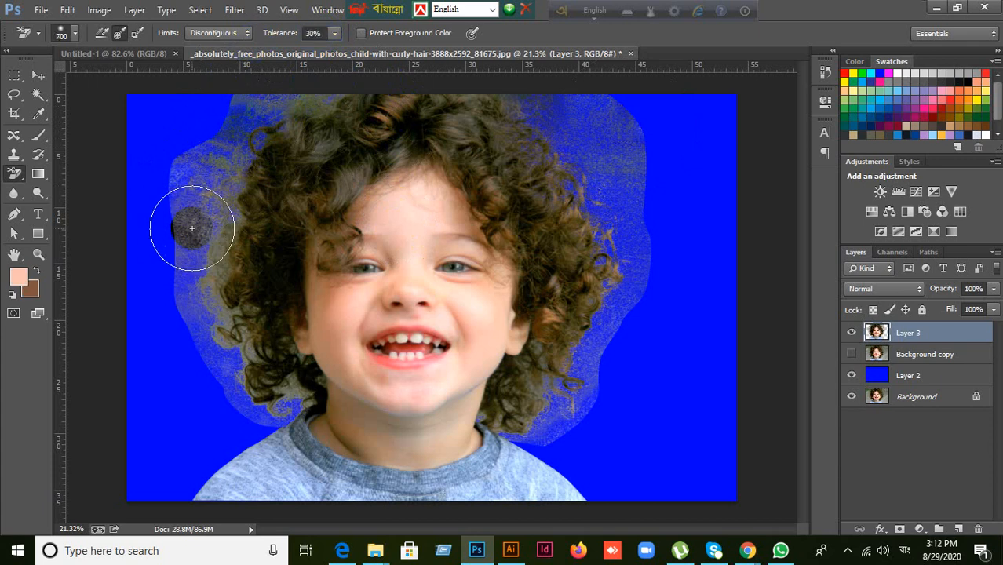
mouse_move(224, 163)
left_mouse_down()
mouse_move(237, 116)
mouse_move(150, 228)
mouse_move(220, 179)
mouse_move(233, 184)
mouse_move(253, 105)
mouse_move(195, 234)
mouse_move(195, 305)
mouse_move(143, 322)
left_mouse_up()
key("bracketleft")
key("bracketleft")
mouse_move(220, 316)
left_mouse_down()
mouse_move(201, 281)
mouse_move(200, 236)
mouse_move(216, 357)
mouse_move(284, 401)
mouse_move(290, 388)
mouse_move(250, 350)
mouse_move(226, 303)
mouse_move(317, 191)
mouse_move(465, 141)
mouse_move(527, 101)
mouse_move(595, 143)
mouse_move(632, 229)
mouse_move(623, 273)
mouse_move(617, 247)
mouse_move(592, 368)
mouse_move(564, 404)
mouse_move(551, 389)
mouse_move(538, 428)
mouse_move(561, 423)
mouse_move(572, 397)
mouse_move(544, 424)
mouse_move(483, 418)
mouse_move(530, 403)
left_mouse_up()
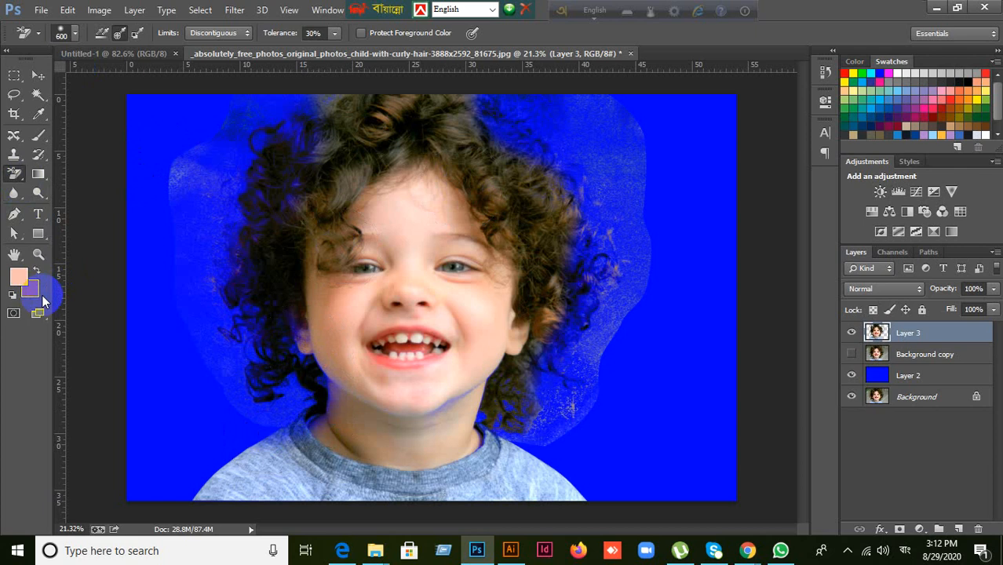
left_click_drag(242, 247, 283, 236)
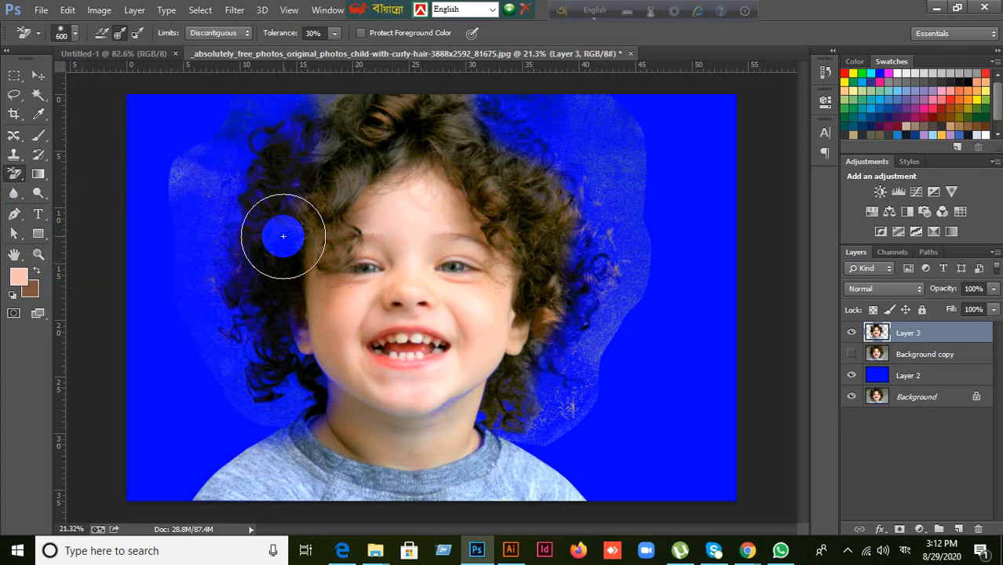
- Restore the erased parts of the curls on Layer 3 with the Eraser tool, erasing back to history
right_click(14, 178)
left_click(71, 171)
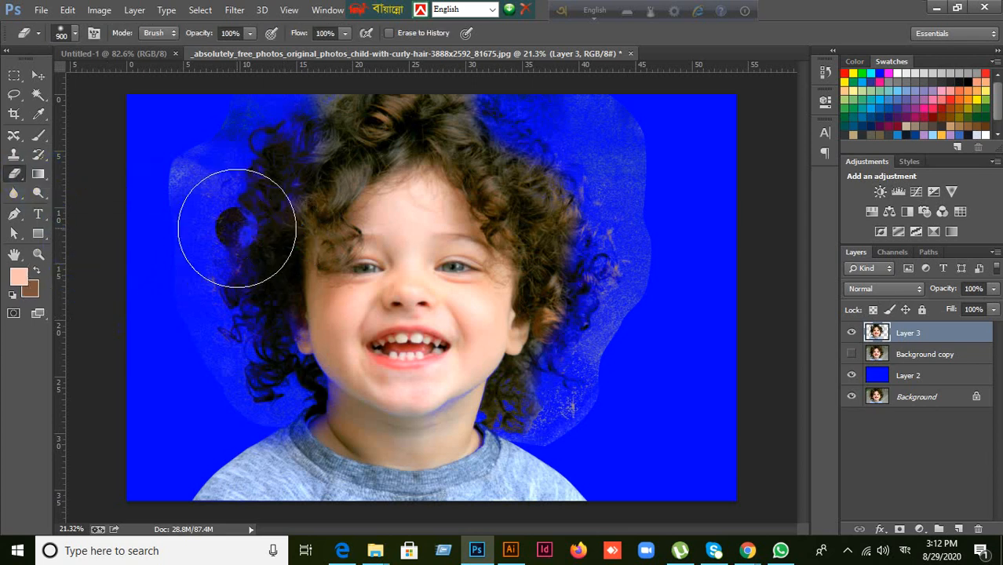
left_click(319, 238)
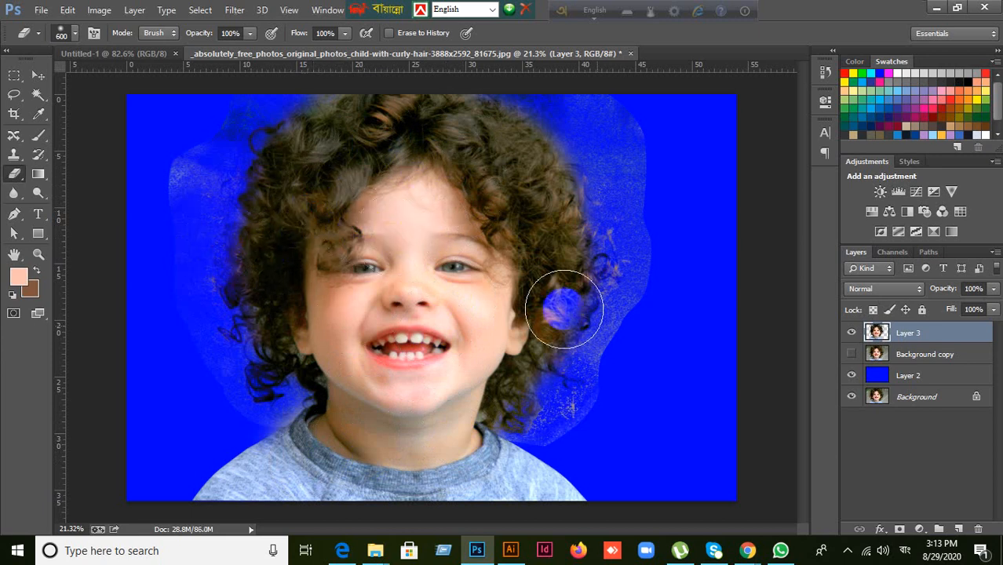
- Switch to the Google Meet window in Chrome, admit the waiting participant and return to Photoshop
left_click(747, 550)
left_click(676, 531)
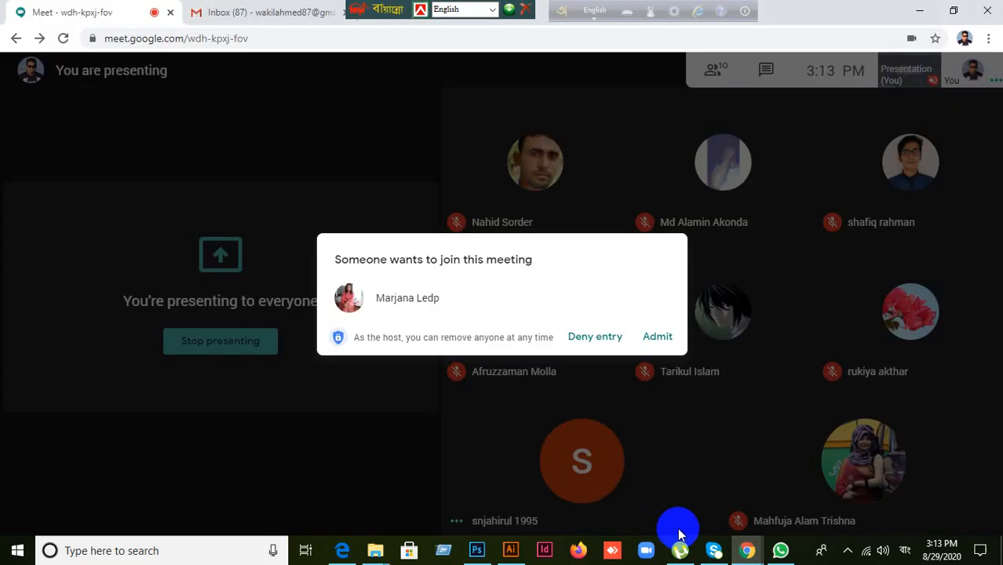
left_click(657, 334)
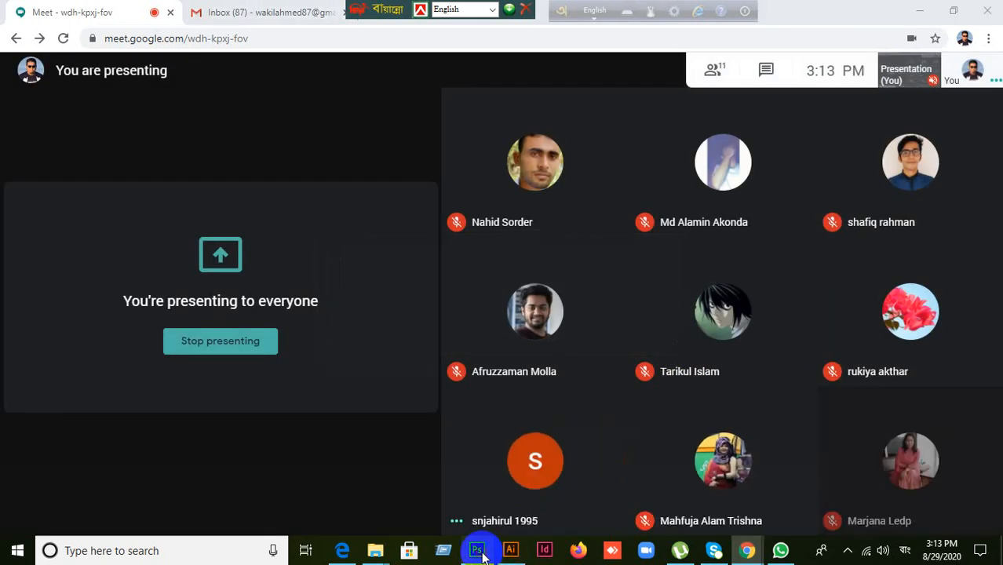
left_click(476, 550)
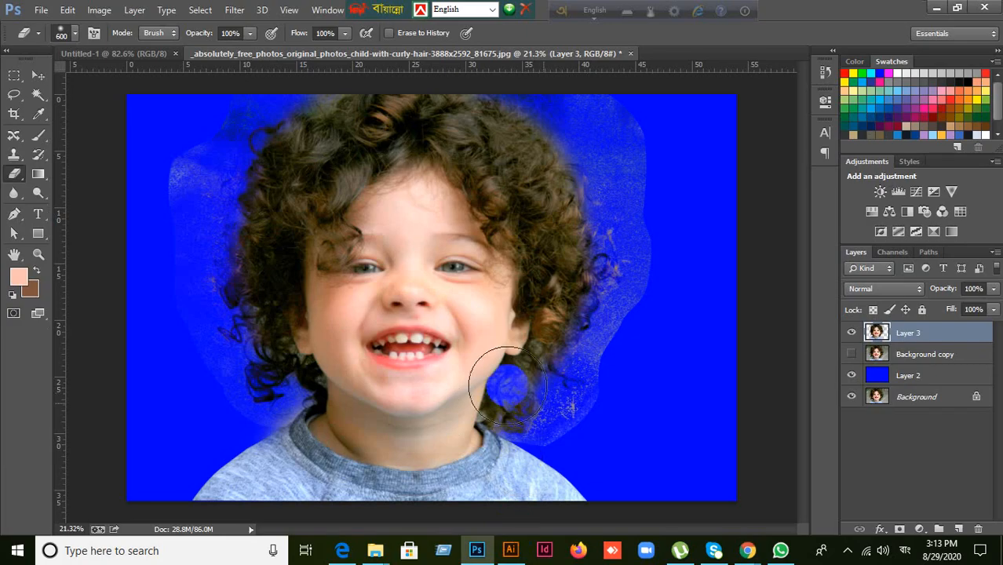
- Fill Layer 2 with a dark brown sampled from the hair, undoing a first fill in olive grey
left_click(936, 378)
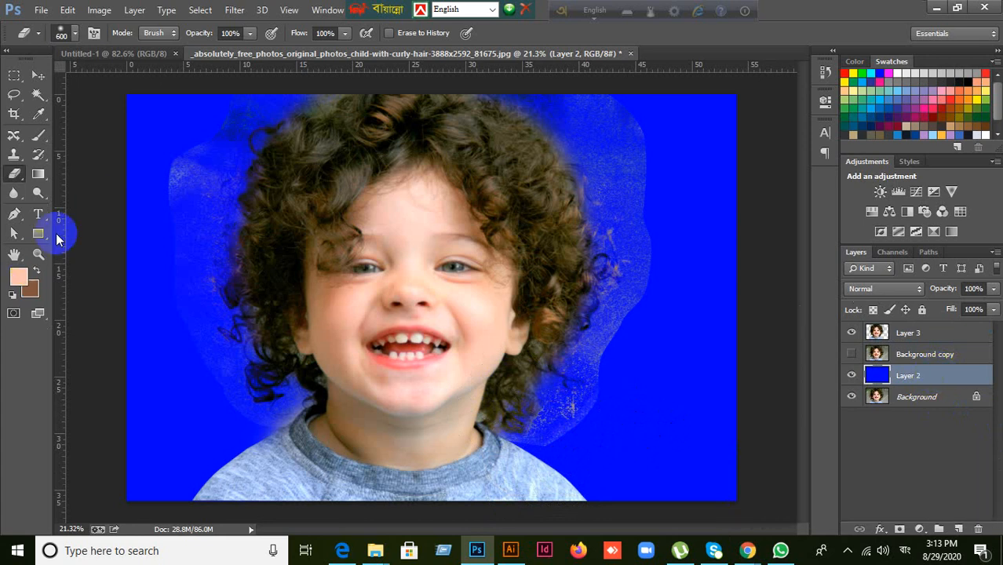
left_click(38, 113)
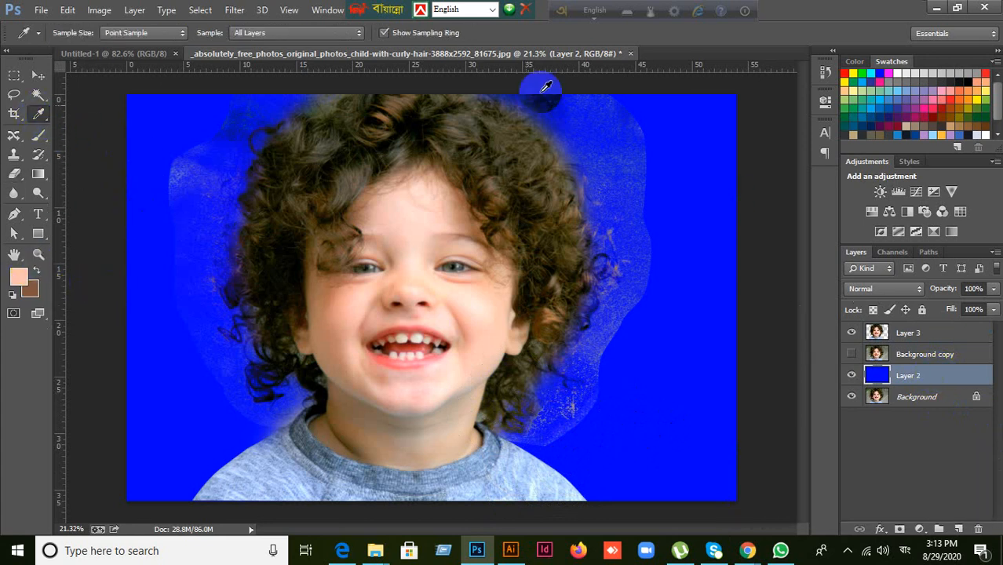
left_click(458, 141)
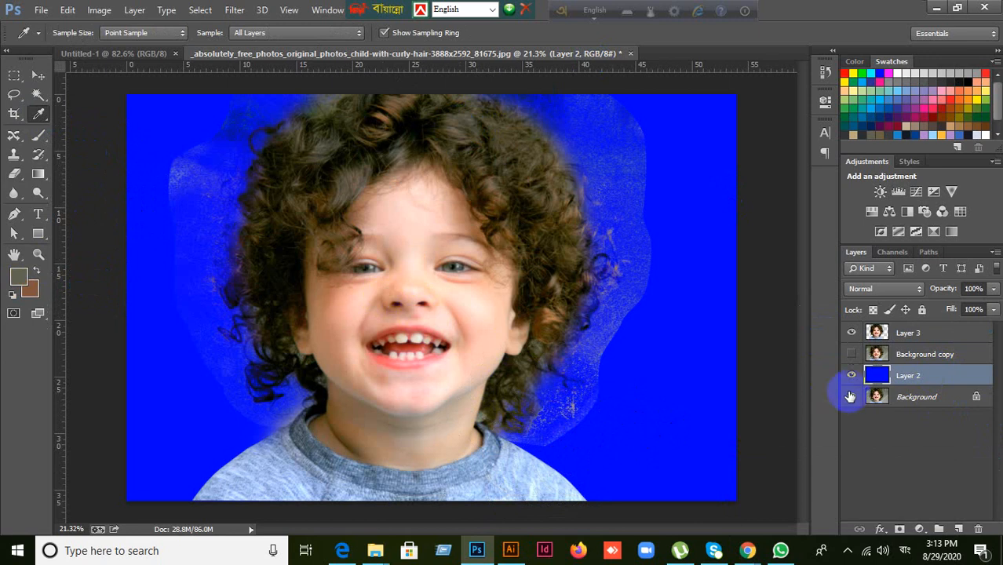
key("alt+BackSpace")
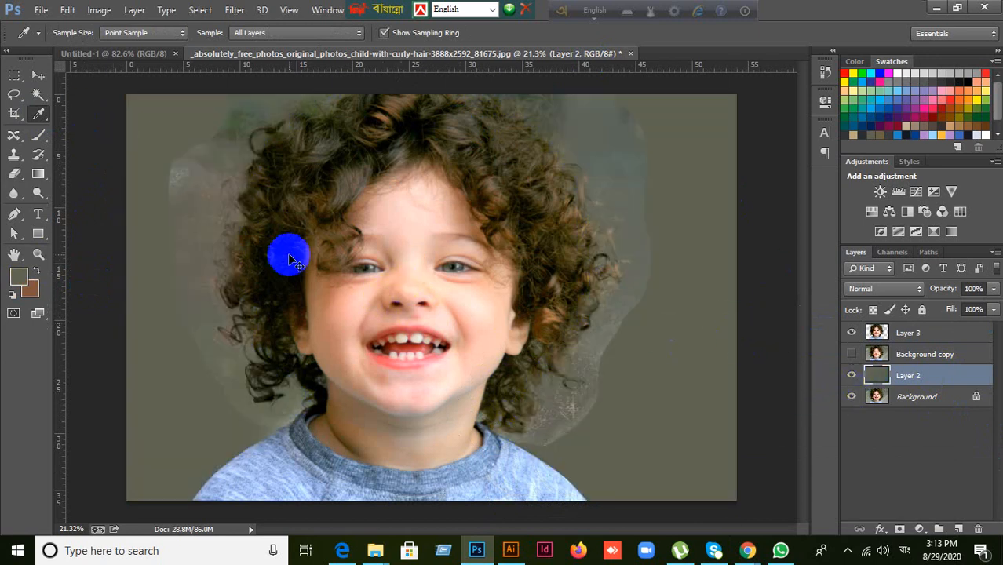
key("ctrl+z")
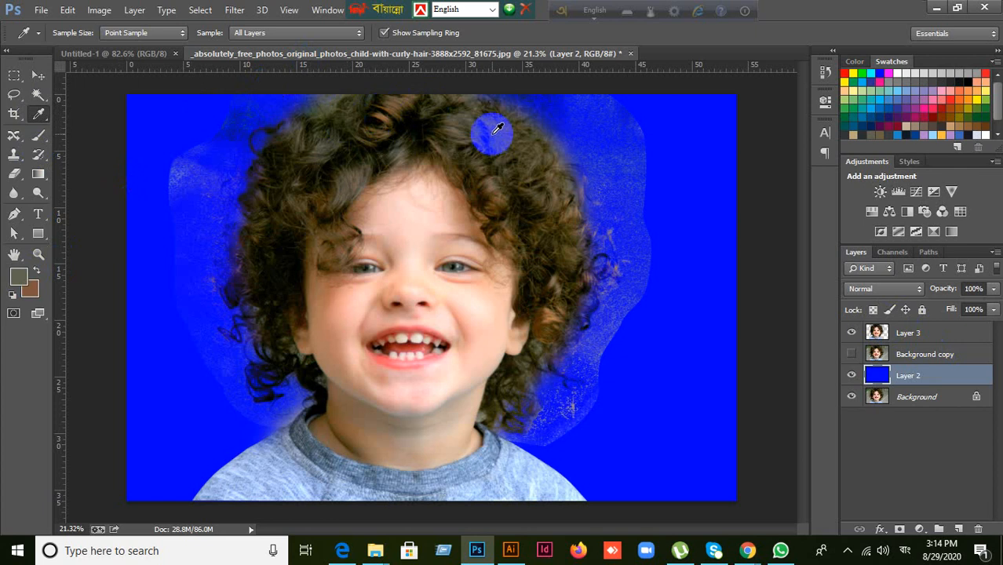
left_click(471, 127)
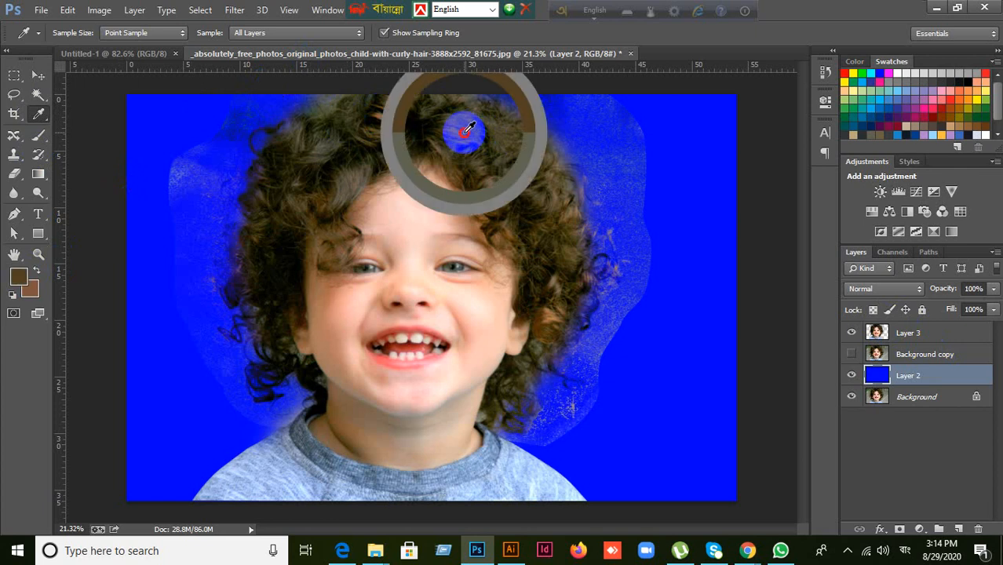
left_click(346, 119)
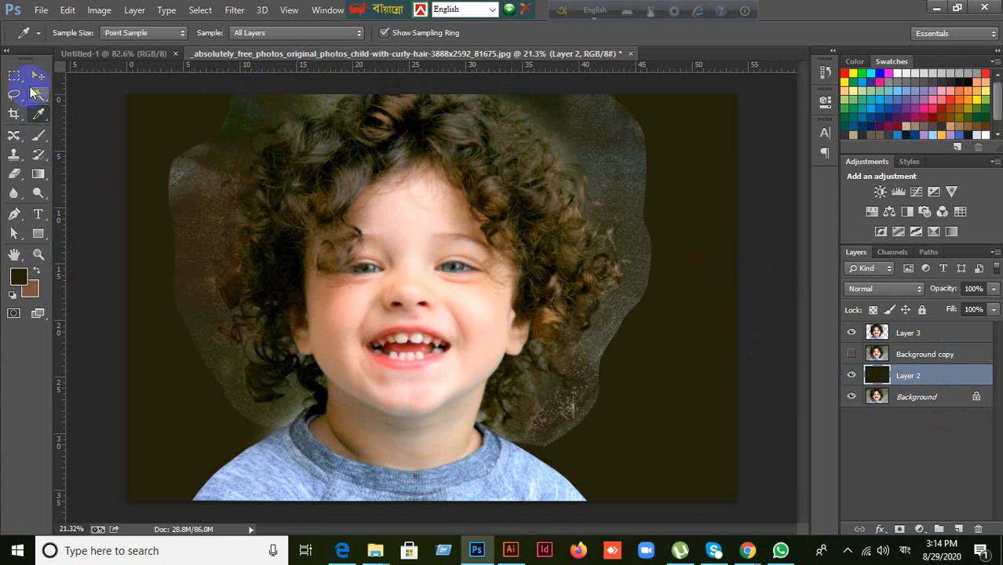
- Try a Background Eraser stroke on the dark Layer 2 beside the child's left-hand curls and undo it
left_click(36, 77)
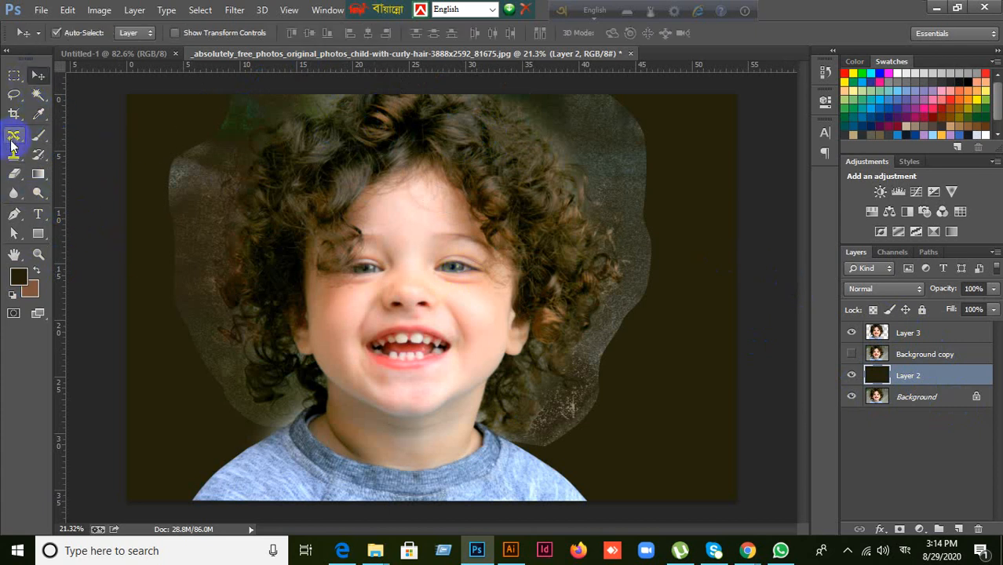
right_click(14, 174)
left_click(63, 188)
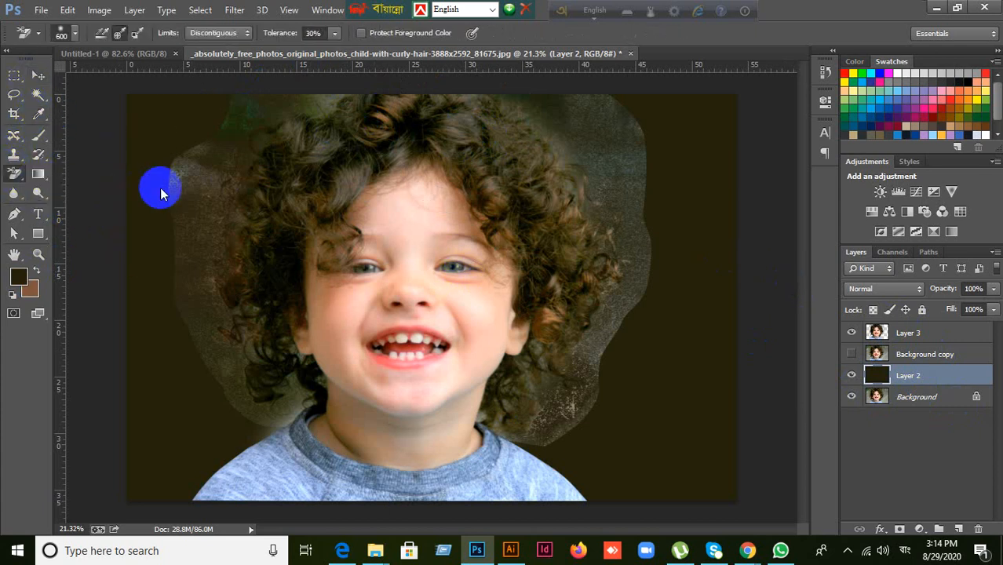
left_click_drag(179, 182, 180, 228)
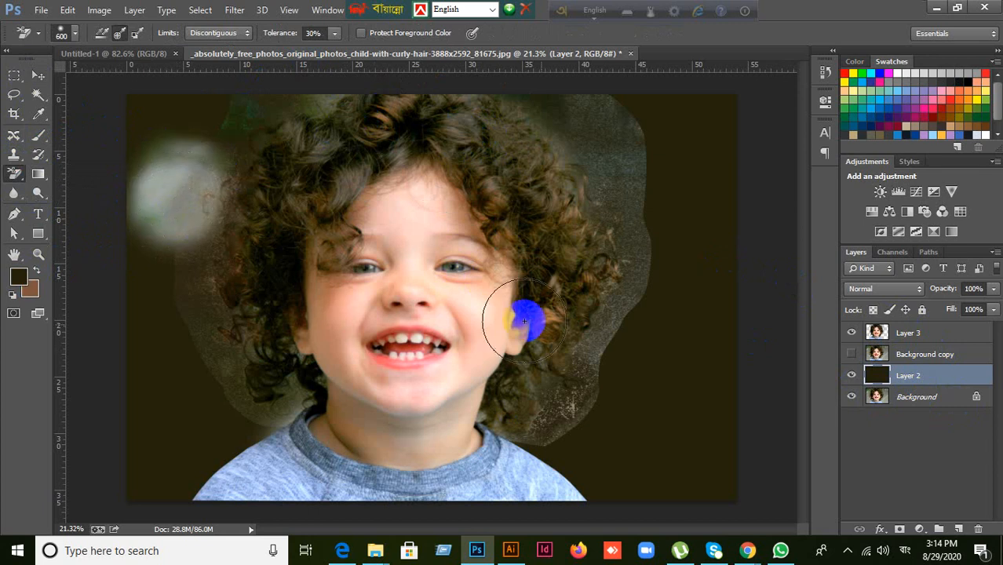
key("ctrl+z")
- Select the hidden Background copy layer and move it below Layer 2 in the layer stack
left_click(922, 341)
left_click(924, 355)
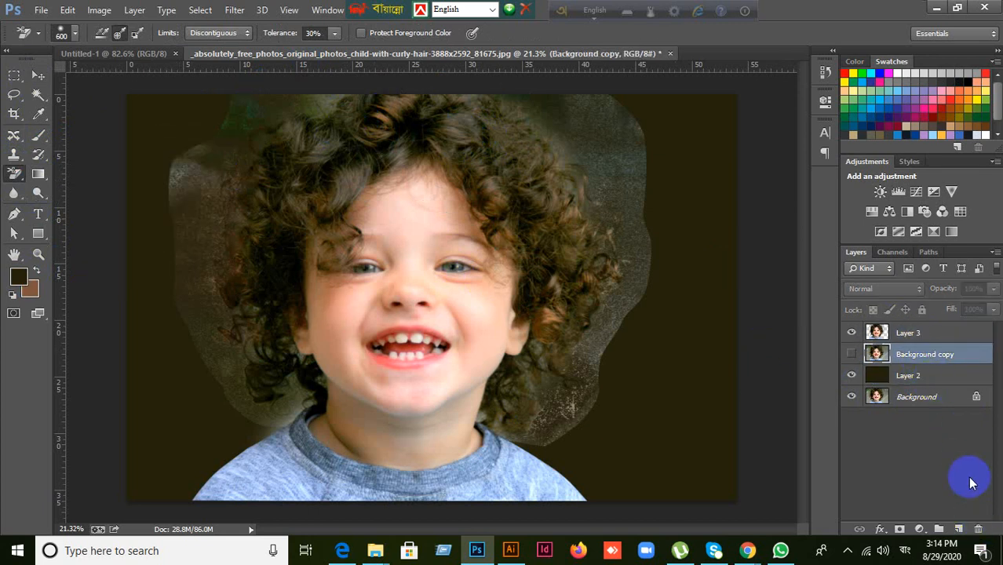
key("ctrl+bracketleft")
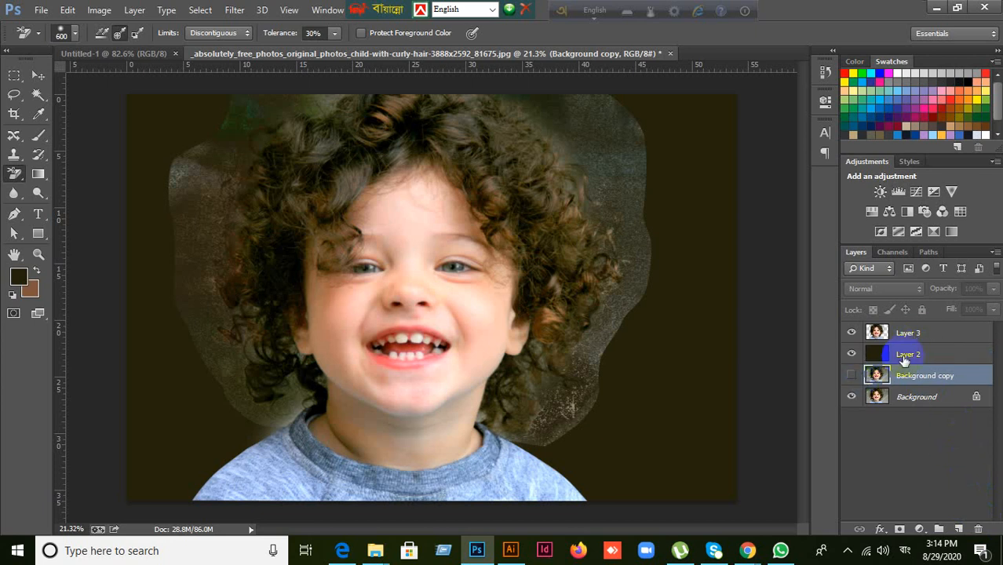
- Erase the grey haze beside the child's left-hand curls on Layer 3 with the Eraser tool at 600 px
left_click(935, 345)
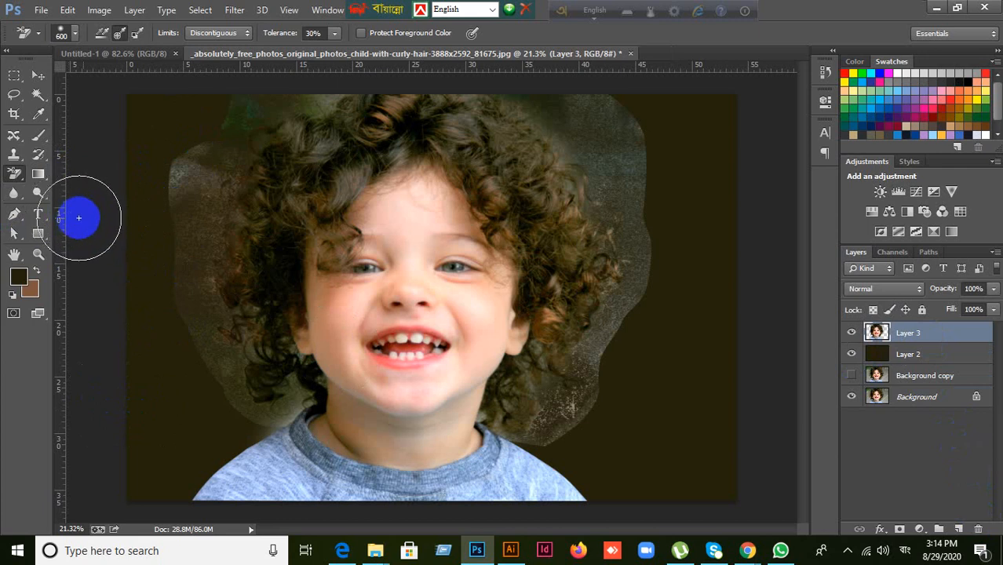
right_click(15, 172)
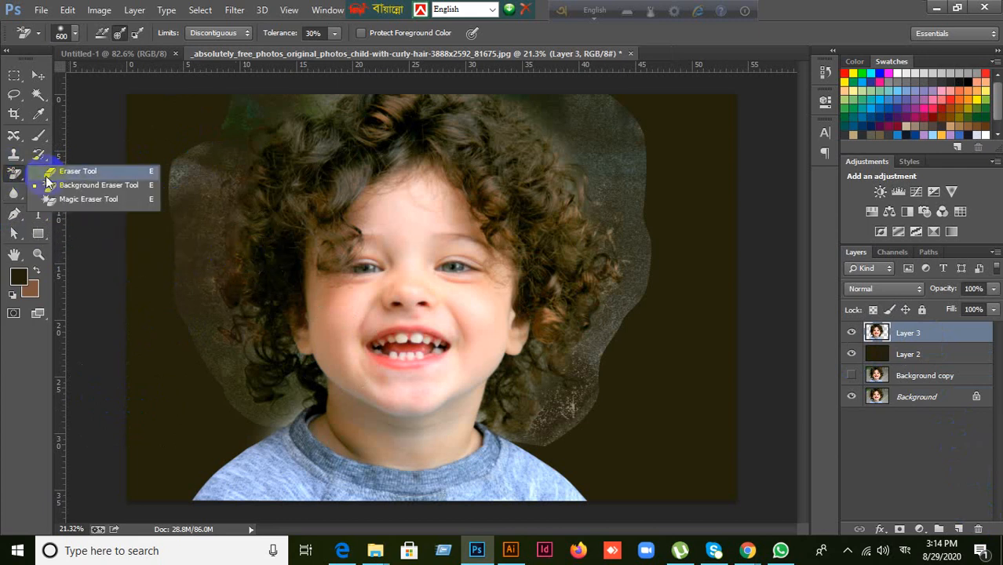
left_click(72, 172)
mouse_move(191, 179)
left_mouse_down()
mouse_move(179, 197)
mouse_move(195, 140)
mouse_move(230, 92)
mouse_move(181, 175)
mouse_move(166, 264)
mouse_move(171, 340)
mouse_move(204, 396)
mouse_move(197, 378)
mouse_move(203, 414)
left_mouse_up()
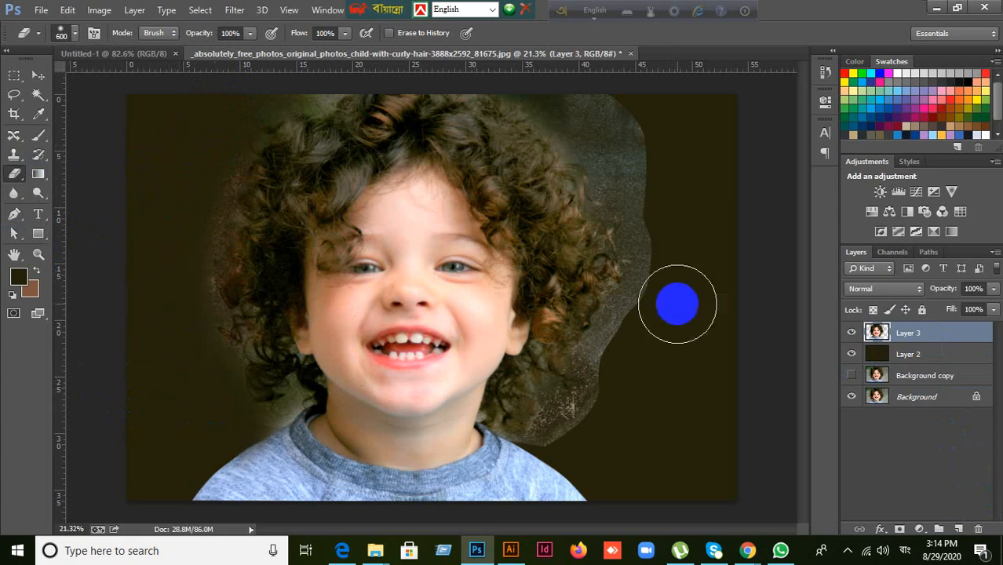
- Erase the haze beside the right-hand curls at 600 px and the patch above the hair with a 300 px Eraser
mouse_move(601, 109)
left_mouse_down()
mouse_move(639, 159)
mouse_move(661, 229)
mouse_move(638, 334)
mouse_move(605, 396)
mouse_move(578, 420)
mouse_move(582, 436)
left_mouse_up()
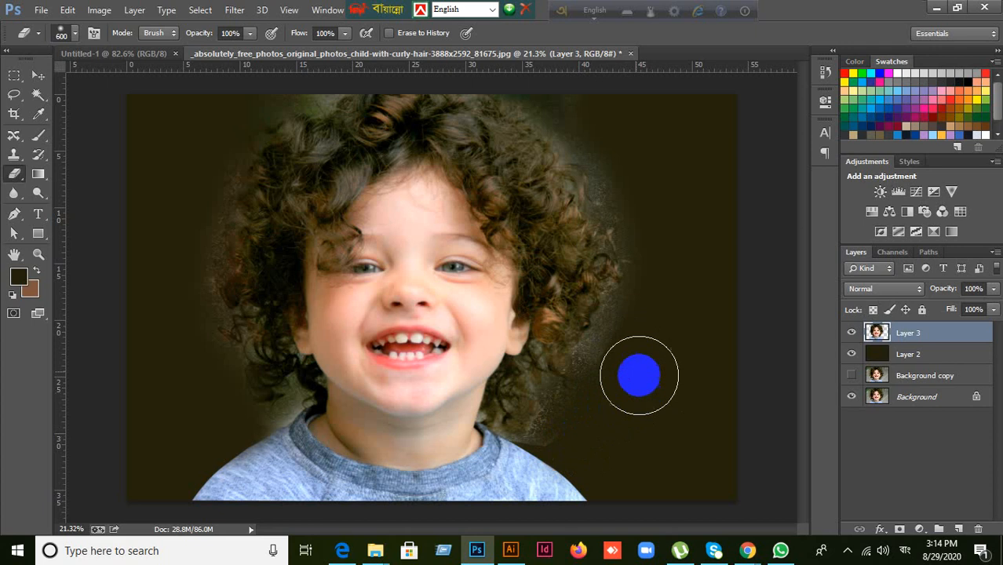
left_click_drag(636, 370, 699, 244)
mouse_move(649, 190)
left_mouse_down()
mouse_move(566, 85)
mouse_move(581, 102)
left_mouse_up()
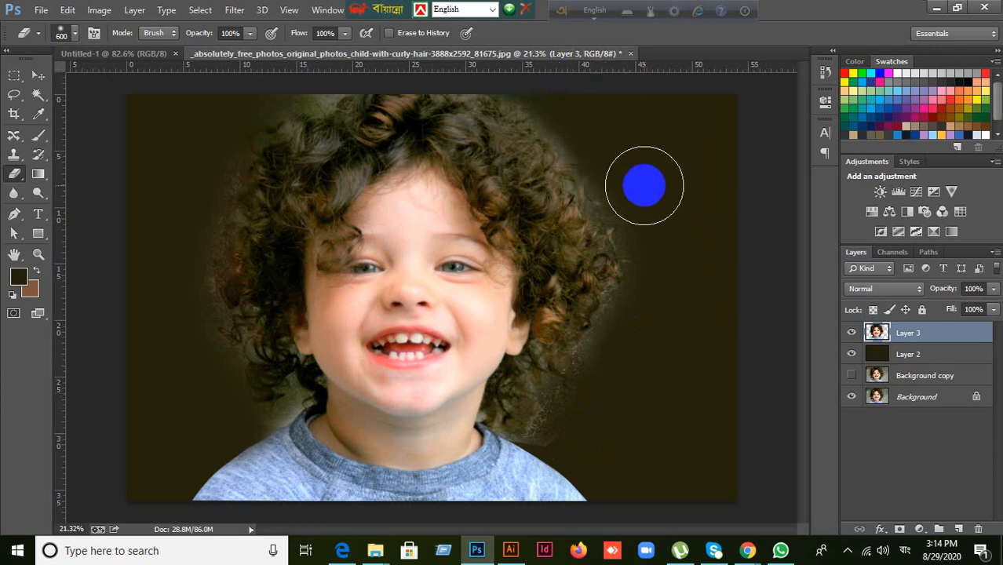
mouse_move(289, 83)
left_mouse_down()
mouse_move(304, 123)
mouse_move(314, 79)
left_mouse_up()
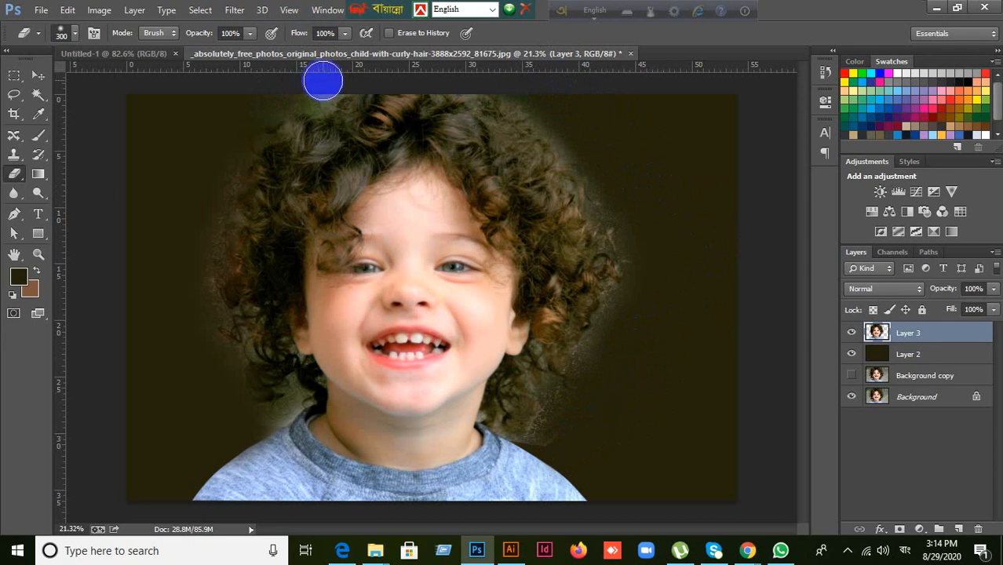
- Remove the grey around the left-hand curls and near the neck with the Background Eraser at 500 px, returning to the Eraser tool
right_click(21, 182)
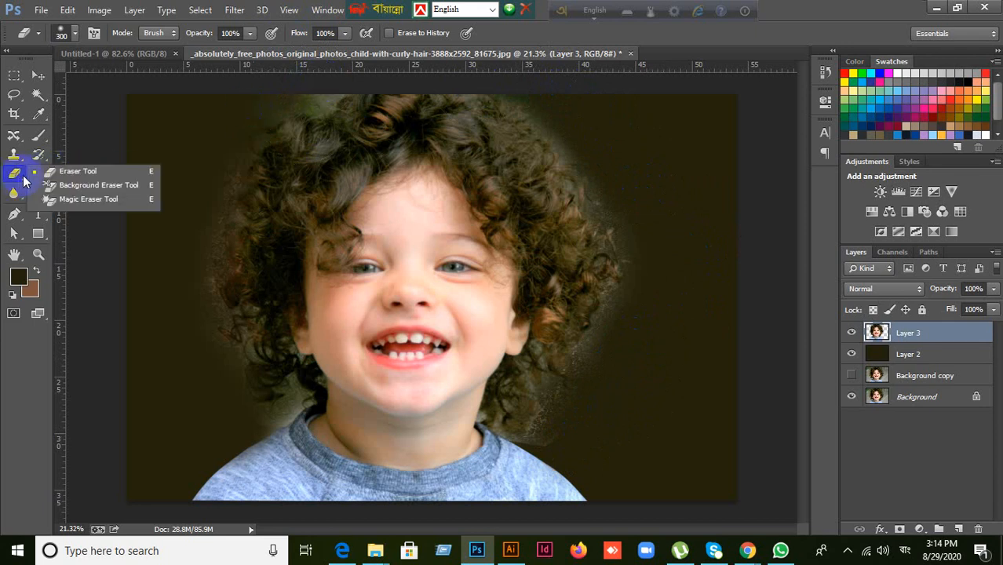
left_click(87, 182)
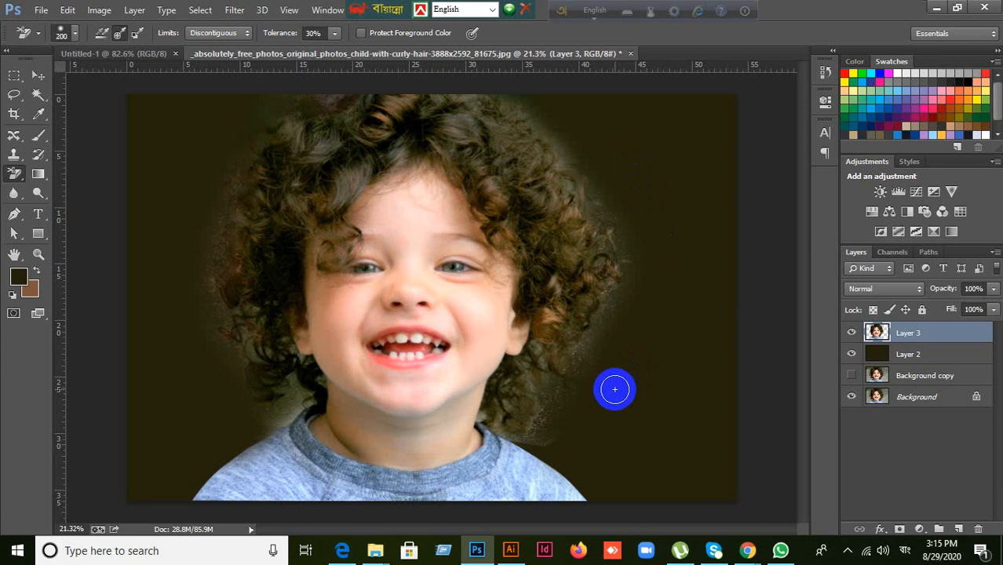
key("bracketright")
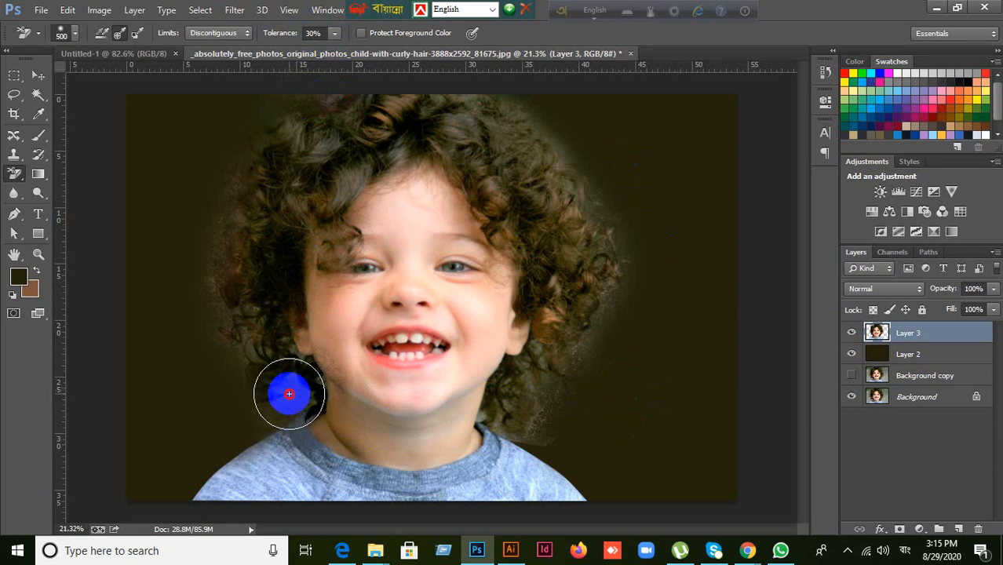
left_click(248, 347)
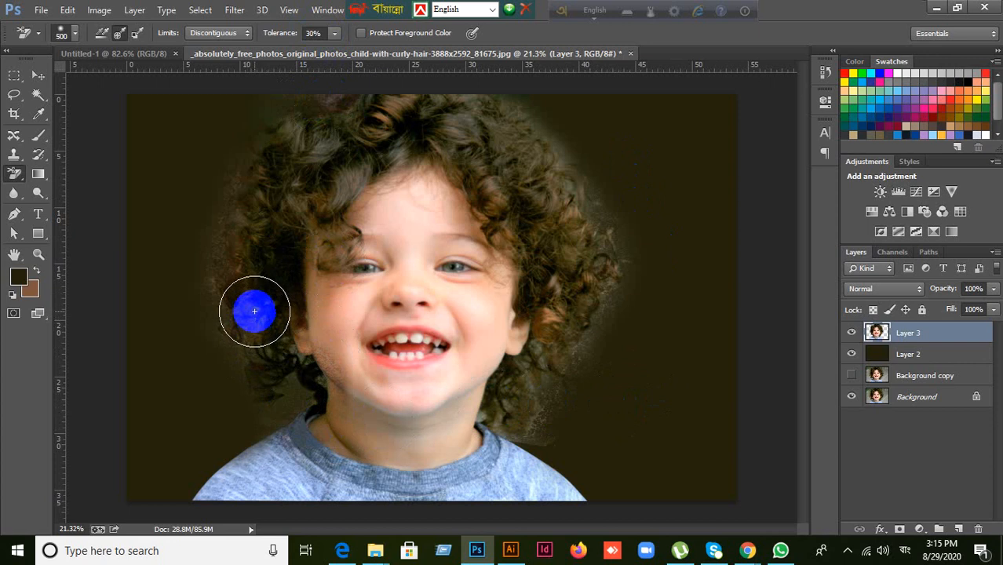
left_click(253, 309)
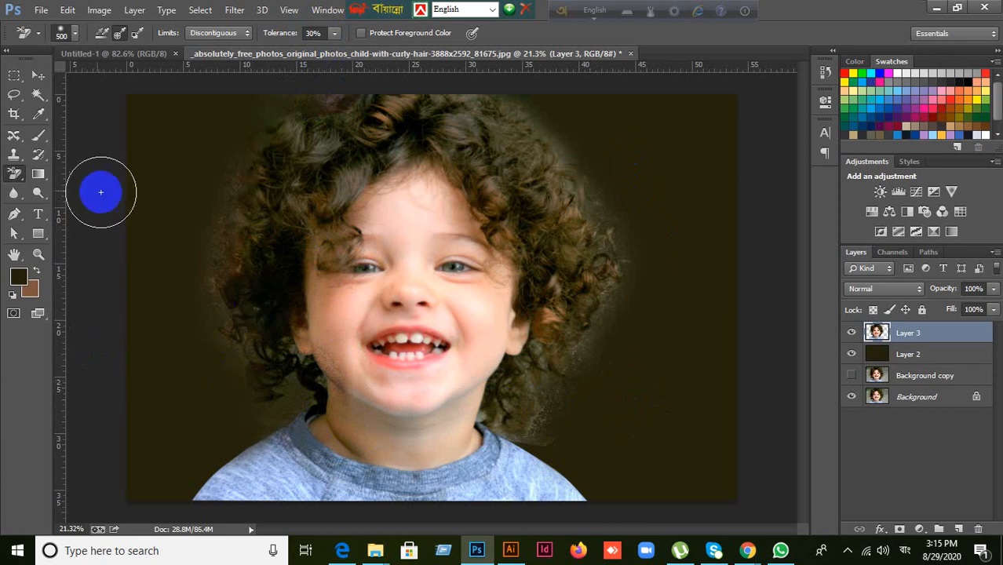
right_click(14, 176)
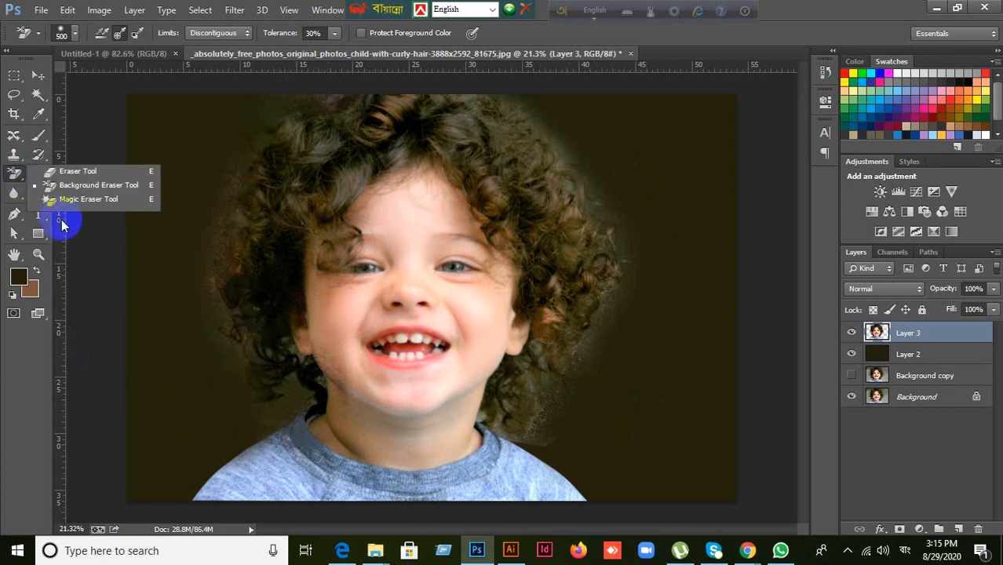
left_click(75, 167)
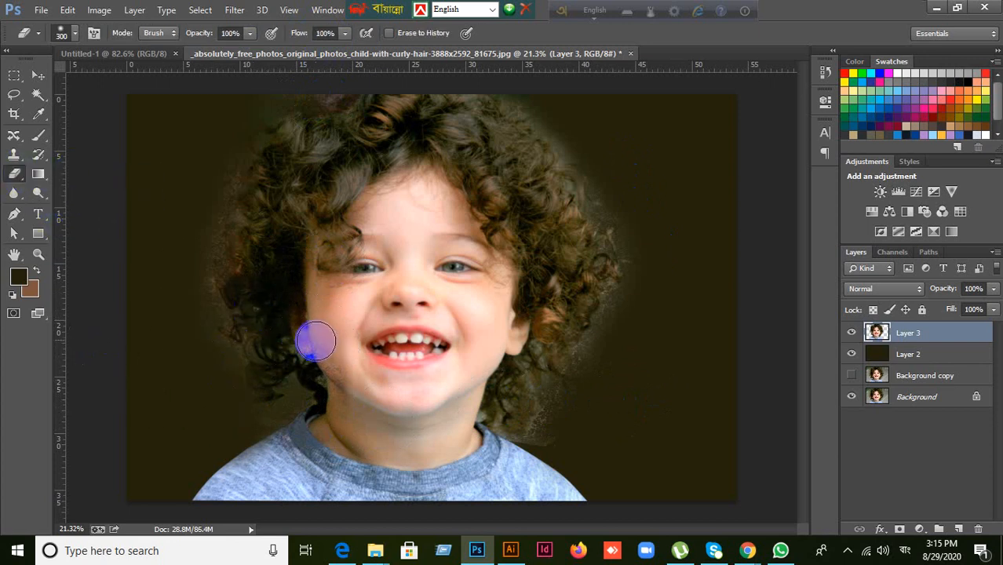
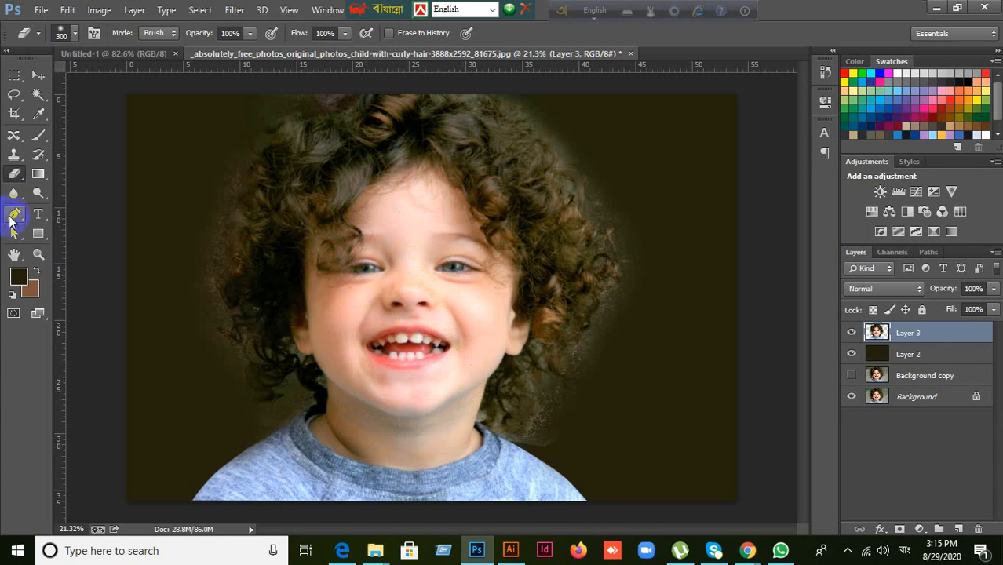
- Remove the grey between the lower right-hand curls below the ear with the Background Eraser at 200 px
left_click_drag(14, 172, 86, 185)
scroll(614, 422, "up", 5)
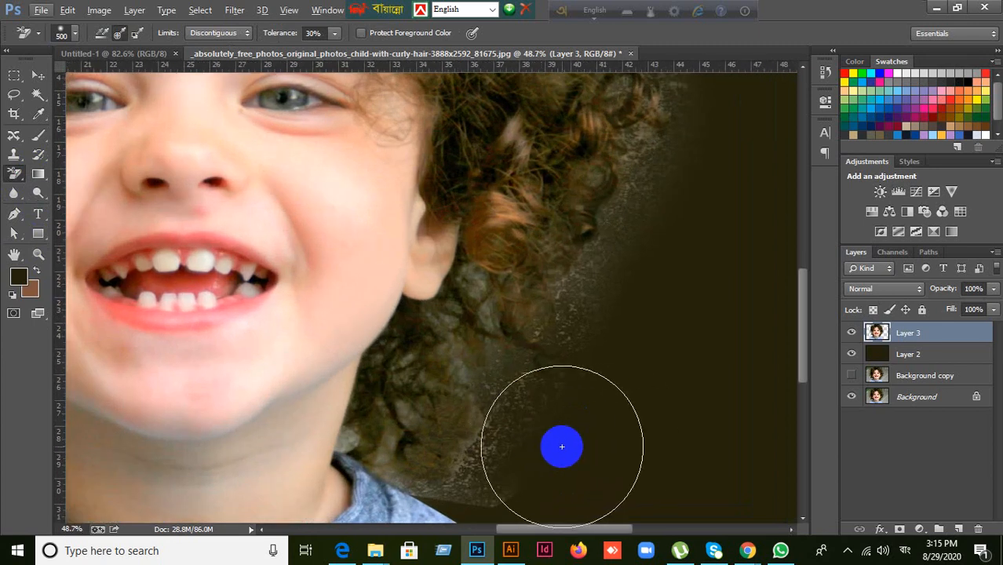
key("bracketleft")
key("bracketleft")
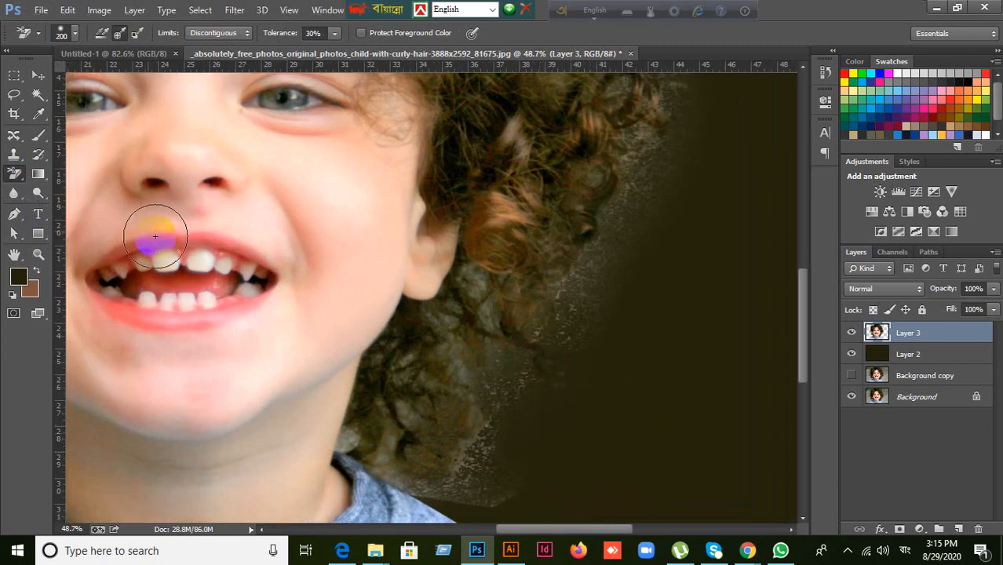
right_click(17, 179)
left_click(59, 179)
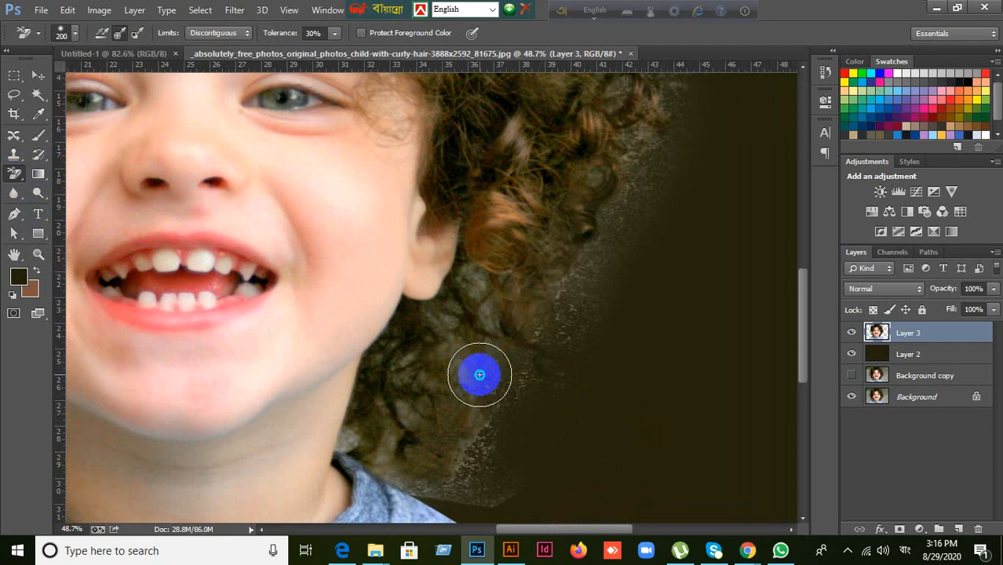
right_click(481, 384)
left_click(837, 6)
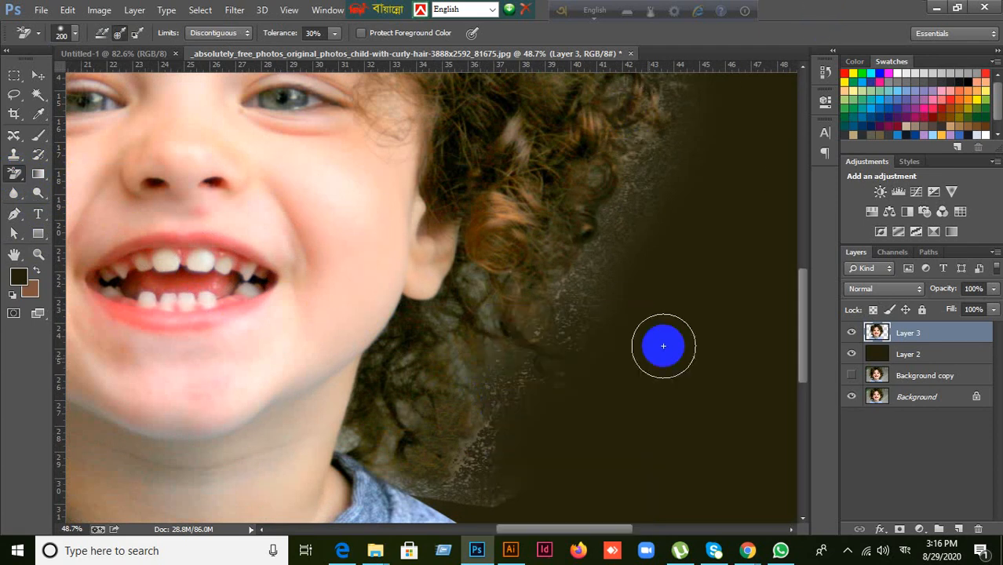
left_click_drag(540, 435, 481, 486)
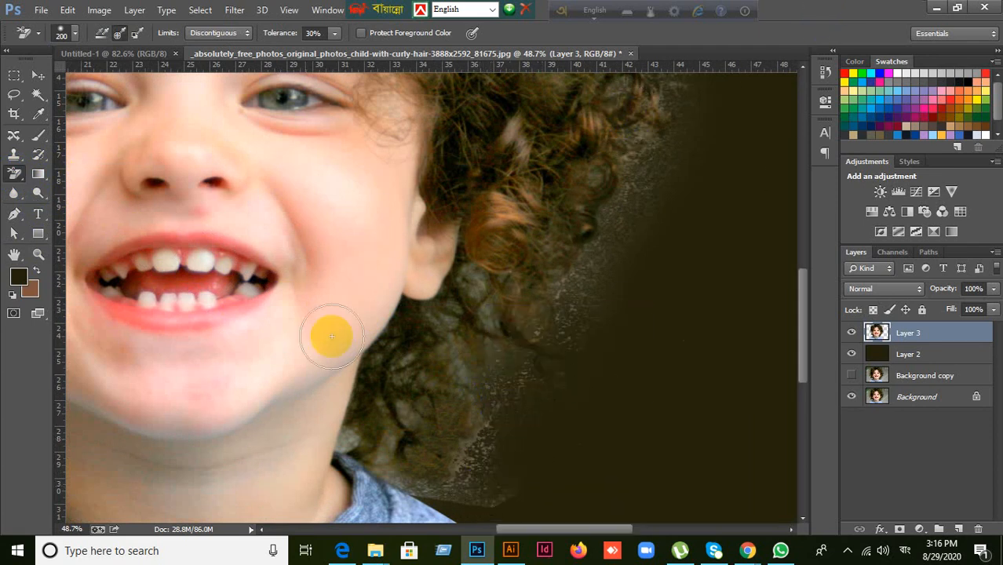
- Erase the speckled fringe outside the lower and middle right-hand curls with the Eraser tool at 300 px
left_click_drag(12, 166, 53, 176)
mouse_move(512, 444)
left_mouse_down()
mouse_move(511, 474)
mouse_move(532, 412)
mouse_move(588, 398)
mouse_move(615, 351)
mouse_move(621, 308)
left_mouse_up()
scroll(652, 337, "up", 3)
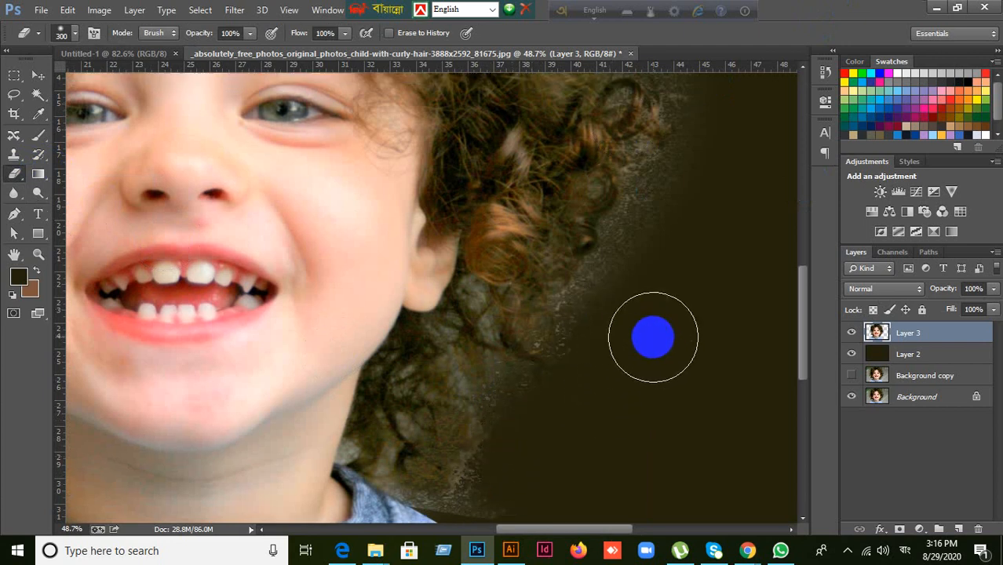
mouse_move(660, 337)
left_mouse_down()
mouse_move(679, 327)
mouse_move(717, 224)
mouse_move(678, 146)
left_mouse_up()
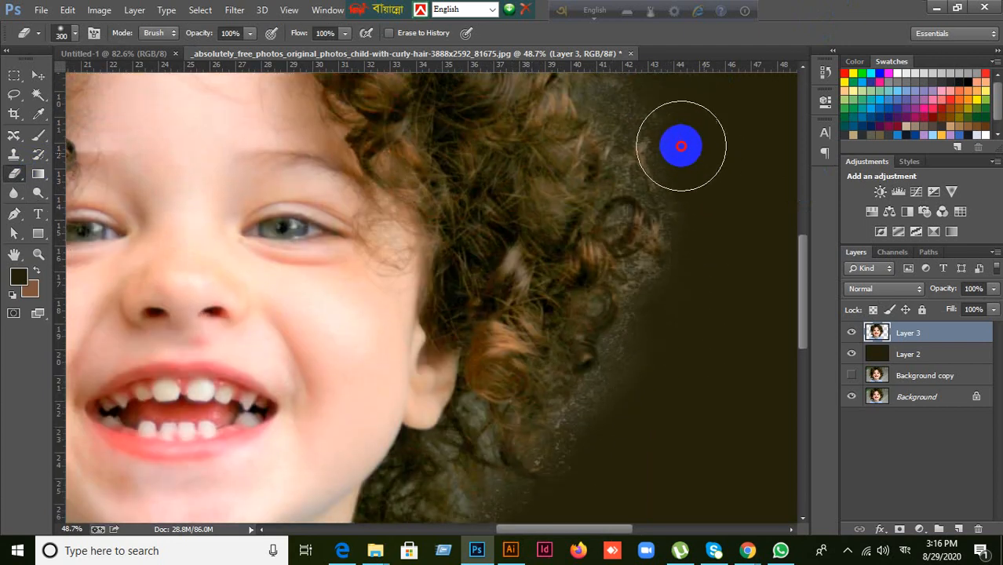
- Erase the remaining haze along the upper right-hand outline of the hair with the 300 px Eraser
scroll(730, 186, "up", 3)
mouse_move(730, 186)
left_mouse_down()
mouse_move(708, 208)
mouse_move(643, 148)
mouse_move(656, 208)
mouse_move(609, 206)
mouse_move(576, 150)
left_mouse_up()
scroll(657, 208, "up", 3)
scroll(593, 184, "up", 3)
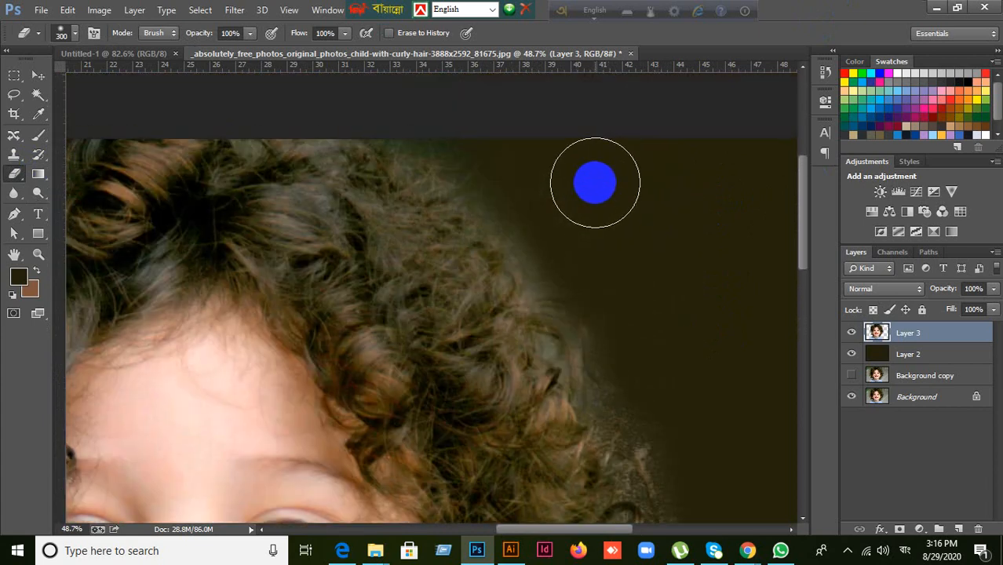
mouse_move(510, 206)
left_mouse_down()
mouse_move(489, 177)
mouse_move(437, 168)
mouse_move(477, 143)
left_mouse_up()
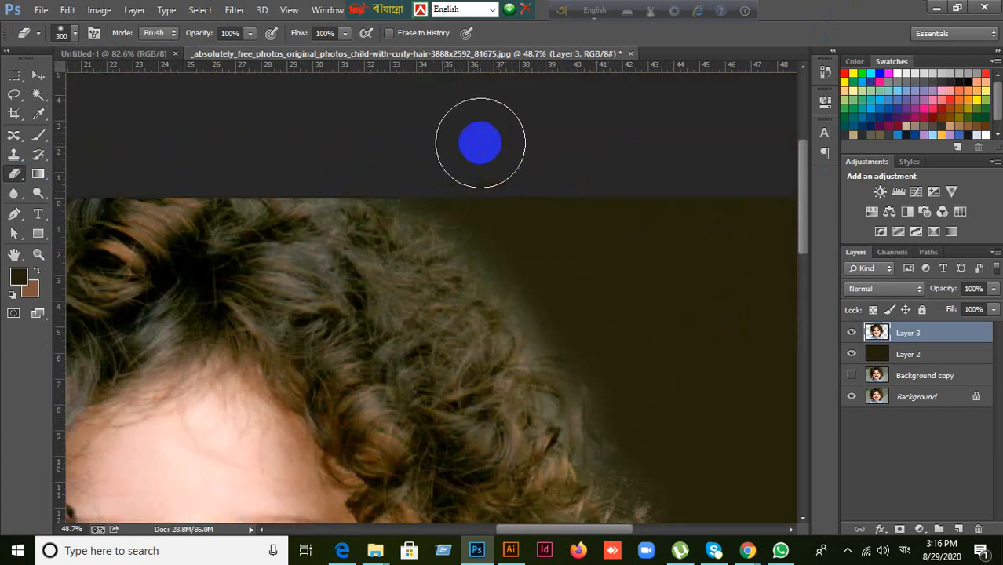
- Erase the haze along the upper-left and left outline of the hair with the 300 px Eraser
mouse_move(409, 324)
left_mouse_down()
mouse_move(656, 344)
mouse_move(760, 308)
left_mouse_up()
mouse_move(395, 173)
left_mouse_down()
mouse_move(384, 158)
mouse_move(398, 170)
mouse_move(338, 168)
mouse_move(251, 189)
mouse_move(145, 290)
left_mouse_up()
left_click_drag(495, 384, 602, 258)
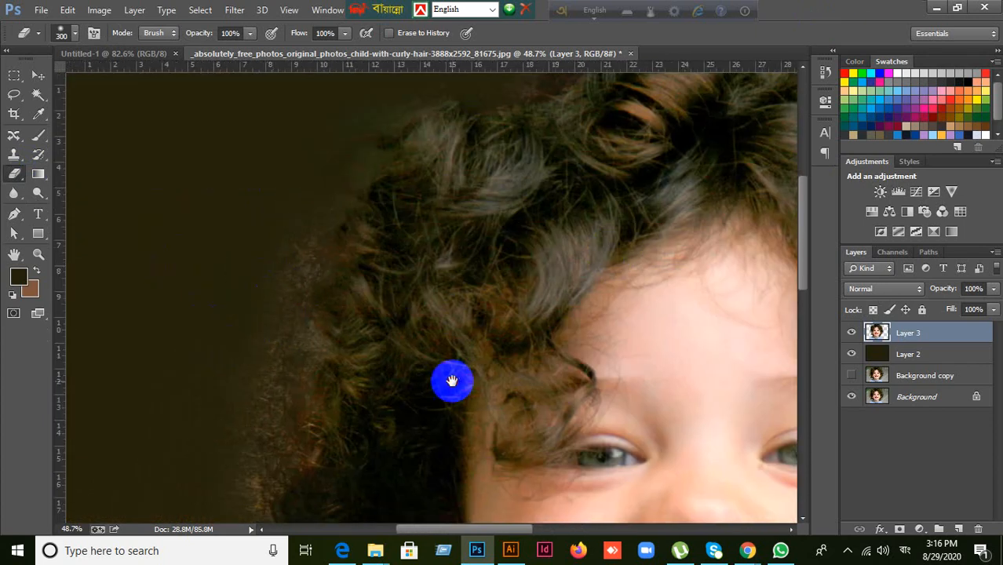
left_click_drag(449, 382, 548, 247)
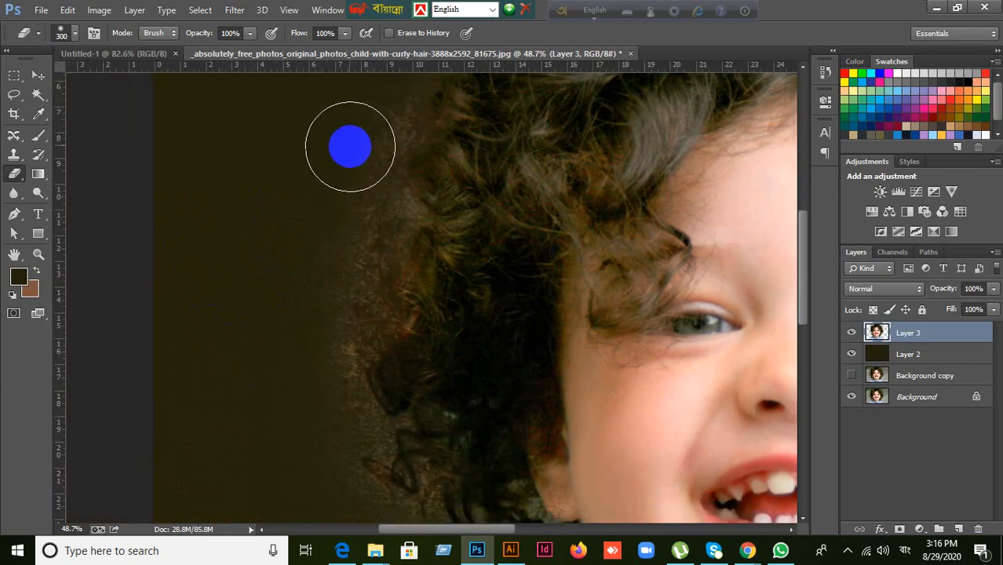
mouse_move(343, 137)
left_mouse_down()
mouse_move(309, 291)
mouse_move(318, 431)
mouse_move(350, 430)
mouse_move(311, 341)
left_mouse_up()
- Reduce the Eraser brush size to 150 px for the speckled edge of the left-hand curls
key("bracketleft")
key("bracketleft")
key("bracketleft")
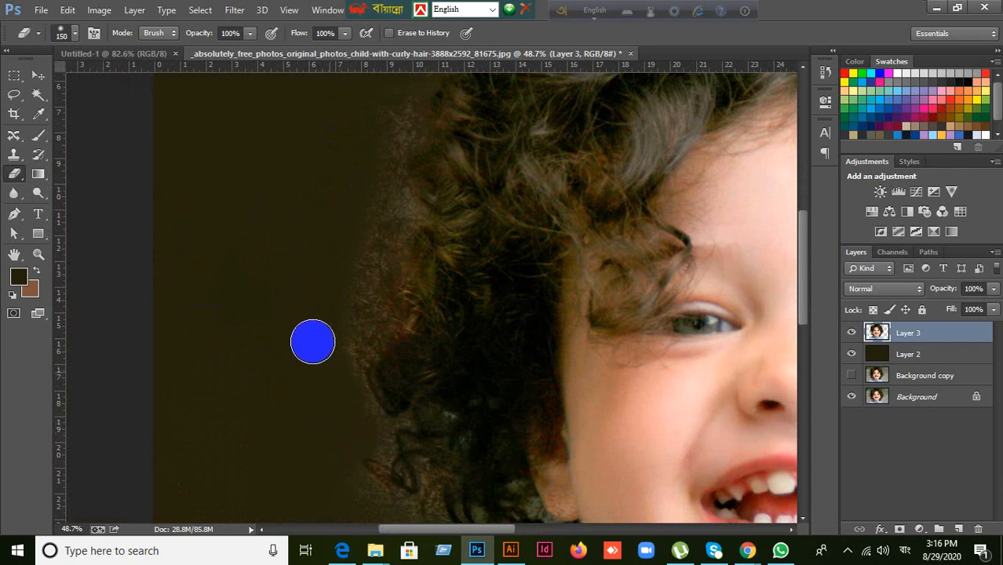
- Erase the leftover background fringe on Layer 3 along the left edge of the curls down to the shoulder with a 150 px eraser
scroll(349, 343, "up", 4)
scroll(351, 345, "down", 9)
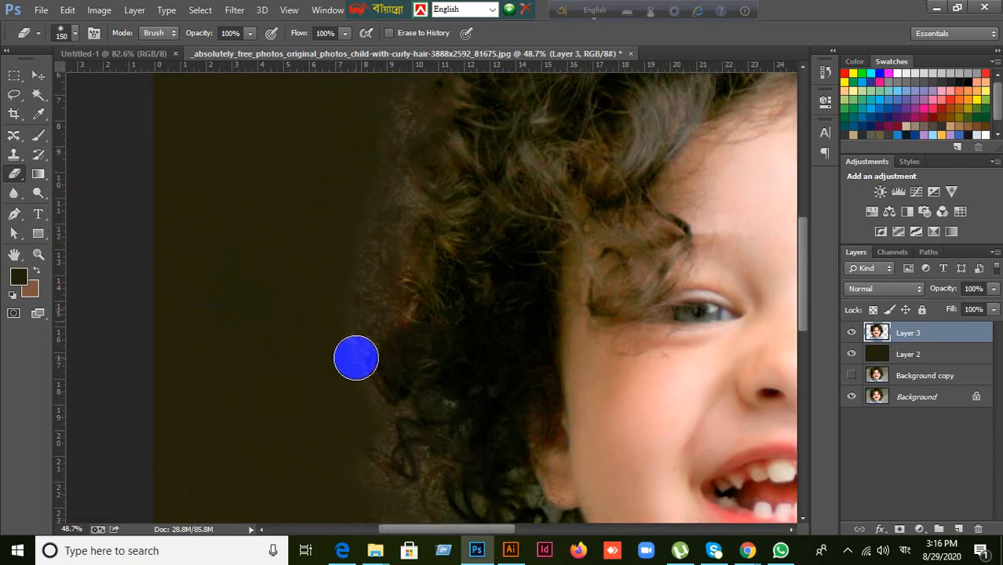
mouse_move(356, 354)
left_mouse_down()
mouse_move(383, 333)
mouse_move(401, 336)
mouse_move(390, 416)
mouse_move(395, 473)
left_mouse_up()
left_click_drag(448, 490, 478, 485)
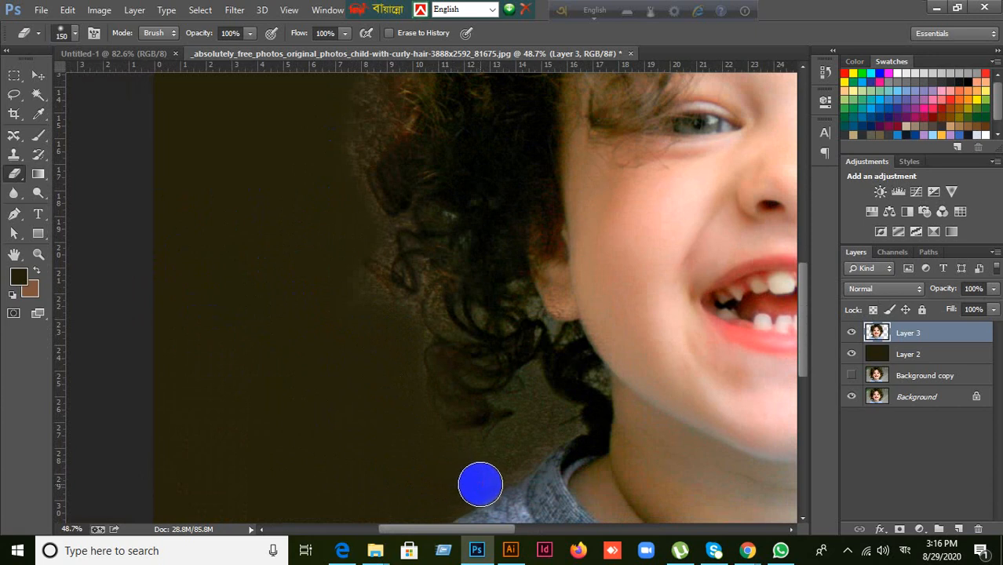
- Reduce the eraser to 60 px and clean the background remnants along the left shoulder edge and up around the lower curls
key("bracketleft")
key("bracketleft")
key("bracketleft")
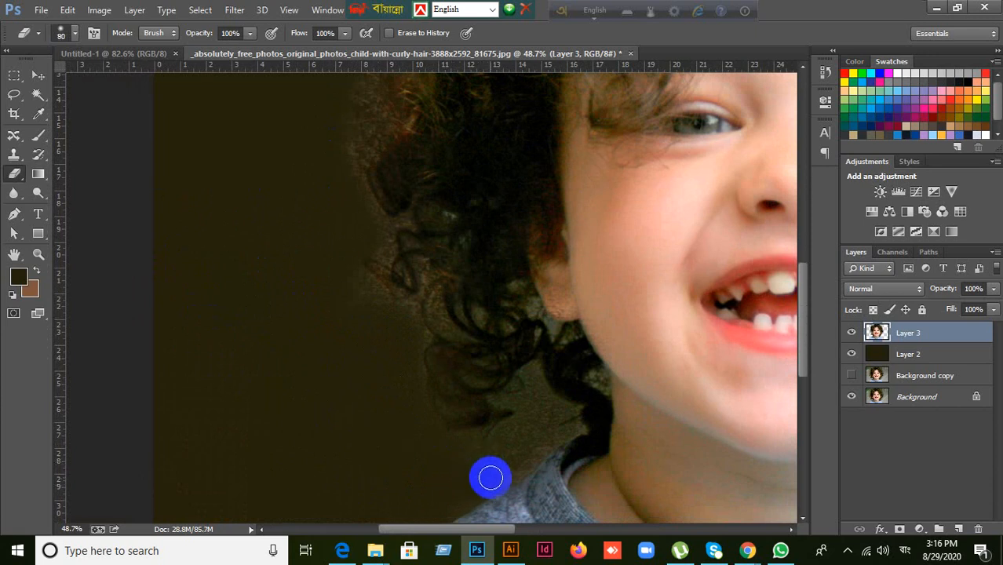
left_click_drag(496, 478, 539, 459)
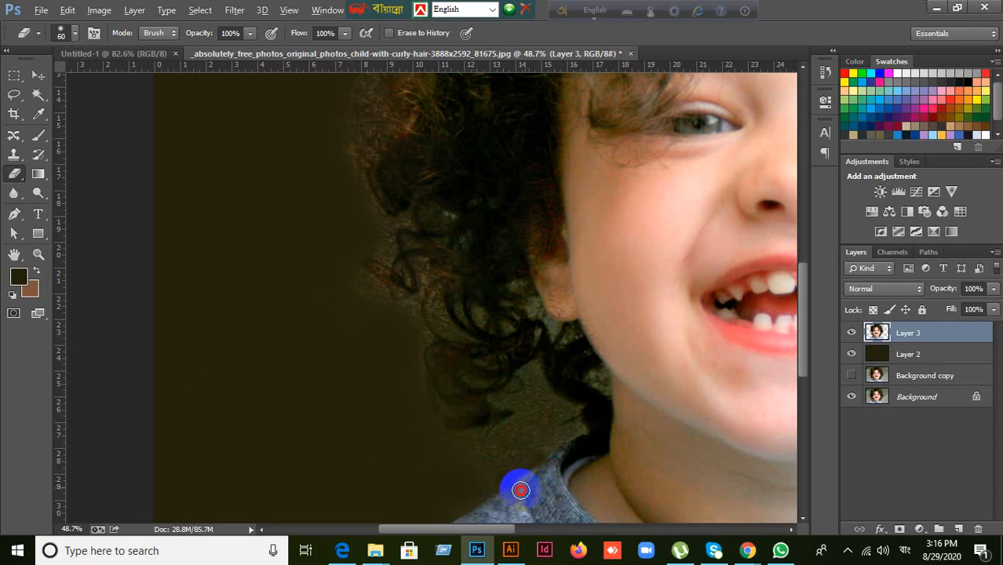
scroll(549, 470, "down", 2)
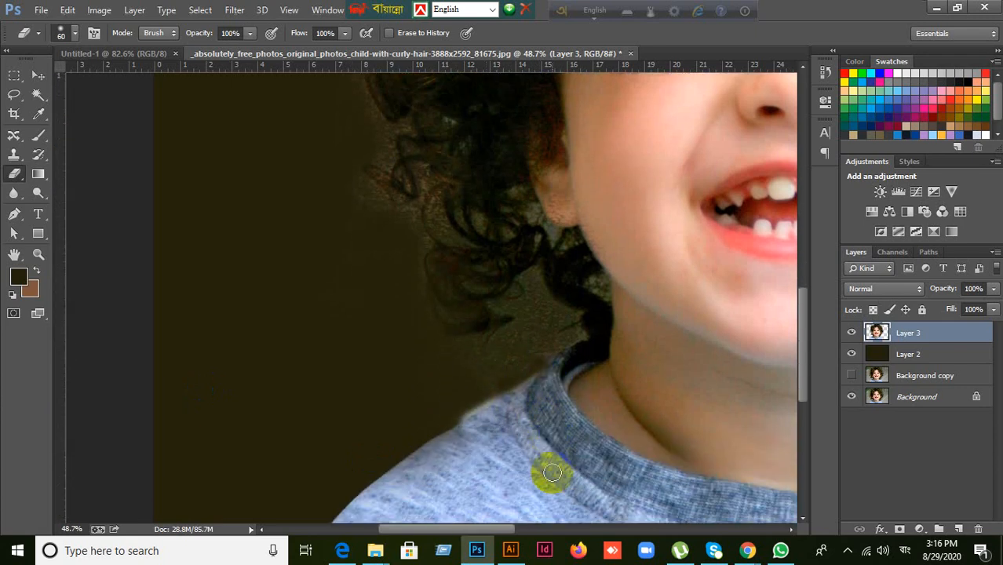
left_click_drag(401, 416, 495, 432)
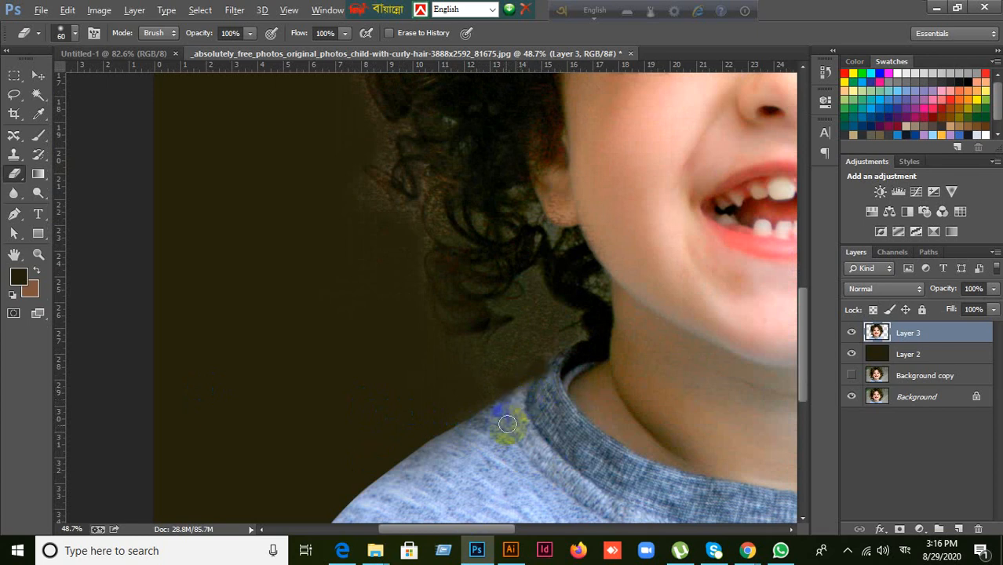
scroll(507, 424, "up", 1)
mouse_move(528, 402)
left_mouse_down()
mouse_move(530, 330)
mouse_move(530, 364)
mouse_move(553, 352)
mouse_move(530, 310)
mouse_move(511, 342)
mouse_move(525, 360)
mouse_move(496, 407)
mouse_move(460, 395)
mouse_move(472, 418)
mouse_move(478, 401)
mouse_move(548, 385)
mouse_move(566, 370)
mouse_move(525, 323)
mouse_move(497, 337)
mouse_move(518, 347)
mouse_move(438, 266)
left_mouse_up()
- Set the eraser to 70 px and erase the remaining haze along the outer edge of the lower left curls
key("bracketleft")
key("bracketleft")
scroll(444, 272, "up", 4)
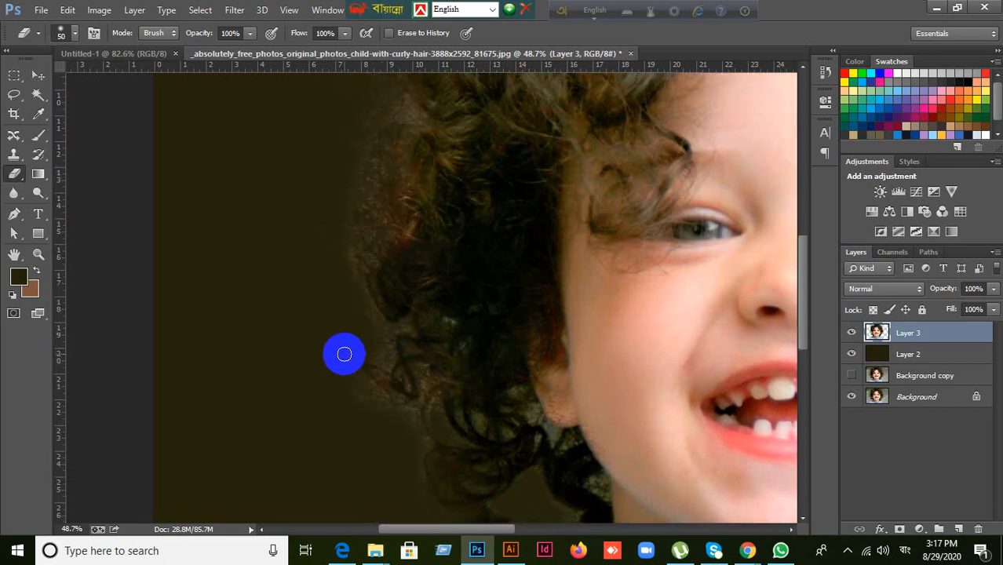
key("bracketright")
mouse_move(358, 325)
left_mouse_down()
mouse_move(371, 327)
mouse_move(329, 377)
mouse_move(401, 425)
mouse_move(407, 457)
mouse_move(414, 437)
left_mouse_up()
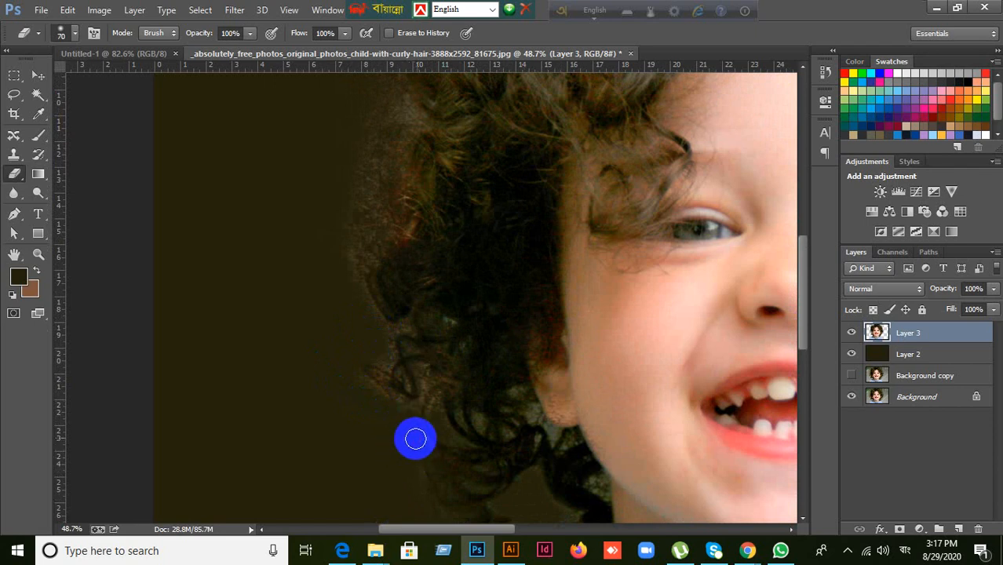
- Erase a bit of leftover fringe beside the right shoulder, just beneath the curls
scroll(330, 276, "up", 2)
scroll(338, 259, "up", 2)
scroll(298, 217, "up", 3)
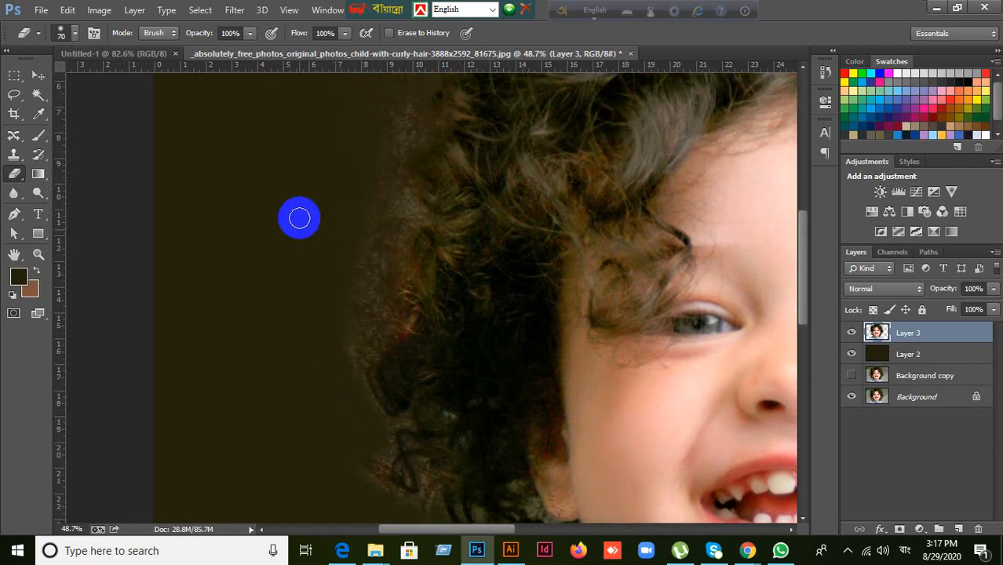
scroll(292, 249, "up", 4)
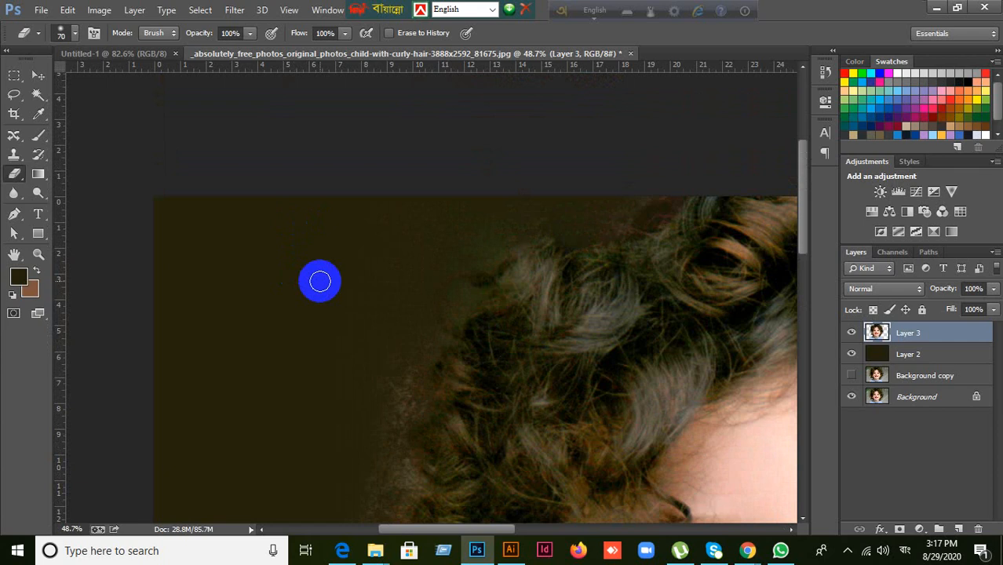
scroll(320, 282, "down", 3)
scroll(321, 281, "down", 2)
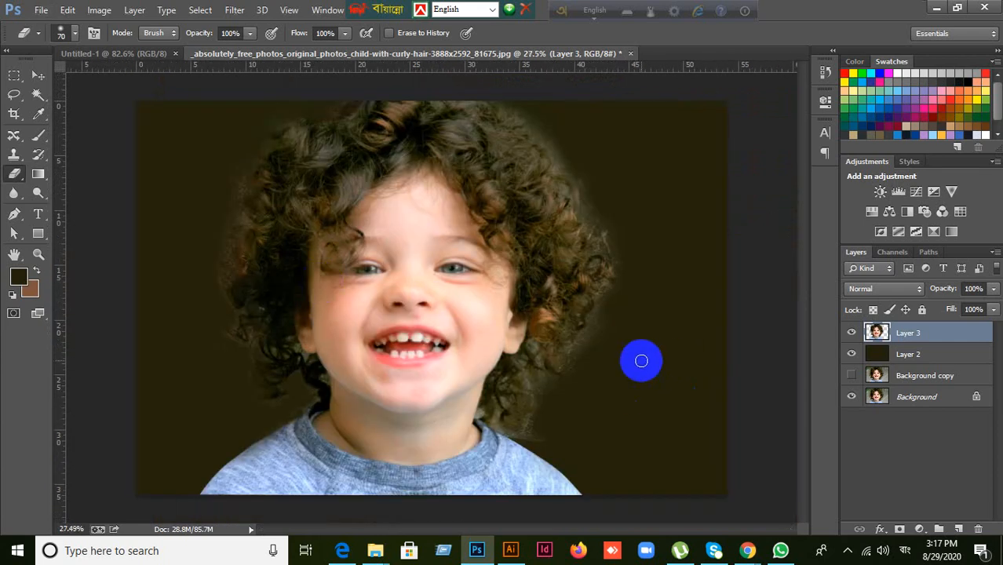
scroll(643, 358, "up", 3)
scroll(593, 366, "down", 4)
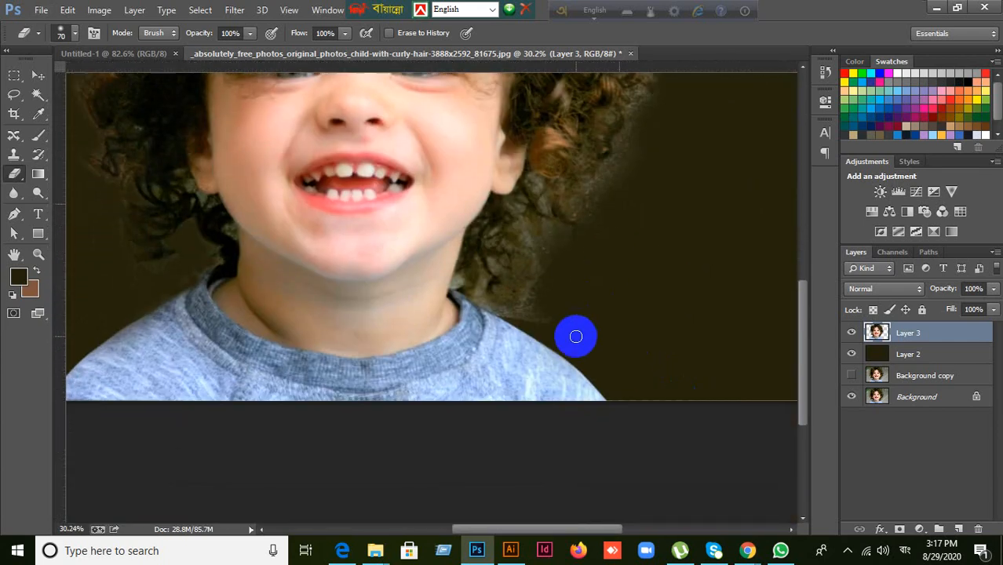
left_click(562, 318)
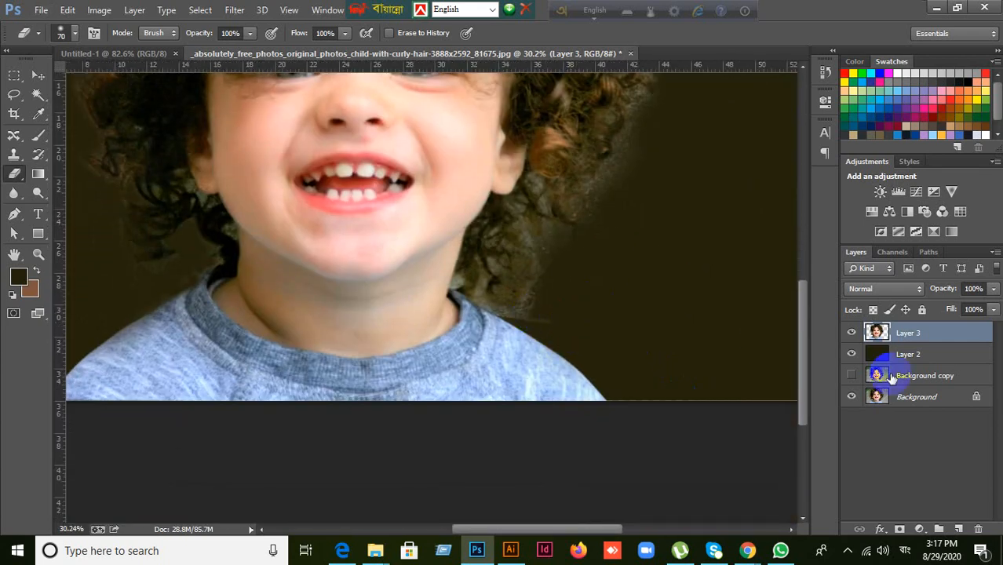
- Fill Layer 2 with medium gray to check the hair cutout against a lighter backdrop
left_click(933, 361)
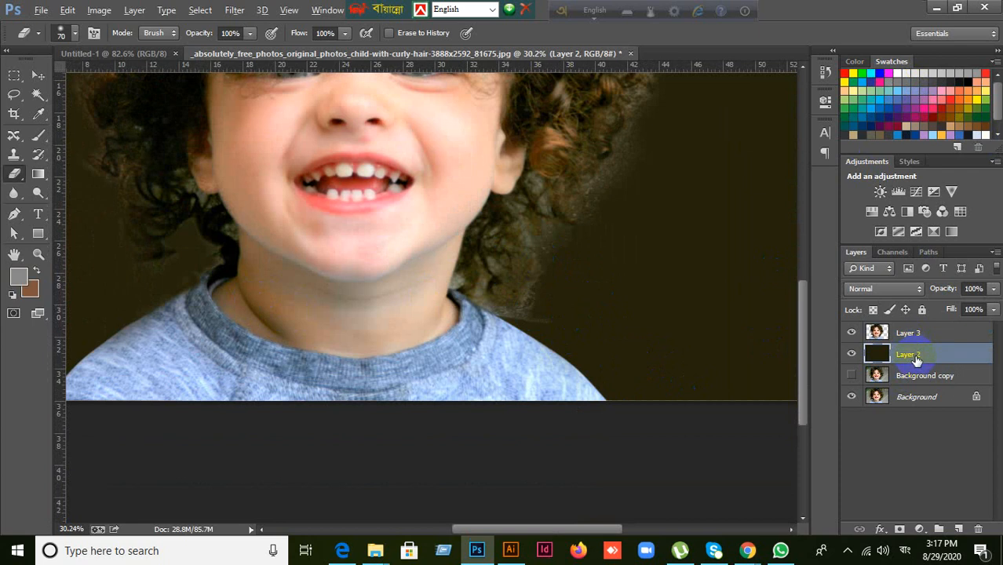
key("alt+BackSpace")
scroll(588, 303, "up", 5)
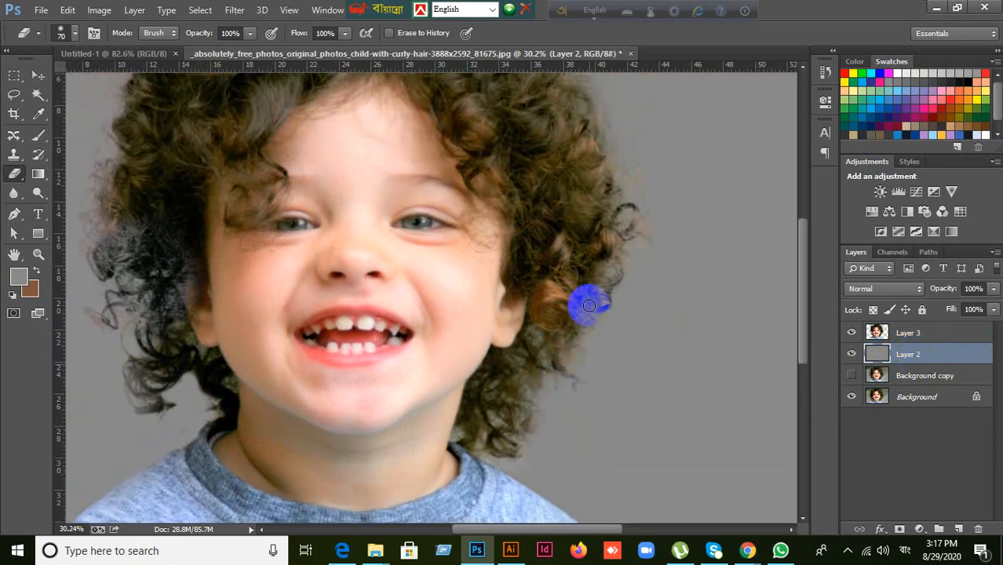
scroll(536, 307, "down", 3)
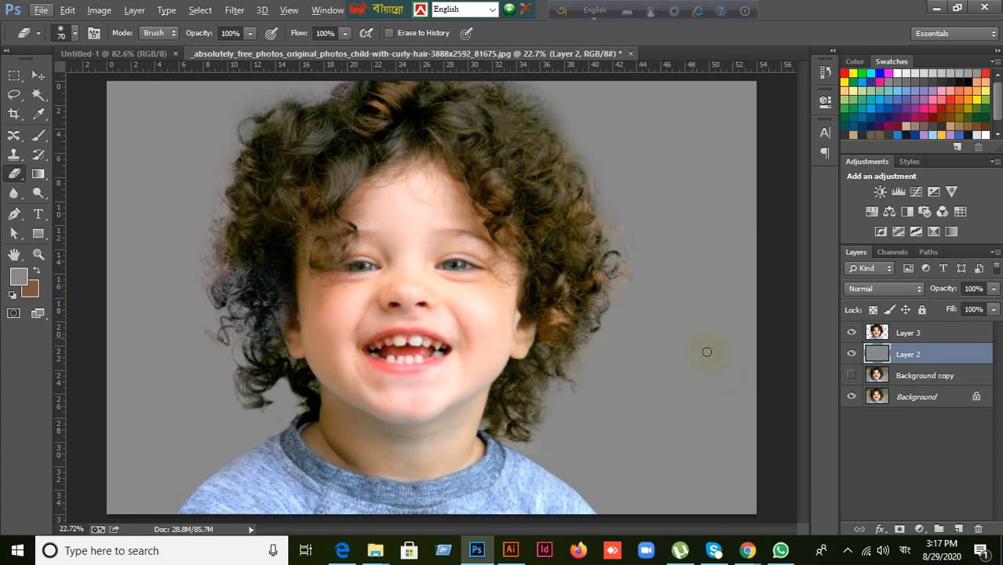
- Fill the Layer 2 backdrop with dark gray
left_click(910, 335)
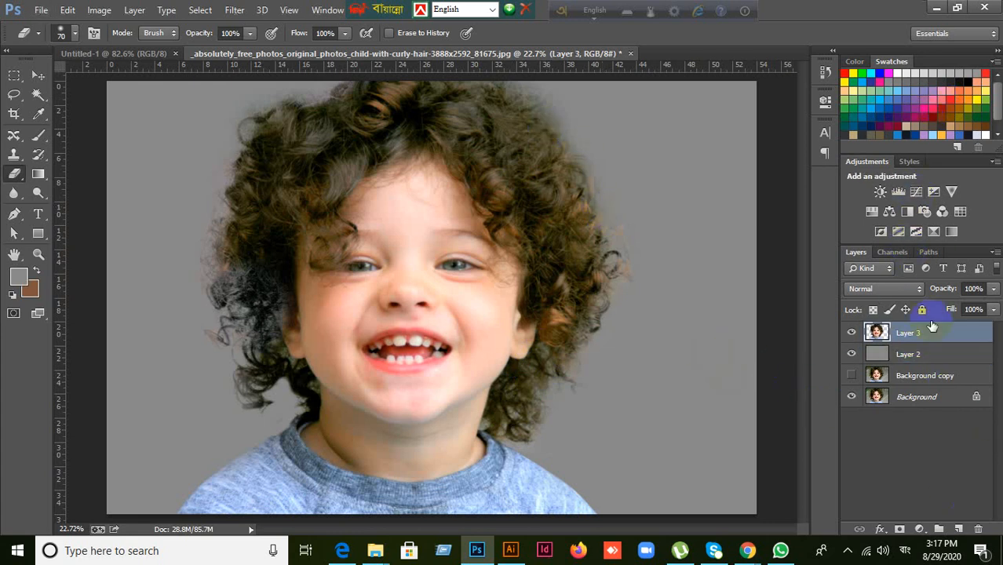
left_click(938, 358)
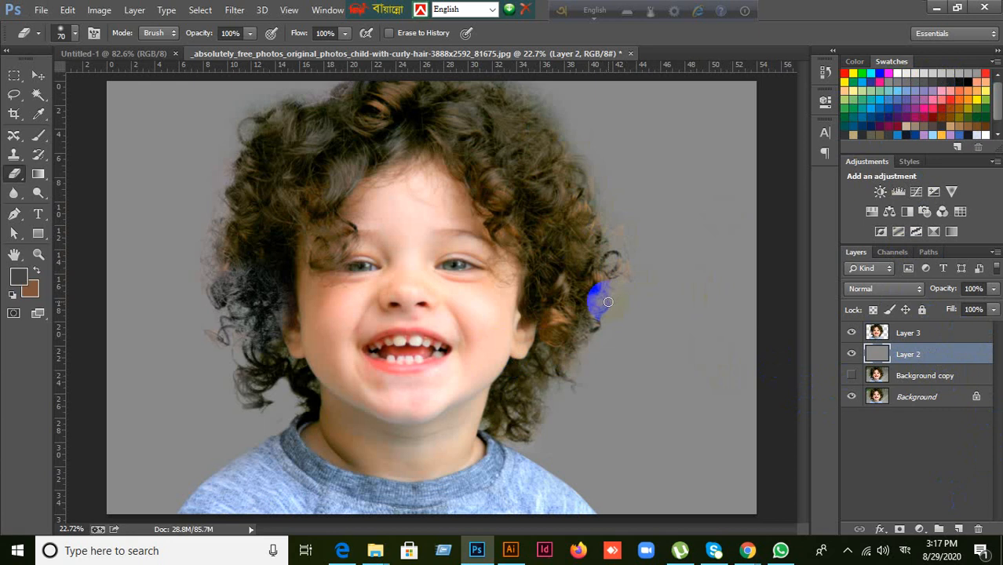
left_click(671, 389)
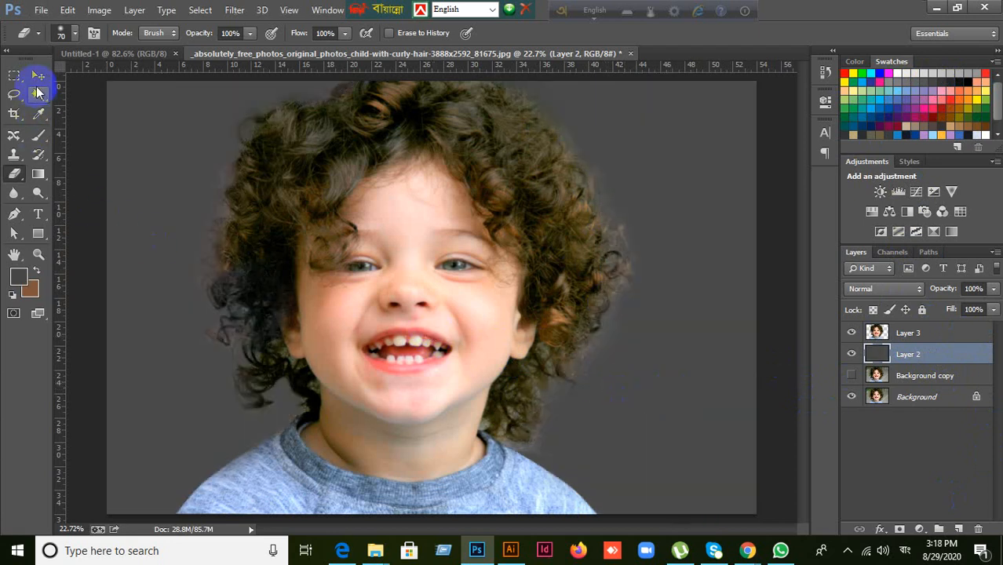
right_click(19, 177)
left_click(66, 173)
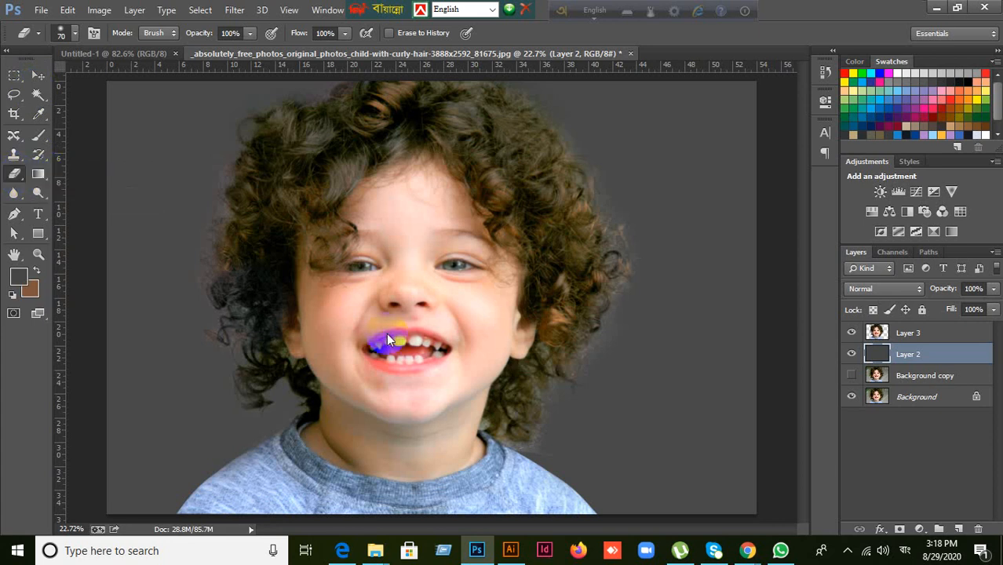
scroll(525, 461, "up", 5)
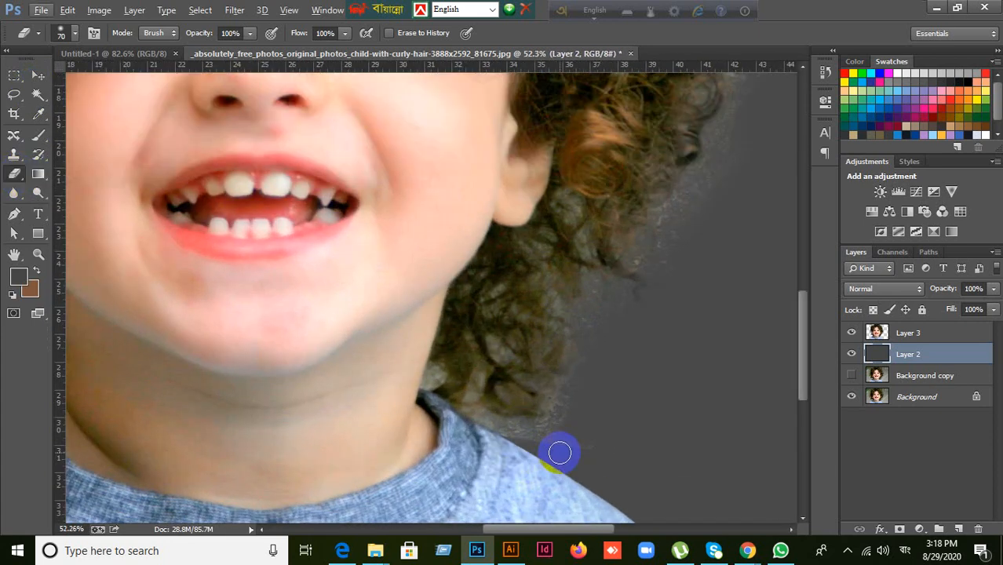
key("bracketleft")
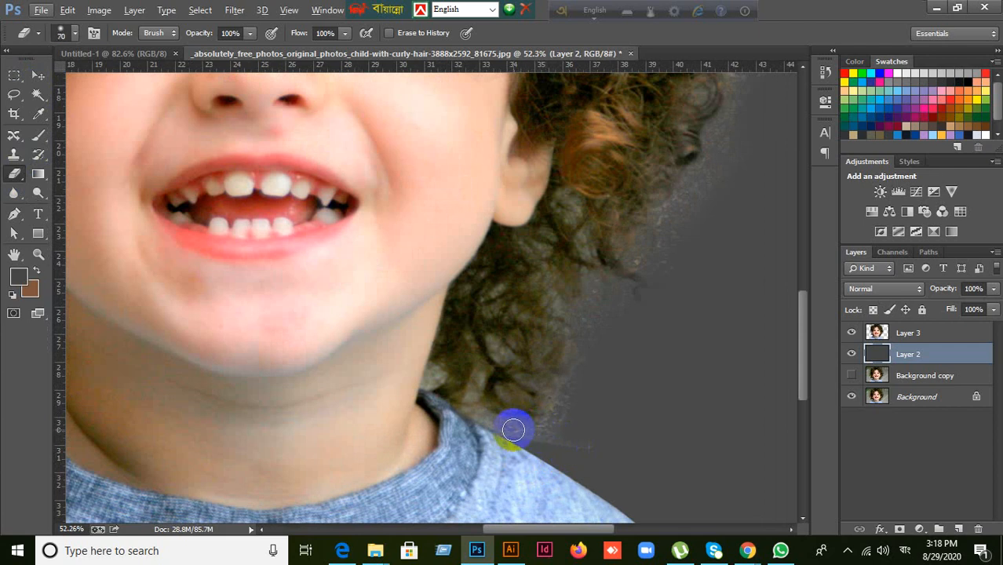
left_click_drag(514, 429, 556, 436)
key("ctrl+z")
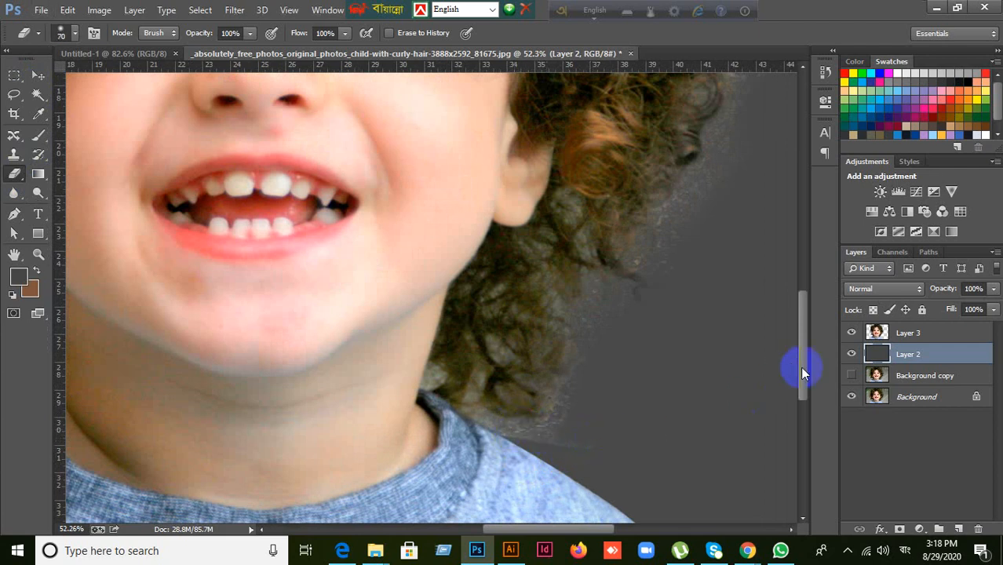
- Erase the leftover fringe on Layer 3 between the right shoulder and the curls, reducing the eraser to 45 px
left_click(911, 334)
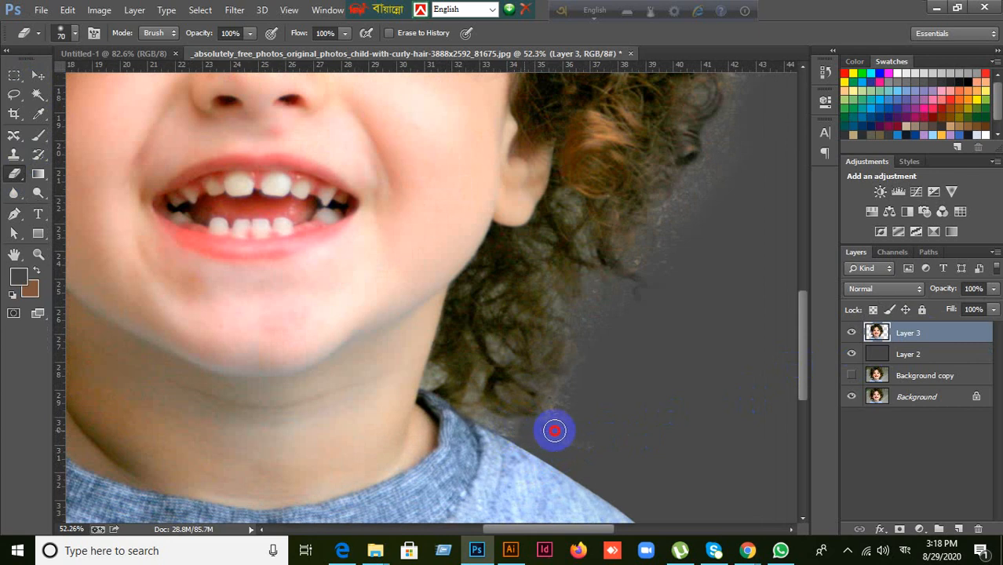
mouse_move(565, 407)
left_mouse_down()
mouse_move(571, 443)
mouse_move(595, 440)
mouse_move(533, 435)
left_mouse_up()
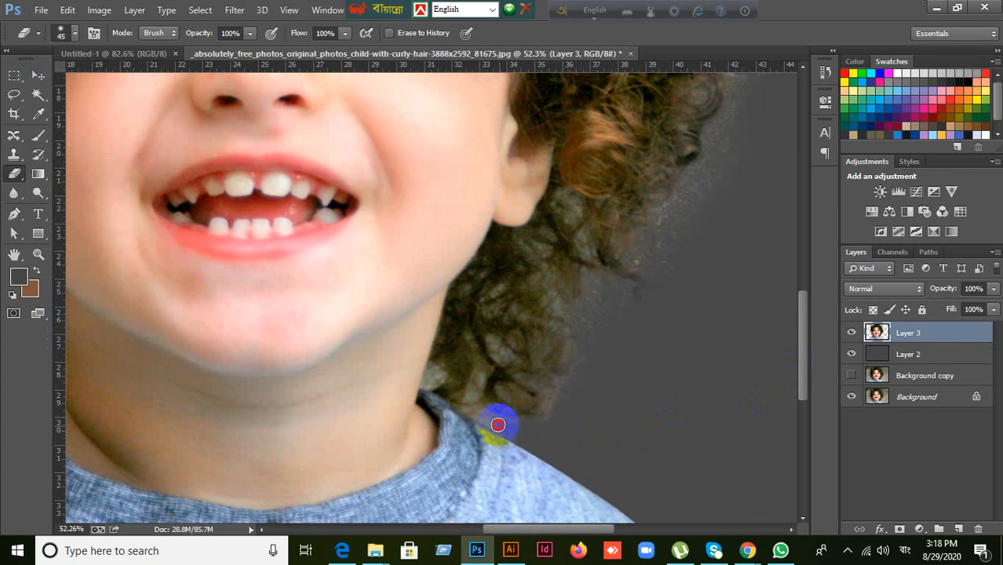
scroll(509, 384, "up", 1)
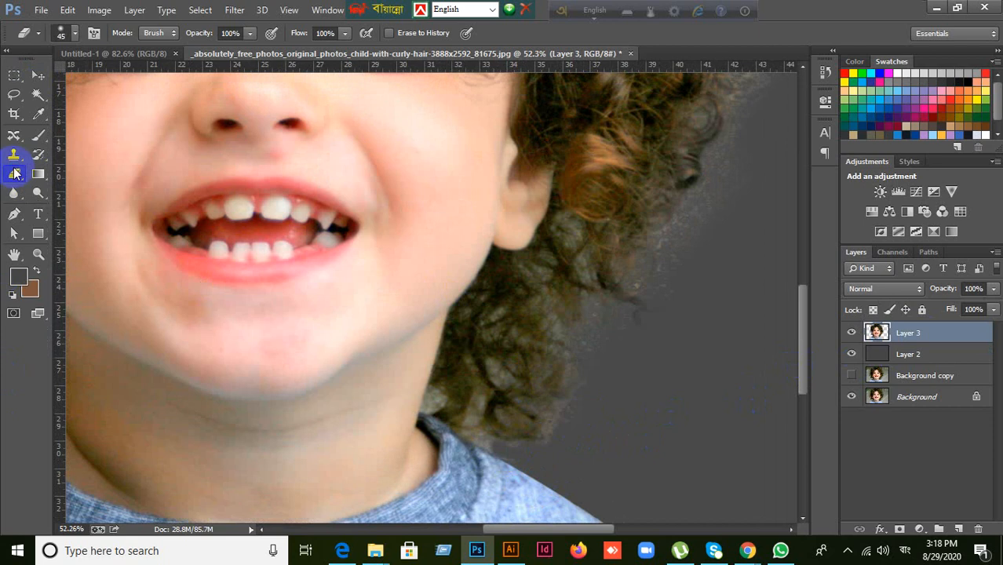
- Remove the old background showing through the curls beside the neck using the Background Eraser at 100 px and 30% tolerance
right_click(14, 174)
left_click(86, 185)
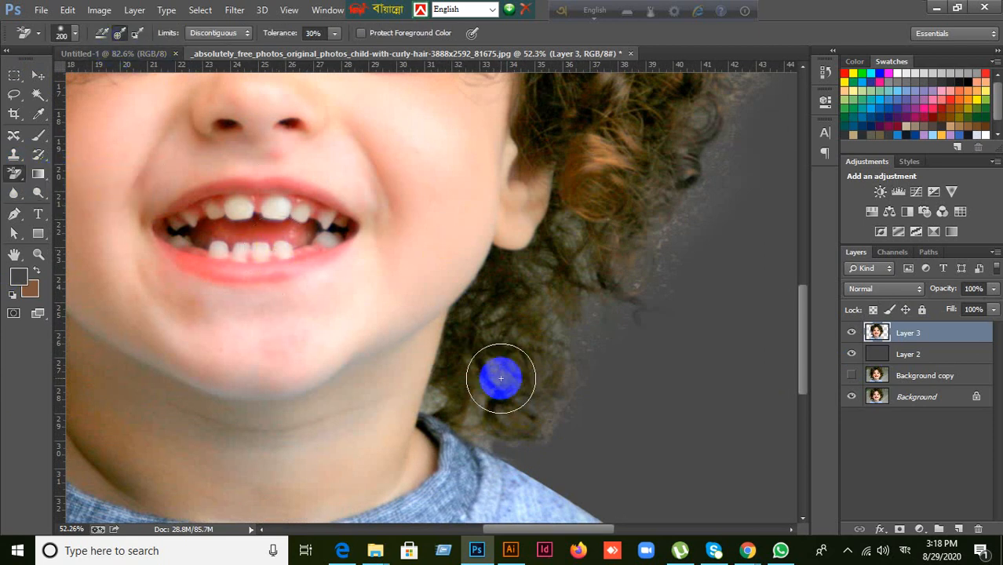
scroll(500, 378, "up", 2)
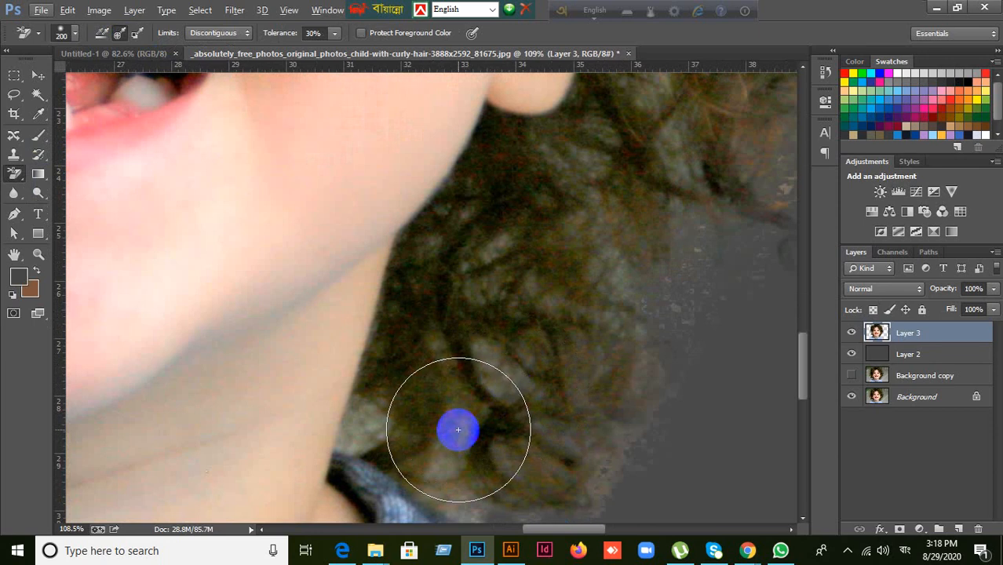
left_click(358, 33)
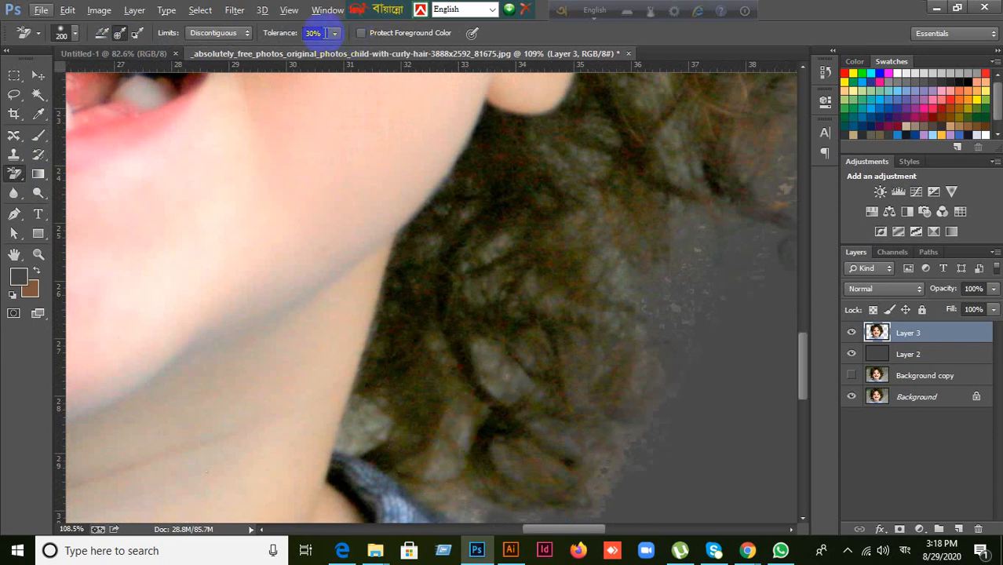
scroll(531, 410, "down", 3)
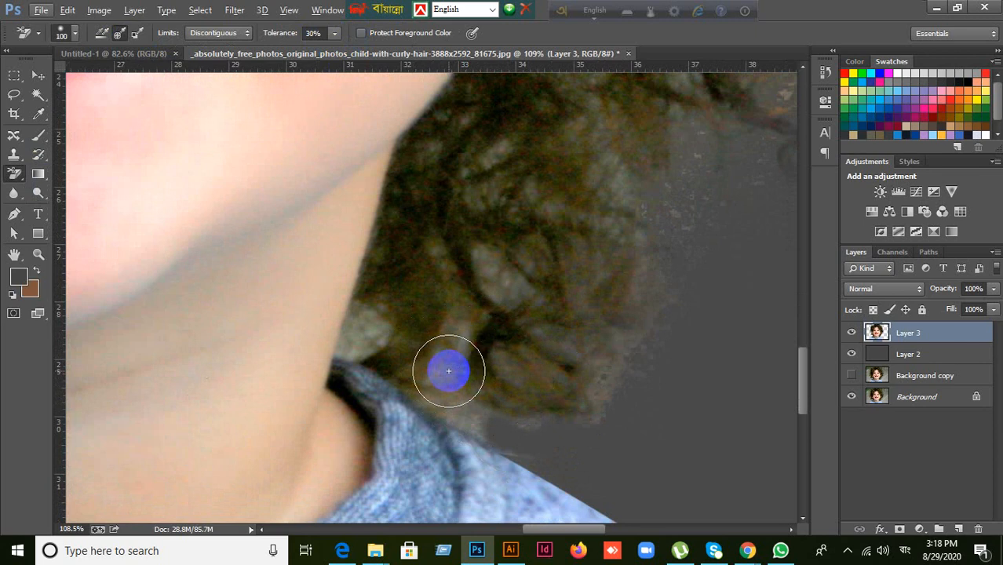
mouse_move(449, 370)
left_mouse_down()
mouse_move(481, 309)
mouse_move(498, 162)
mouse_move(544, 183)
mouse_move(614, 160)
mouse_move(631, 273)
mouse_move(598, 361)
mouse_move(596, 399)
left_mouse_up()
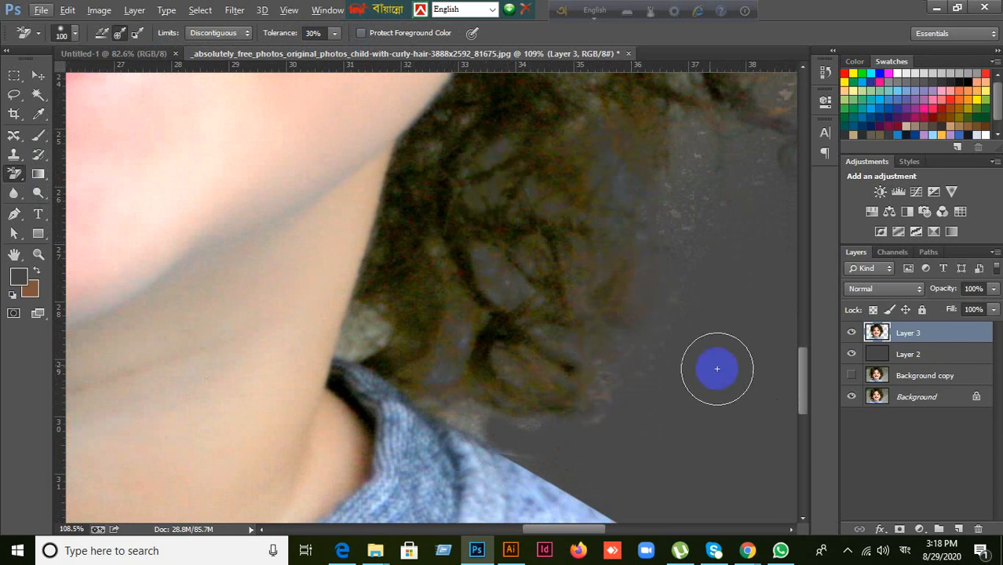
left_click_drag(375, 329, 387, 329)
- Try to remove the old background among the curls below the ear with the Background Eraser, and undo both strokes
scroll(694, 382, "up", 10)
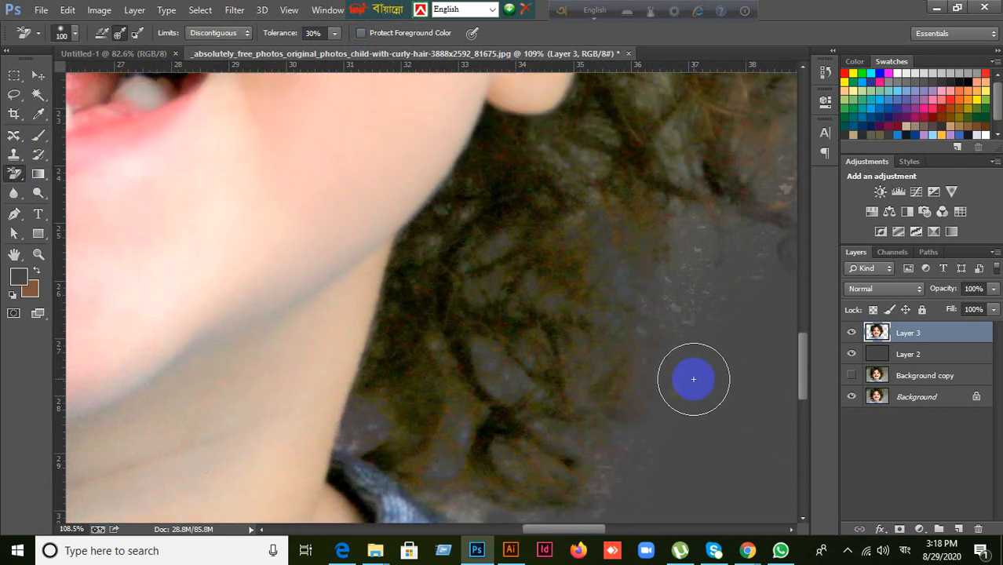
scroll(703, 348, "up", 1)
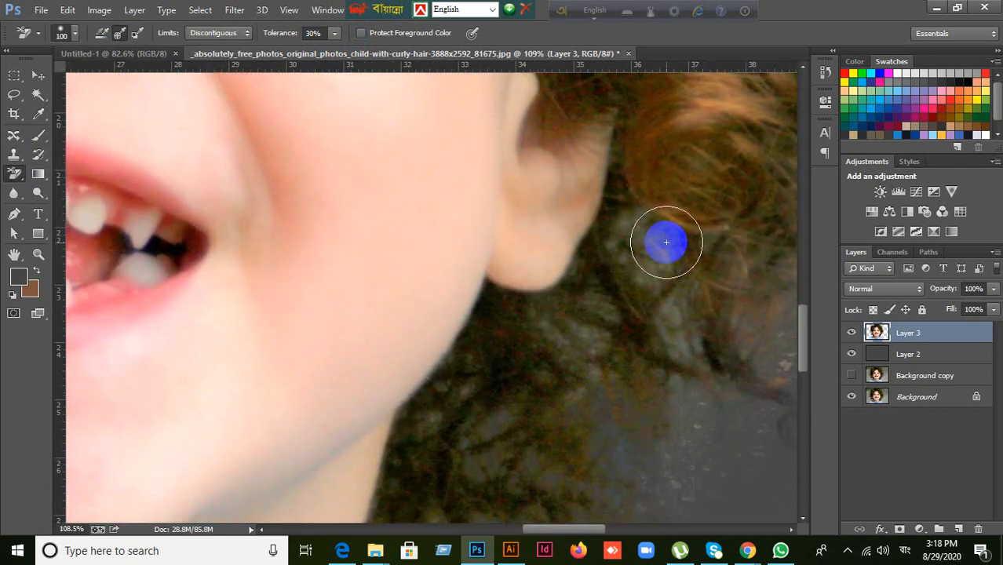
mouse_move(664, 242)
left_mouse_down()
mouse_move(638, 279)
mouse_move(646, 287)
left_mouse_up()
mouse_move(601, 331)
left_mouse_down()
mouse_move(570, 341)
mouse_move(673, 435)
left_mouse_up()
key("ctrl+z")
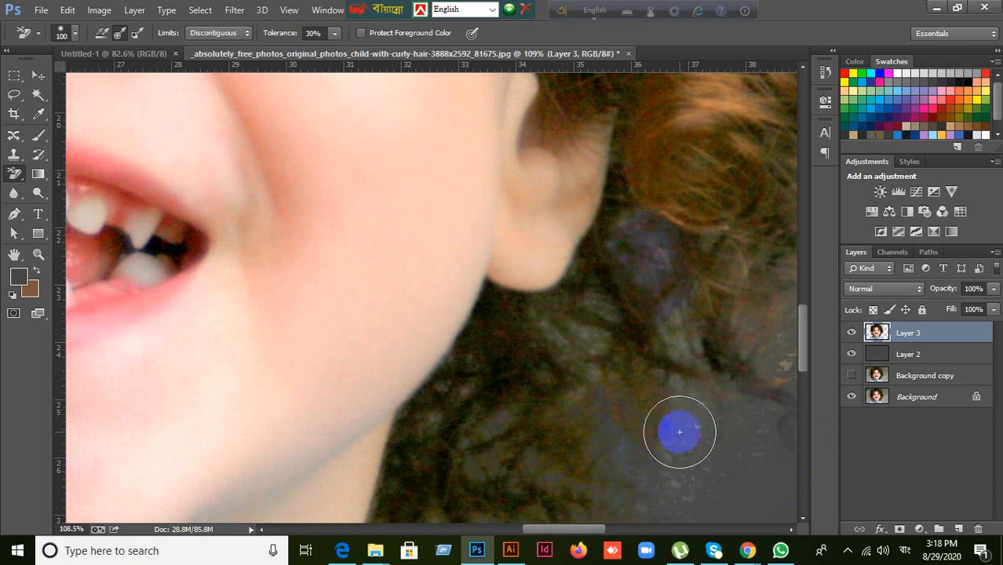
key("ctrl+alt+z")
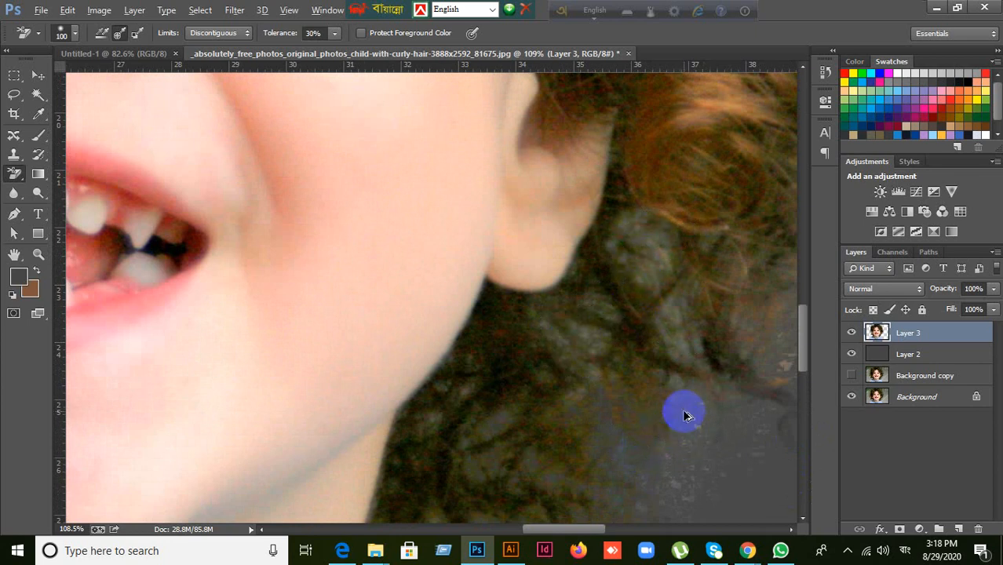
- Remove the old background remaining between the lowest curls and the shirt shoulder on Layer 3 with the 100 px Background Eraser
scroll(706, 282, "up", 3)
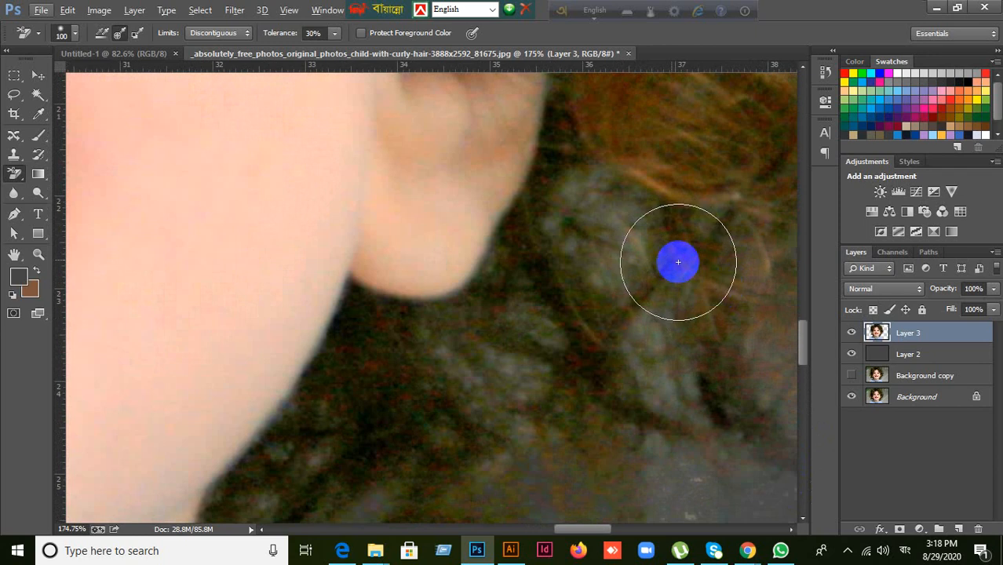
scroll(664, 354, "down", 7)
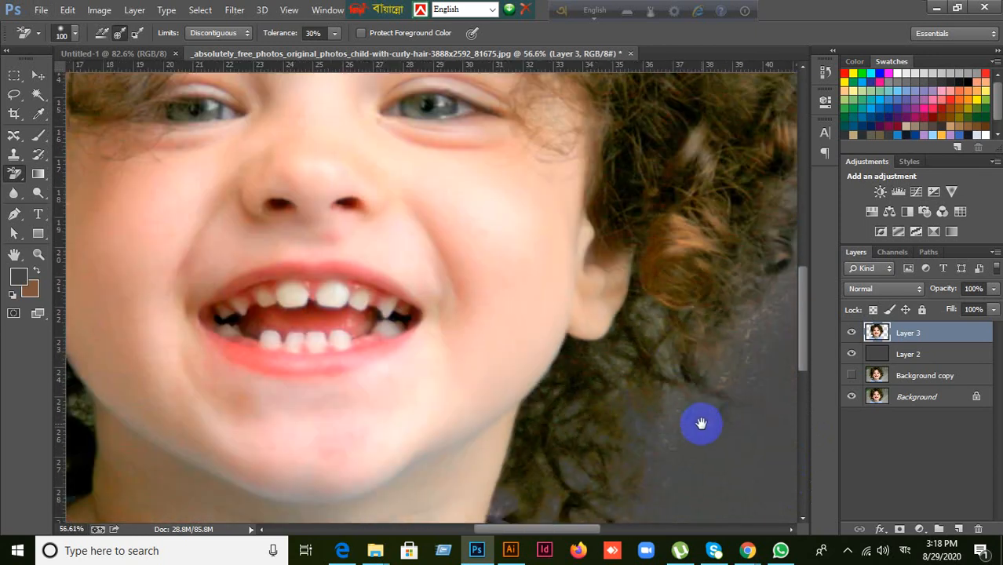
left_click_drag(667, 352, 649, 267)
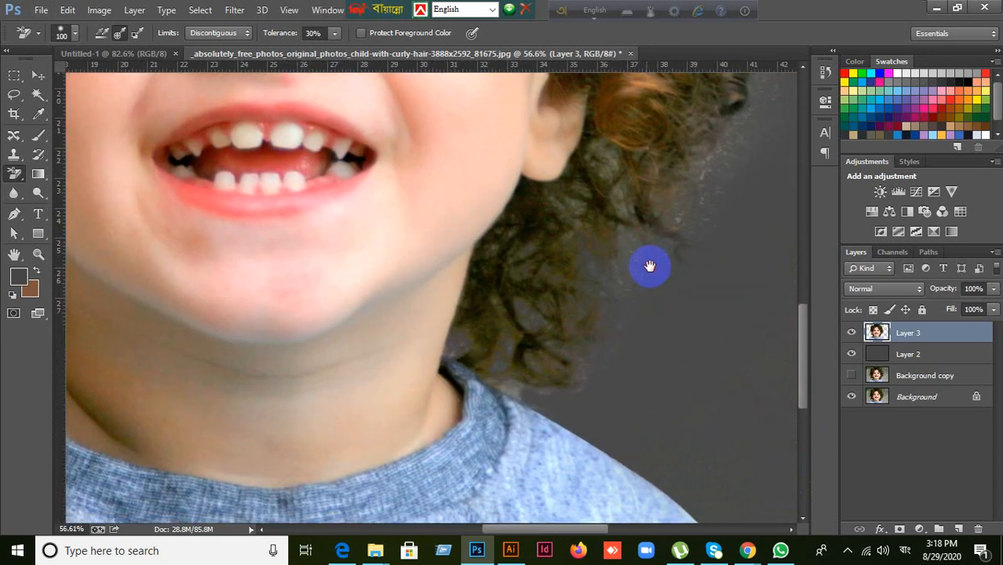
scroll(545, 405, "up", 4)
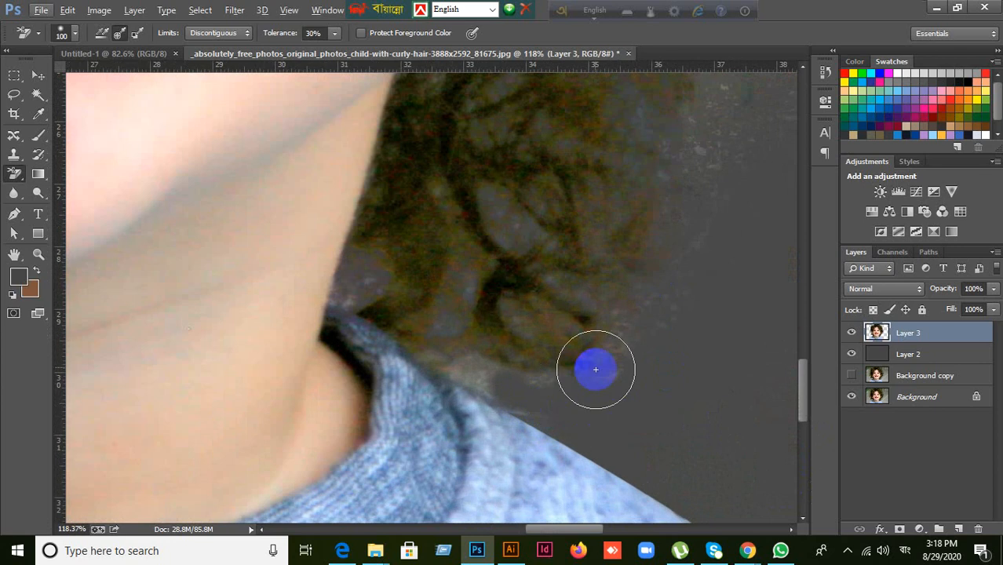
mouse_move(596, 369)
left_mouse_down()
mouse_move(470, 359)
mouse_move(477, 372)
left_mouse_up()
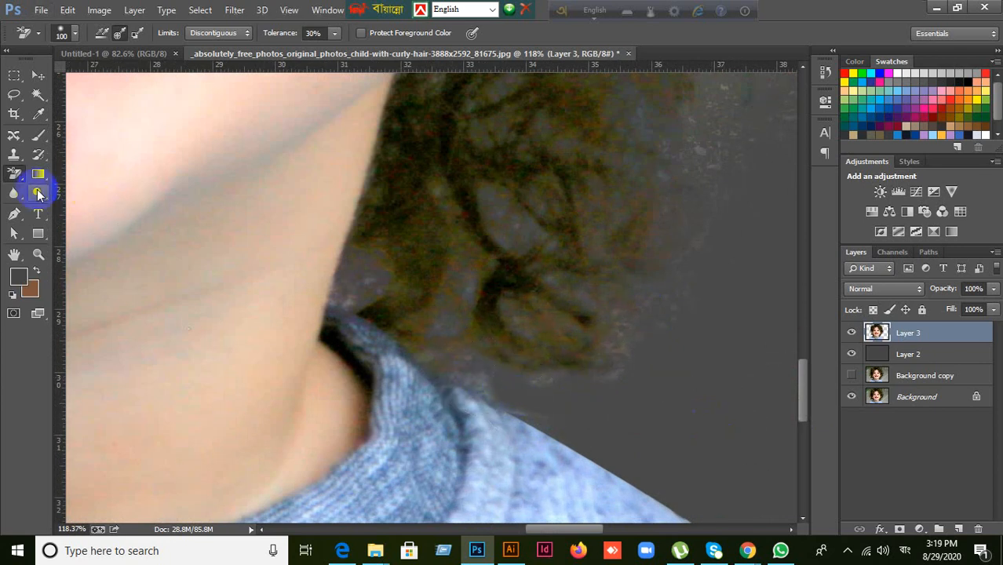
- Erase the leftover fringe along the shirt collar edge below the curls with the regular Eraser at 45 px
right_click(11, 179)
left_click(71, 174)
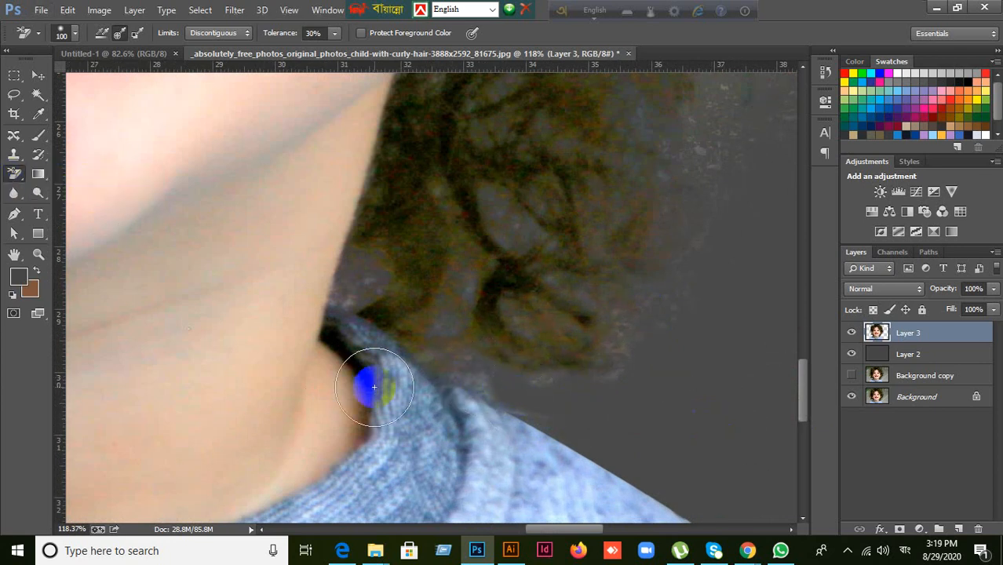
right_click(10, 179)
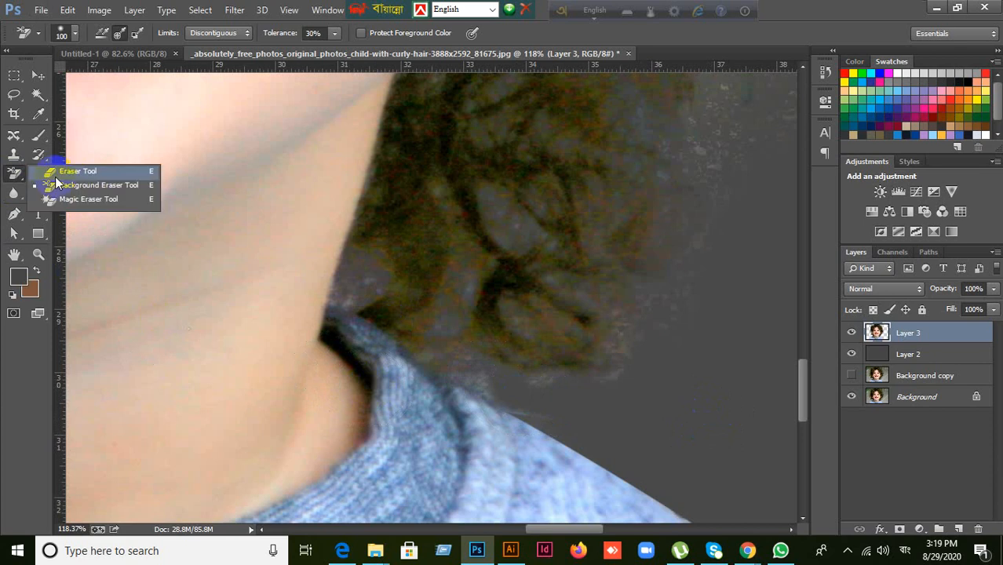
left_click(78, 167)
left_click_drag(385, 386, 340, 334)
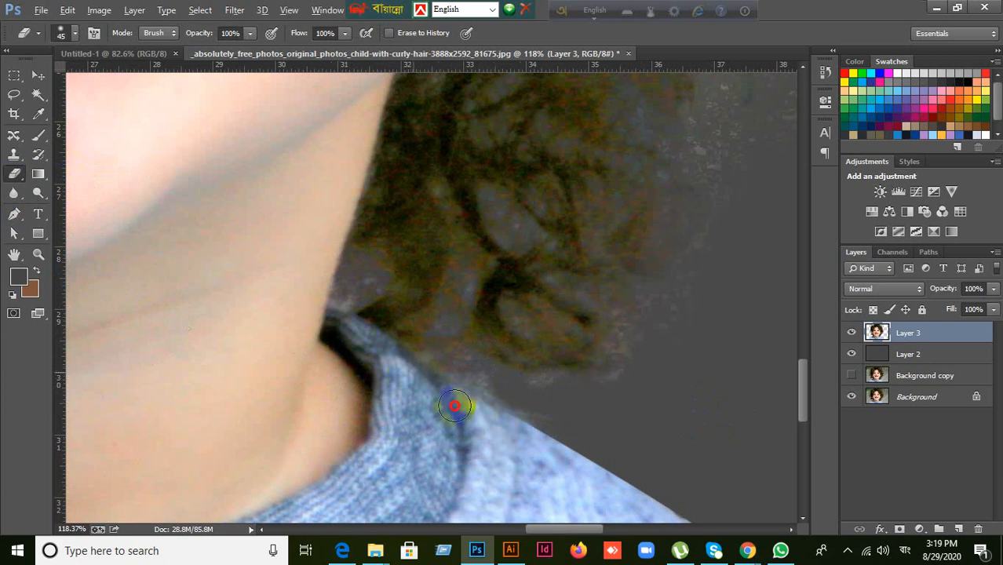
scroll(638, 406, "down", 4)
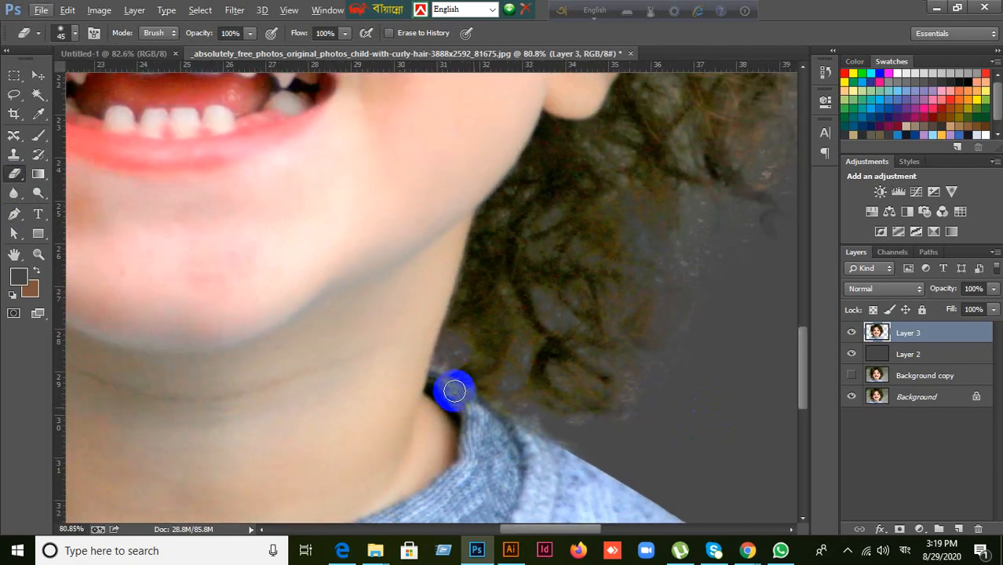
- Try to remove the old background among the curls below the ear with the Background Eraser at 175 px, and undo the stroke
scroll(455, 390, "up", 5)
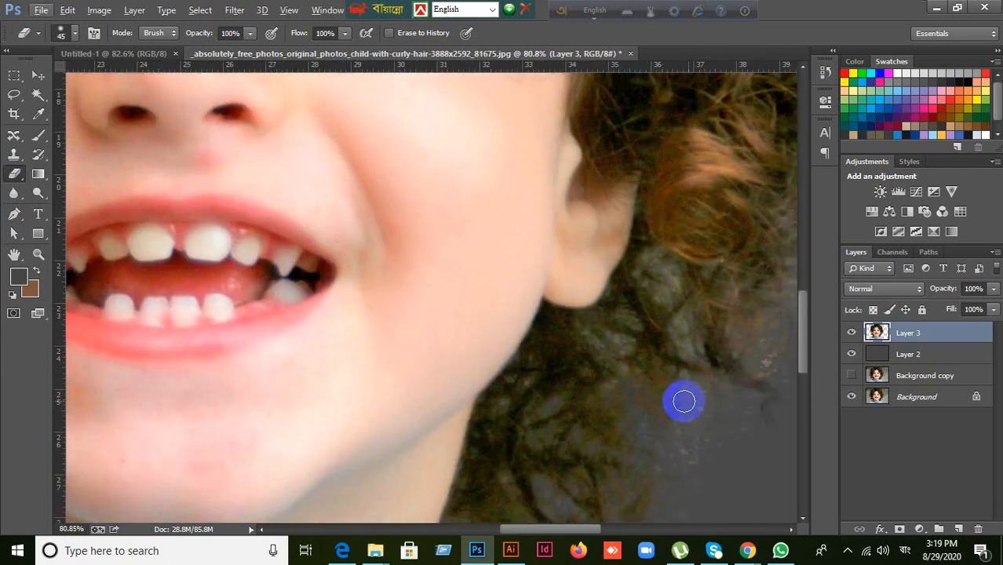
right_click(14, 174)
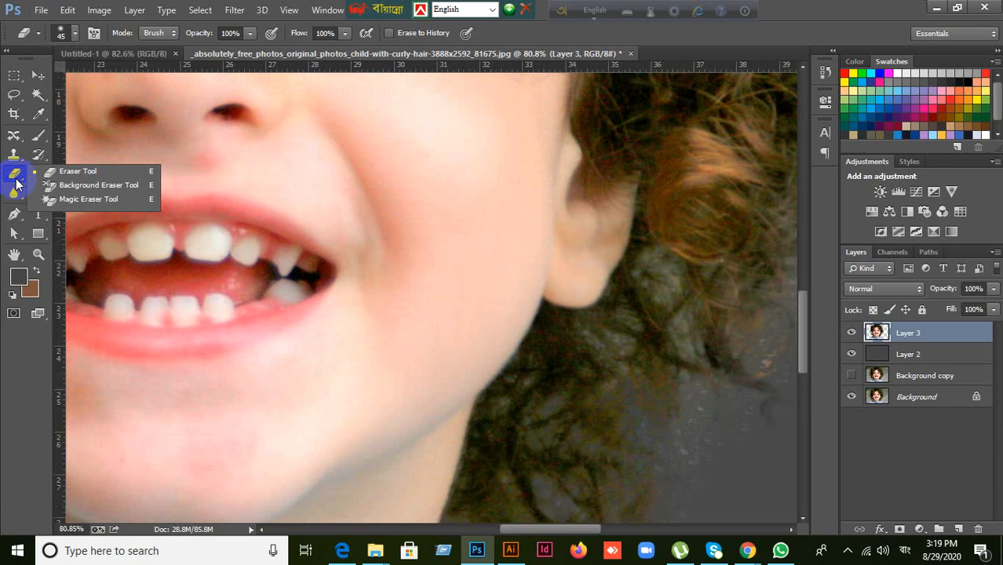
left_click(67, 199)
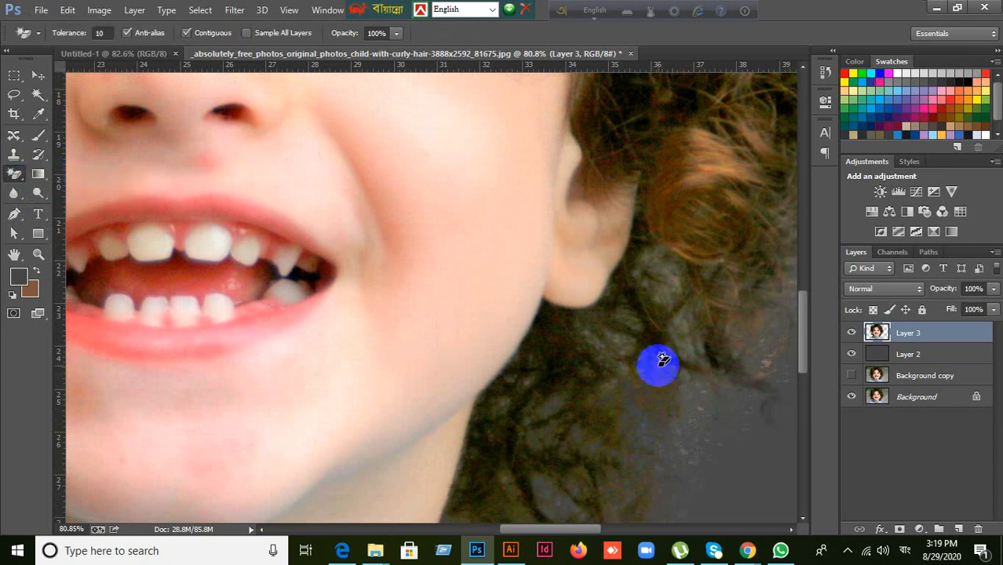
right_click(14, 174)
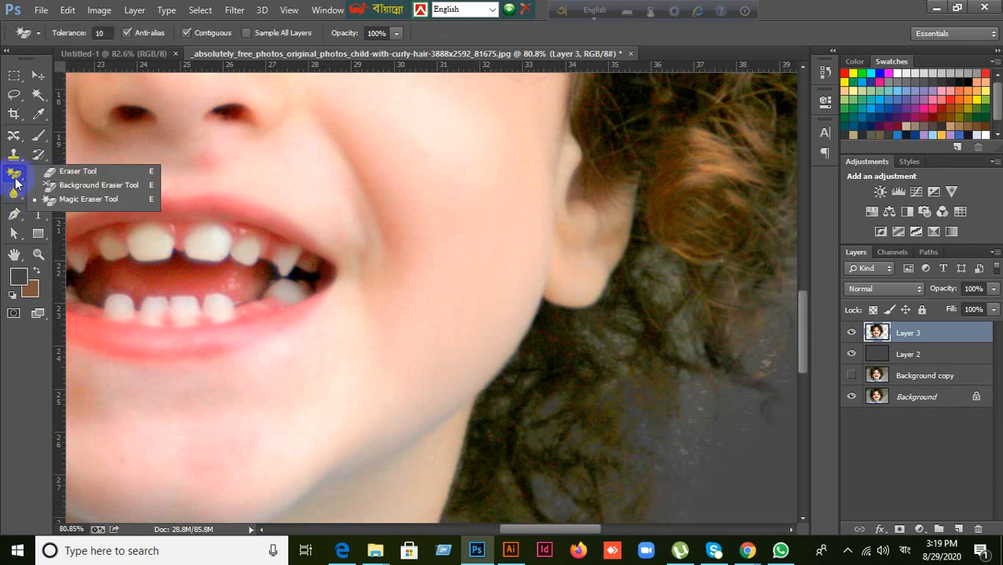
left_click(76, 186)
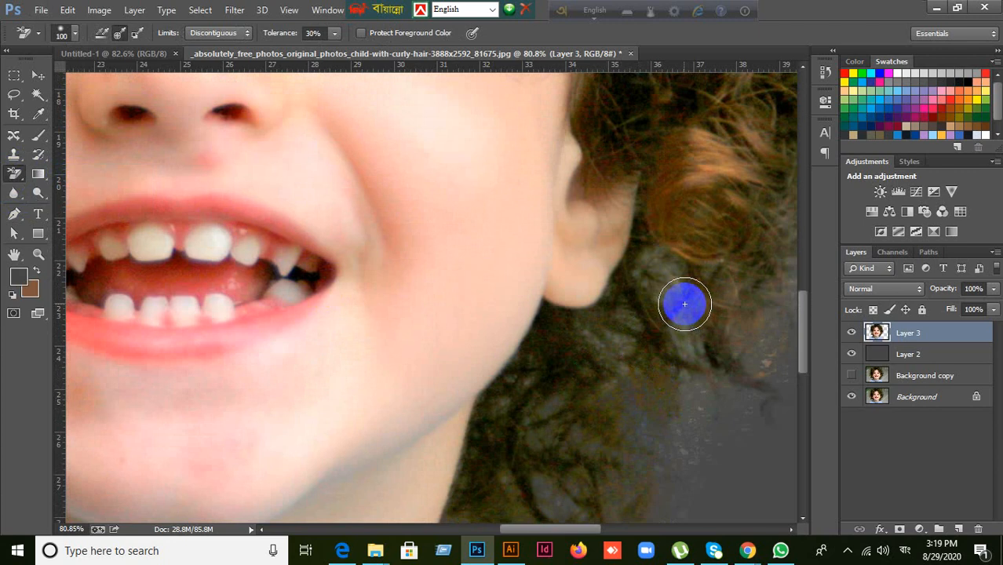
mouse_move(678, 299)
left_mouse_down()
mouse_move(663, 289)
mouse_move(656, 318)
mouse_move(624, 340)
mouse_move(682, 390)
left_mouse_up()
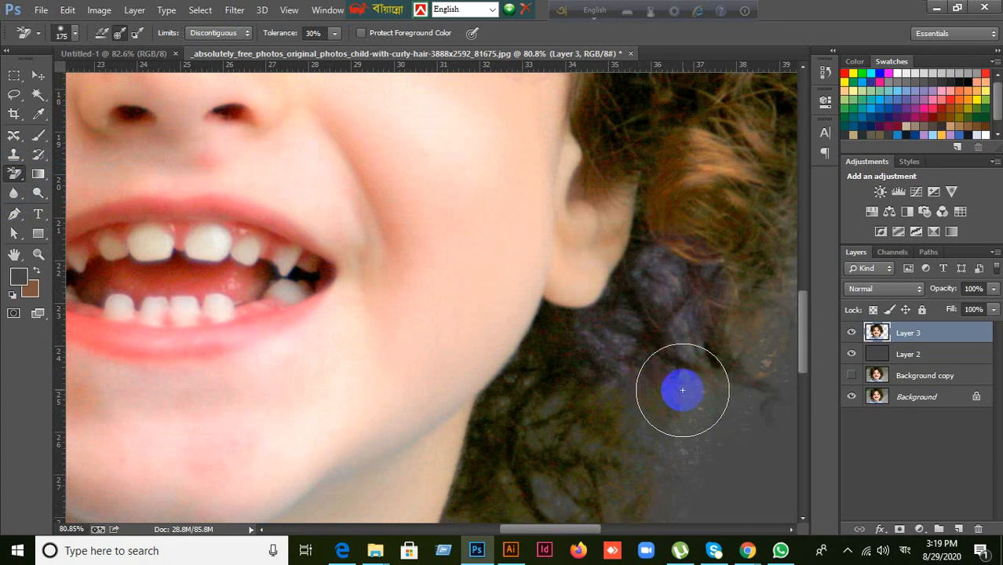
key("ctrl+z")
- Remove the gray background patches among the curls below the earlobe with the Background Eraser reduced to 40 px
scroll(682, 388, "up", 5)
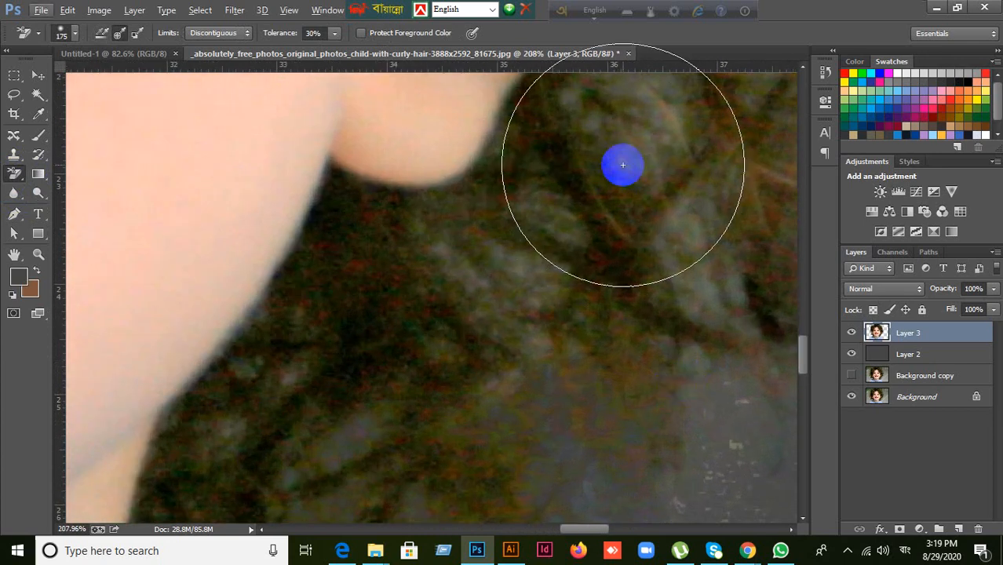
key("bracketleft")
key("bracketleft")
key("bracketleft")
key("bracketleft")
key("bracketleft")
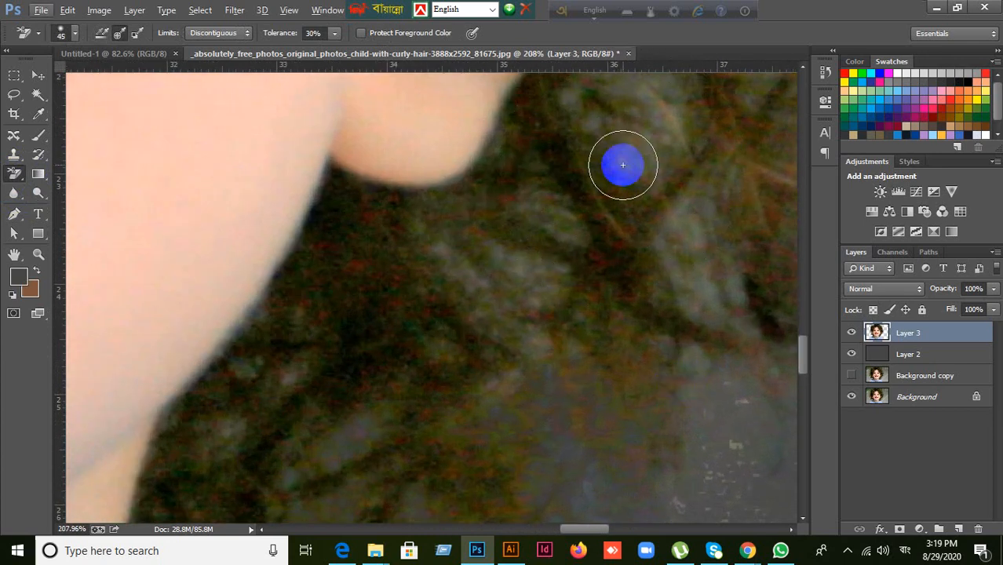
left_click(623, 164)
mouse_move(648, 141)
left_mouse_down()
mouse_move(601, 97)
mouse_move(533, 263)
mouse_move(454, 275)
mouse_move(502, 268)
mouse_move(557, 343)
mouse_move(719, 298)
mouse_move(682, 220)
mouse_move(694, 260)
mouse_move(693, 387)
left_mouse_up()
- Inspect the hair outline and the curls around the child's whole head against the gray backdrop
scroll(700, 398, "down", 10)
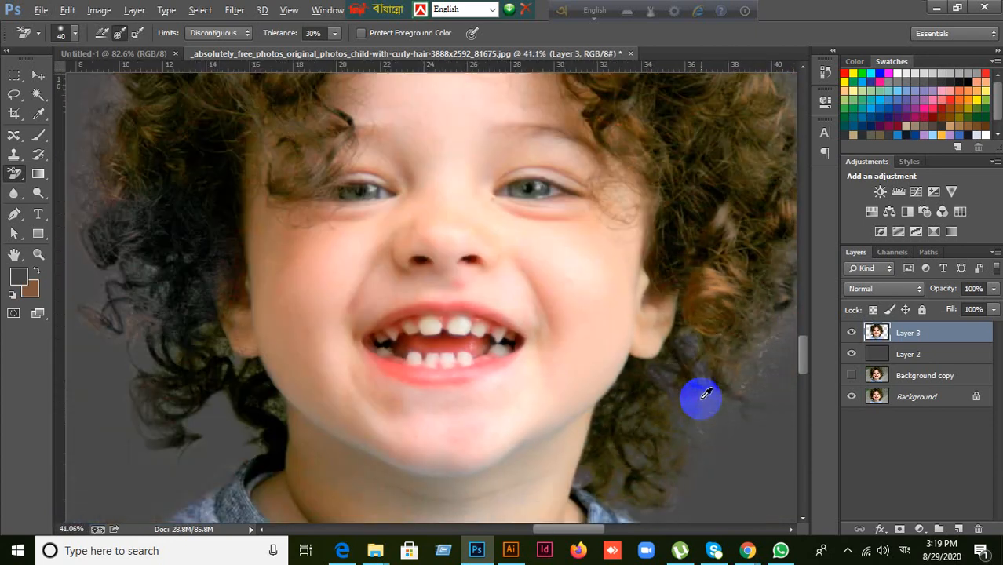
scroll(705, 451, "down", 2)
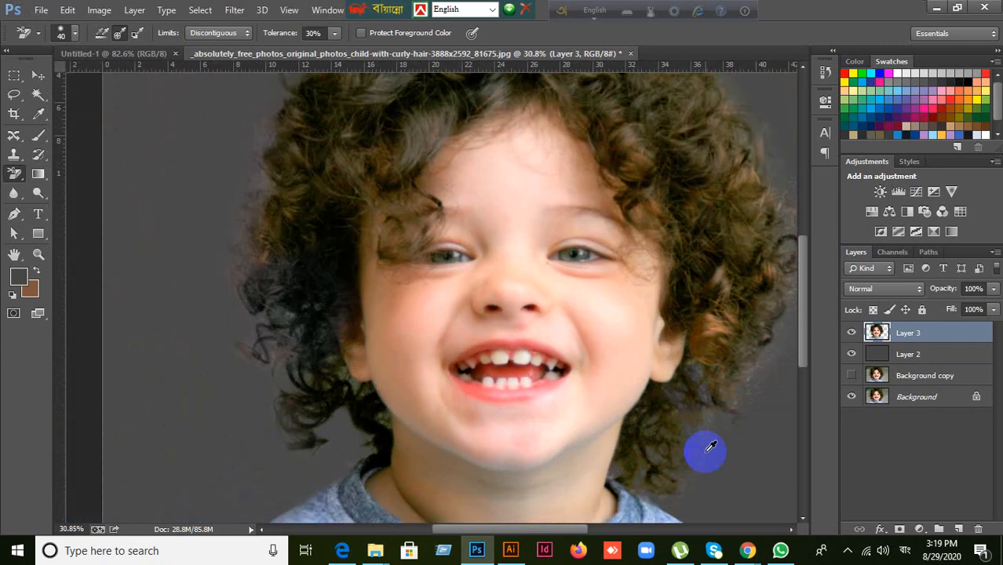
scroll(709, 444, "up", 2)
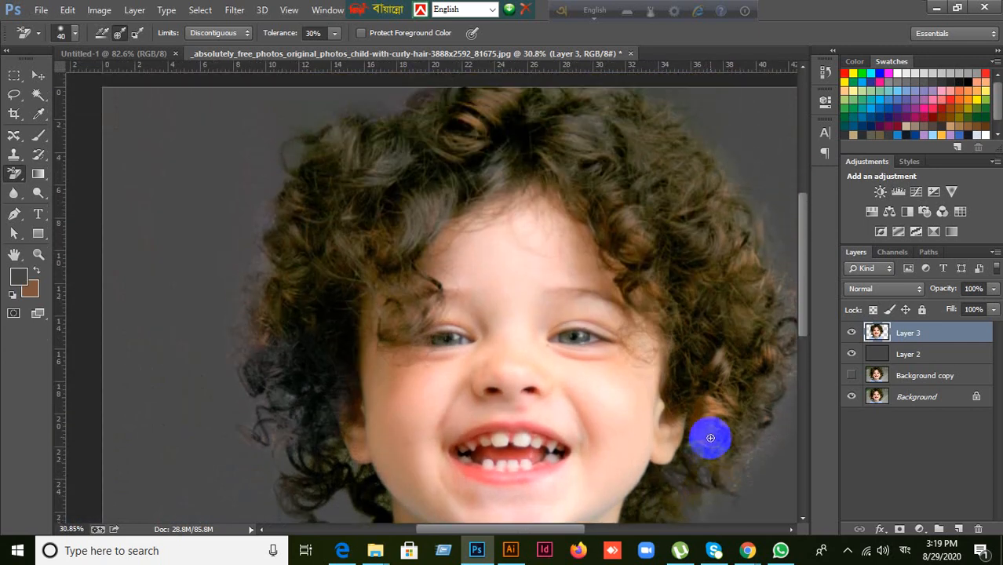
scroll(698, 416, "down", 2)
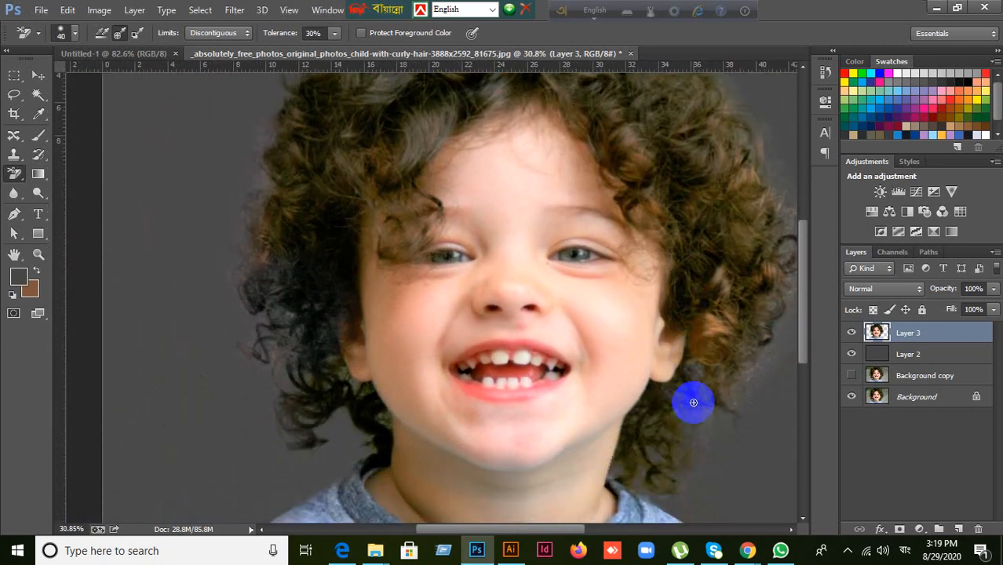
scroll(693, 402, "down", 1)
left_click_drag(692, 402, 538, 403)
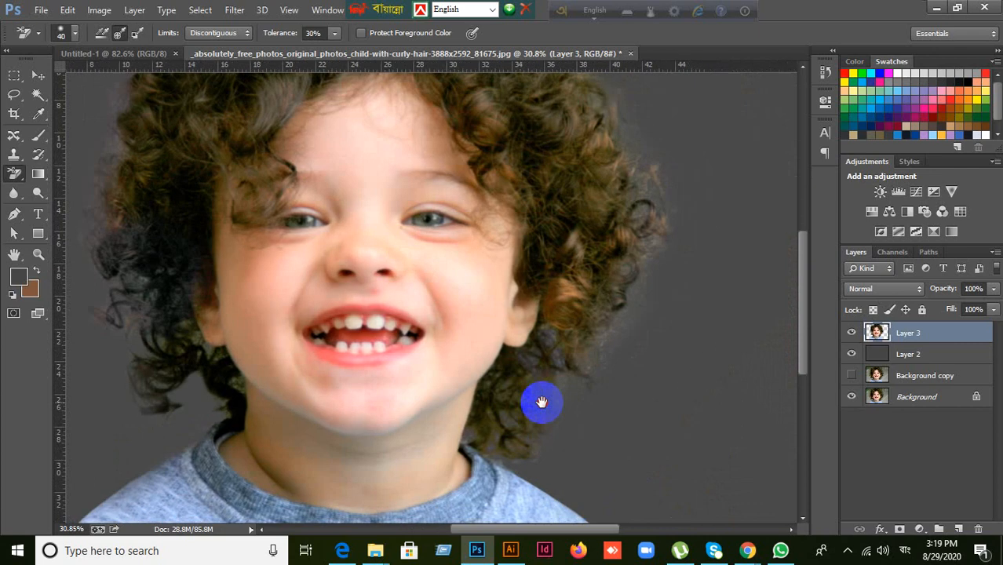
scroll(603, 395, "up", 2)
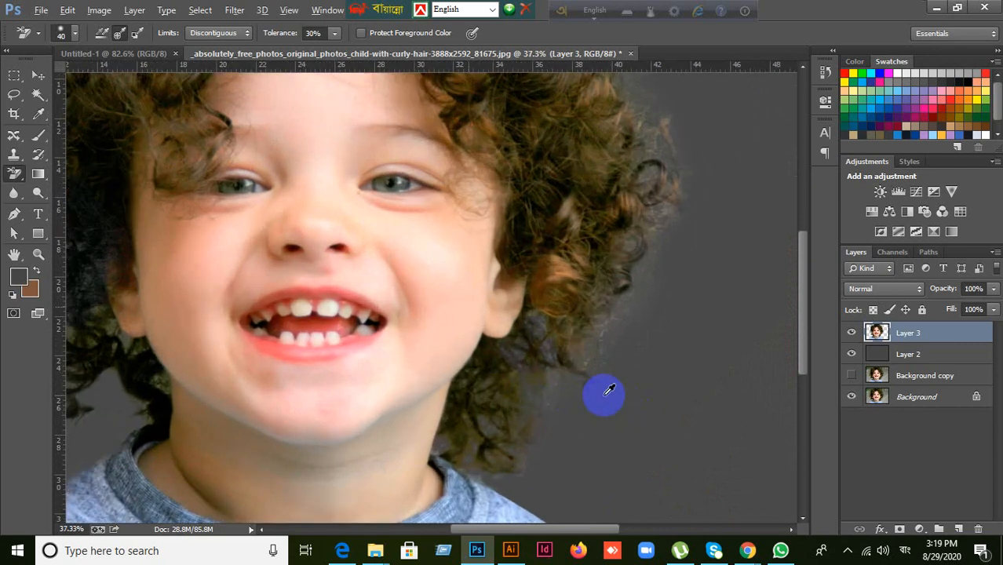
- Erase the speckled fringe outside the curls beside and below the ear with the regular Eraser enlarged to 175 px
right_click(10, 174)
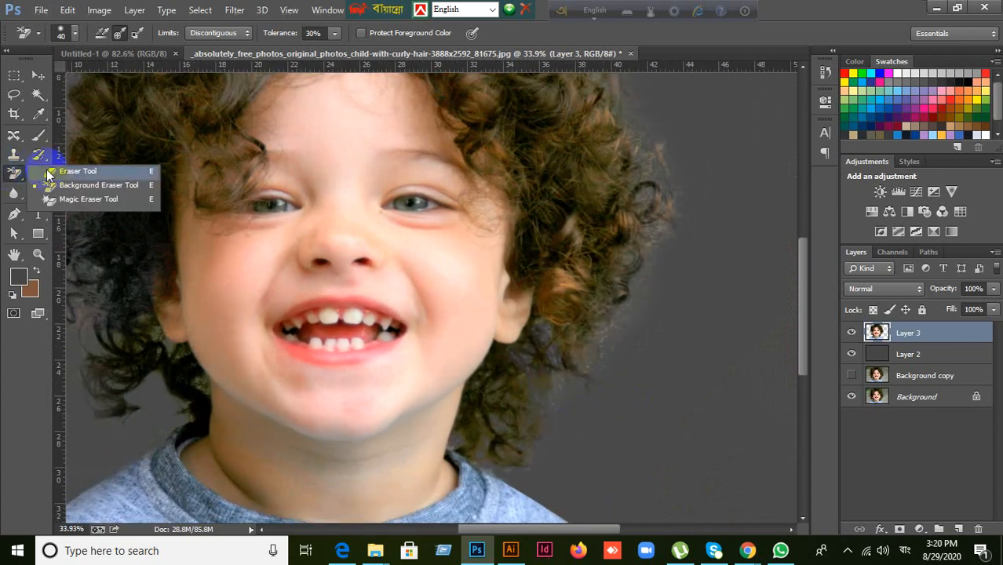
left_click(79, 161)
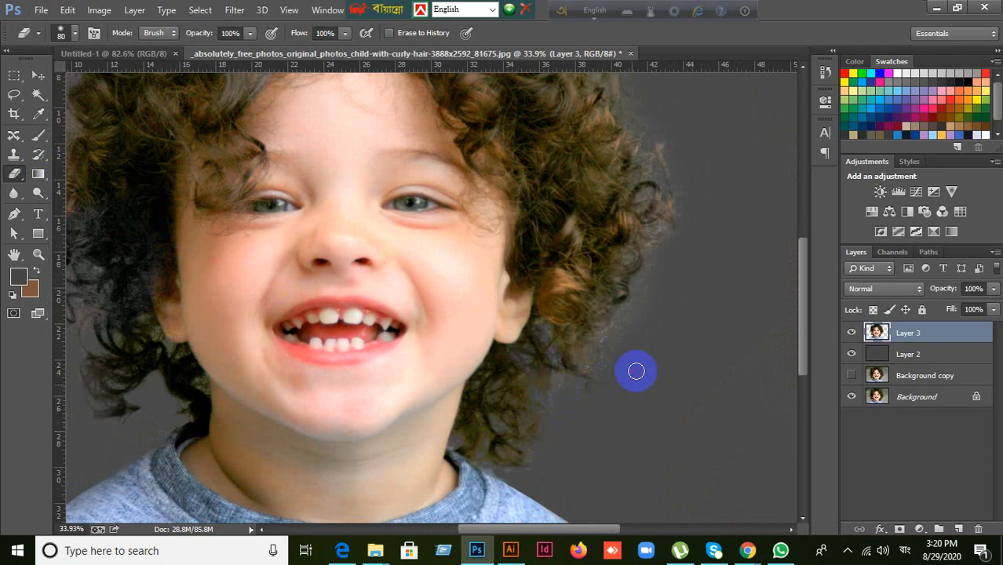
scroll(653, 379, "up", 8)
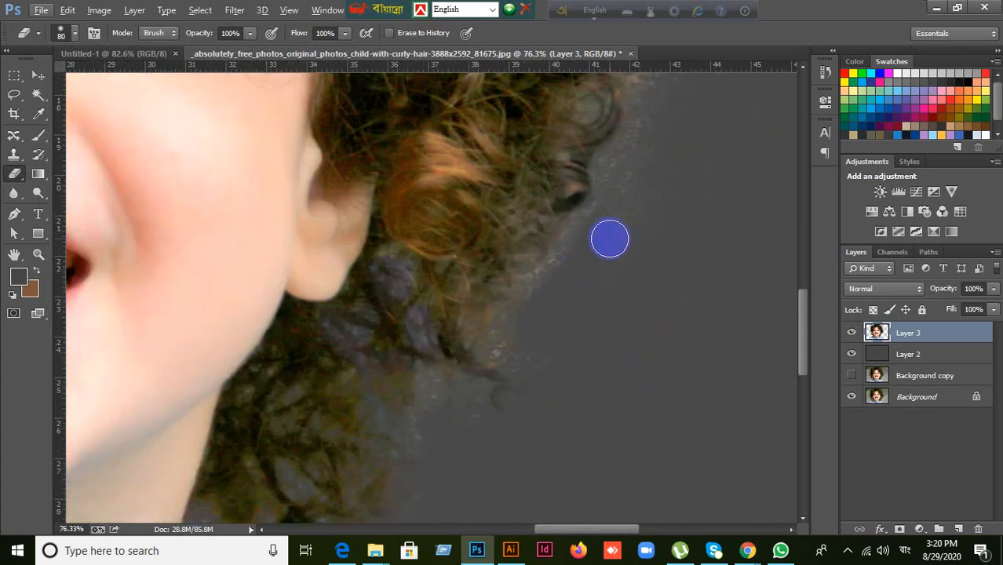
key("bracketright")
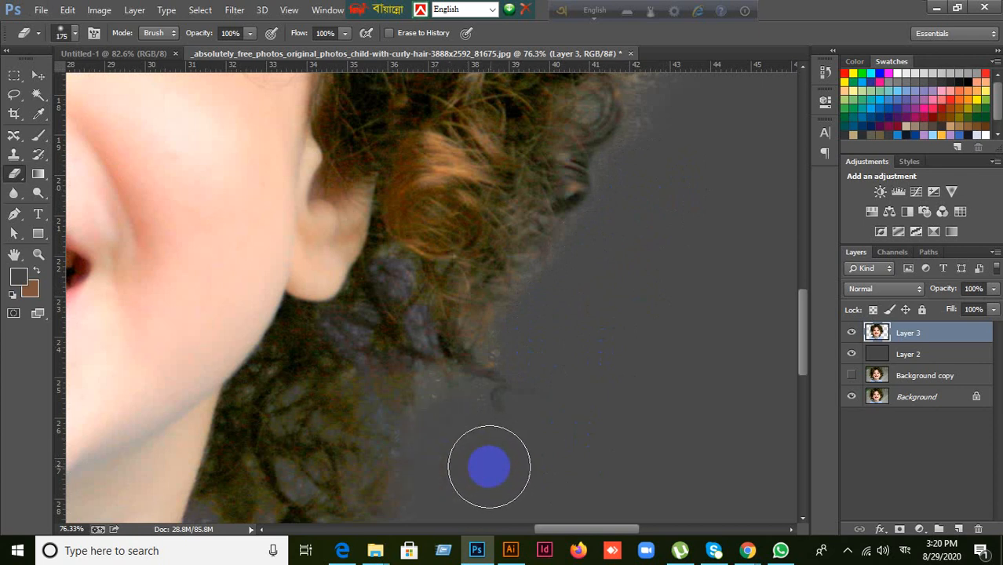
scroll(452, 444, "down", 3)
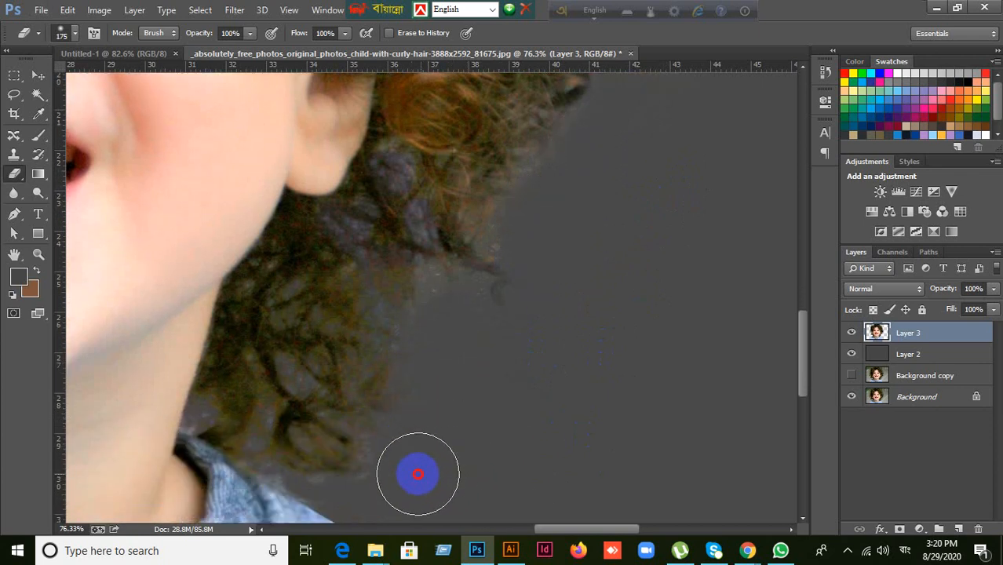
scroll(520, 425, "up", 2)
scroll(526, 420, "up", 6)
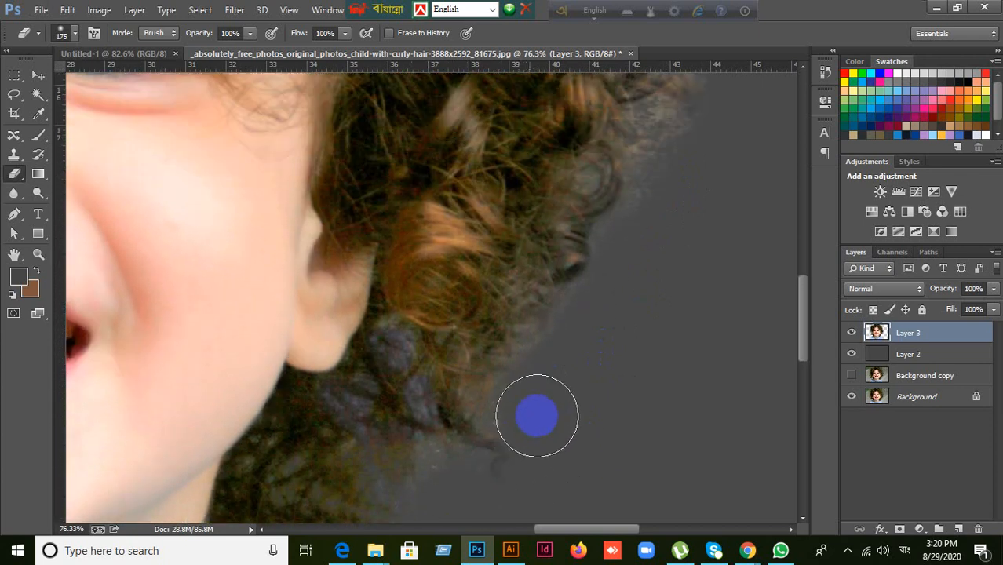
- Erase the hazy fringe along the outer edge of the curls beside the eye and forehead with the 175 px Eraser
scroll(704, 412, "up", 1)
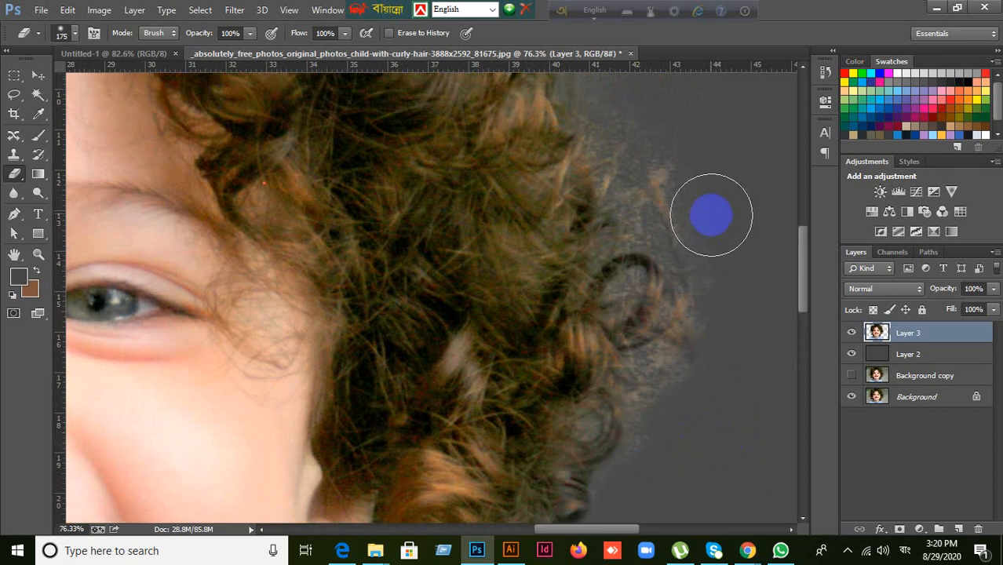
scroll(710, 210, "up", 2)
scroll(686, 239, "up", 5)
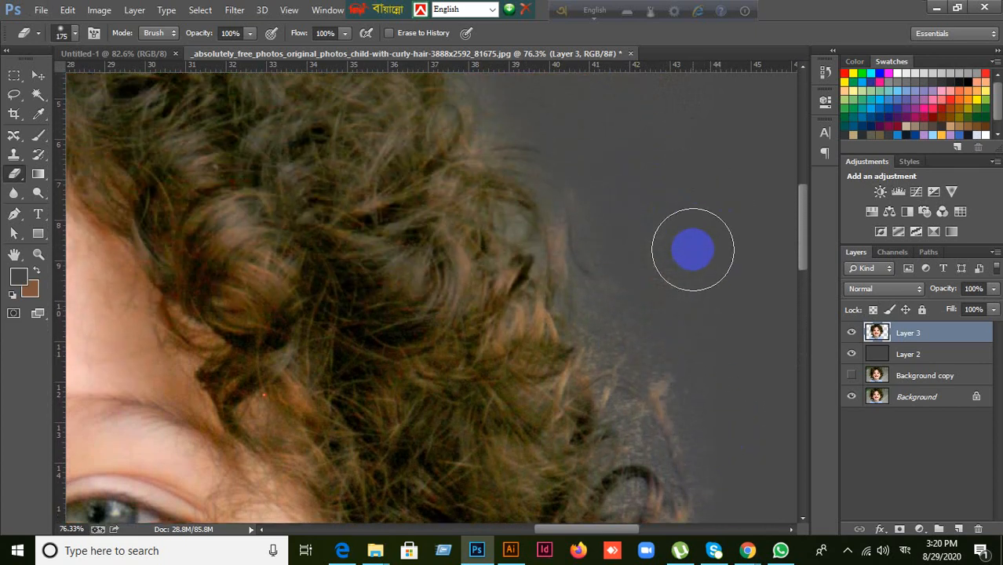
mouse_move(657, 237)
left_mouse_down()
mouse_move(636, 256)
mouse_move(682, 320)
mouse_move(647, 334)
mouse_move(674, 367)
mouse_move(665, 371)
mouse_move(705, 402)
mouse_move(689, 444)
mouse_move(702, 465)
left_mouse_up()
scroll(719, 422, "up", 5)
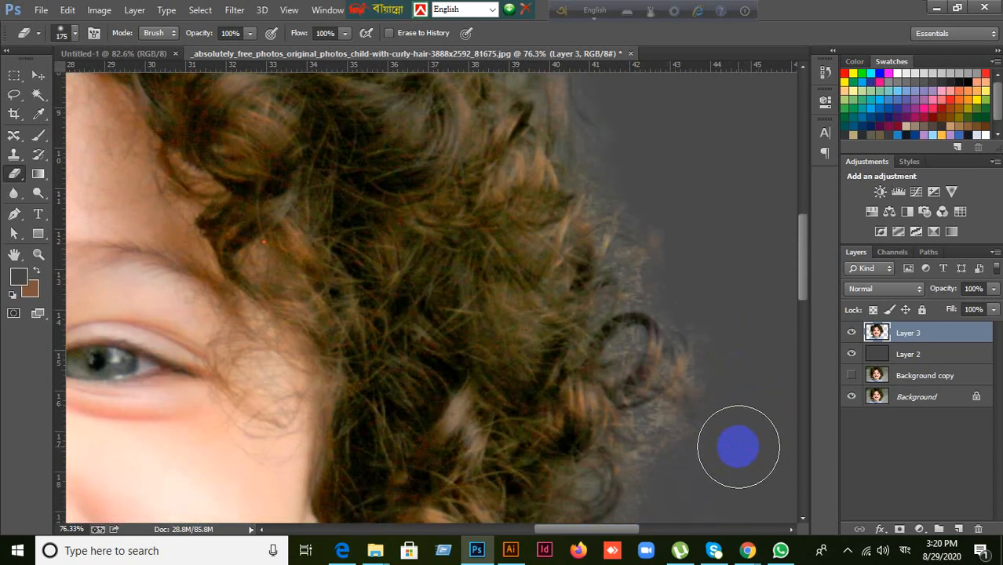
scroll(742, 432, "up", 1)
scroll(747, 418, "down", 1)
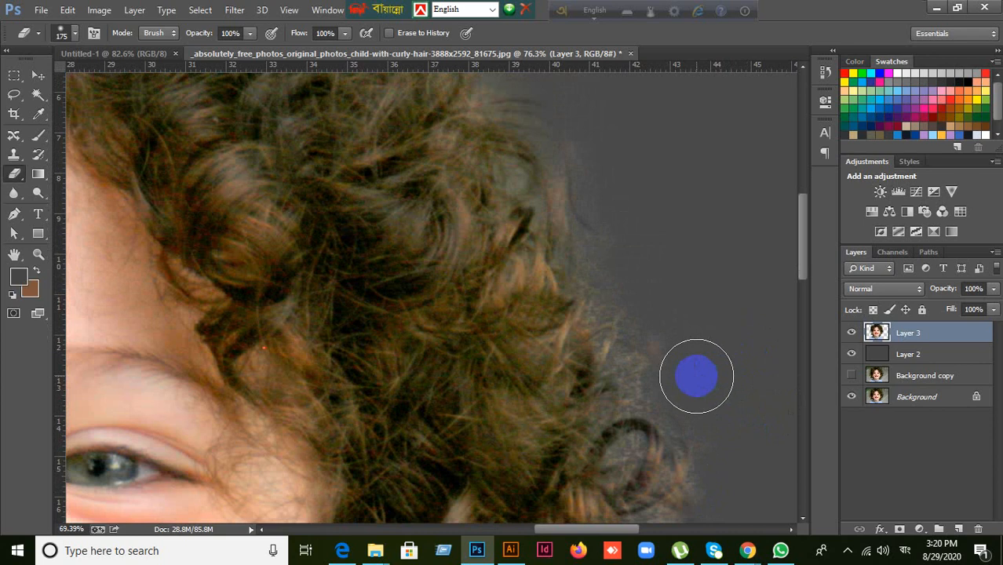
scroll(694, 372, "down", 1)
scroll(696, 376, "down", 2)
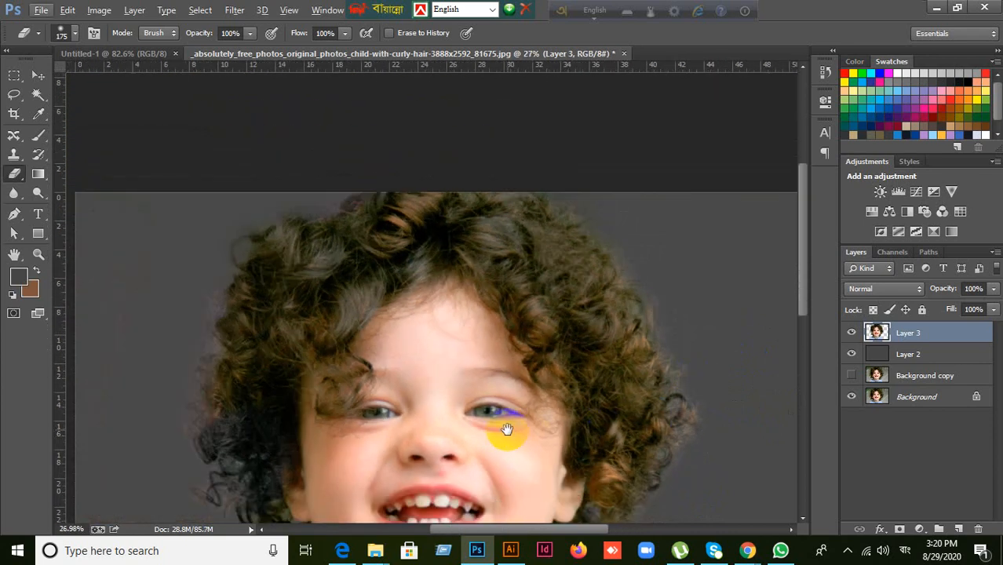
left_click_drag(511, 423, 525, 276)
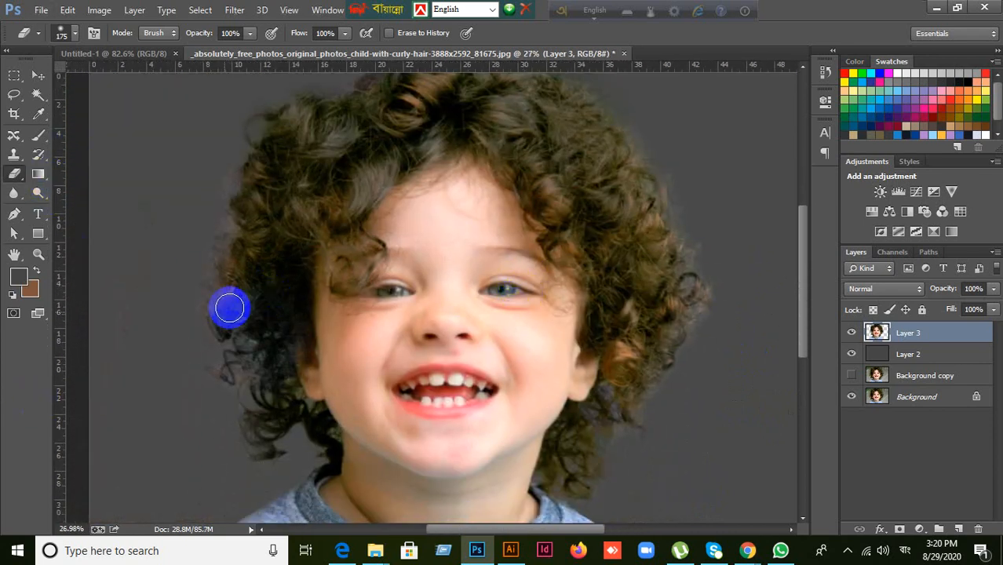
- Fill Layer 2 behind the child with bright red so the leftover fringe around the hair stands out
scroll(194, 325, "up", 1)
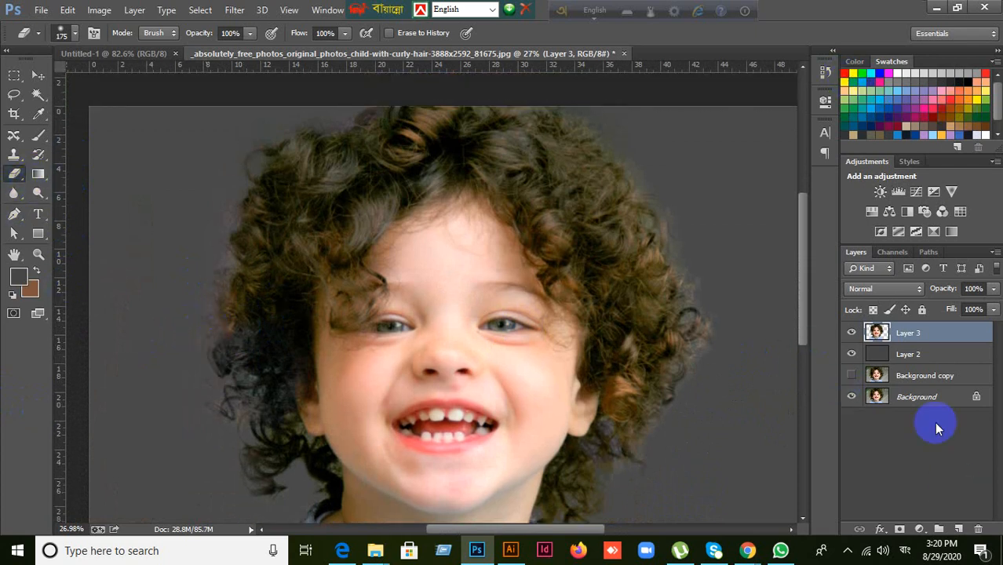
left_click(940, 360)
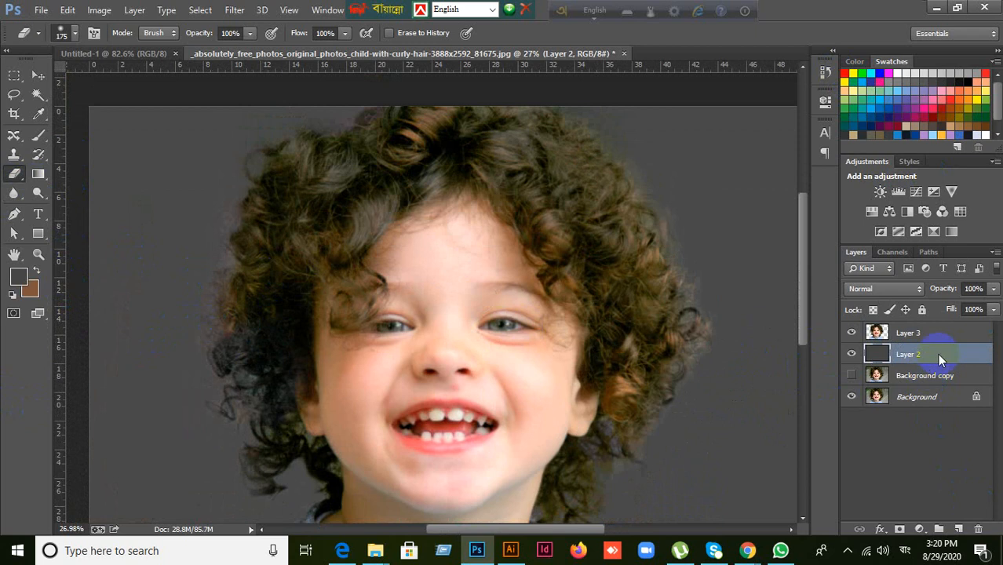
left_click(846, 73)
left_click(634, 306)
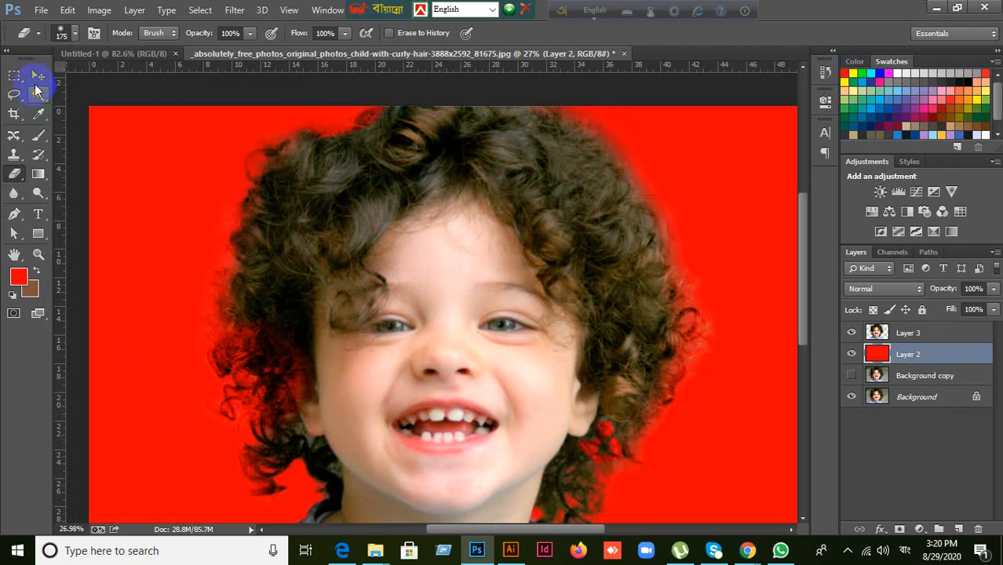
left_click(38, 75)
scroll(287, 437, "down", 3)
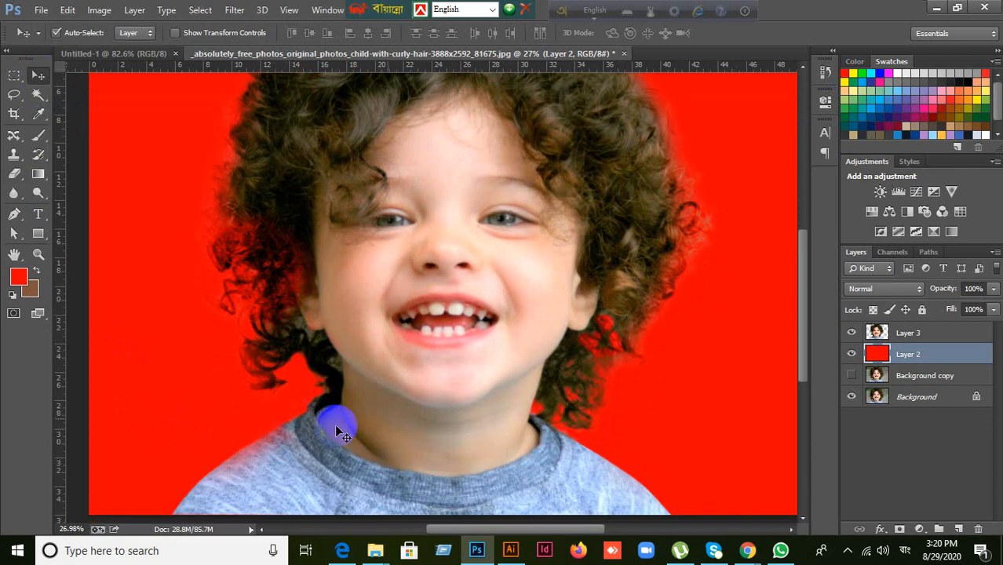
scroll(692, 279, "up", 4)
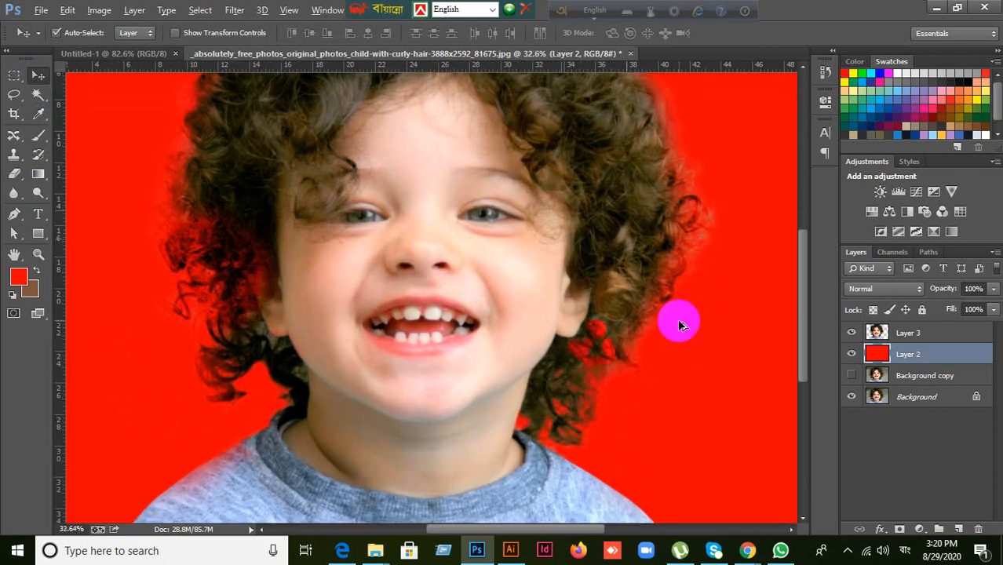
scroll(625, 380, "down", 4)
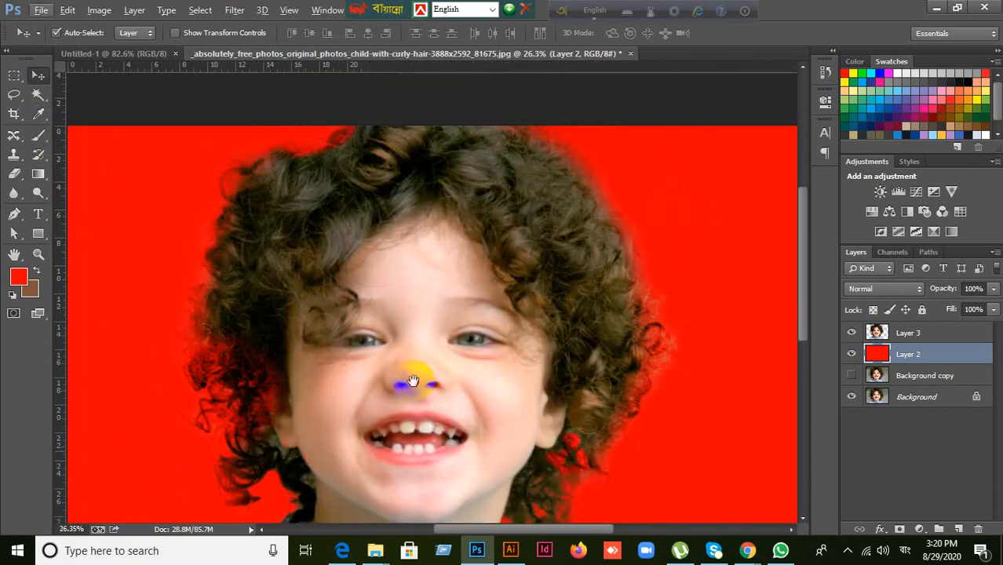
left_click_drag(413, 381, 409, 363)
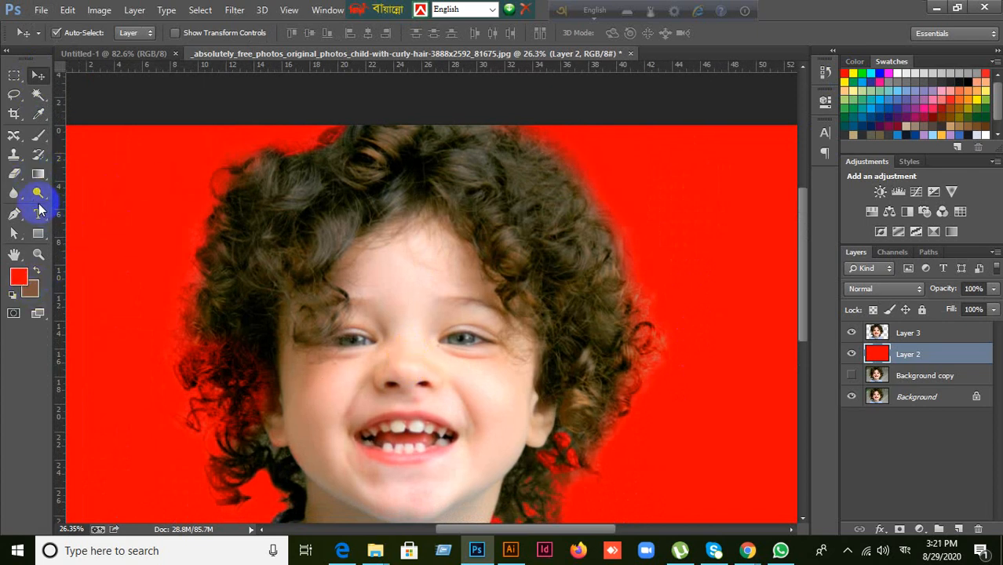
- Switch to the Burn tool set to midtones at 50% exposure
left_click(40, 160)
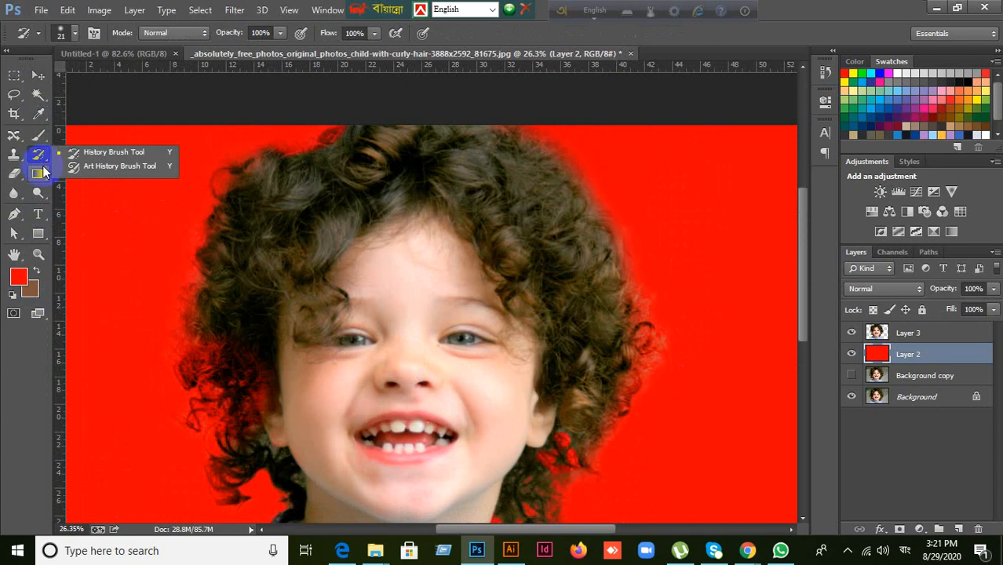
left_click(43, 181)
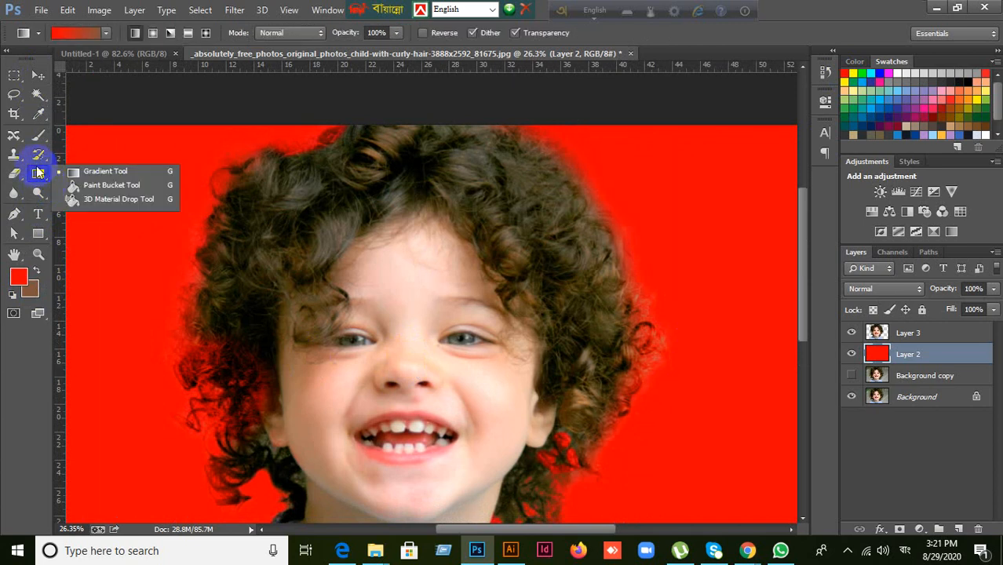
left_click(17, 157)
left_click(37, 194)
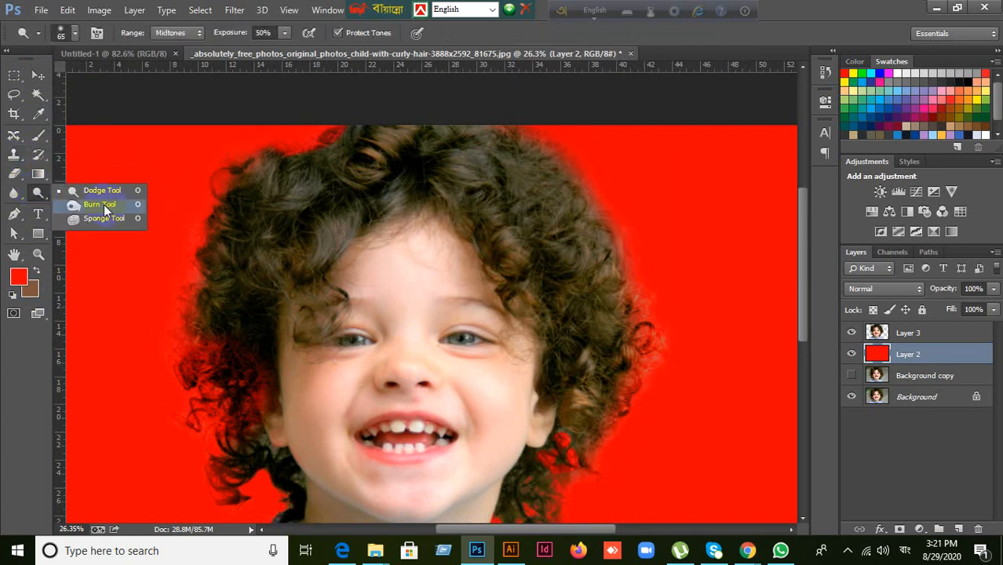
left_click(100, 205)
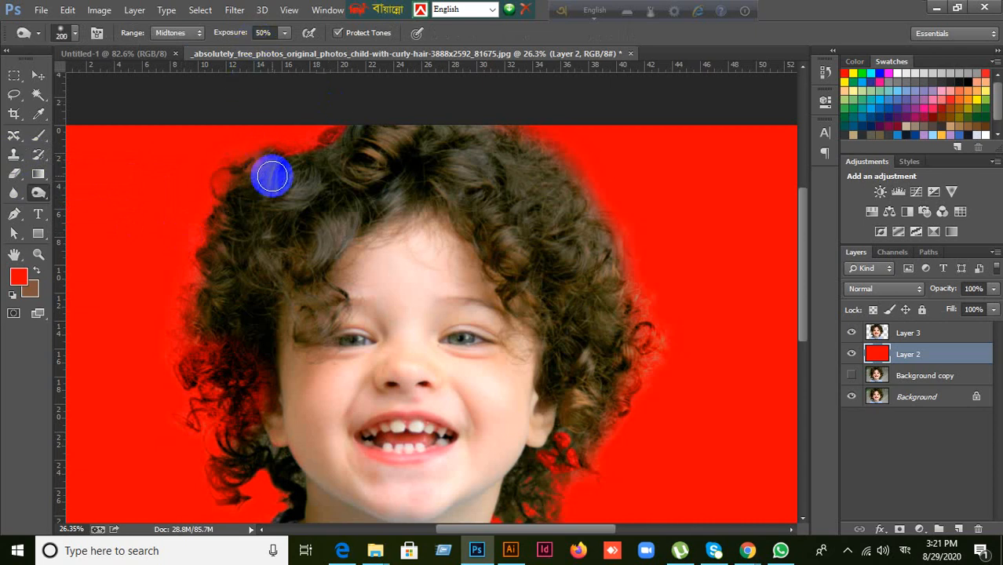
- Inspect the hair outline and curls on both sides of the child's head against the red backdrop
mouse_move(147, 318)
left_mouse_down()
mouse_move(181, 296)
mouse_move(181, 340)
mouse_move(208, 401)
mouse_move(207, 358)
mouse_move(223, 400)
mouse_move(223, 415)
mouse_move(185, 373)
mouse_move(218, 482)
mouse_move(193, 385)
mouse_move(205, 423)
mouse_move(205, 359)
mouse_move(222, 506)
mouse_move(184, 384)
mouse_move(191, 412)
mouse_move(190, 355)
mouse_move(204, 337)
mouse_move(206, 374)
mouse_move(182, 342)
mouse_move(188, 430)
mouse_move(204, 361)
left_mouse_up()
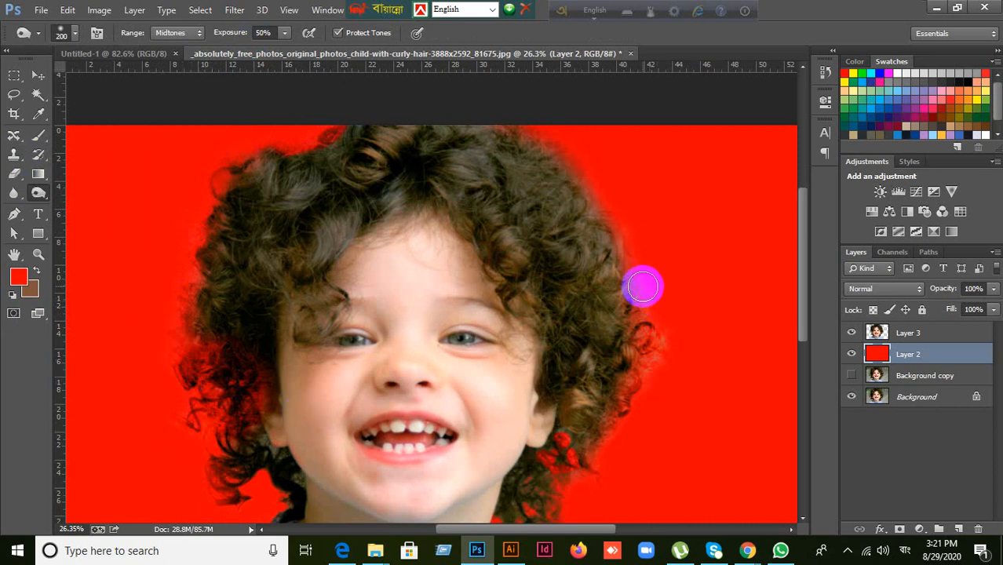
scroll(643, 287, "up", 1)
left_click(608, 289)
mouse_move(608, 289)
left_mouse_down()
mouse_move(647, 399)
mouse_move(655, 384)
mouse_move(639, 440)
mouse_move(605, 470)
left_mouse_up()
scroll(628, 425, "down", 3)
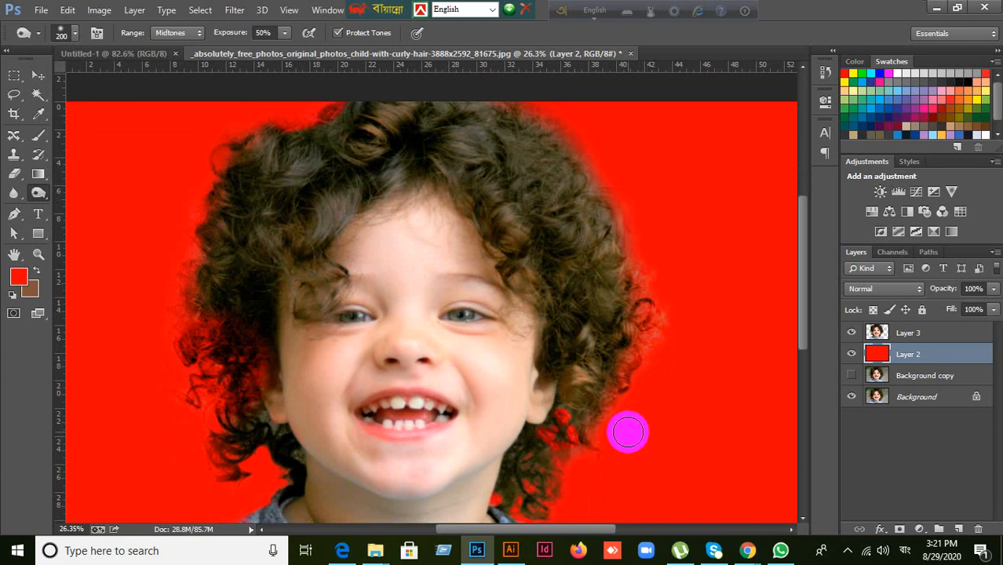
mouse_move(627, 425)
left_mouse_down()
mouse_move(585, 378)
mouse_move(556, 425)
mouse_move(571, 385)
mouse_move(536, 432)
mouse_move(539, 412)
mouse_move(538, 445)
mouse_move(589, 394)
left_mouse_up()
scroll(589, 391, "up", 2)
mouse_move(314, 154)
left_mouse_down()
mouse_move(214, 200)
mouse_move(185, 259)
mouse_move(232, 191)
mouse_move(189, 295)
mouse_move(230, 185)
left_mouse_up()
mouse_move(186, 352)
left_mouse_down()
mouse_move(201, 330)
mouse_move(190, 383)
mouse_move(211, 332)
mouse_move(195, 385)
mouse_move(217, 322)
left_mouse_up()
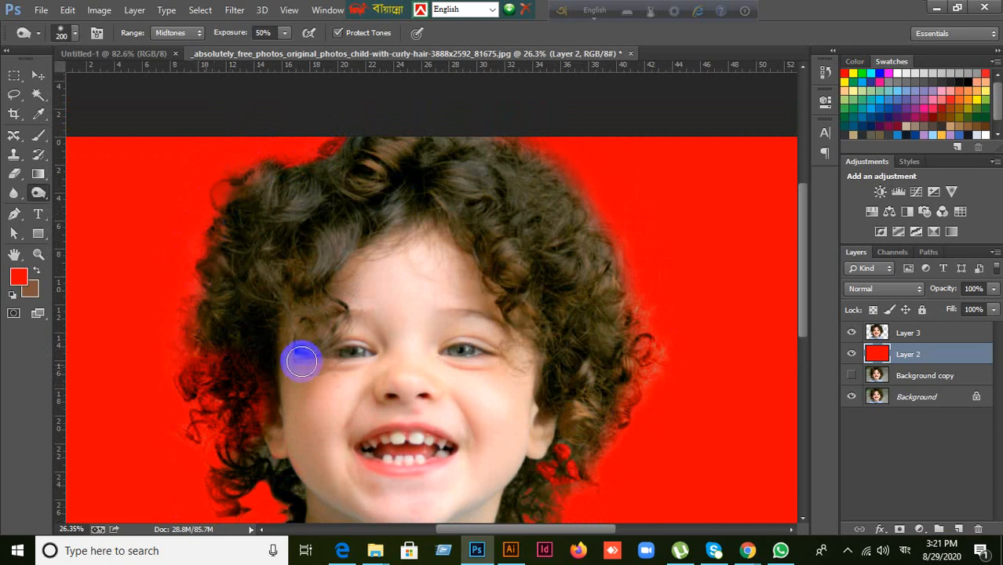
- Erase the hazy fringe on Layer 3 along the upper outer edge of the curls with the regular 175 px Eraser
right_click(15, 174)
left_click(78, 168)
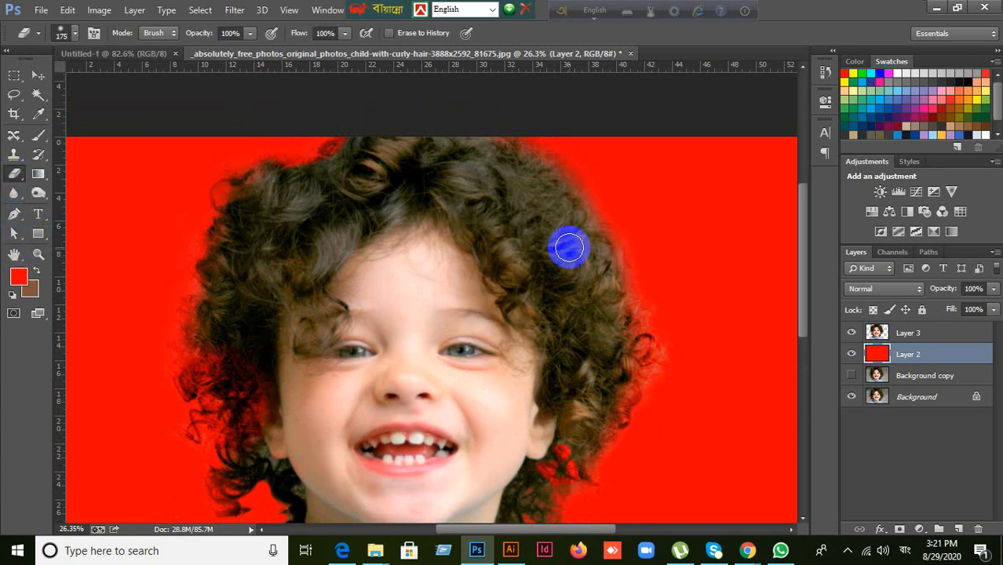
scroll(567, 246, "up", 2)
left_click_drag(562, 246, 496, 391)
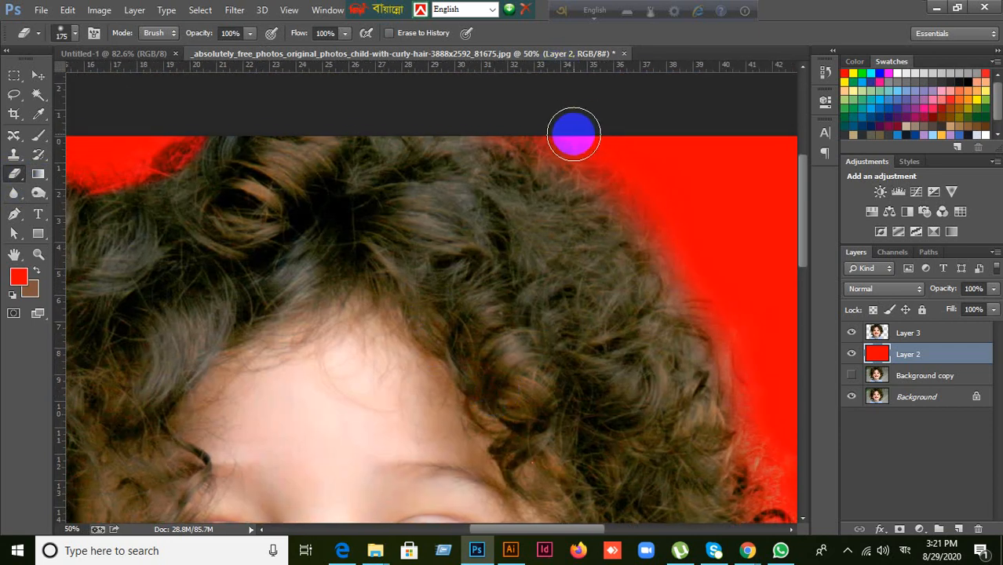
left_click_drag(580, 134, 618, 150)
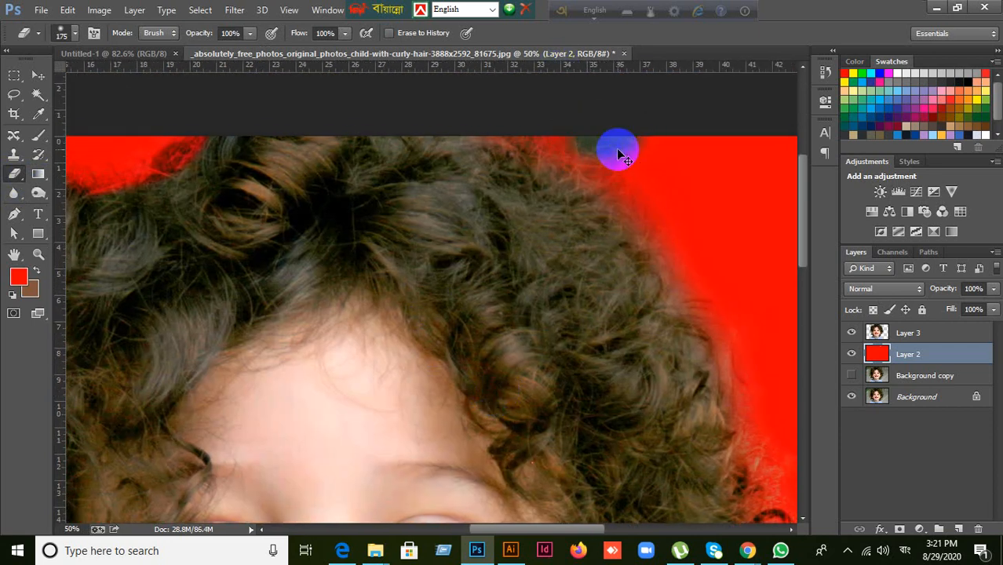
left_click(902, 335)
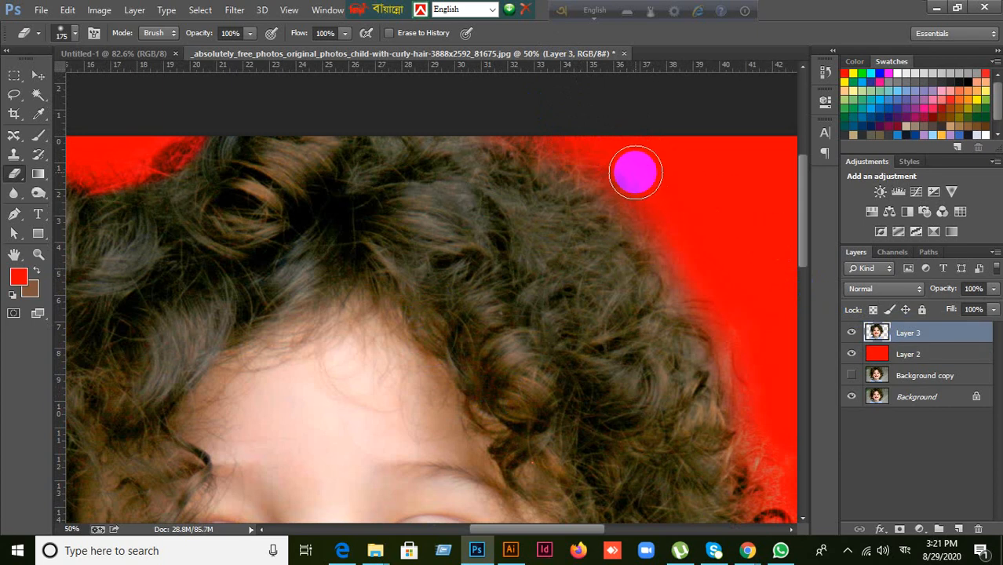
mouse_move(642, 168)
left_mouse_down()
mouse_move(624, 171)
mouse_move(573, 138)
mouse_move(604, 142)
mouse_move(555, 128)
mouse_move(517, 101)
mouse_move(376, 151)
left_mouse_up()
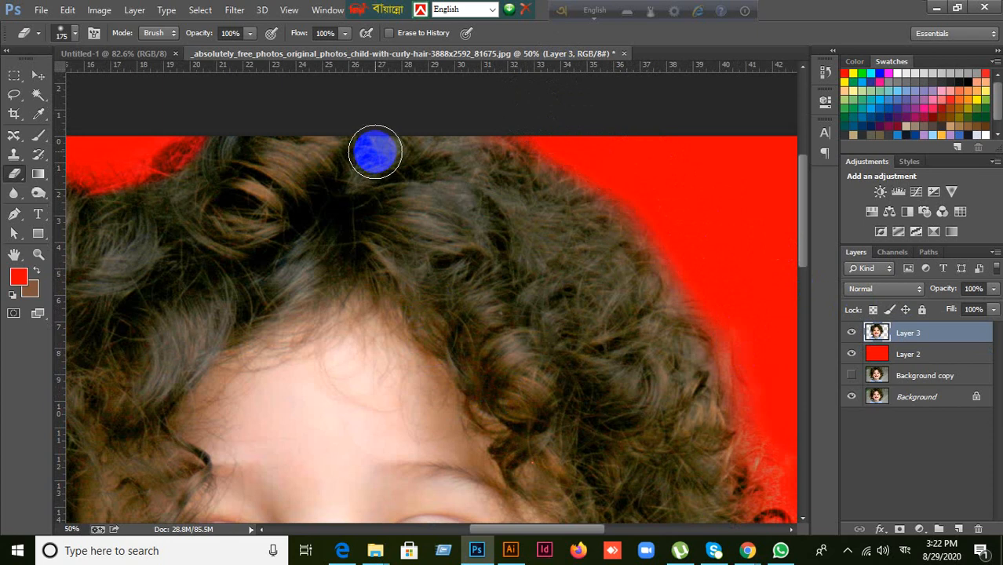
- Clear the remaining fringe along the upper outer curls on Layer 3 with the Background Eraser at 200 px and 10% tolerance
right_click(14, 174)
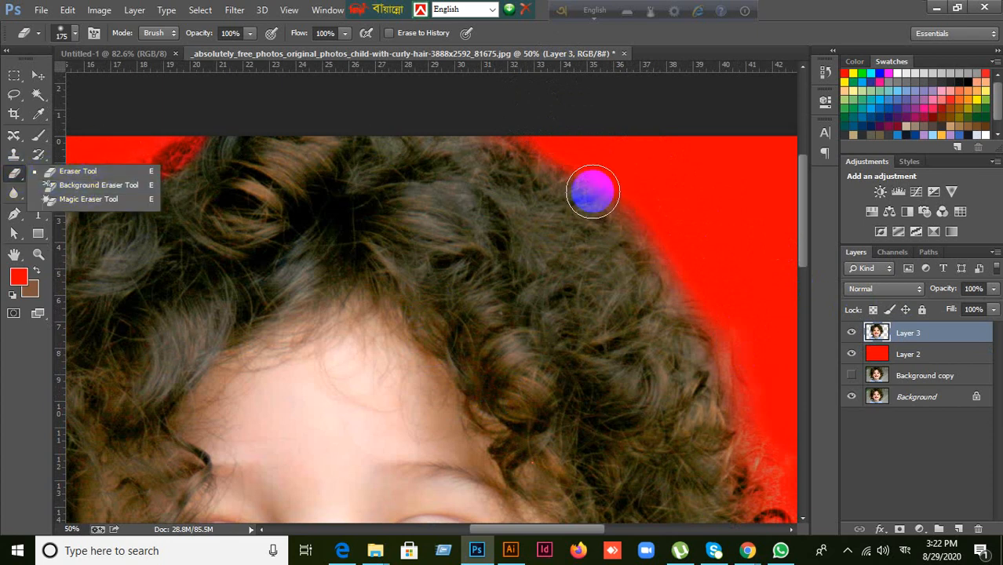
left_click(126, 184)
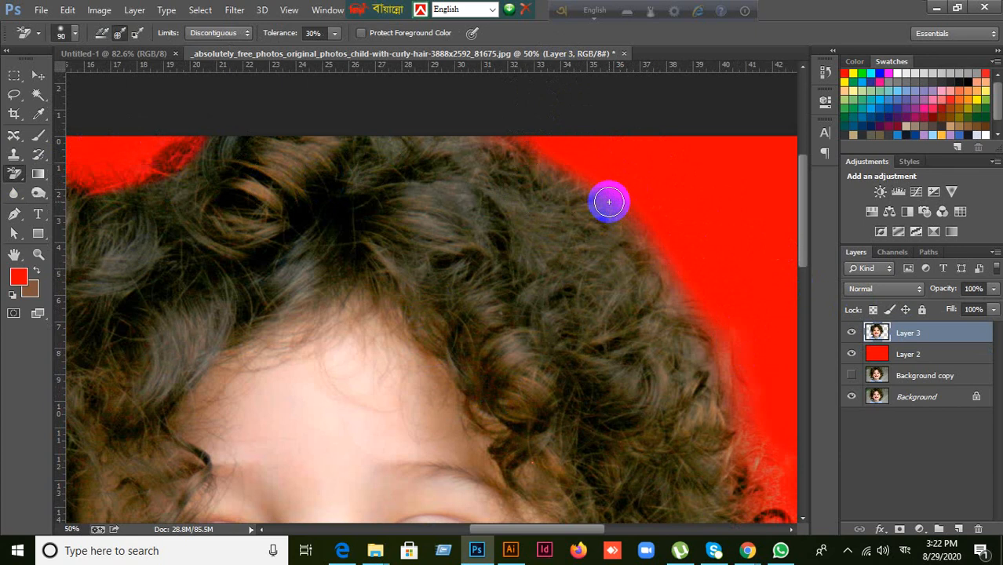
mouse_move(608, 202)
left_mouse_down()
mouse_move(532, 147)
mouse_move(607, 186)
left_mouse_up()
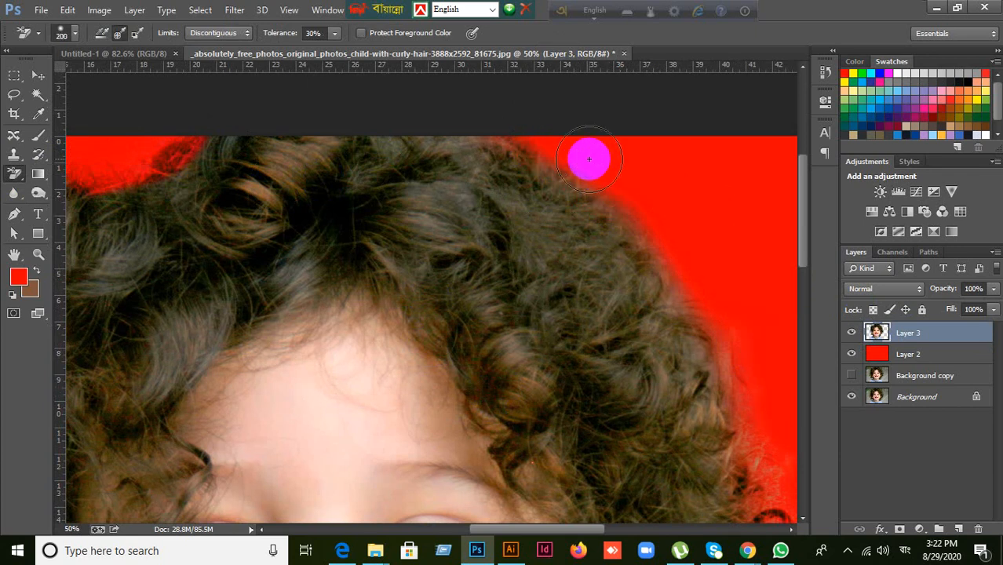
mouse_move(590, 159)
left_mouse_down()
mouse_move(560, 167)
mouse_move(612, 191)
left_mouse_up()
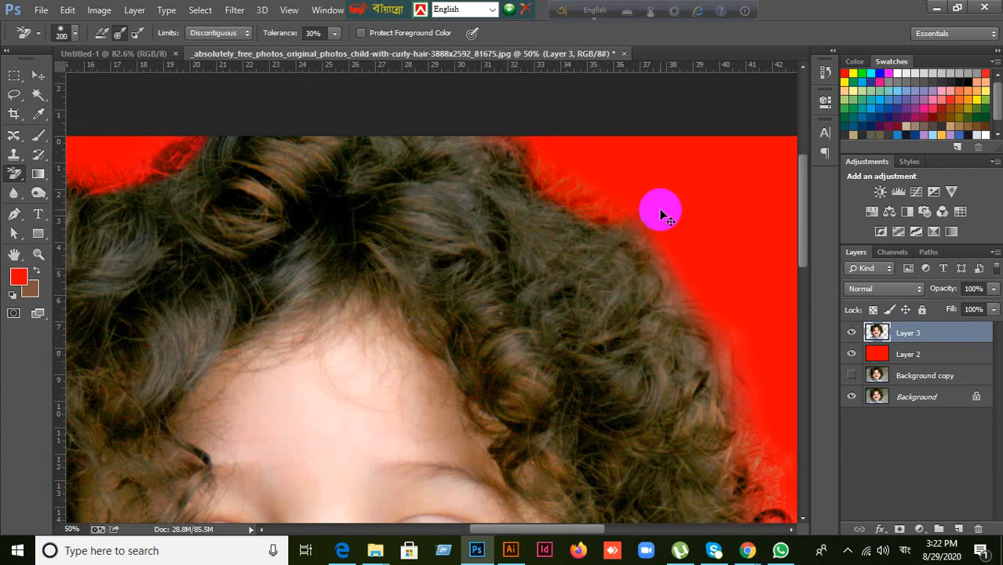
left_click(311, 33)
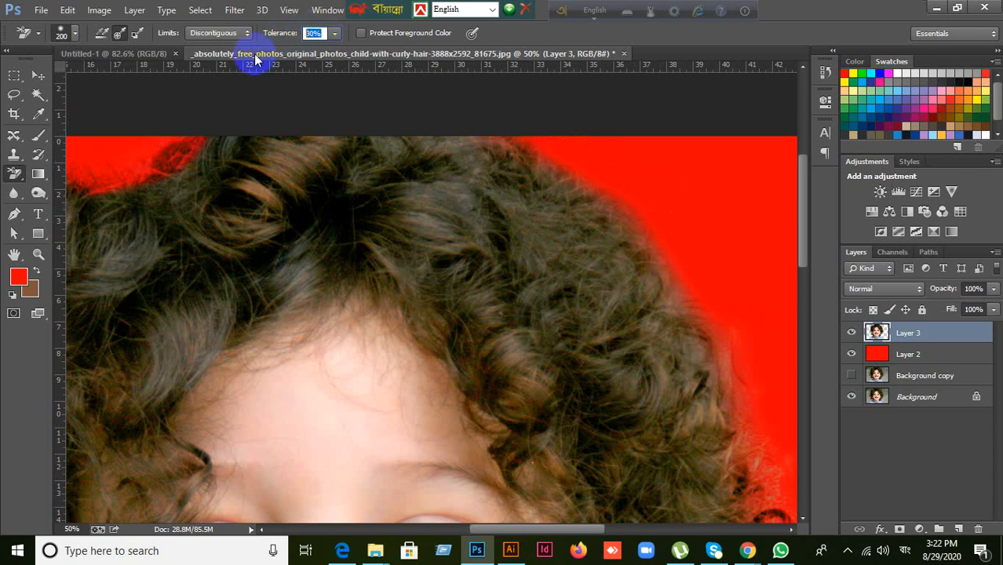
type("10")
key("Return")
mouse_move(545, 126)
left_mouse_down()
mouse_move(530, 150)
mouse_move(612, 201)
mouse_move(676, 295)
mouse_move(633, 221)
mouse_move(575, 180)
mouse_move(618, 207)
mouse_move(559, 162)
mouse_move(548, 169)
mouse_move(611, 191)
mouse_move(629, 220)
left_mouse_up()
key("space")
left_click_drag(692, 288, 483, 150)
mouse_move(517, 252)
left_mouse_down()
mouse_move(604, 320)
mouse_move(577, 347)
mouse_move(564, 343)
mouse_move(596, 319)
left_mouse_up()
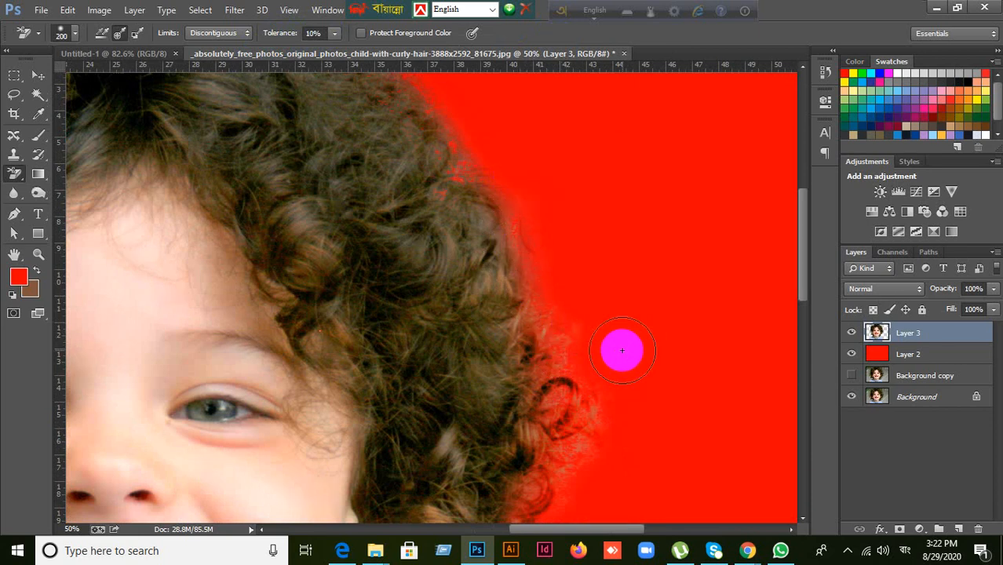
- Examine the curls beside and below the ear down to the collar and shoulder against the red backdrop
scroll(625, 448, "down", 4)
scroll(641, 440, "down", 4)
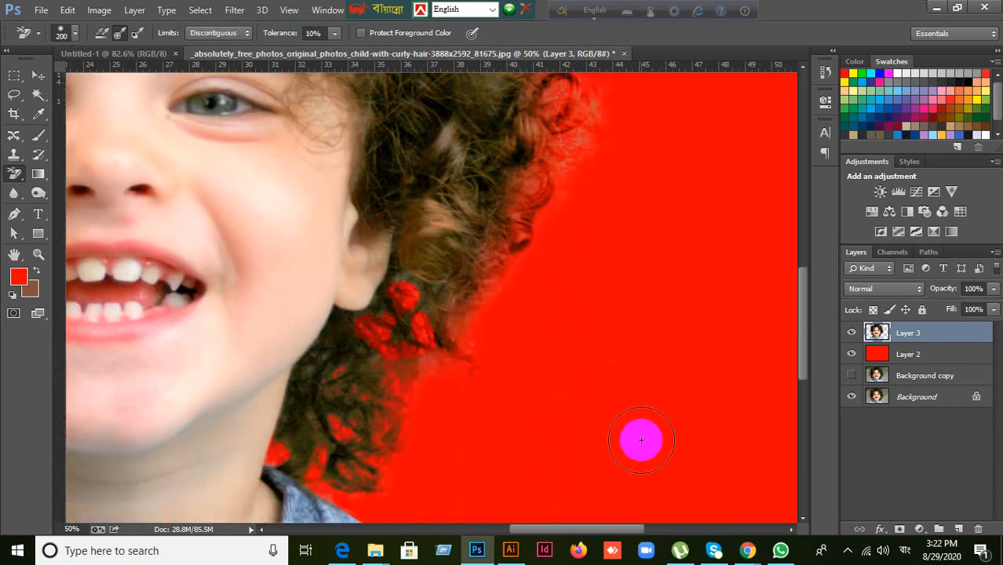
left_click_drag(419, 311, 405, 315)
scroll(600, 386, "down", 1)
left_click_drag(600, 381, 586, 327)
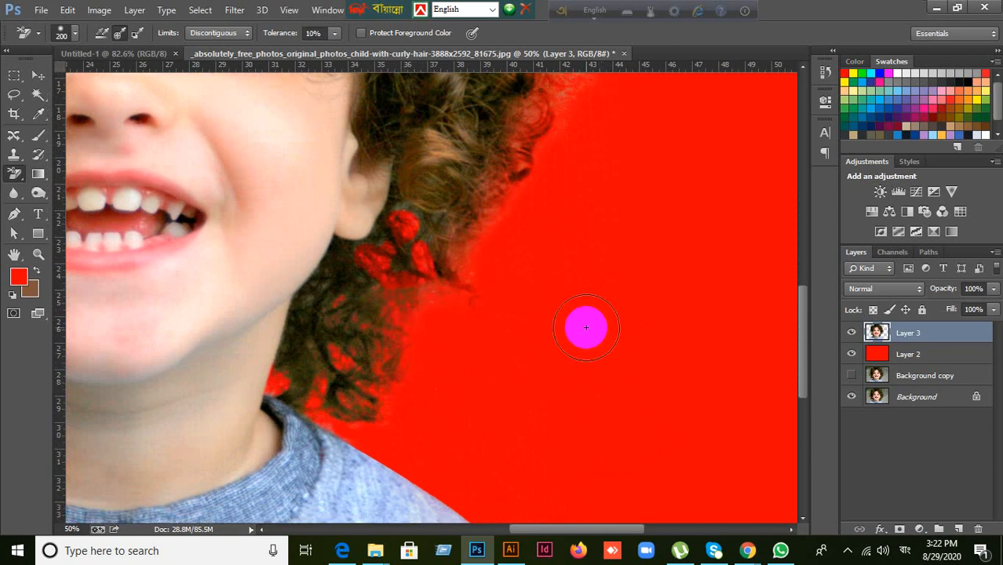
scroll(585, 327, "down", 1)
scroll(585, 327, "down", 1)
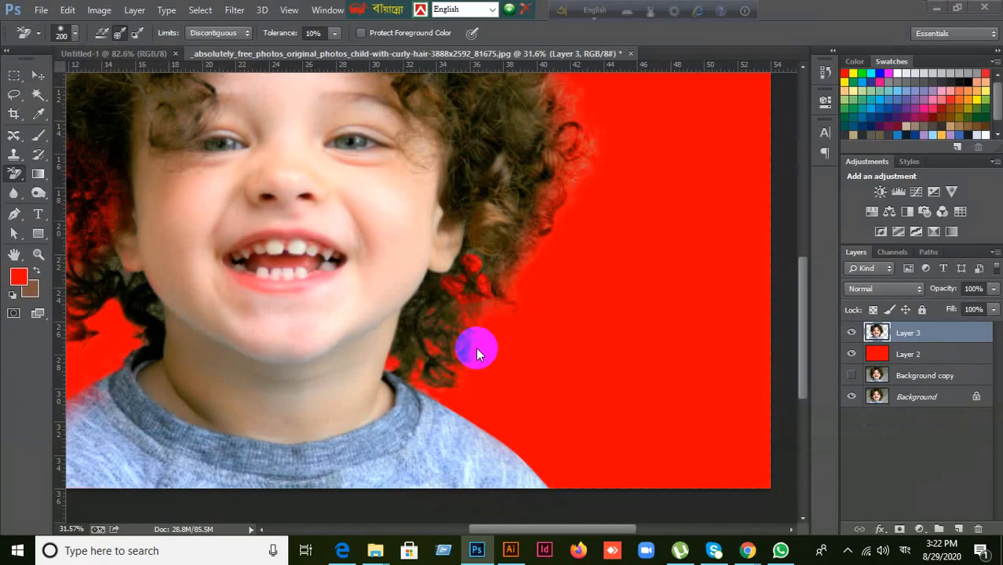
scroll(474, 338, "up", 1)
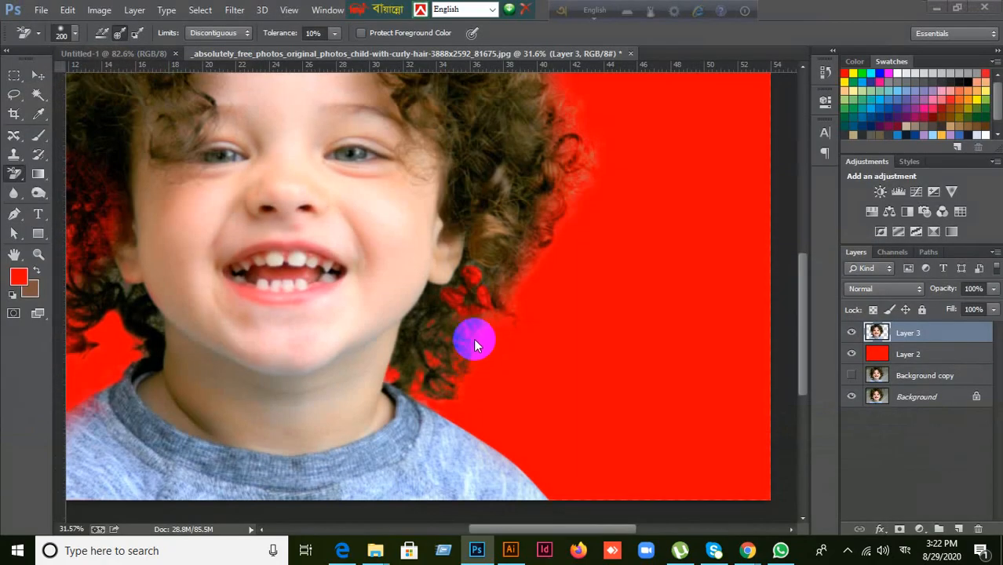
- Try the Magic Eraser at tolerance 10 on the curls of Layer 3
right_click(13, 175)
left_click(55, 172)
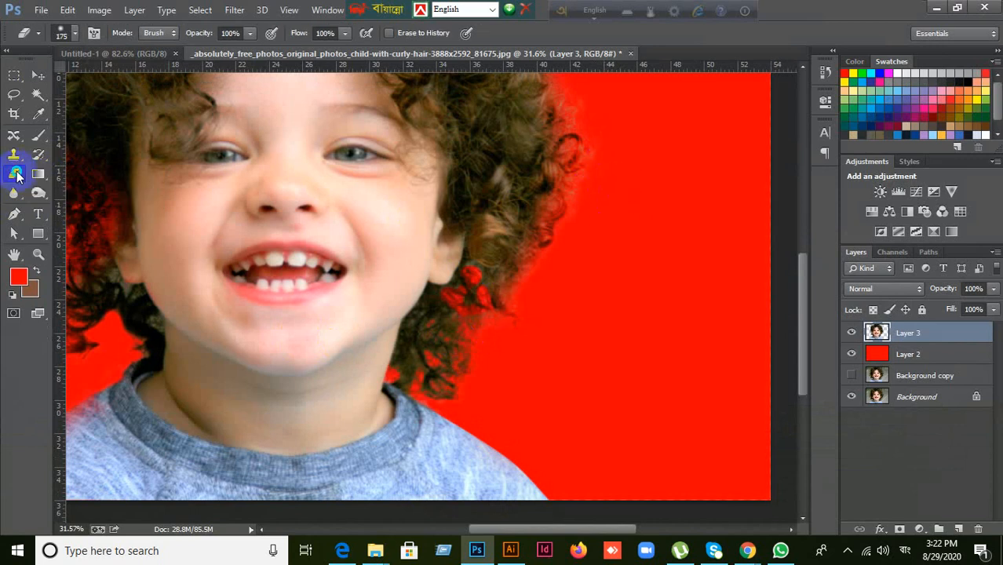
right_click(16, 176)
left_click(55, 196)
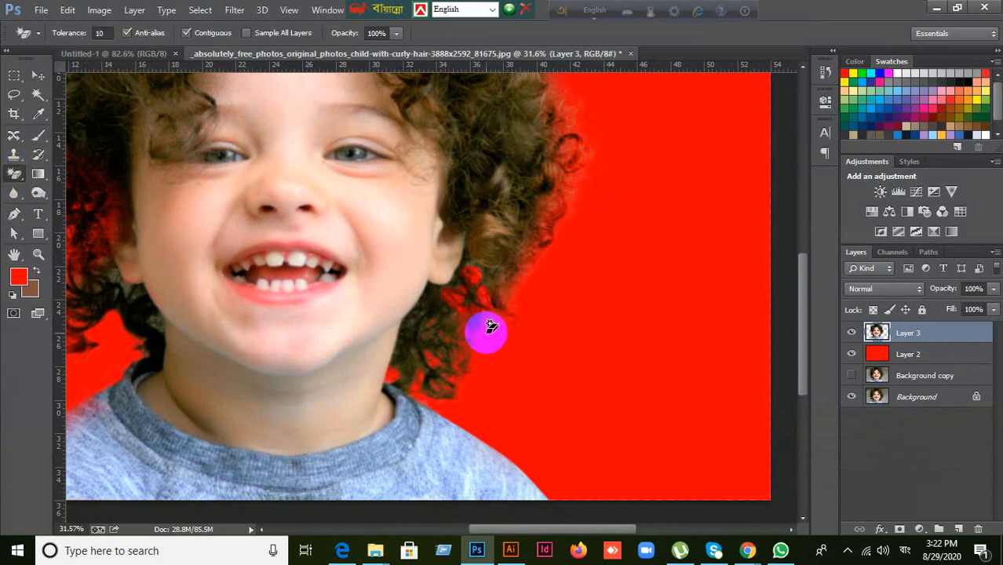
scroll(537, 335, "up", 4)
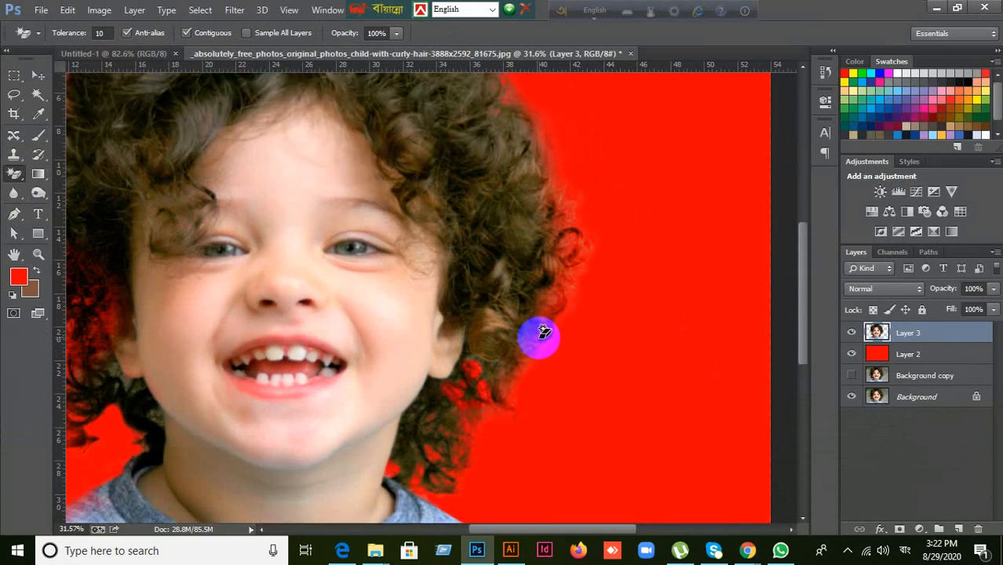
left_click(515, 149)
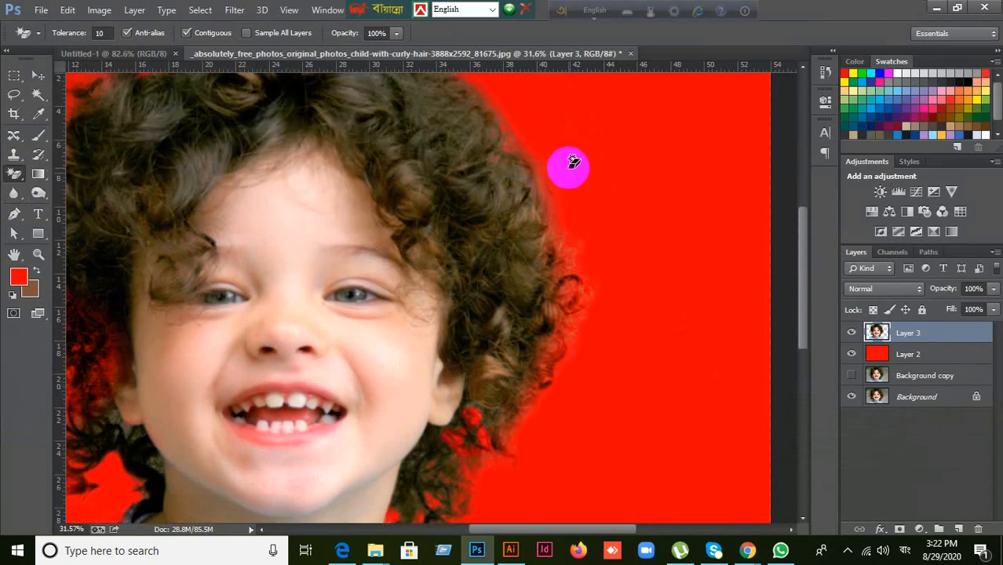
left_click(392, 222)
scroll(685, 302, "up", 3)
scroll(667, 283, "up", 1)
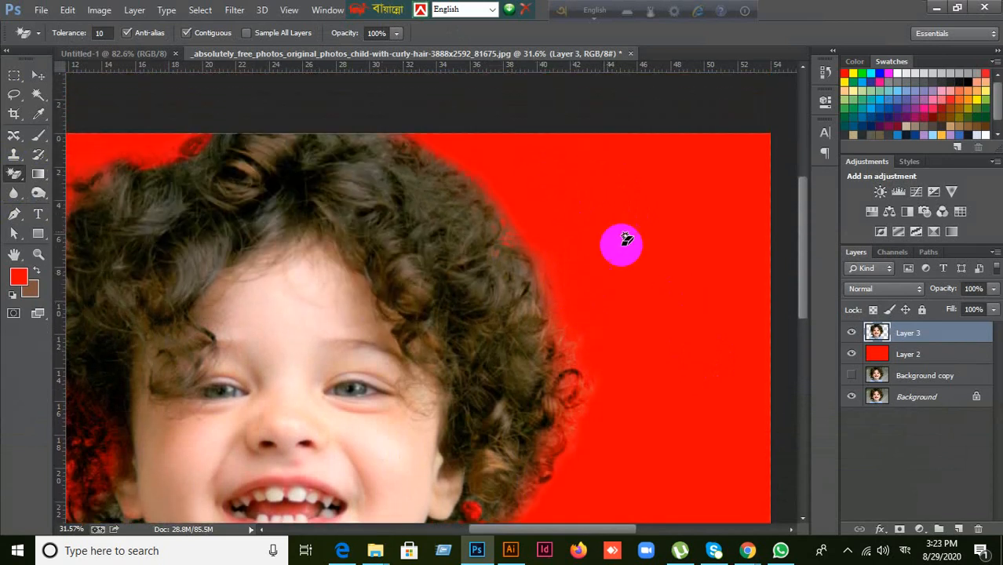
left_click(390, 214)
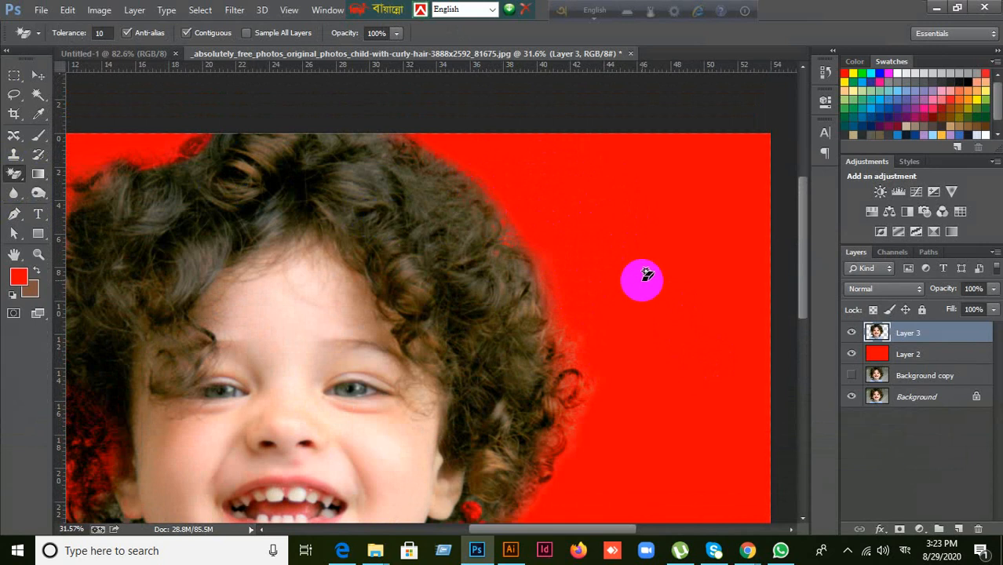
scroll(645, 275, "down", 3)
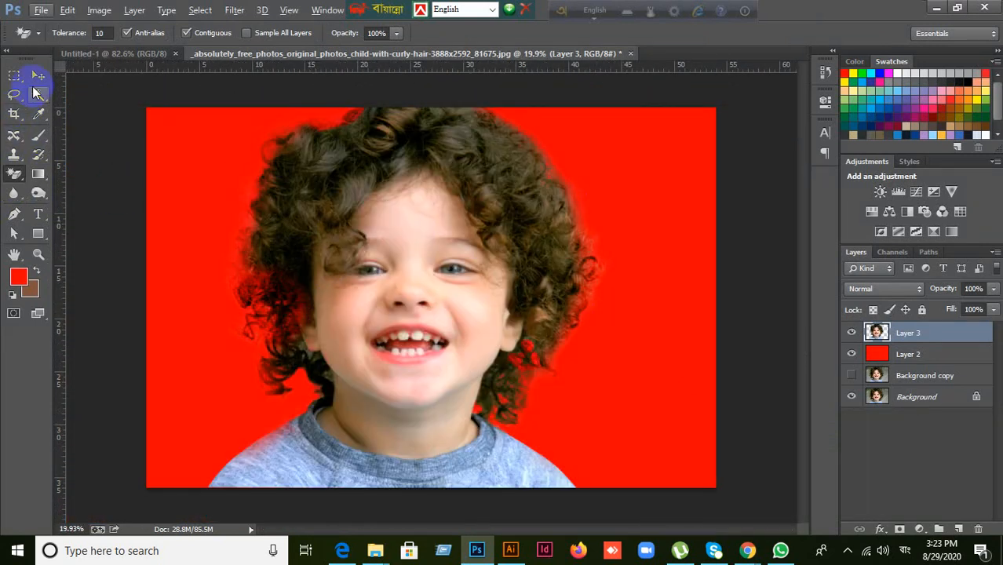
left_click(37, 75)
scroll(372, 211, "up", 2)
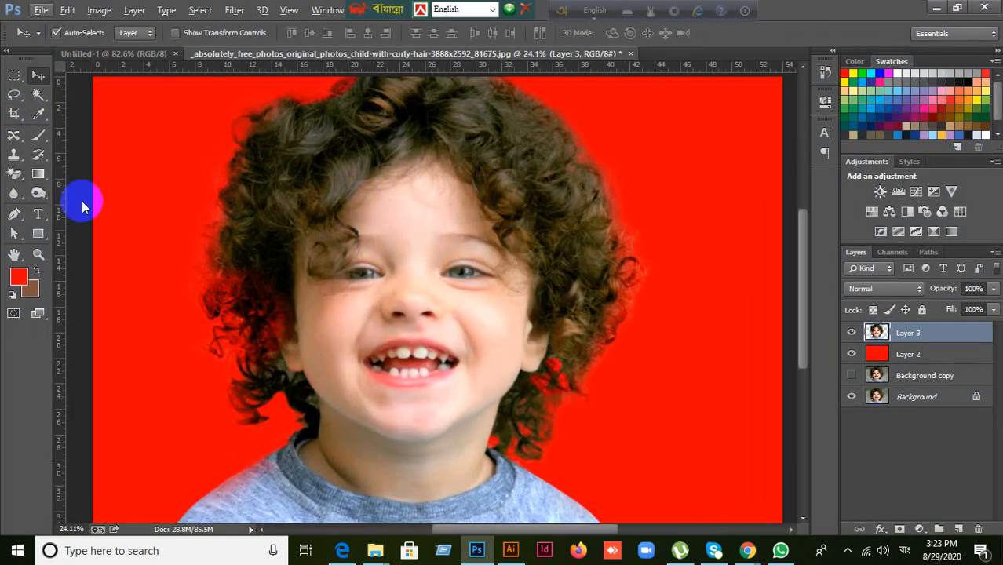
scroll(173, 206, "up", 1)
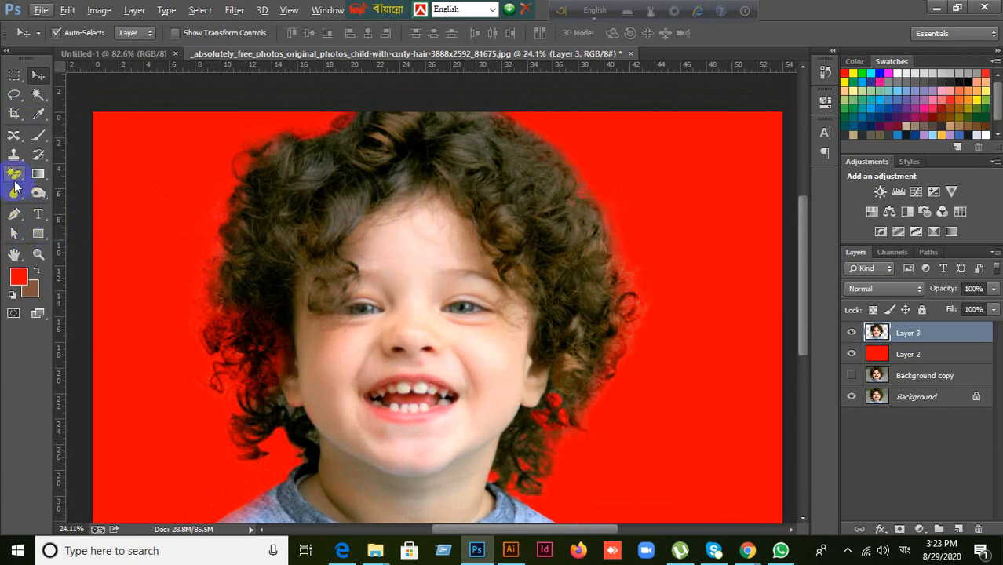
- Erase the fringe on Layer 3 along the curls on the image's left side, down to ear level, with the regular 175 px Eraser
right_click(14, 179)
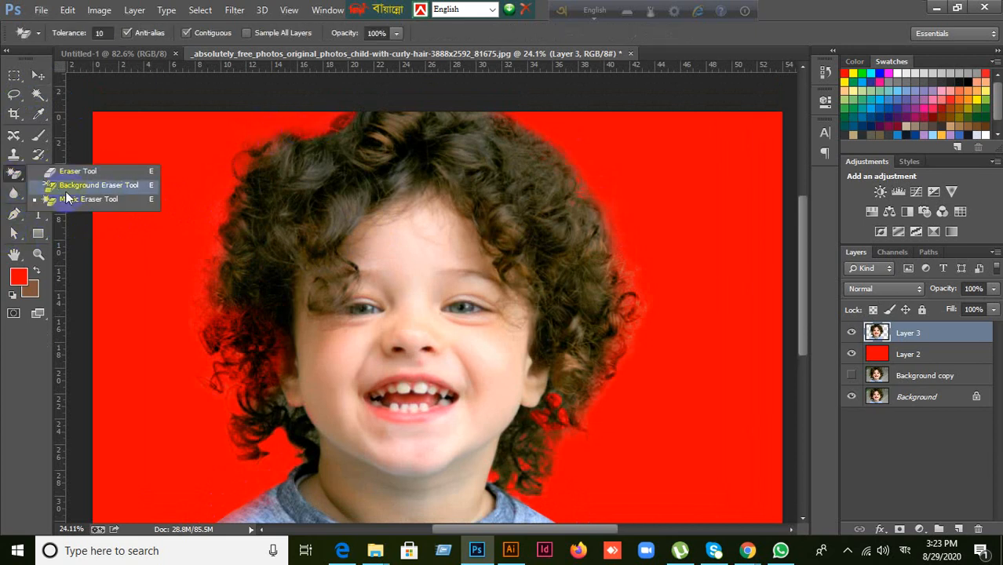
left_click(71, 171)
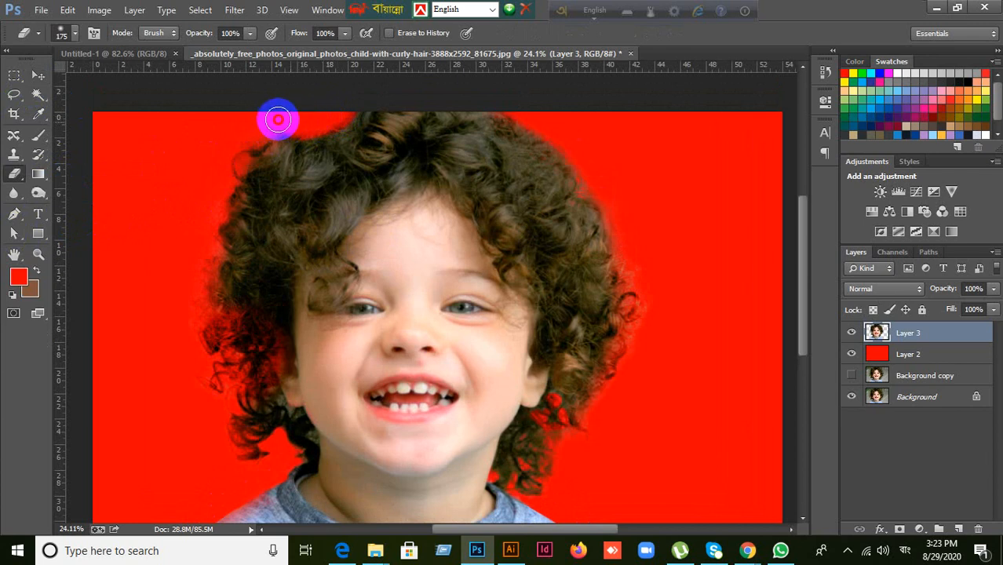
mouse_move(236, 135)
left_mouse_down()
mouse_move(209, 189)
mouse_move(214, 216)
mouse_move(197, 234)
mouse_move(204, 259)
mouse_move(162, 313)
mouse_move(162, 373)
mouse_move(187, 372)
left_mouse_up()
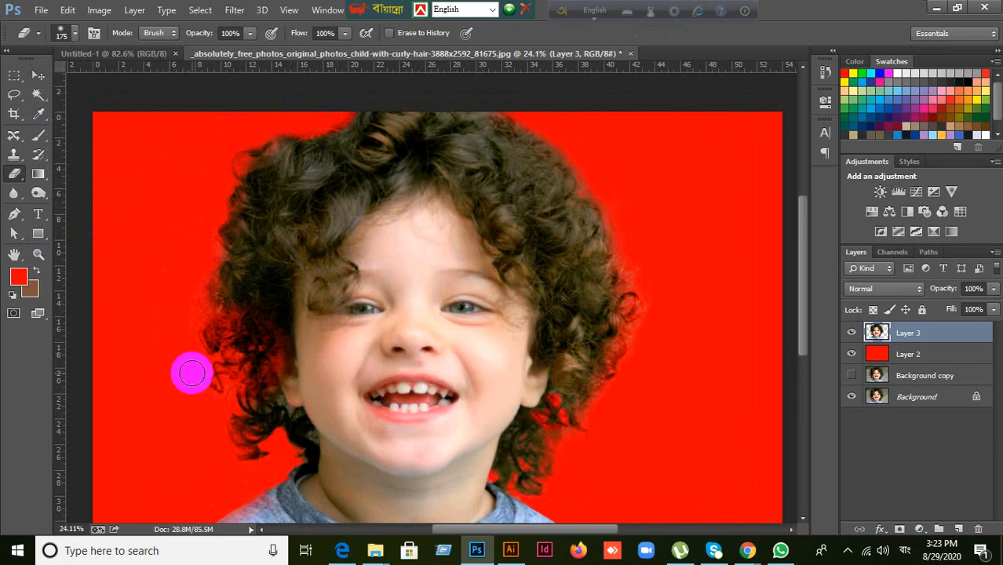
scroll(192, 373, "up", 2)
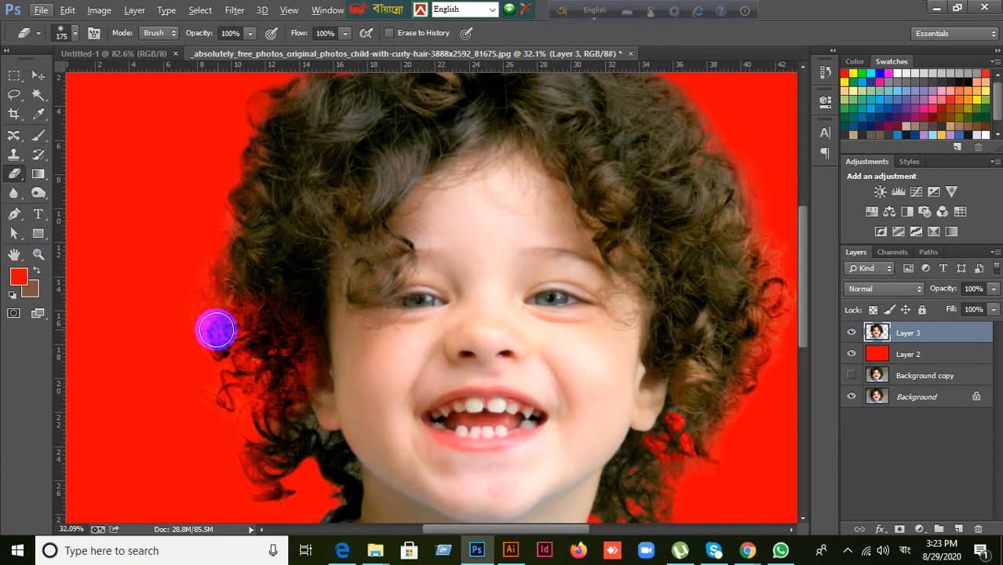
mouse_move(215, 329)
left_mouse_down()
mouse_move(212, 348)
mouse_move(226, 334)
mouse_move(204, 361)
mouse_move(215, 370)
mouse_move(192, 365)
left_mouse_up()
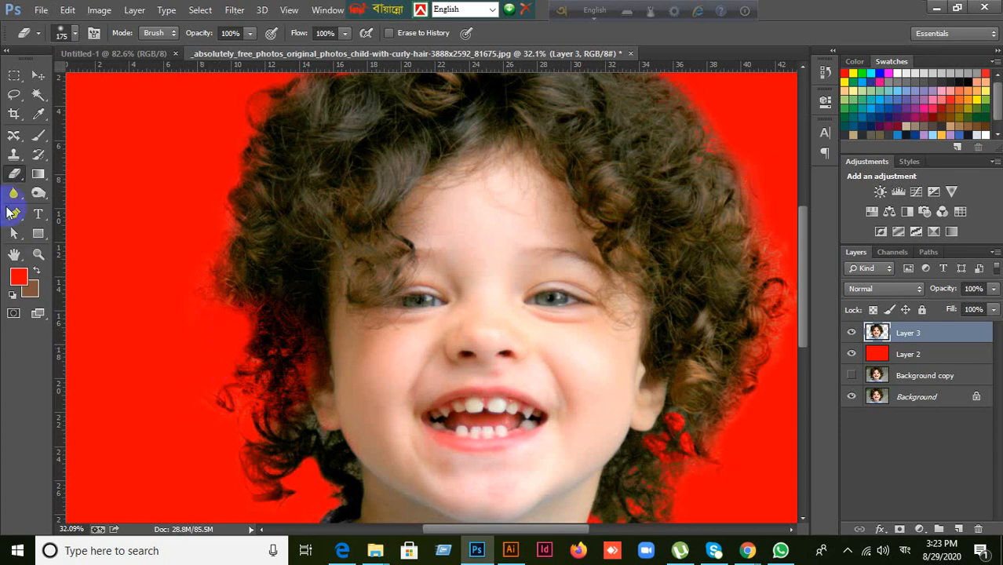
- Restore the erased curls from history around the ear and outer hair on the image's left side, enlarging the Eraser to 250 px
mouse_move(265, 334)
left_mouse_down()
mouse_move(282, 360)
mouse_move(288, 332)
mouse_move(291, 375)
mouse_move(292, 324)
mouse_move(296, 378)
mouse_move(309, 350)
mouse_move(313, 372)
mouse_move(316, 350)
mouse_move(318, 380)
mouse_move(289, 301)
mouse_move(299, 414)
mouse_move(307, 382)
mouse_move(314, 423)
mouse_move(317, 405)
mouse_move(341, 424)
mouse_move(333, 334)
mouse_move(333, 398)
mouse_move(317, 302)
mouse_move(317, 409)
mouse_move(316, 367)
left_mouse_up()
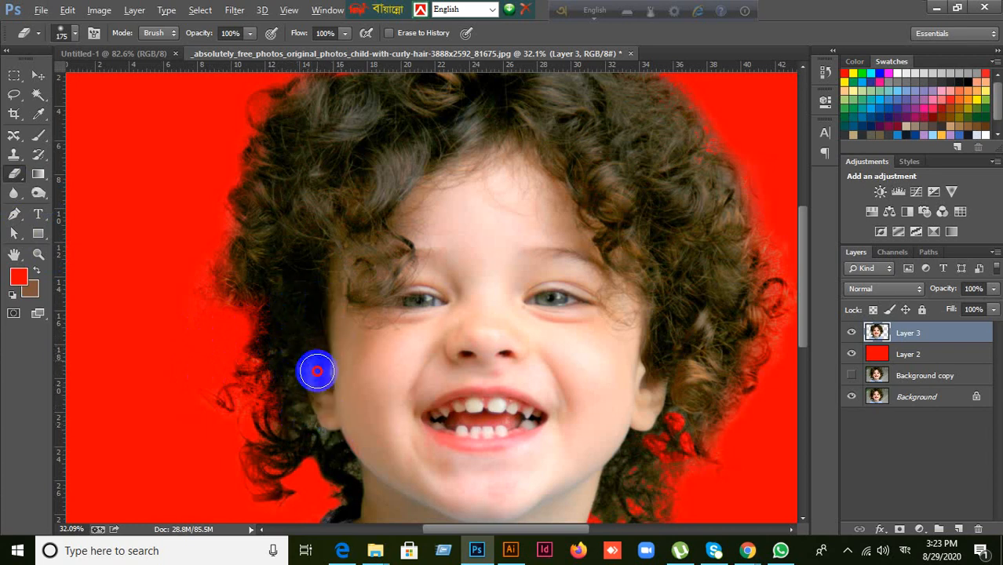
scroll(372, 381, "up", 2)
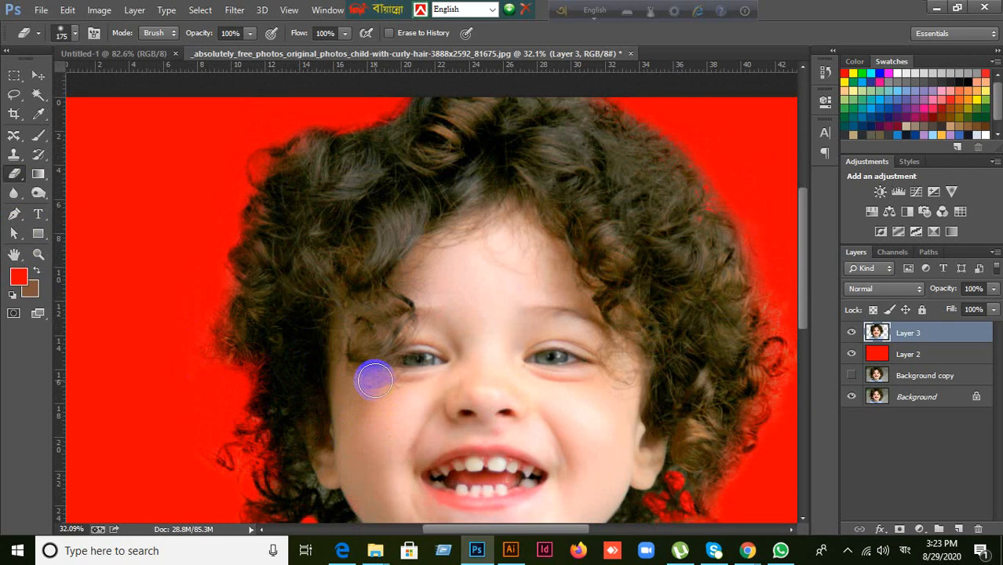
key("bracketright")
key("bracketright")
left_click(362, 301)
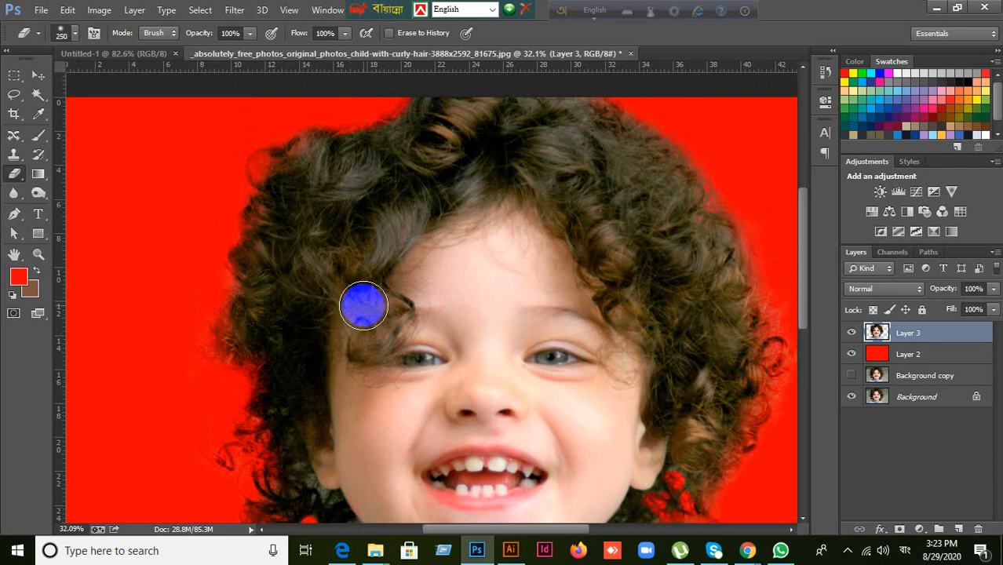
left_click(362, 298)
key("ctrl+z")
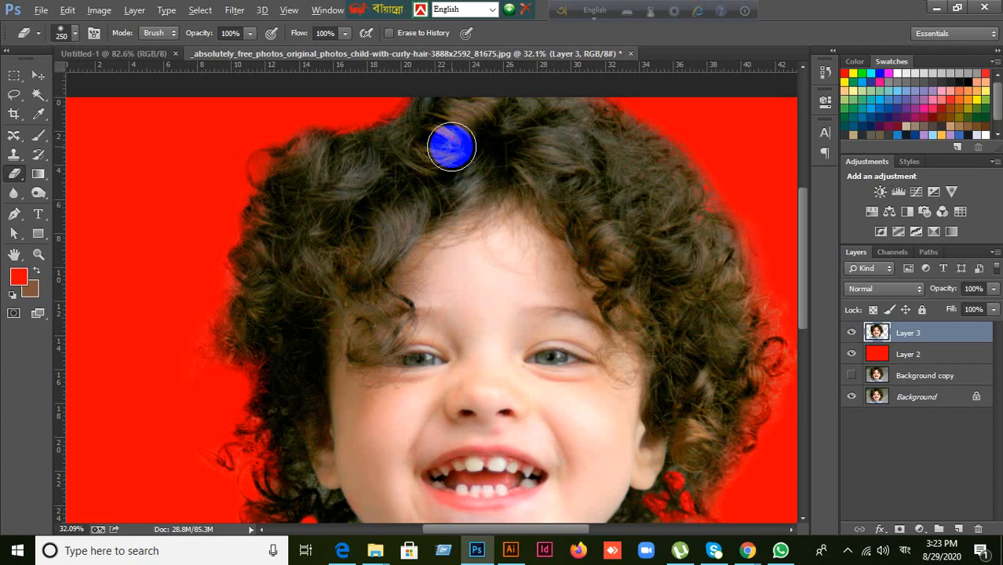
scroll(487, 220, "up", 2)
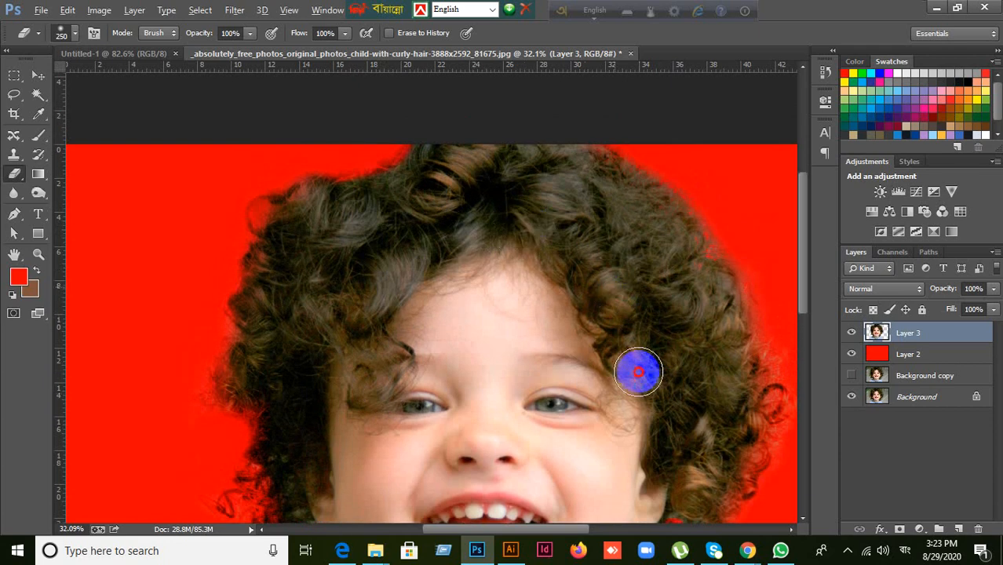
scroll(628, 351, "down", 5)
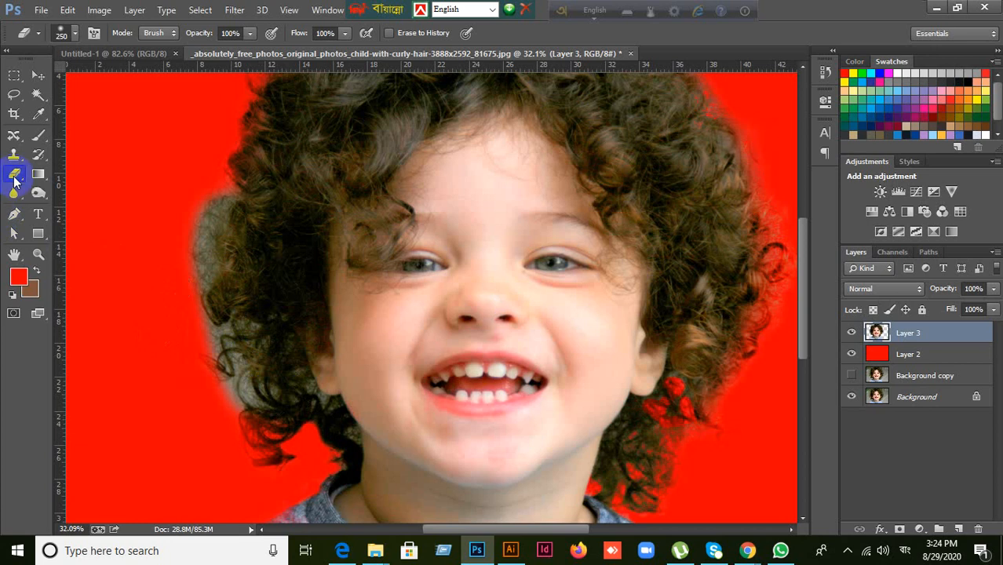
- Remove the grey background among the curls on the image's left side with the Background Eraser at 400 px and 10% tolerance
right_click(14, 179)
left_click(86, 185)
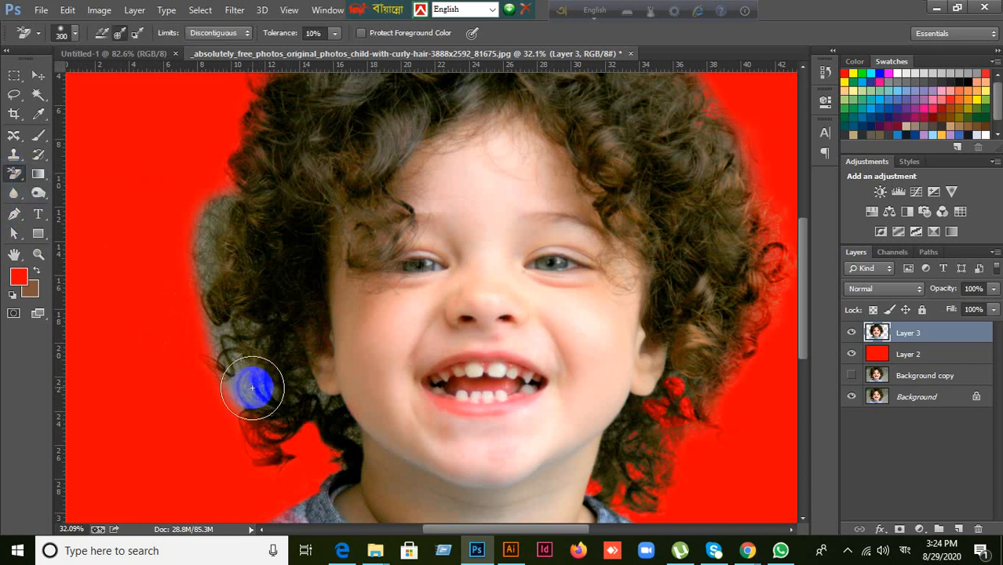
left_click_drag(248, 387, 236, 391)
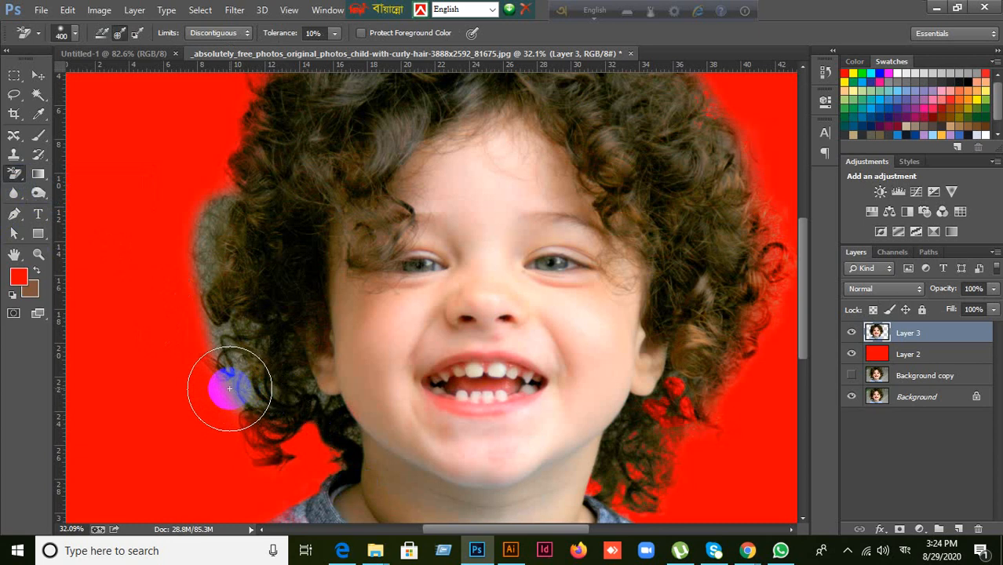
left_click(240, 350)
left_click(239, 369)
left_click(233, 356)
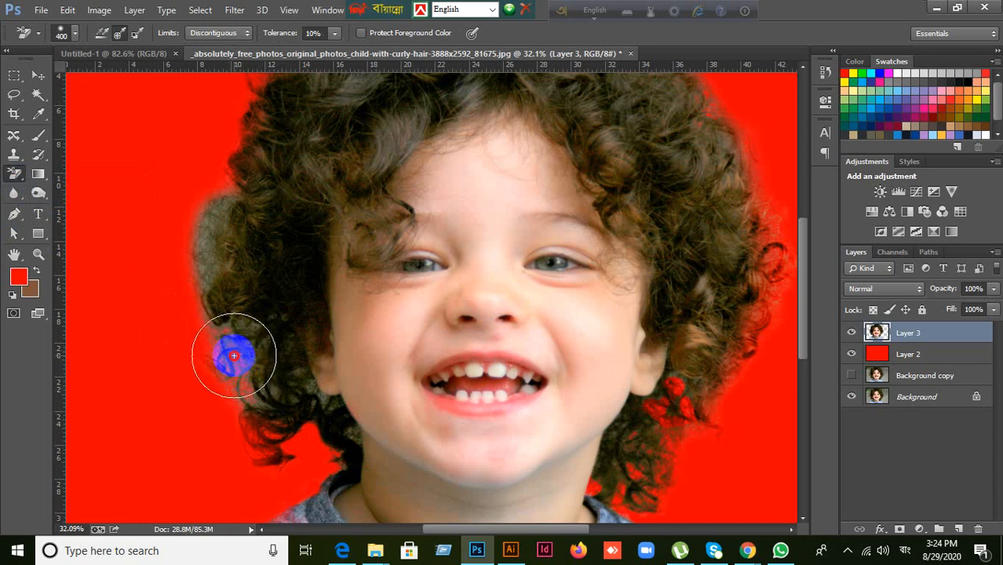
mouse_move(234, 355)
left_mouse_down()
mouse_move(213, 291)
mouse_move(212, 225)
left_mouse_up()
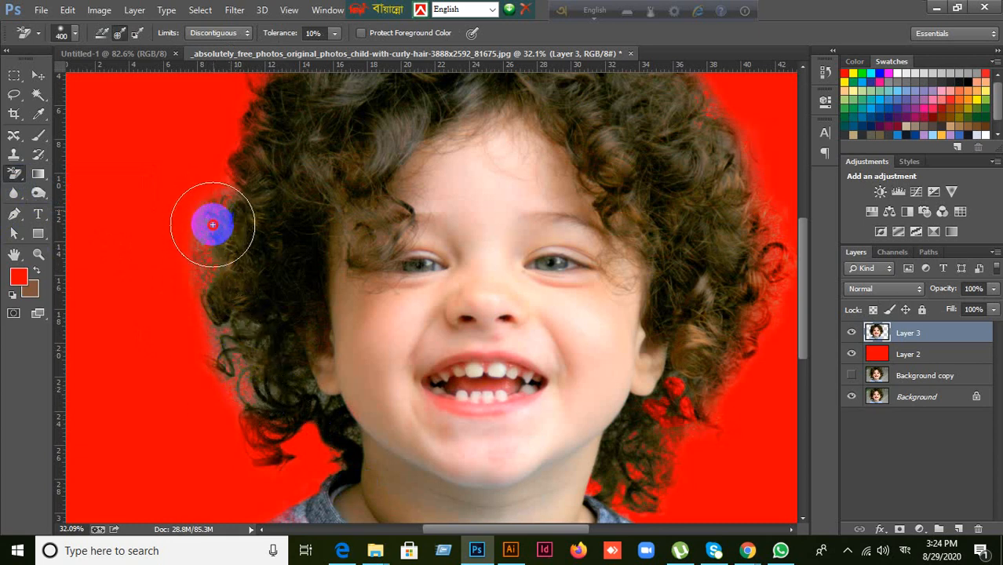
mouse_move(214, 325)
left_mouse_down()
mouse_move(260, 403)
mouse_move(301, 376)
mouse_move(252, 329)
mouse_move(150, 379)
mouse_move(279, 436)
left_mouse_up()
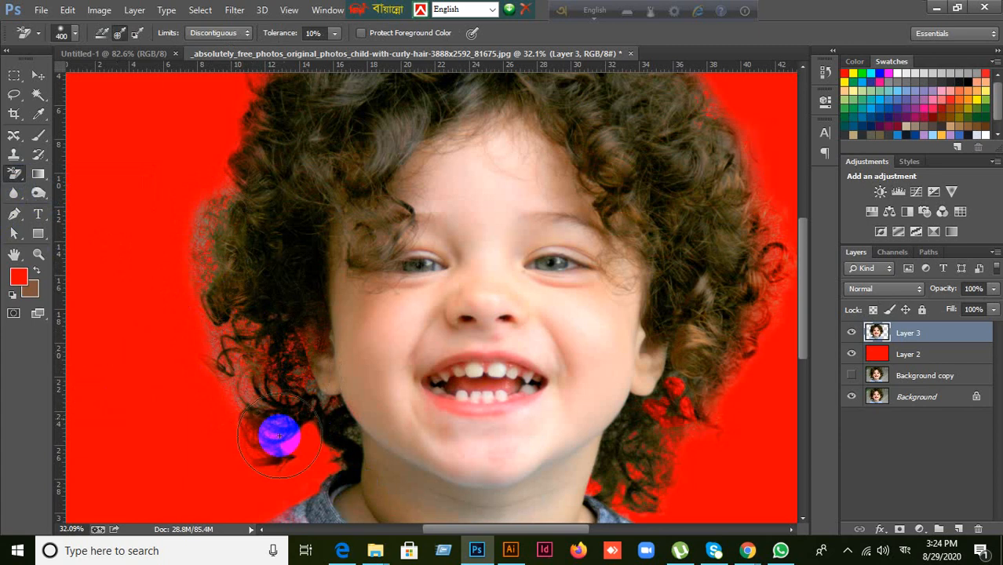
- Restore the dark hair beside the ear on the image's left side of Layer 3 from history with the regular 250 px Eraser
right_click(15, 173)
left_click(79, 172)
left_click(314, 326)
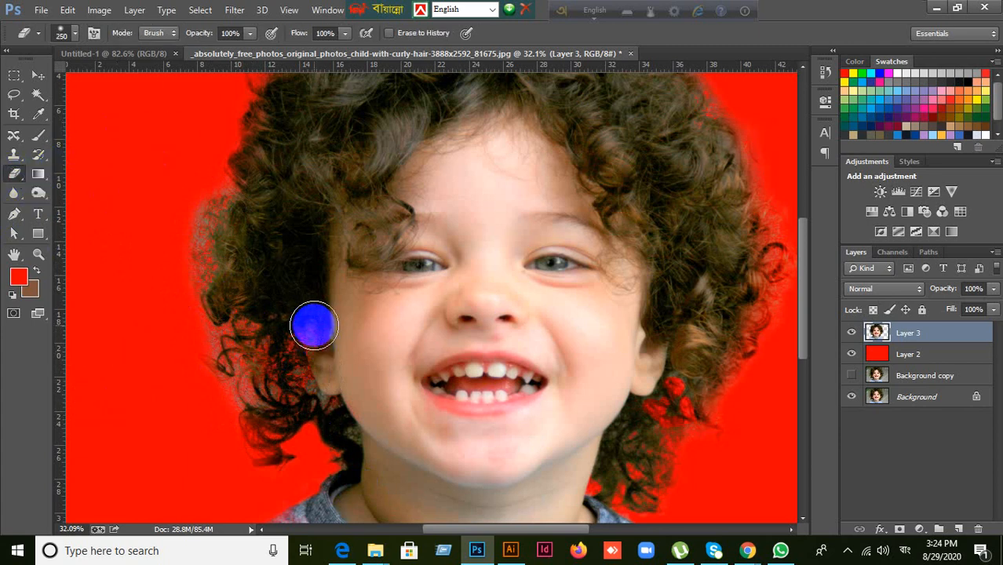
mouse_move(314, 324)
left_mouse_down()
mouse_move(344, 383)
mouse_move(314, 306)
mouse_move(322, 370)
mouse_move(329, 377)
mouse_move(325, 299)
left_mouse_up()
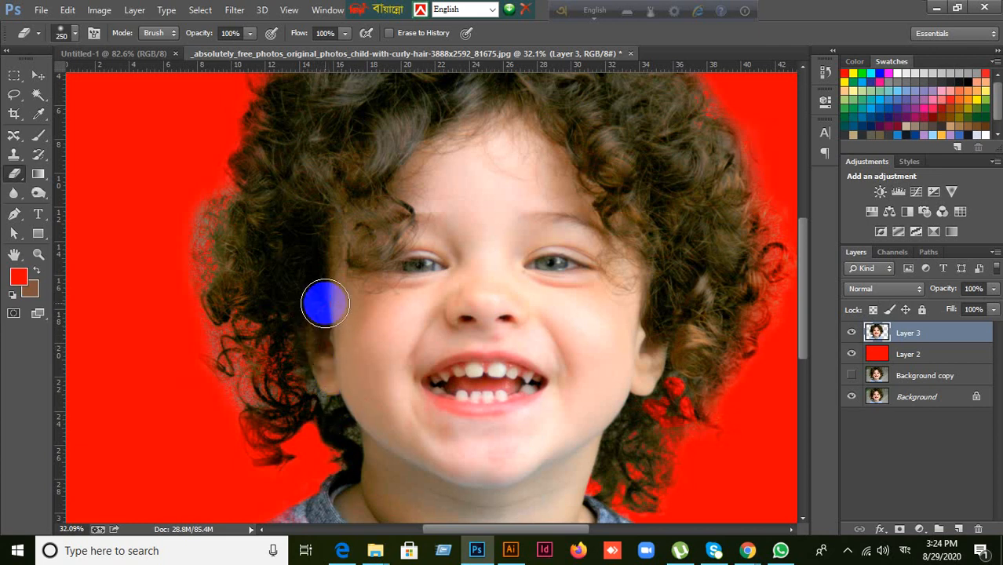
- Erase the remaining haze along the outermost curls on the image's left side of Layer 3 with the regular 250 px Eraser
right_click(12, 172)
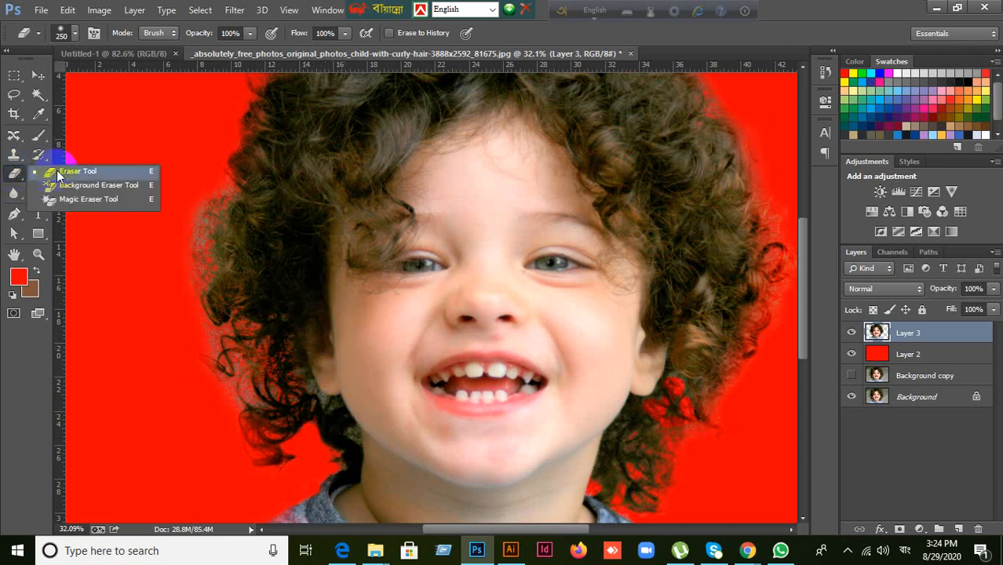
left_click(60, 169)
mouse_move(191, 237)
left_mouse_down()
mouse_move(182, 233)
mouse_move(204, 197)
mouse_move(173, 291)
mouse_move(169, 351)
left_mouse_up()
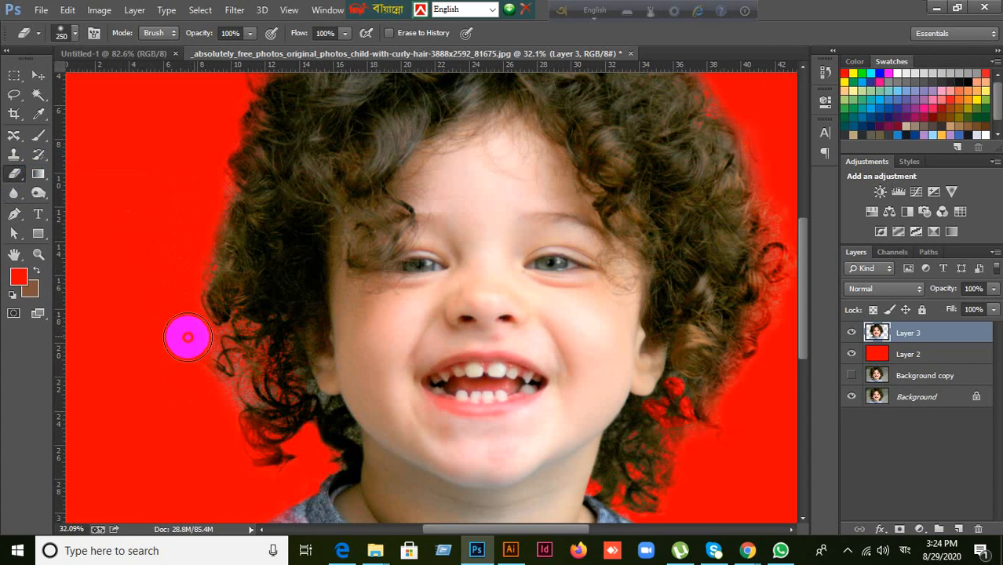
scroll(385, 403, "down", 3)
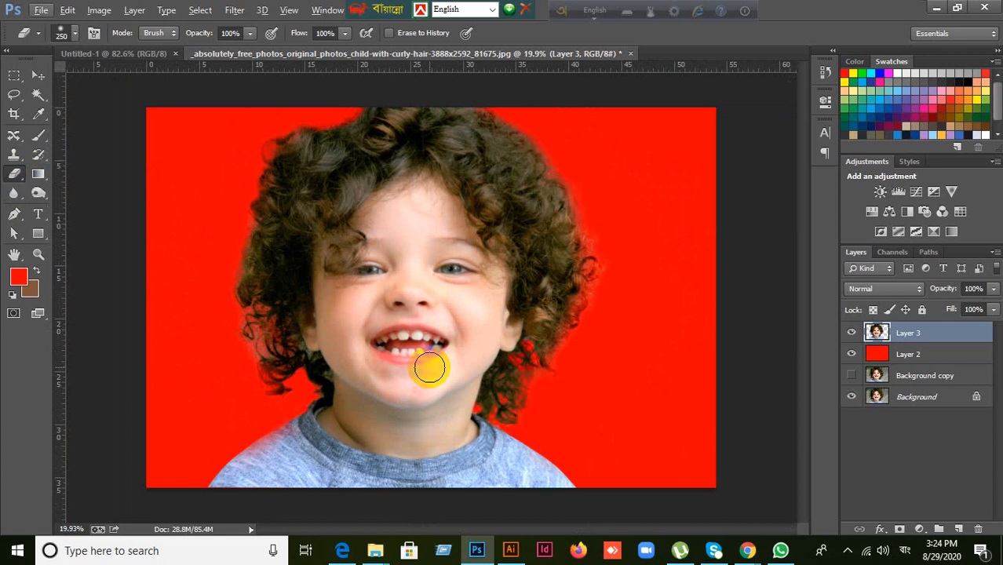
left_click(893, 253)
left_click(856, 253)
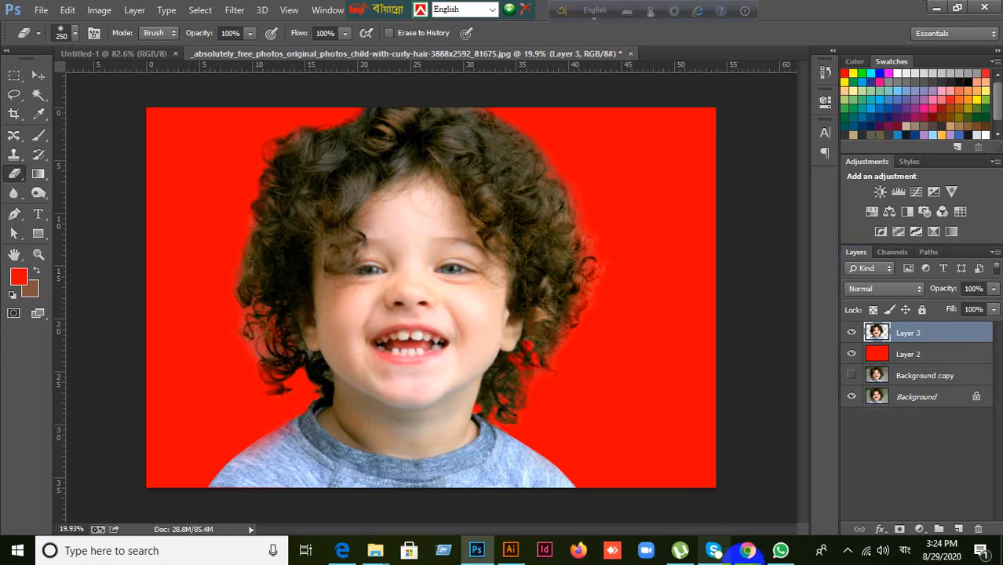
- Check the Google Meet call in Chrome and bring up the Sample Image folder in File Explorer
mouse_move(750, 552)
left_click(602, 467)
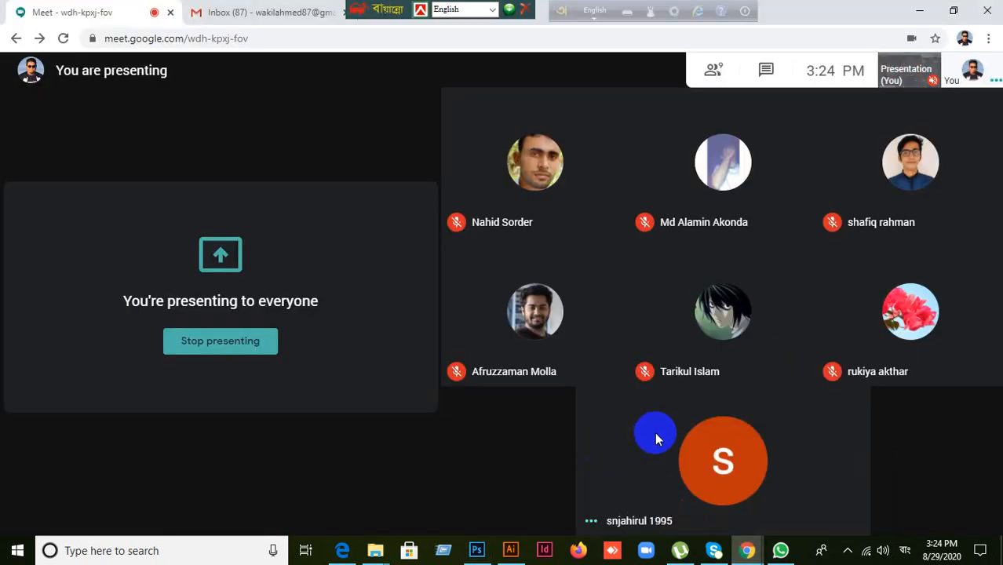
left_click(920, 10)
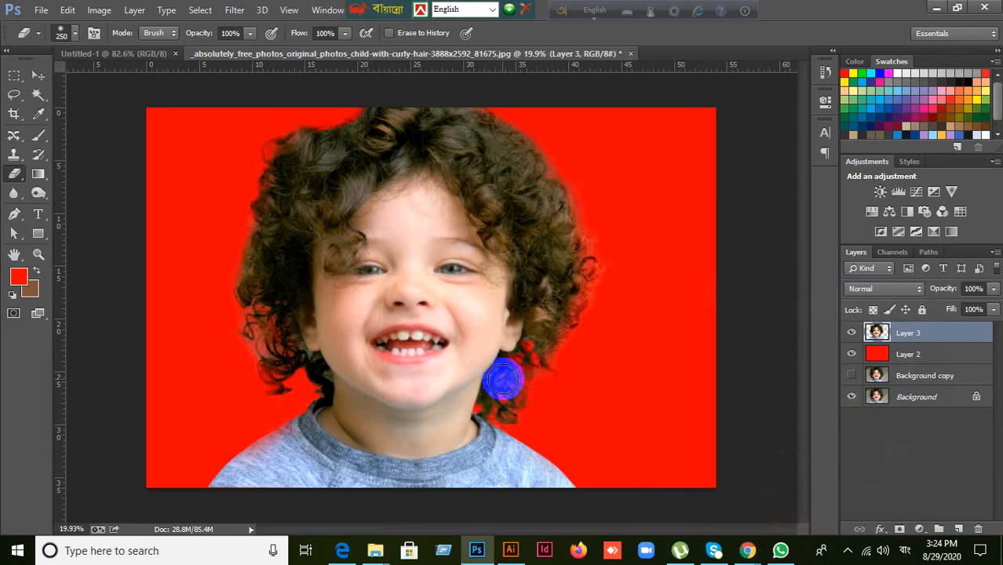
left_click(936, 9)
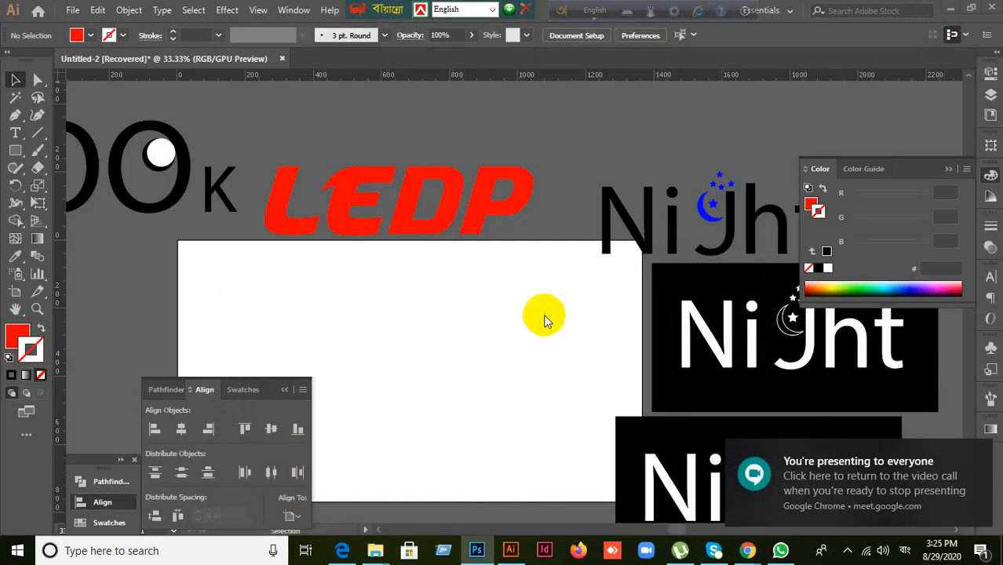
left_click(949, 9)
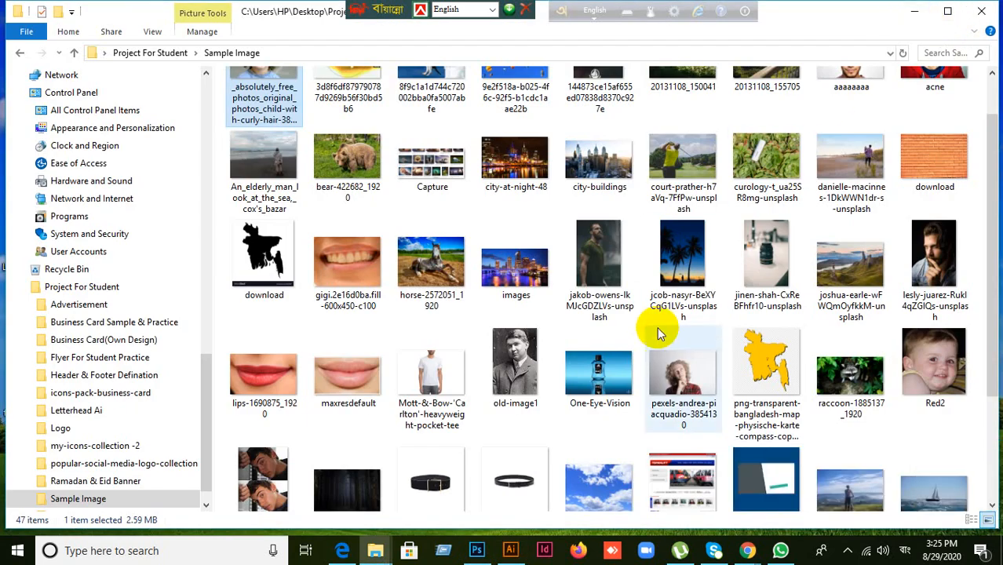
- Open the sample photo 144873ce15af655ed07838d8370c927e in Photoshop as its own document
scroll(658, 333, "up", 1)
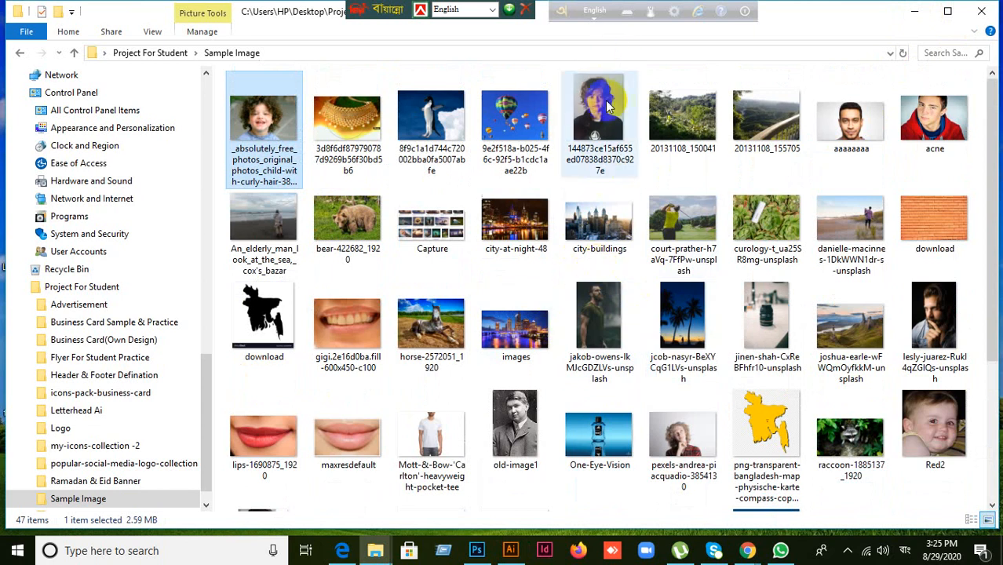
left_click_drag(589, 119, 843, 33)
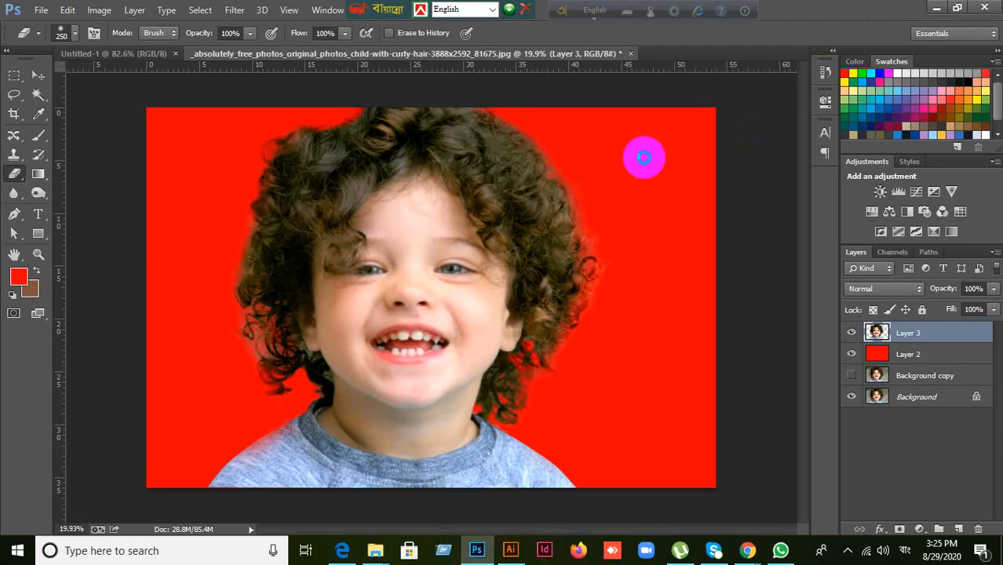
left_click_drag(643, 158, 643, 158)
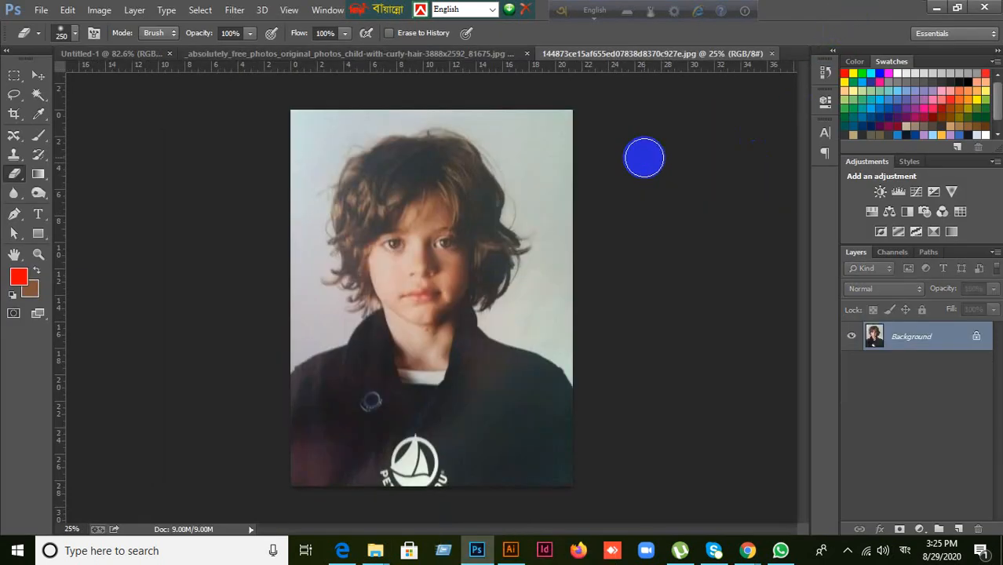
- Close the curly-haired child's document without saving its changes
left_click(494, 53)
left_click(625, 54)
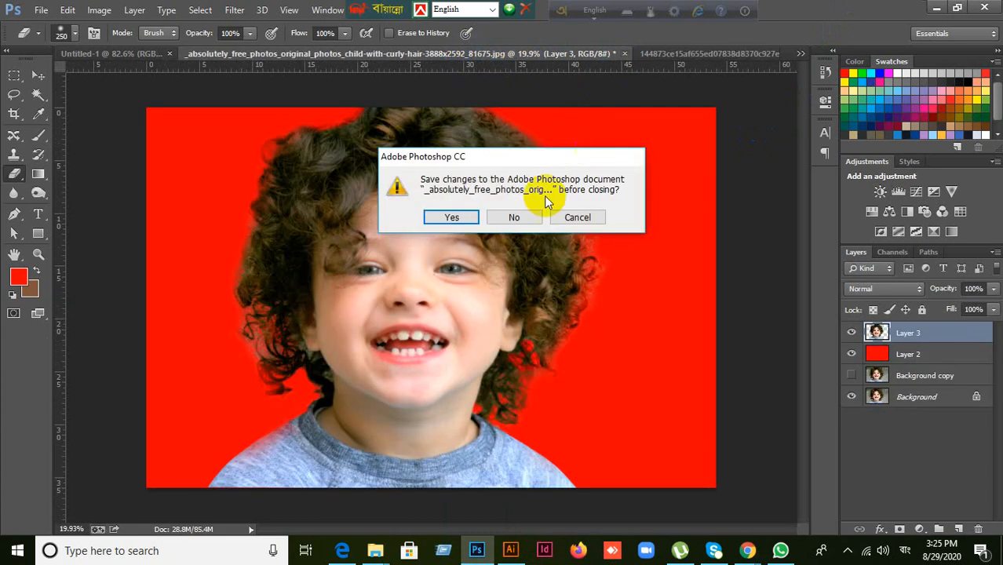
left_click(513, 217)
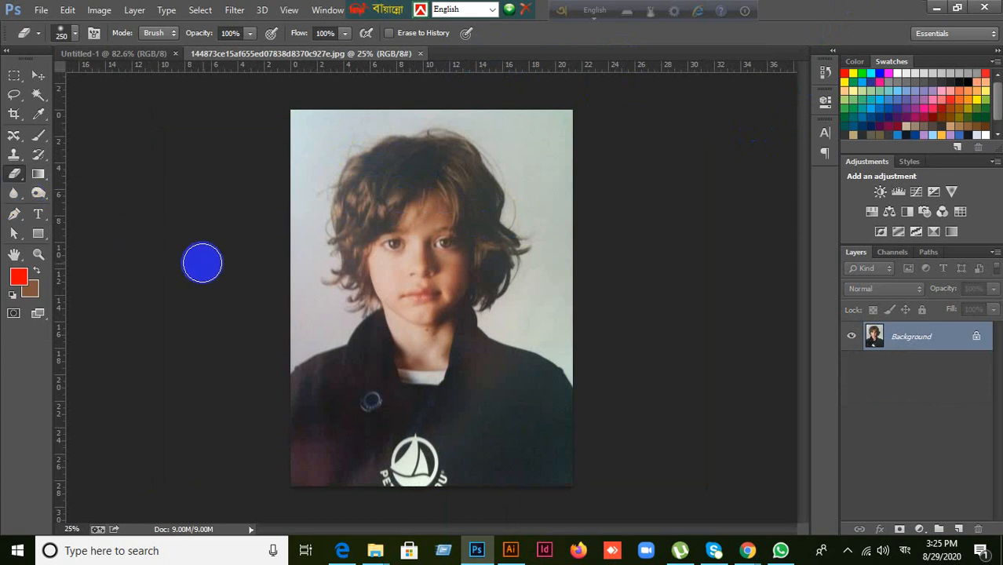
- Select the 400 px Background Eraser and undo its trial stroke on the grey backdrop of the Background layer
scroll(323, 293, "up", 1)
scroll(323, 294, "up", 1)
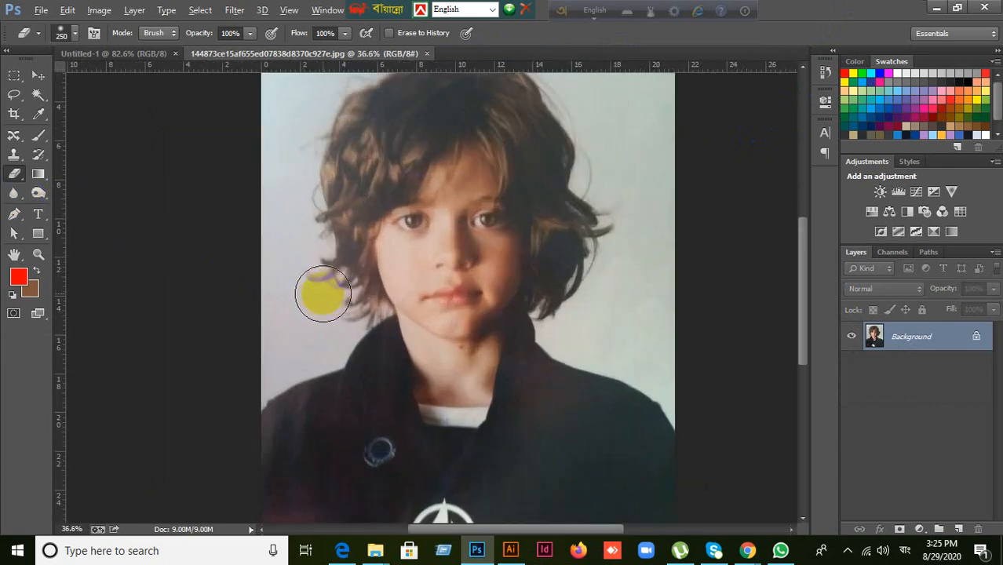
scroll(129, 212, "up", 1)
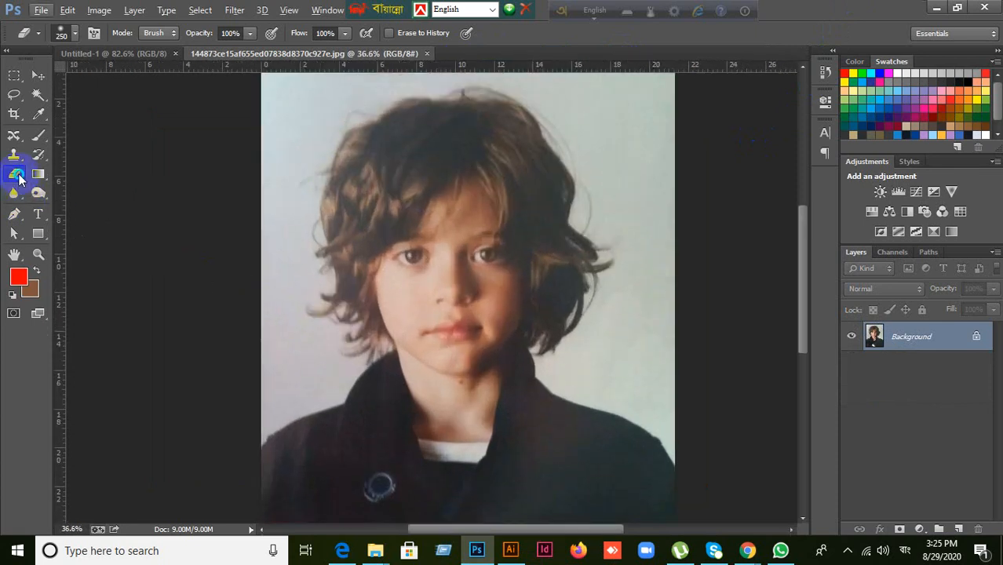
right_click(19, 179)
left_click(88, 186)
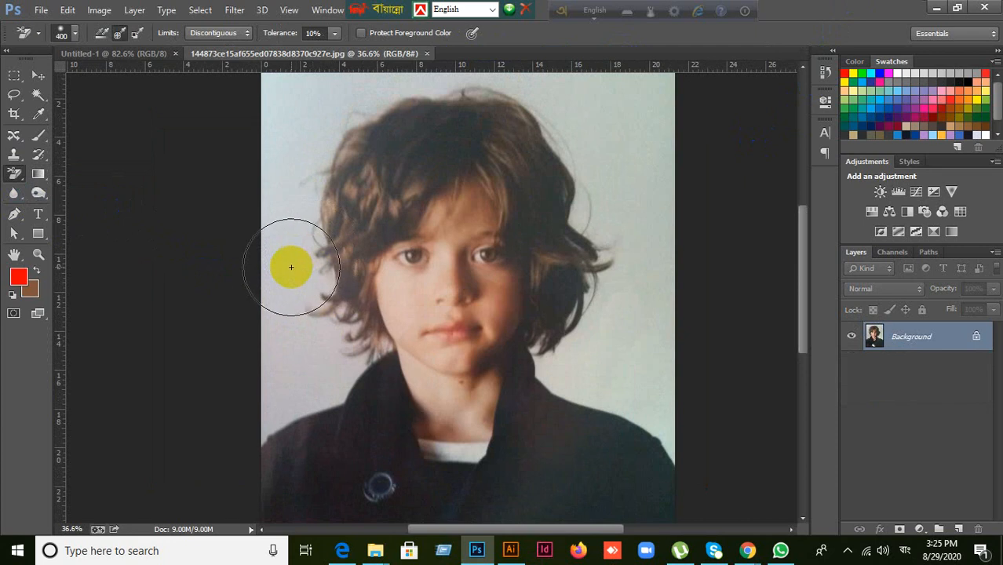
mouse_move(291, 363)
left_mouse_down()
mouse_move(293, 340)
mouse_move(313, 352)
left_mouse_up()
key("ctrl+z")
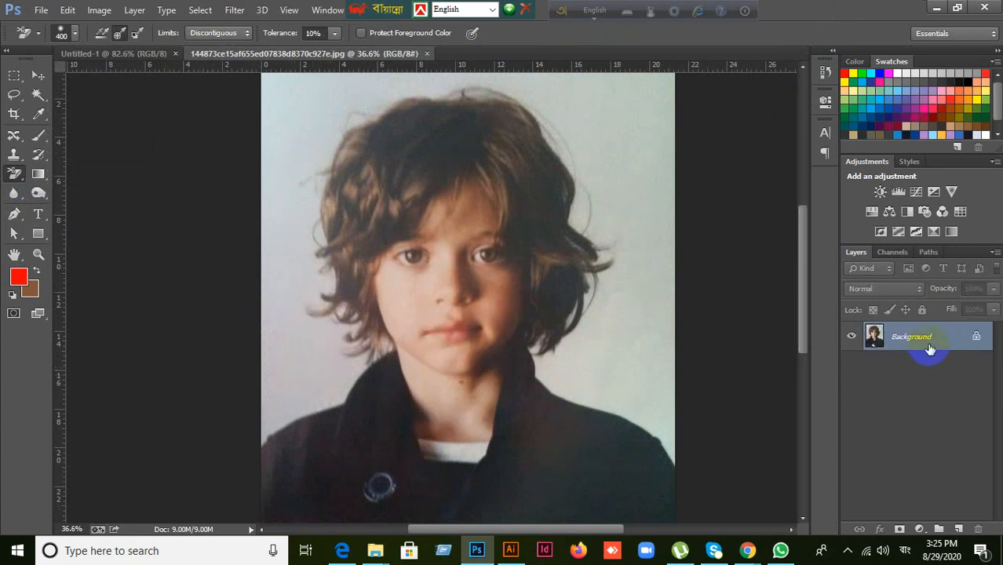
- Duplicate the Background layer, insert a red-filled layer beneath the copy, and make the copy active
left_click_drag(929, 350, 958, 530)
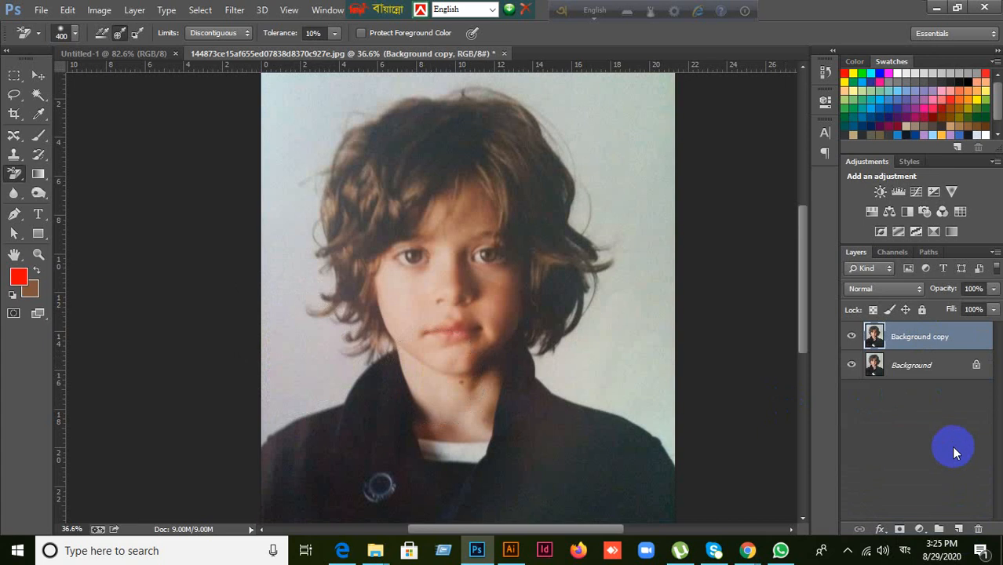
left_click(958, 530)
key("ctrl+bracketleft")
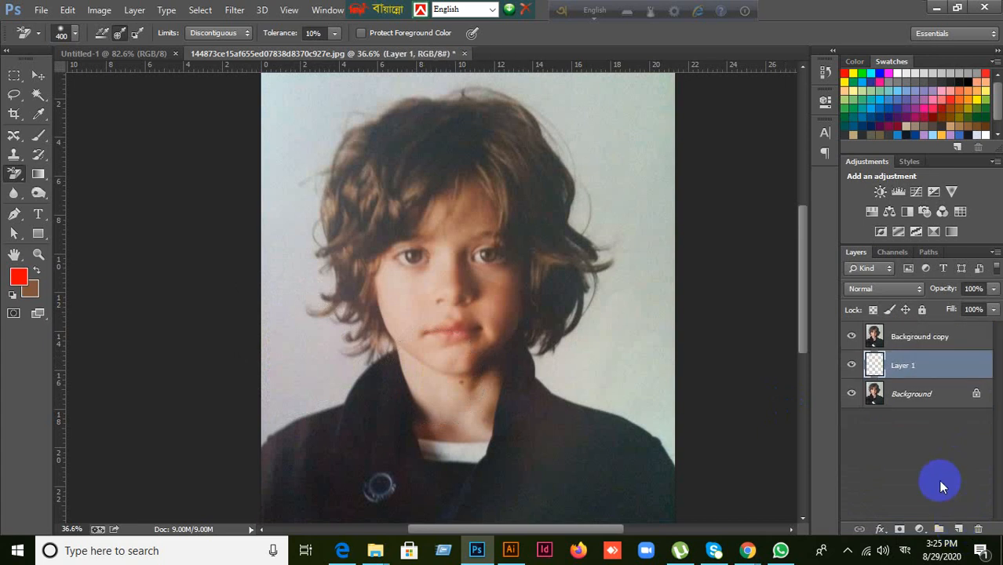
left_click(940, 344)
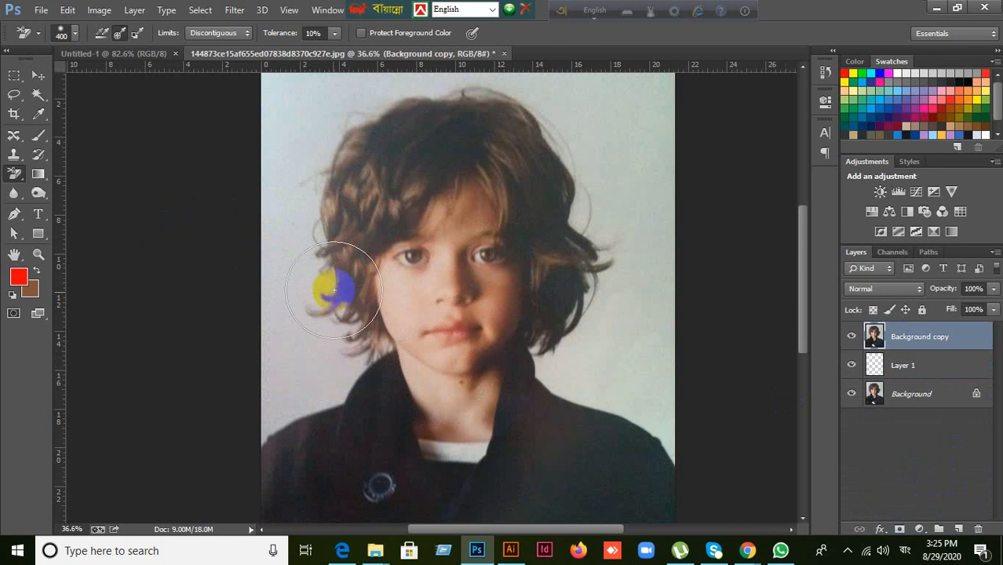
left_click(913, 368)
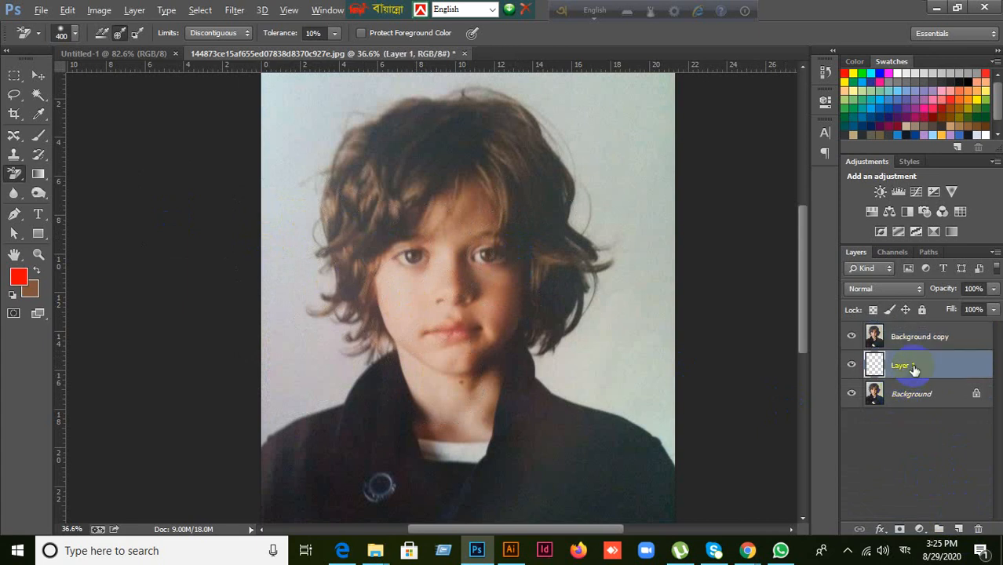
left_click(895, 337)
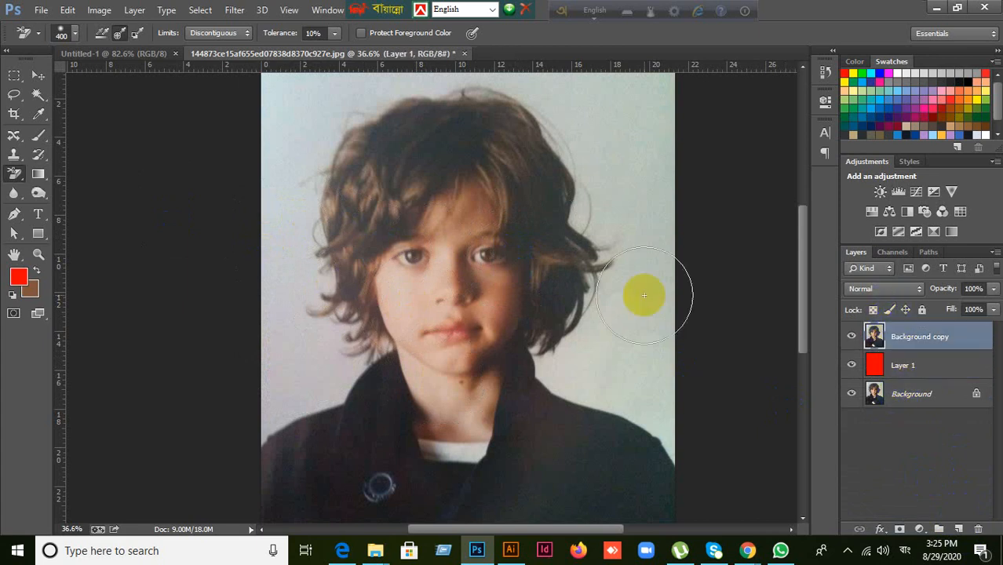
- Undo the 10% tolerance stroke and erase the grey backdrop around the child on Background copy at 20% tolerance
mouse_move(290, 266)
left_mouse_down()
mouse_move(285, 150)
mouse_move(310, 96)
left_mouse_up()
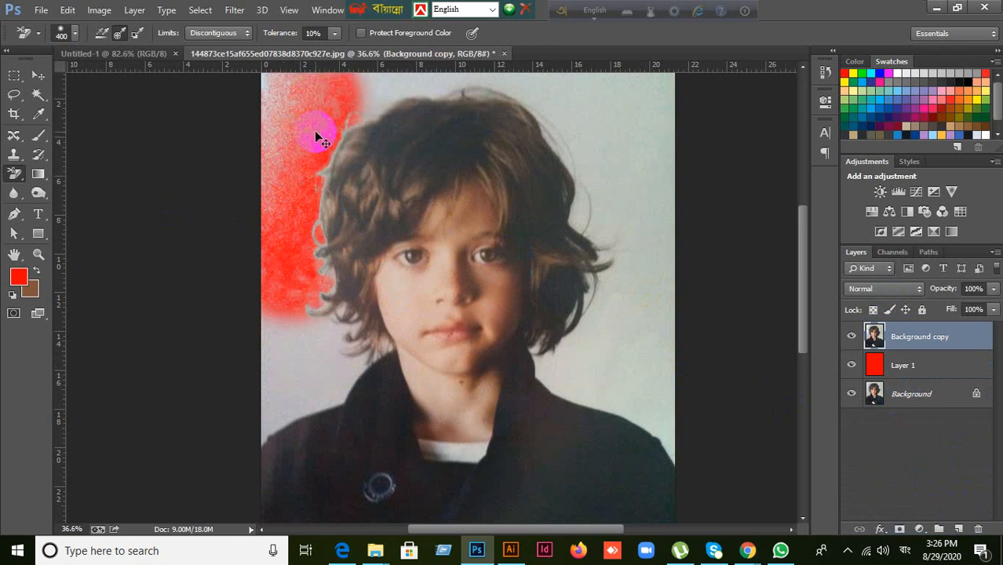
key("ctrl+z")
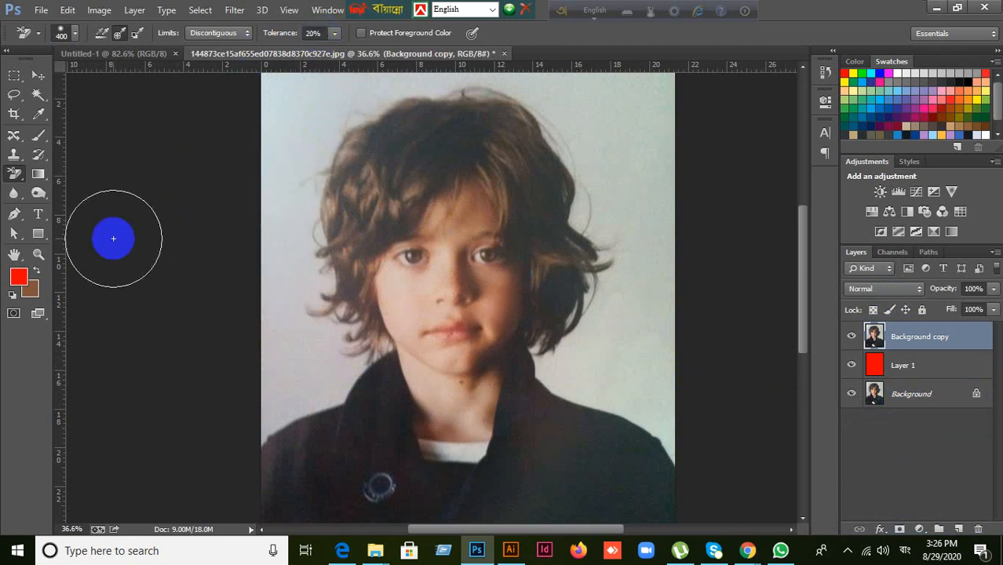
mouse_move(287, 139)
left_mouse_down()
mouse_move(293, 94)
mouse_move(269, 365)
mouse_move(316, 357)
mouse_move(261, 391)
mouse_move(259, 404)
mouse_move(300, 337)
mouse_move(308, 220)
mouse_move(349, 115)
mouse_move(380, 82)
mouse_move(502, 66)
mouse_move(652, 139)
mouse_move(662, 103)
mouse_move(649, 345)
mouse_move(669, 421)
mouse_move(628, 388)
mouse_move(572, 369)
mouse_move(595, 356)
mouse_move(619, 278)
mouse_move(619, 217)
mouse_move(570, 129)
mouse_move(519, 81)
mouse_move(376, 102)
mouse_move(309, 125)
mouse_move(289, 114)
mouse_move(257, 397)
left_mouse_up()
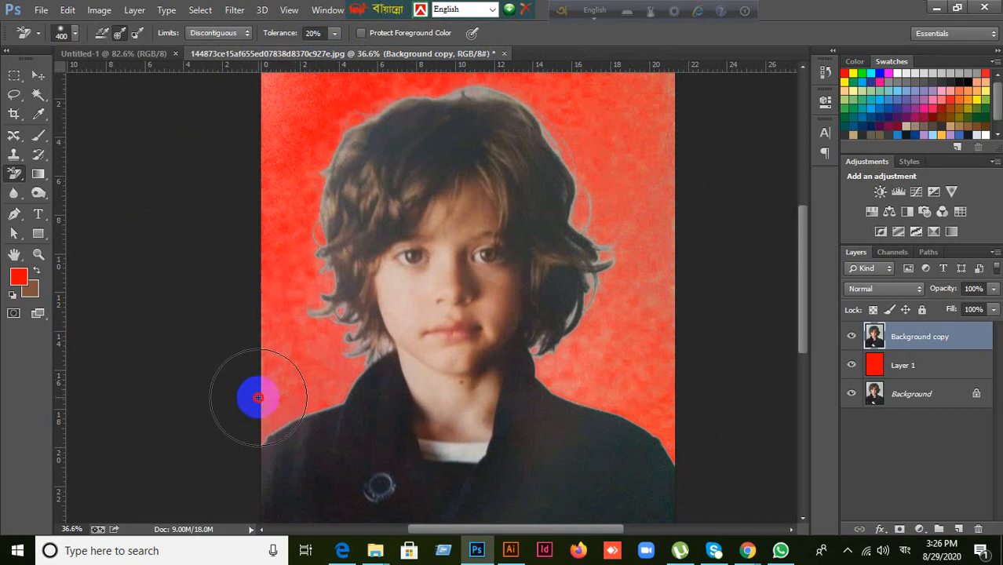
- Delete the red Layer 1 and the erased Background copy, leaving only the original Background layer
left_click(928, 377)
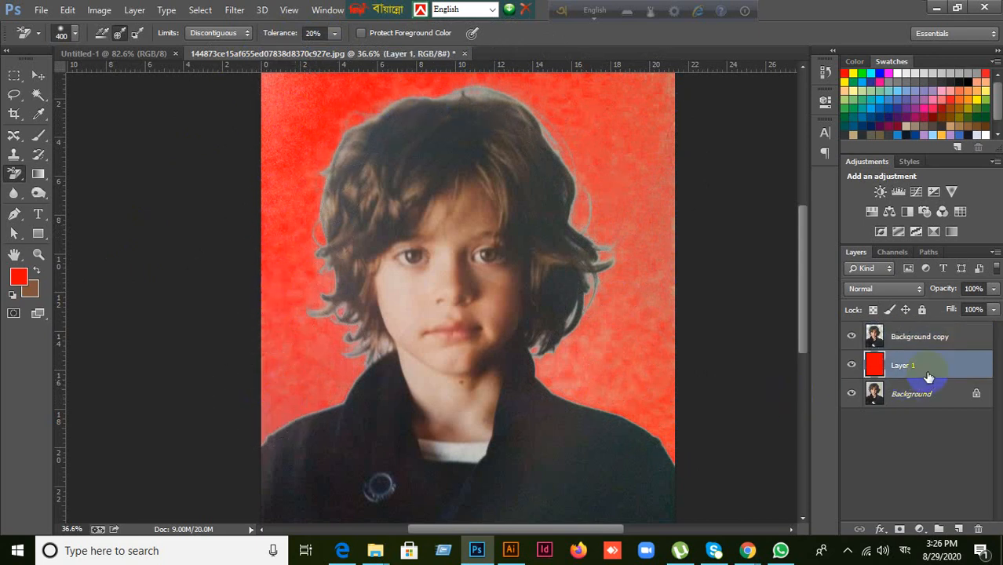
left_click(851, 337)
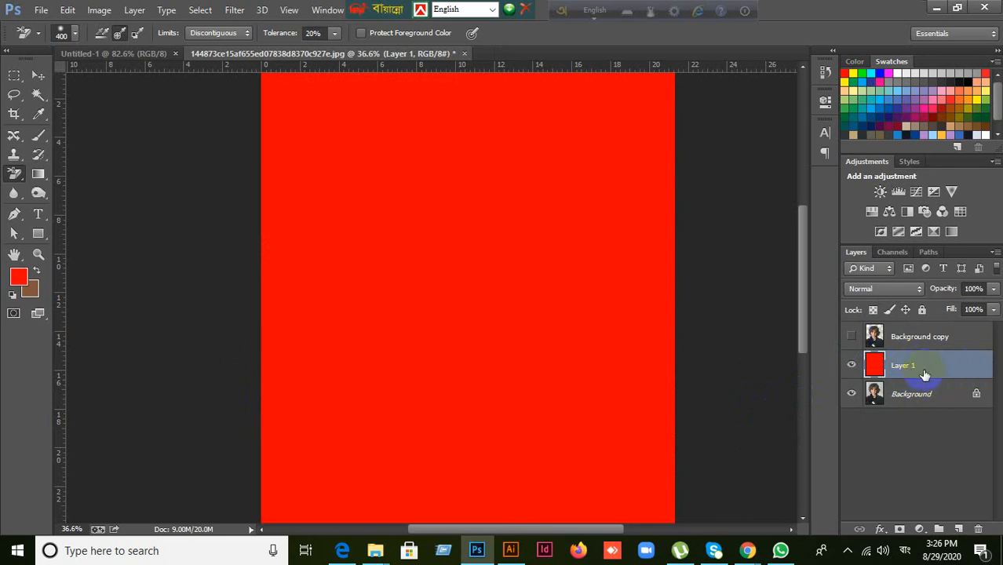
left_click(978, 531)
left_click(450, 218)
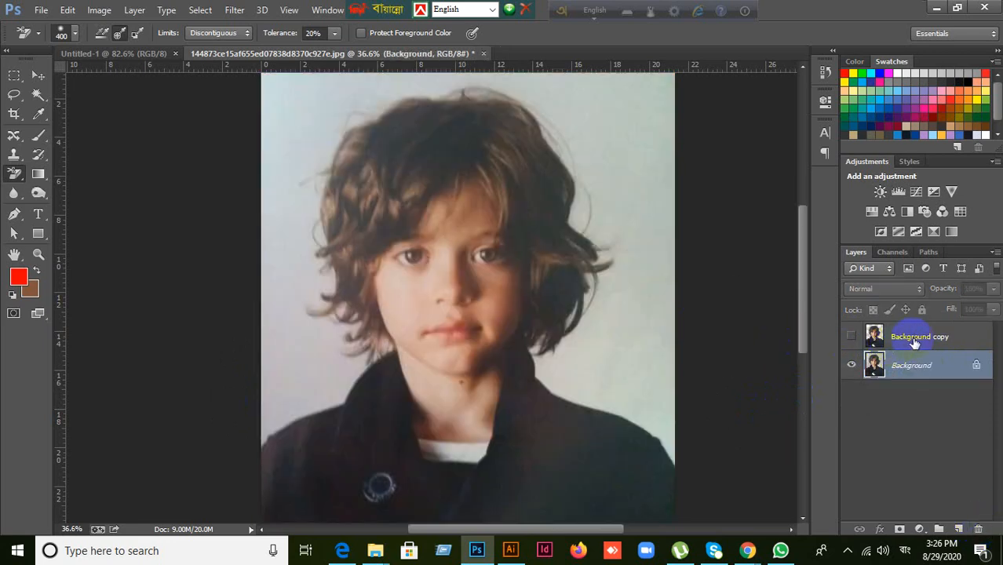
left_click(915, 343)
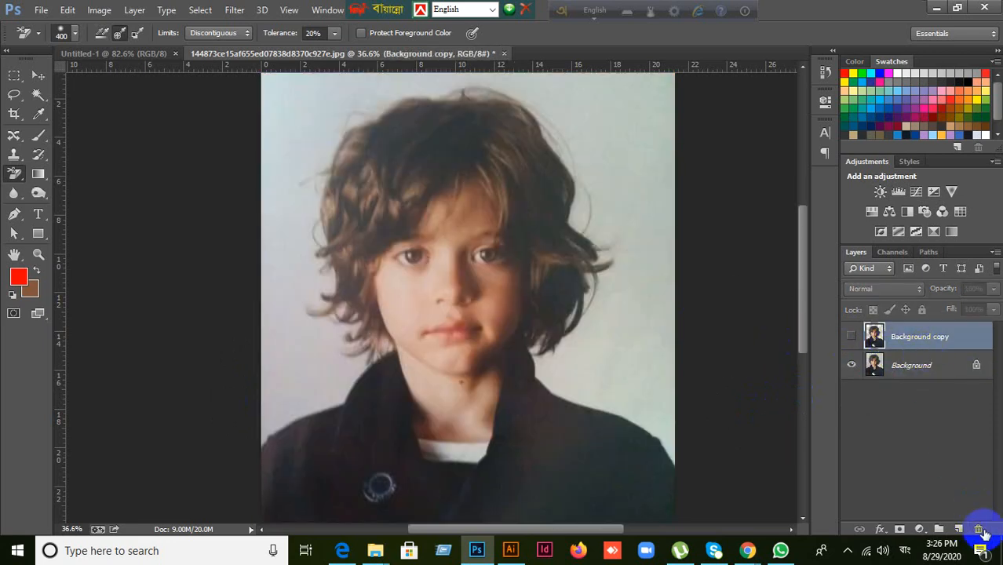
left_click(978, 529)
left_click(448, 222)
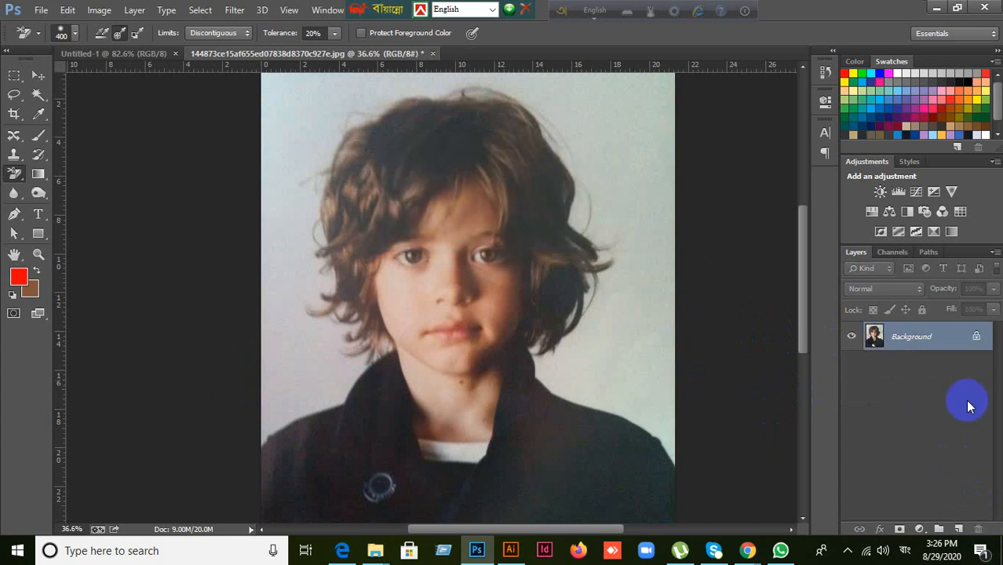
- Rebuild the layer stack with an active duplicate of the Background above a new red-filled layer
left_click_drag(923, 343, 958, 529)
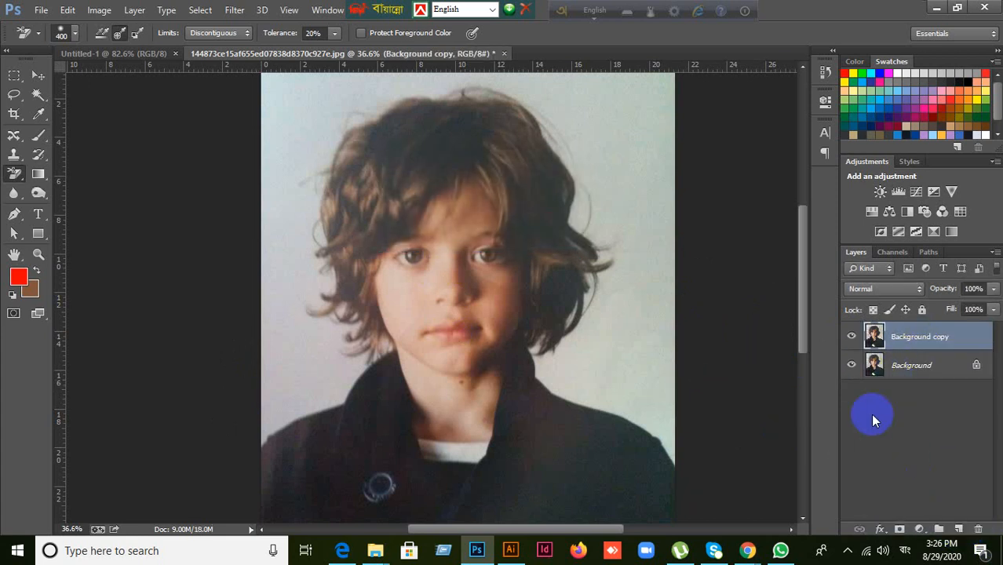
left_click(961, 530)
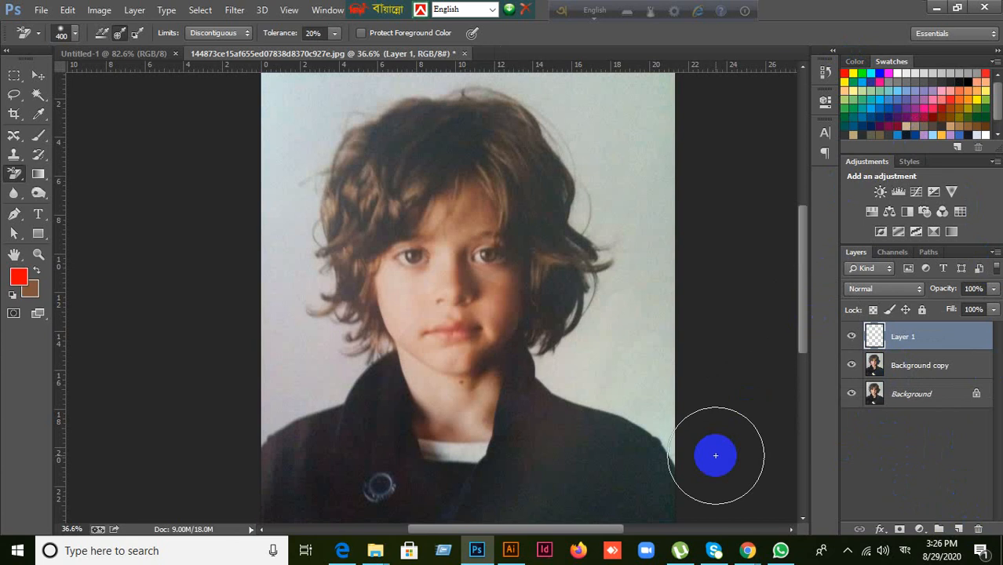
key("alt+BackSpace")
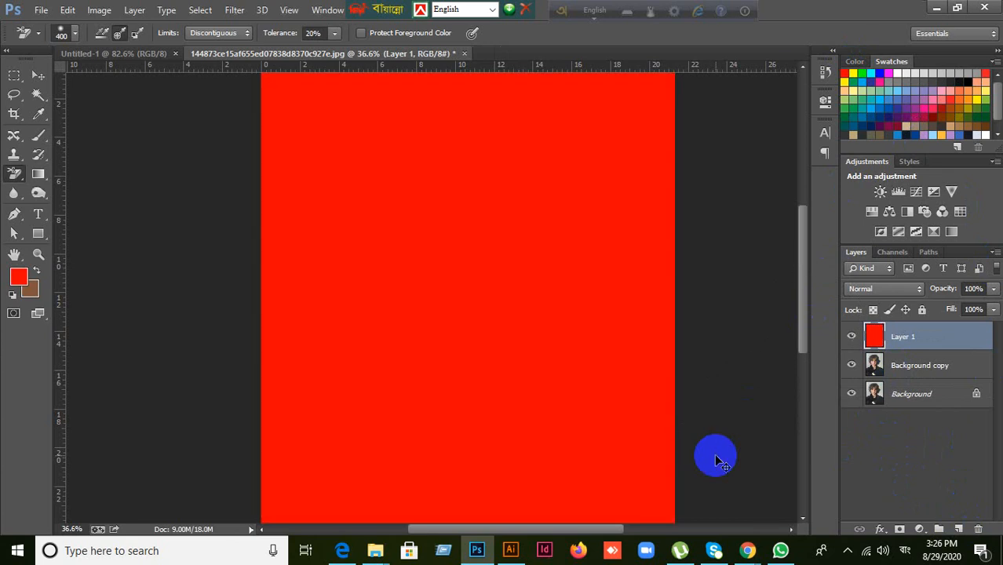
key("ctrl+bracketleft")
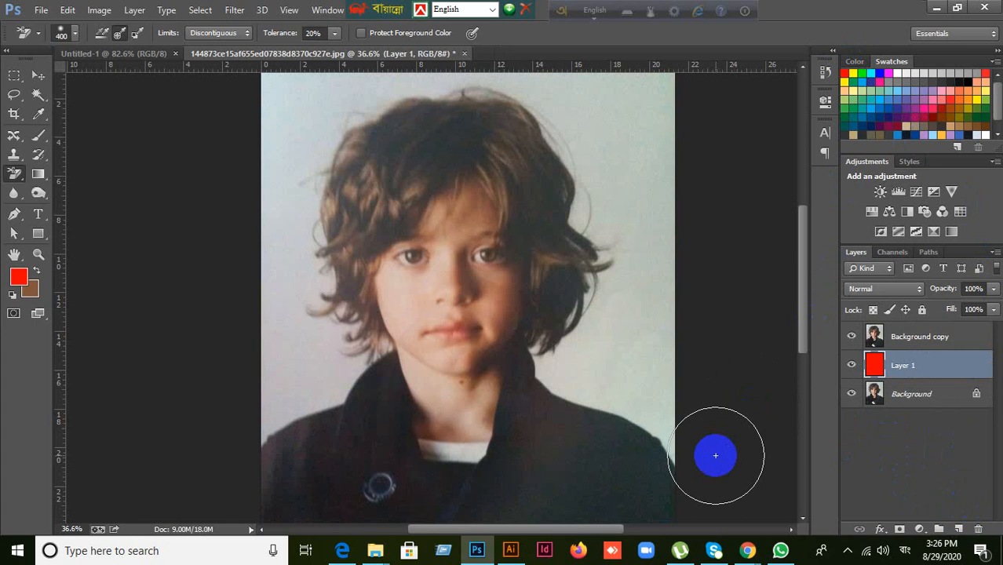
scroll(660, 208, "up", 1)
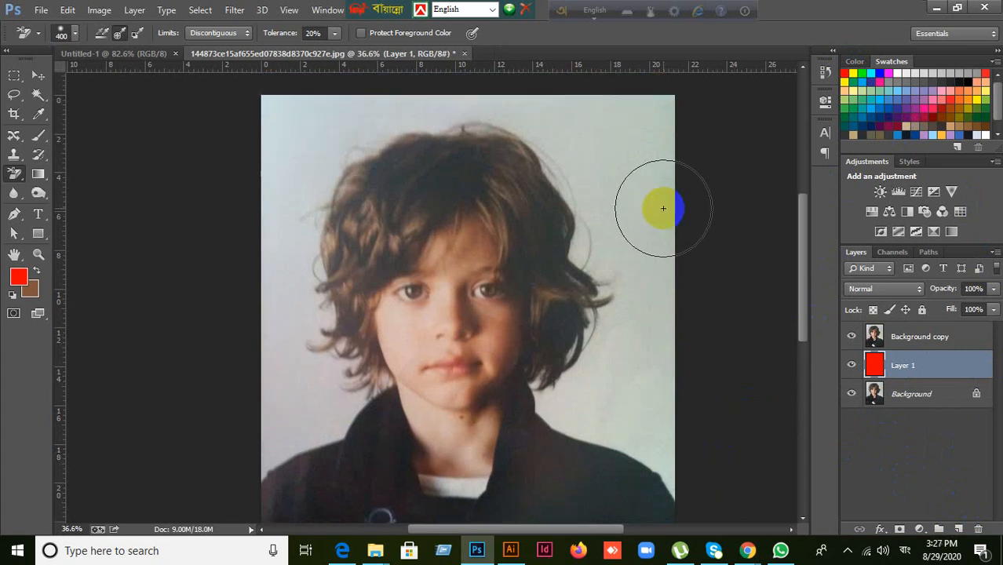
mouse_move(293, 160)
left_mouse_down()
mouse_move(294, 179)
mouse_move(302, 141)
left_mouse_up()
left_click_drag(399, 244, 444, 246)
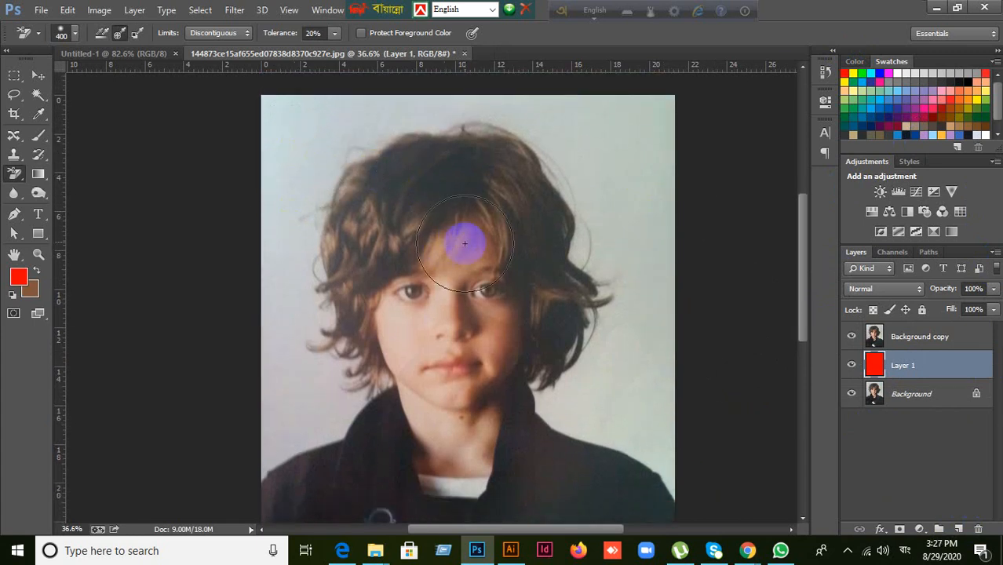
left_click(920, 340)
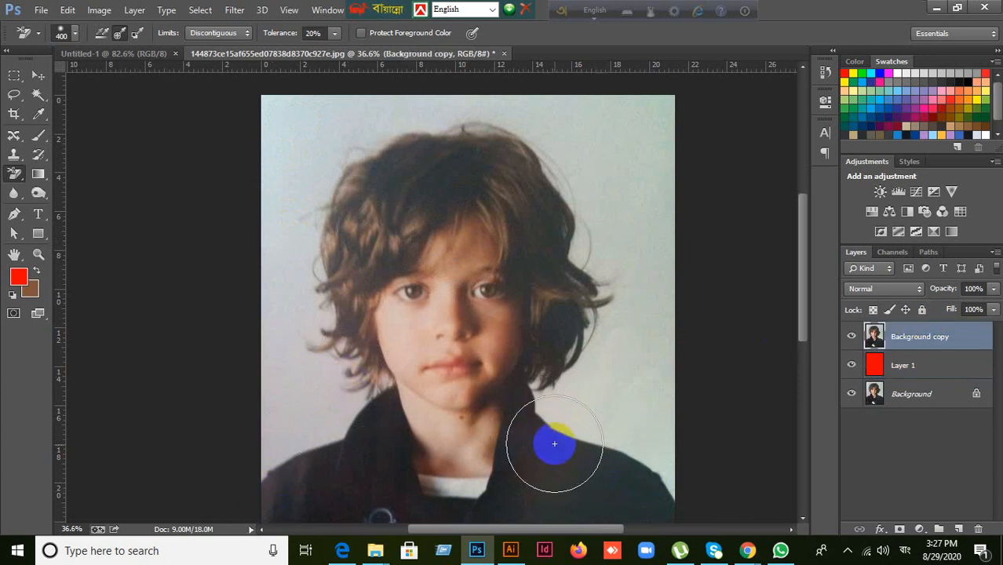
- Try erasing the grey backdrop around the child on Background copy with the Background Eraser at 20% tolerance
mouse_move(320, 164)
left_mouse_down()
mouse_move(342, 124)
mouse_move(469, 103)
mouse_move(541, 104)
mouse_move(594, 127)
mouse_move(610, 174)
mouse_move(621, 340)
mouse_move(596, 391)
mouse_move(572, 407)
mouse_move(652, 445)
mouse_move(675, 474)
left_mouse_up()
mouse_move(349, 369)
left_mouse_down()
mouse_move(241, 462)
mouse_move(259, 259)
mouse_move(275, 197)
mouse_move(308, 268)
mouse_move(313, 363)
left_mouse_up()
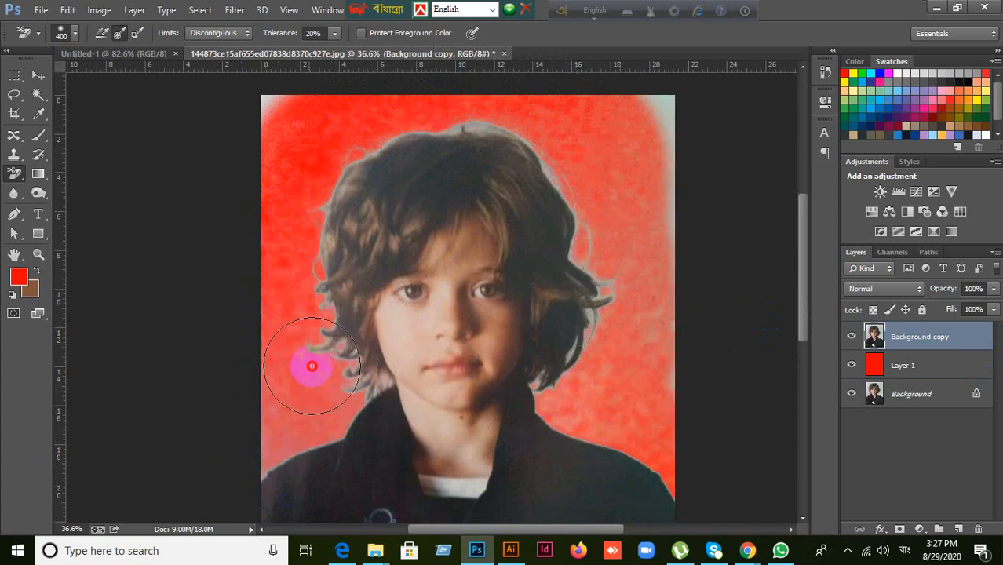
mouse_move(251, 112)
left_mouse_down()
mouse_move(265, 92)
mouse_move(271, 128)
mouse_move(442, 104)
mouse_move(607, 104)
mouse_move(673, 115)
mouse_move(664, 377)
mouse_move(683, 233)
left_mouse_up()
key("ctrl+z")
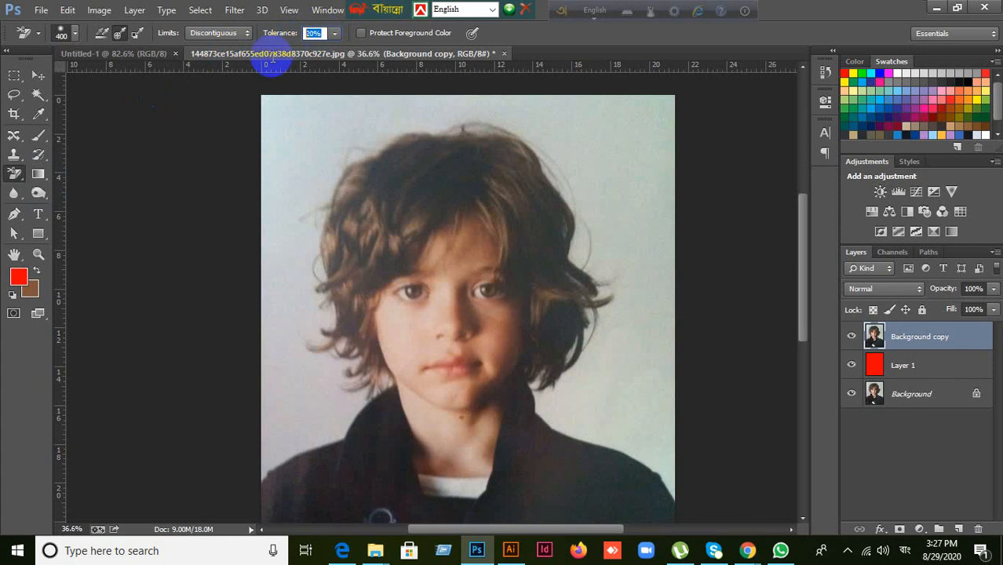
- Set the Background Eraser tolerance to 30% and erase the grey backdrop around the child on Background copy
key("Return")
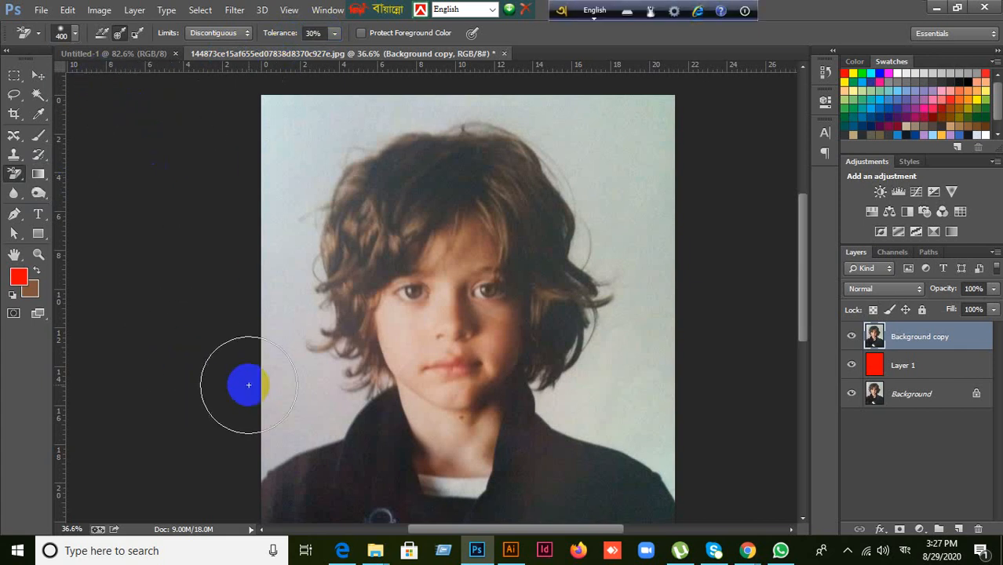
mouse_move(269, 434)
left_mouse_down()
mouse_move(333, 407)
mouse_move(349, 358)
mouse_move(280, 122)
mouse_move(258, 375)
mouse_move(299, 215)
mouse_move(329, 134)
mouse_move(351, 111)
mouse_move(536, 136)
mouse_move(611, 200)
mouse_move(597, 252)
mouse_move(618, 292)
mouse_move(616, 328)
mouse_move(625, 349)
mouse_move(655, 363)
mouse_move(685, 281)
mouse_move(639, 96)
mouse_move(619, 84)
mouse_move(666, 146)
mouse_move(688, 287)
mouse_move(630, 369)
mouse_move(579, 375)
mouse_move(573, 387)
mouse_move(674, 450)
mouse_move(696, 495)
mouse_move(673, 421)
mouse_move(666, 167)
mouse_move(647, 88)
mouse_move(412, 92)
mouse_move(334, 116)
mouse_move(275, 227)
mouse_move(261, 416)
mouse_move(222, 444)
left_mouse_up()
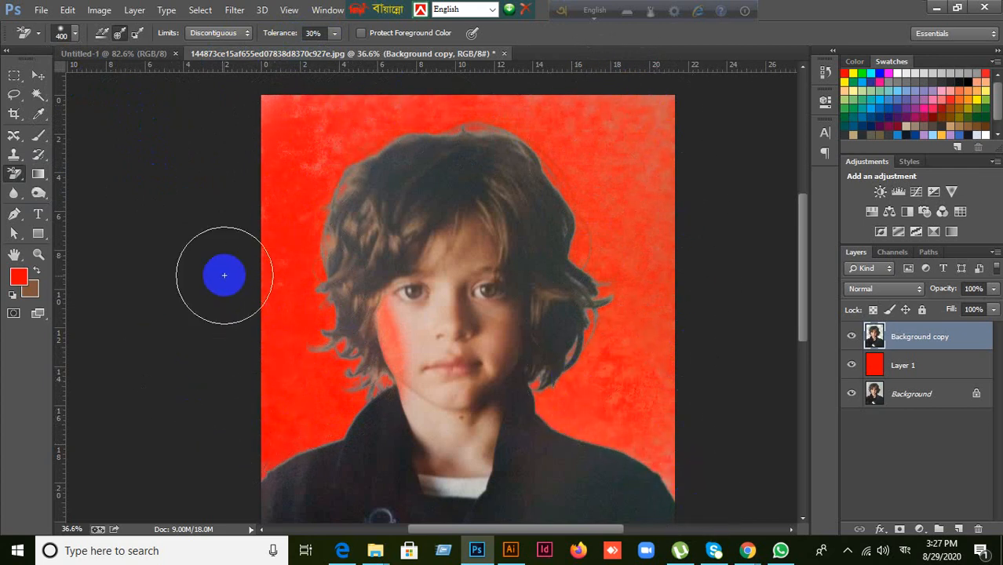
mouse_move(225, 275)
left_mouse_down()
mouse_move(365, 342)
mouse_move(117, 277)
left_mouse_up()
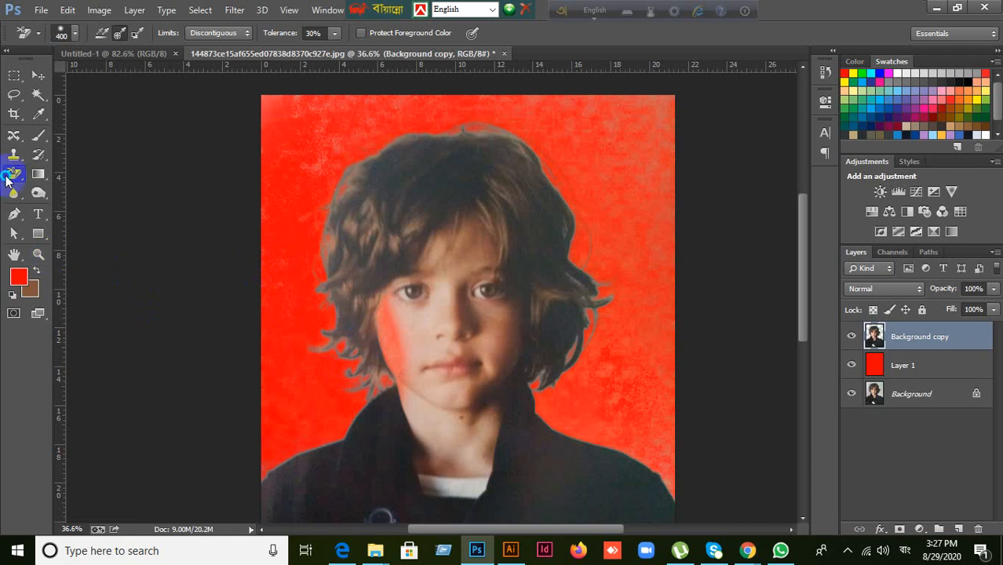
- Restore the over-erased cheek on Background copy by erasing to history with the Eraser tool at size 250
mouse_move(6, 179)
left_mouse_down()
mouse_move(39, 184)
mouse_move(63, 172)
left_mouse_up()
left_click(399, 314)
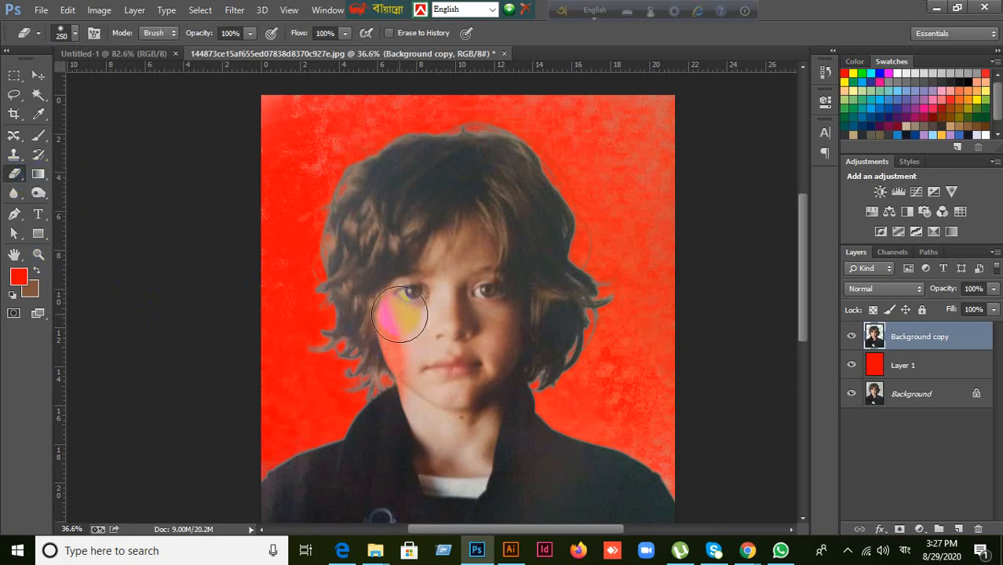
left_click_drag(400, 308, 398, 336)
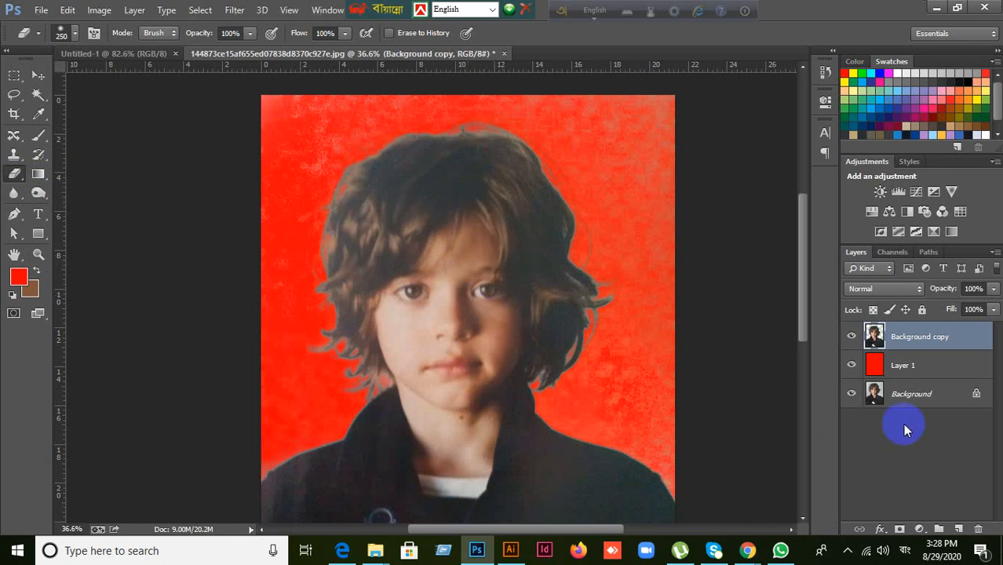
- Fill Layer 1 with pure blue to replace the red backing colour
left_click(909, 381)
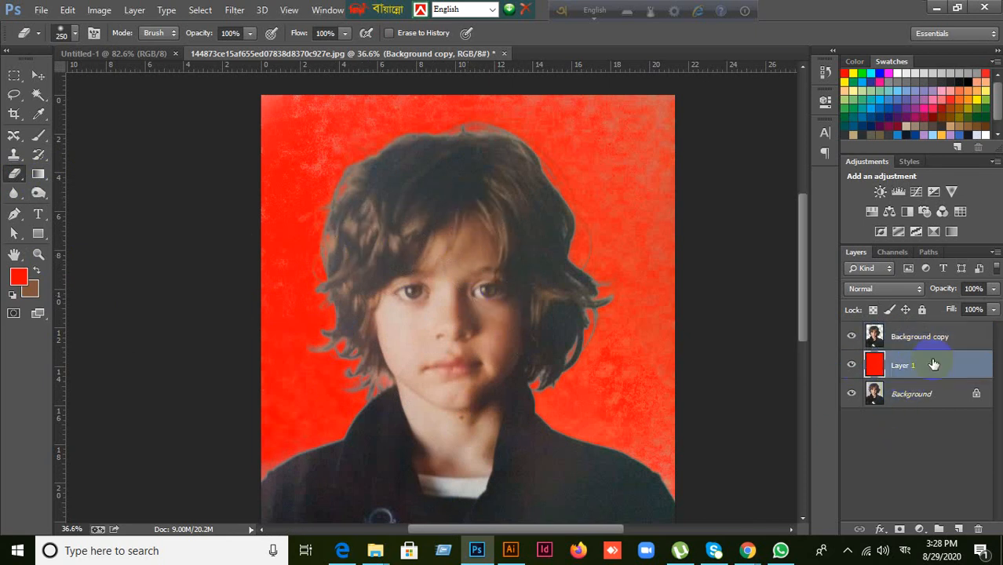
left_click(880, 73)
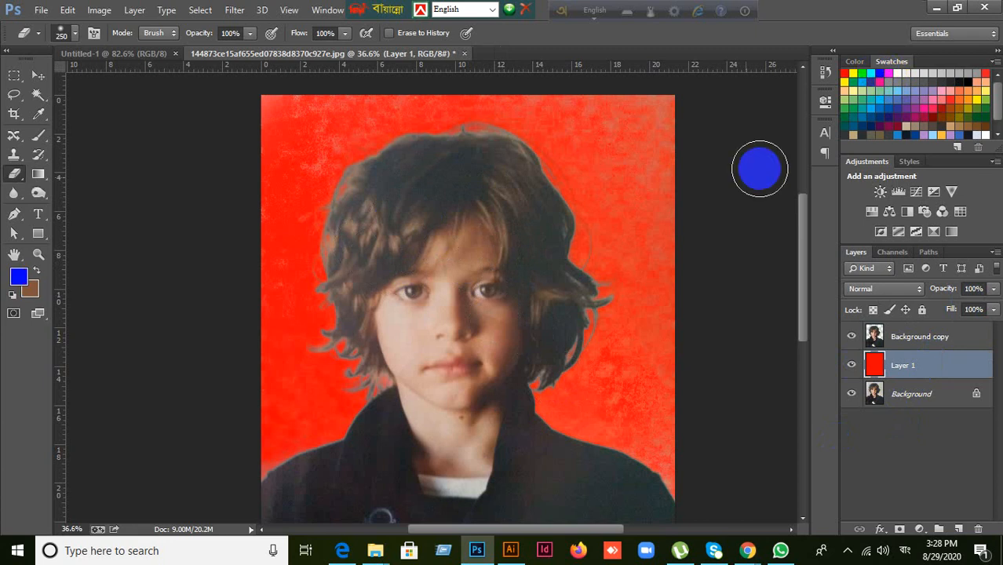
key("alt+BackSpace")
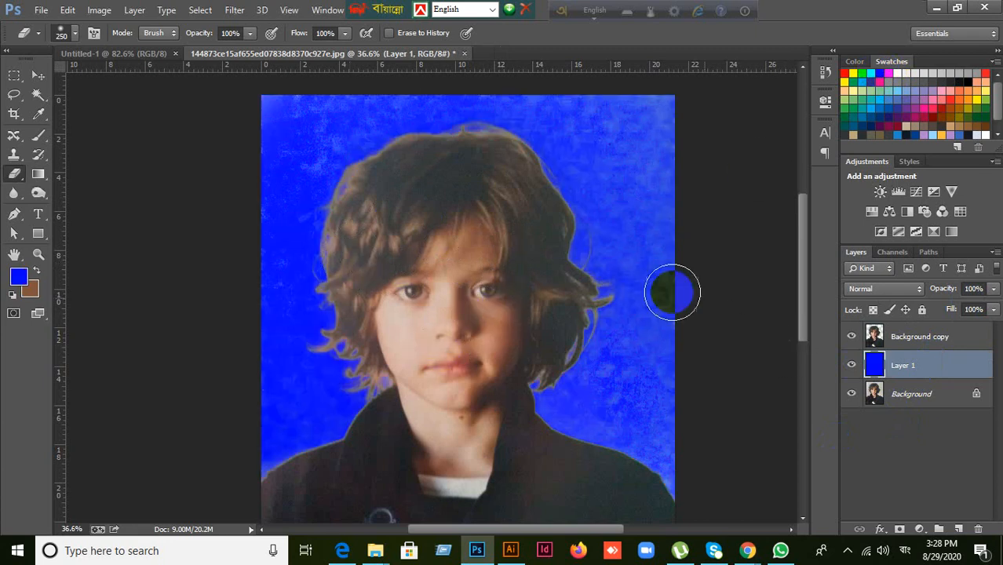
- Erase the grey remnants along the right side of the image on Background copy with a size 500 Eraser
left_click(918, 339)
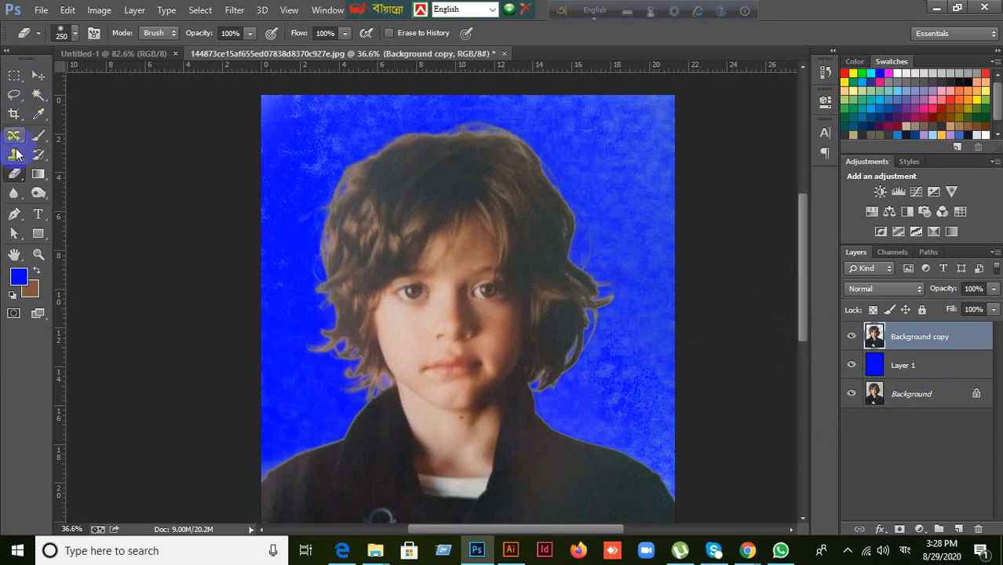
right_click(16, 174)
left_click(78, 162)
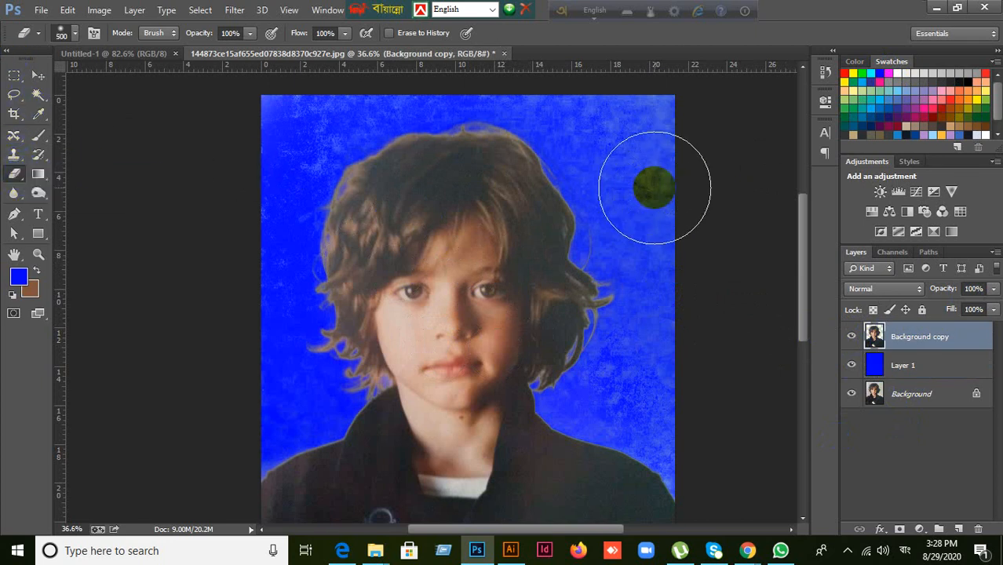
mouse_move(615, 101)
left_mouse_down()
mouse_move(600, 101)
mouse_move(678, 211)
mouse_move(644, 218)
mouse_move(627, 157)
mouse_move(638, 141)
mouse_move(675, 141)
left_mouse_up()
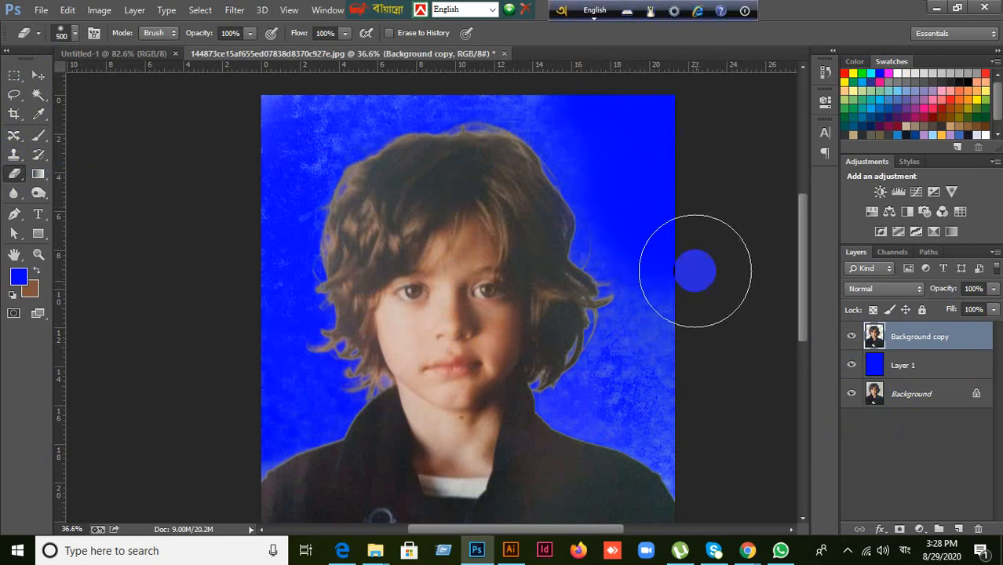
mouse_move(695, 270)
left_mouse_down()
mouse_move(679, 334)
mouse_move(647, 378)
mouse_move(654, 399)
mouse_move(723, 444)
left_mouse_up()
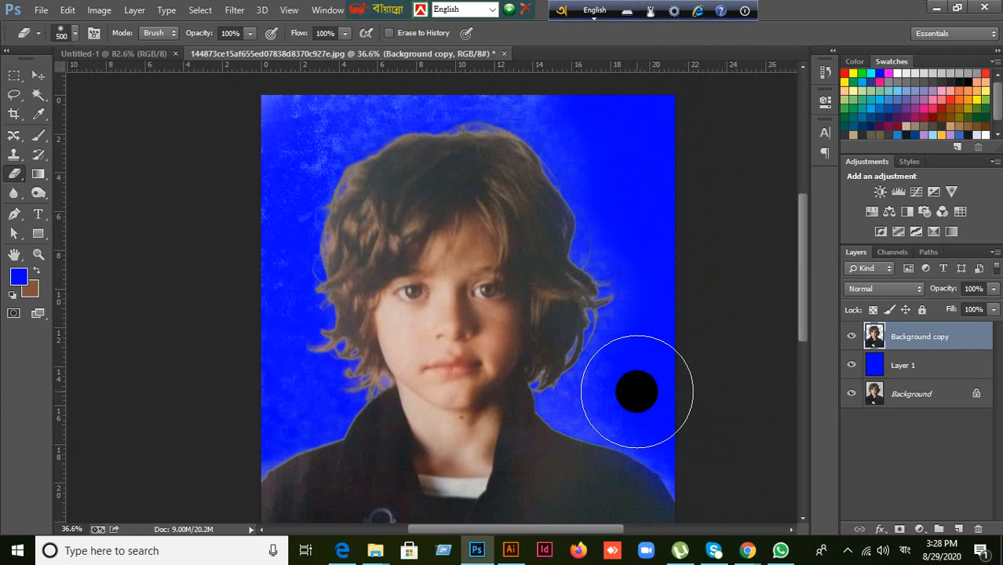
left_click(677, 381)
- Reduce the Eraser to size 250 and erase the grey remnants above the image's right shoulder, beside the hair and over the head
scroll(701, 407, "up", 4)
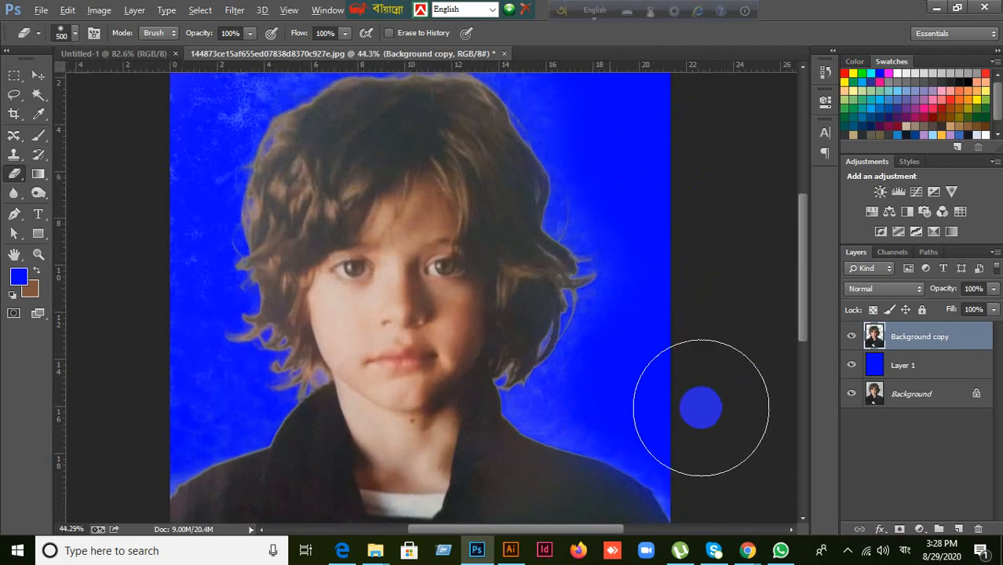
key("bracketleft")
key("bracketleft")
key("bracketleft")
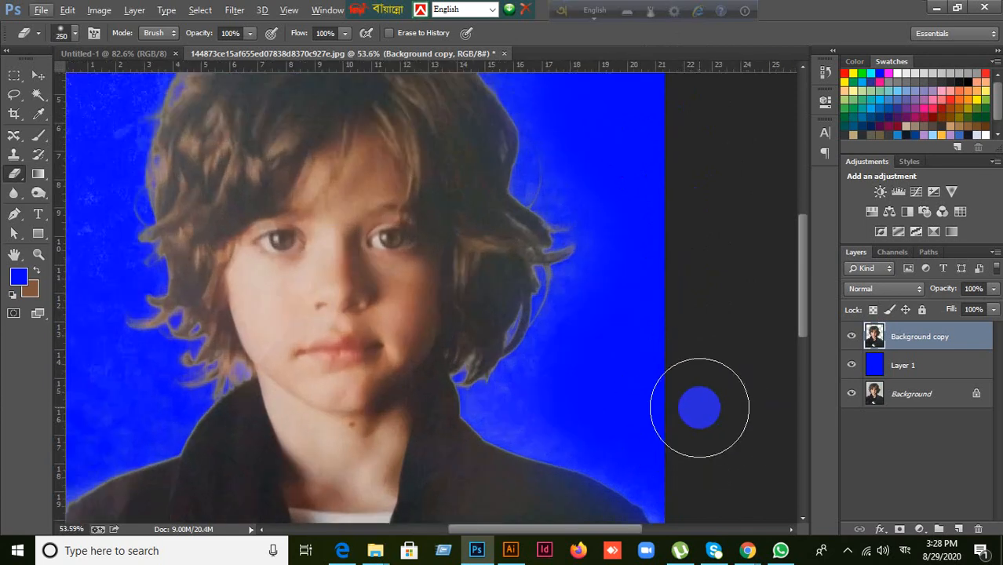
mouse_move(538, 394)
left_mouse_down()
mouse_move(508, 408)
mouse_move(558, 409)
mouse_move(652, 452)
mouse_move(690, 511)
left_mouse_up()
scroll(672, 386, "up", 3)
left_click(588, 285)
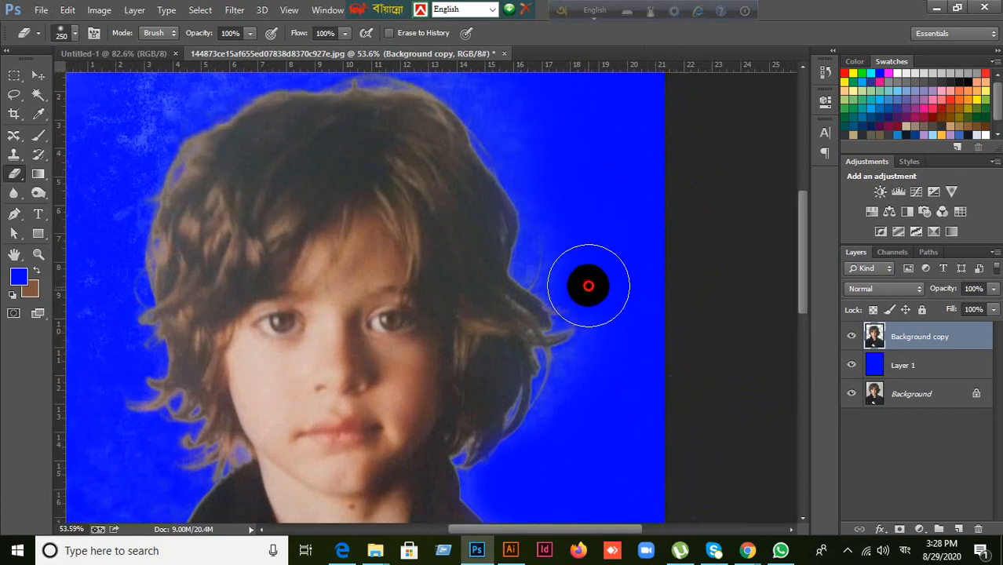
scroll(607, 237, "up", 3)
mouse_move(562, 234)
left_mouse_down()
mouse_move(496, 162)
mouse_move(419, 118)
mouse_move(373, 112)
mouse_move(211, 132)
mouse_move(183, 152)
mouse_move(201, 175)
mouse_move(144, 146)
mouse_move(88, 369)
left_mouse_up()
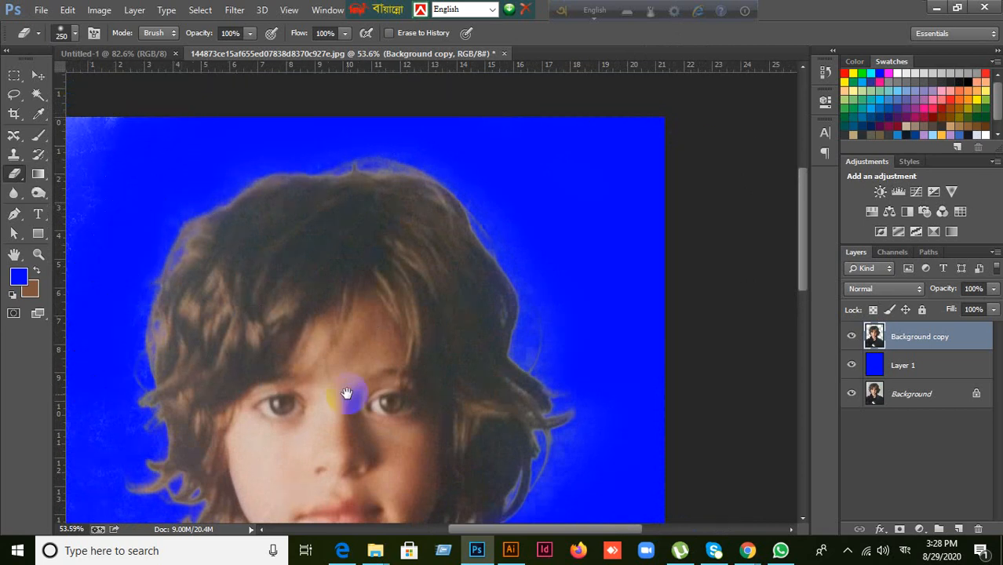
- Erase the grey remnants along the image's left side, from beside the hair down to the shoulder
left_click_drag(365, 392, 620, 332)
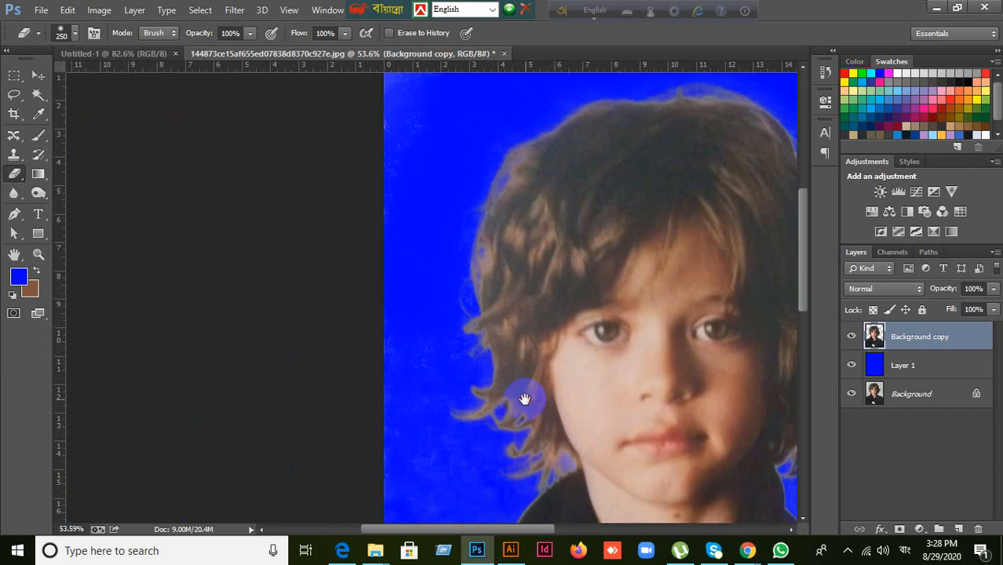
left_click_drag(525, 399, 505, 255)
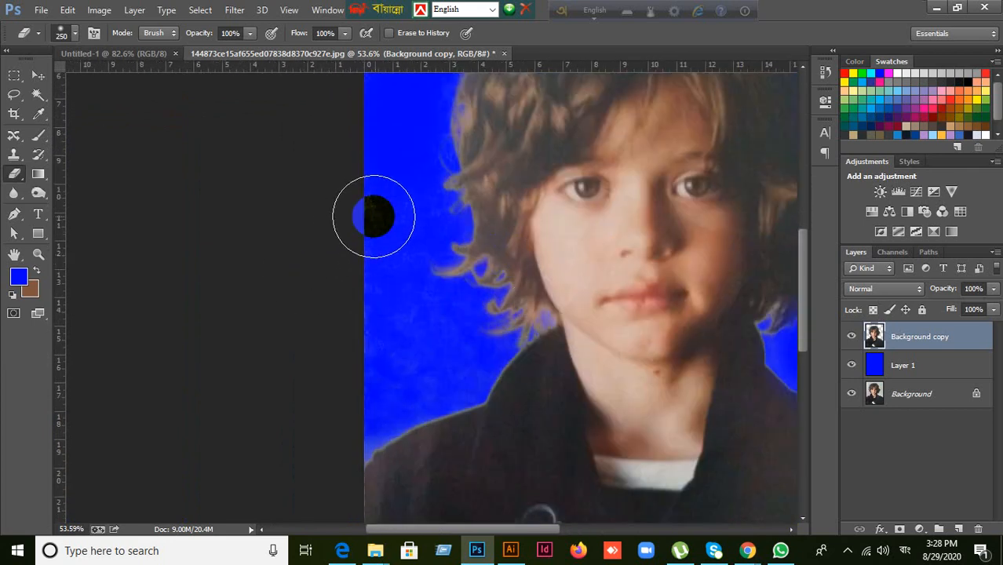
mouse_move(407, 208)
left_mouse_down()
mouse_move(369, 274)
mouse_move(394, 333)
mouse_move(438, 340)
mouse_move(446, 360)
mouse_move(326, 435)
mouse_move(331, 412)
left_mouse_up()
scroll(423, 393, "up", 3)
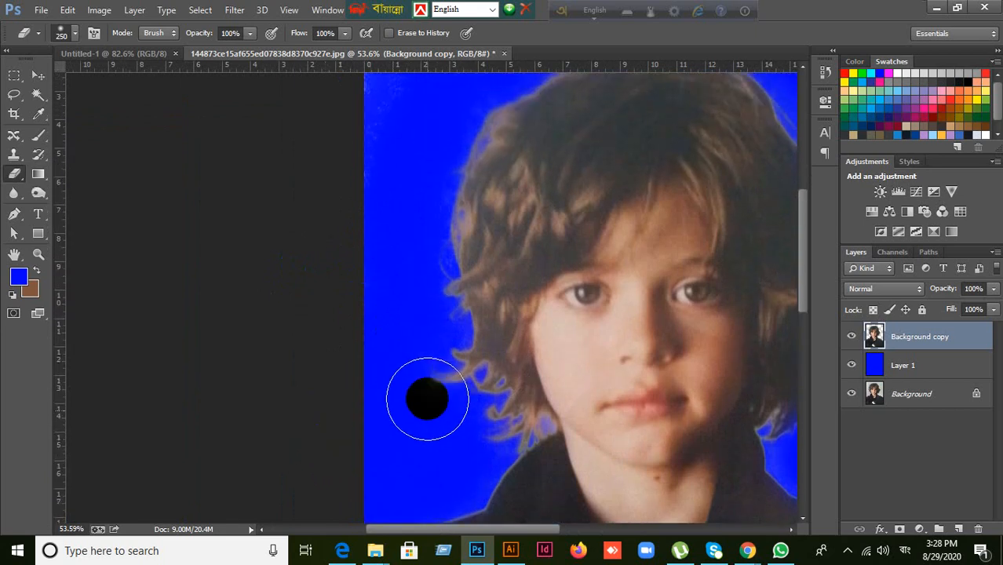
scroll(426, 399, "up", 1)
- Erase the faint grey haze beside the hair ends on the image's right side
left_click_drag(653, 359, 479, 359)
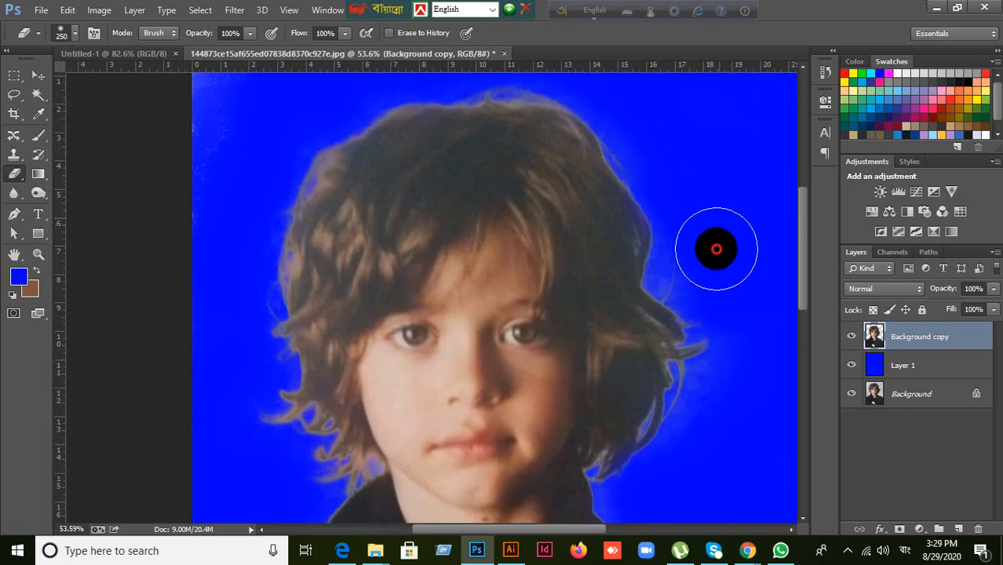
scroll(744, 341, "down", 2)
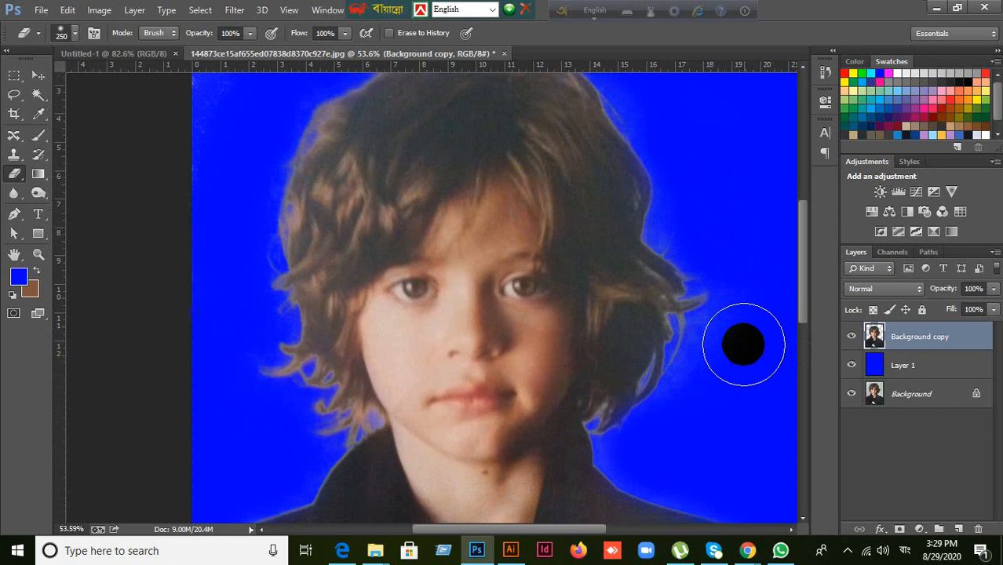
scroll(743, 344, "down", 1)
mouse_move(725, 340)
left_mouse_down()
mouse_move(707, 373)
mouse_move(722, 379)
mouse_move(746, 336)
left_mouse_up()
scroll(728, 381, "down", 1)
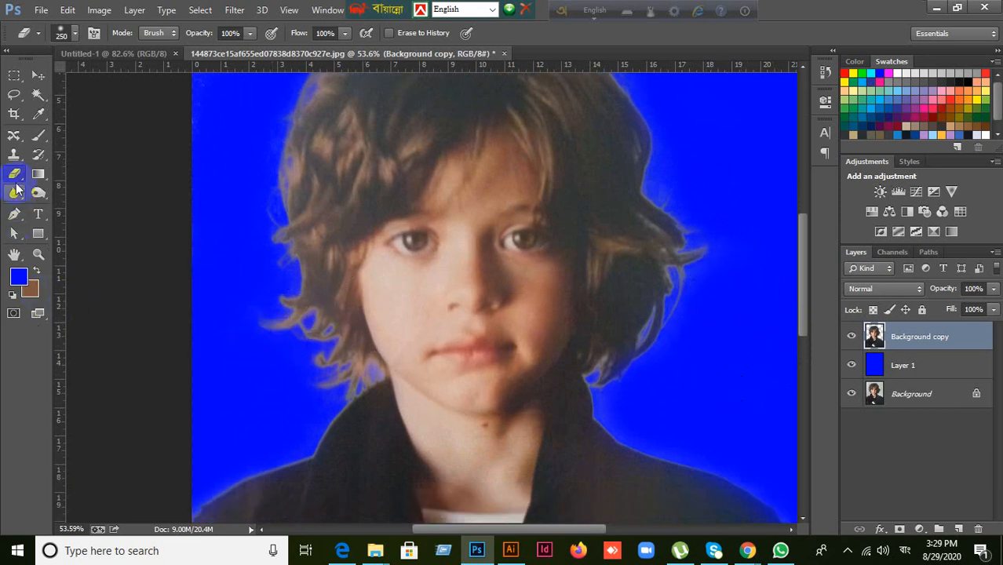
- Try clearing the gaps in the hair beside the jaw with the Background Eraser at size 175 and 30% tolerance
right_click(16, 179)
left_click(62, 187)
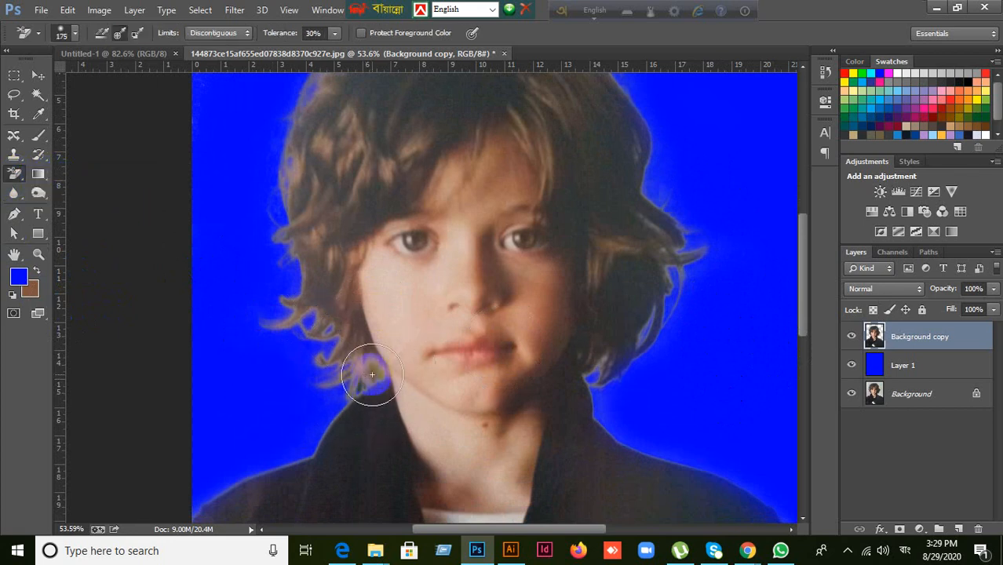
left_click_drag(373, 375, 378, 375)
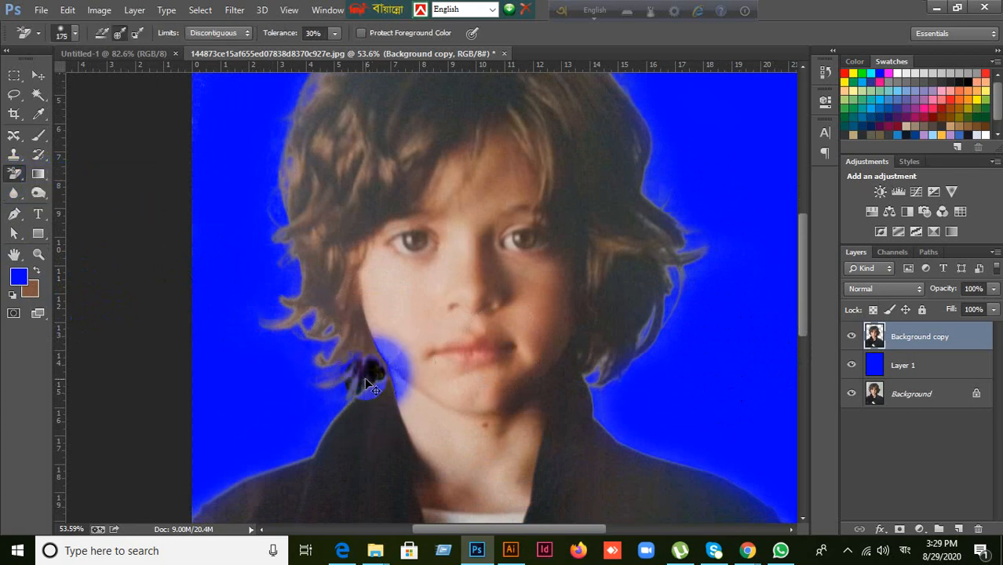
key("ctrl+z")
- Set the Background Eraser tolerance to 10% and erase the gaps in the hair beside the jaw
left_click(299, 124)
left_click(323, 32)
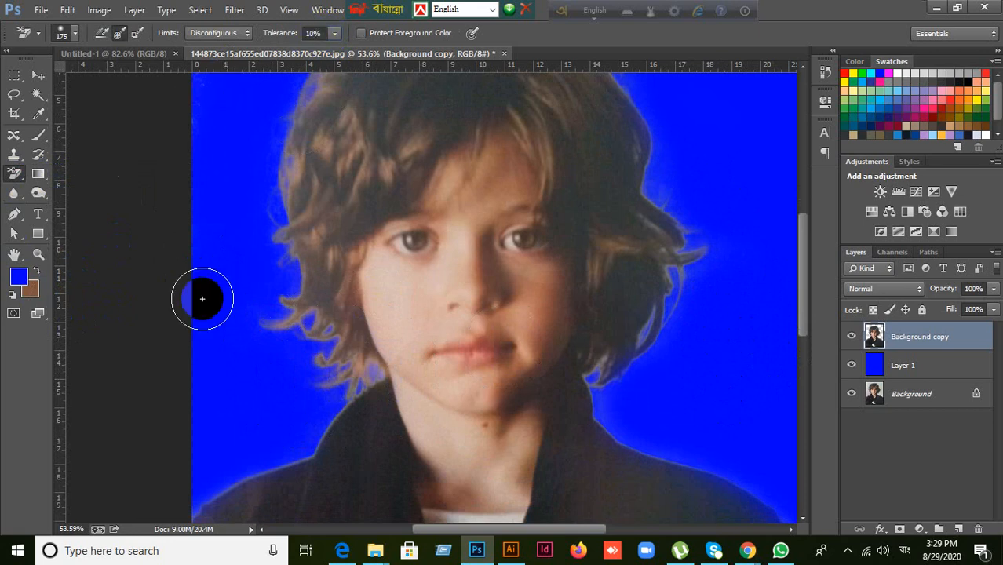
left_click(330, 375)
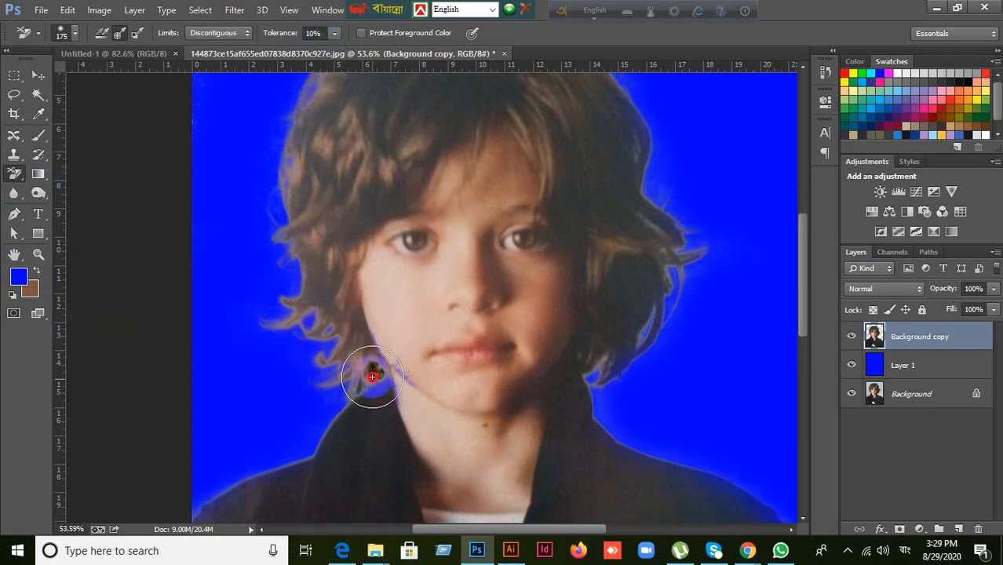
scroll(328, 365, "up", 3)
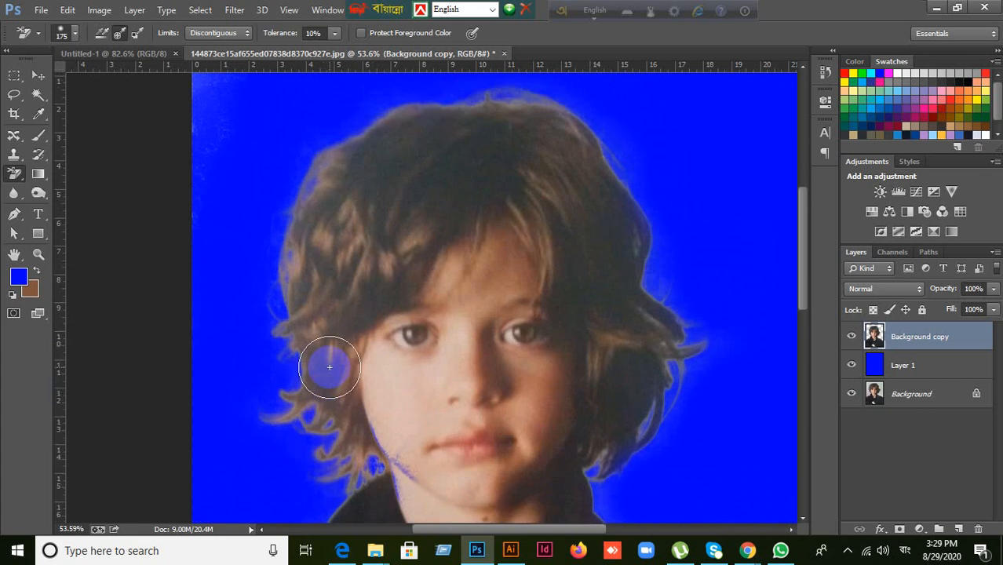
scroll(329, 365, "down", 3)
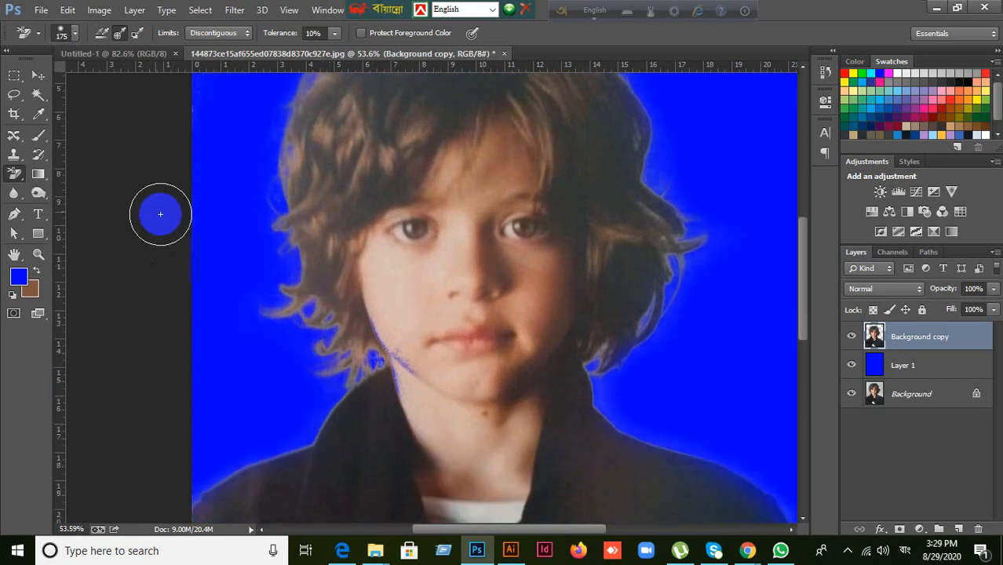
- Restore the erased specks along the jaw and neck by erasing to history with the Eraser tool at size 125
right_click(16, 174)
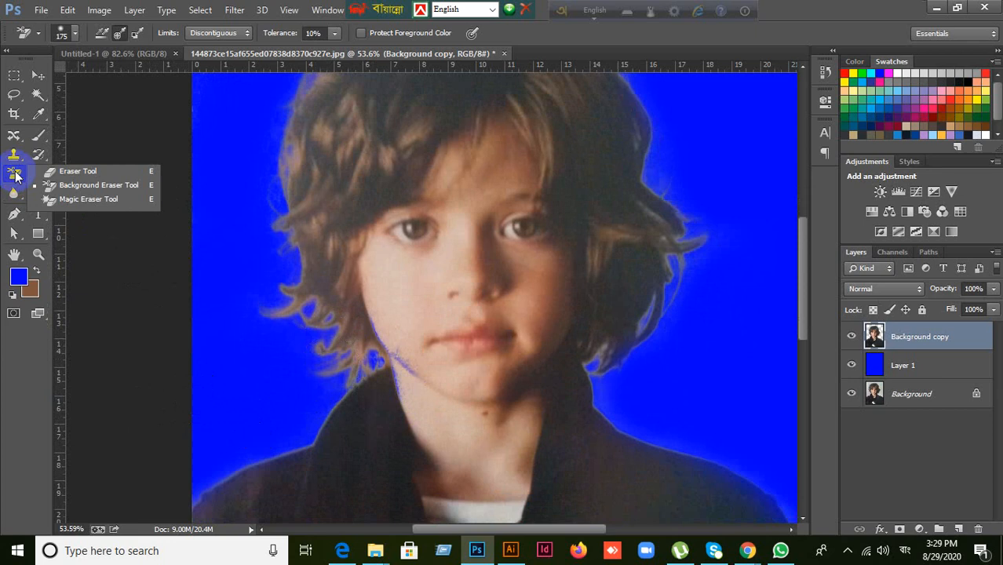
left_click(63, 181)
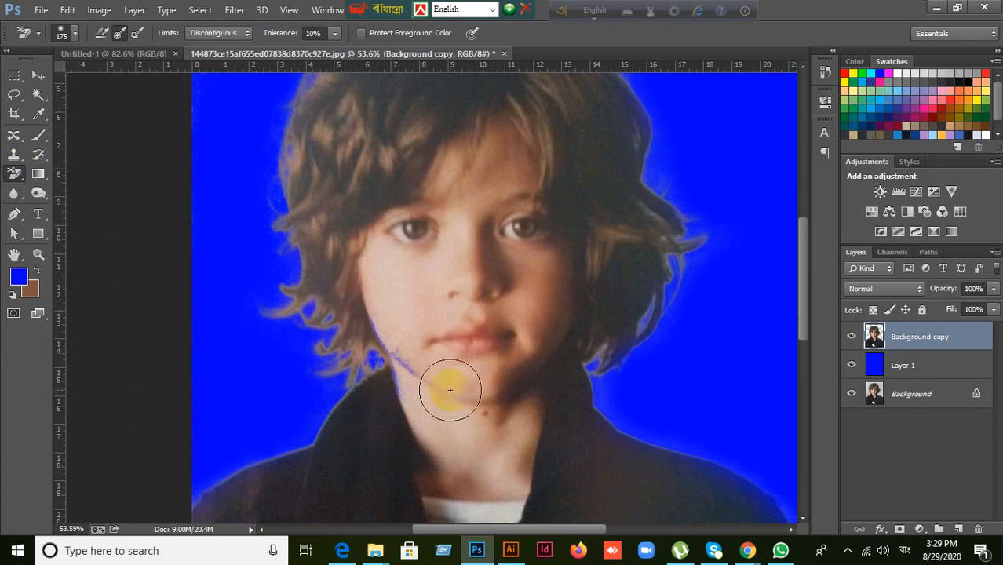
right_click(9, 174)
left_click(67, 165)
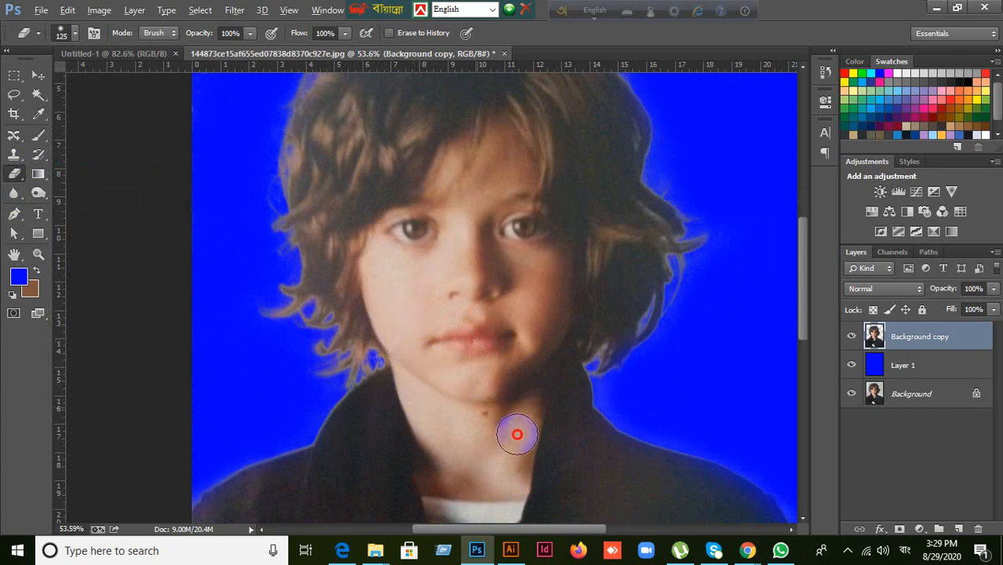
scroll(489, 383, "up", 3)
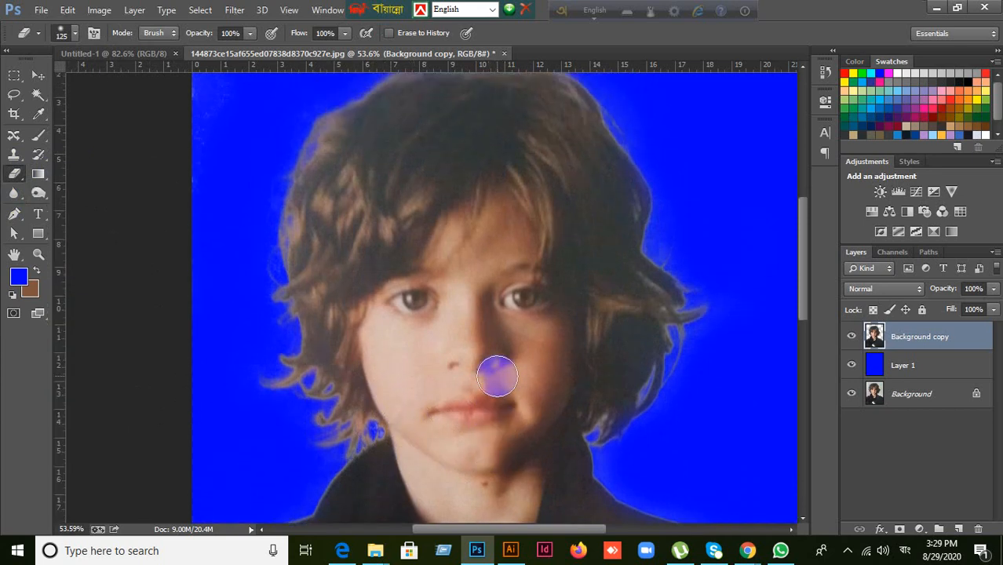
scroll(496, 376, "up", 1)
scroll(493, 375, "down", 2)
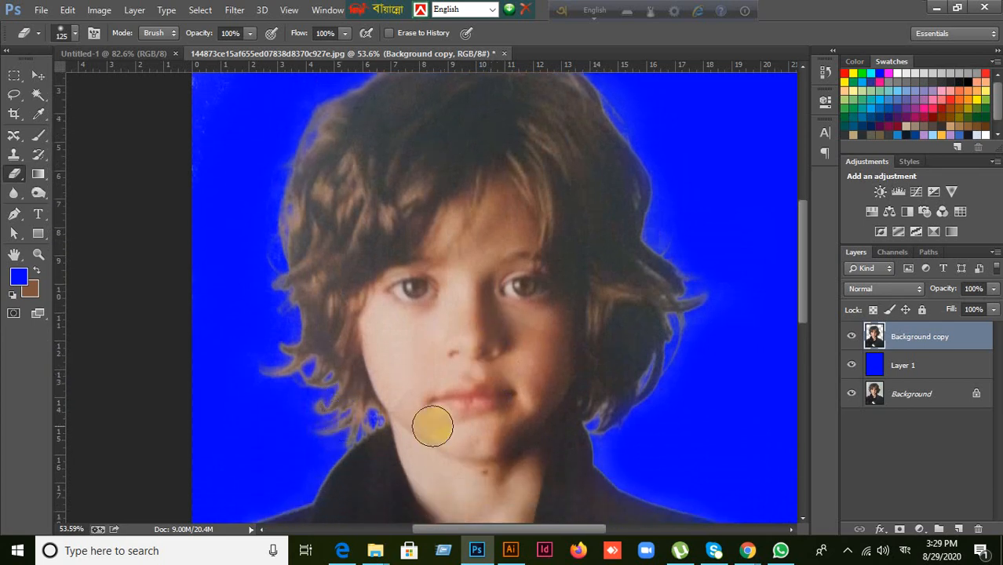
- Erase the leftover grey in the image's upper-left corner and around the hair outline, enlarging the Eraser to size 175
right_click(21, 180)
left_click(100, 168)
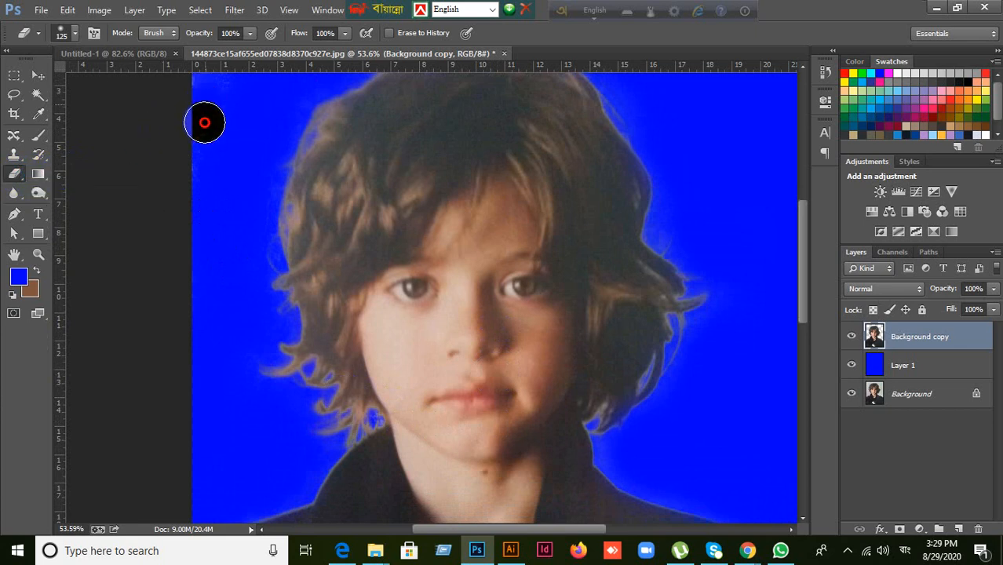
scroll(193, 244, "up", 2)
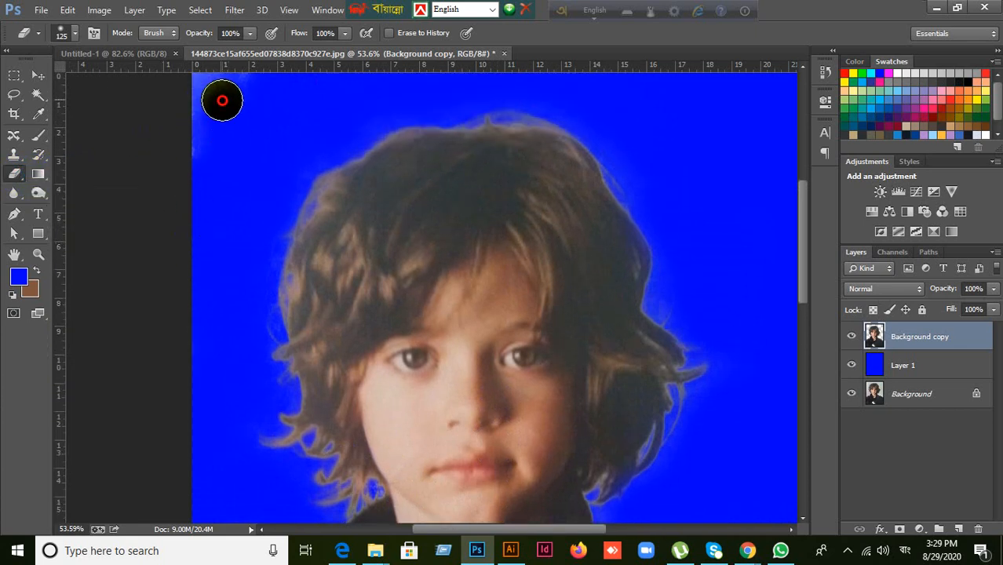
scroll(186, 267, "up", 2)
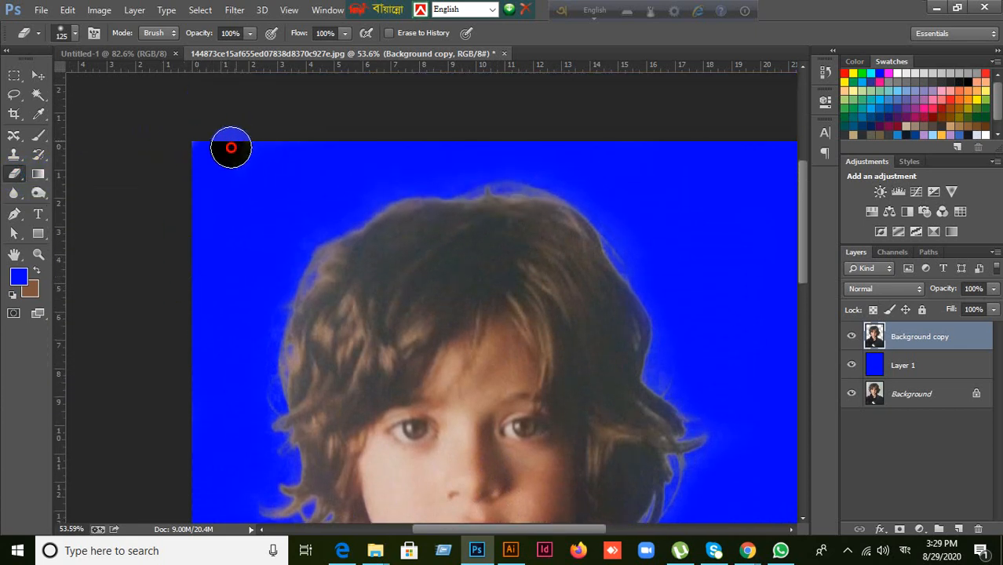
mouse_move(231, 148)
left_mouse_down()
mouse_move(269, 171)
mouse_move(318, 232)
mouse_move(336, 208)
mouse_move(326, 215)
left_mouse_up()
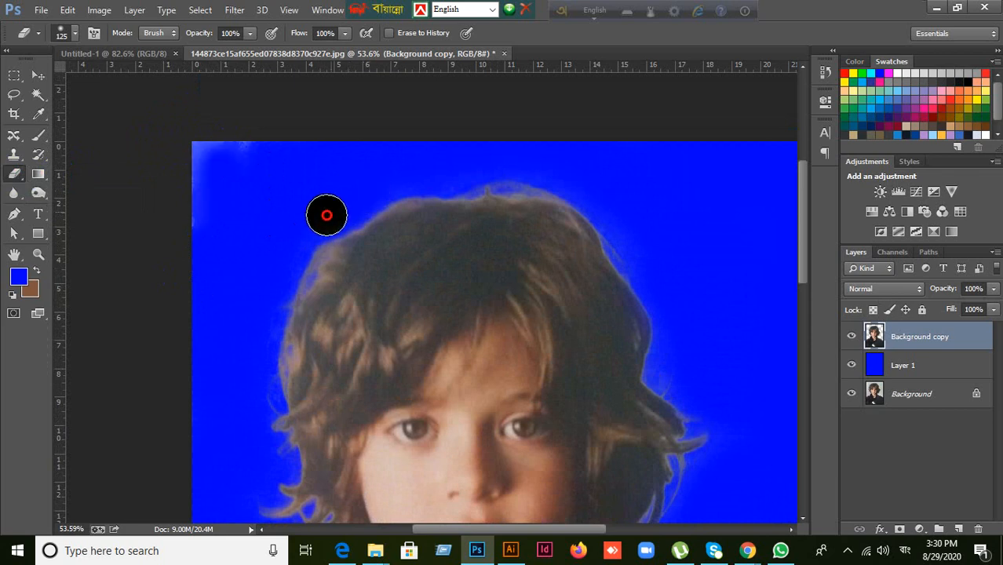
mouse_move(288, 242)
left_mouse_down()
mouse_move(199, 190)
mouse_move(242, 150)
mouse_move(202, 152)
mouse_move(193, 293)
mouse_move(313, 168)
mouse_move(531, 157)
mouse_move(599, 193)
mouse_move(636, 224)
mouse_move(678, 292)
mouse_move(686, 357)
mouse_move(741, 401)
mouse_move(741, 436)
mouse_move(714, 472)
mouse_move(723, 500)
left_mouse_up()
key("bracketright")
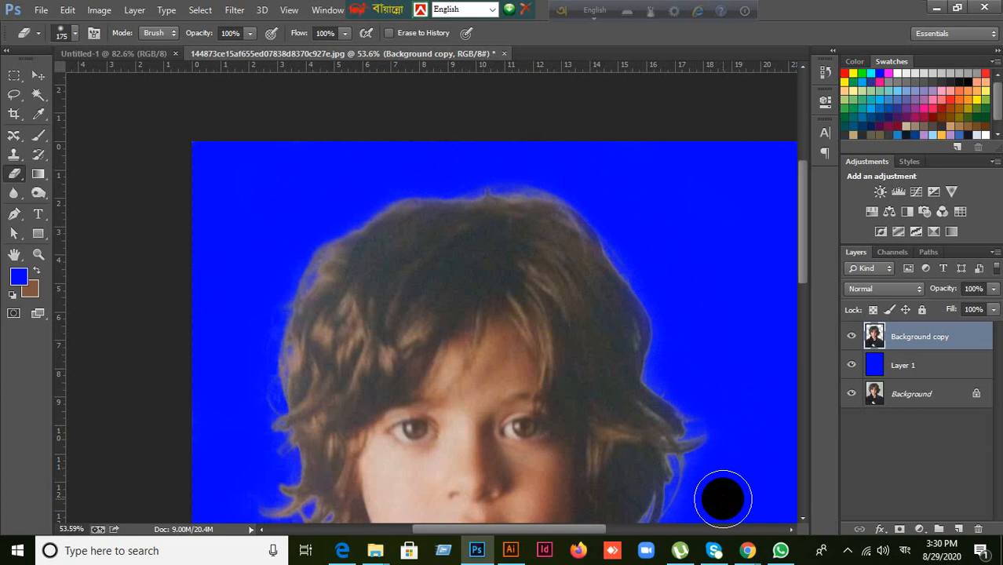
- Try erasing the pale halo along the shoulder on the image's right side with the Eraser at size 175, undoing the strokes
scroll(678, 286, "down", 5)
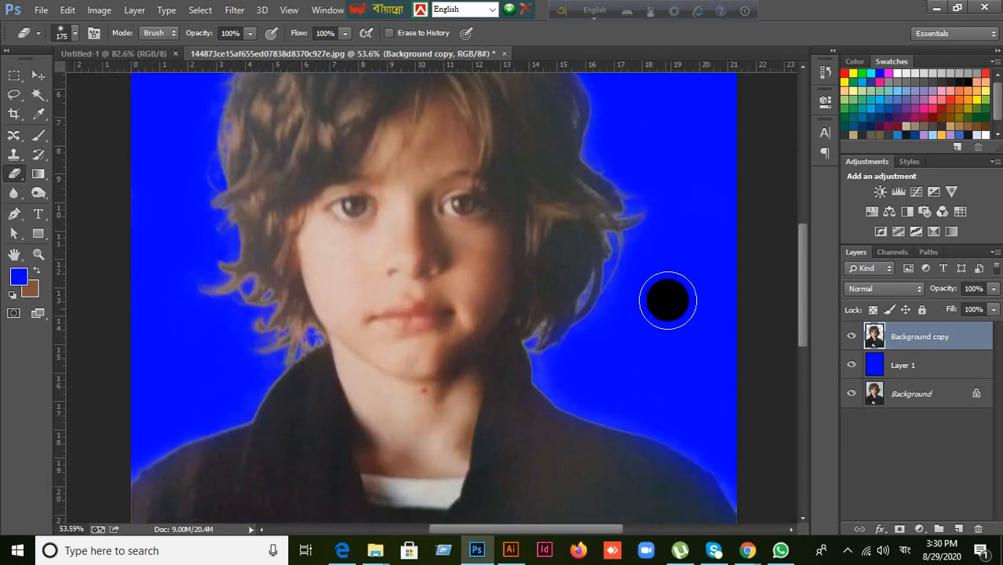
mouse_move(564, 373)
left_mouse_down()
mouse_move(737, 446)
mouse_move(765, 507)
left_mouse_up()
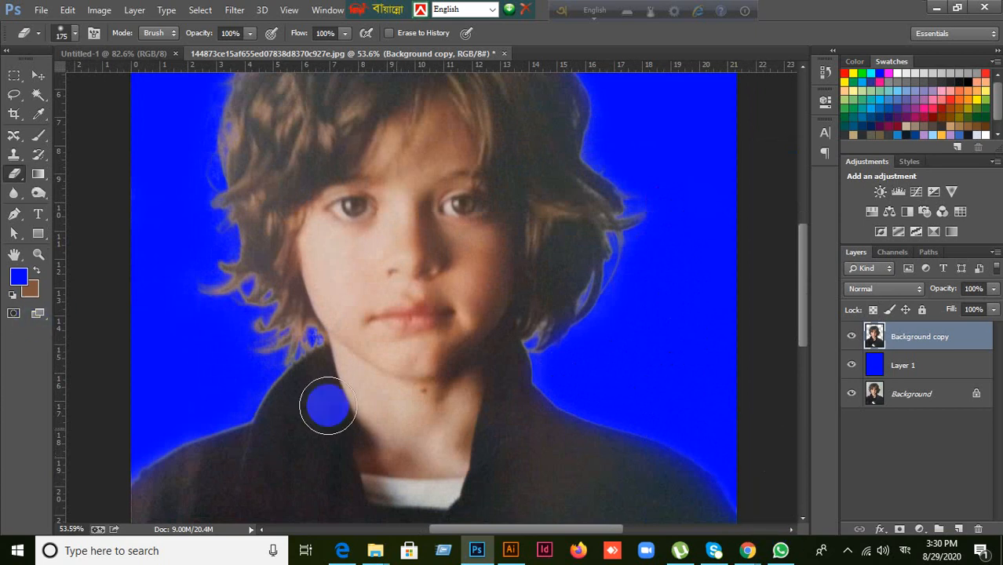
mouse_move(526, 423)
left_mouse_down()
mouse_move(580, 454)
mouse_move(657, 476)
mouse_move(708, 514)
left_mouse_up()
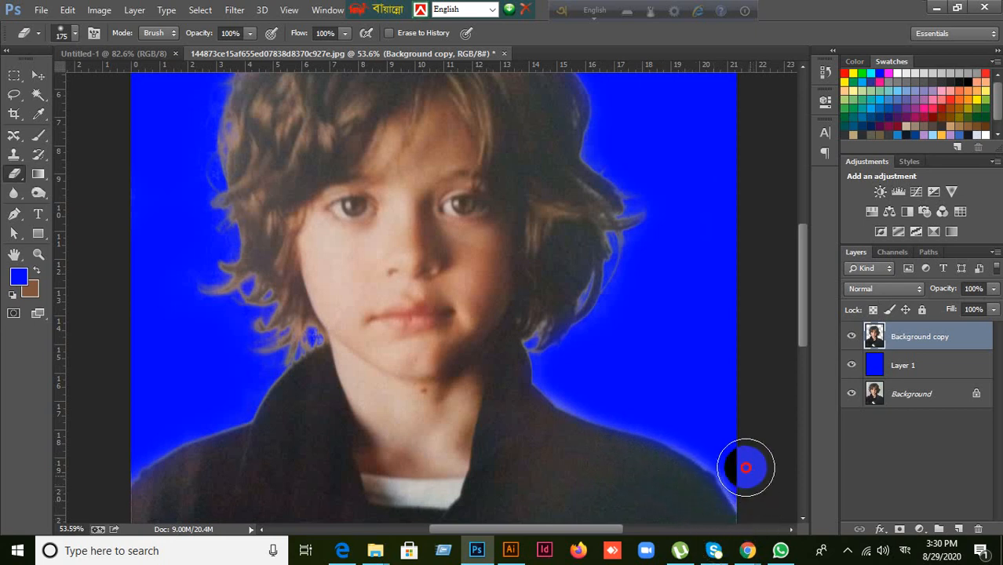
mouse_move(746, 468)
left_mouse_down()
mouse_move(711, 434)
mouse_move(657, 406)
mouse_move(583, 391)
left_mouse_up()
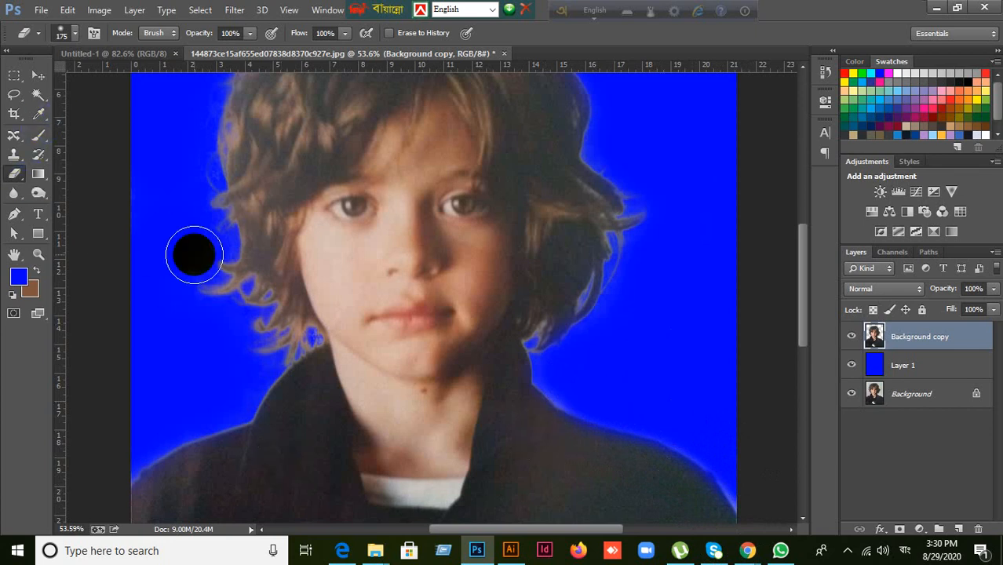
key("ctrl+z")
key("ctrl+z")
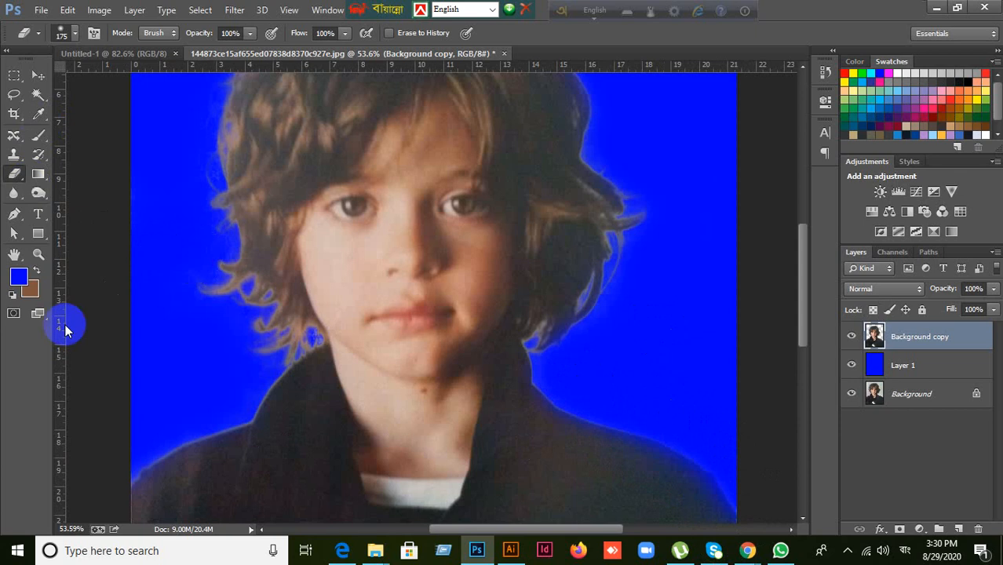
mouse_move(522, 420)
left_mouse_down()
mouse_move(709, 493)
mouse_move(735, 525)
left_mouse_up()
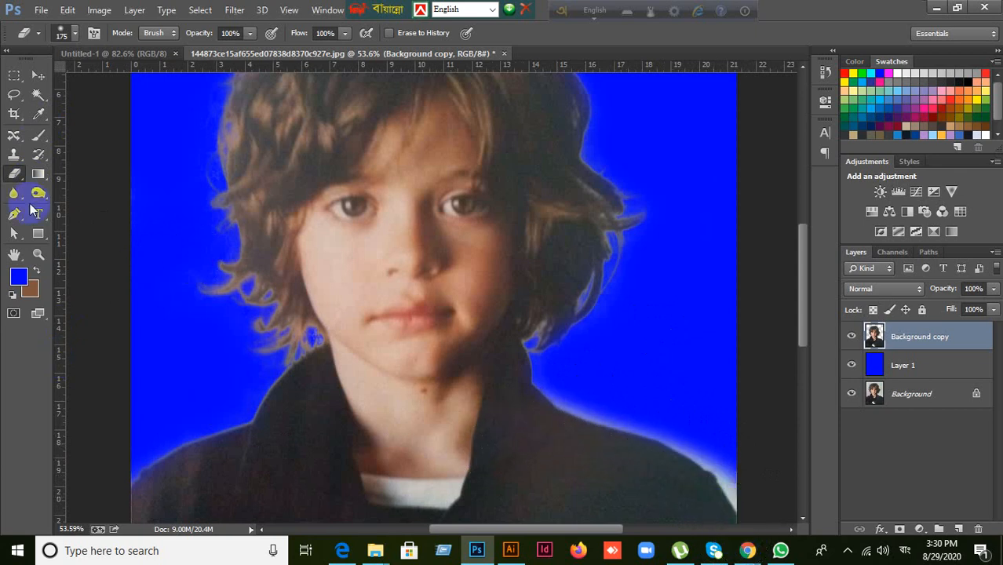
- Erase the pale halo along the shoulder on the image's right side with the Background Eraser at size 175 and 10% tolerance
right_click(10, 175)
left_click(79, 204)
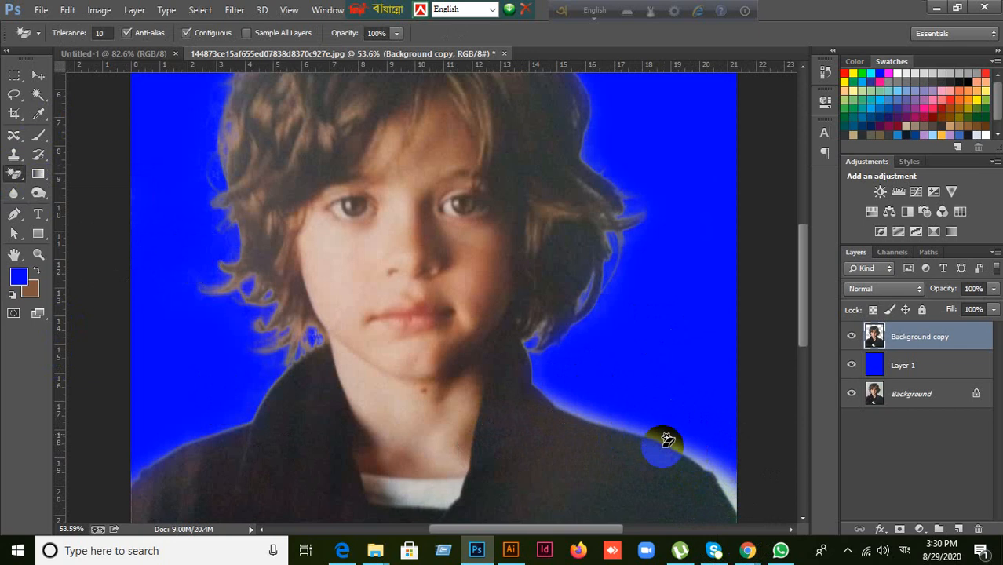
right_click(14, 174)
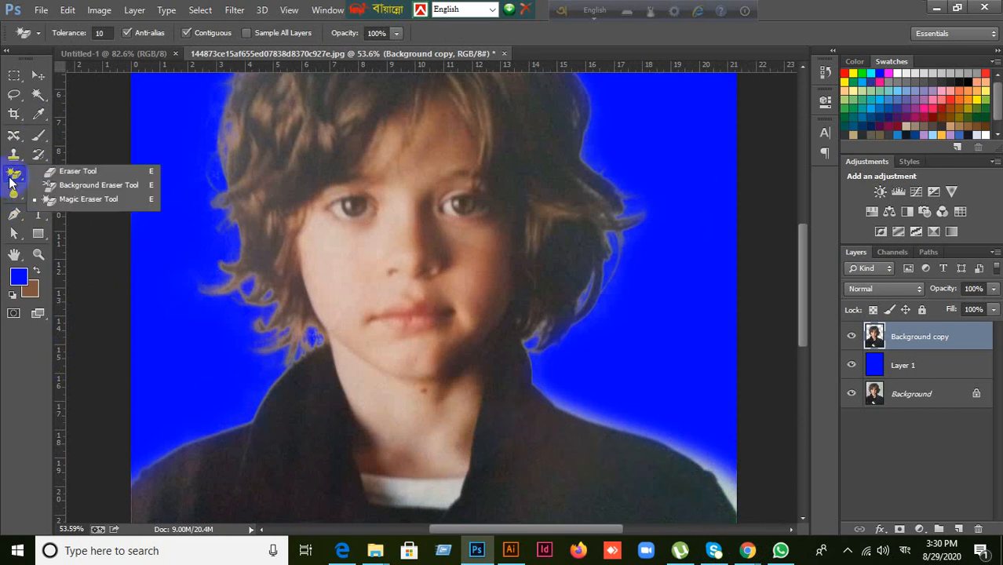
left_click(69, 187)
mouse_move(667, 443)
left_mouse_down()
mouse_move(733, 460)
mouse_move(728, 493)
mouse_move(717, 470)
mouse_move(602, 410)
mouse_move(530, 397)
mouse_move(733, 487)
mouse_move(772, 514)
left_mouse_up()
scroll(449, 467, "up", 3)
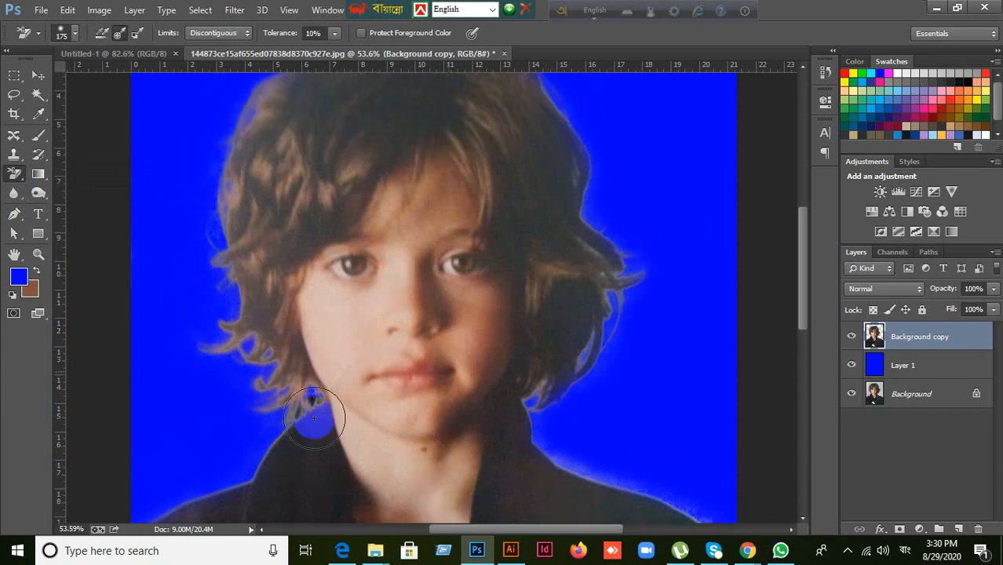
- On the Background copy layer, darken the hair's outer edge with the Burn tool at size 200, Midtones range and 50% exposure
right_click(11, 175)
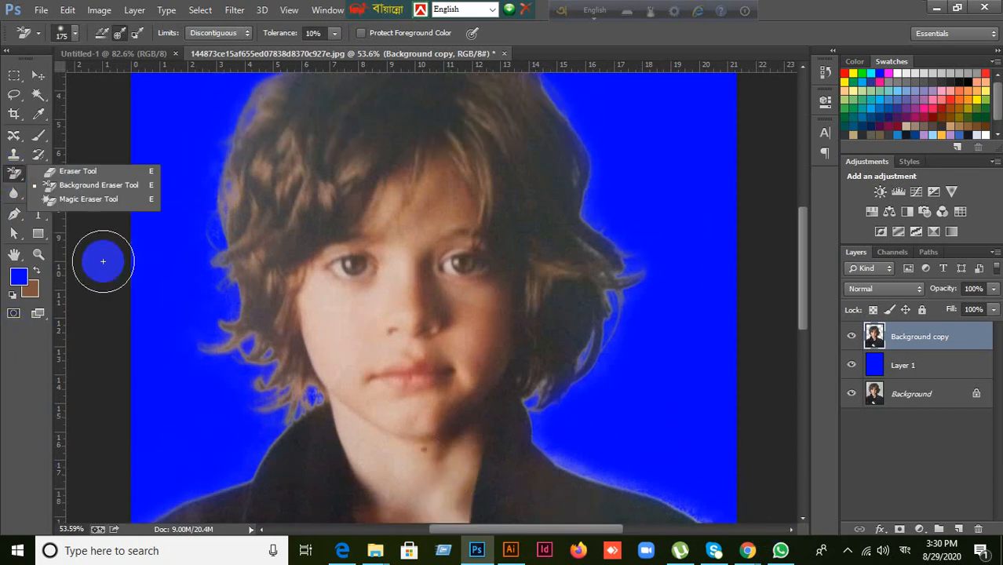
left_click(909, 364)
left_click(920, 344)
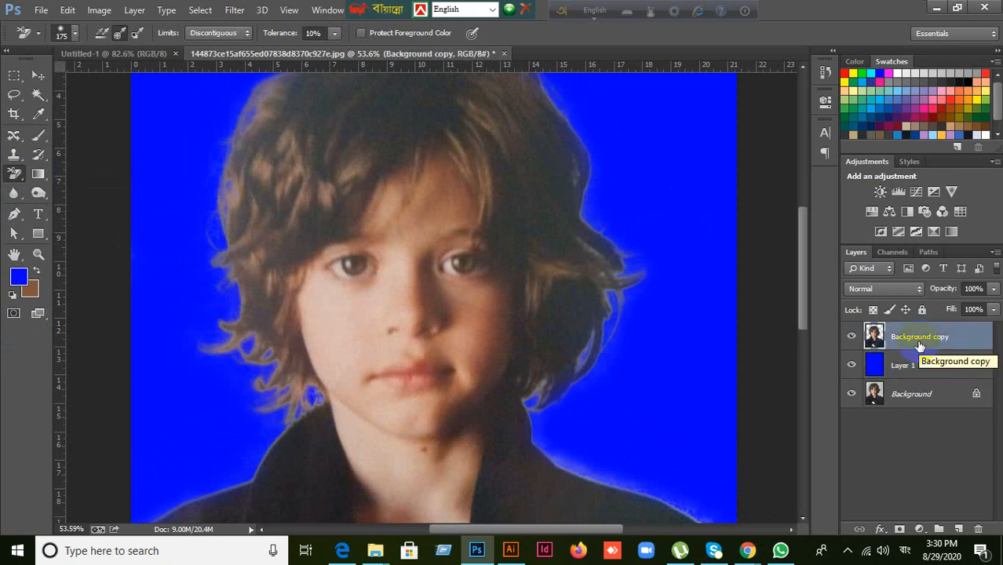
scroll(701, 300, "up", 2)
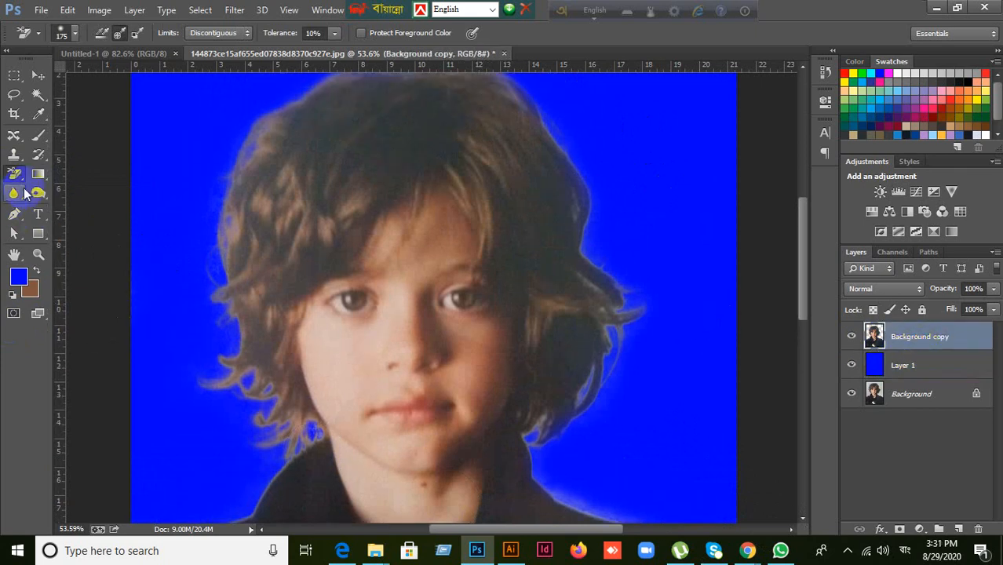
left_click(37, 200)
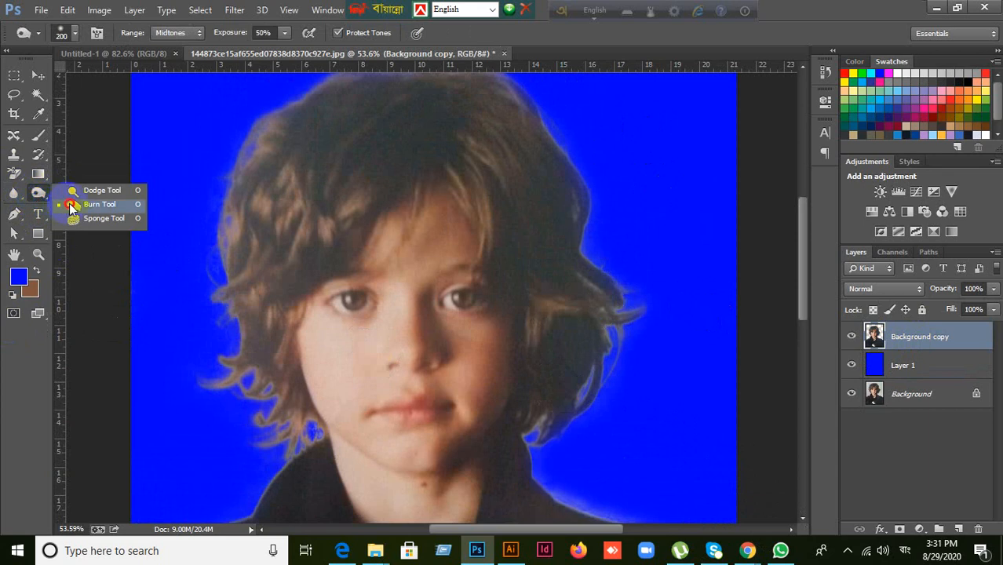
left_click(71, 205)
scroll(201, 223, "up", 1)
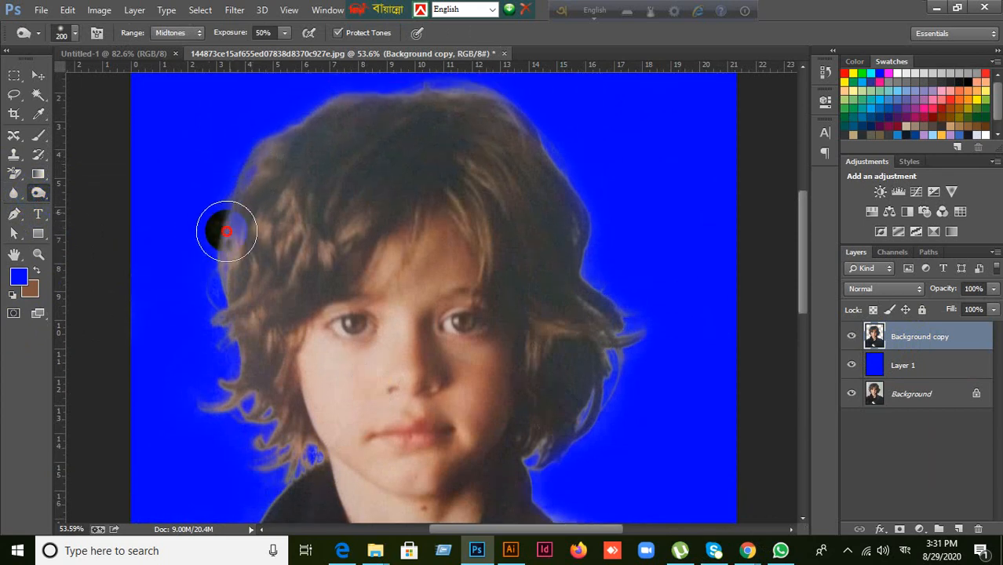
mouse_move(226, 231)
left_mouse_down()
mouse_move(220, 342)
mouse_move(236, 415)
mouse_move(298, 467)
mouse_move(306, 451)
mouse_move(280, 452)
mouse_move(236, 426)
mouse_move(229, 374)
mouse_move(213, 395)
left_mouse_up()
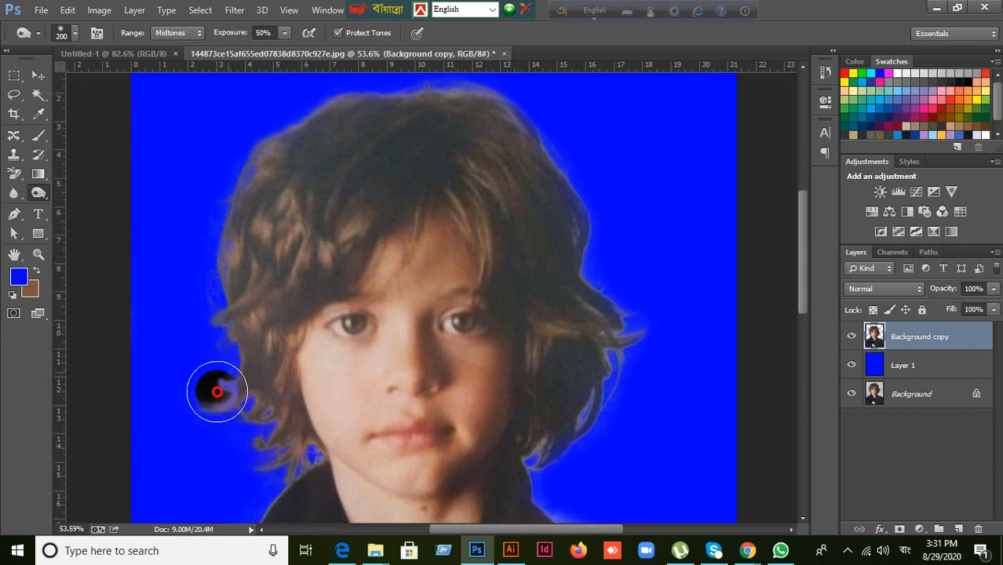
mouse_move(289, 94)
left_mouse_down()
mouse_move(484, 74)
mouse_move(544, 106)
mouse_move(565, 132)
mouse_move(605, 224)
mouse_move(608, 277)
mouse_move(644, 345)
mouse_move(572, 459)
left_mouse_up()
- Burn the light fringe on the loose hair strands at both sides of the face and up to the crown
scroll(605, 284, "down", 3)
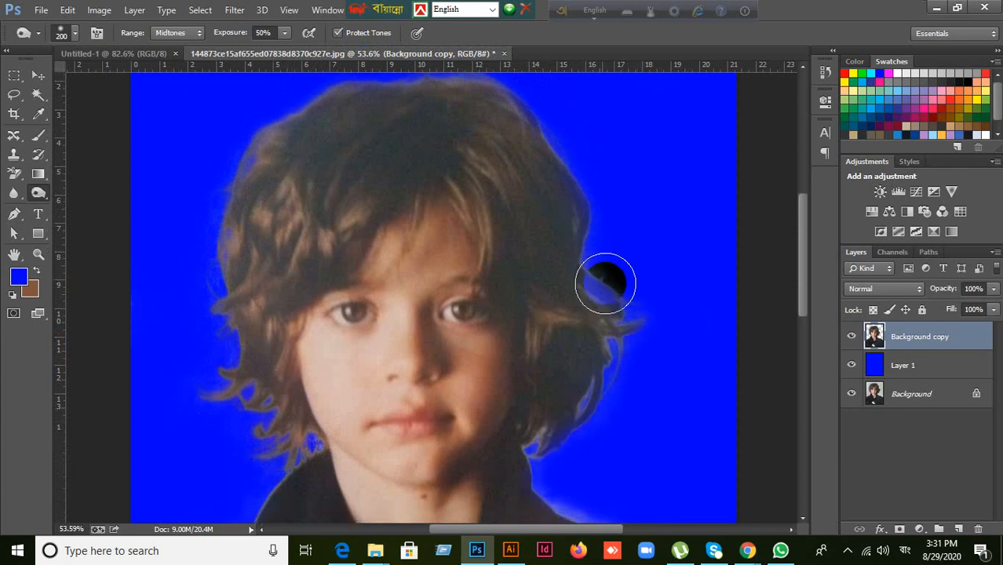
mouse_move(612, 293)
left_mouse_down()
mouse_move(615, 324)
mouse_move(592, 369)
left_mouse_up()
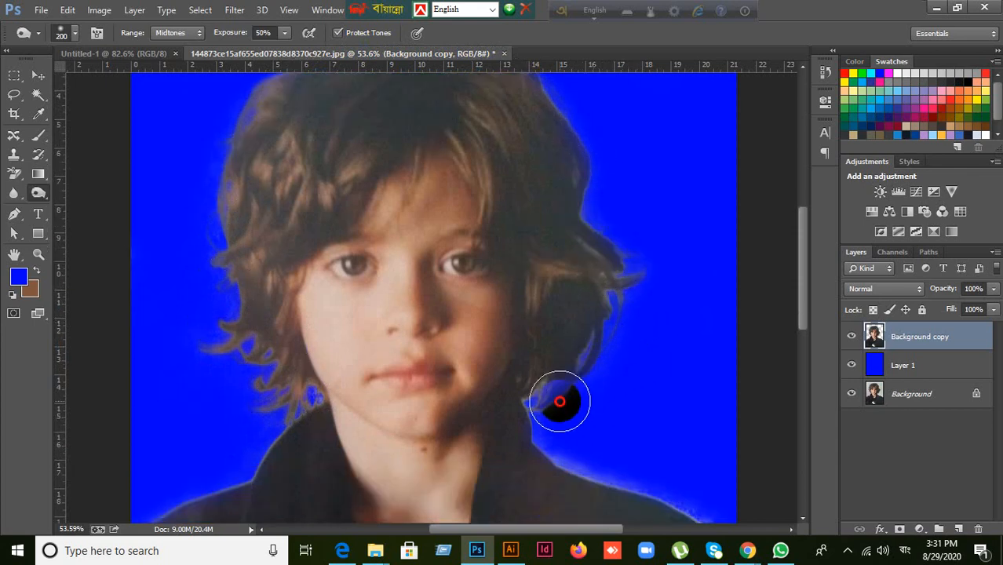
mouse_move(560, 408)
left_mouse_down()
mouse_move(593, 378)
mouse_move(627, 306)
mouse_move(627, 268)
mouse_move(644, 337)
mouse_move(630, 225)
mouse_move(631, 237)
mouse_move(594, 178)
mouse_move(548, 129)
left_mouse_up()
scroll(629, 228, "up", 3)
scroll(632, 215, "up", 2)
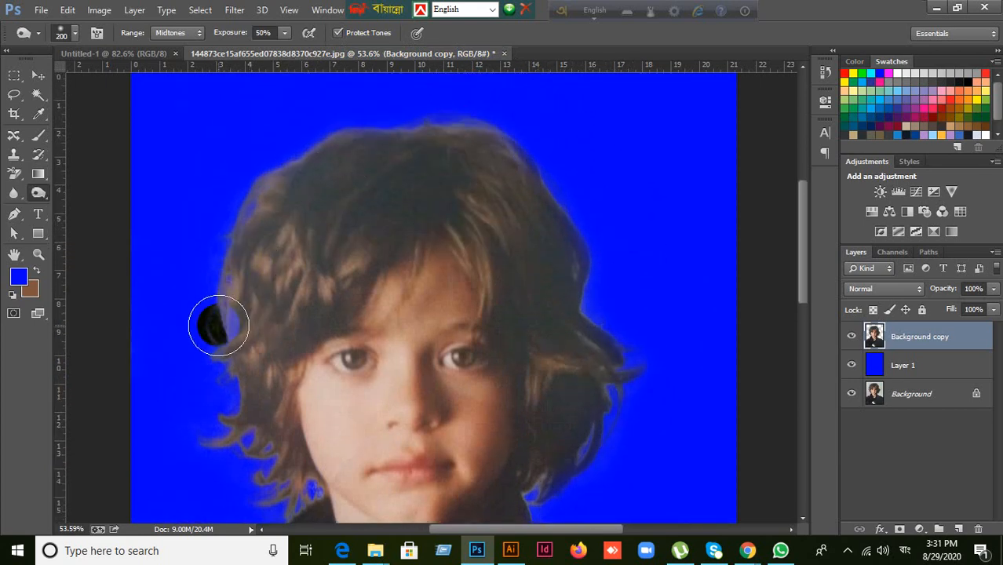
left_click(206, 443)
mouse_move(205, 444)
left_mouse_down()
mouse_move(276, 217)
mouse_move(309, 291)
left_mouse_up()
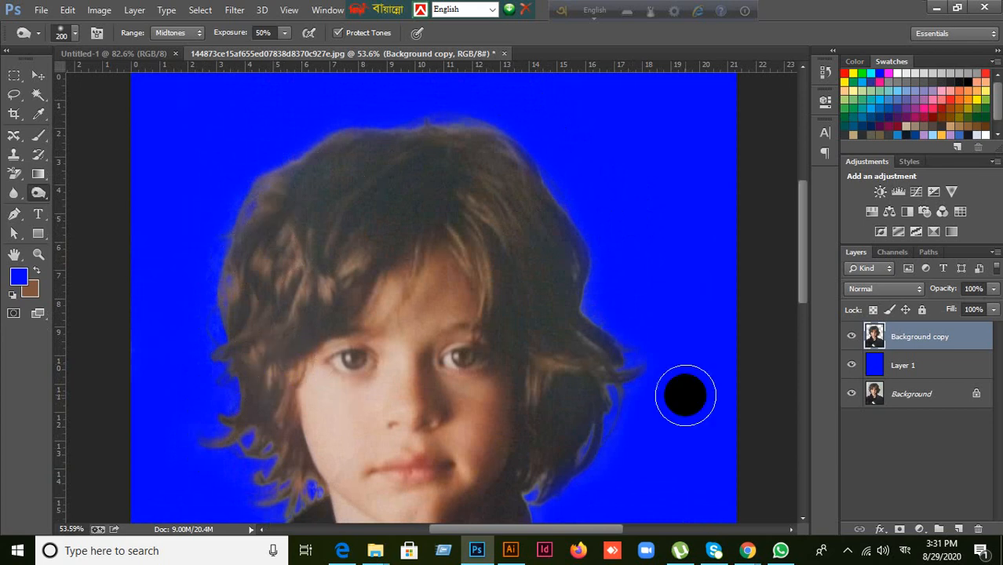
- Fill Layer 1 with a dark grey swatch colour to replace the blue backdrop
left_click(928, 368)
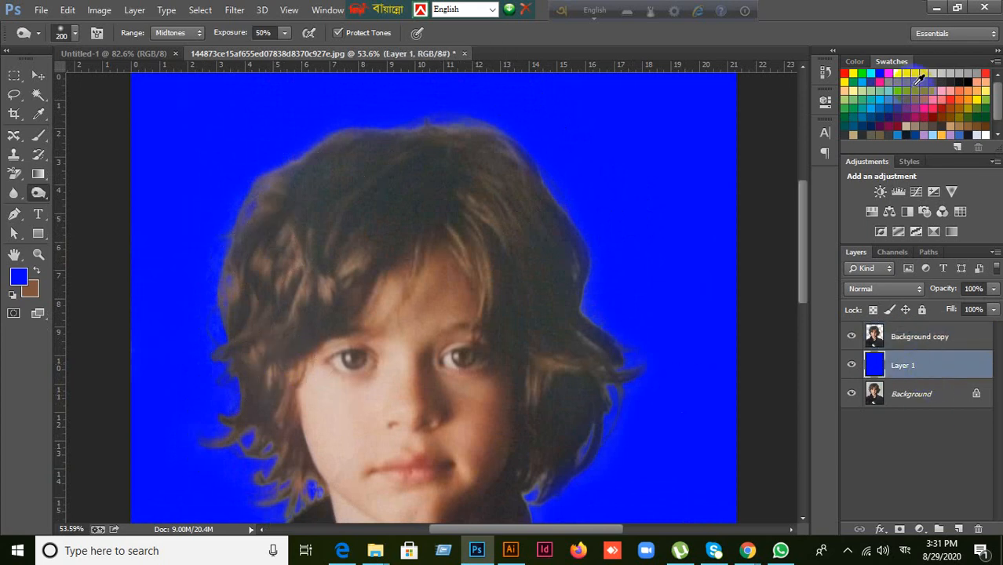
left_click(919, 77)
left_click(593, 229)
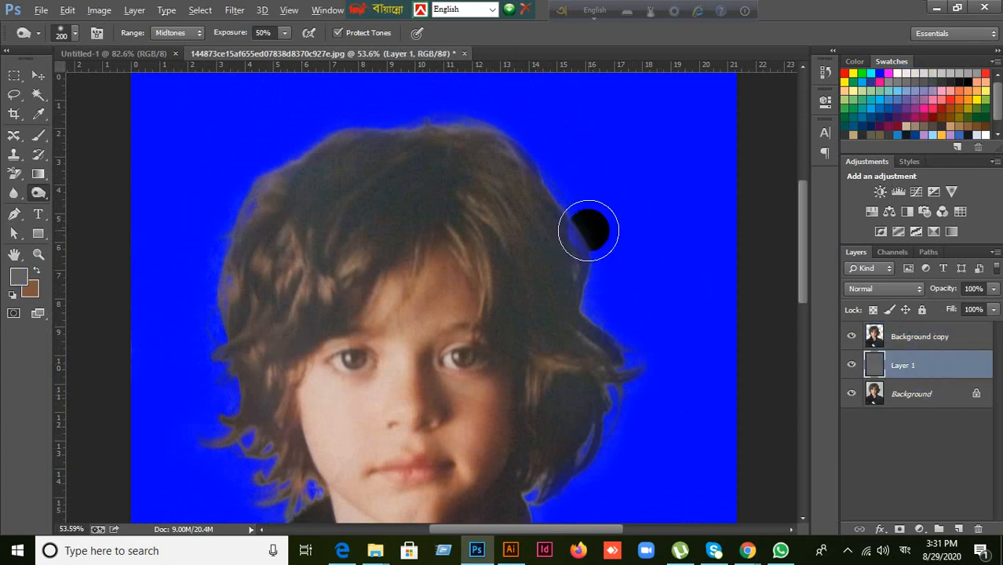
key("alt+BackSpace")
scroll(381, 363, "down", 2)
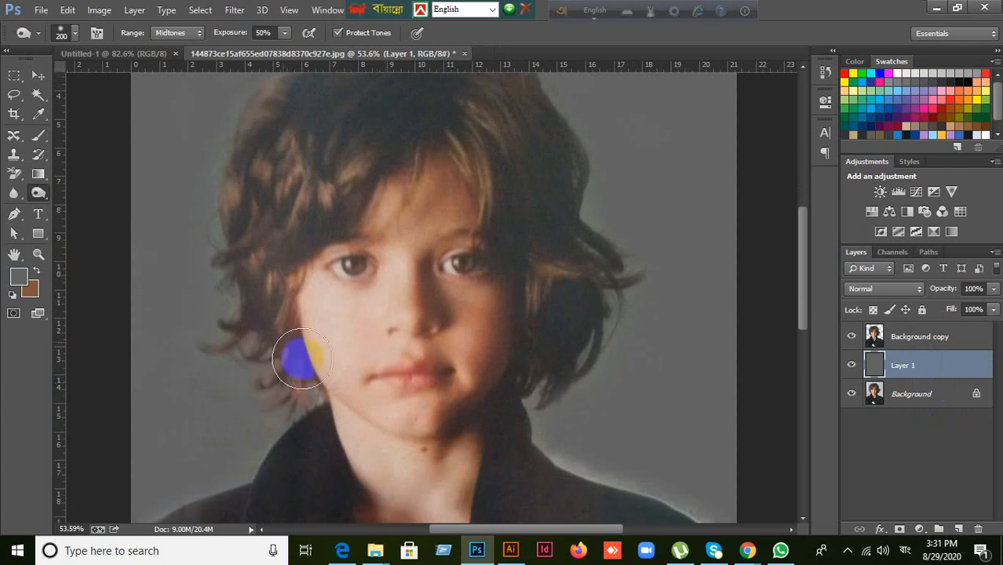
- Set the Eraser tool to size 80, undo the stray stroke on Layer 1 and make the Background copy layer active
left_click(37, 74)
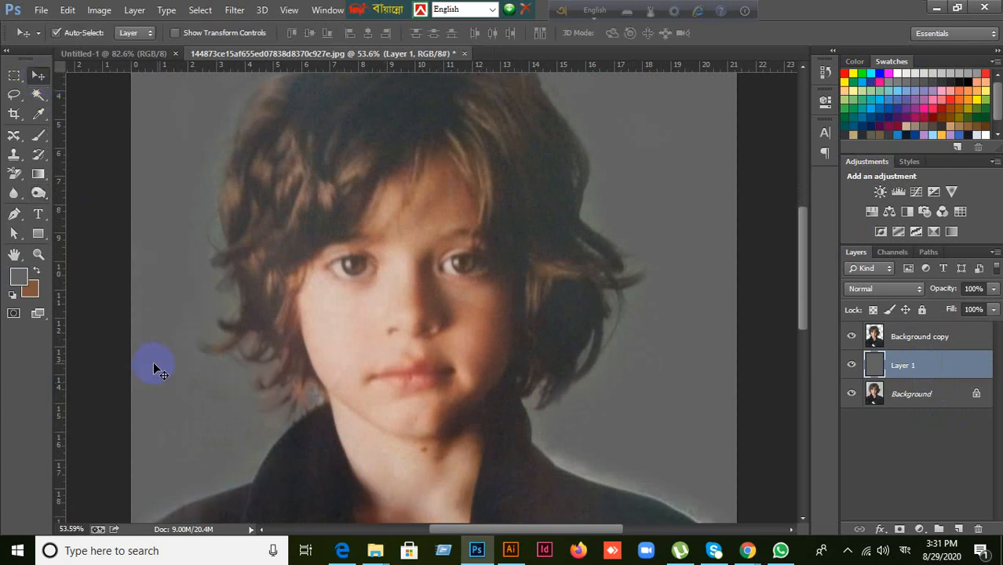
scroll(206, 357, "up", 1)
scroll(205, 353, "up", 2)
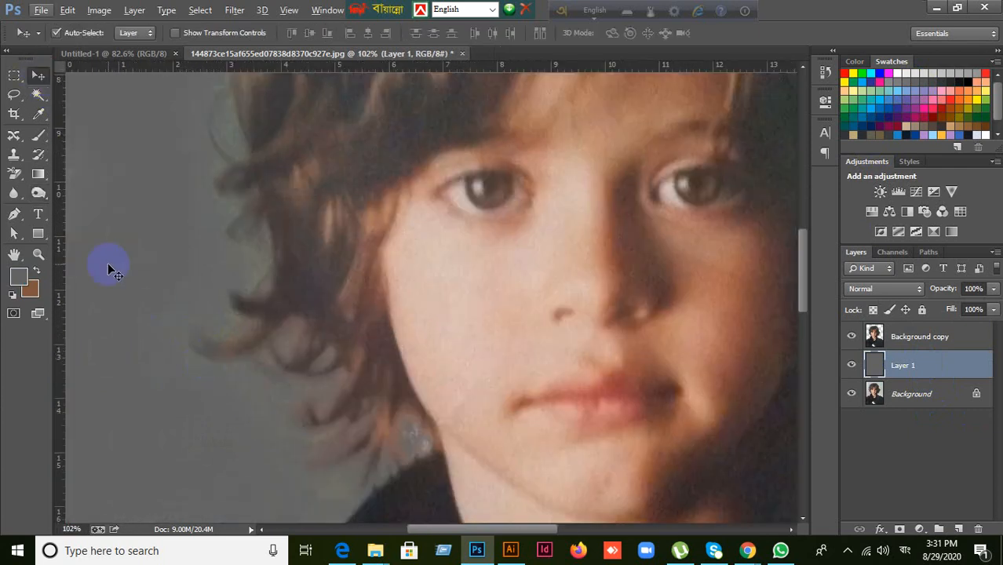
right_click(14, 178)
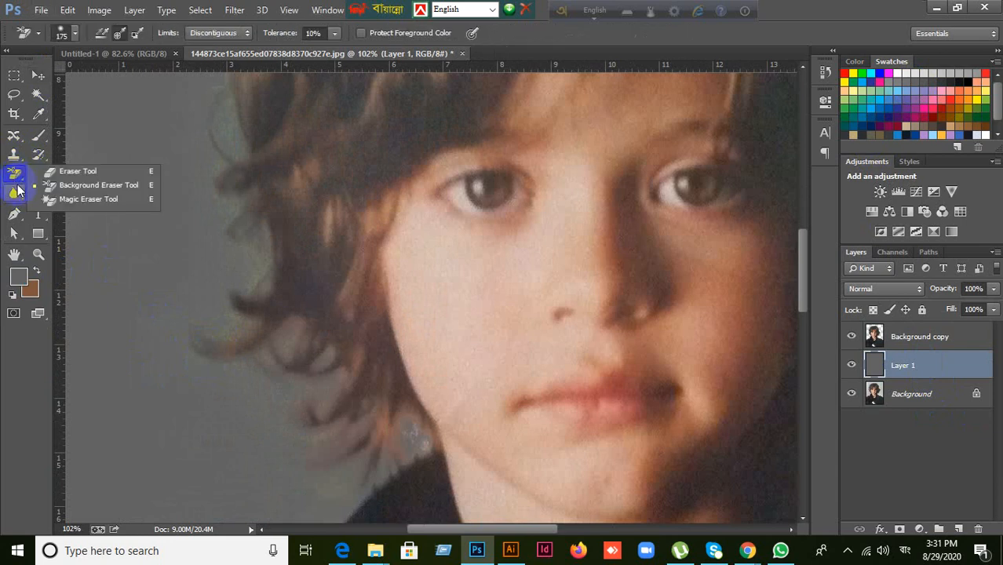
left_click(99, 168)
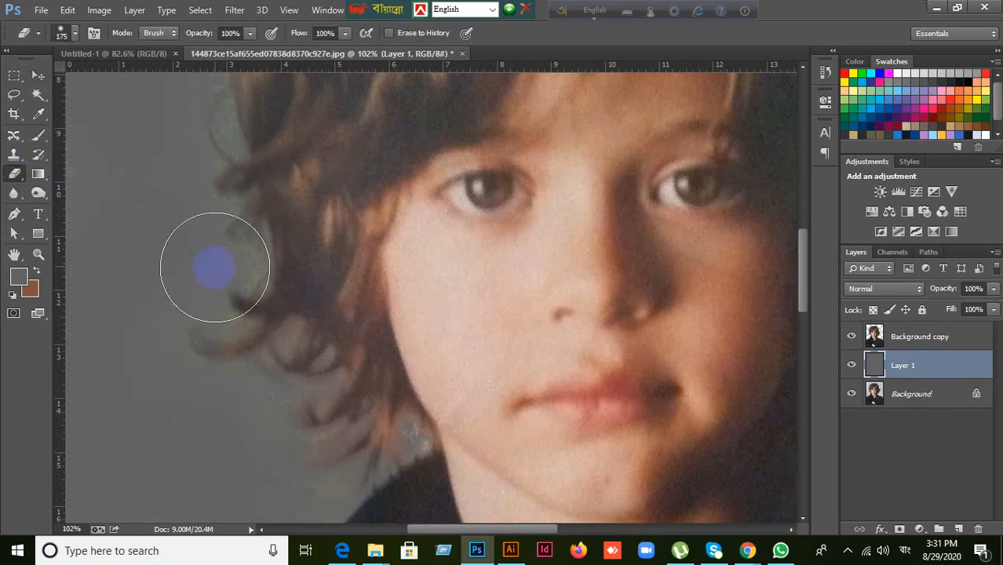
key("bracketleft")
key("bracketleft")
key("bracketleft")
key("bracketleft")
key("bracketleft")
left_click_drag(231, 264, 206, 266)
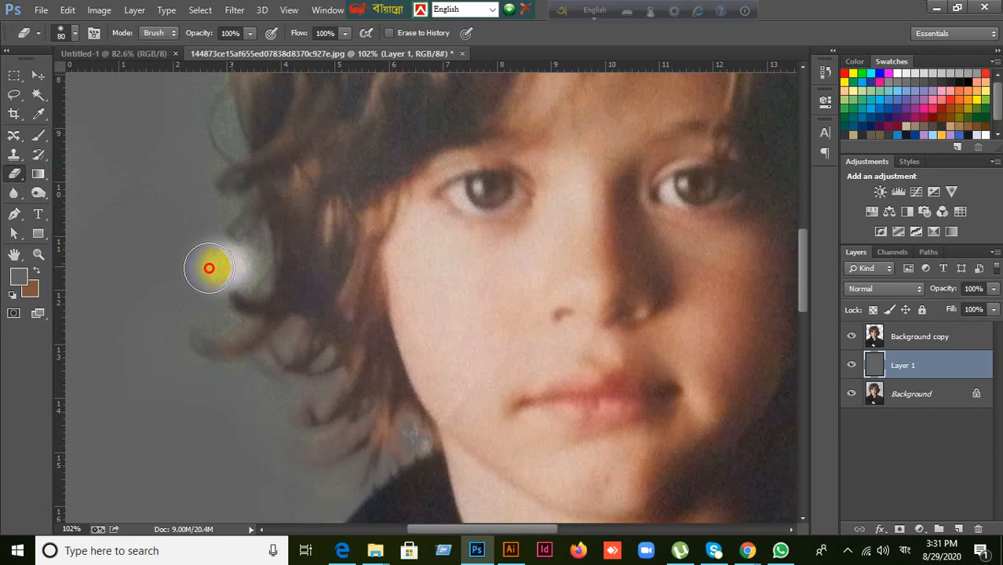
key("ctrl+z")
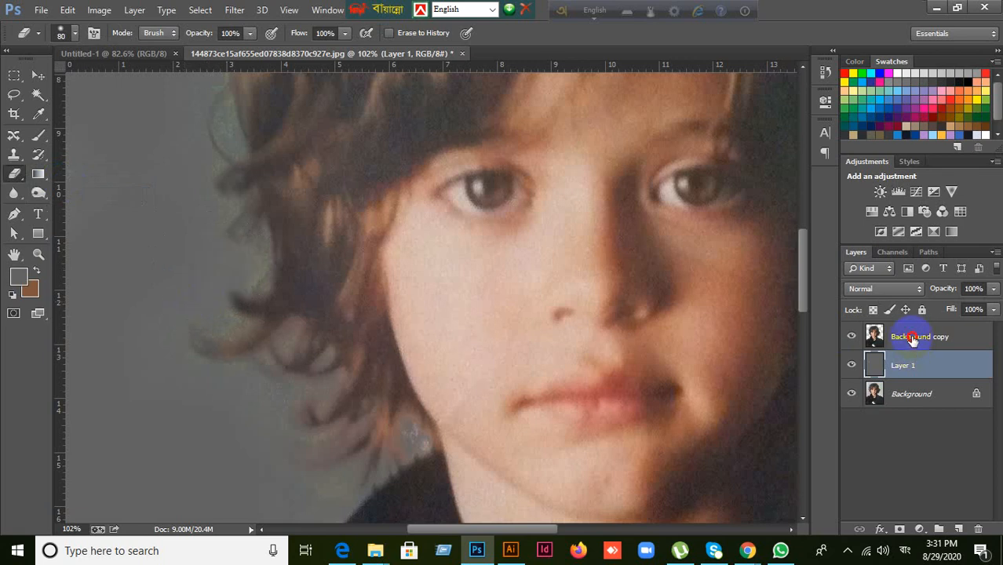
left_click(920, 336)
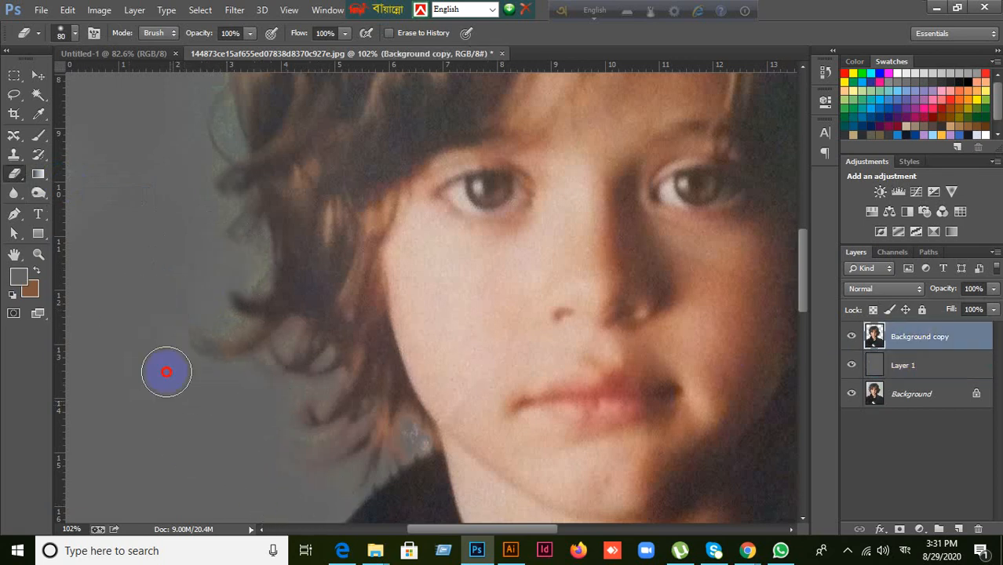
- Erase the leftover fringe outside the hair outline along the image's left side with the size 80 Eraser
scroll(194, 264, "up", 2)
scroll(194, 264, "up", 1)
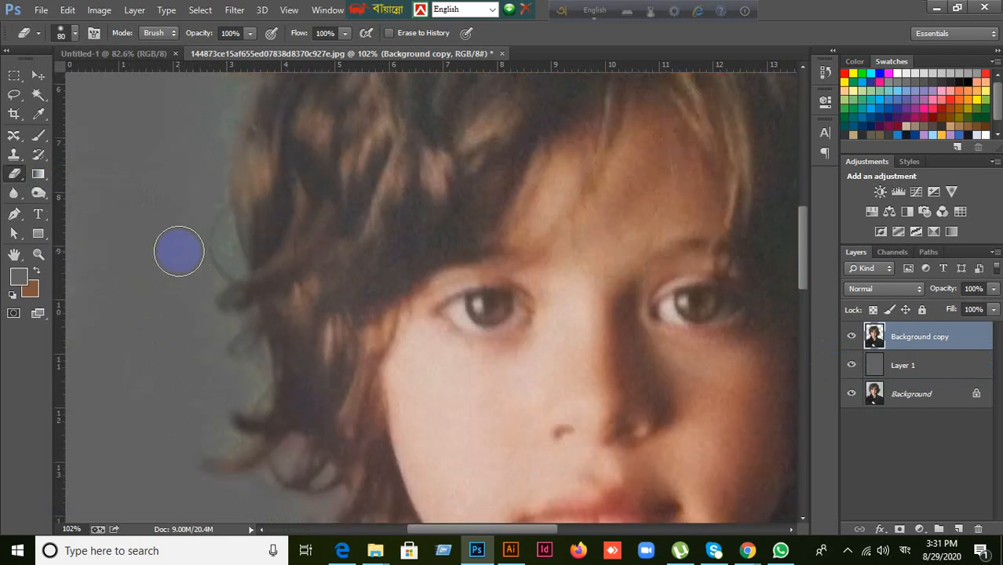
scroll(189, 217, "up", 2)
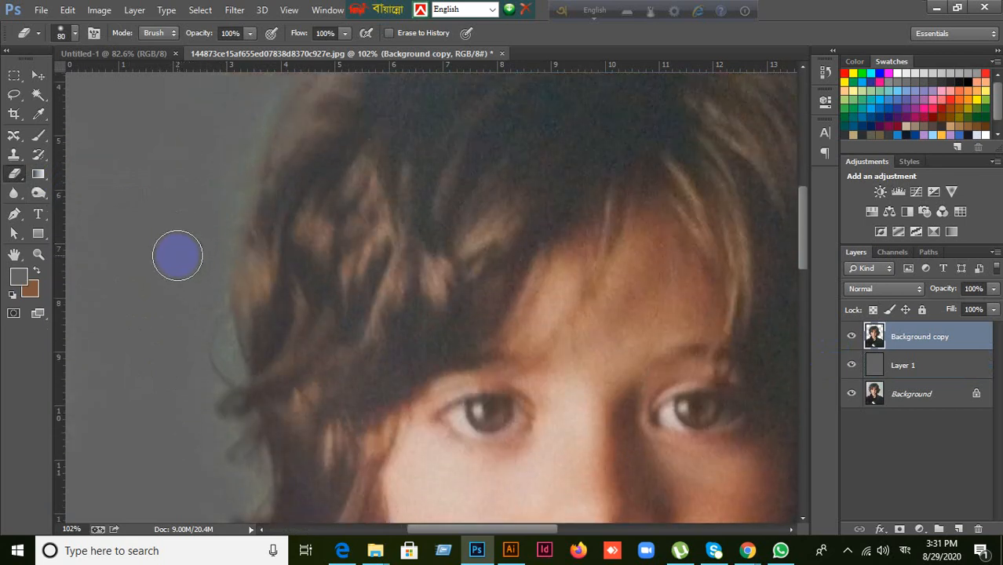
left_click_drag(198, 249, 239, 141)
scroll(215, 212, "up", 2)
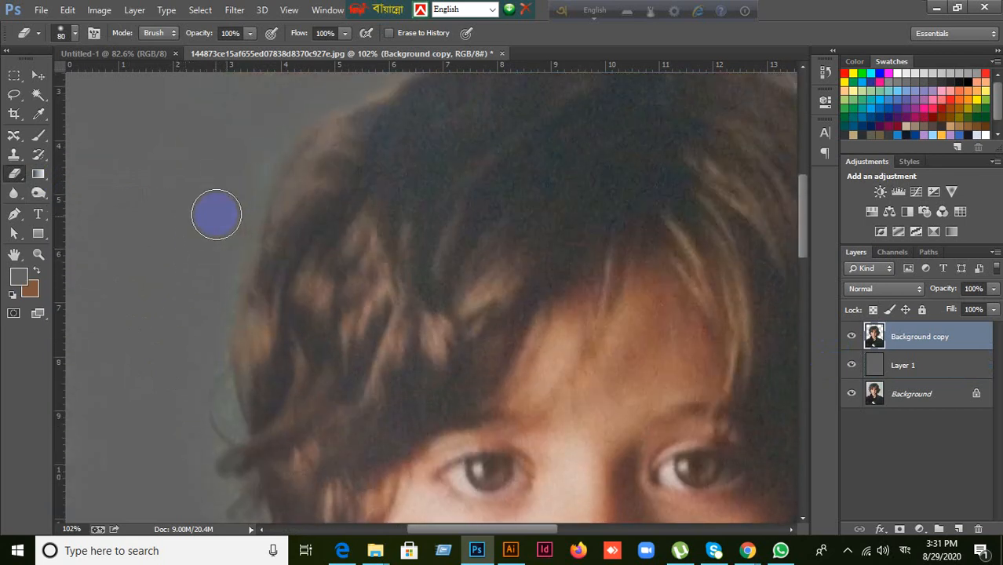
mouse_move(213, 305)
left_mouse_down()
mouse_move(220, 234)
mouse_move(242, 210)
left_mouse_up()
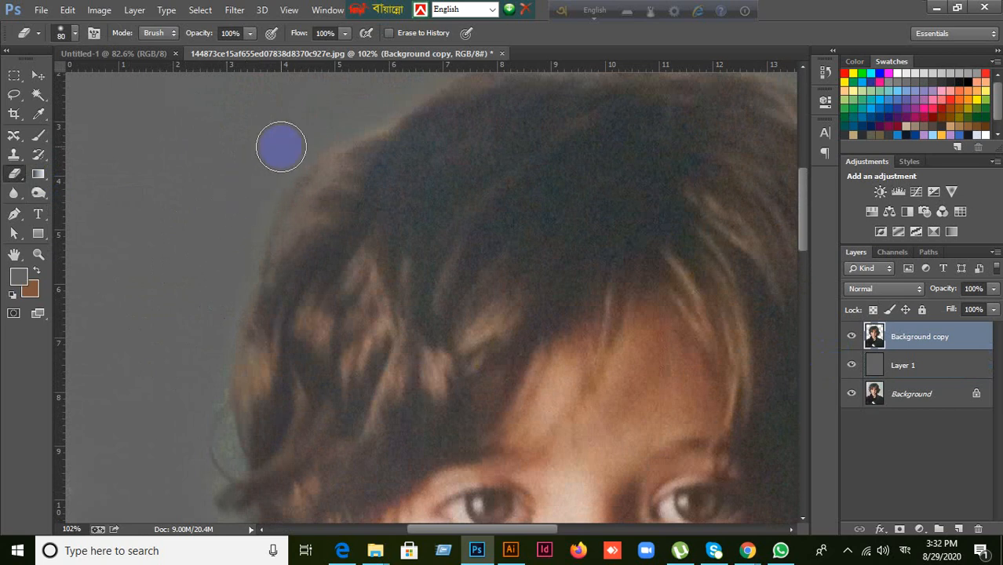
- Erase the leftover fringe outside the hair over the crown and down the image's right side with the size 80 Eraser
scroll(284, 165, "up", 2)
scroll(288, 182, "up", 1)
left_click_drag(565, 262, 318, 268)
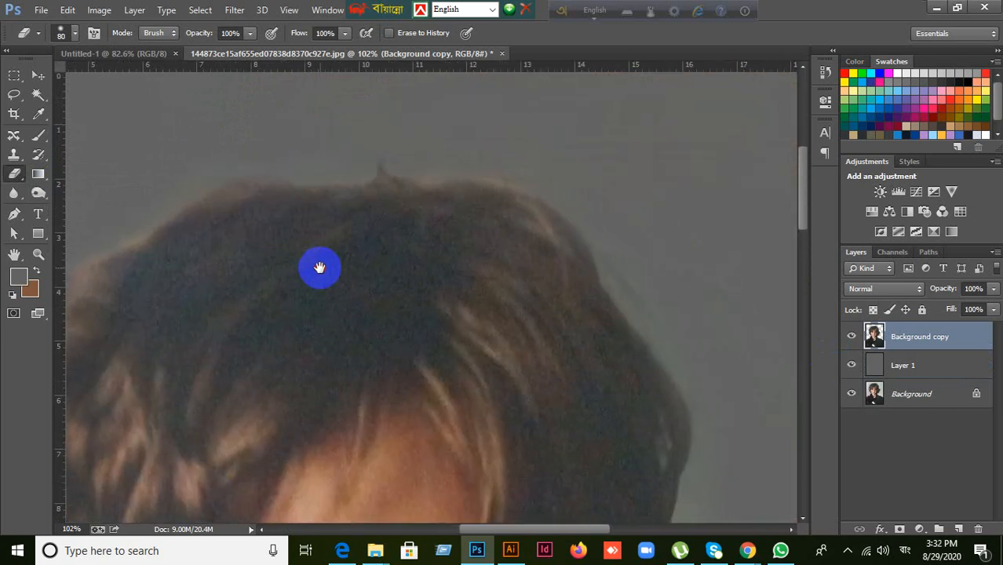
mouse_move(211, 158)
left_mouse_down()
mouse_move(306, 150)
mouse_move(348, 127)
mouse_move(442, 126)
mouse_move(565, 164)
mouse_move(658, 262)
left_mouse_up()
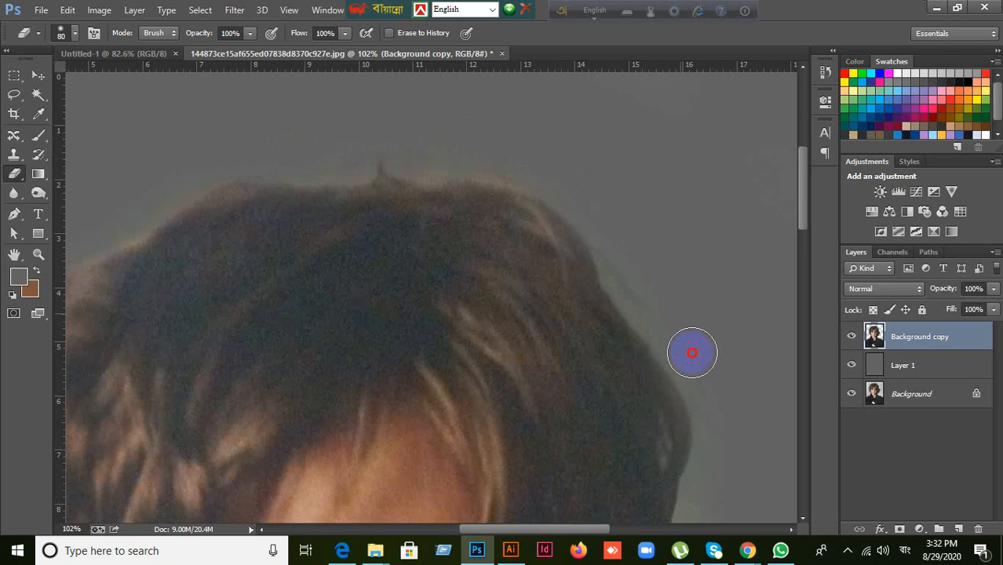
left_click_drag(691, 353, 720, 492)
scroll(732, 398, "down", 3)
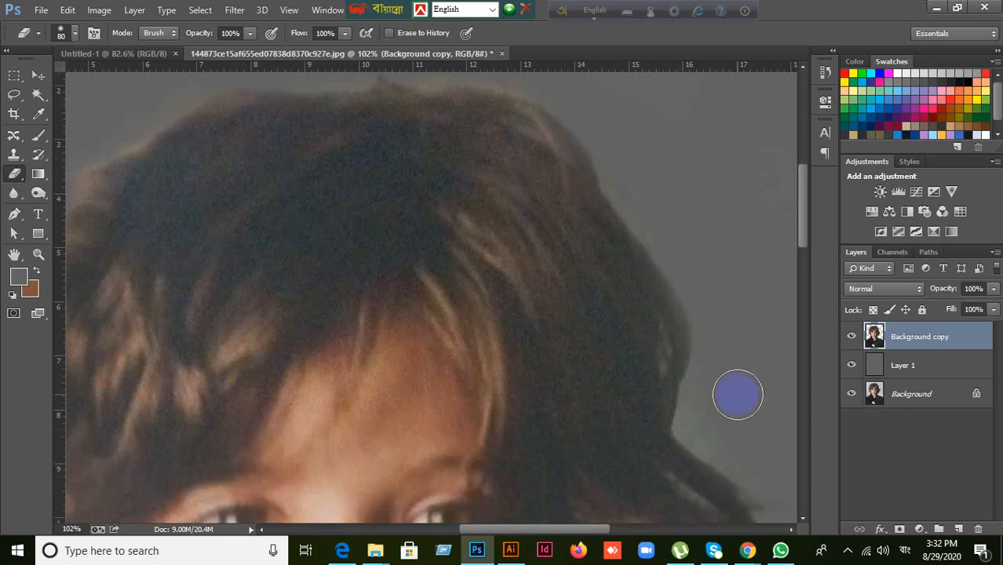
- Reduce the Eraser to size 40 and erase the fringe around the loose hair strands at the image's right side
mouse_move(731, 395)
left_mouse_down()
mouse_move(688, 458)
mouse_move(524, 323)
mouse_move(459, 233)
left_mouse_up()
scroll(699, 454, "down", 3)
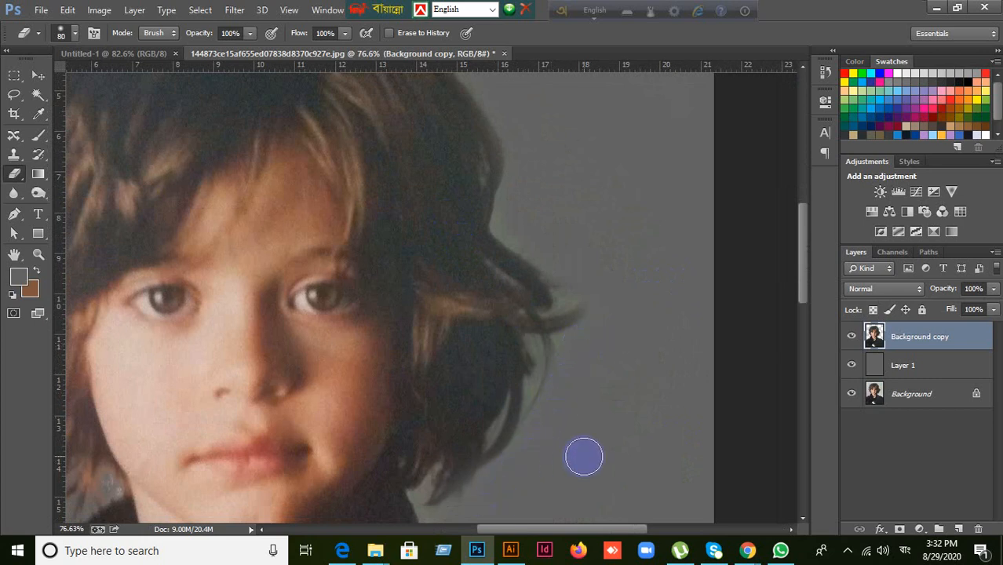
key("bracketleft")
key("bracketleft")
key("bracketleft")
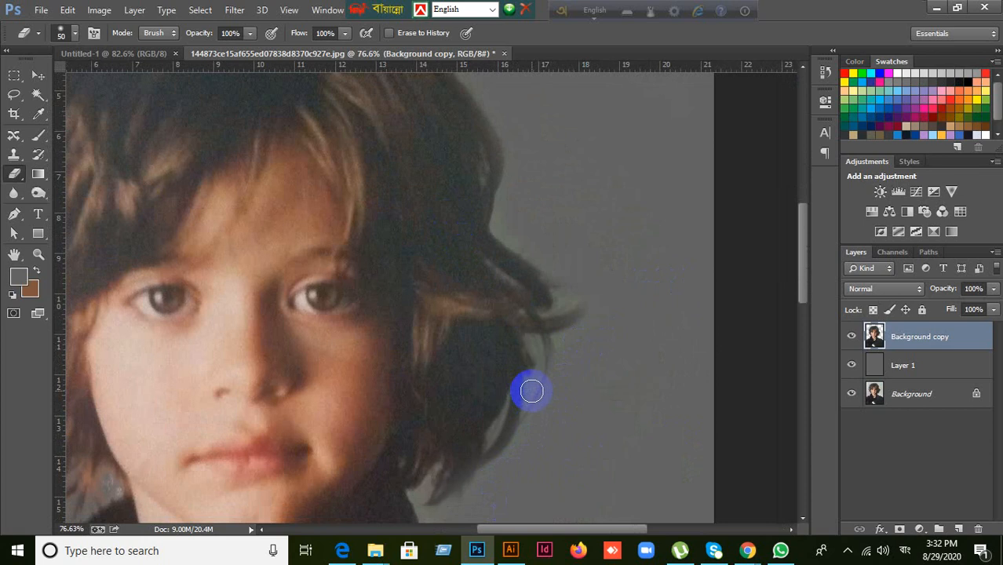
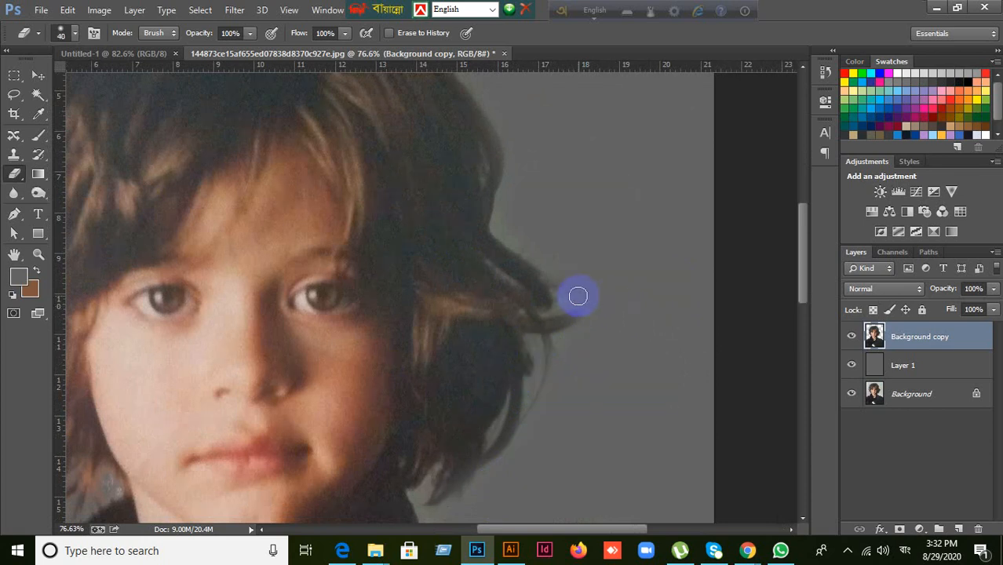
left_click_drag(577, 296, 559, 306)
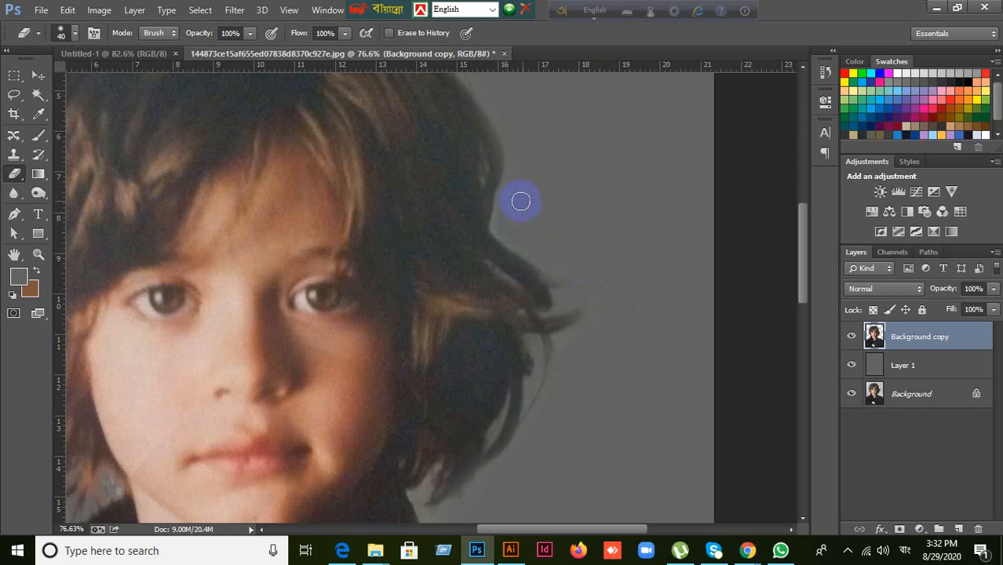
- Fill Layer 1 with a linear grey-to-brown gradient running horizontally across the whole picture
scroll(559, 215, "down", 4)
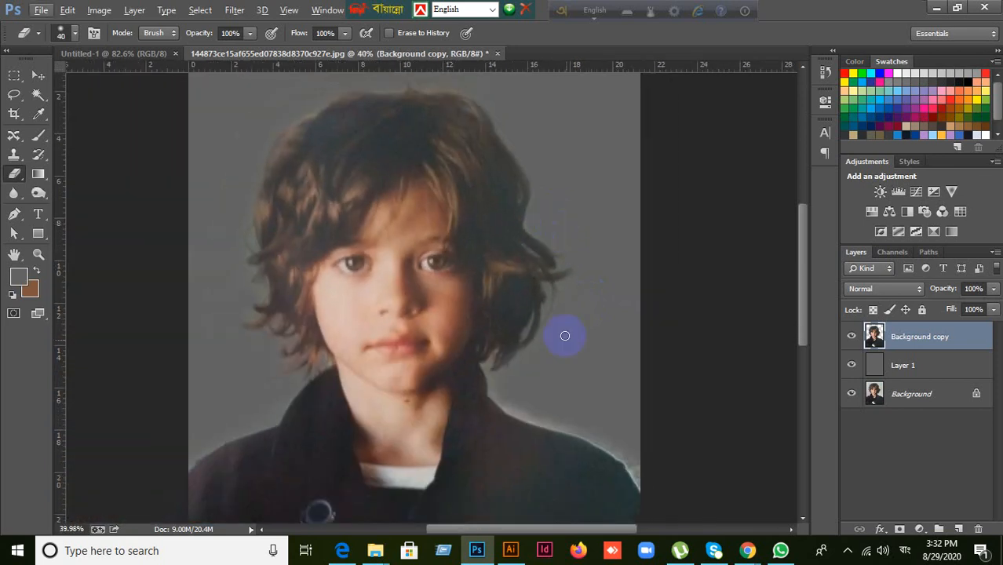
left_click(938, 369)
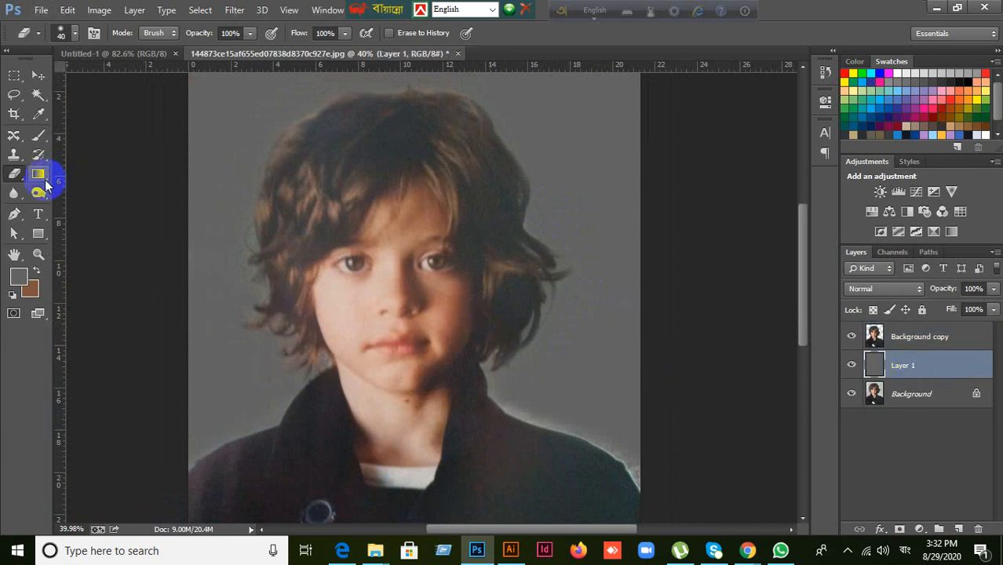
left_click(43, 179)
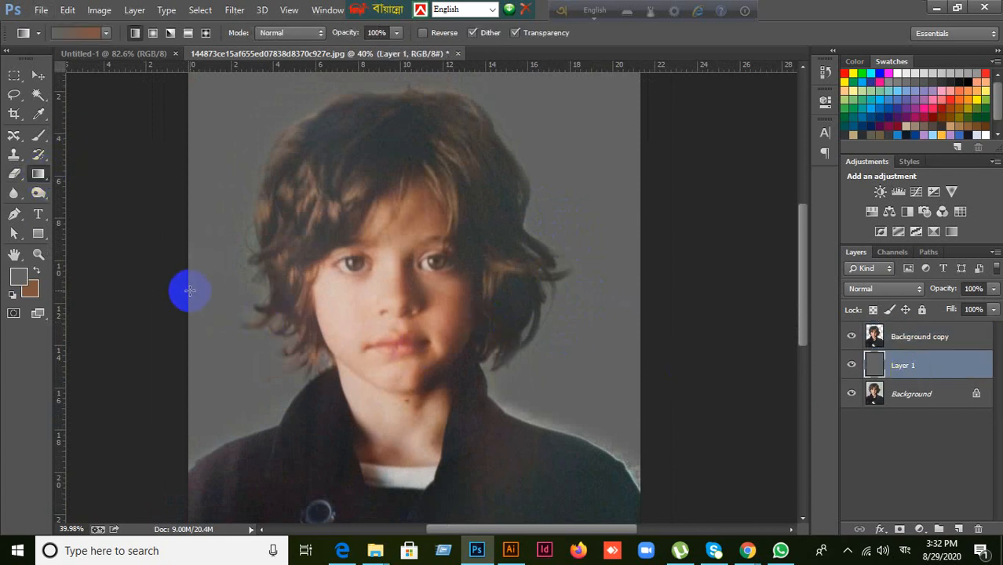
left_click_drag(190, 291, 656, 301)
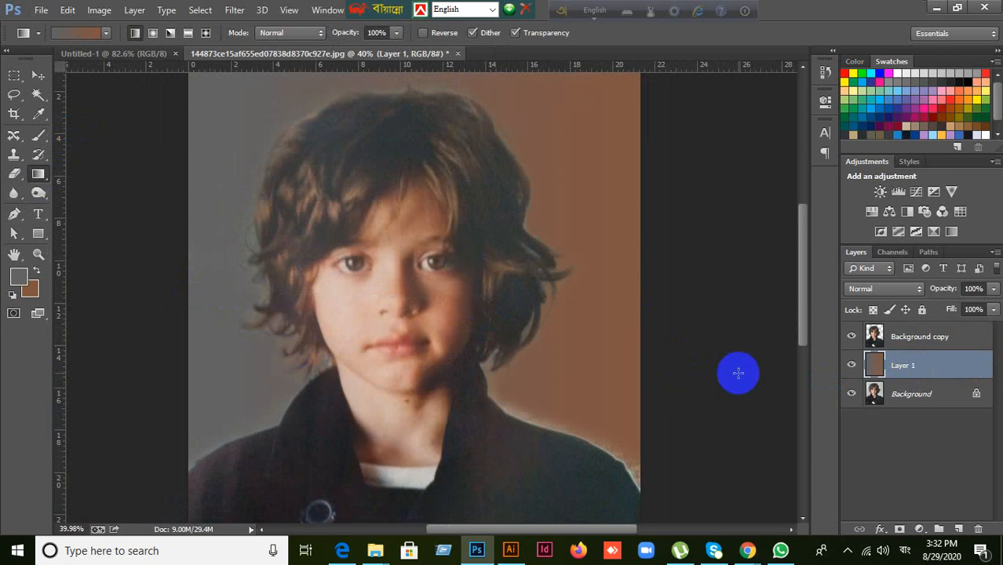
- Choose the Violet, Orange gradient preset and apply it diagonally across Layer 1 from the upper-left to the lower-right of the image
left_click(75, 33)
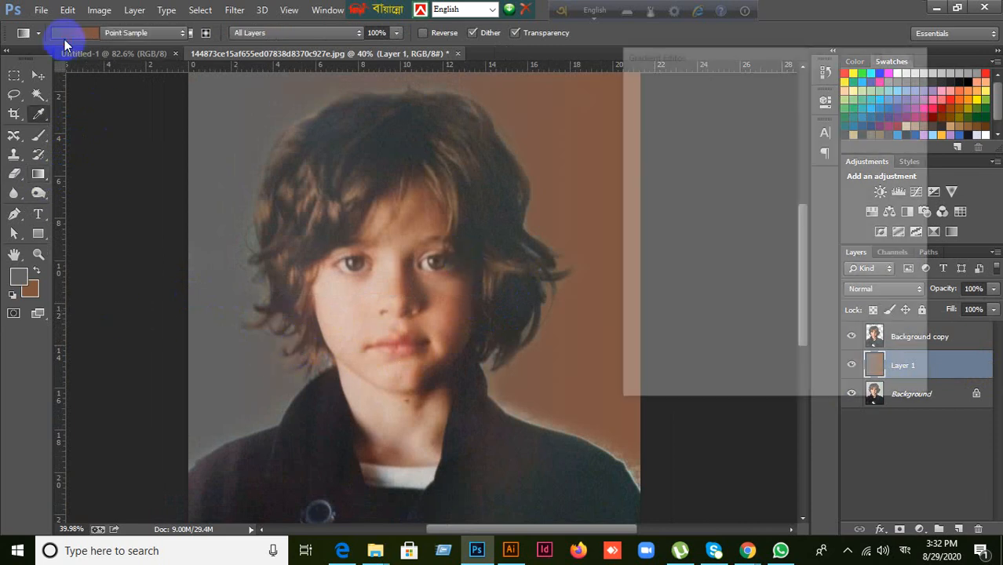
left_click(739, 101)
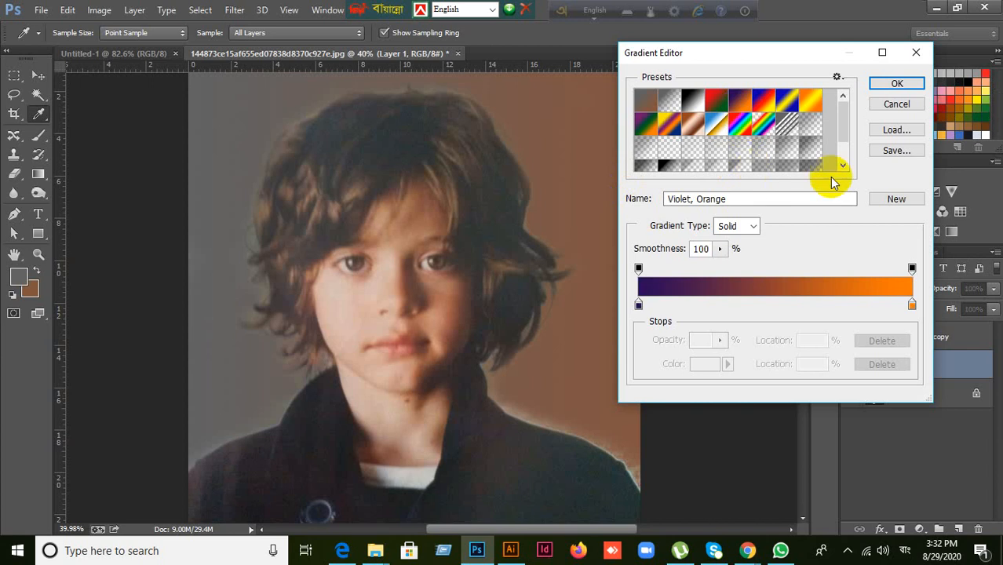
left_click(896, 87)
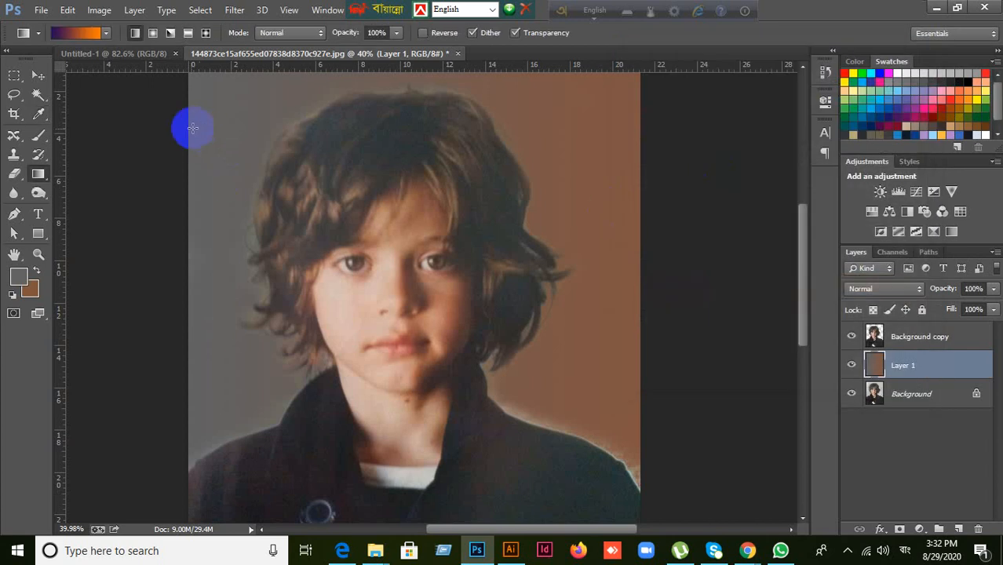
left_click_drag(192, 107, 654, 433)
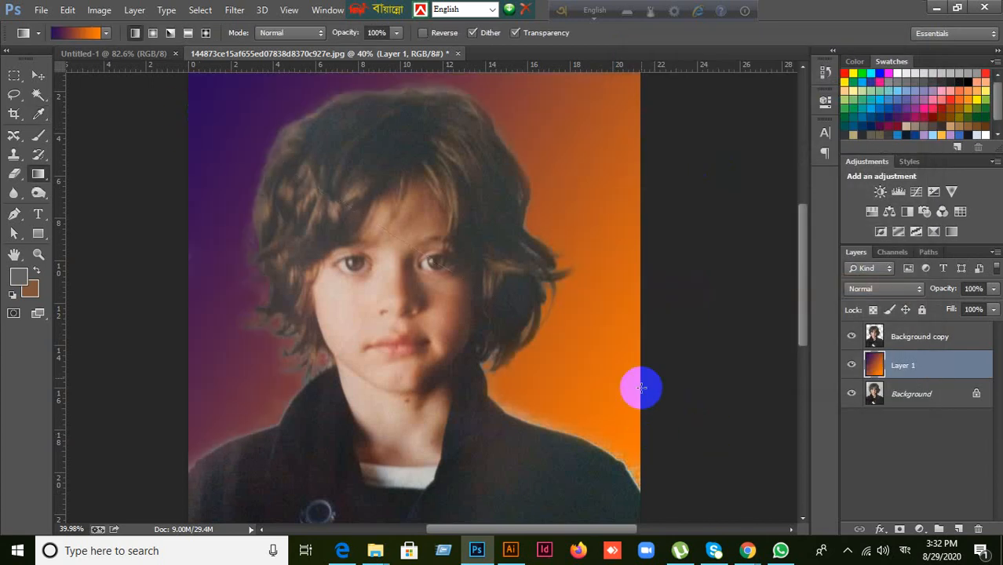
- Redraw the Violet, Orange gradient on Layer 1 in several directions, ending with a short upward gradient that puts orange above violet
scroll(638, 343, "up", 1)
left_click_drag(651, 270, 268, 428)
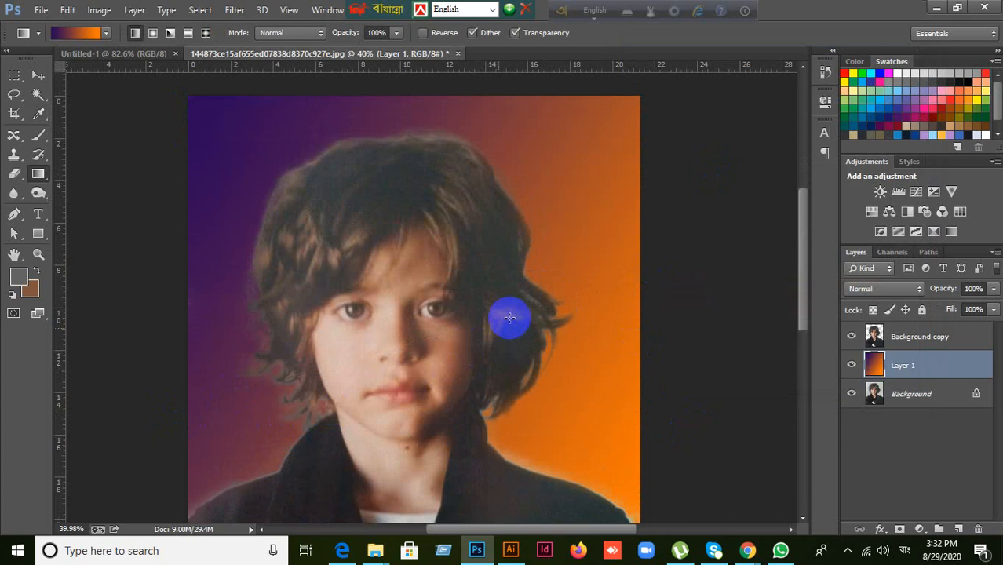
left_click_drag(563, 228, 566, 399)
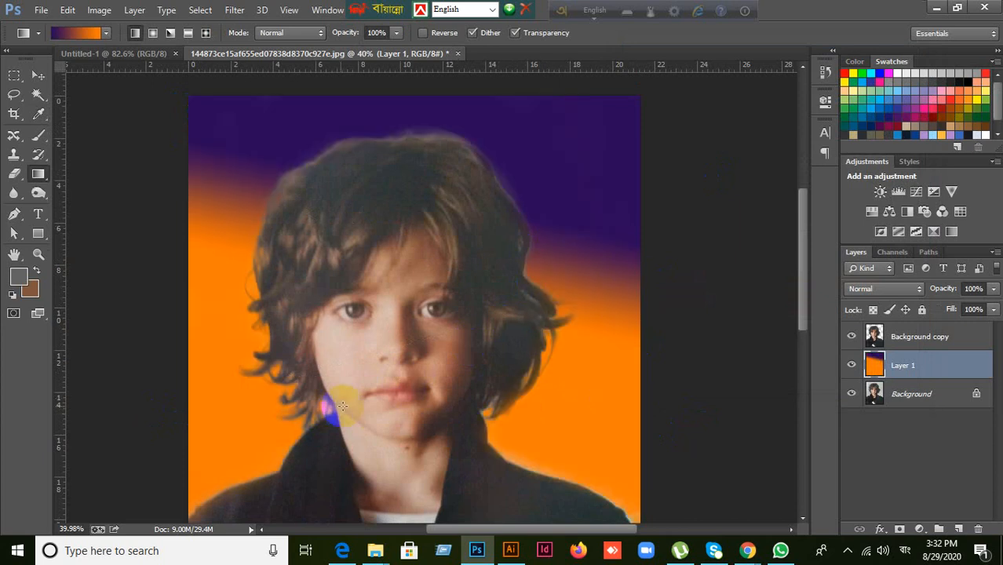
left_click_drag(239, 334, 263, 243)
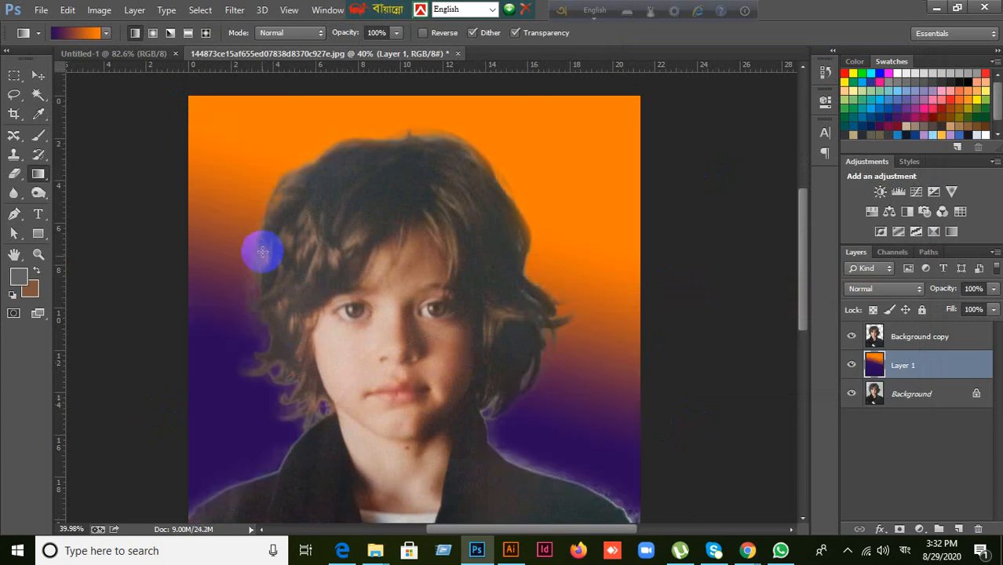
- Delete the Background copy layer and fill Layer 1 with solid blue
scroll(232, 363, "down", 4)
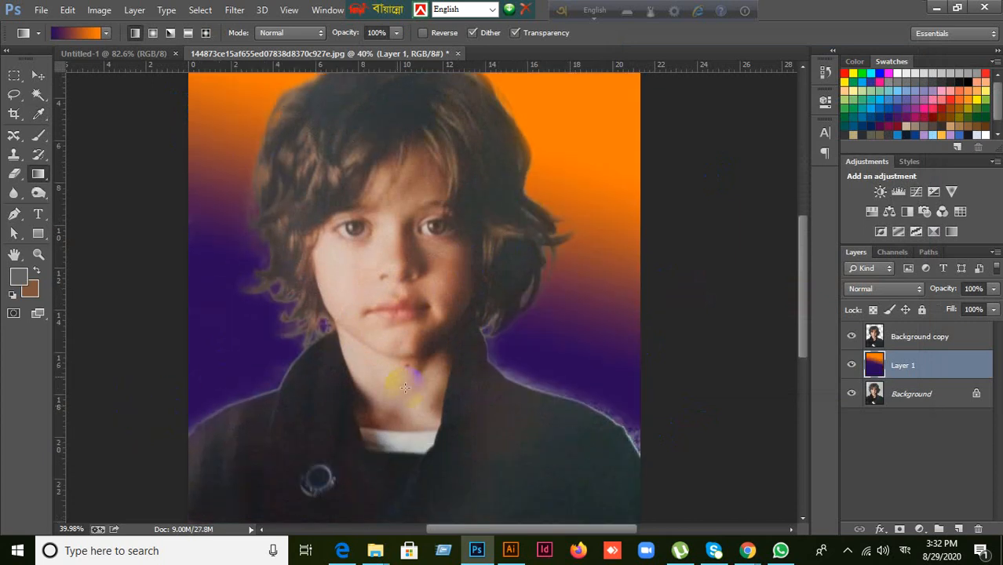
left_click(37, 76)
scroll(281, 300, "up", 1)
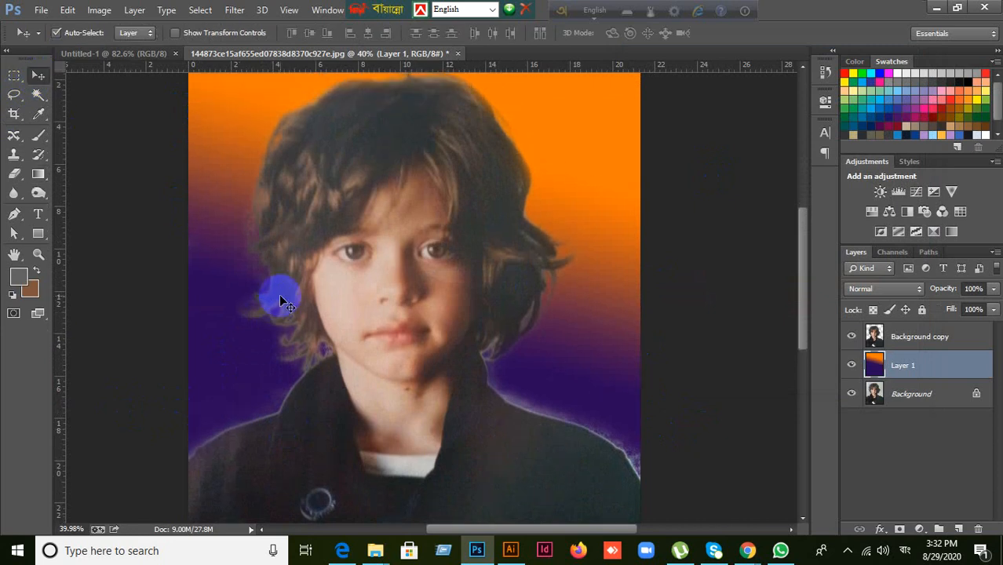
left_click(945, 345)
key("Delete")
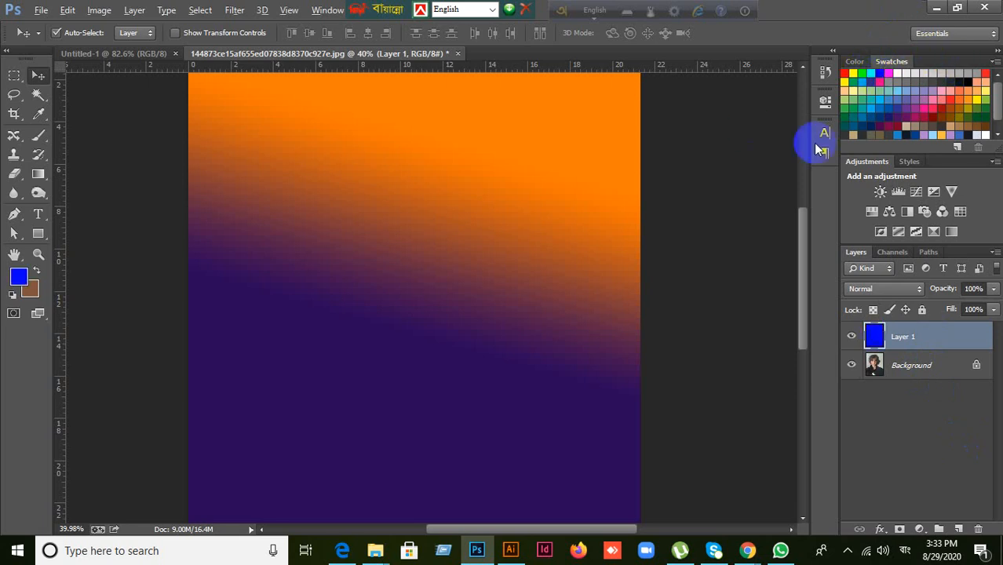
key("alt+BackSpace")
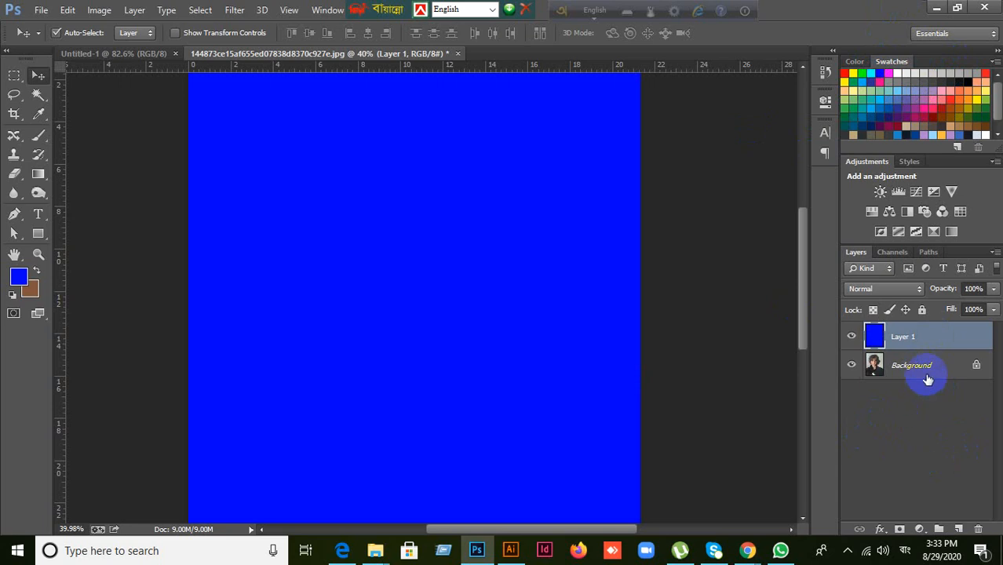
- Duplicate the Background layer, move Layer 1 below the copy and make Background copy the active layer
left_click_drag(928, 379, 959, 529)
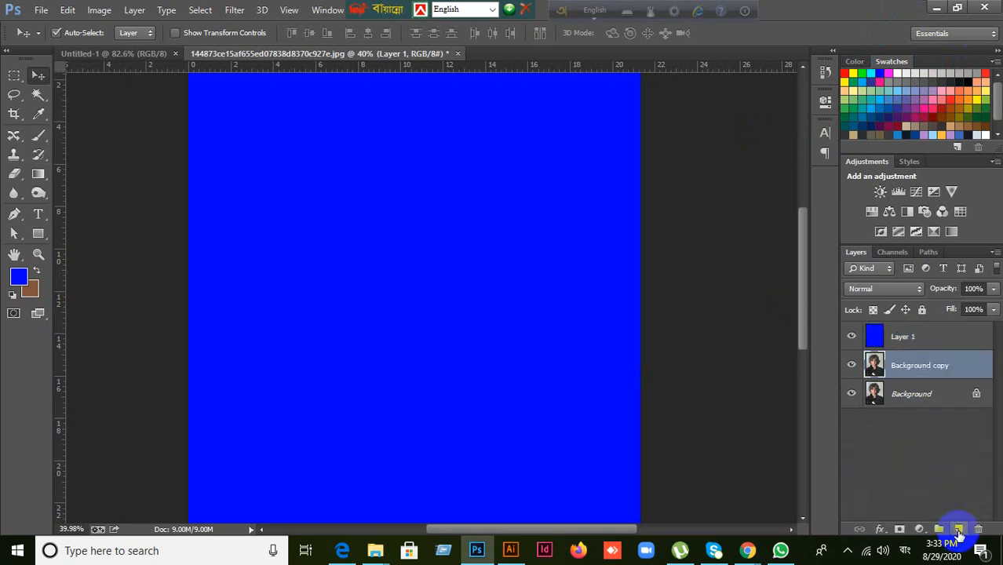
left_click(926, 348)
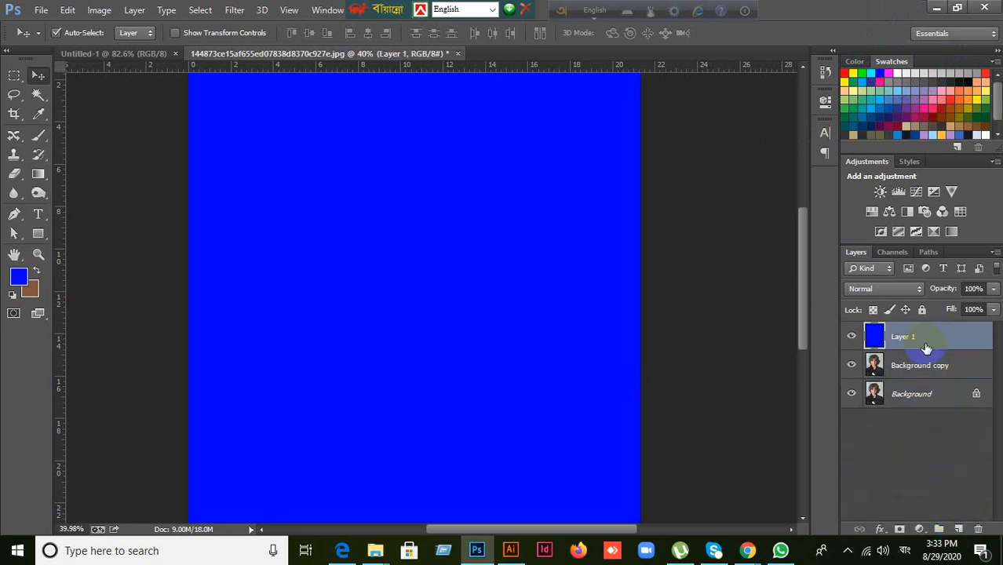
key("ctrl+bracketleft")
left_click(925, 349)
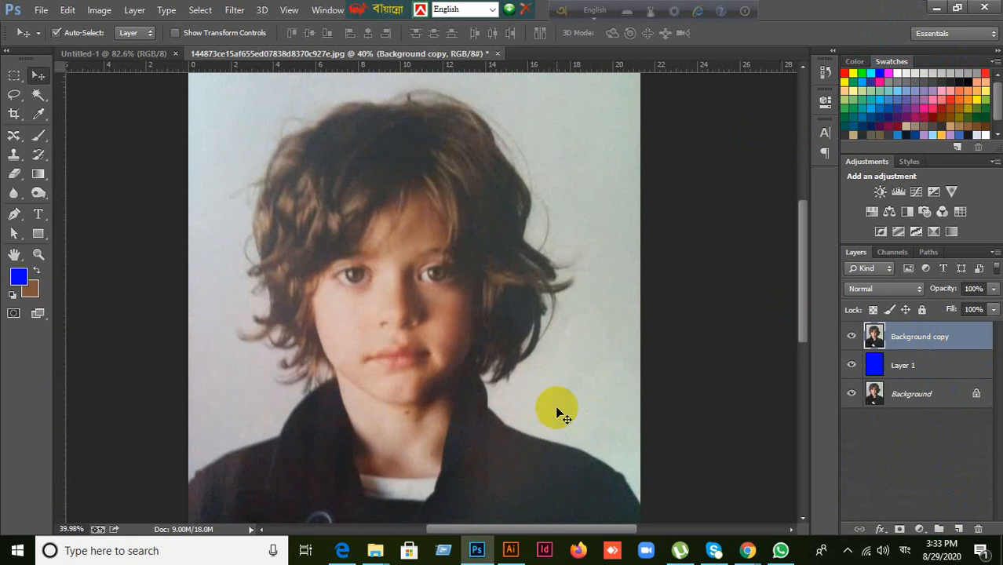
- Start a Pen path where the jacket meets the photo's left edge and trace the outer end of the left shoulder
scroll(340, 255, "up", 2)
scroll(340, 259, "down", 10)
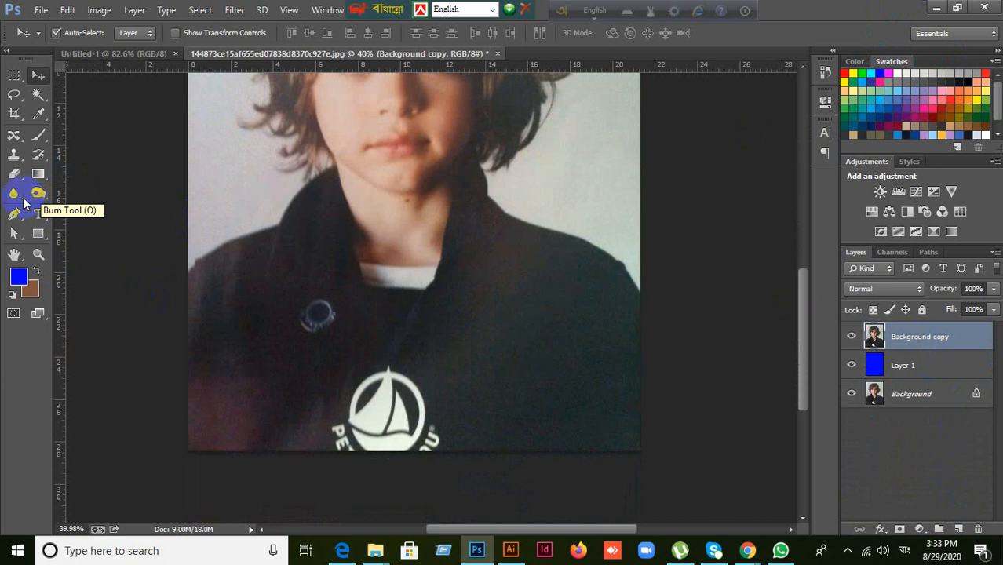
left_click(14, 213)
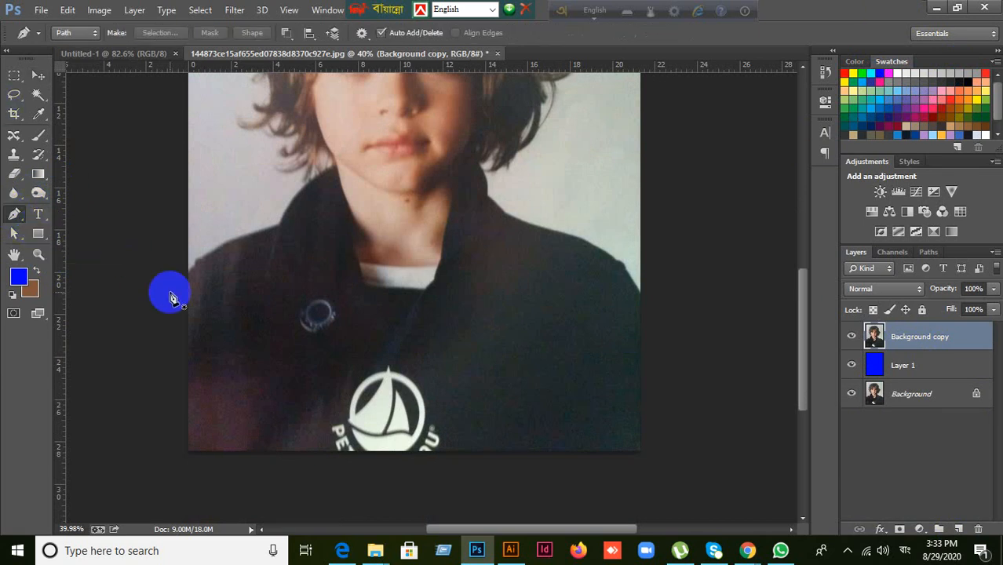
scroll(201, 290, "up", 3)
scroll(202, 291, "up", 2)
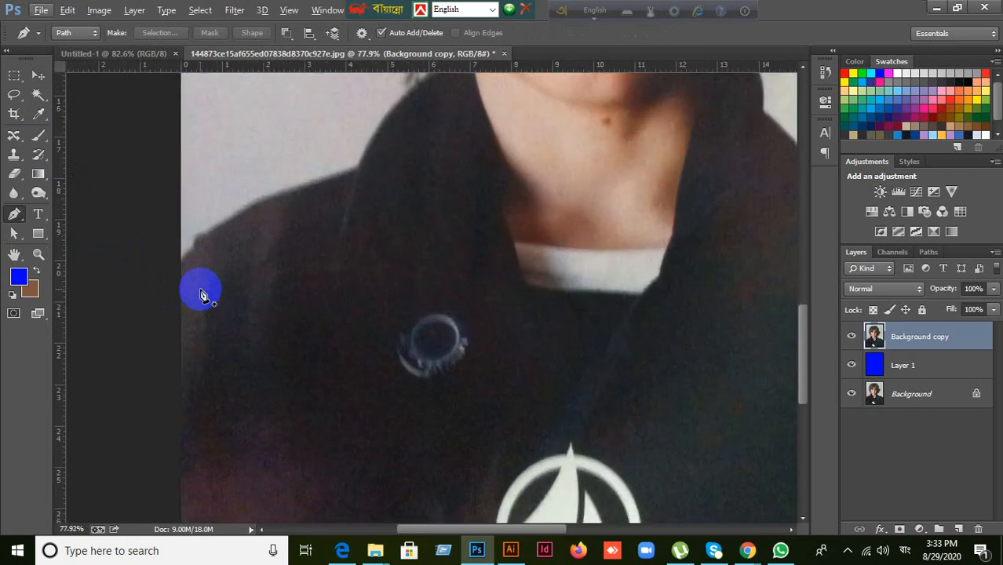
scroll(210, 271, "up", 1)
scroll(210, 271, "up", 1)
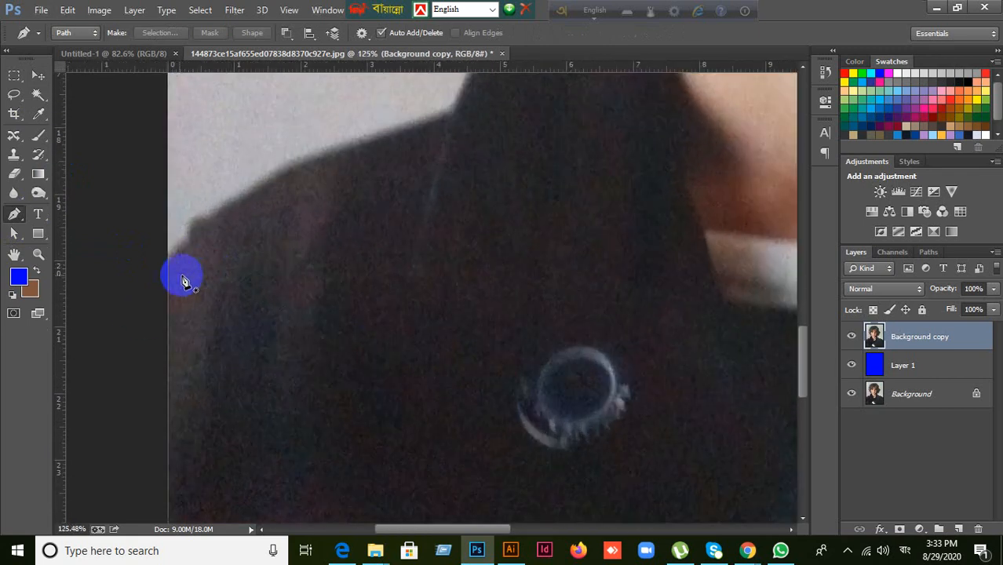
left_click(169, 261)
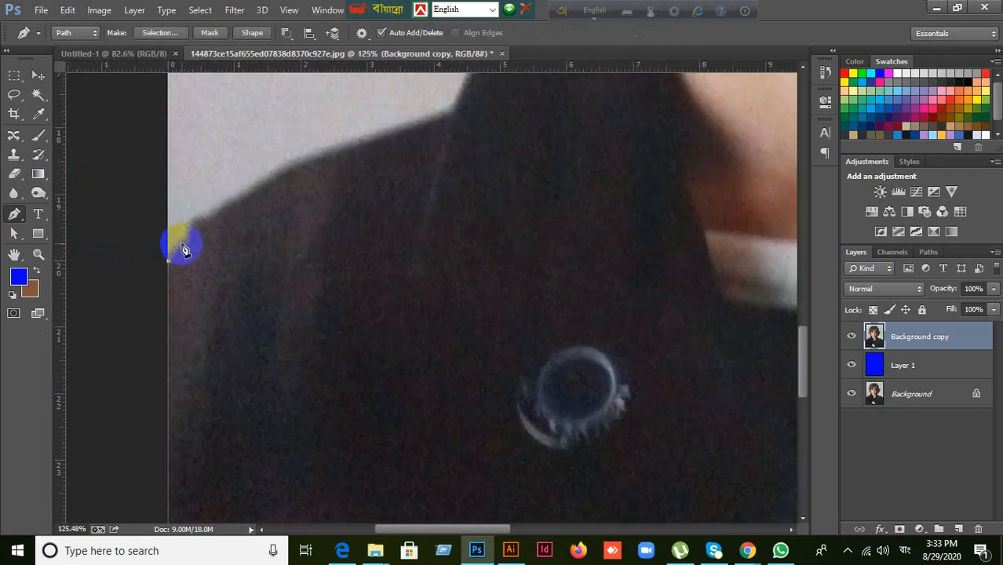
left_click(193, 219)
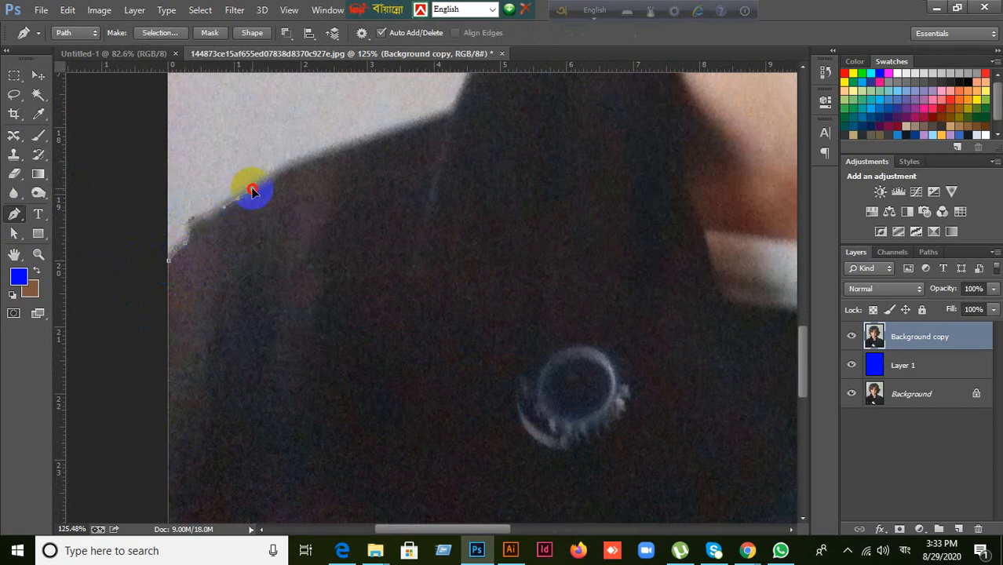
left_click(320, 163)
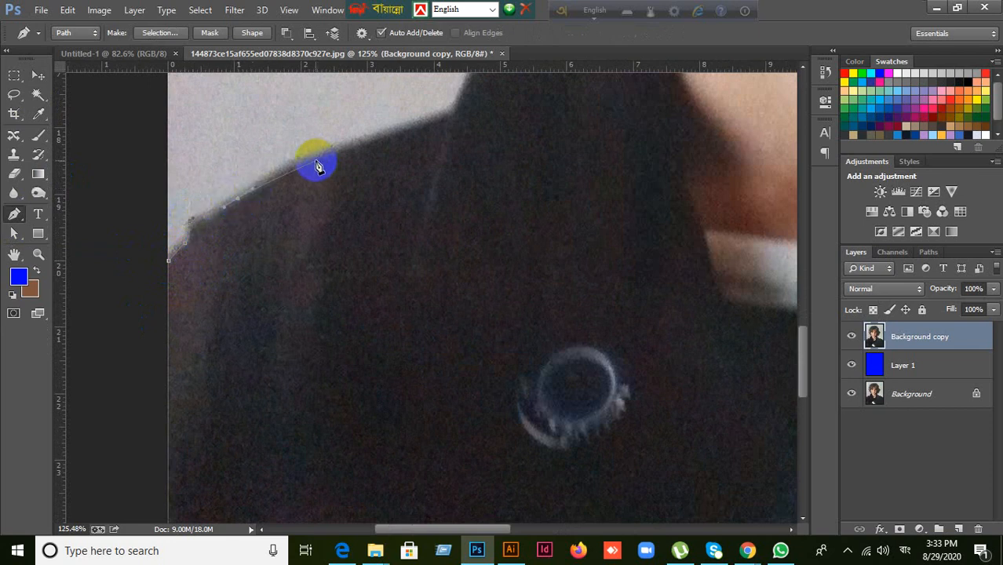
- Continue the Pen path along the upper edge of the left shoulder to the base of the collar
scroll(318, 167, "up", 5)
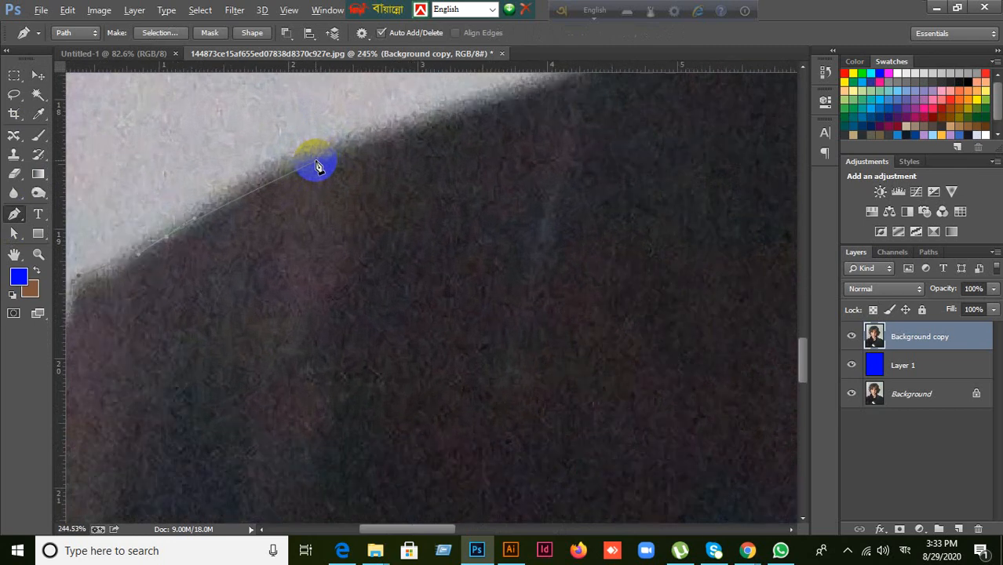
scroll(318, 166, "up", 3)
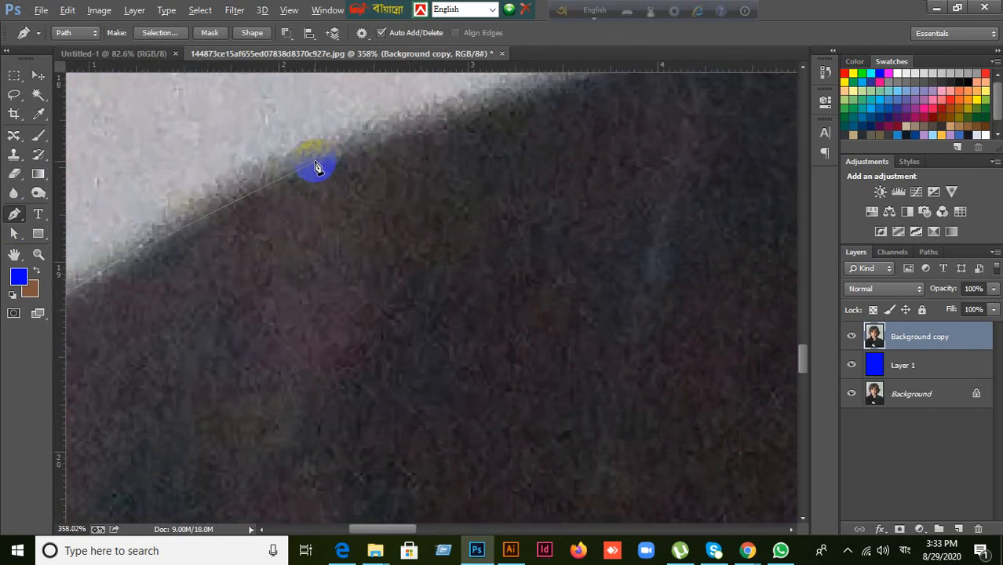
scroll(318, 166, "up", 1)
scroll(318, 166, "down", 2)
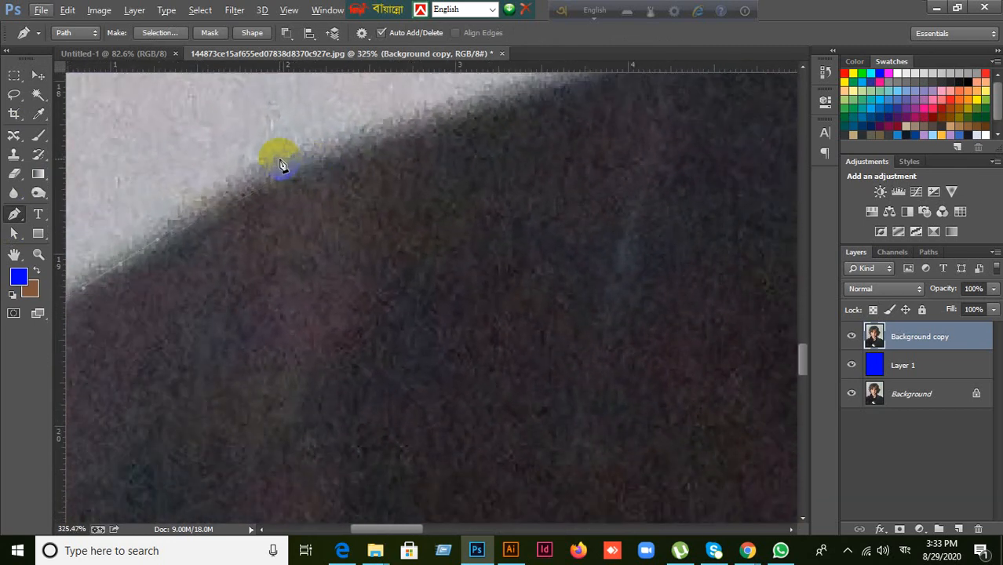
left_click_drag(284, 162, 381, 152)
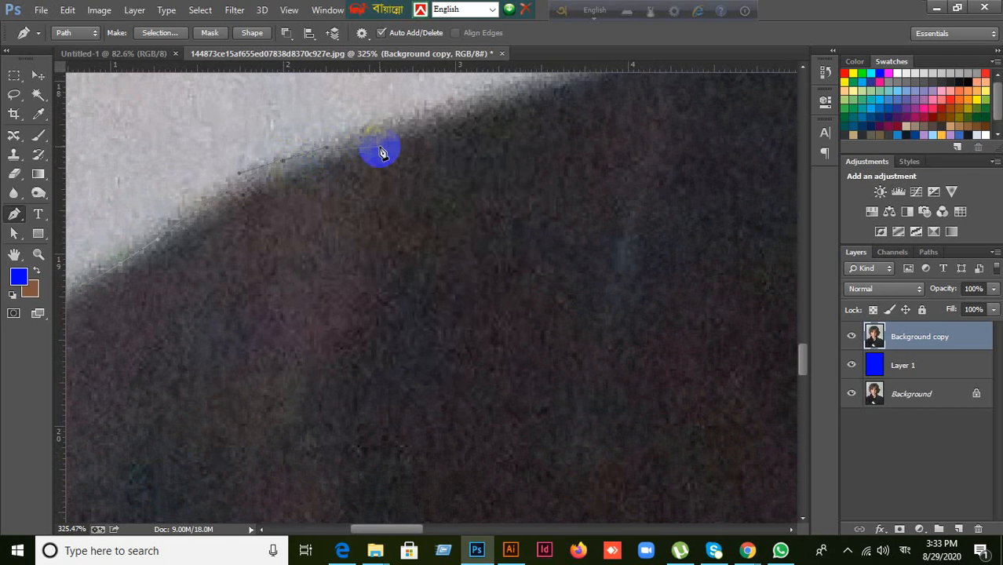
scroll(381, 153, "down", 4)
left_click_drag(446, 146, 414, 333)
left_click(459, 293)
left_click(468, 279)
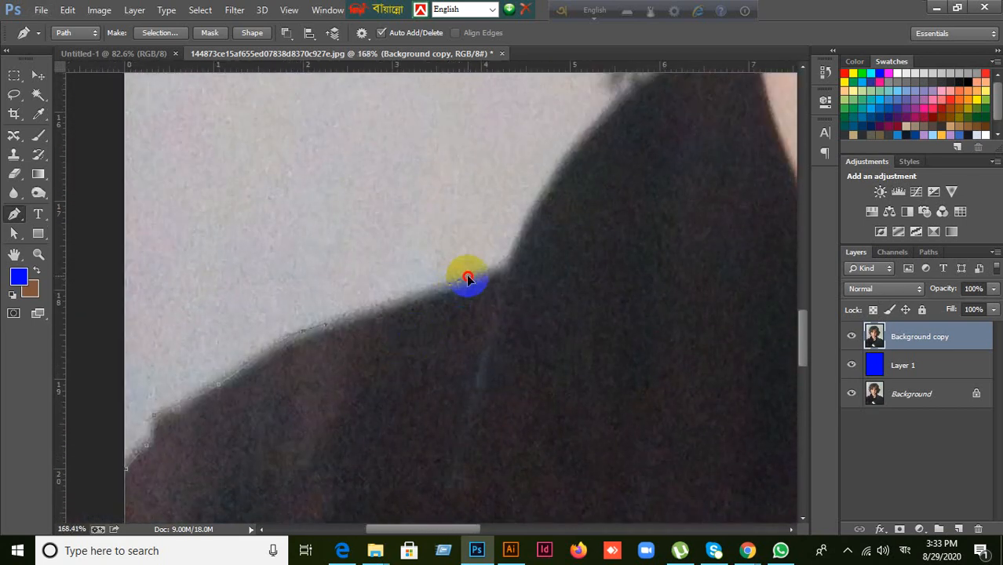
left_click(506, 274)
left_click(511, 268)
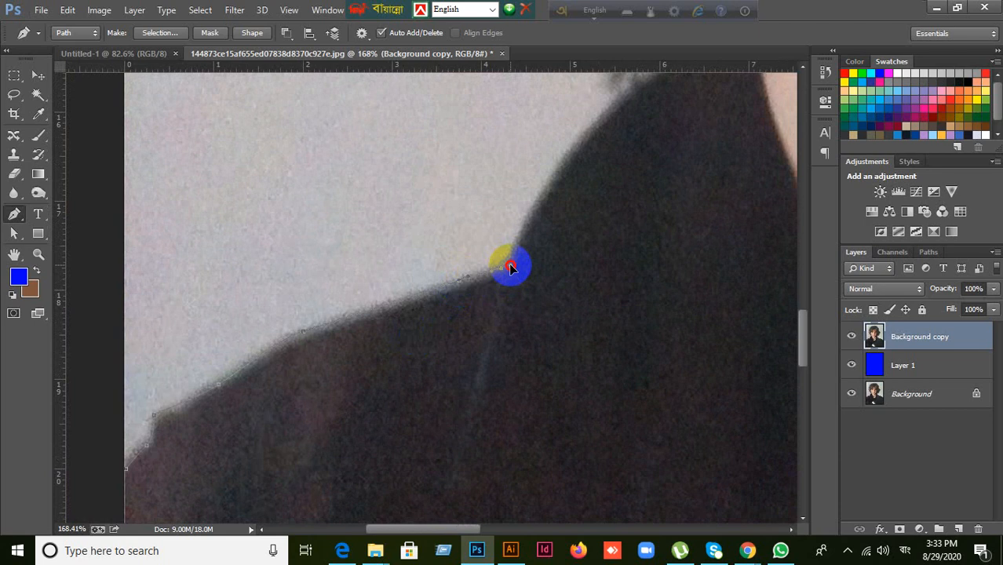
- Trace the left collar's outer edge upward with the Pen path to where the hair begins
left_click(535, 206)
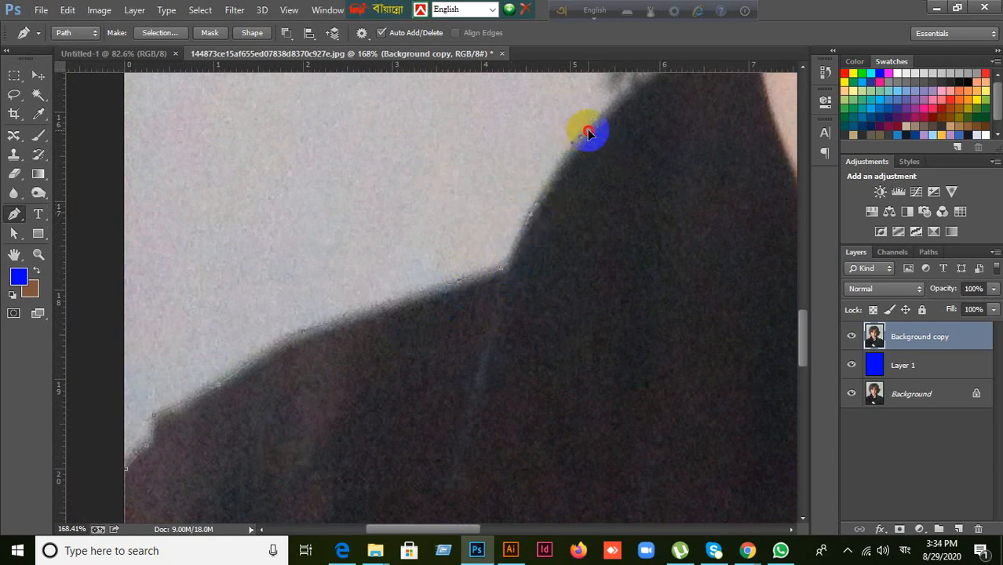
left_click_drag(649, 150, 562, 301)
left_click(511, 280)
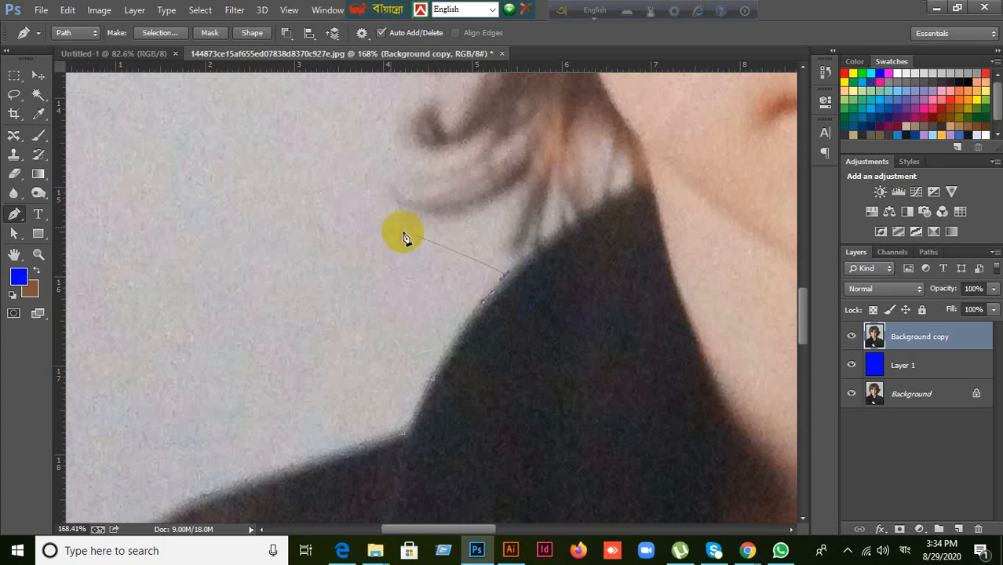
- Run the Pen path loosely outside the hair on the photo's left side, curving up to near the top edge
scroll(350, 225, "down", 3)
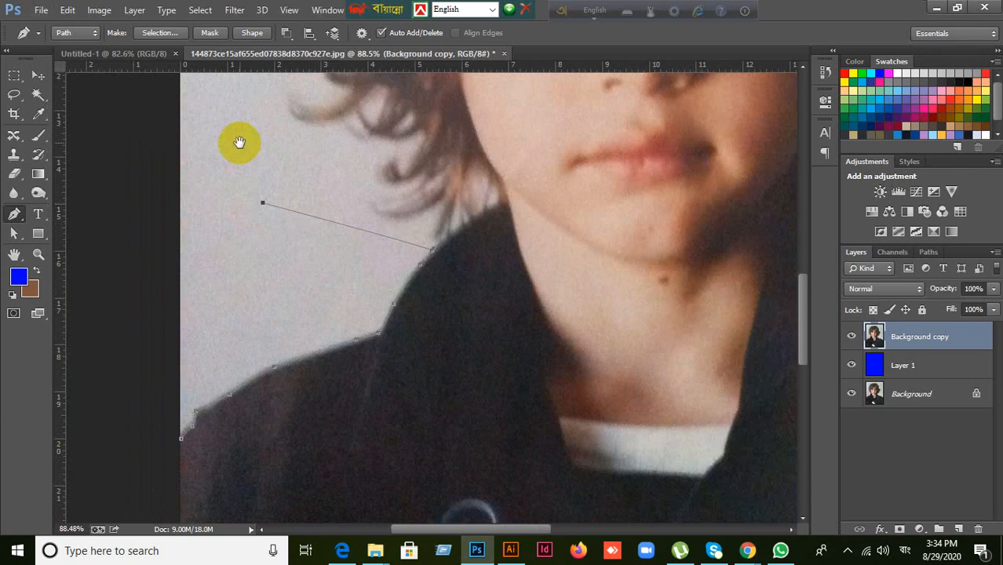
left_click_drag(240, 142, 253, 390)
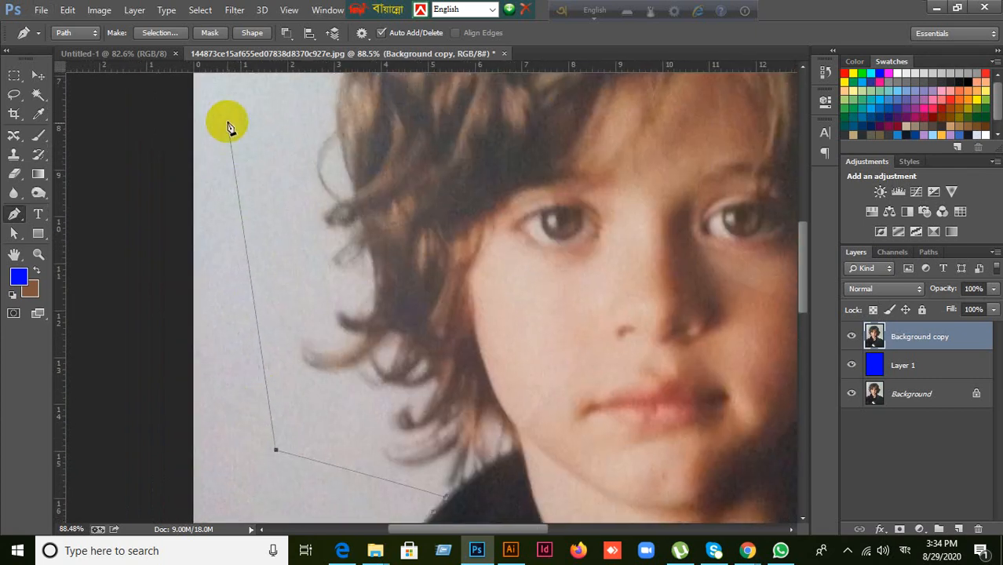
left_click_drag(229, 127, 231, 105)
left_click_drag(375, 134, 381, 361)
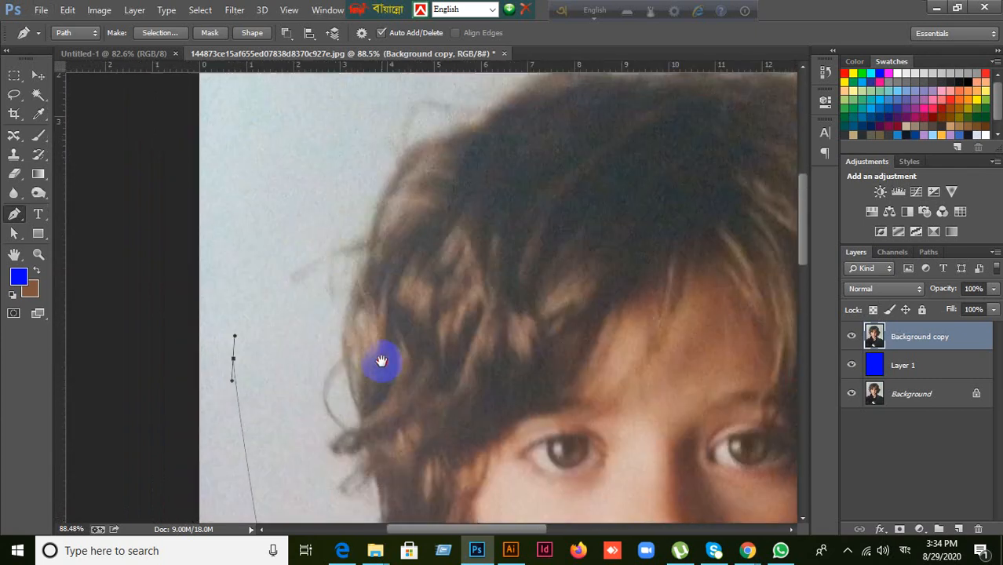
left_click_drag(280, 126, 301, 105)
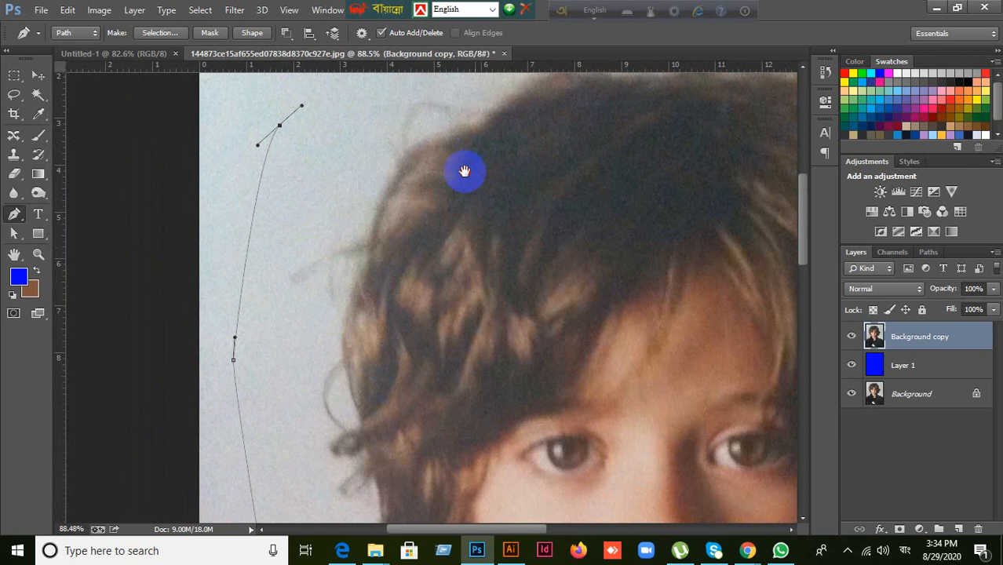
left_click_drag(465, 171, 394, 268)
left_click_drag(359, 107, 394, 97)
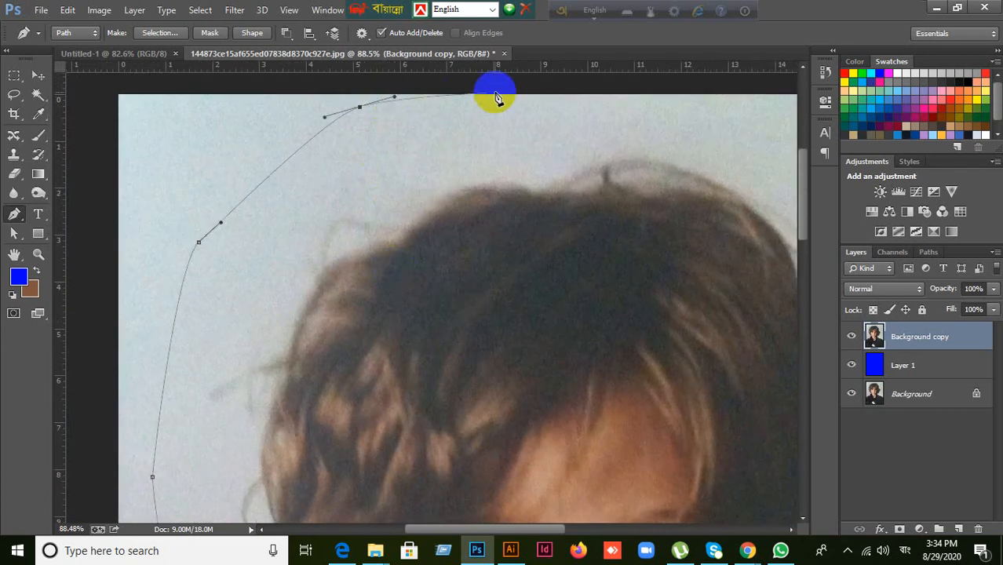
left_click_drag(519, 91, 551, 91)
left_click_drag(627, 174, 339, 268)
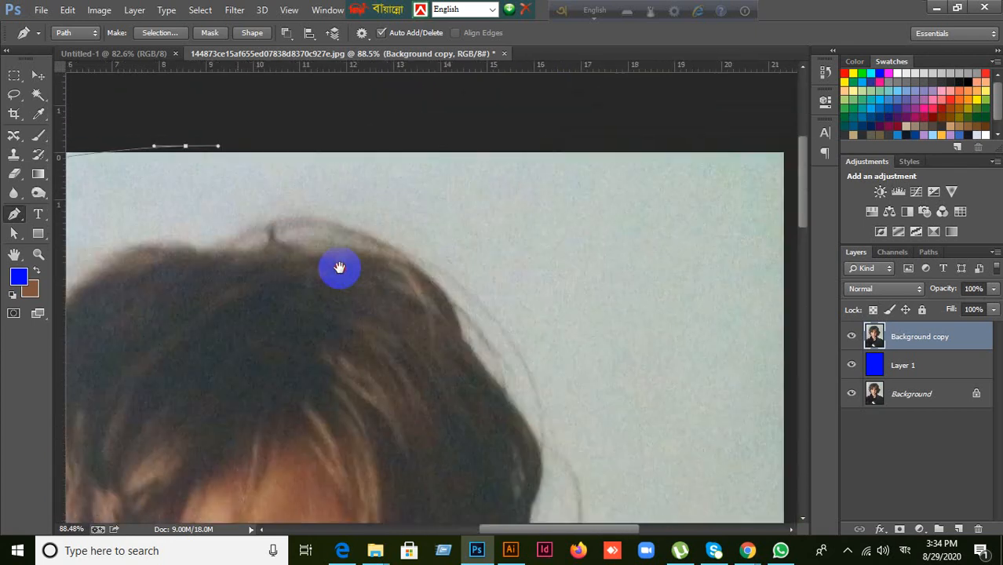
left_click_drag(492, 154, 530, 192)
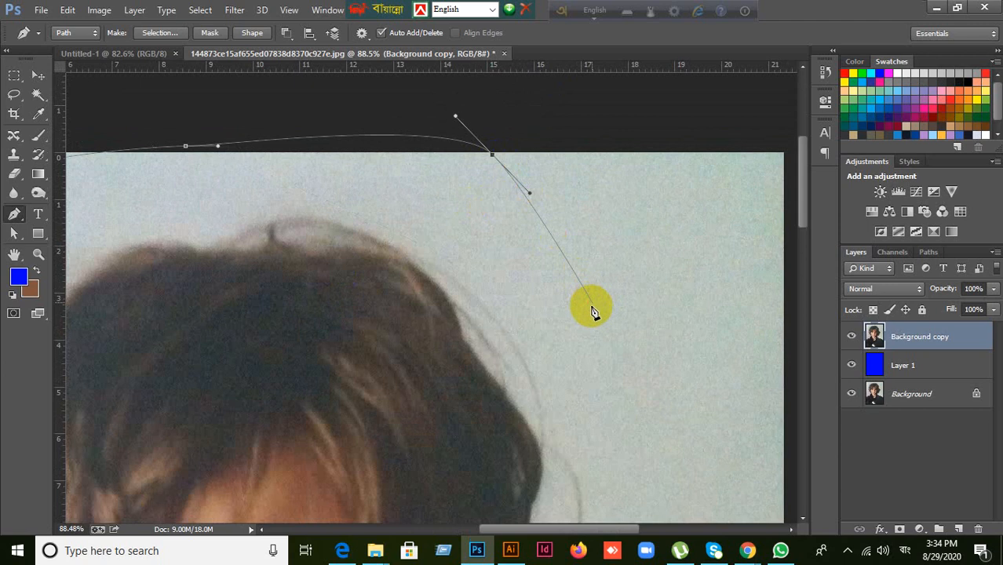
left_click(591, 303)
left_click(593, 399)
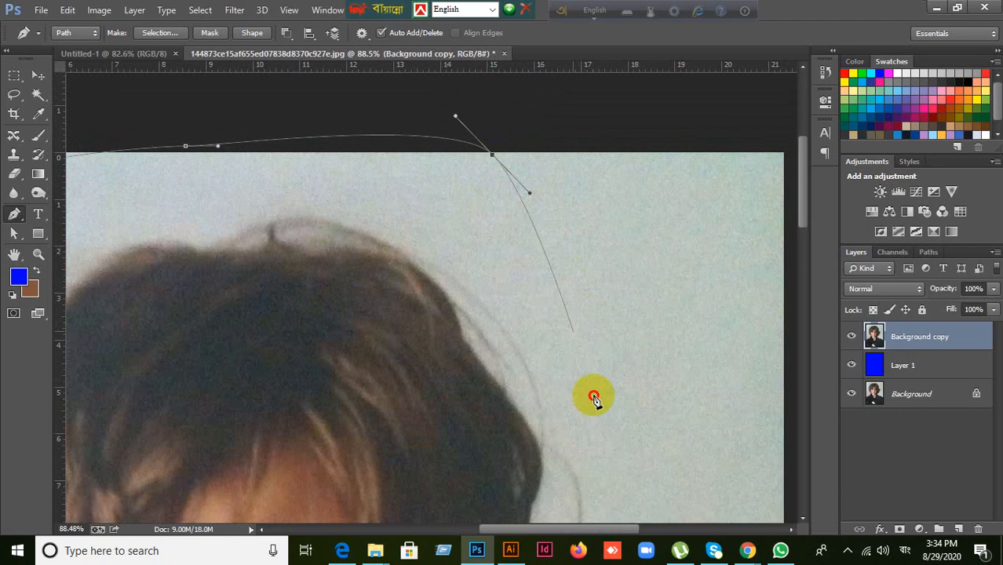
left_click_drag(604, 414, 680, 364)
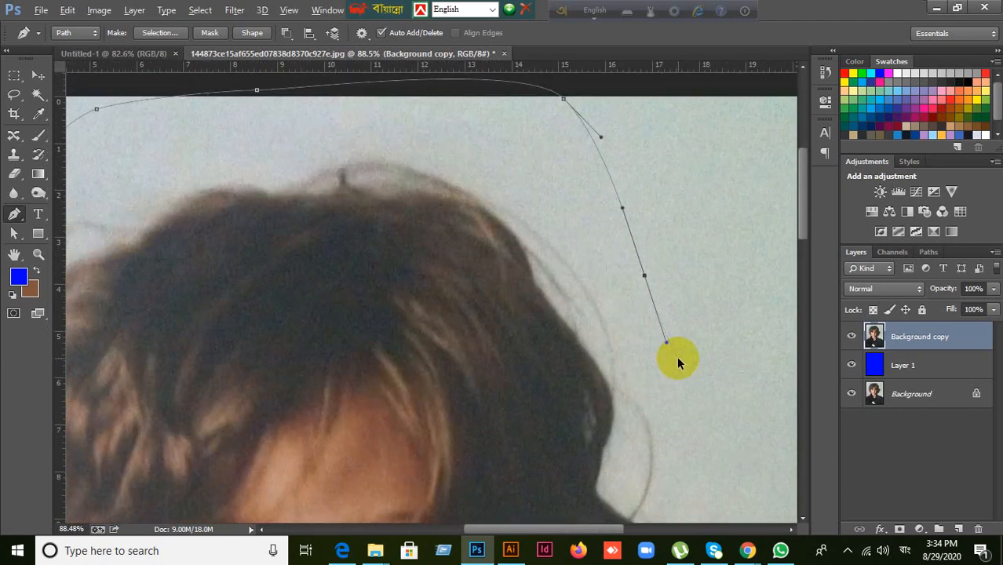
key("ctrl+alt+z")
key("ctrl+alt+z")
key("ctrl+alt+z")
key("ctrl+alt+z")
key("ctrl+alt+z")
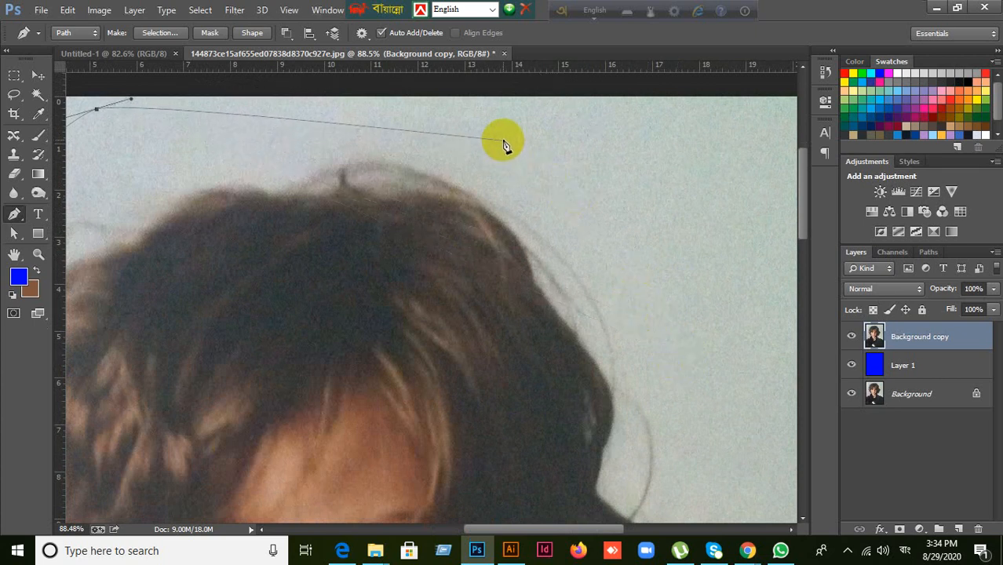
- Curve the Pen path above the head and down the right side, staying outside the loose strands of hair
left_click_drag(502, 128, 530, 166)
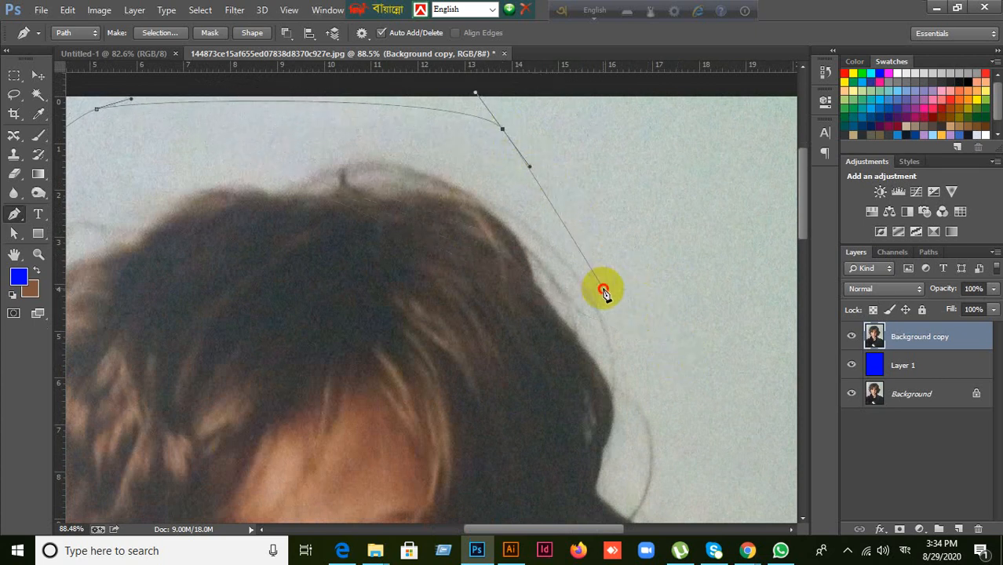
left_click_drag(603, 292, 618, 309)
left_click_drag(663, 361, 597, 192)
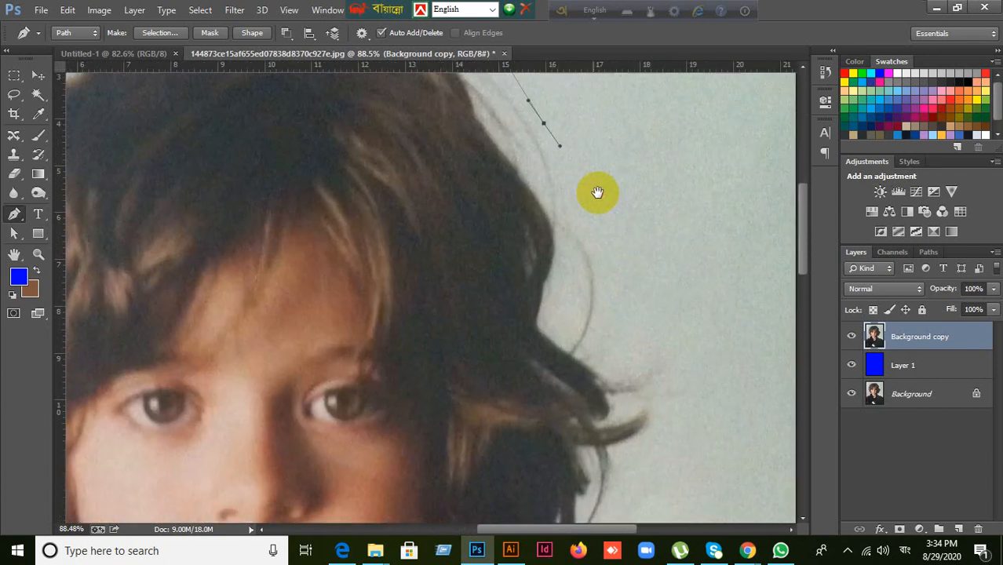
left_click_drag(616, 271, 640, 307)
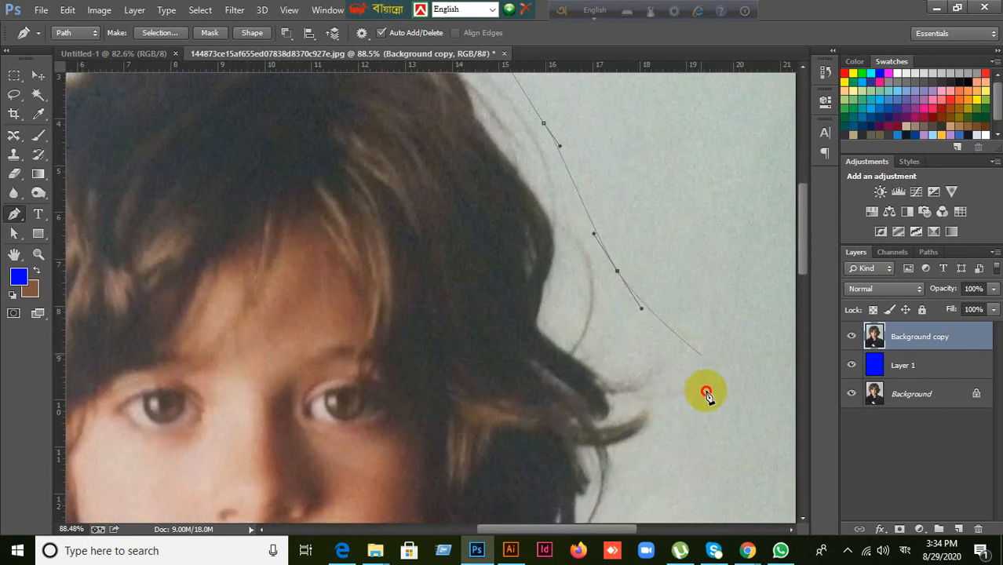
left_click_drag(700, 359, 701, 191)
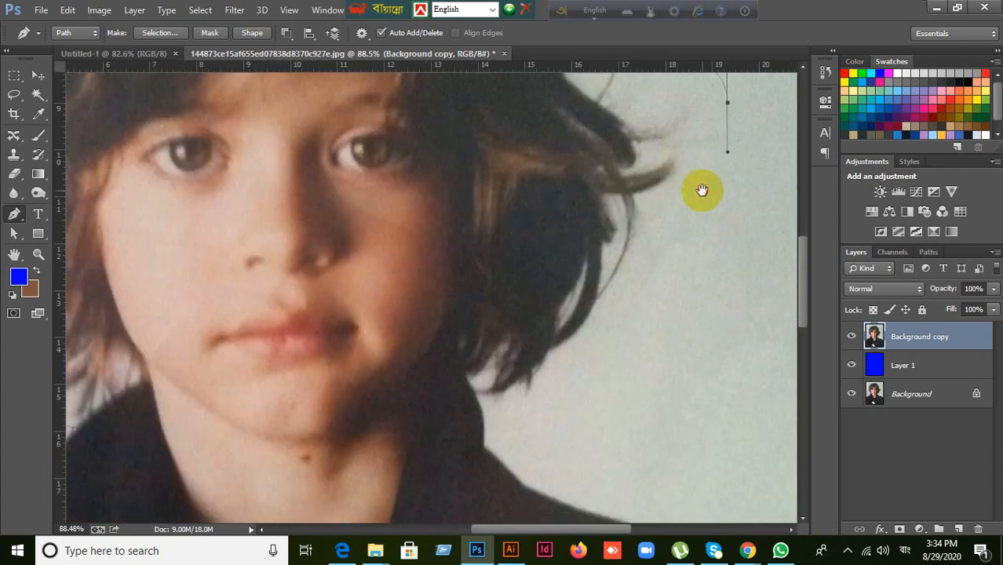
- Bring the Pen path around the lower right hair and back in to the right collar's edge
left_click_drag(675, 251, 651, 277)
left_click(614, 318)
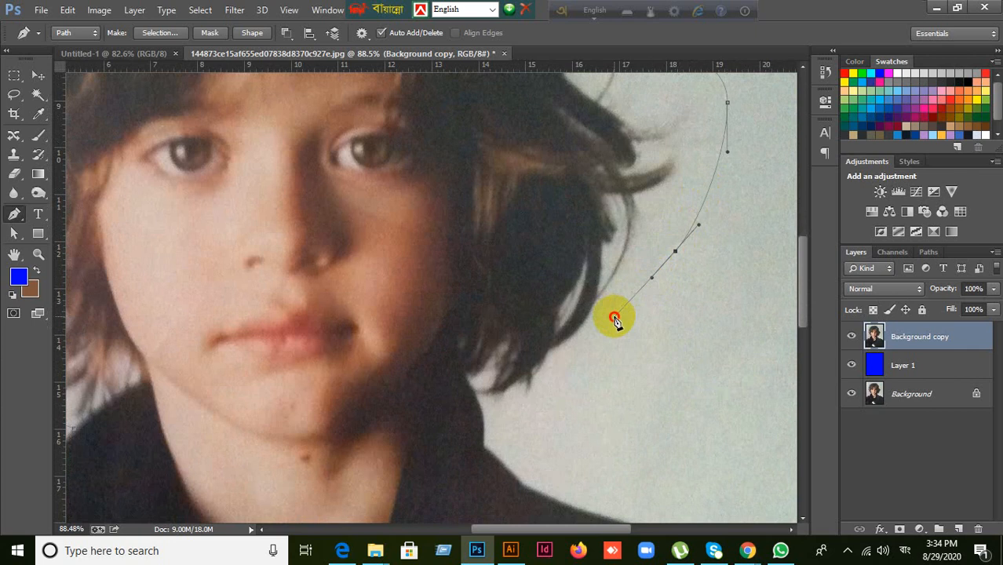
left_click_drag(615, 318, 589, 347)
left_click_drag(561, 397, 482, 414)
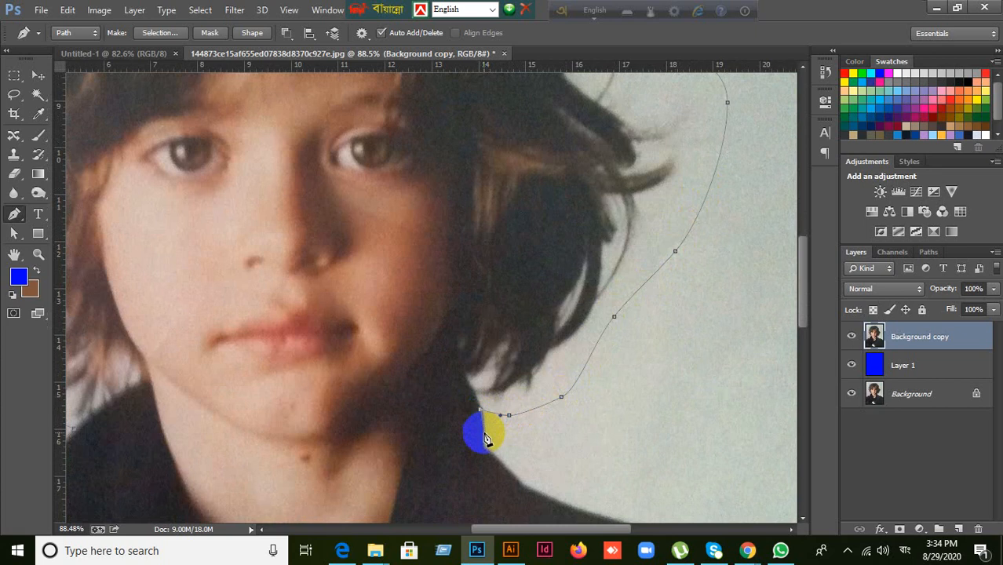
- Trace the right collar's outer edge downward with the Pen path to where the shoulder begins
scroll(487, 434, "up", 4)
left_click(482, 438)
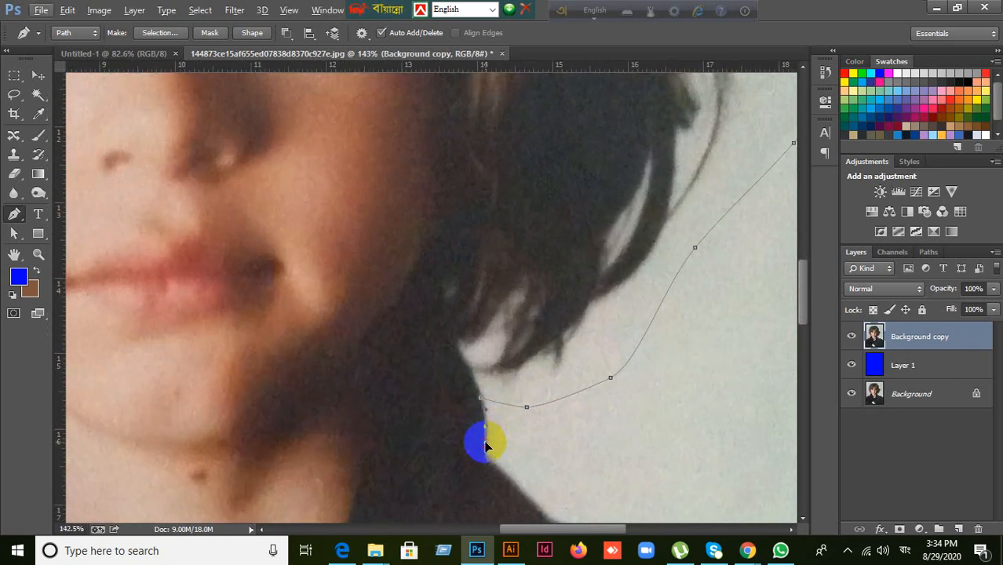
mouse_move(486, 446)
left_mouse_down()
mouse_move(485, 470)
mouse_move(483, 461)
left_mouse_up()
left_click_drag(493, 403, 429, 316)
left_click(419, 298)
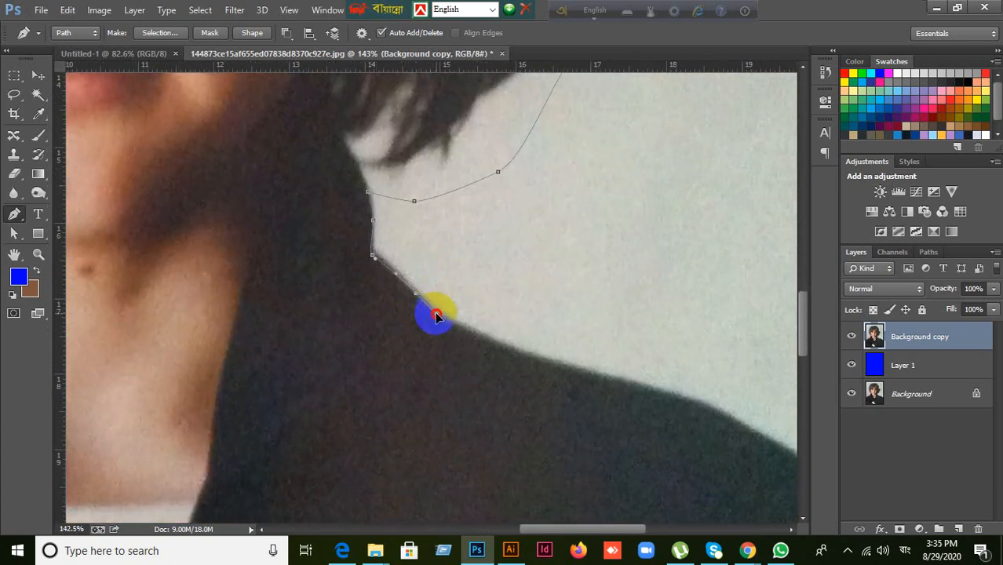
left_click(436, 315)
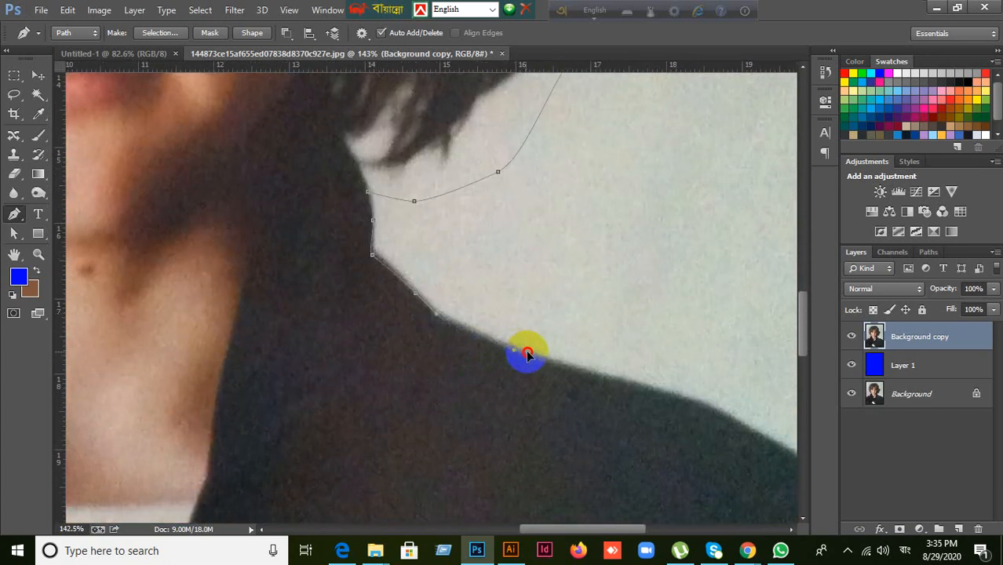
- Continue the Pen path closely along the right shoulder and around its outer bump to the photo's right edge
left_click_drag(530, 358, 530, 355)
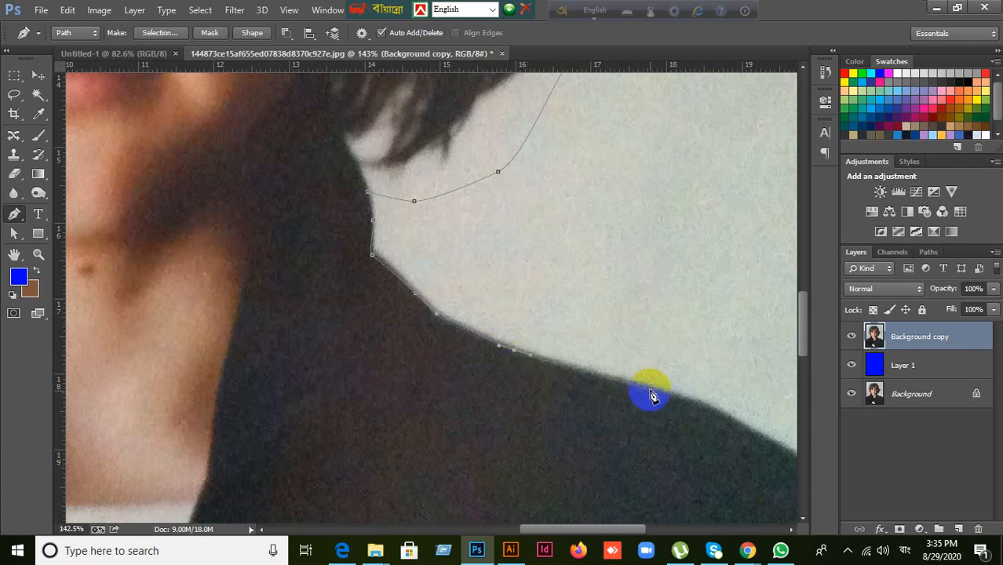
left_click_drag(663, 393, 672, 395)
left_click_drag(583, 325, 316, 167)
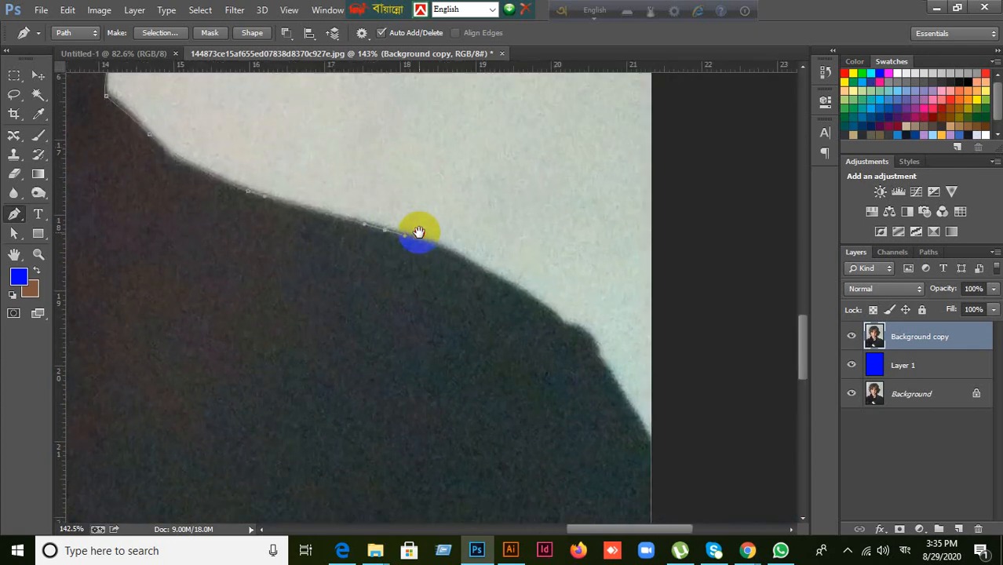
left_click_drag(499, 277, 501, 281)
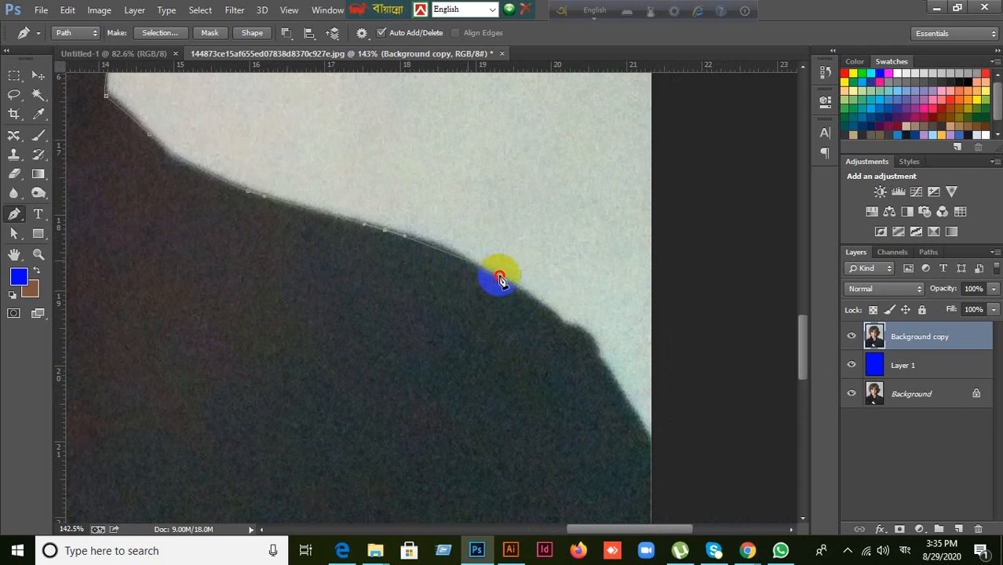
left_click(518, 290)
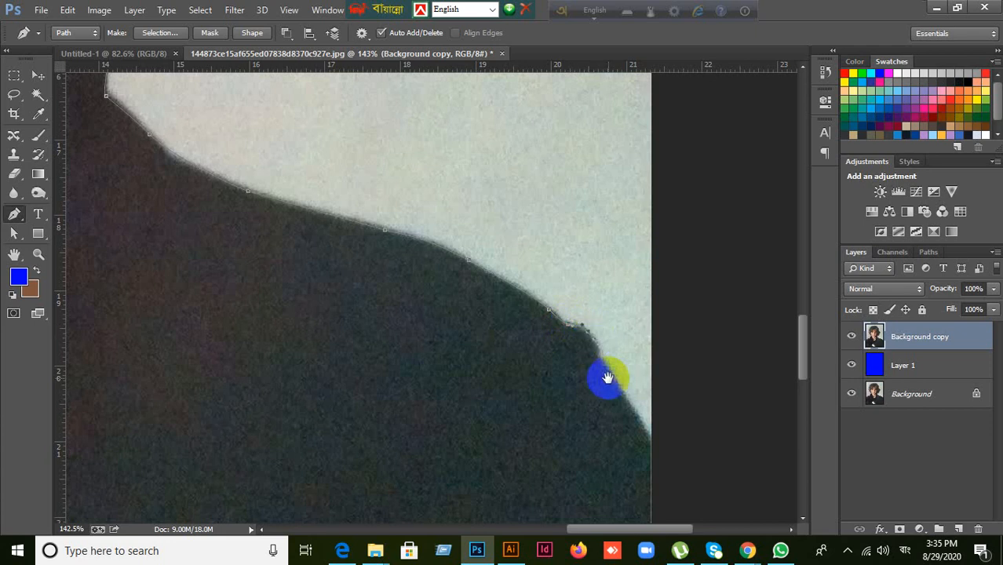
left_click_drag(608, 378, 586, 237)
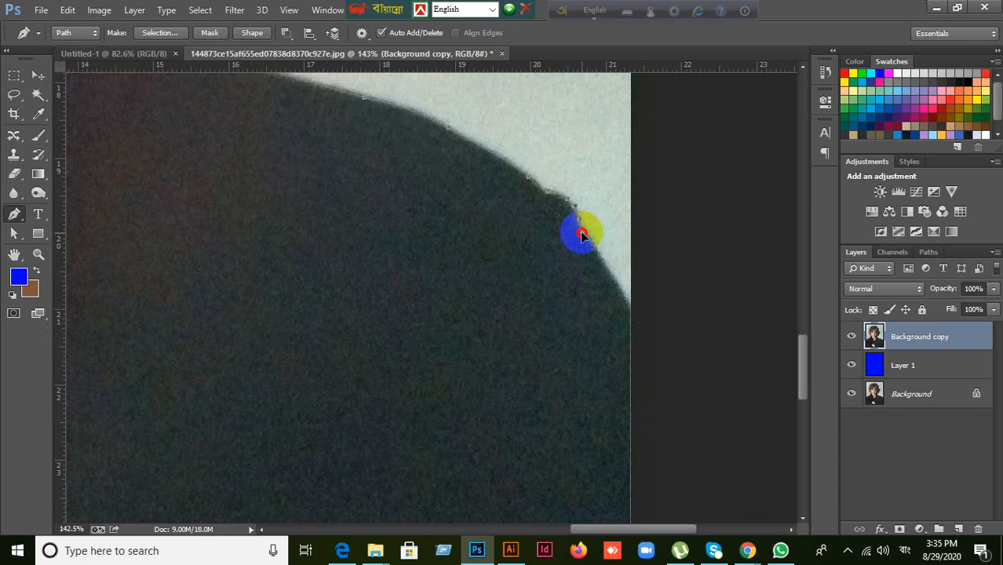
left_click(581, 232)
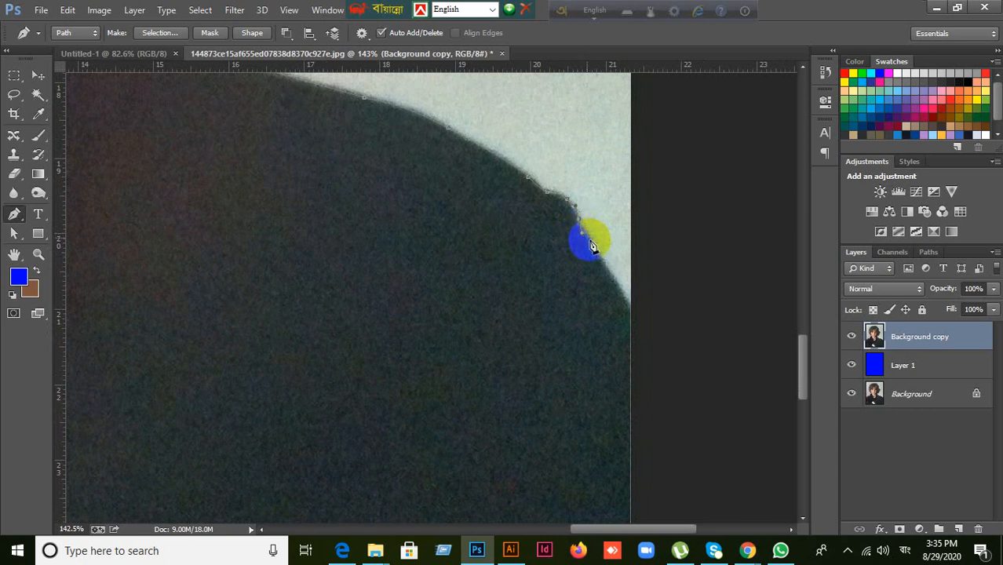
left_click(633, 312)
- Close the Pen path through the photo's two bottom corners back to the starting anchor and convert it to a selection
scroll(642, 402, "down", 5)
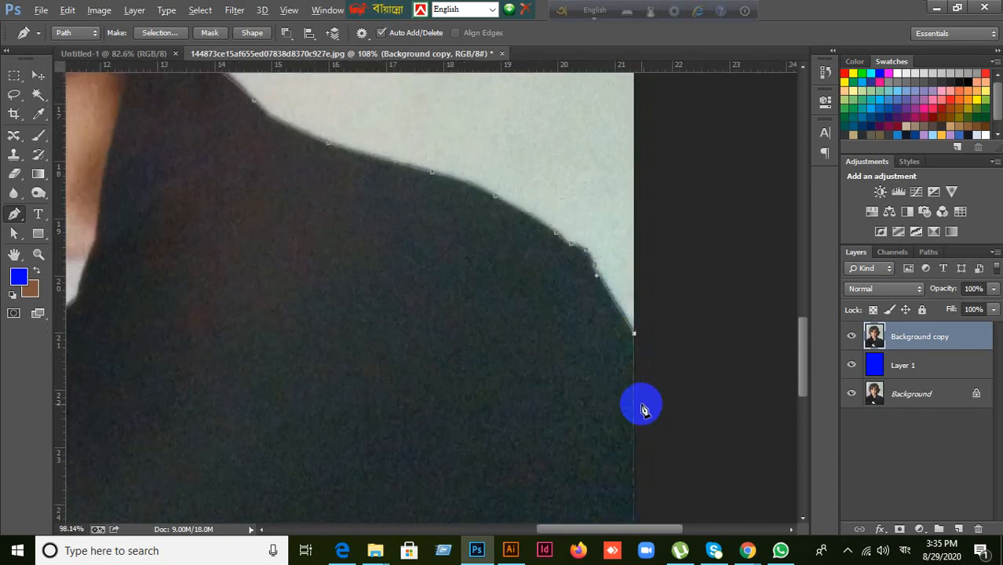
left_click_drag(624, 431, 663, 184)
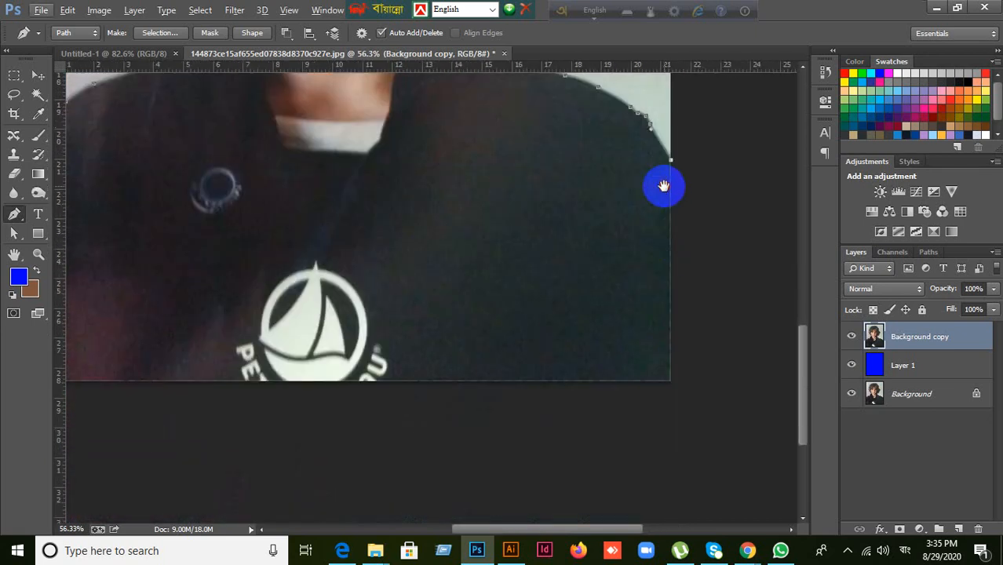
left_click(669, 382)
scroll(318, 450, "down", 2)
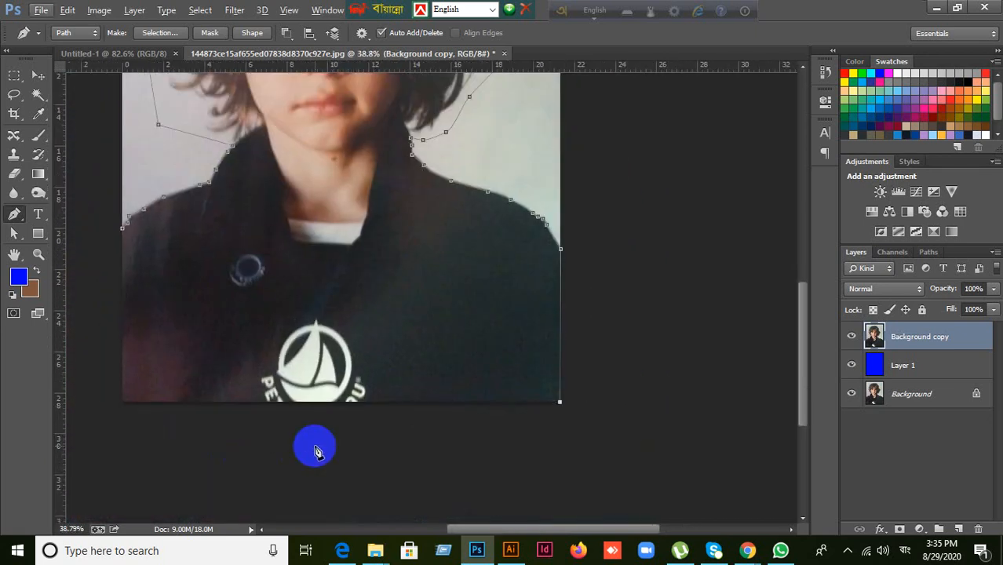
left_click(120, 403)
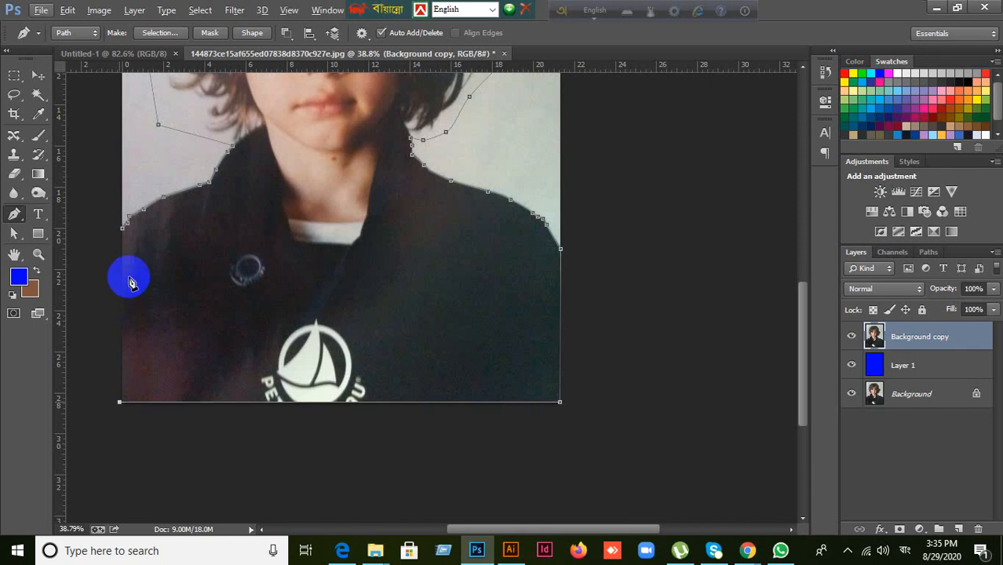
left_click(123, 229)
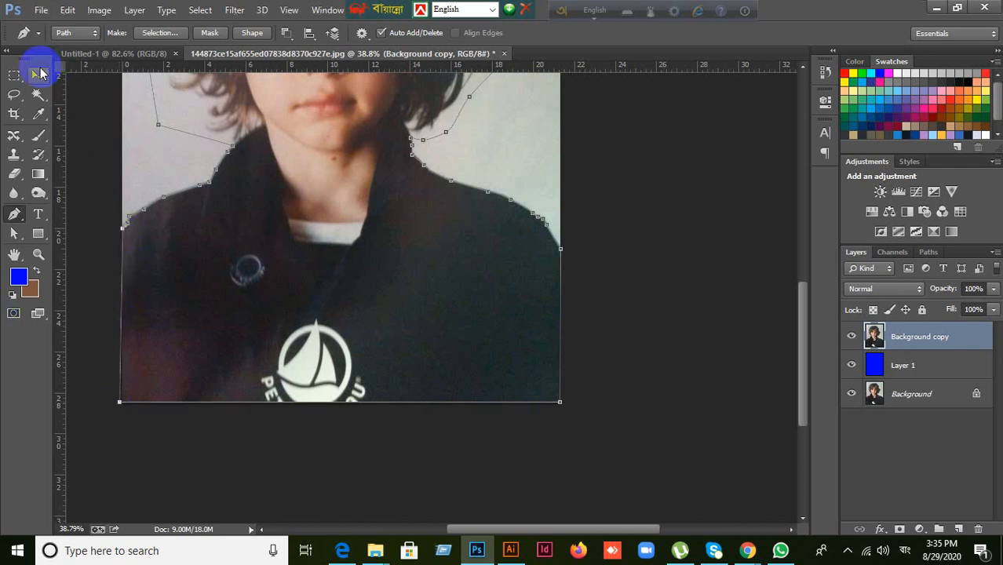
left_click(38, 76)
key("ctrl+Return")
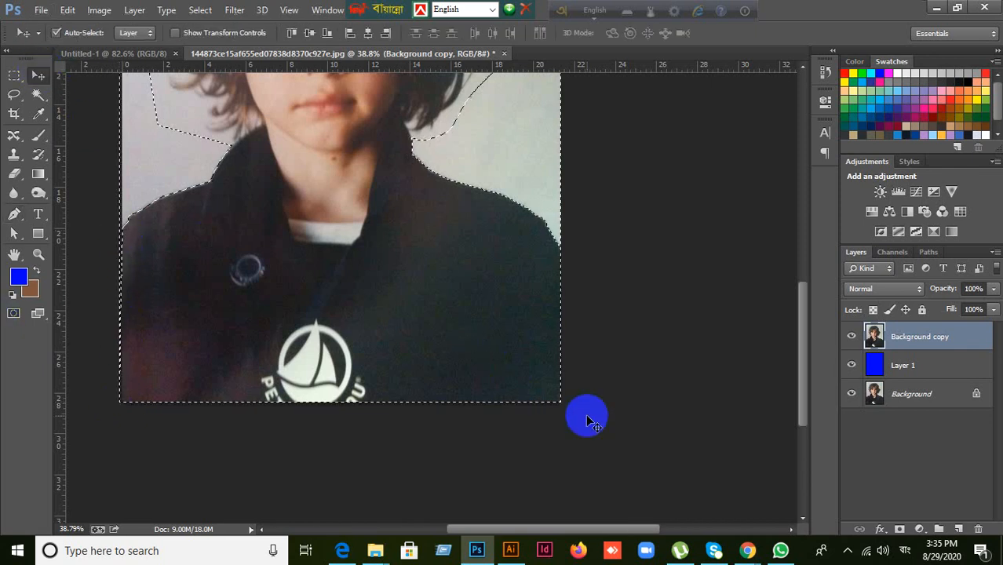
- Try to copy the selected area to a new layer with Background copy hidden
key("ctrl+j")
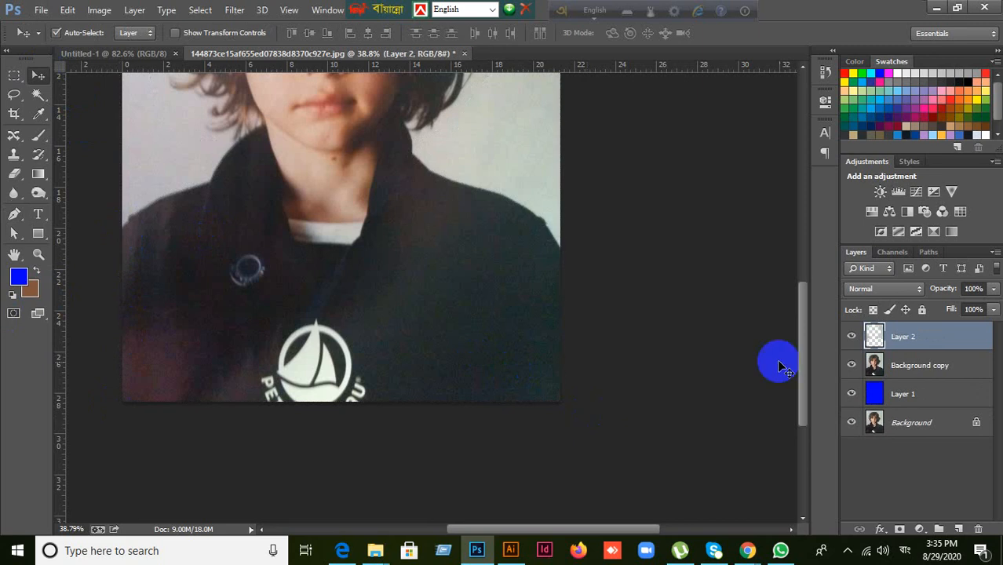
left_click(851, 369)
scroll(548, 369, "up", 5)
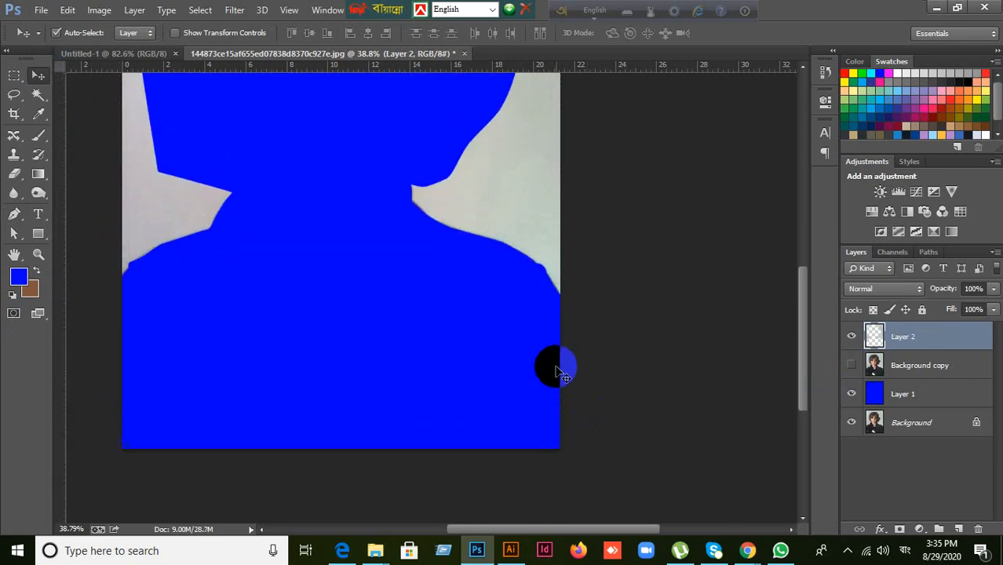
key("ctrl+z")
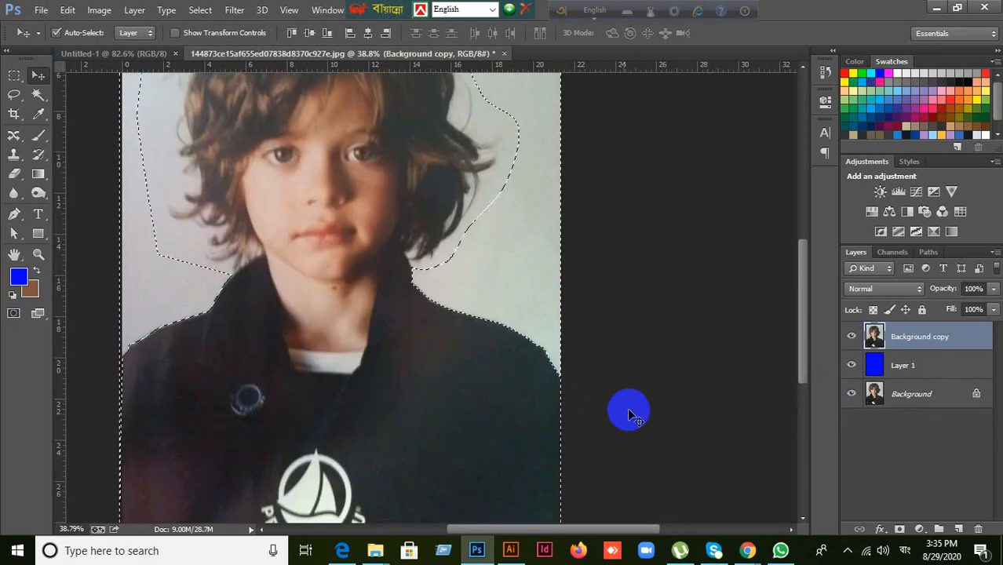
- Invert the selection, copy the child to a new layer, and hide Background copy
scroll(620, 404, "up", 3)
left_click(200, 9)
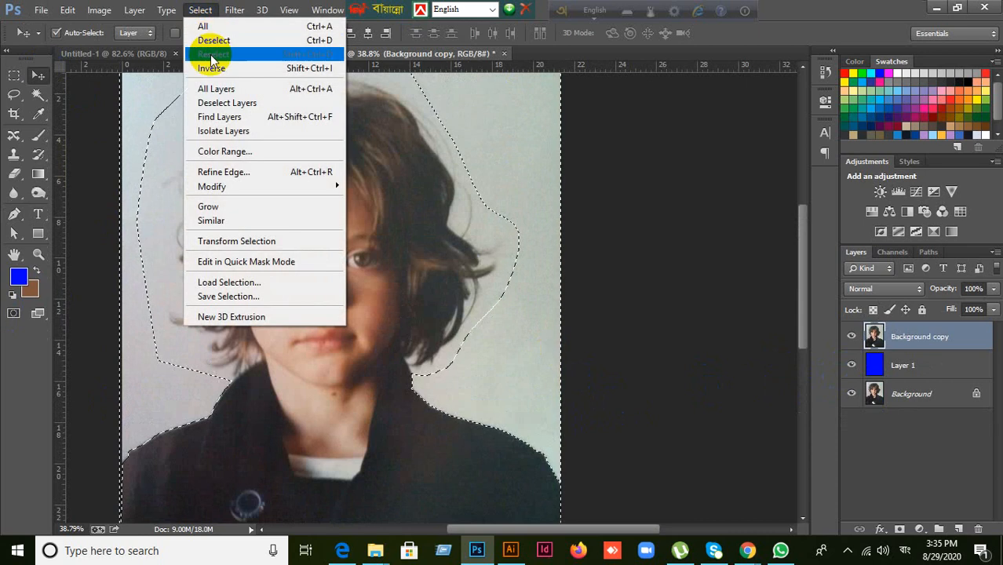
left_click(206, 68)
scroll(422, 261, "up", 2)
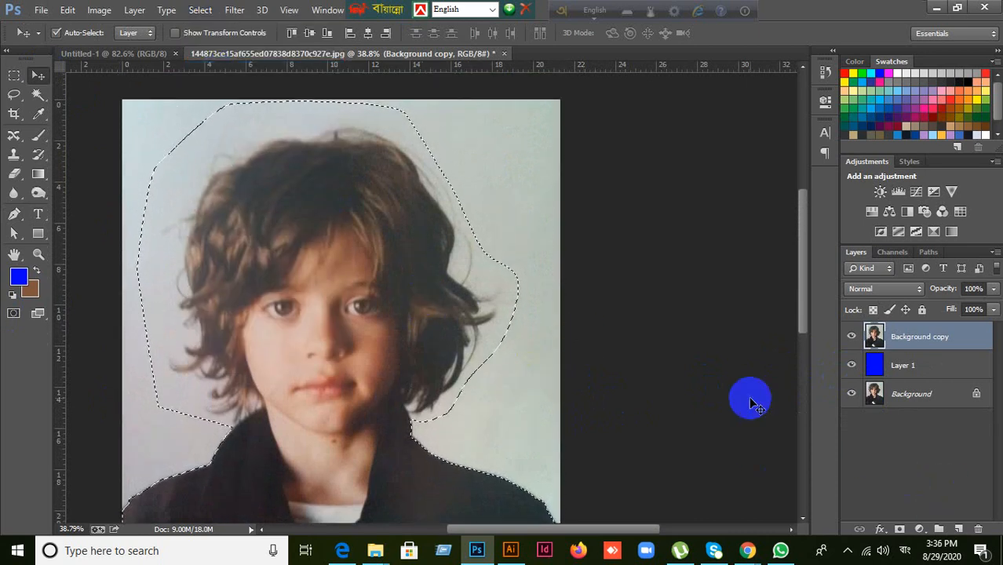
key("ctrl+j")
left_click(851, 365)
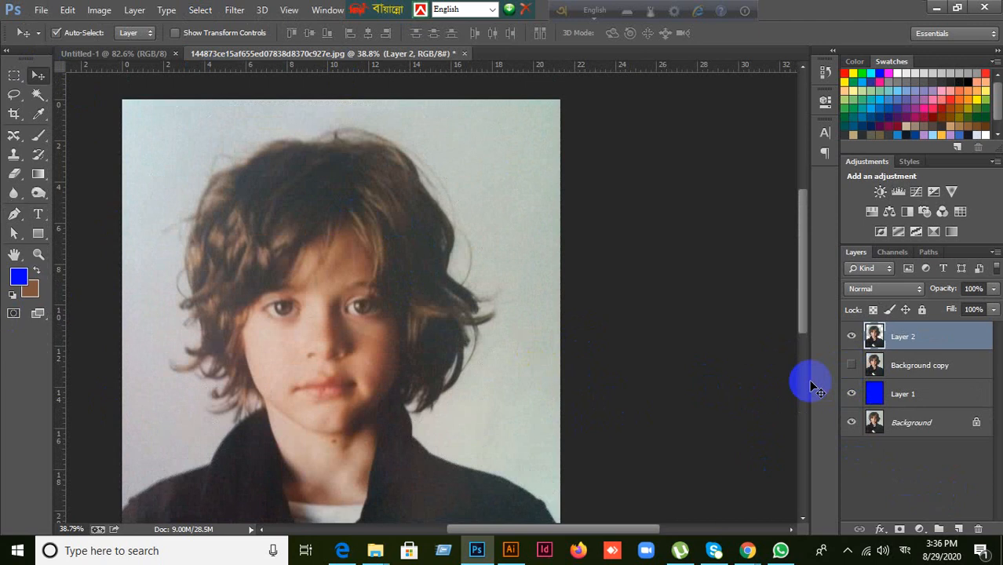
- Examine the cutout's shoulder and collar edges and the loose hair outline against the blue layer
scroll(579, 410, "down", 3)
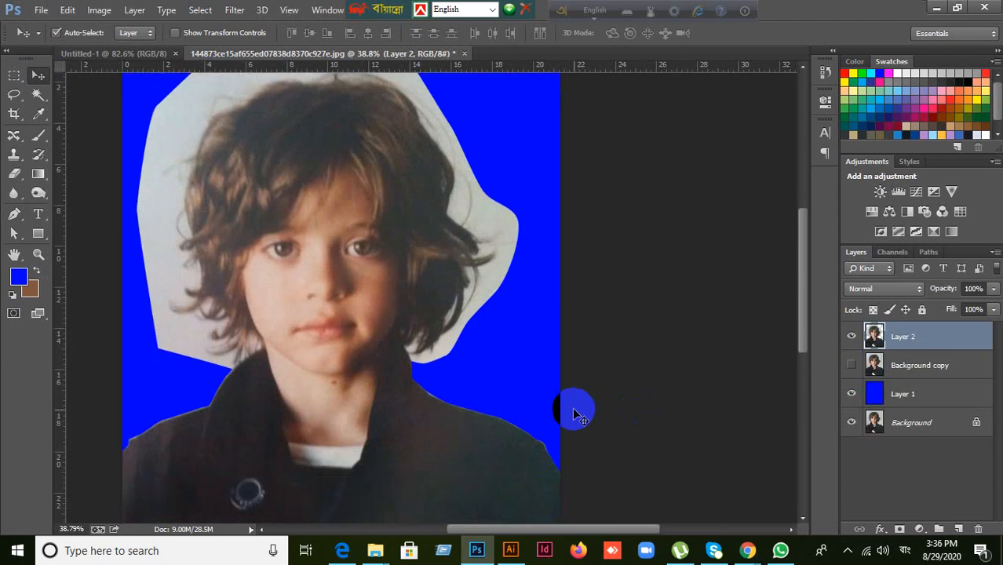
scroll(578, 410, "down", 2)
scroll(134, 427, "down", 3)
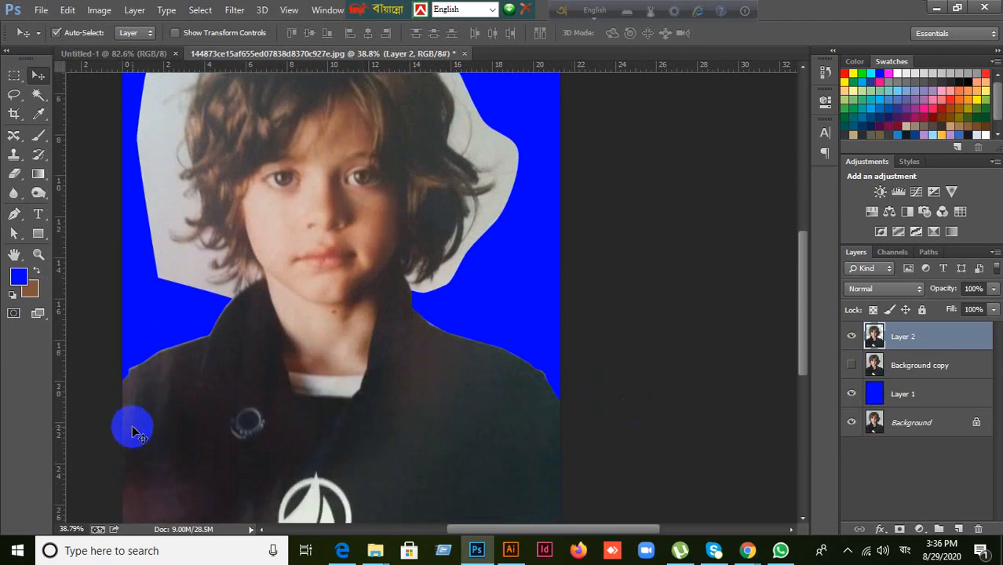
scroll(123, 408, "up", 5)
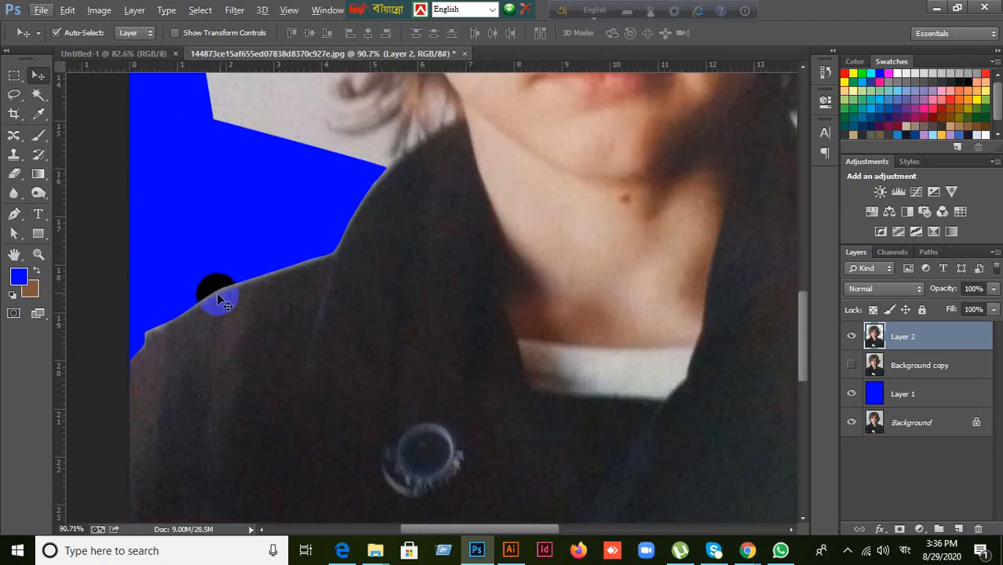
scroll(418, 193, "up", 3)
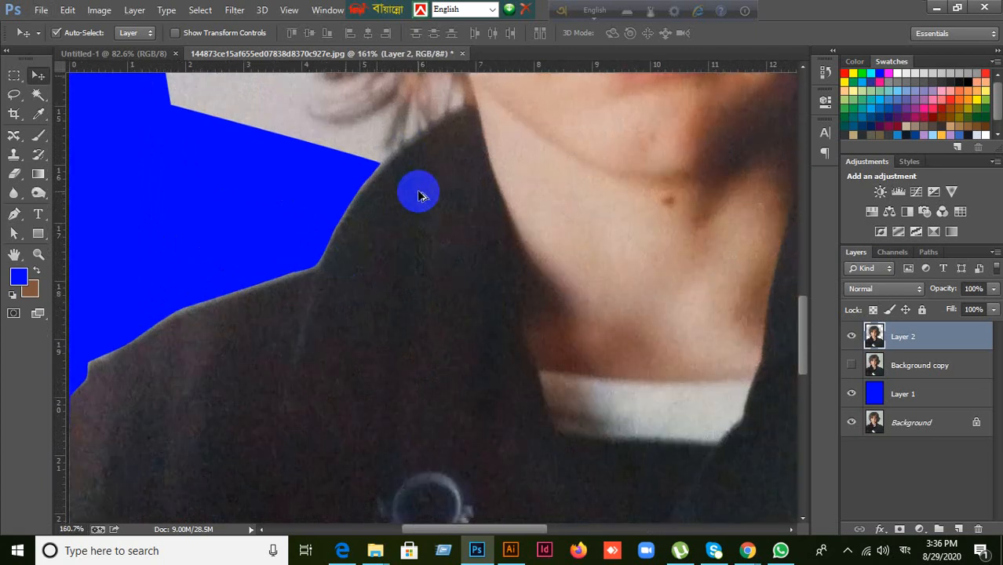
scroll(418, 196, "up", 2)
scroll(418, 196, "down", 4)
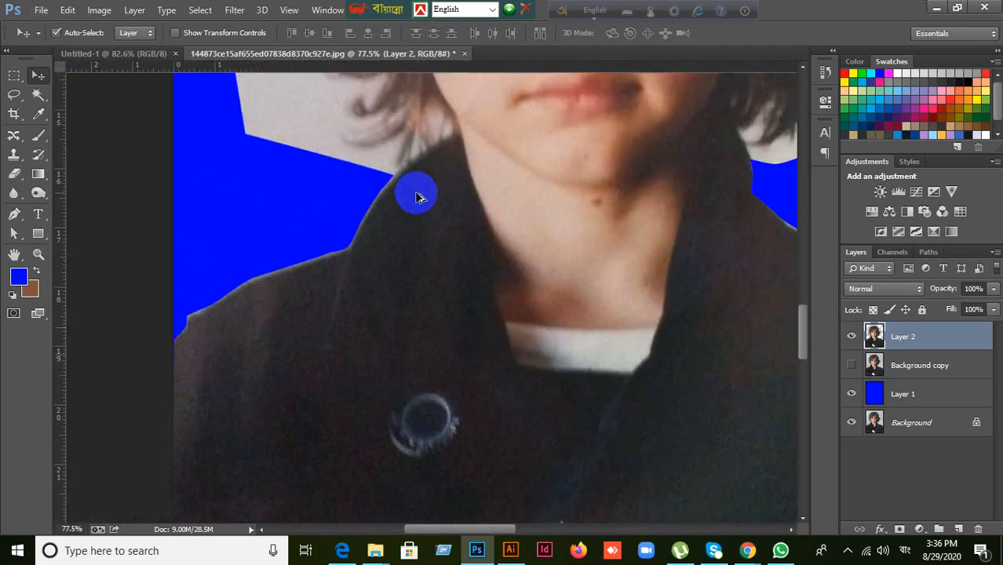
scroll(418, 195, "down", 4)
left_click_drag(488, 202, 445, 447)
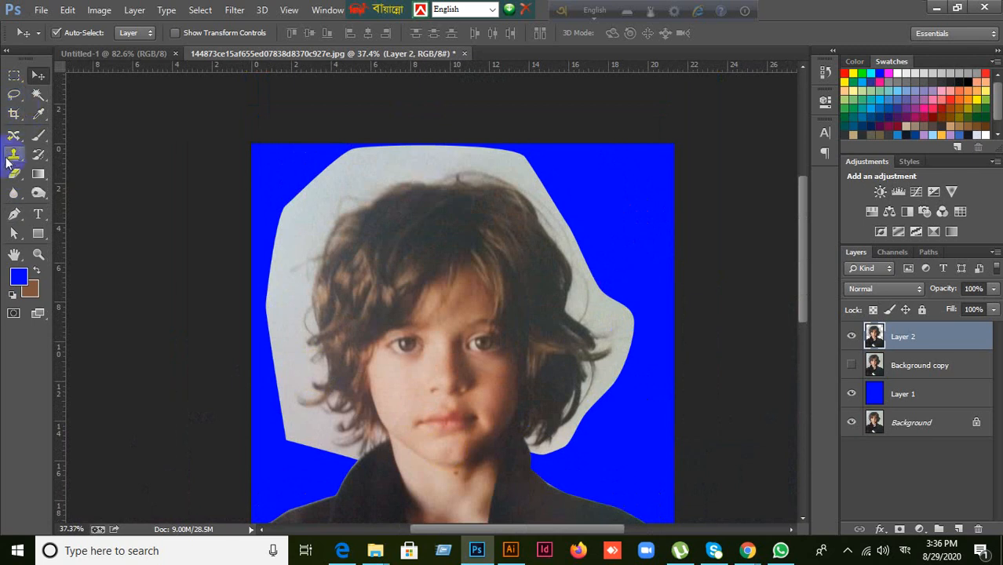
- Switch to the Background Eraser Tool
left_click_drag(15, 173, 54, 189)
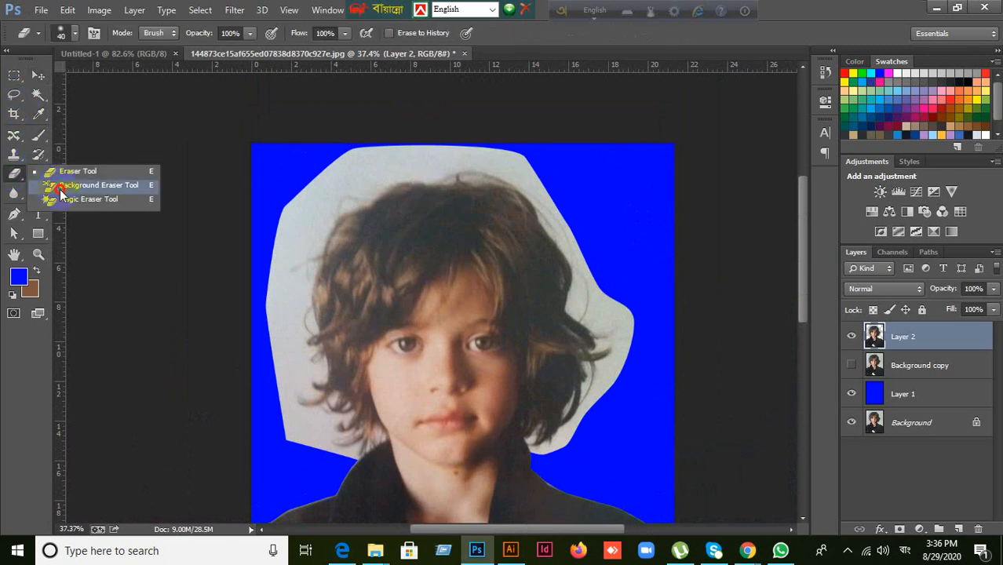
left_click(62, 190)
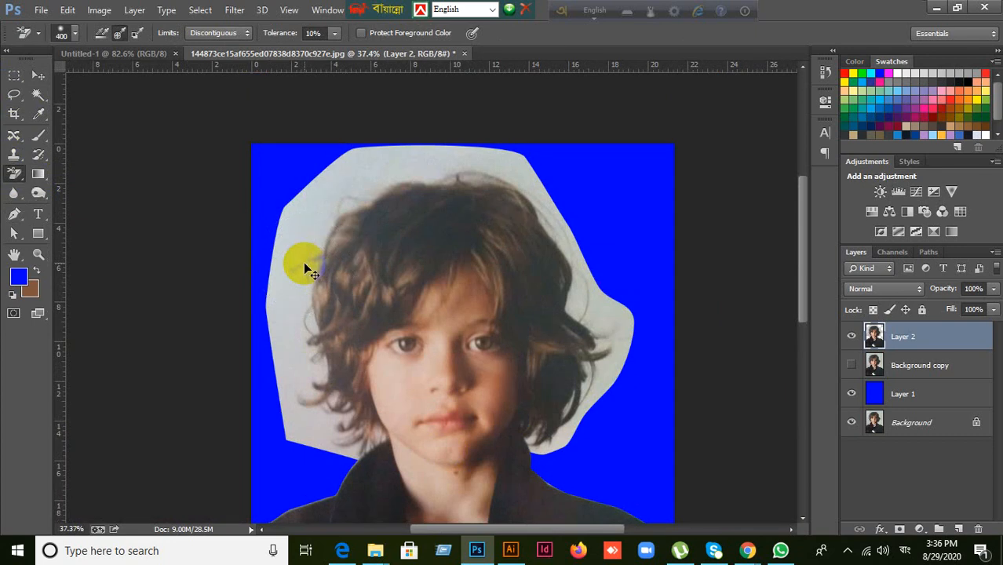
- Undo the layer copy, copy the selected child to a new layer again, and hide Background copy
key("ctrl+z")
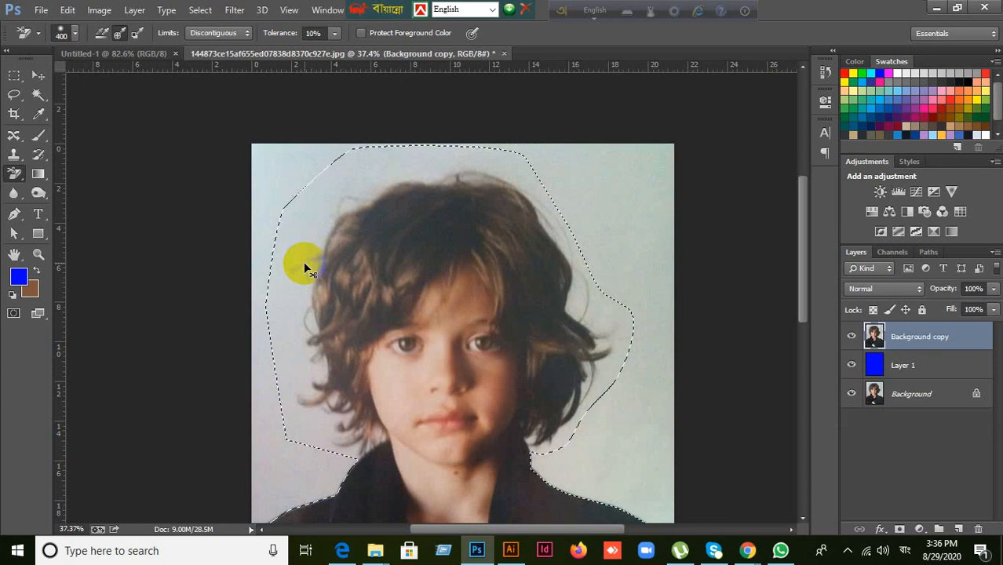
scroll(396, 329, "down", 3)
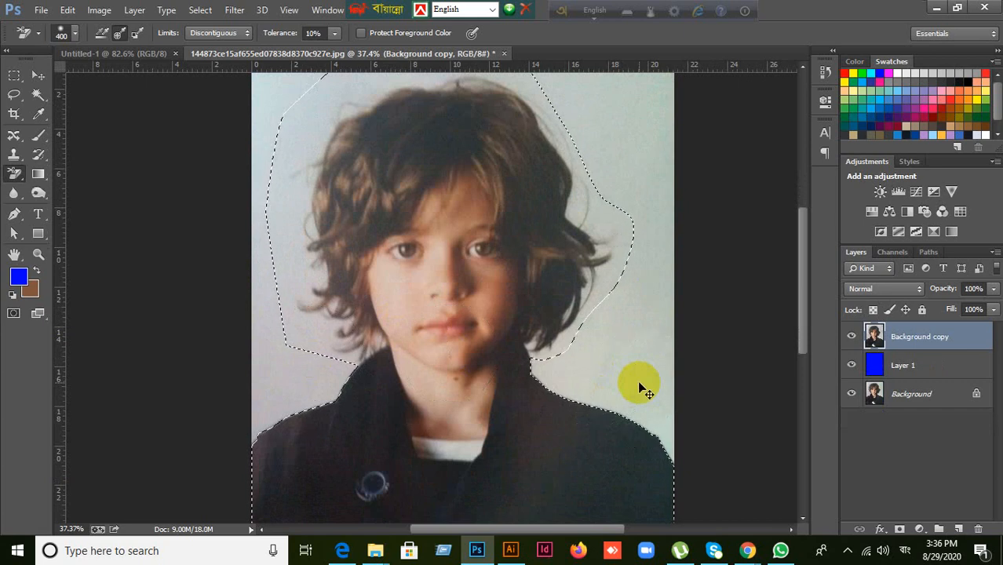
key("ctrl+j")
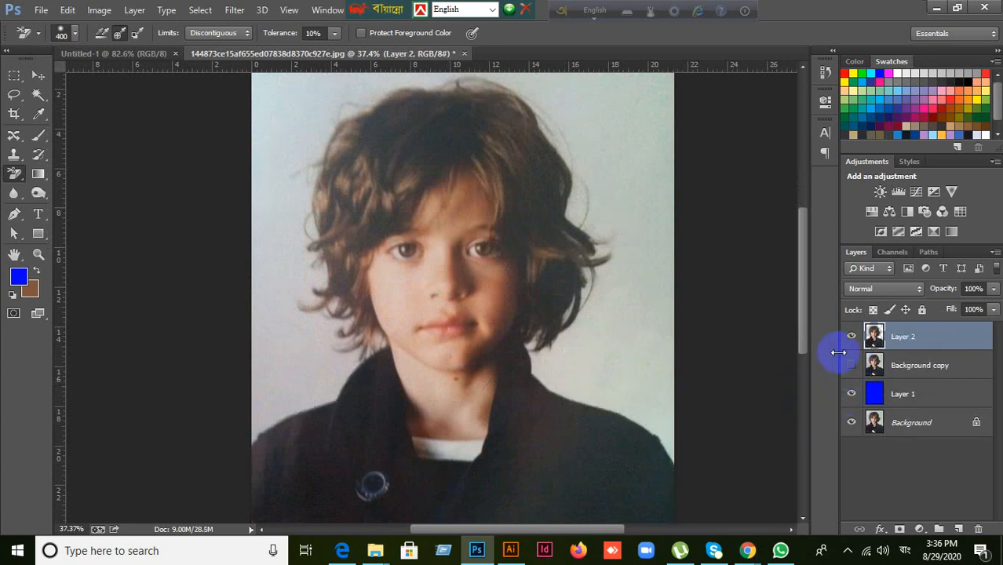
left_click(851, 365)
- Reload the saved Work Path as a selection with Layer 2 active
left_click(929, 253)
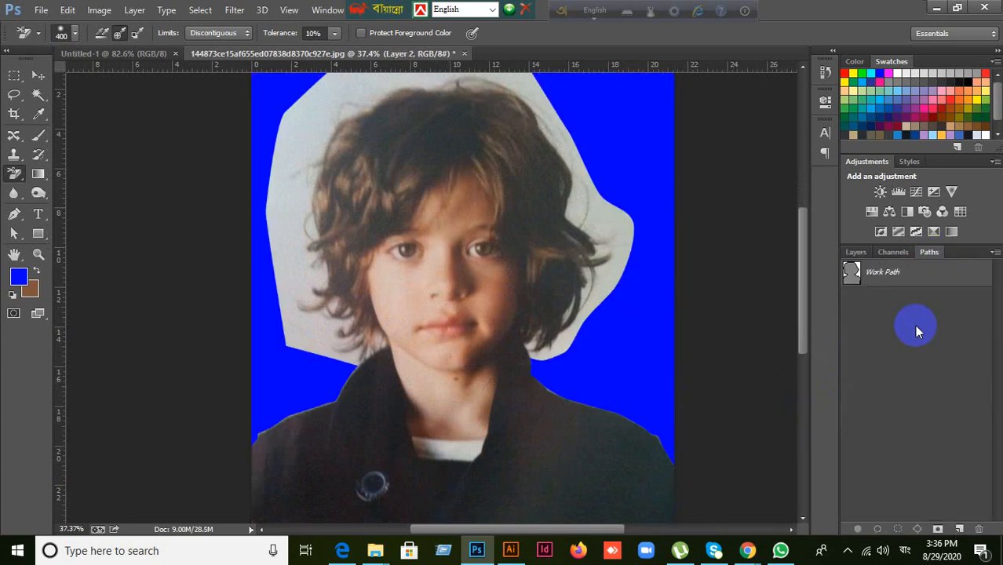
left_click(853, 279)
left_click(854, 253)
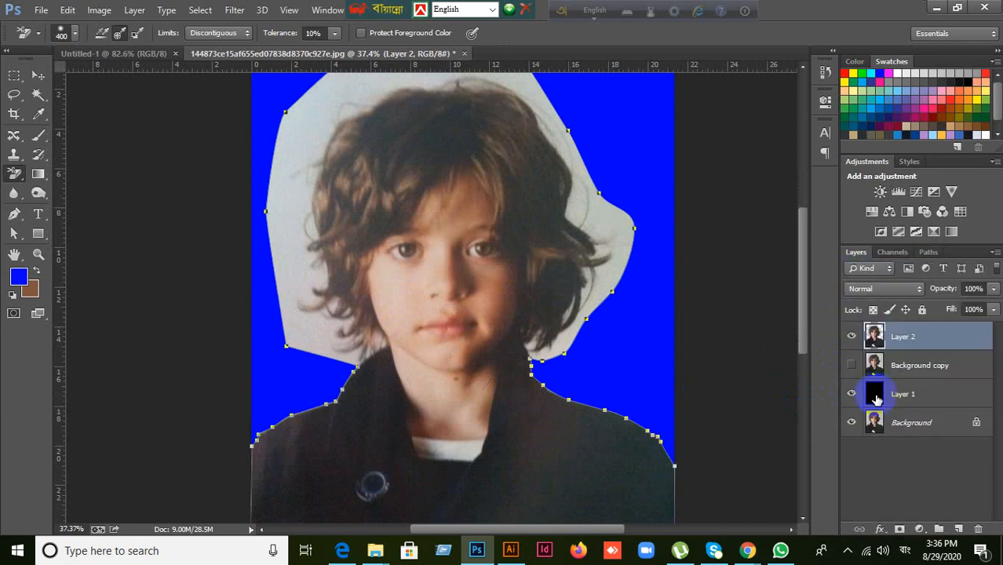
key("ctrl+Return")
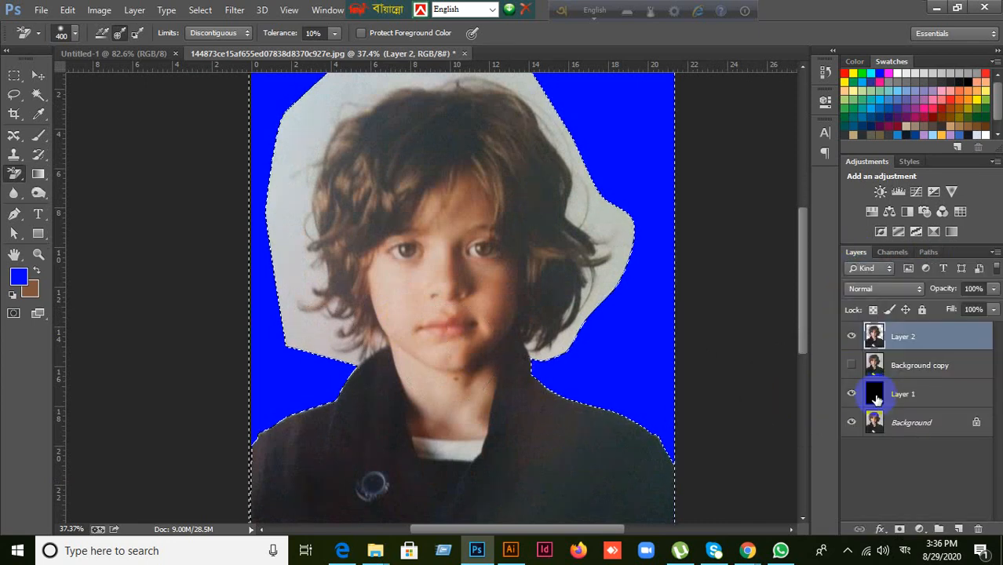
- Invert the selection and erase the grey backdrop around the top and right of the hair with the Background Eraser at 10% tolerance
left_click(202, 10)
left_click(235, 60)
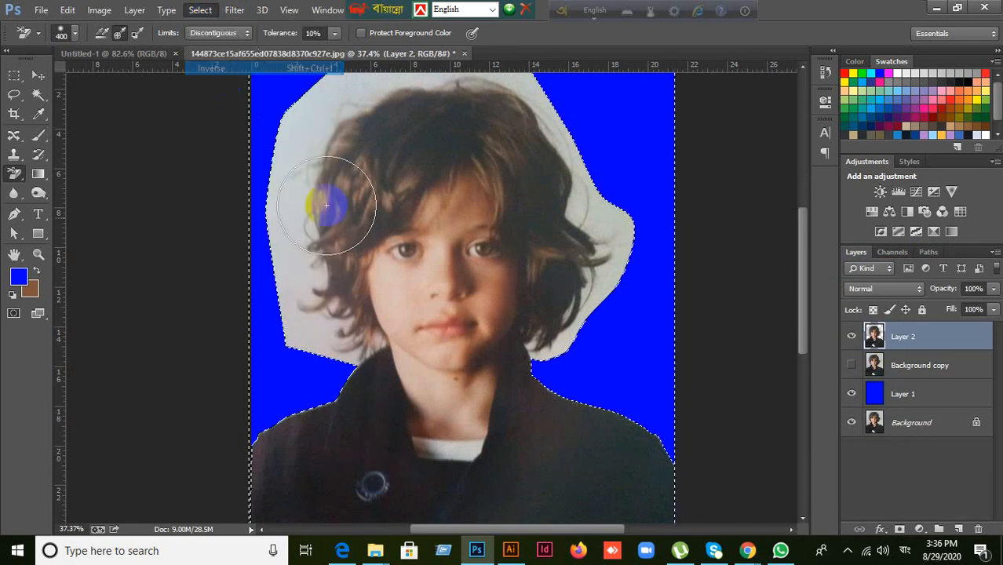
scroll(459, 325, "up", 1)
scroll(369, 275, "up", 1)
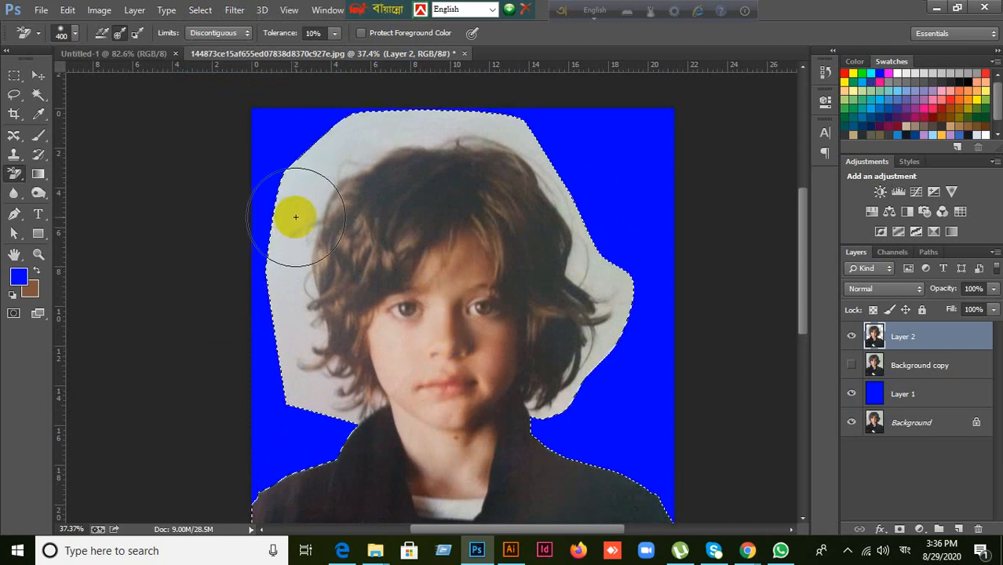
mouse_move(295, 217)
left_mouse_down()
mouse_move(327, 166)
mouse_move(386, 143)
mouse_move(525, 153)
mouse_move(605, 286)
mouse_move(599, 306)
mouse_move(581, 257)
mouse_move(580, 274)
mouse_move(586, 247)
mouse_move(426, 100)
left_mouse_up()
- Set the Background Eraser tolerance to 30%, try erasing the backdrop left of the hair, and undo that stroke
left_click(326, 35)
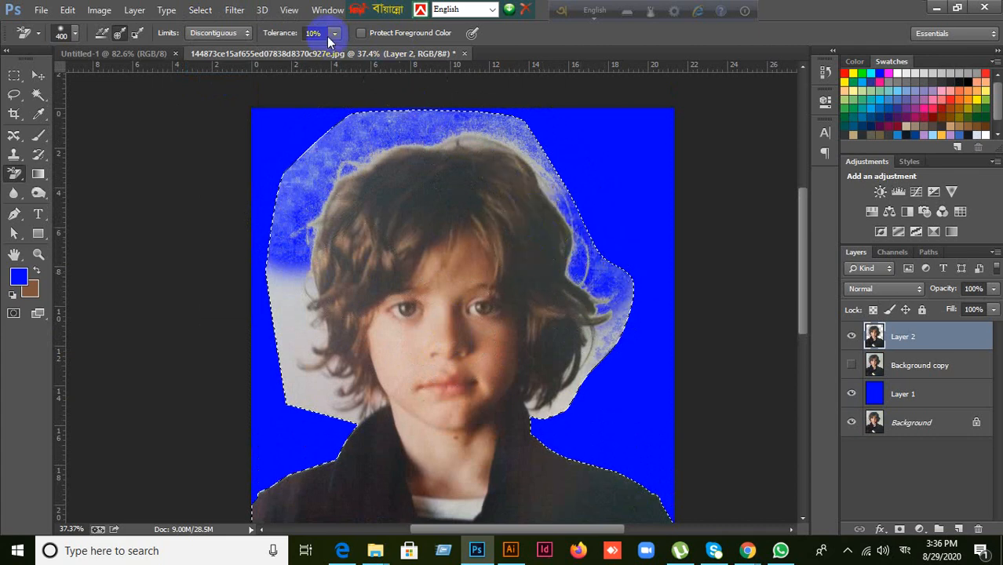
type("2")
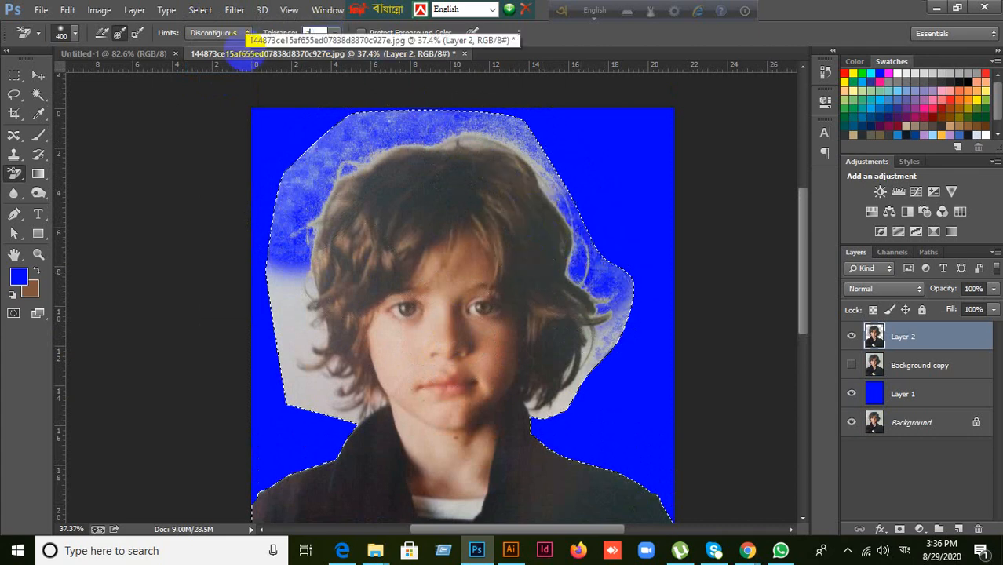
mouse_move(286, 253)
left_mouse_down()
mouse_move(280, 291)
mouse_move(335, 370)
mouse_move(363, 345)
mouse_move(316, 298)
mouse_move(315, 174)
mouse_move(358, 133)
mouse_move(390, 134)
left_mouse_up()
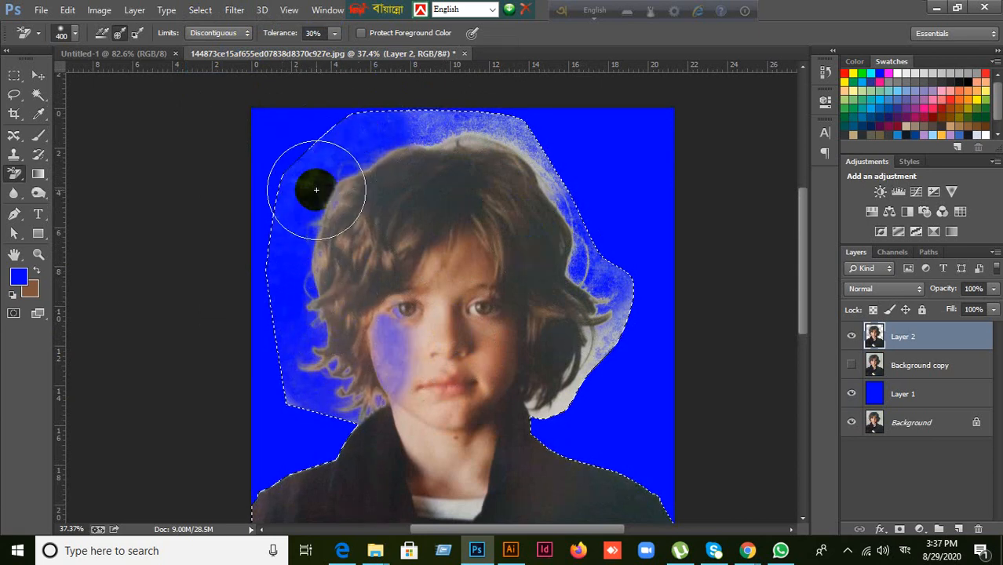
key("ctrl+z")
- Reduce the Background Eraser brush to 250 and erase the remaining grey backdrop all around the hair
key("bracketleft")
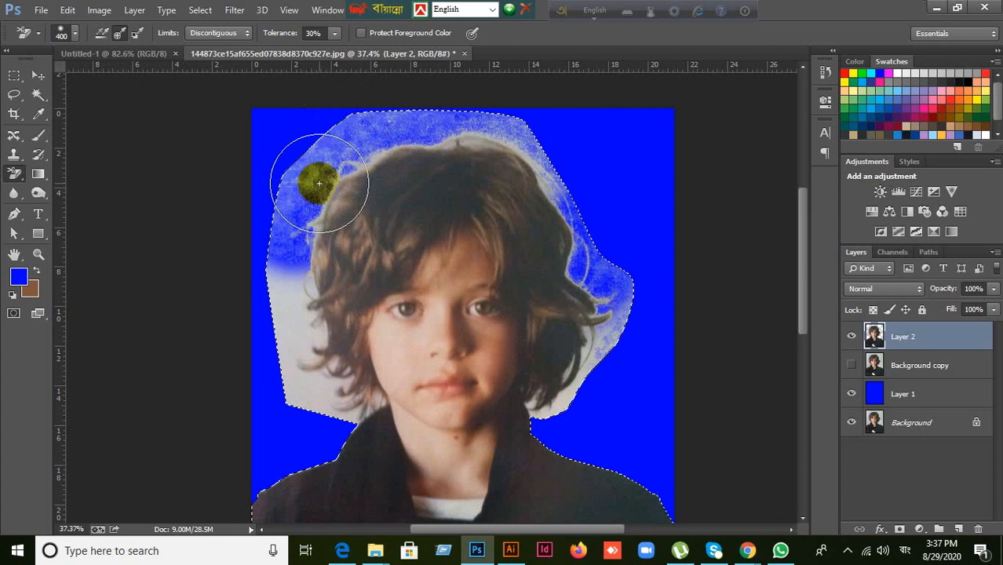
key("bracketleft")
mouse_move(319, 183)
left_mouse_down()
mouse_move(338, 146)
mouse_move(398, 127)
mouse_move(512, 129)
mouse_move(549, 168)
mouse_move(608, 316)
mouse_move(603, 342)
mouse_move(563, 397)
mouse_move(591, 366)
mouse_move(616, 314)
mouse_move(579, 185)
mouse_move(549, 185)
mouse_move(499, 140)
mouse_move(446, 131)
mouse_move(324, 177)
mouse_move(295, 292)
mouse_move(302, 384)
mouse_move(295, 380)
mouse_move(342, 396)
mouse_move(292, 334)
mouse_move(283, 279)
mouse_move(292, 168)
left_mouse_up()
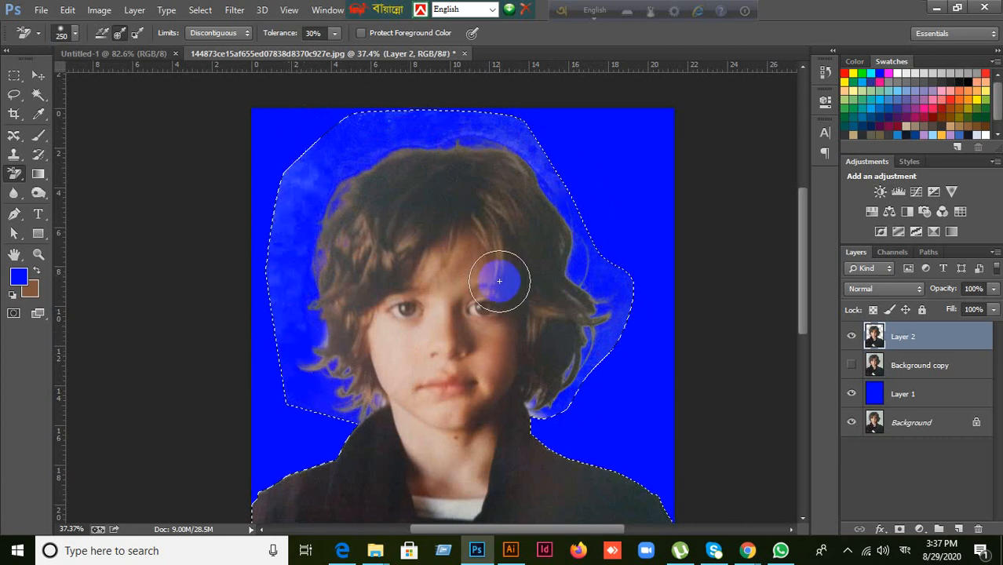
- Touch up the blue-tinted patches in the left side and top of the hair using the Eraser Tool at brush size 70
scroll(616, 335, "down", 2)
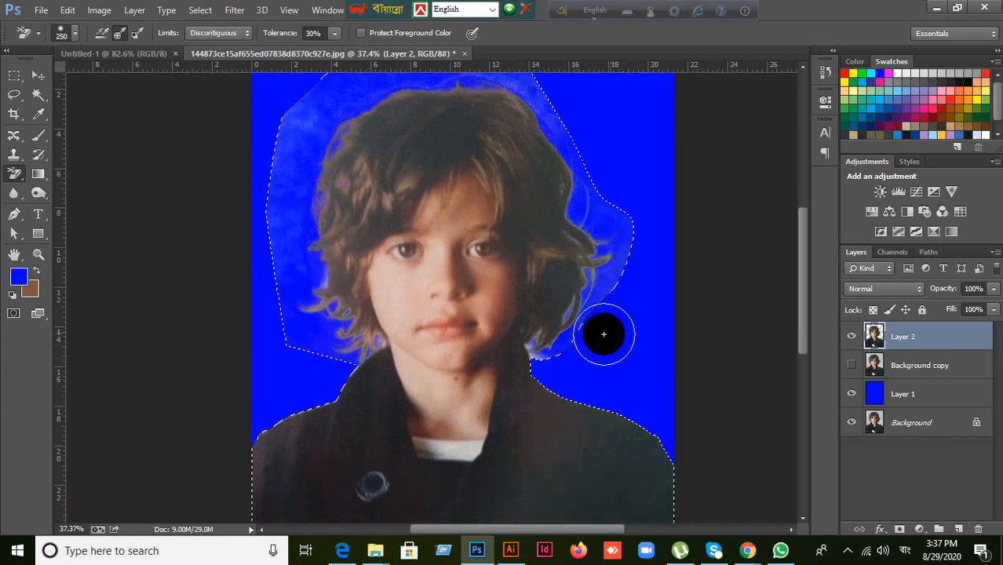
scroll(665, 270, "up", 1)
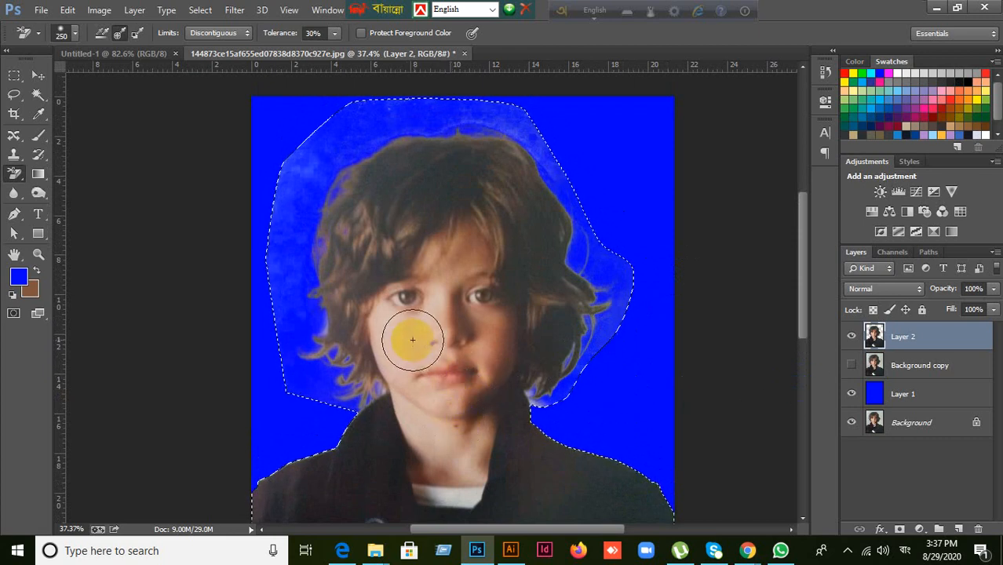
scroll(427, 331, "up", 2)
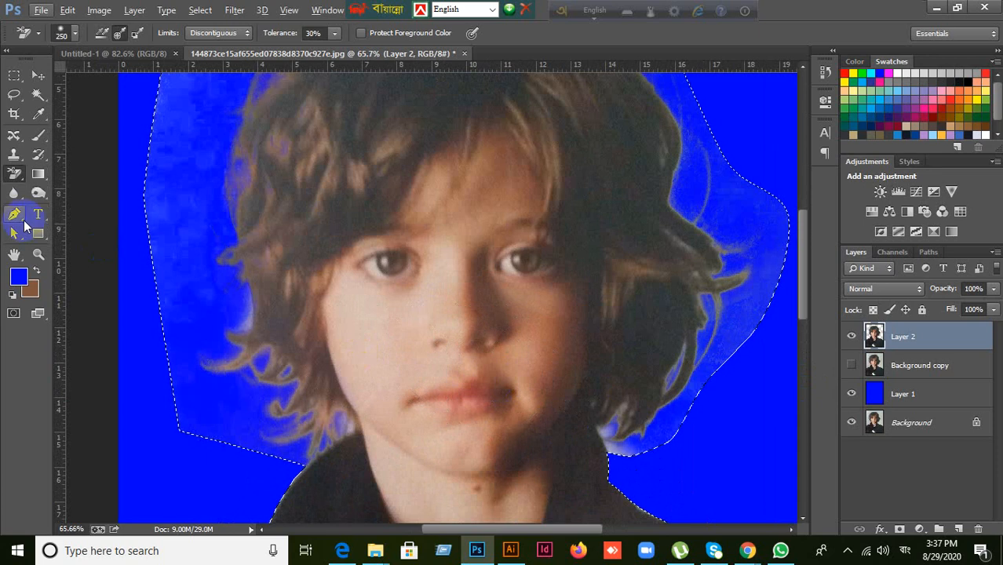
right_click(14, 173)
left_click(47, 168)
scroll(335, 294, "up", 1)
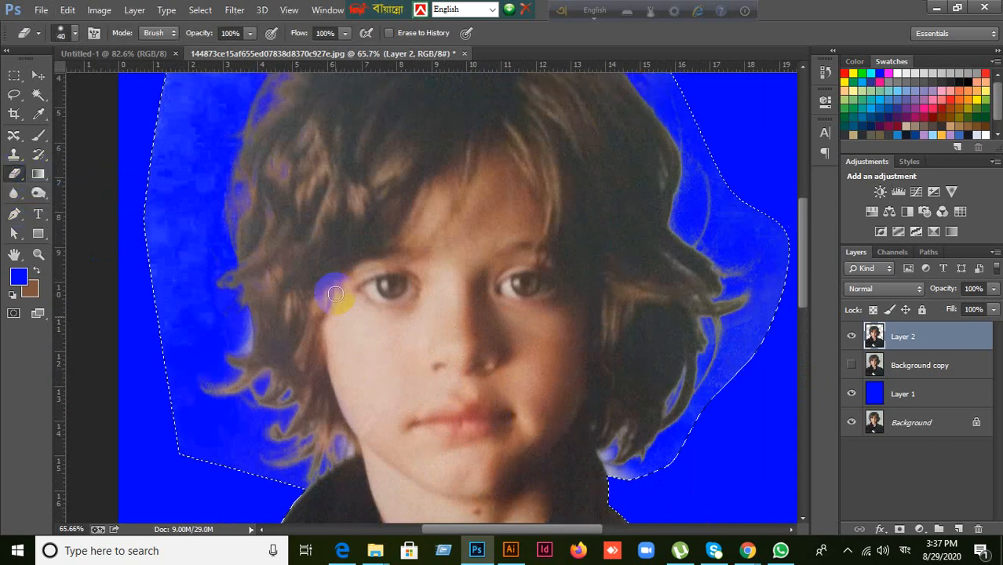
scroll(336, 293, "up", 1)
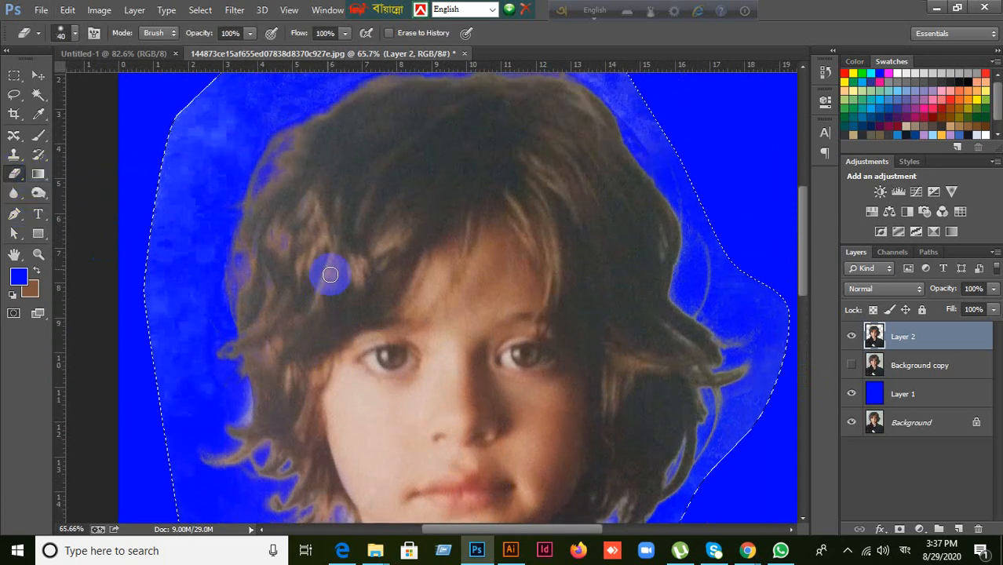
key("bracketright")
key("bracketright")
key("bracketright")
left_click(284, 250)
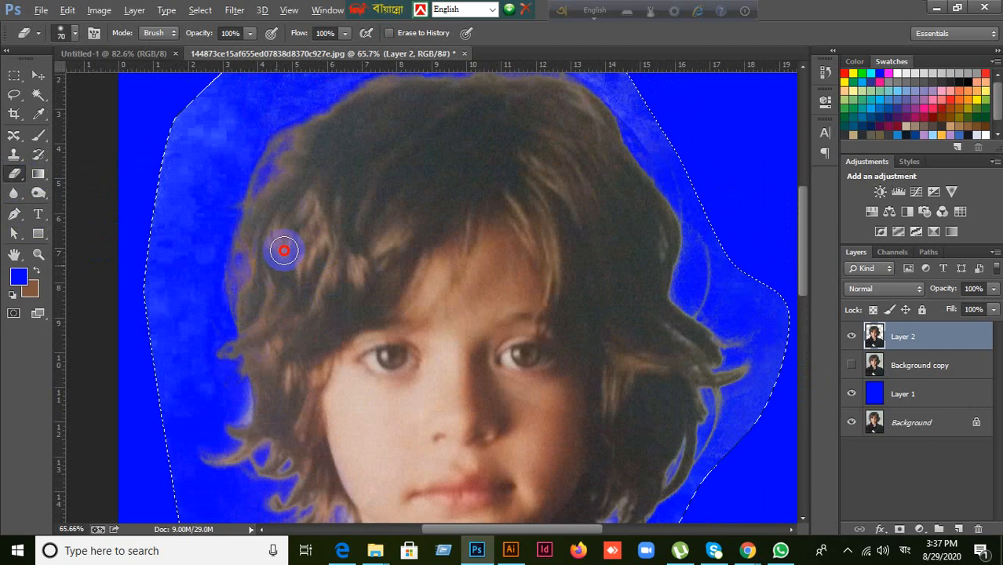
mouse_move(285, 250)
left_mouse_down()
mouse_move(299, 147)
mouse_move(265, 205)
mouse_move(278, 170)
left_mouse_up()
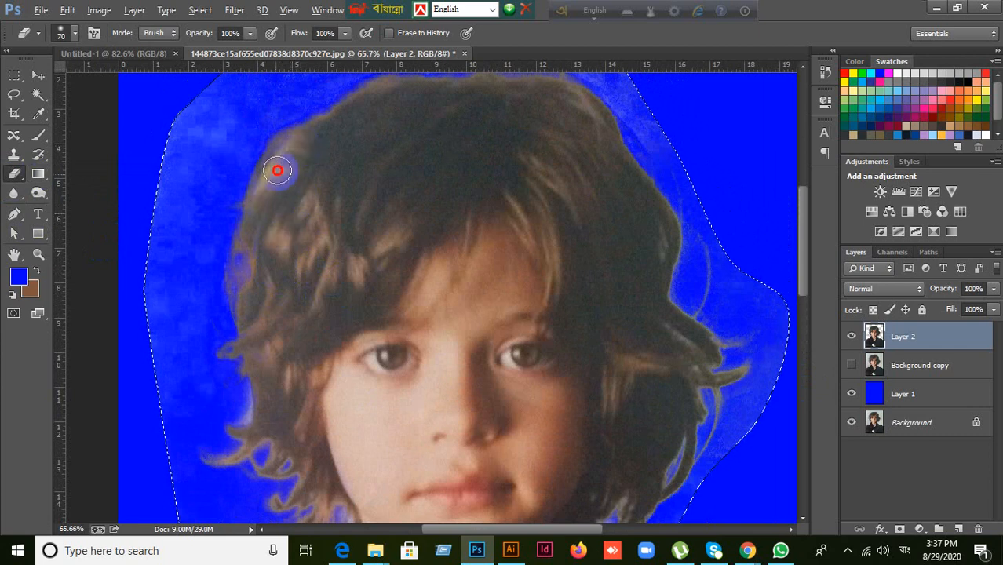
mouse_move(321, 212)
left_mouse_down()
mouse_move(306, 186)
mouse_move(281, 254)
mouse_move(281, 234)
mouse_move(281, 280)
left_mouse_up()
left_click(300, 150)
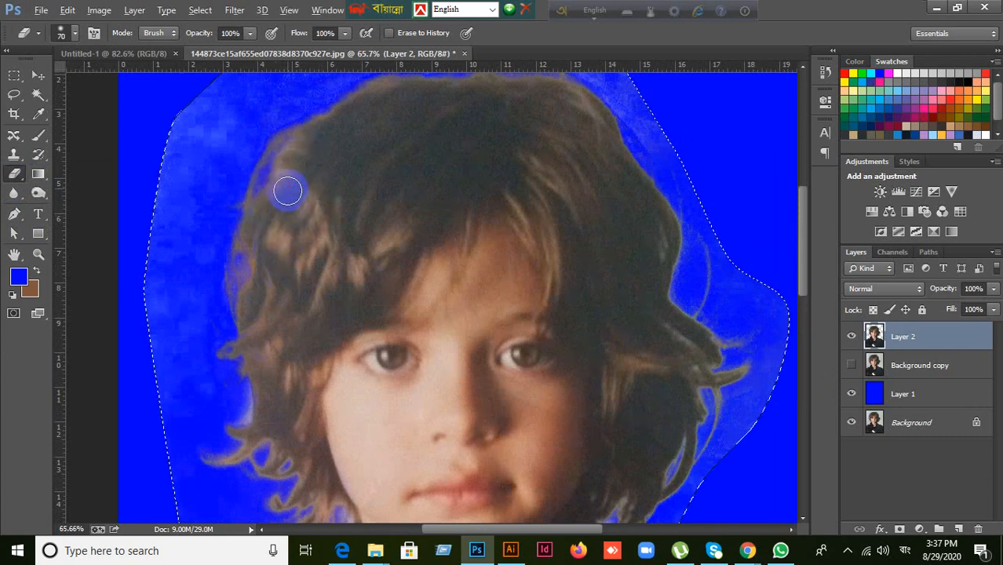
scroll(369, 220, "up", 2)
left_click_drag(484, 123, 540, 123)
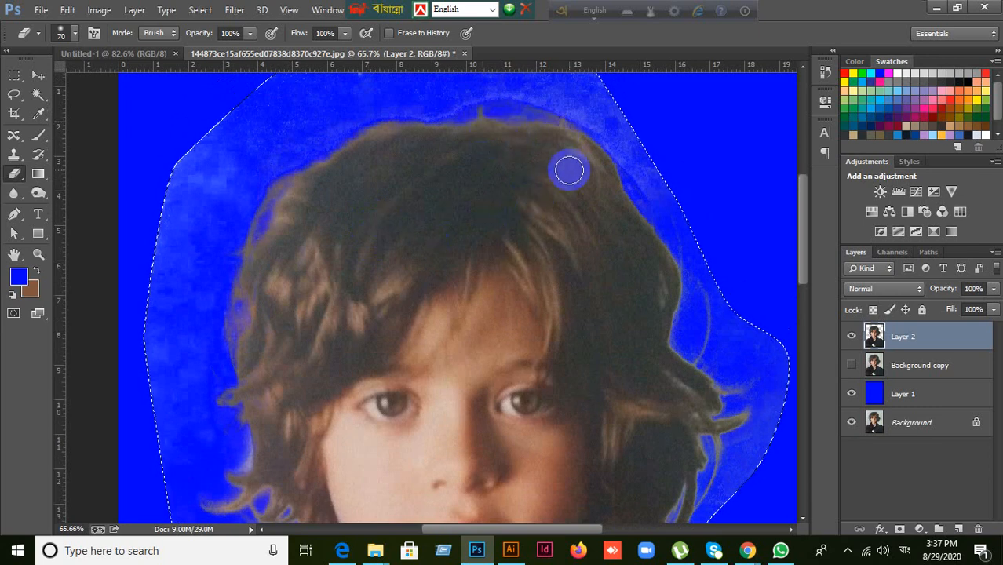
- Erase the pale patch between the right hair tips and the collar with the Background Eraser Tool
scroll(600, 302, "down", 3)
scroll(606, 316, "down", 5)
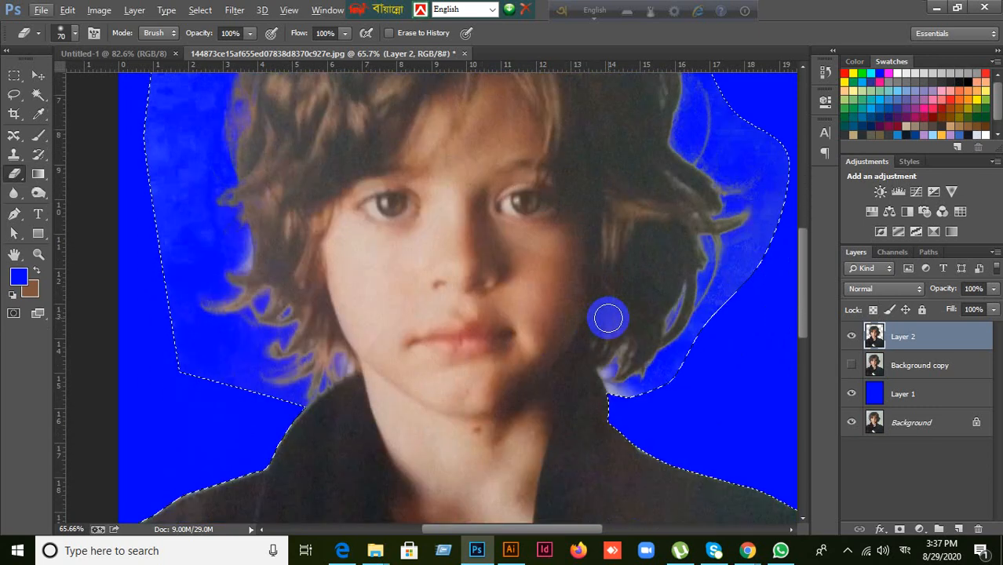
scroll(557, 275, "up", 2)
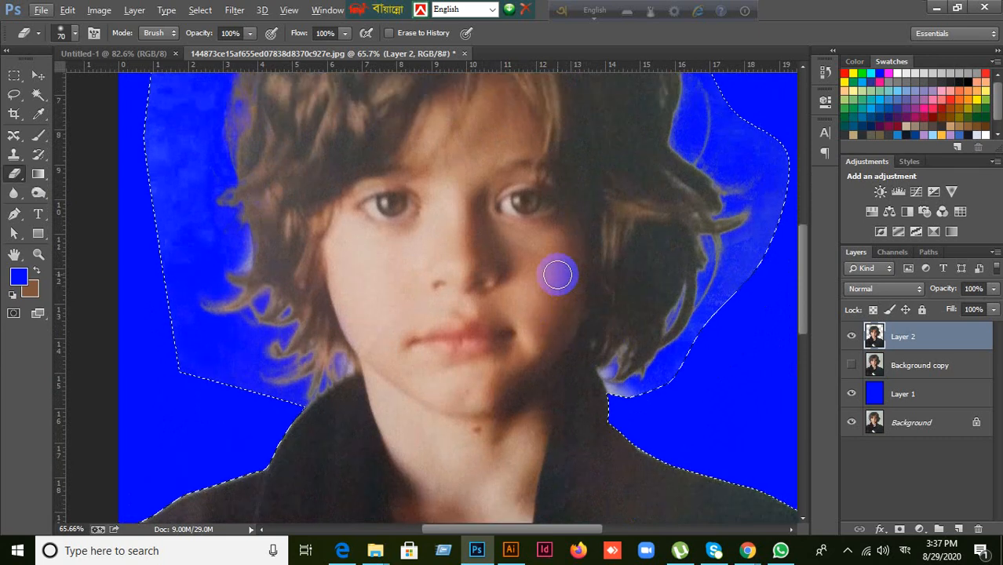
scroll(558, 275, "down", 3)
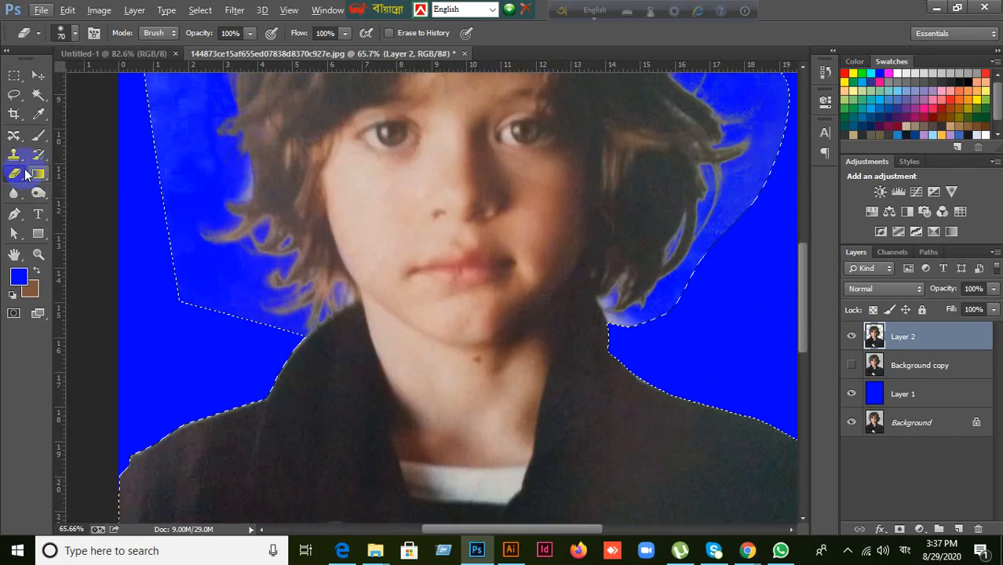
right_click(16, 177)
left_click(79, 181)
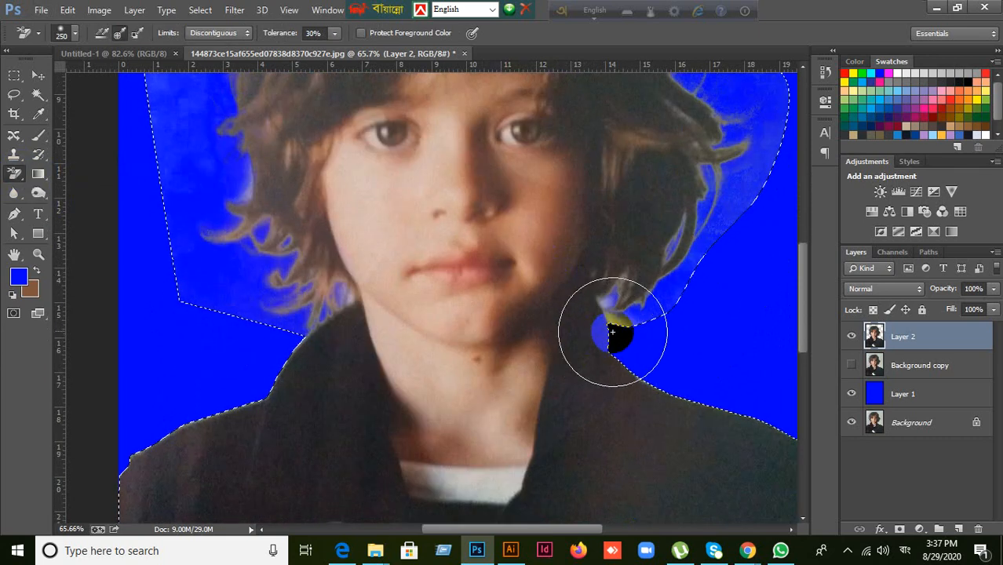
mouse_move(620, 324)
left_mouse_down()
mouse_move(649, 298)
mouse_move(670, 249)
left_mouse_up()
scroll(672, 298, "up", 3)
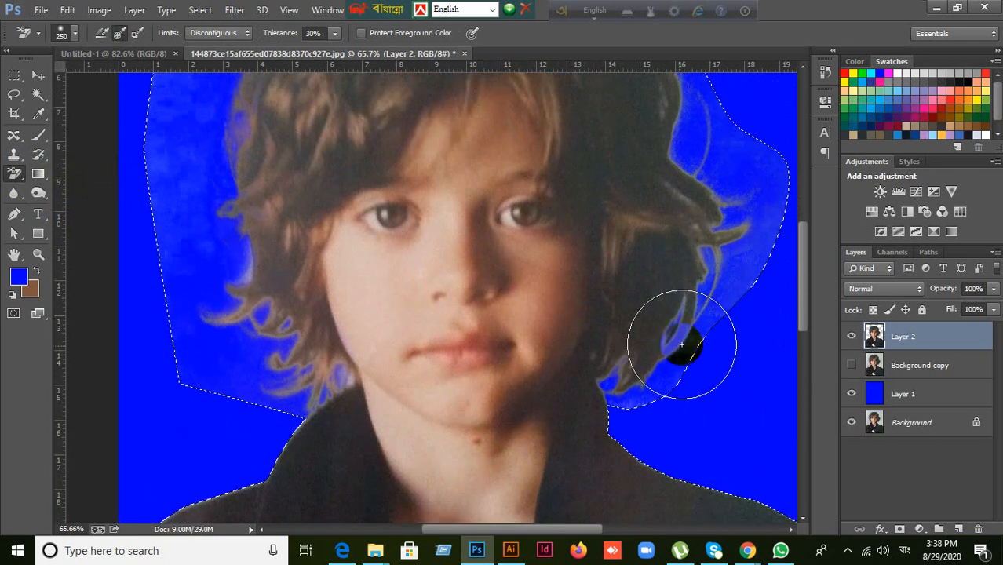
mouse_move(679, 318)
left_mouse_down()
mouse_move(683, 307)
mouse_move(715, 337)
left_mouse_up()
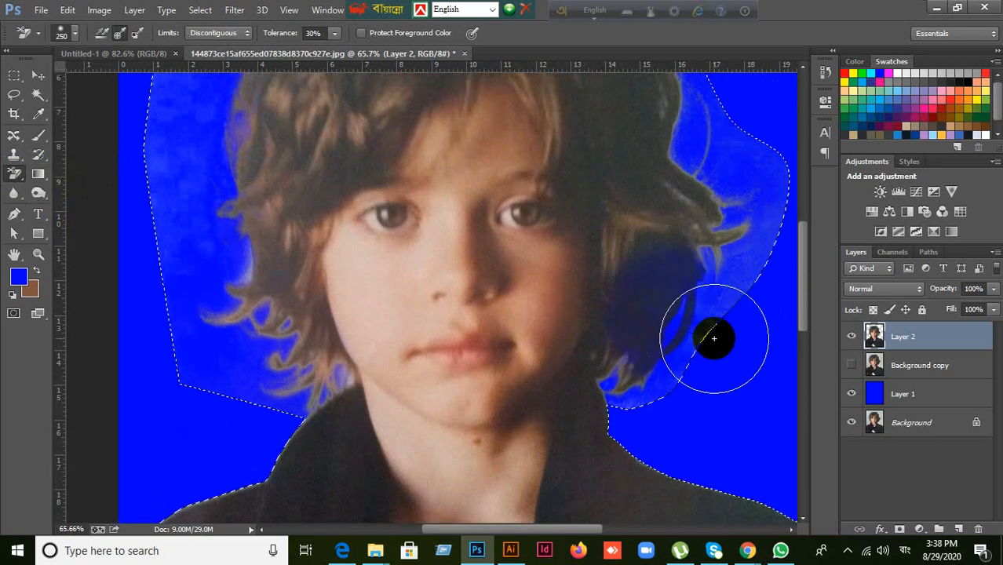
key("ctrl+z")
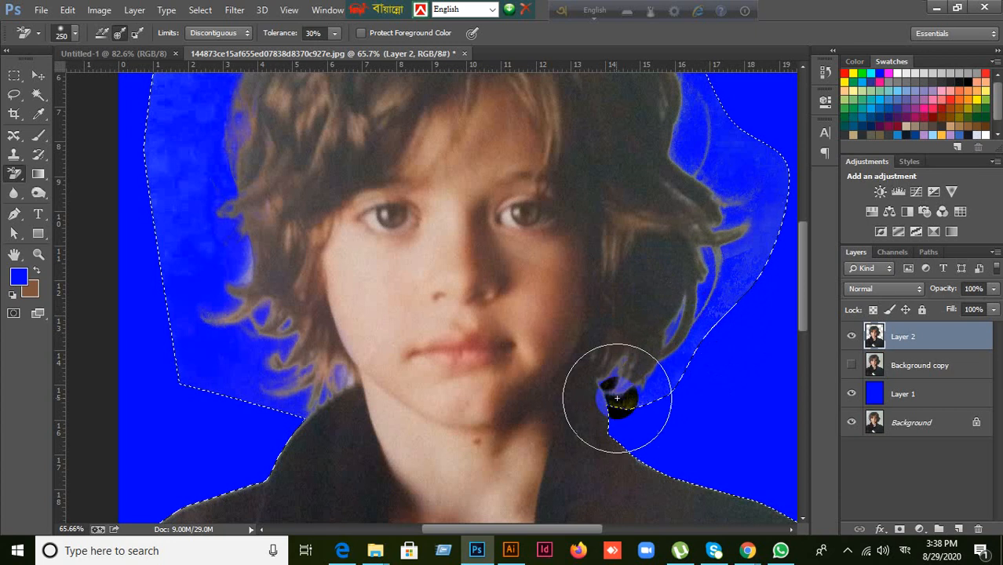
- Reduce the Background Eraser brush to 100 and erase the backdrop haze around the loose strands on the hair's right side
scroll(706, 329, "up", 5)
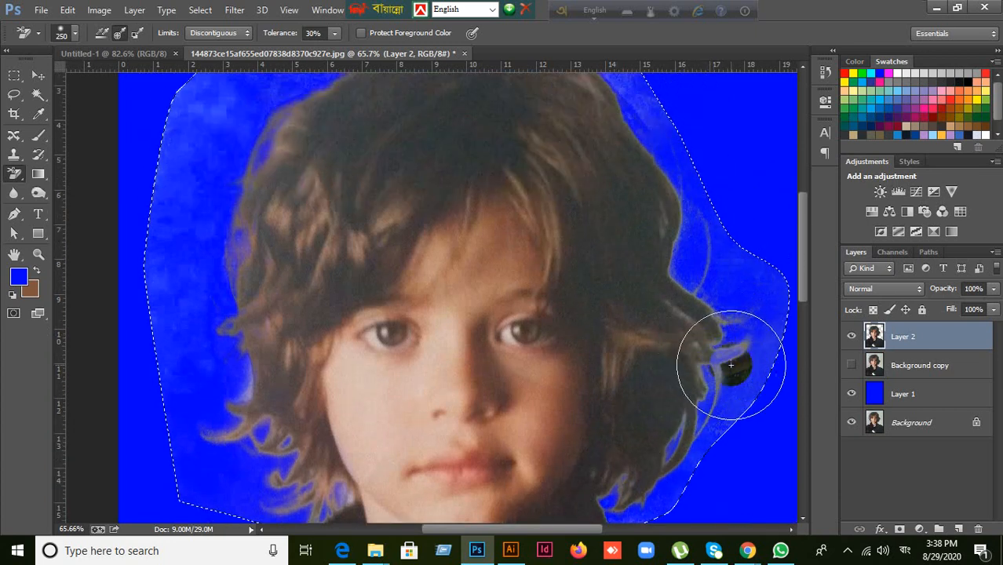
scroll(723, 354, "up", 1)
scroll(729, 383, "down", 1)
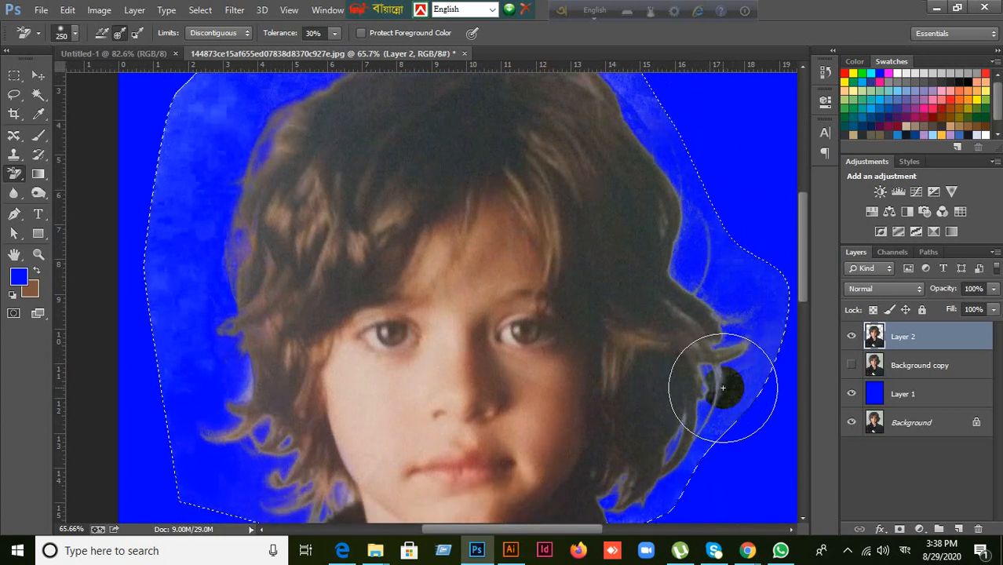
key("bracketleft")
key("bracketleft")
mouse_move(705, 387)
left_mouse_down()
mouse_move(705, 376)
mouse_move(717, 373)
mouse_move(721, 387)
mouse_move(744, 371)
mouse_move(730, 372)
left_mouse_up()
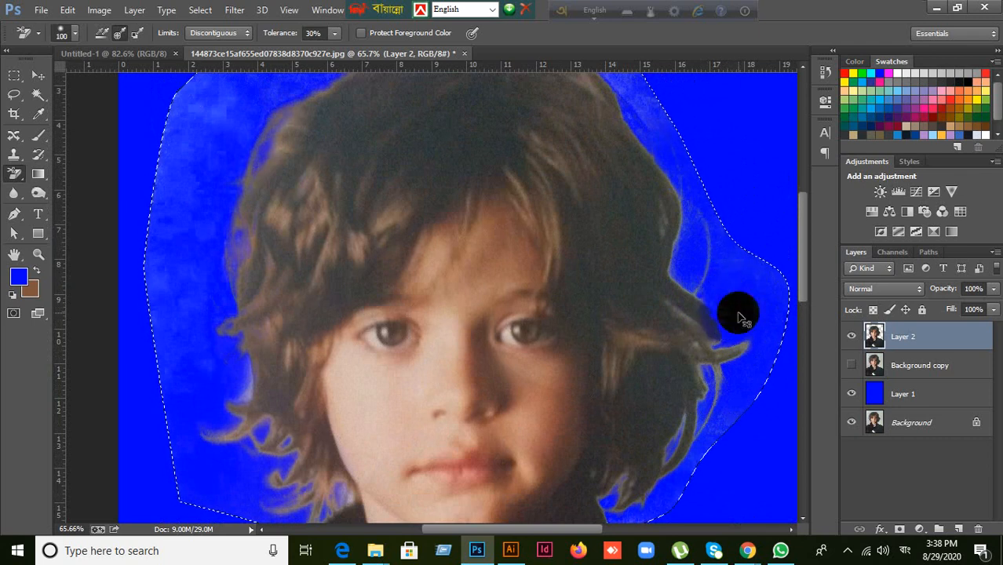
- Erase the leftover haze outside the right-hand strands down to the collar using the Eraser Tool at brush size 70
scroll(745, 313, "up", 3)
scroll(539, 313, "down", 2)
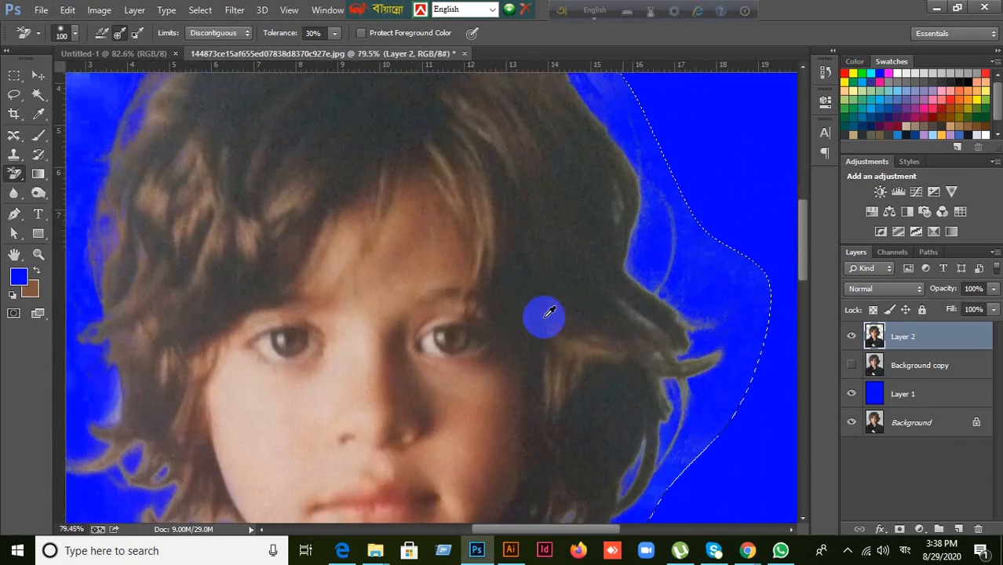
right_click(14, 180)
left_click(79, 171)
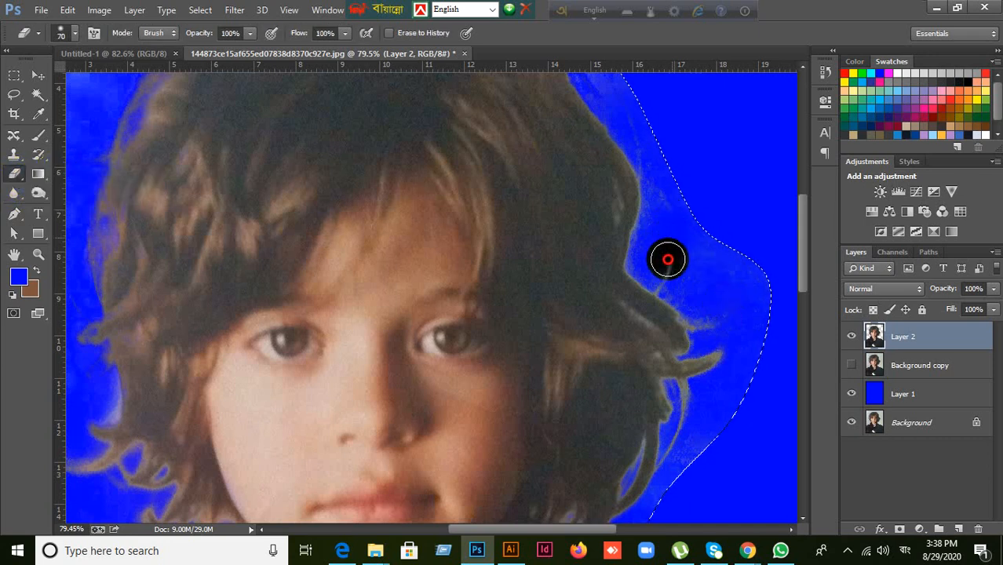
mouse_move(668, 259)
left_mouse_down()
mouse_move(712, 324)
mouse_move(725, 260)
mouse_move(751, 283)
mouse_move(755, 357)
mouse_move(720, 412)
left_mouse_up()
scroll(688, 455, "down", 3)
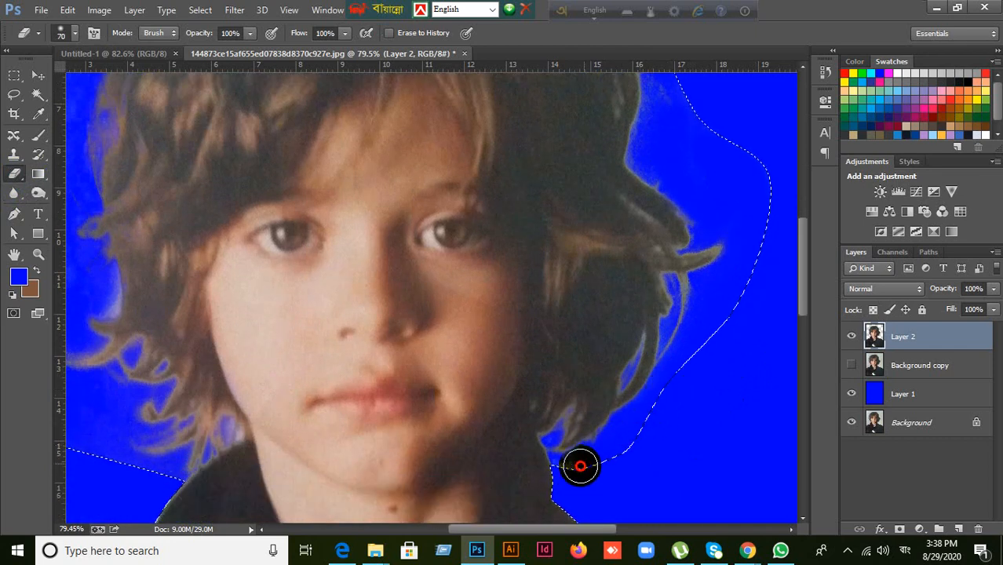
- Erase the leftover haze along the upper right outline of the hair up to the crown
scroll(688, 452, "up", 5)
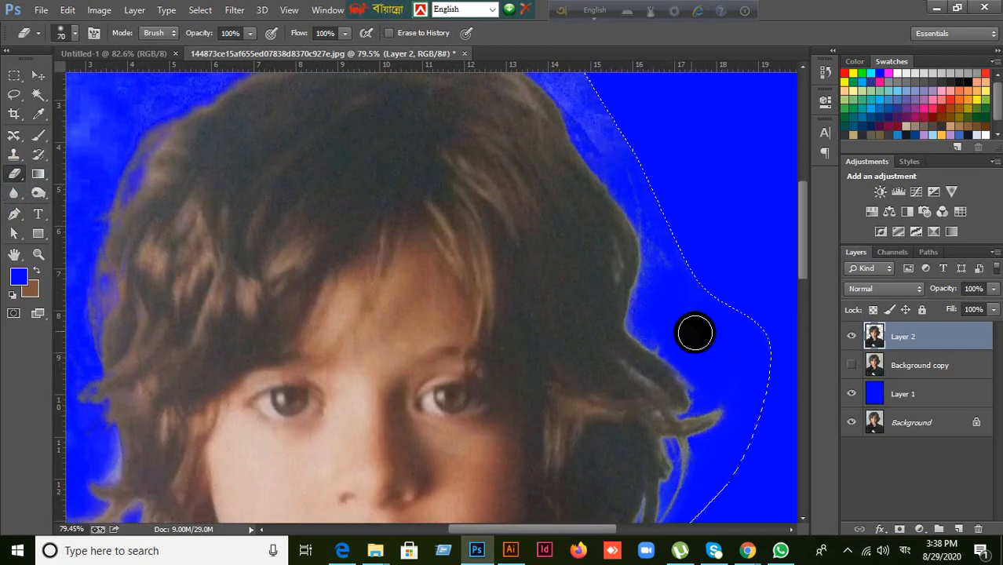
left_click_drag(653, 323, 655, 272)
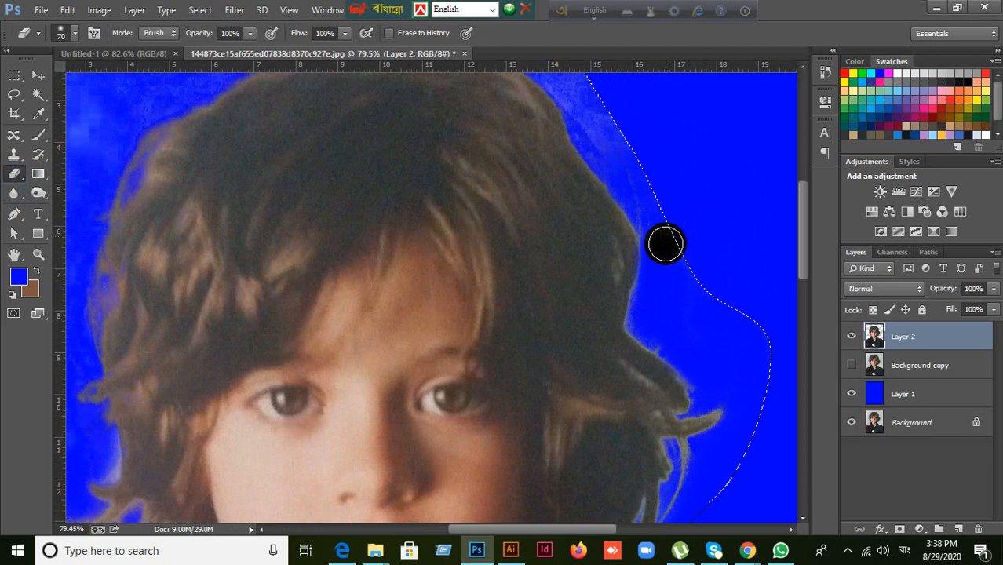
left_click_drag(658, 224, 586, 115)
scroll(598, 134, "up", 3)
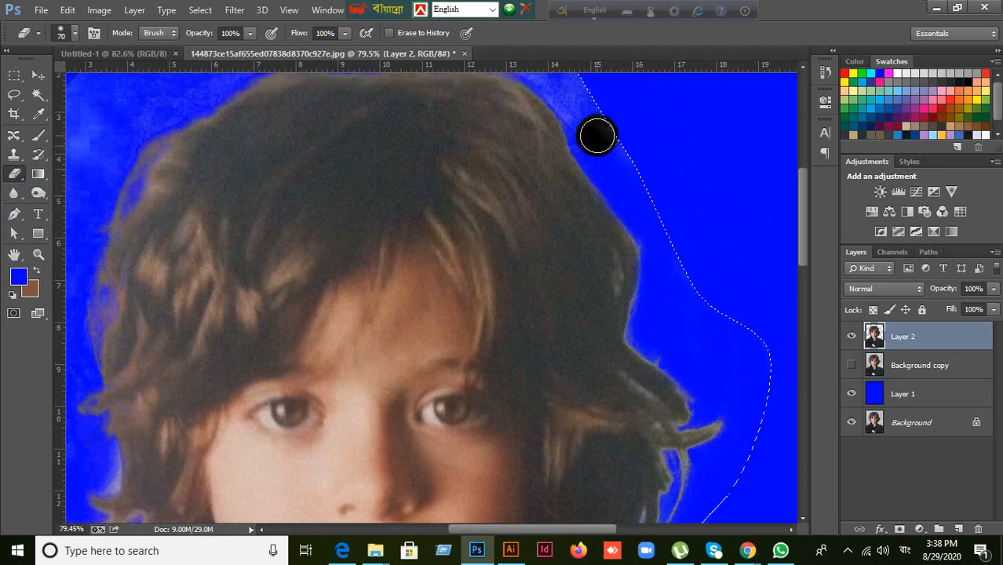
mouse_move(604, 214)
left_mouse_down()
mouse_move(587, 197)
mouse_move(564, 129)
mouse_move(503, 77)
left_mouse_up()
scroll(571, 152, "up", 2)
scroll(571, 152, "up", 2)
mouse_move(570, 152)
left_mouse_down()
mouse_move(475, 102)
mouse_move(190, 128)
mouse_move(182, 173)
mouse_move(141, 139)
mouse_move(204, 168)
mouse_move(480, 133)
mouse_move(555, 181)
mouse_move(675, 369)
left_mouse_up()
- Enlarge the Eraser brush to 125 and erase the leftover haze outside the upper left outline of the hair
key("bracketright")
key("space")
left_click_drag(593, 315, 618, 318)
mouse_move(451, 232)
left_mouse_down()
mouse_move(370, 226)
mouse_move(325, 286)
mouse_move(297, 284)
mouse_move(382, 271)
mouse_move(313, 291)
mouse_move(268, 393)
mouse_move(315, 372)
left_mouse_up()
mouse_move(346, 320)
left_mouse_down()
mouse_move(301, 405)
mouse_move(280, 475)
left_mouse_up()
left_click_drag(523, 330, 526, 132)
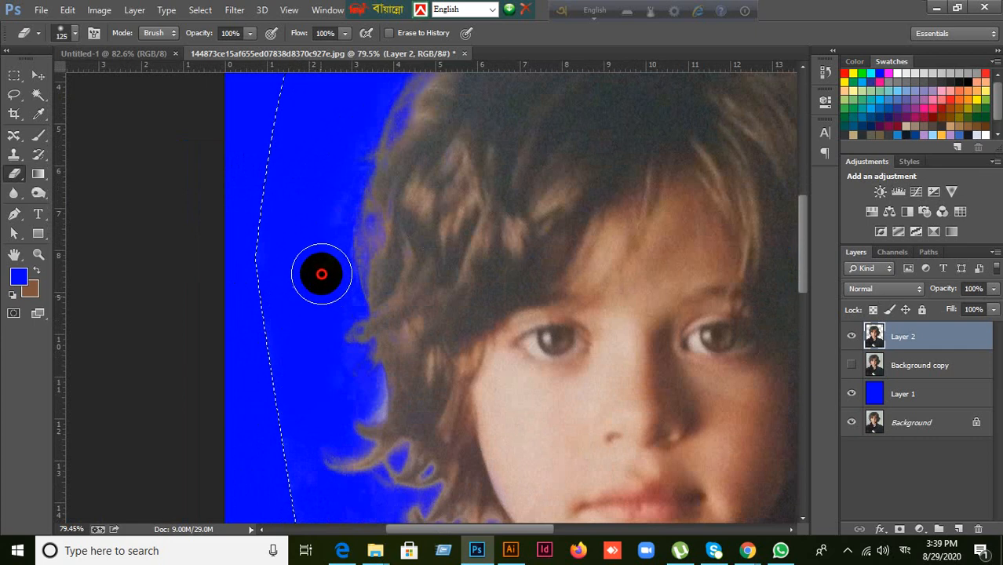
- Erase the leftover haze down the left side of the head and beside the lower left curls
mouse_move(321, 274)
left_mouse_down()
mouse_move(317, 217)
mouse_move(285, 500)
left_mouse_up()
scroll(334, 451, "down", 1)
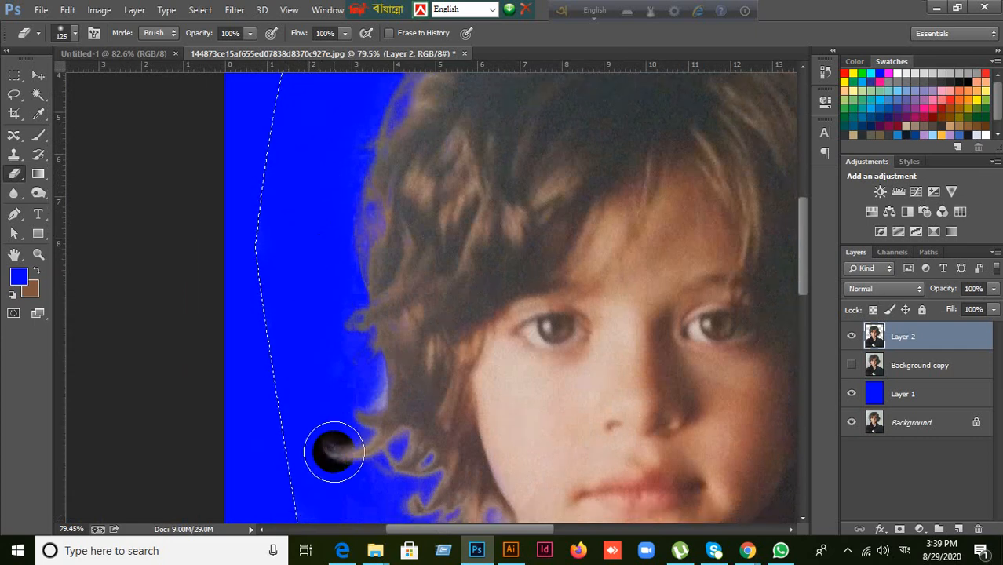
scroll(333, 451, "down", 3)
mouse_move(368, 406)
left_mouse_down()
mouse_move(372, 467)
mouse_move(351, 434)
mouse_move(332, 458)
left_mouse_up()
scroll(302, 330, "up", 5)
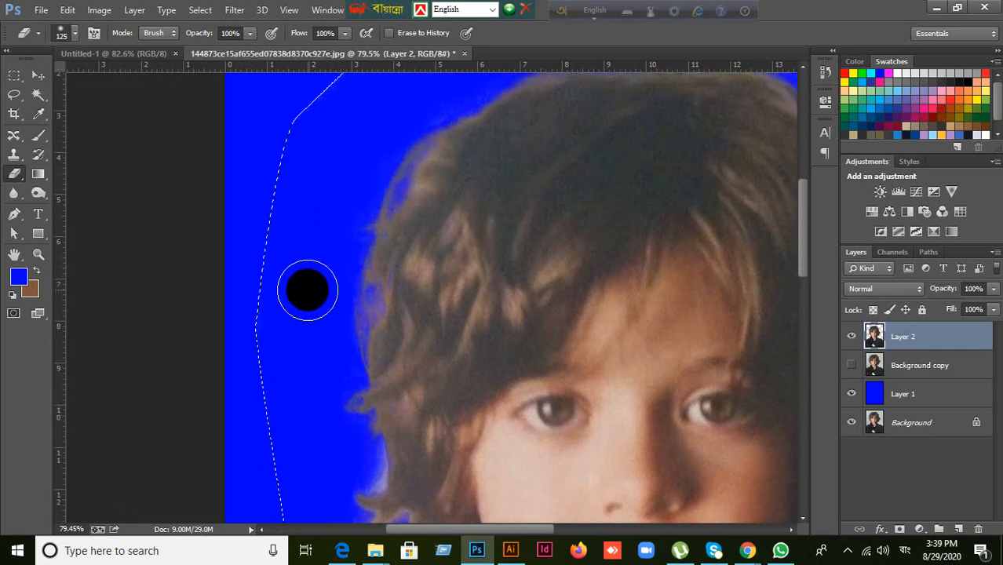
- Examine the child's finished cut-out against the blue layer, checking the hair outline and the shoulders
scroll(307, 290, "up", 3)
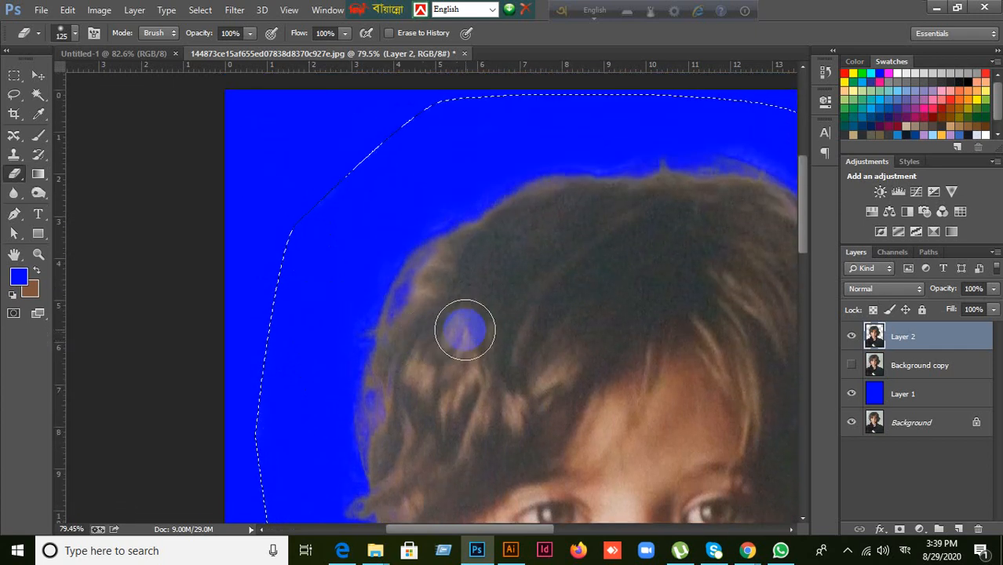
scroll(471, 326, "down", 5)
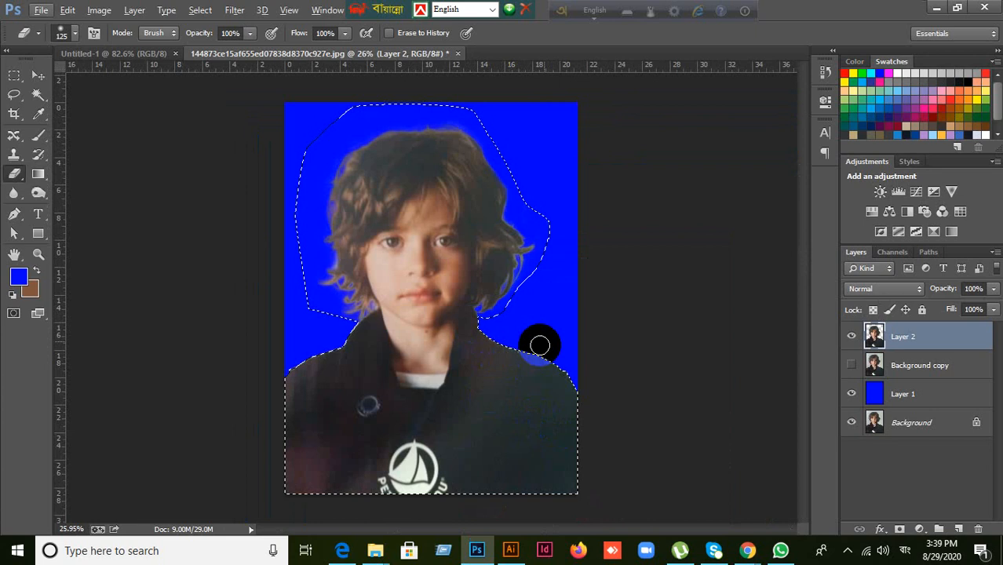
scroll(433, 302, "up", 1)
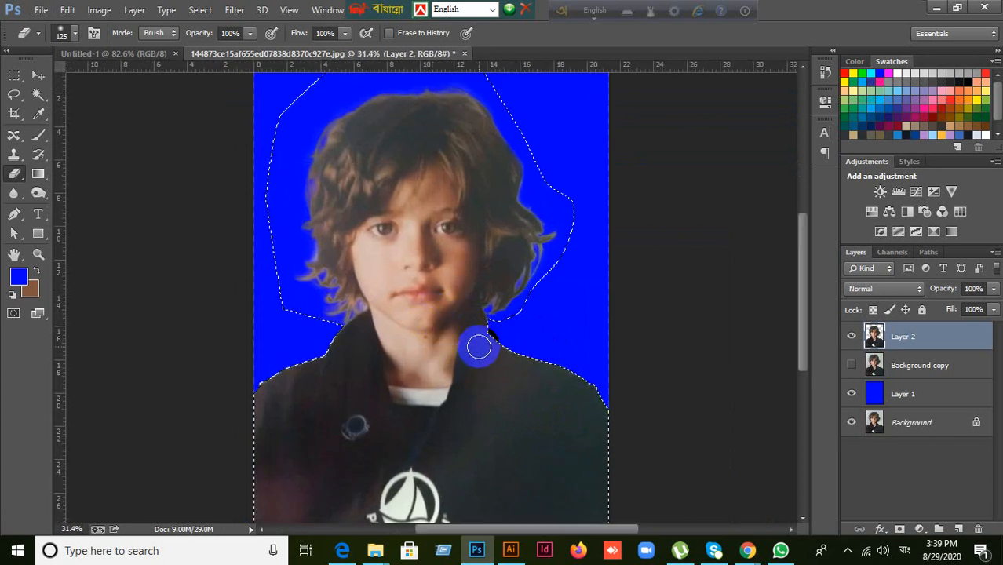
scroll(451, 284, "up", 1)
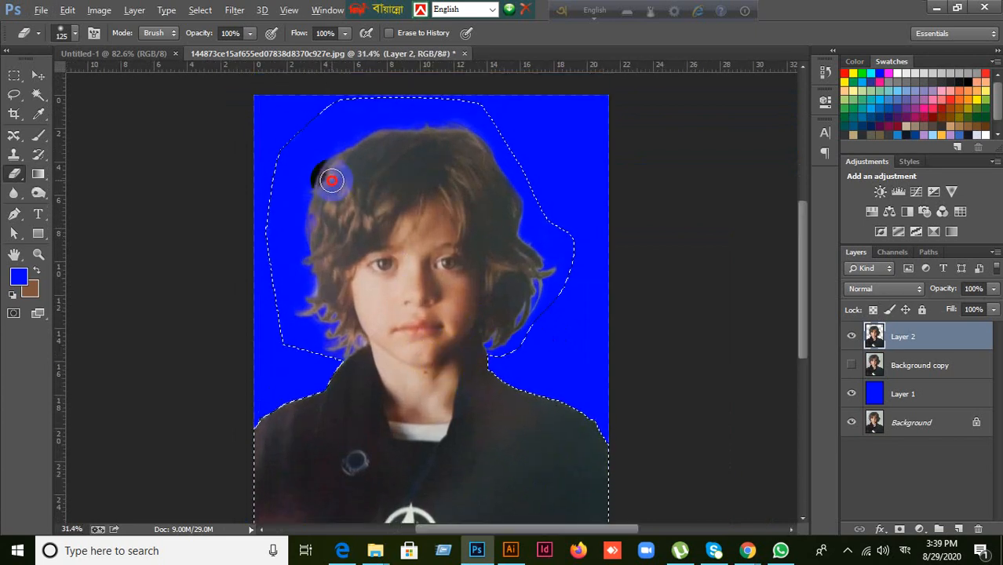
left_click_drag(331, 181, 412, 143)
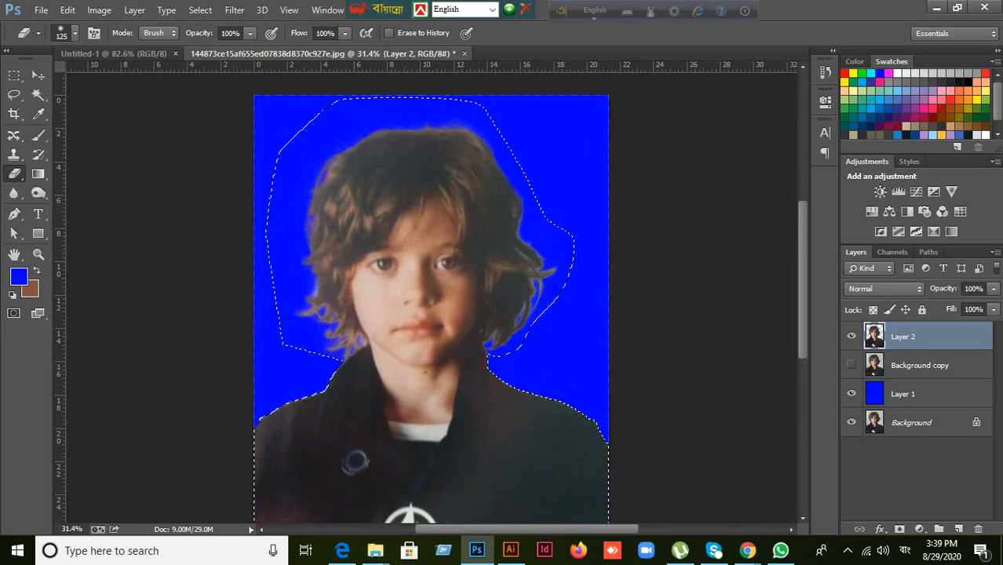
- Minimize the image editor and the Sample Image folder window to get to the desktop
left_click(940, 9)
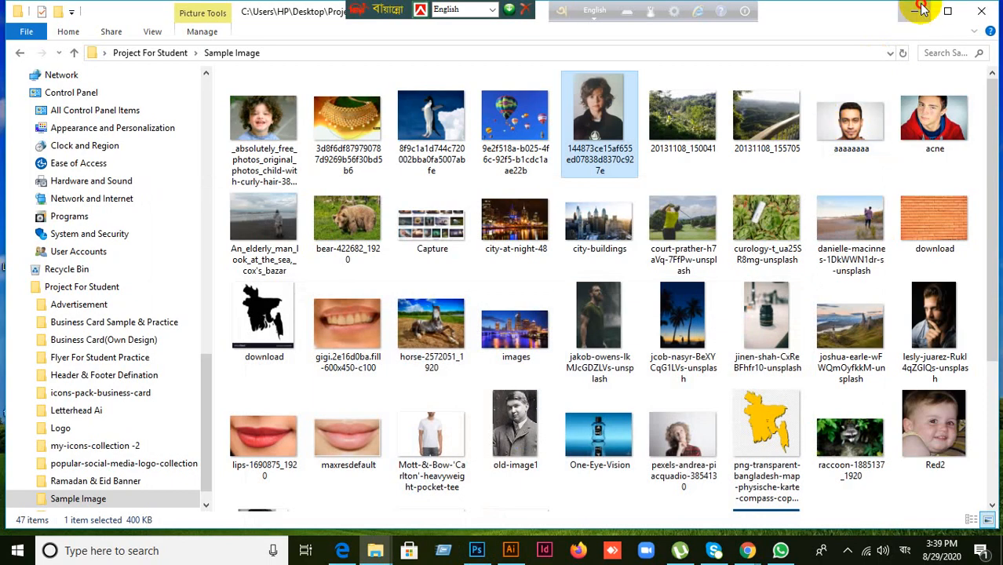
left_click(922, 10)
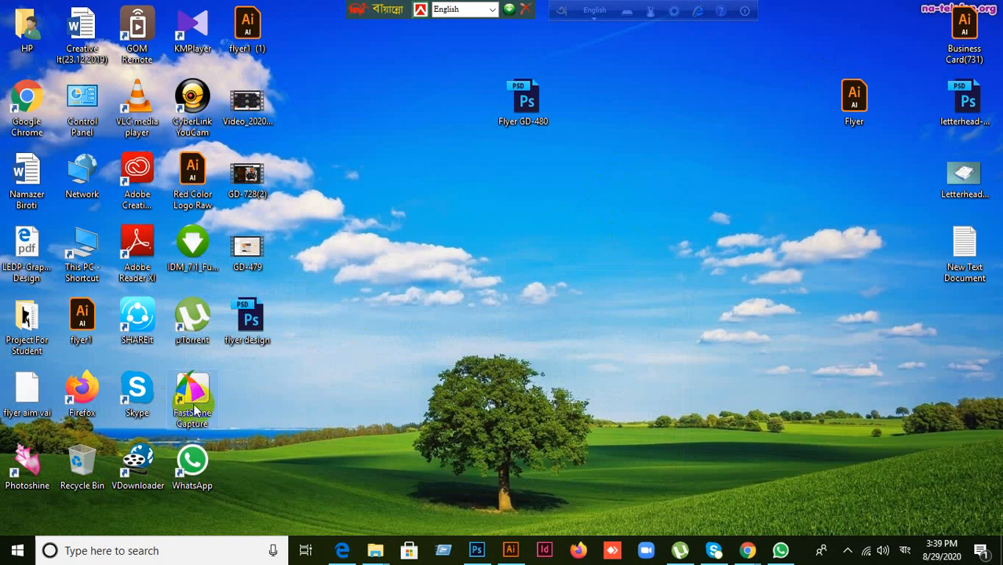